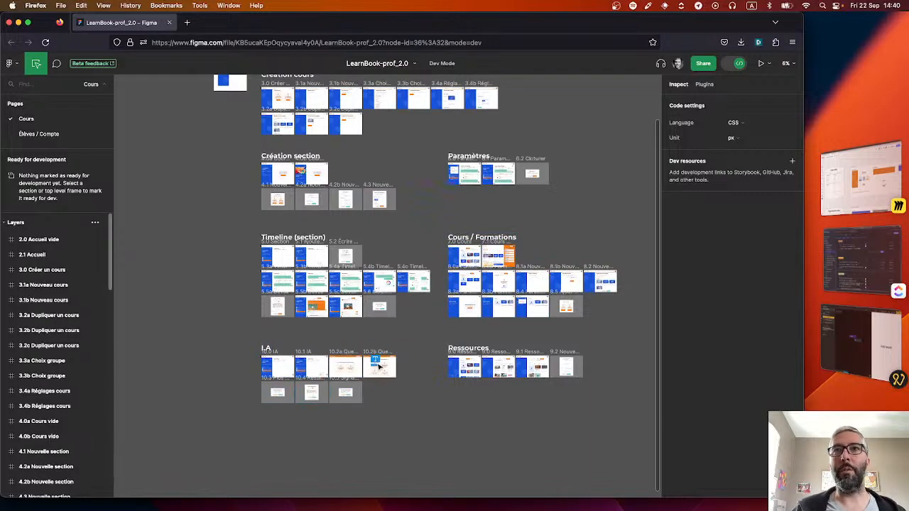
Select the 2.1 Accueil frame and inspect the text properties of its user-name heading
scroll(396, 278, "up", 4)
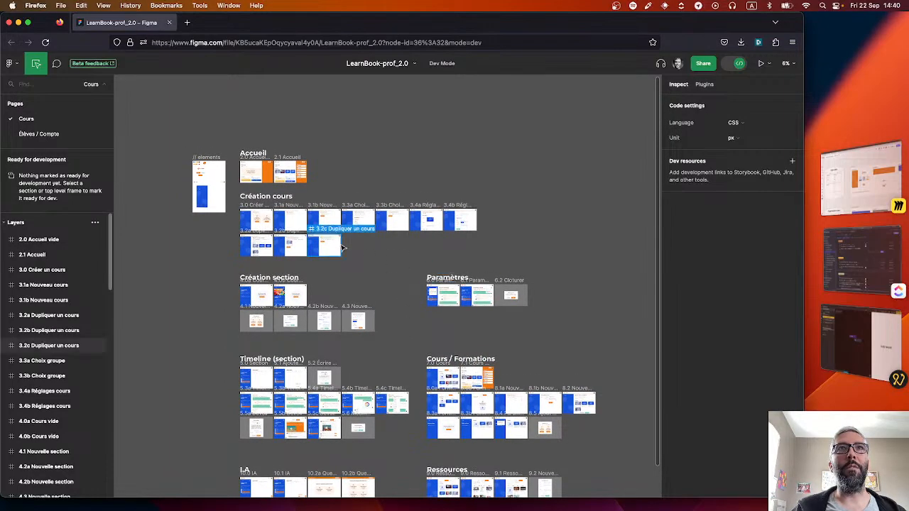
scroll(341, 243, "left", 3)
scroll(330, 177, "up", 10)
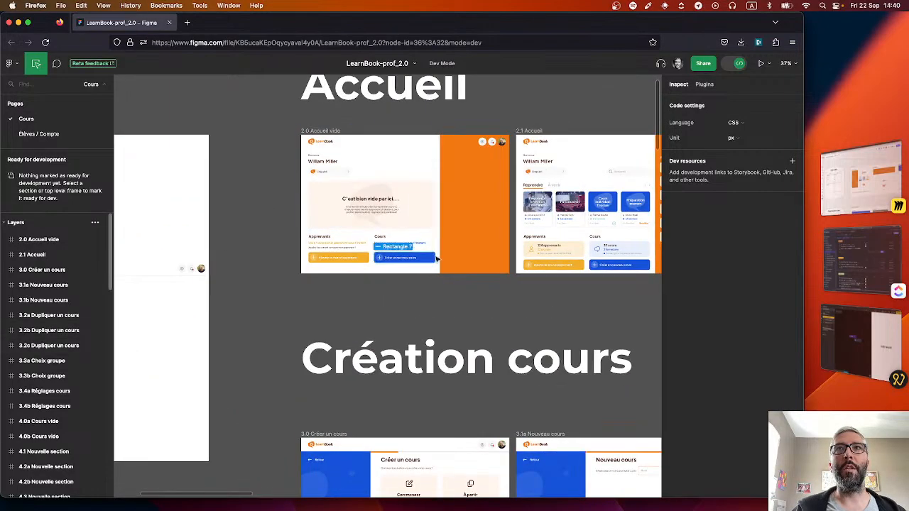
scroll(435, 254, "up", 5)
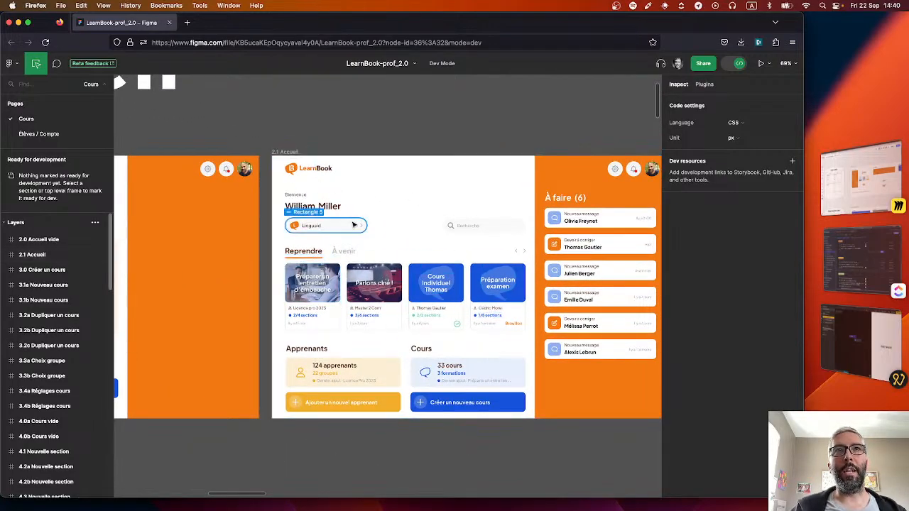
left_click(446, 205)
left_click(446, 205)
scroll(441, 201, "right", 2)
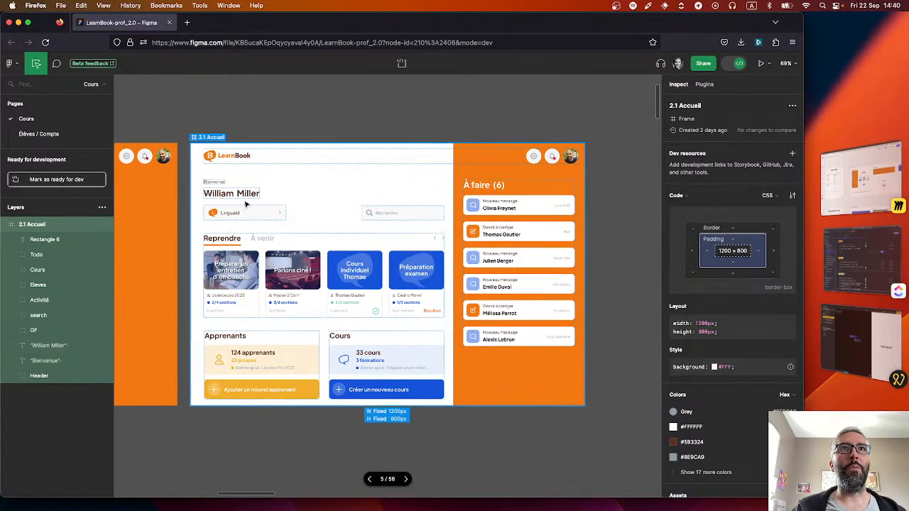
left_click(238, 192)
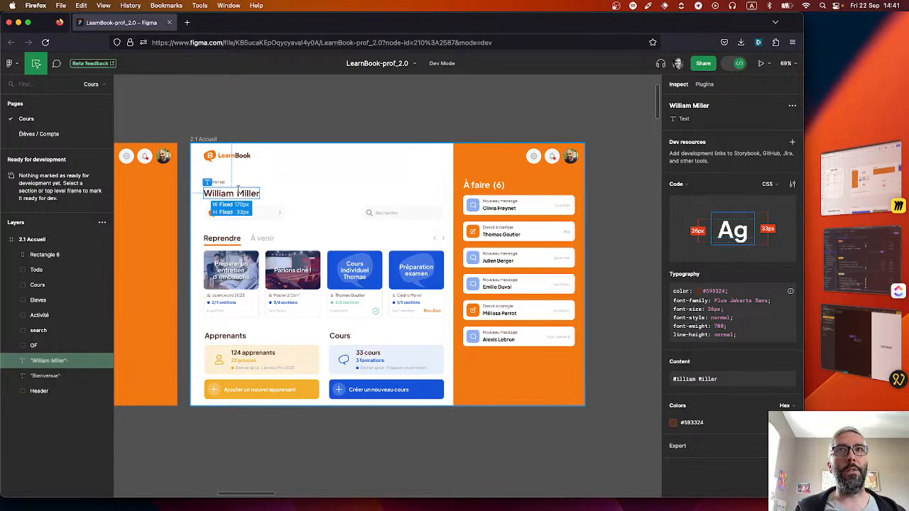
left_click(288, 126)
Examine the layout of the Accueil and Création cours screens and the // elements frame beside them
scroll(277, 128, "down", 6)
scroll(277, 130, "down", 2)
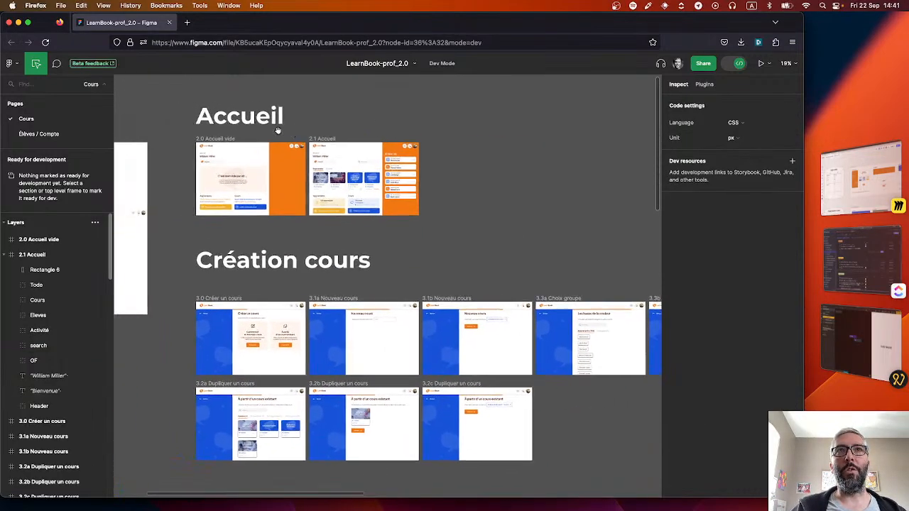
scroll(260, 268, "down", 3)
scroll(260, 267, "down", 1)
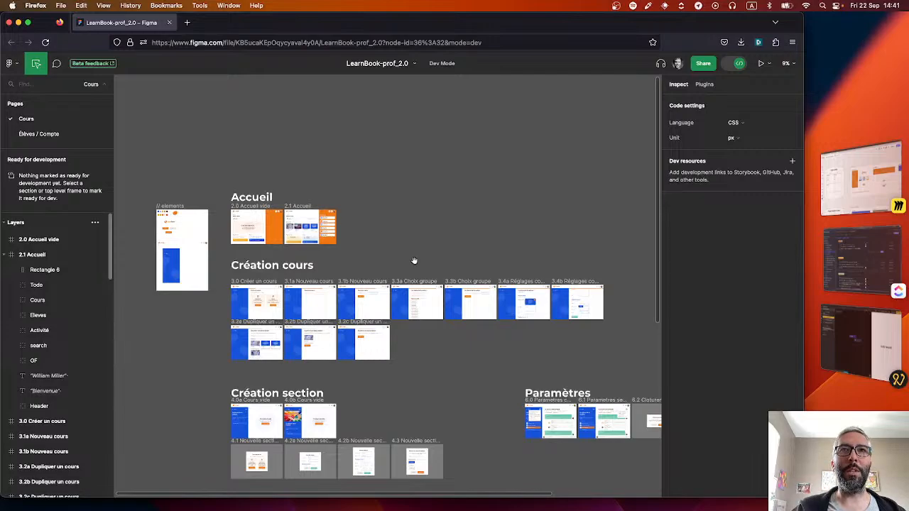
scroll(414, 261, "up", 5)
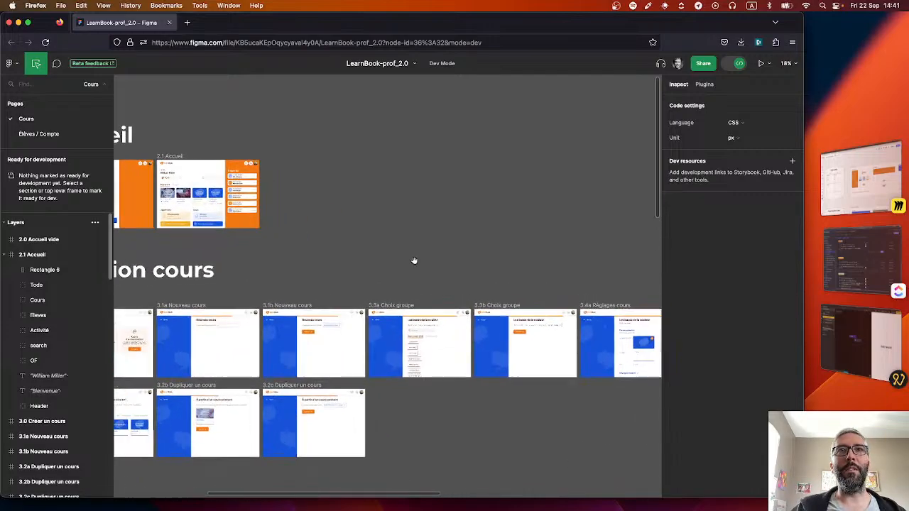
scroll(171, 261, "left", 3)
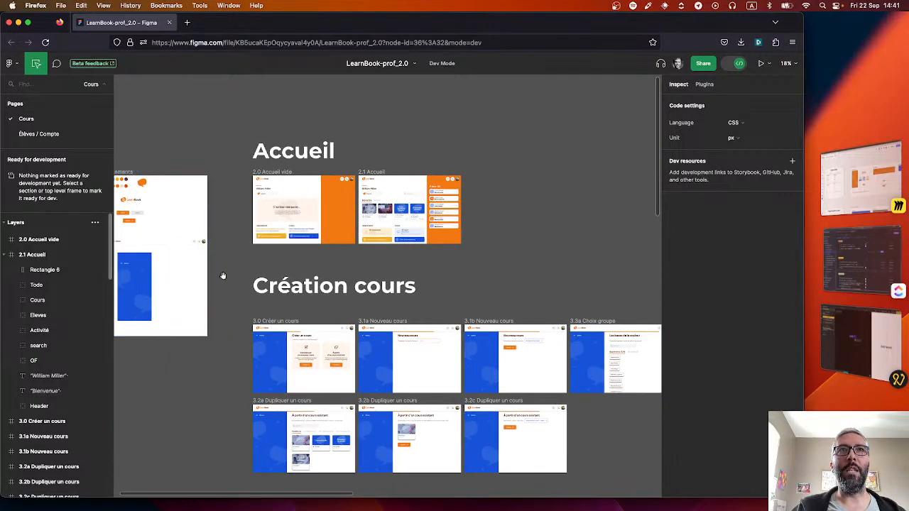
scroll(223, 274, "left", 3)
scroll(417, 273, "up", 5)
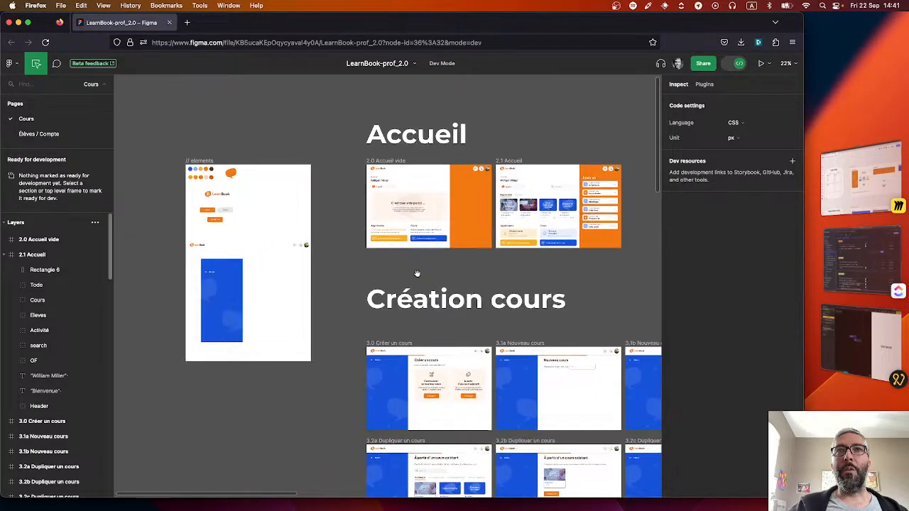
scroll(417, 274, "left", 2)
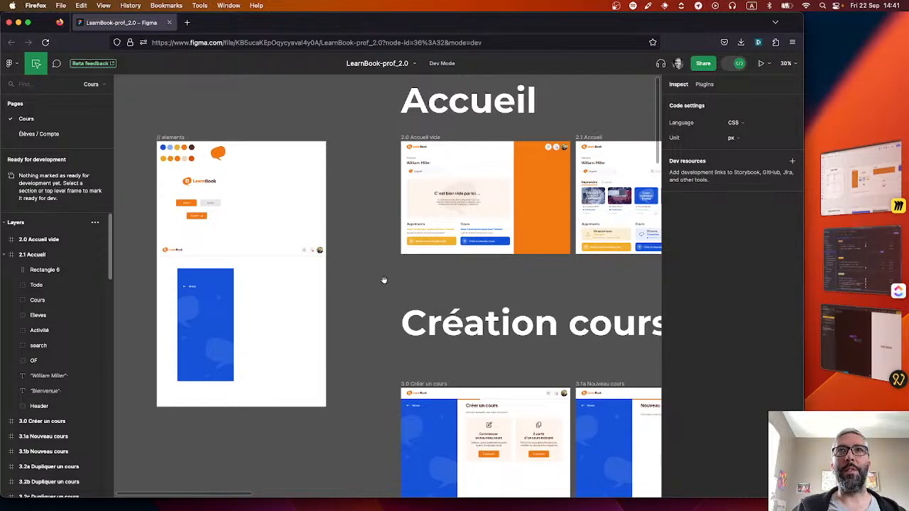
Survey the page's screen groups from Accueil down to I.A and Ressources
scroll(384, 280, "down", 5)
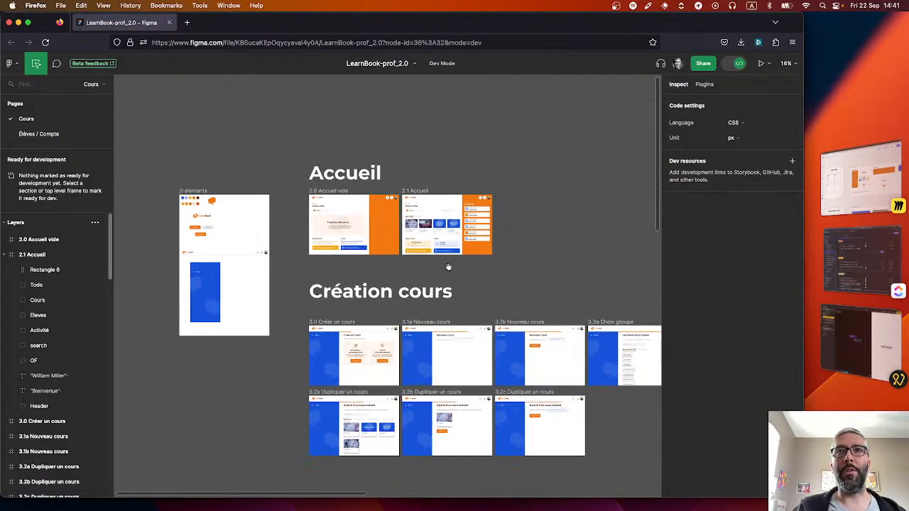
scroll(448, 267, "down", 3)
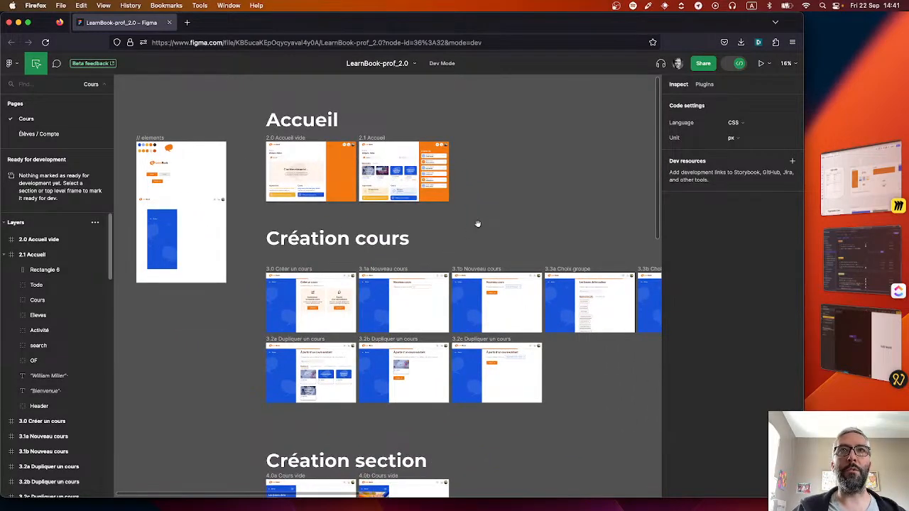
scroll(479, 224, "down", 5)
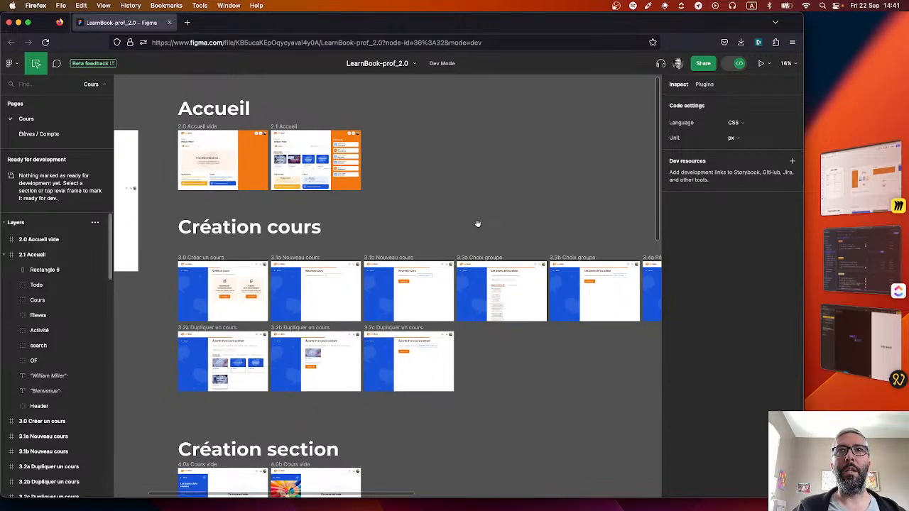
scroll(463, 384, "down", 10)
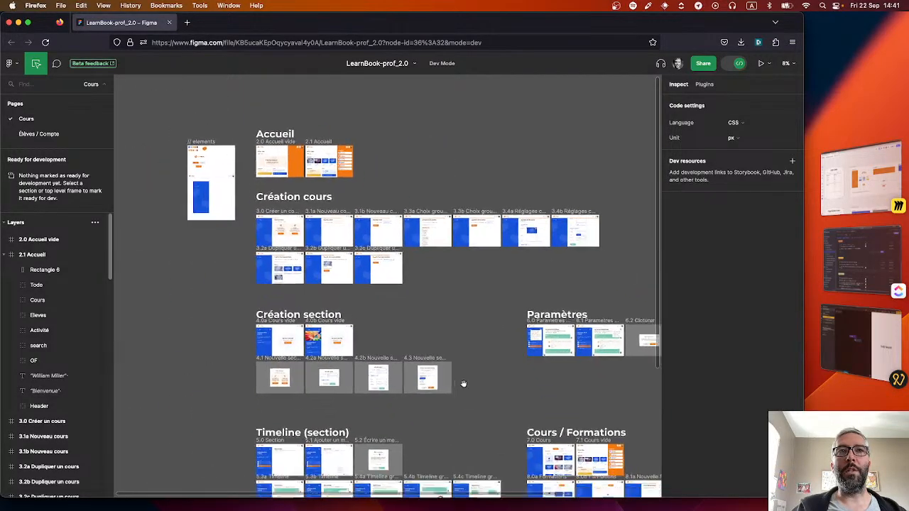
scroll(463, 383, "down", 3)
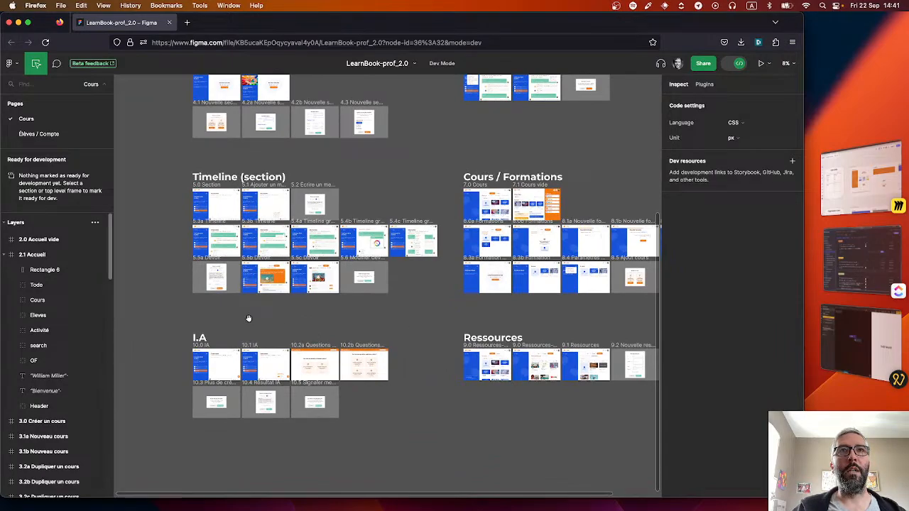
Examine the 5.3 and 5.4 Timeline screens and the 5.5 Devoir screens up close
scroll(249, 318, "up", 5)
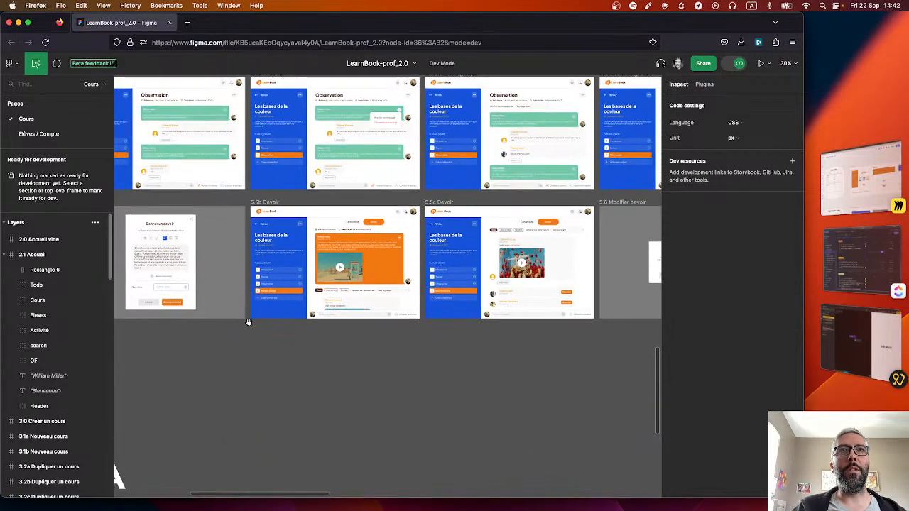
scroll(248, 322, "left", 2)
scroll(249, 322, "up", 1)
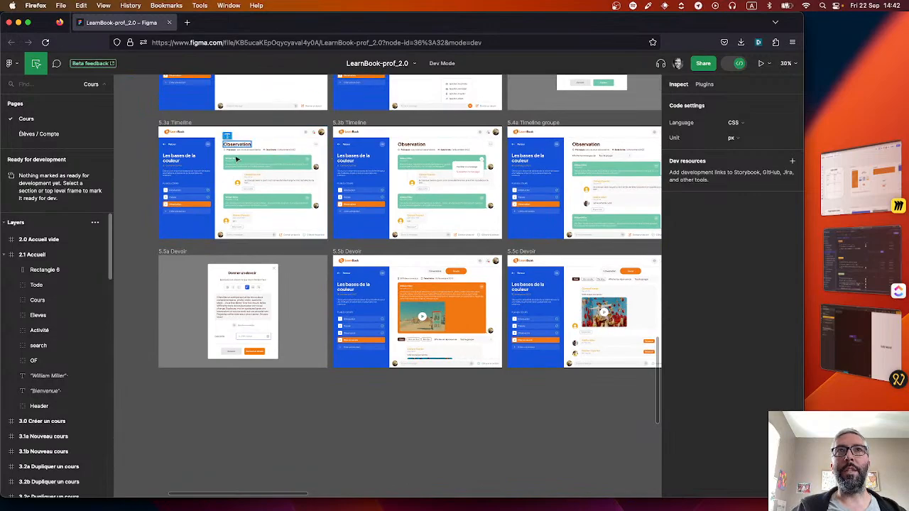
scroll(445, 407, "down", 4)
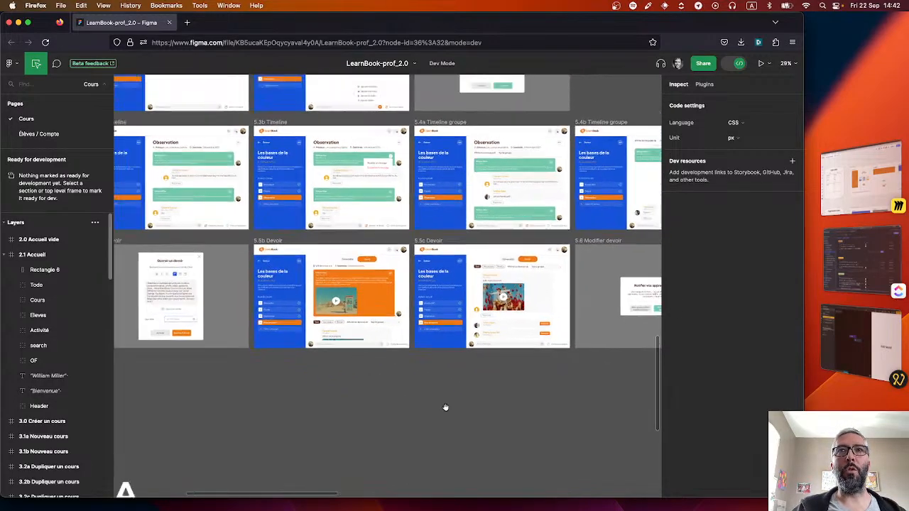
scroll(501, 396, "right", 4)
scroll(431, 199, "left", 1)
Review the Création section, Création cours and Paramètres screen groups
scroll(430, 199, "up", 6)
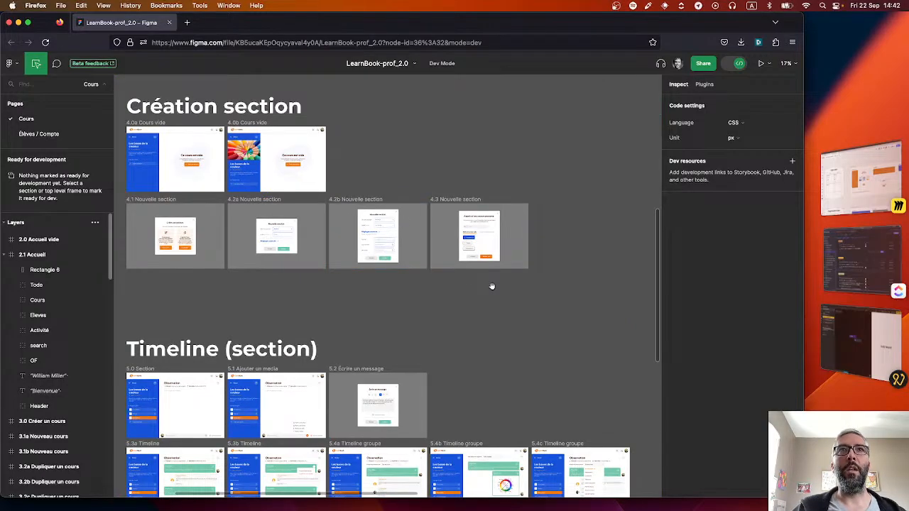
scroll(492, 287, "down", 3)
scroll(437, 167, "up", 2)
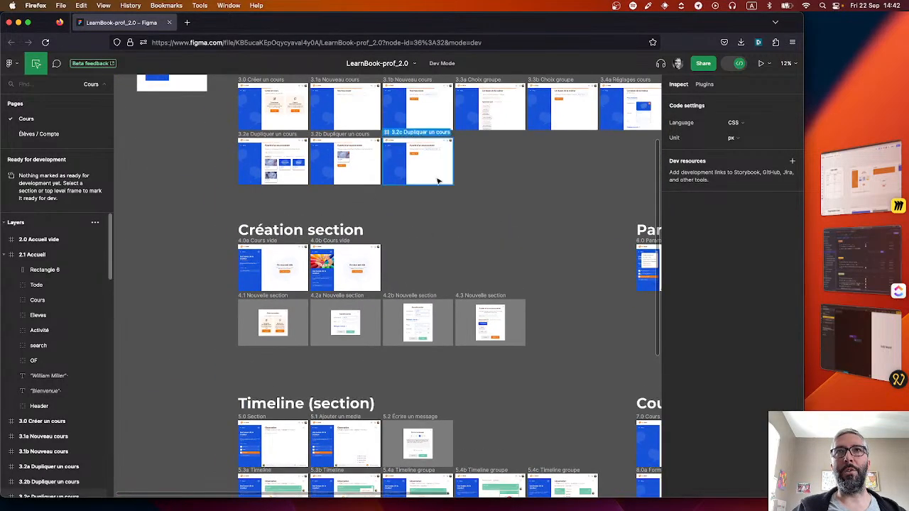
scroll(438, 181, "up", 4)
scroll(418, 192, "right", 3)
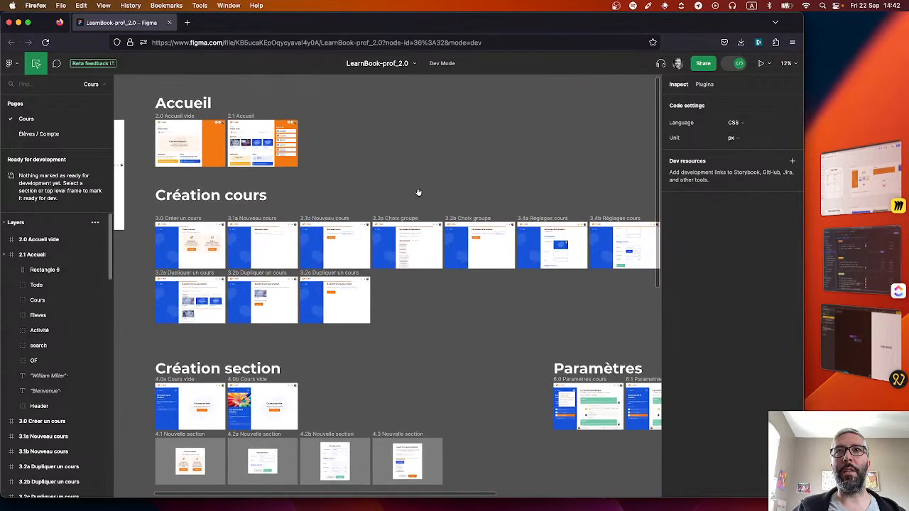
scroll(481, 333, "right", 3)
scroll(480, 333, "down", 1)
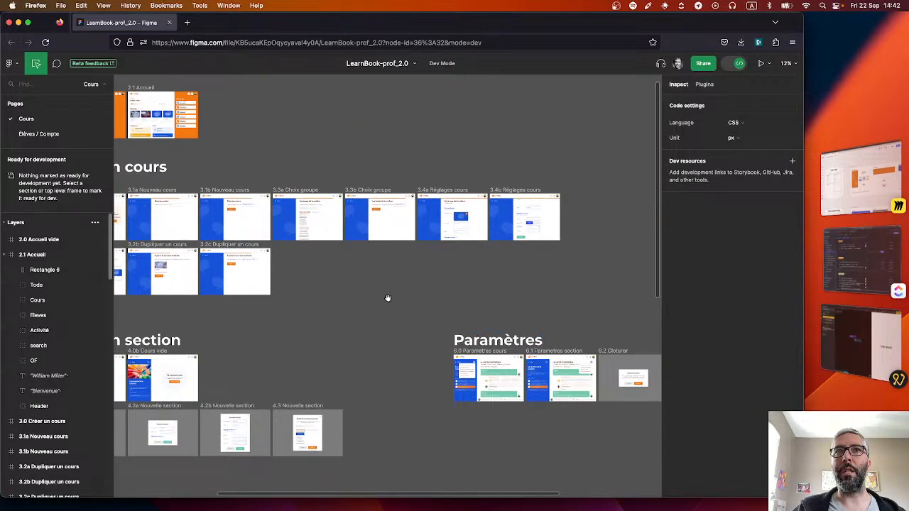
scroll(388, 298, "left", 5)
scroll(388, 299, "up", 1)
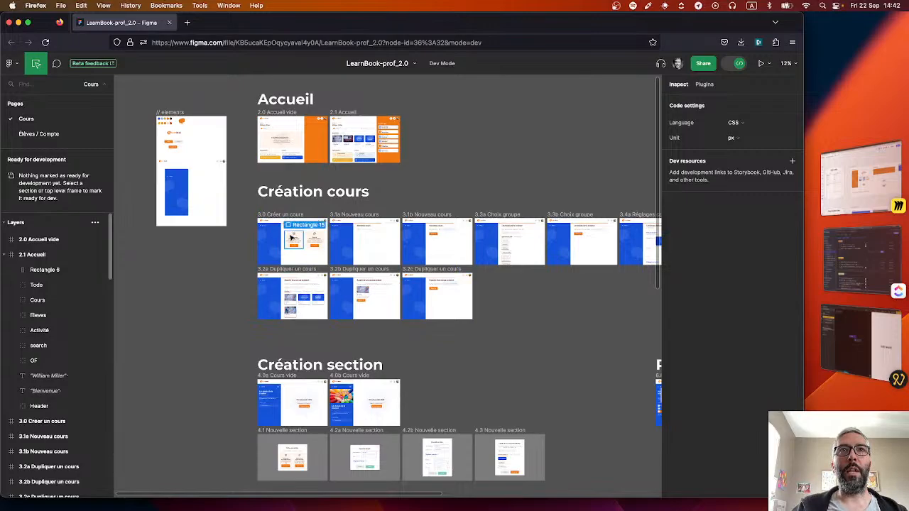
Inspect the edit icon of the "Commencer un nouveau cours" card in the 3.0 Créer un cours frame
scroll(294, 236, "up", 5)
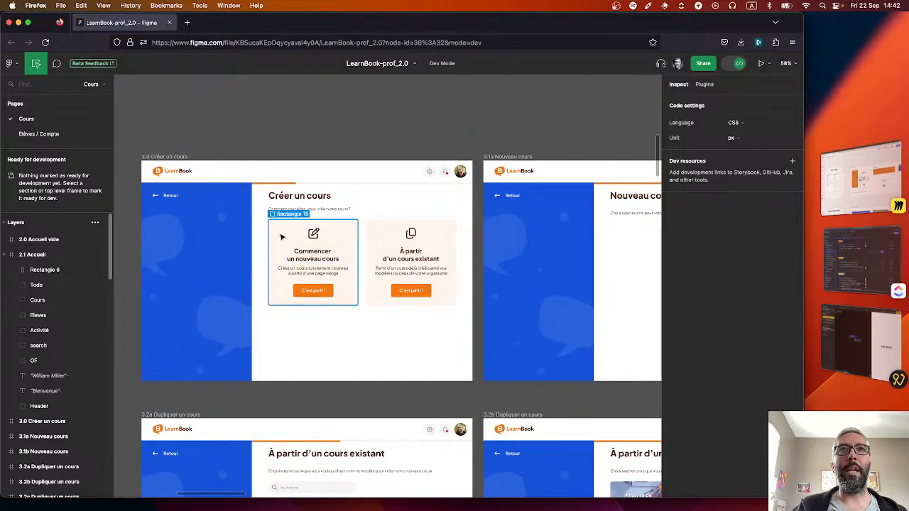
left_click(281, 237)
left_click(315, 233)
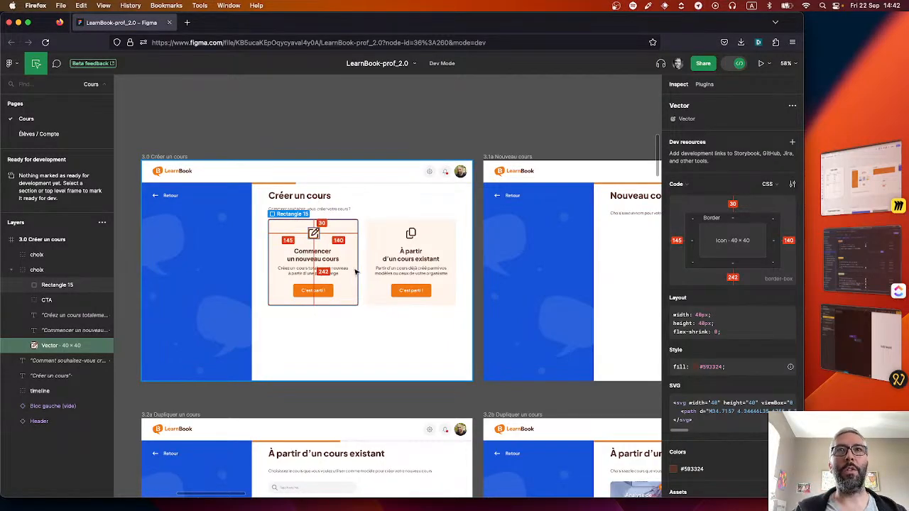
Examine the 3.1a and 3.1b Nouveau cours screens that follow 3.0 Créer un cours
scroll(355, 272, "right", 5)
scroll(355, 272, "down", 2)
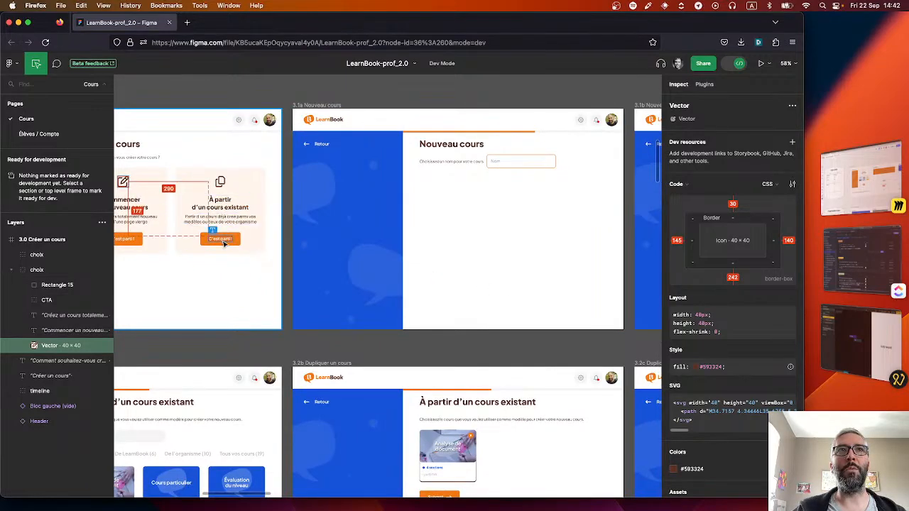
scroll(467, 234, "right", 10)
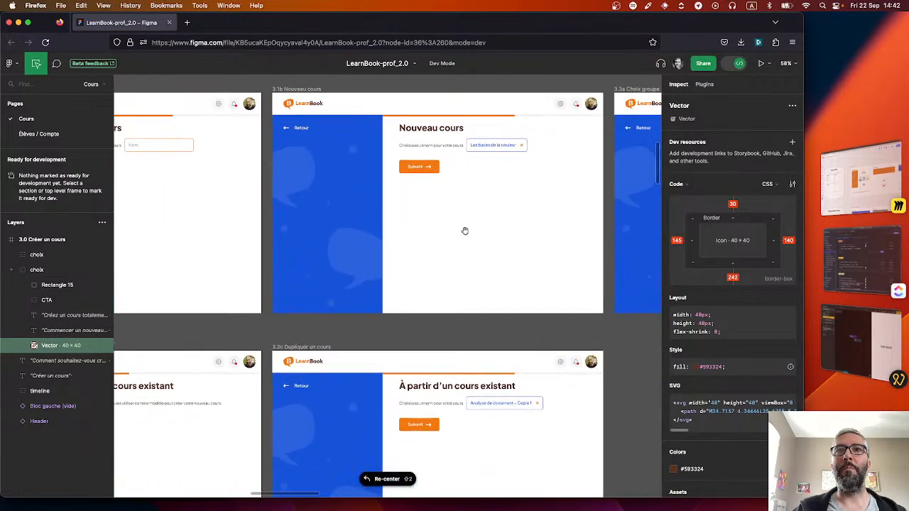
Inspect the blue background rectangle of the Bloc gauche (vide) component in the // elements frame
scroll(465, 231, "down", 10, "ctrl")
scroll(465, 231, "up", 5)
scroll(465, 231, "left", 4)
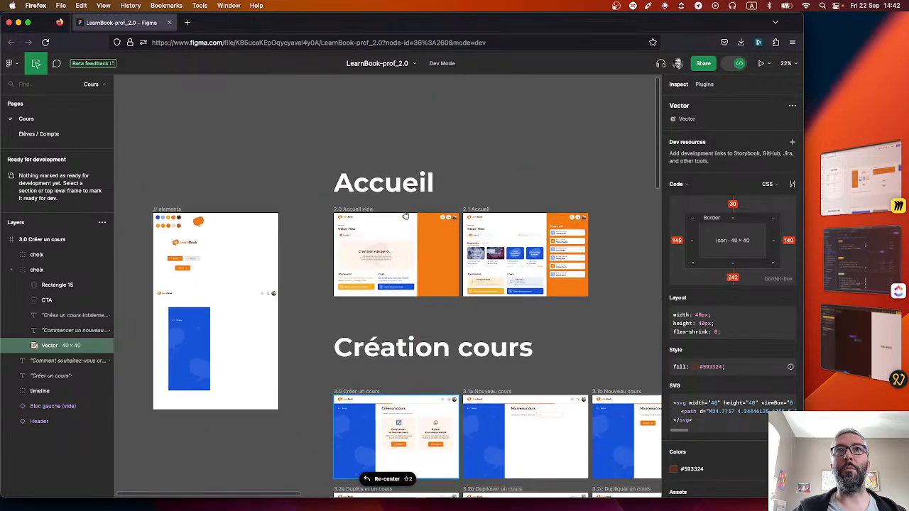
scroll(404, 216, "down", 2)
scroll(405, 215, "right", 1)
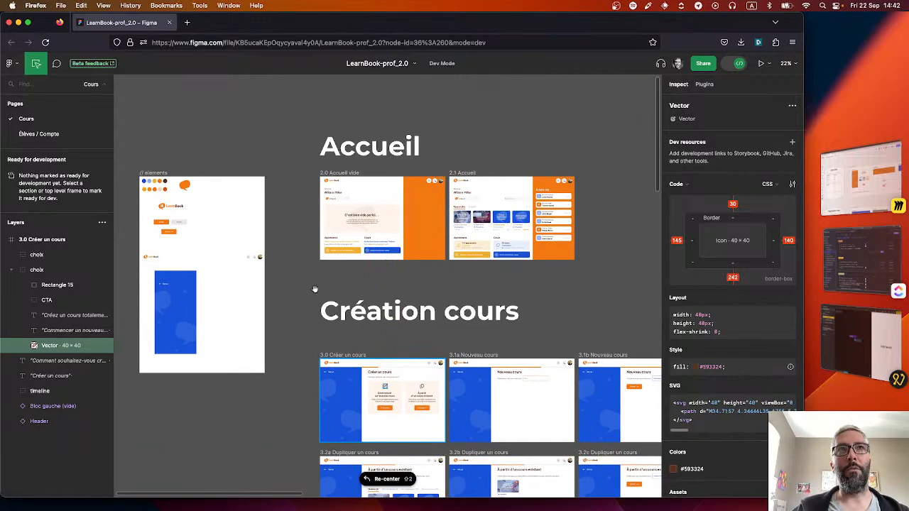
scroll(145, 207, "up", 5, "ctrl")
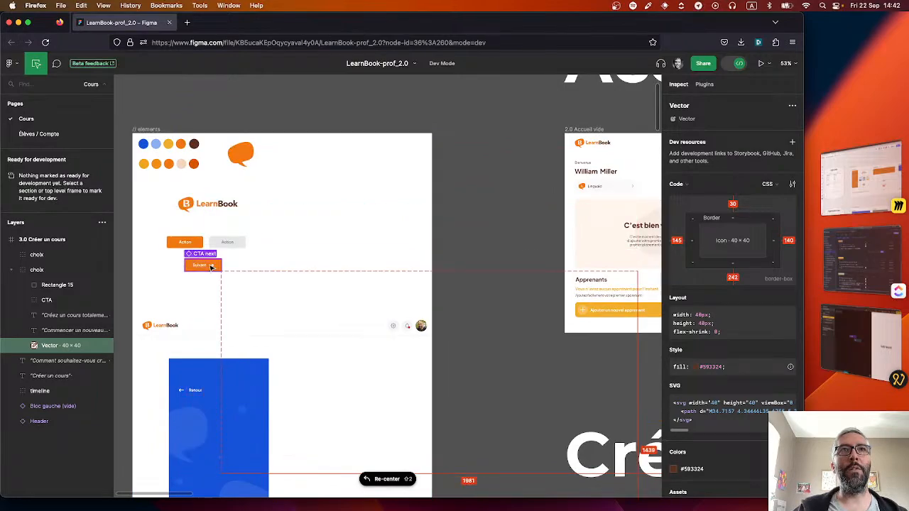
scroll(211, 267, "up", 5)
scroll(194, 283, "down", 6)
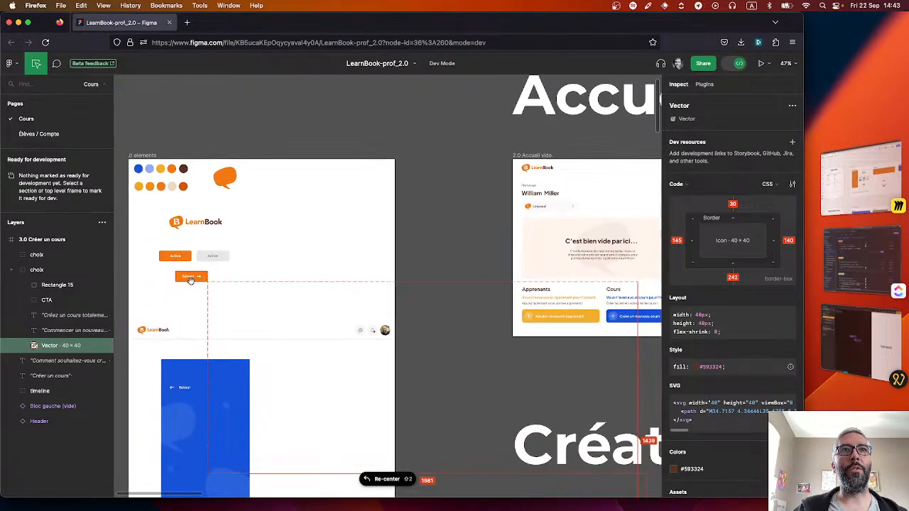
scroll(191, 280, "down", 3)
left_click(240, 317)
scroll(199, 296, "left", 3)
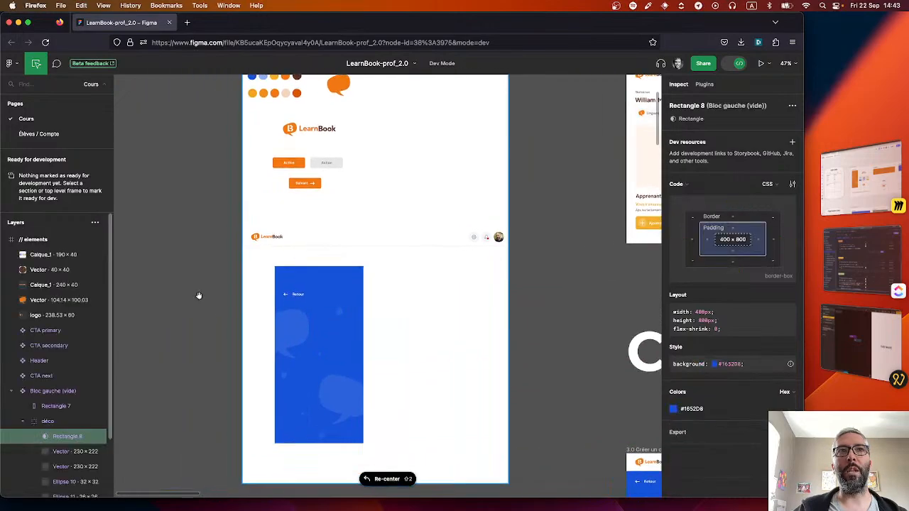
Compare the blue side panel in the 3.0 Créer un cours screen with its component in the // elements frame
scroll(403, 401, "right", 5)
scroll(402, 401, "down", 4)
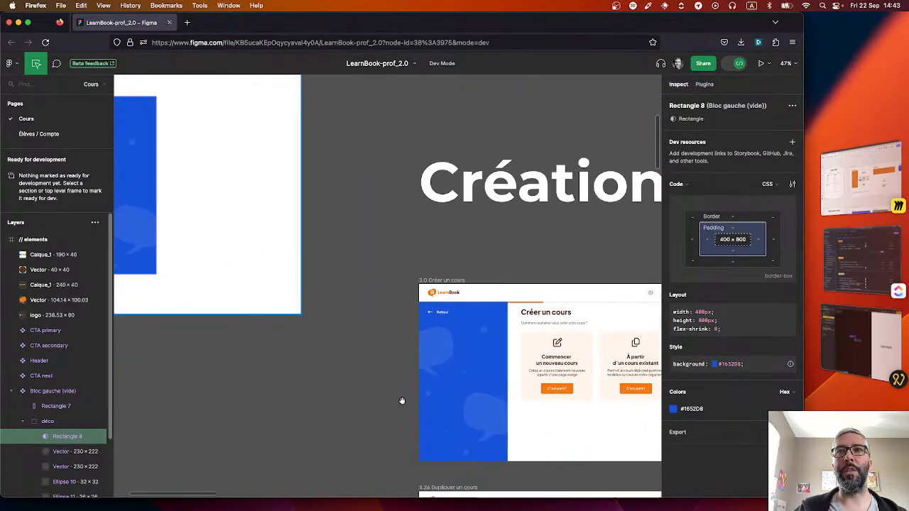
scroll(402, 400, "down", 2)
scroll(280, 280, "left", 5)
scroll(280, 280, "up", 2)
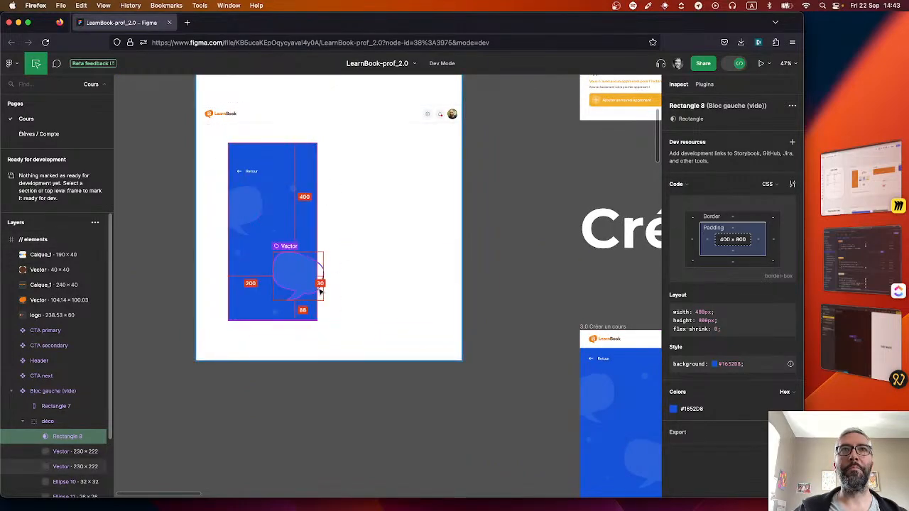
Export Rectangle 8 of the Bloc gauche (vide) component as a 1x PNG, check the downloaded image and close it
left_click(792, 431)
scroll(729, 434, "down", 2)
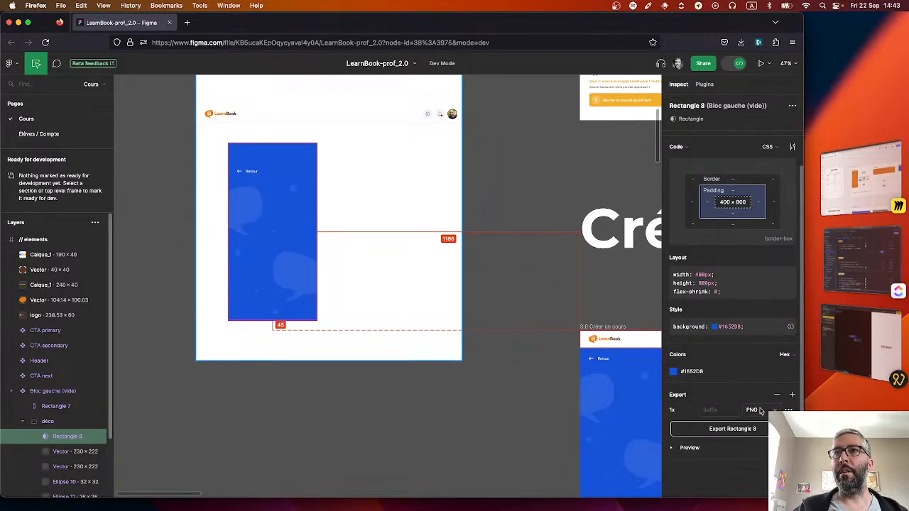
left_click(738, 431)
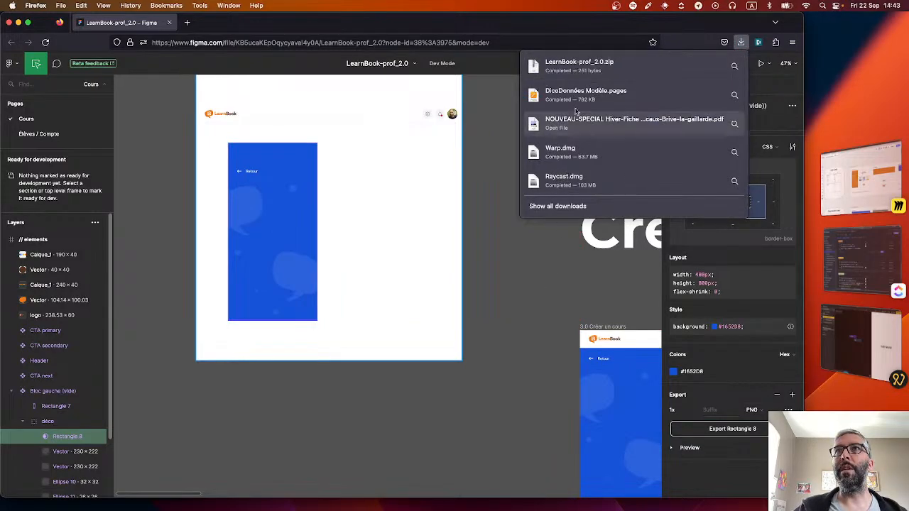
left_click(587, 67)
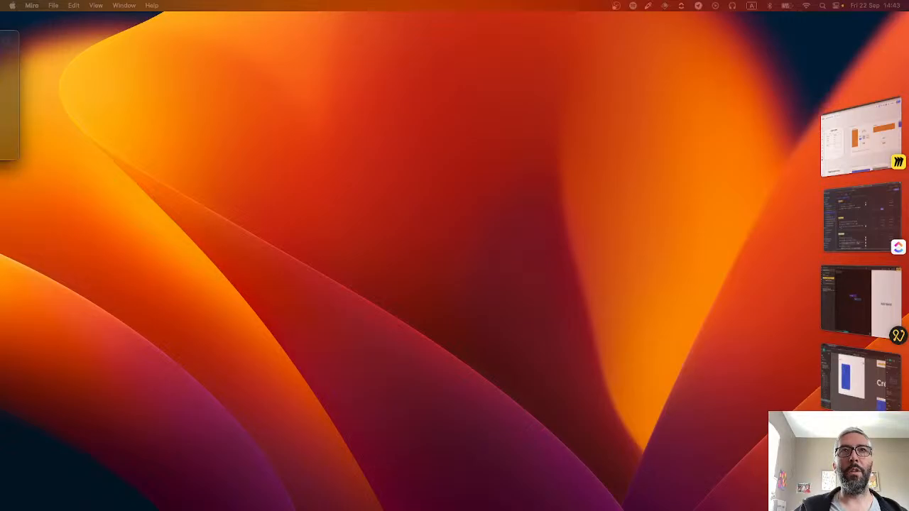
left_click_drag(0, 45, 378, 150)
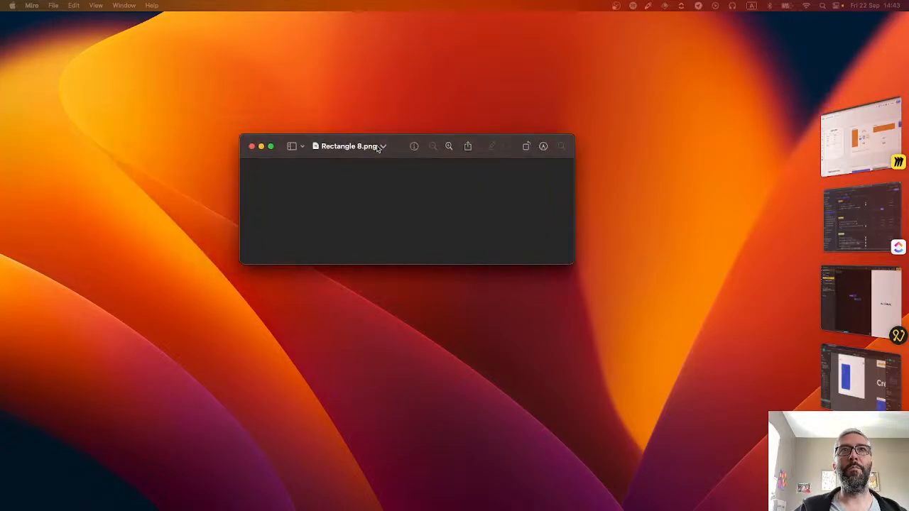
left_click(252, 146)
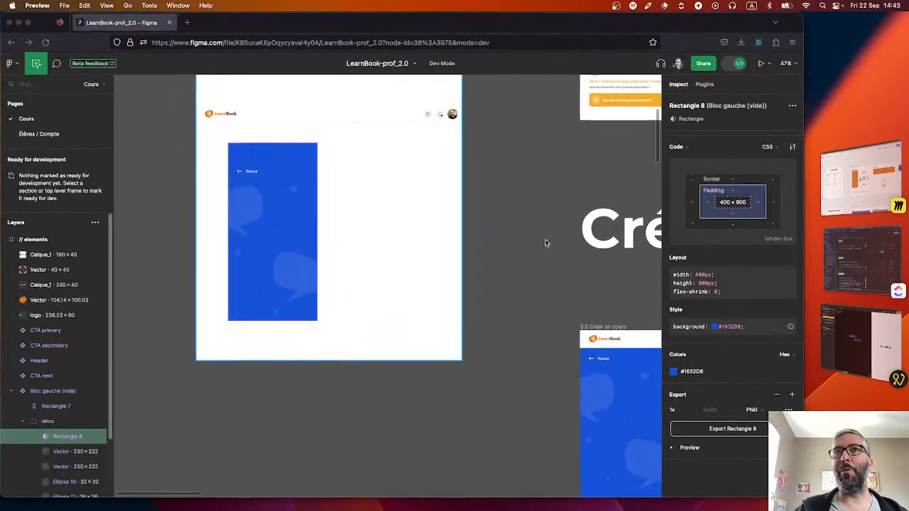
Export the whole blue Bloc gauche (vide) component as a 1x PNG, check the downloaded image and close it
left_click(49, 422)
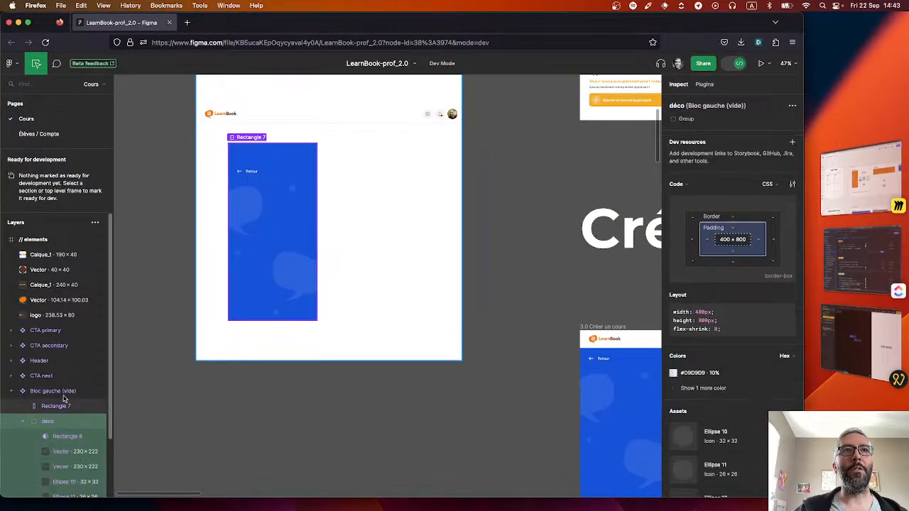
left_click(62, 391)
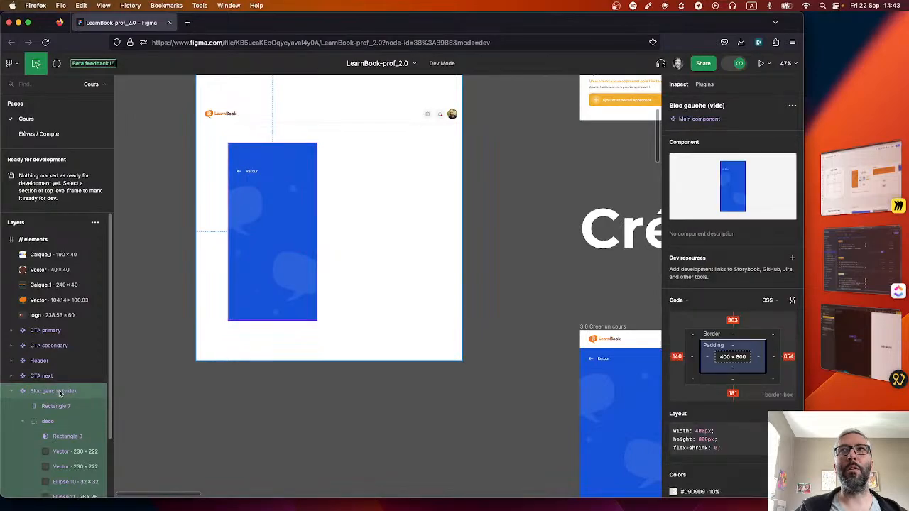
scroll(724, 284, "down", 5)
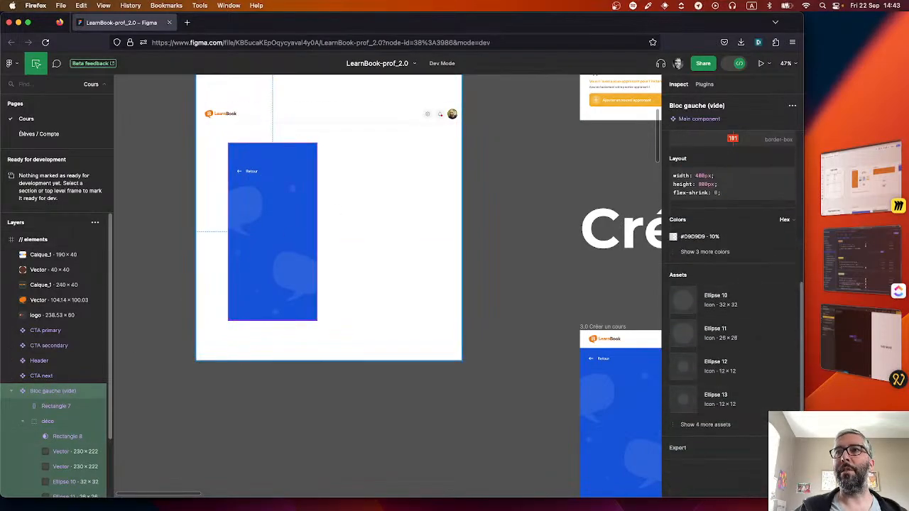
scroll(724, 455, "down", 2)
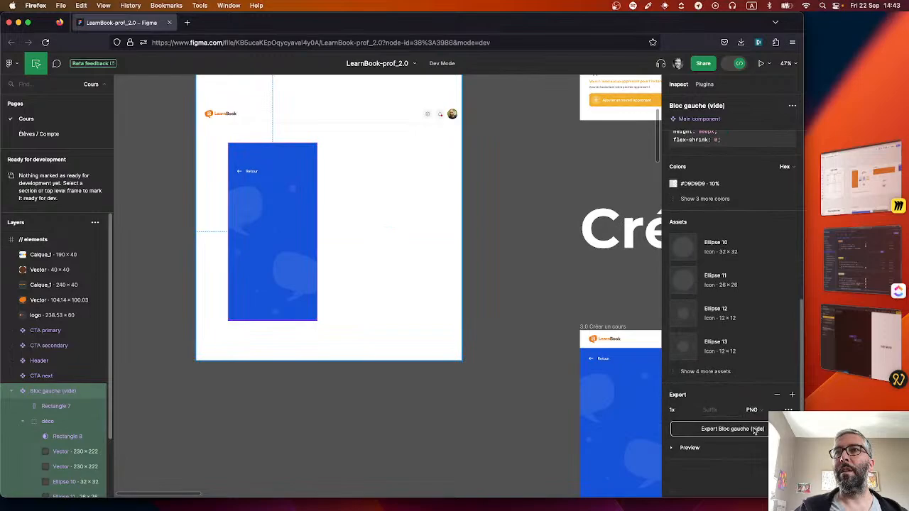
left_click(754, 430)
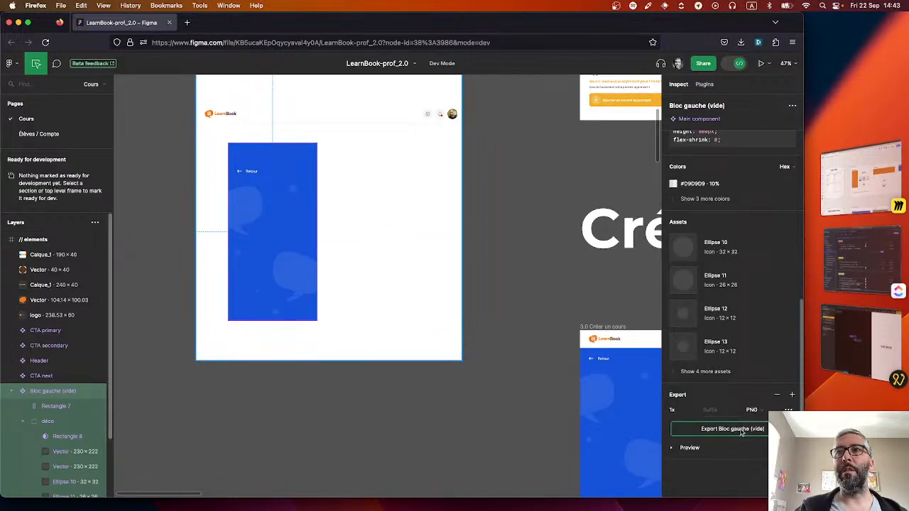
left_click(583, 63)
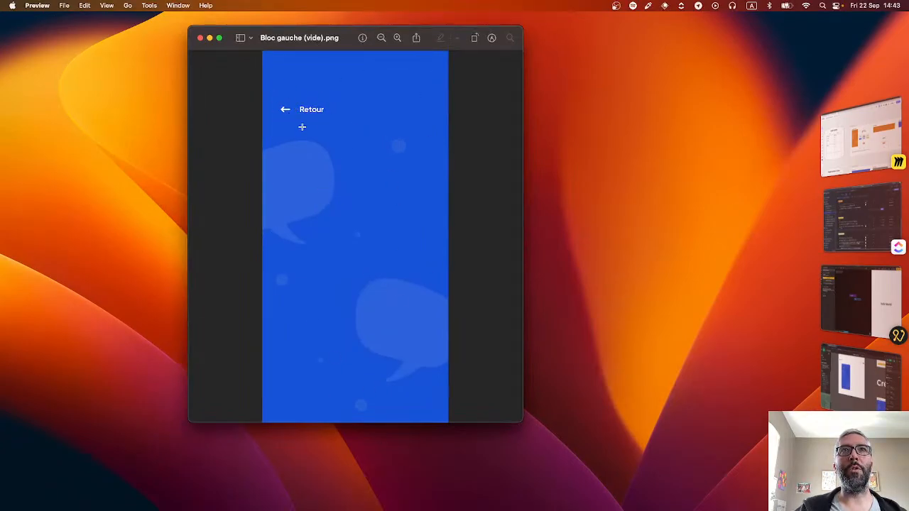
left_click(201, 39)
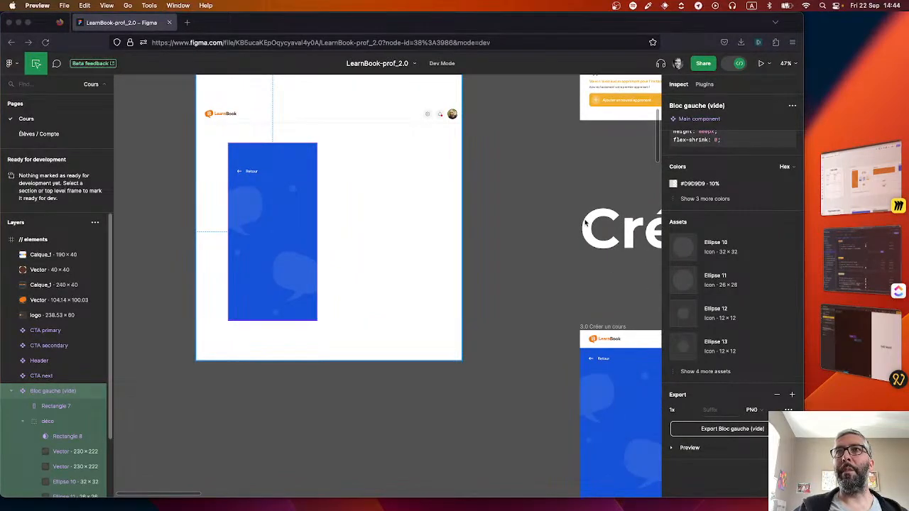
Look over the Création cours and Création section screens, and switch to the Élèves / Compte page
scroll(559, 207, "down", 5)
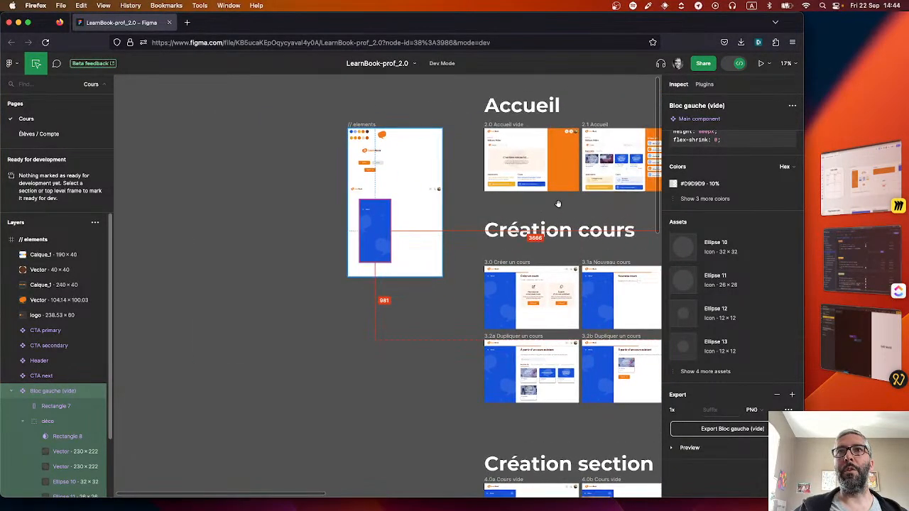
scroll(559, 204, "right", 3)
scroll(558, 204, "down", 1)
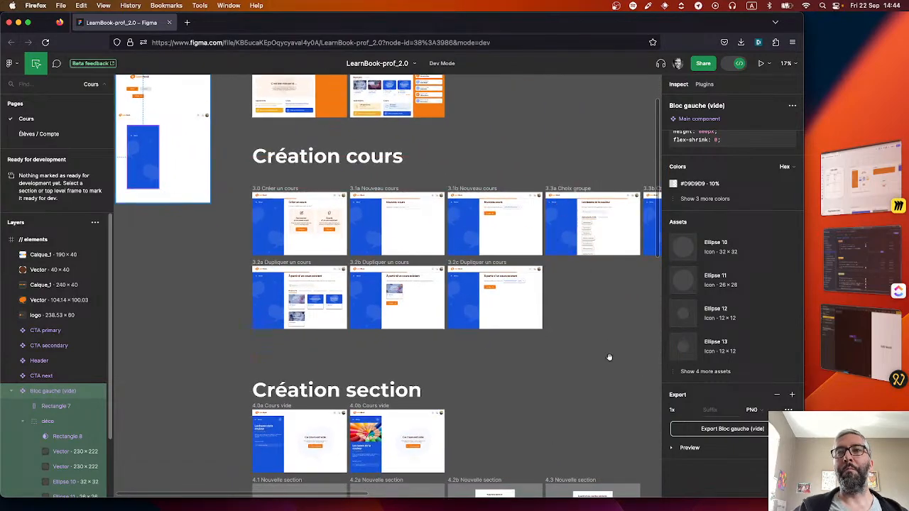
scroll(609, 357, "right", 3)
scroll(172, 317, "down", 4)
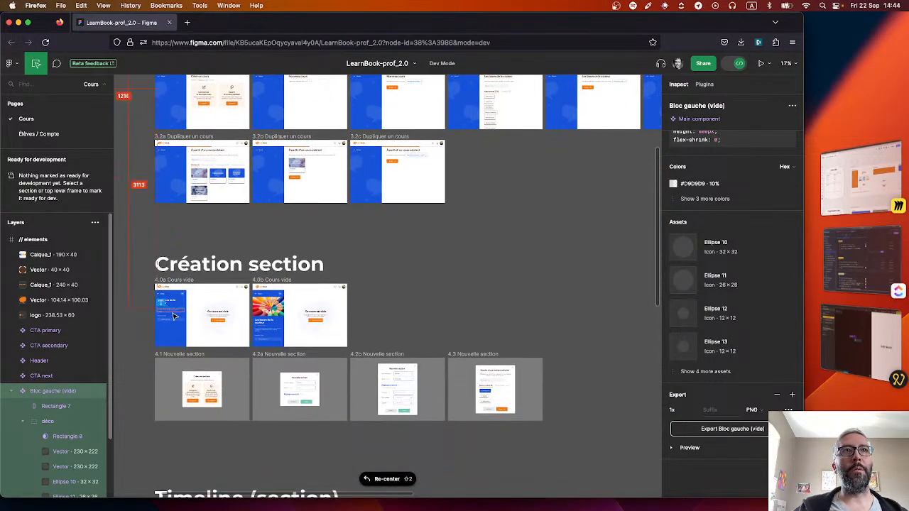
scroll(173, 317, "up", 5)
scroll(173, 317, "down", 3)
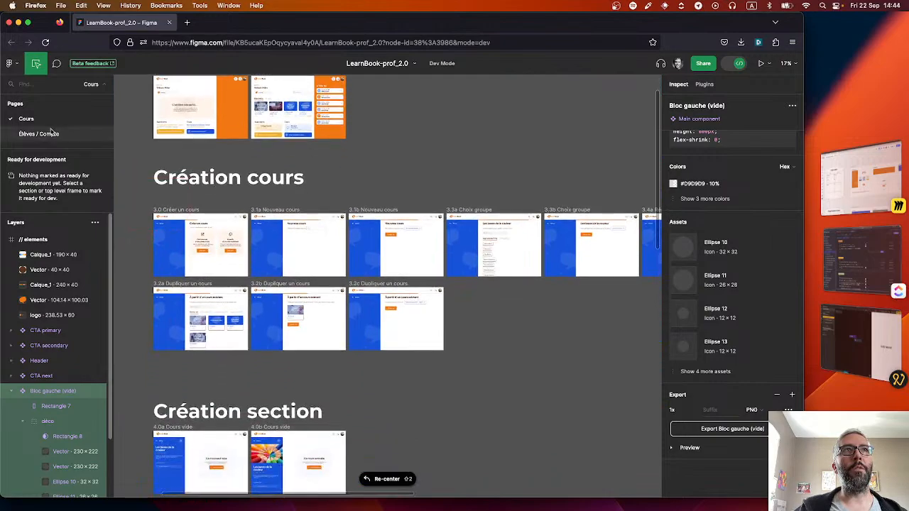
left_click(41, 135)
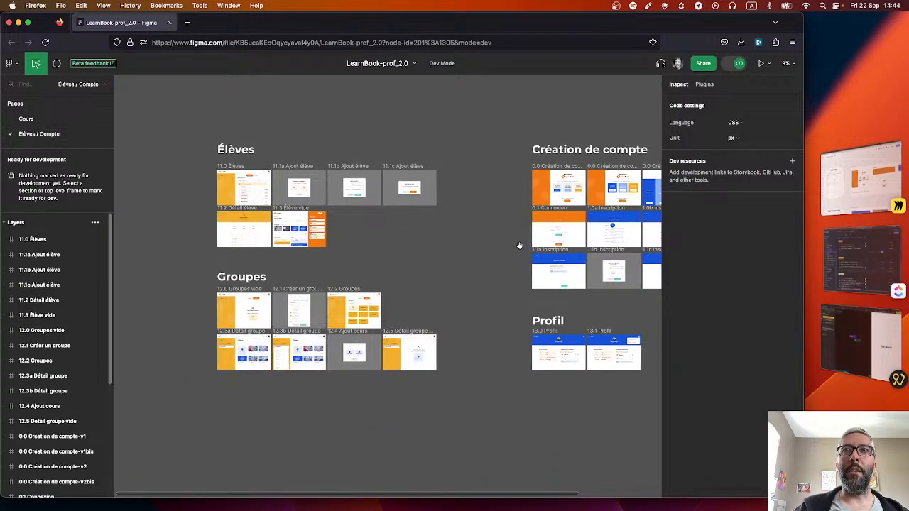
Export the orange Bloc gauche (vide) of the 0.0 Création de compte-v1 frame as a 1x PNG and open the downloaded archive
scroll(475, 193, "up", 10)
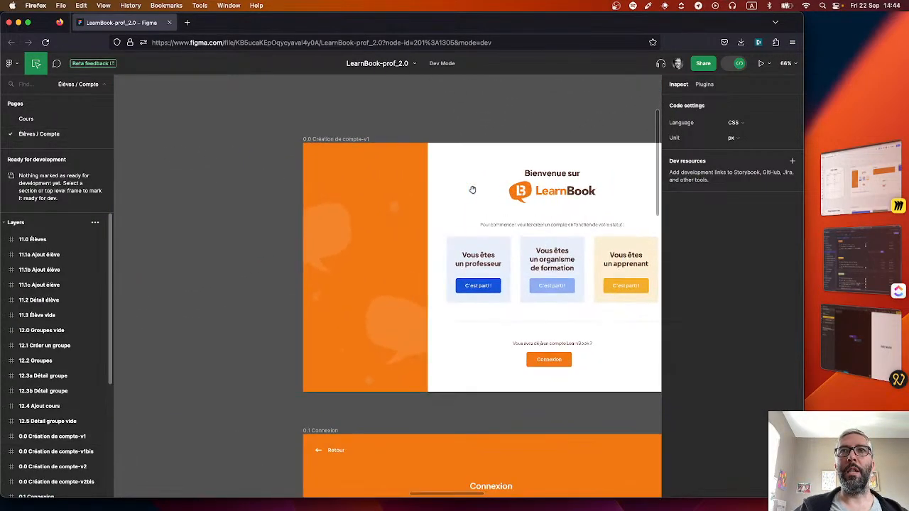
scroll(473, 190, "right", 2)
left_click(224, 206)
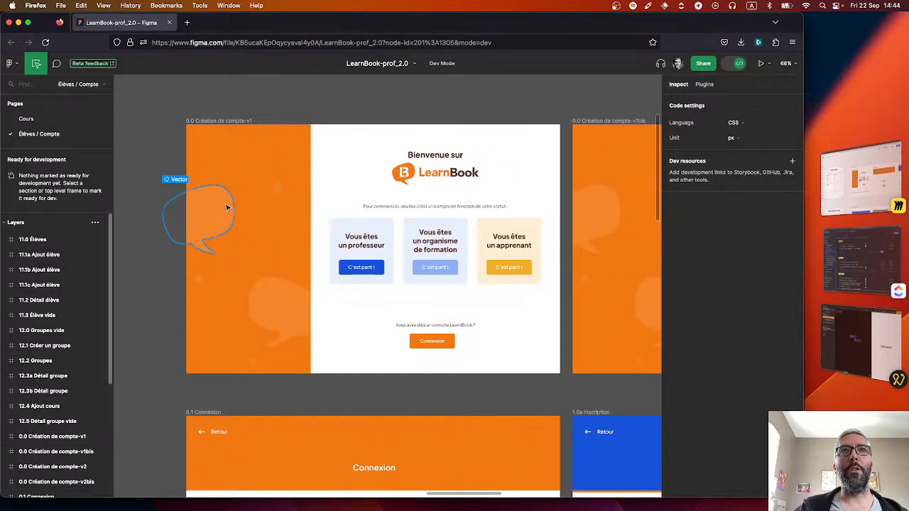
left_click(273, 173)
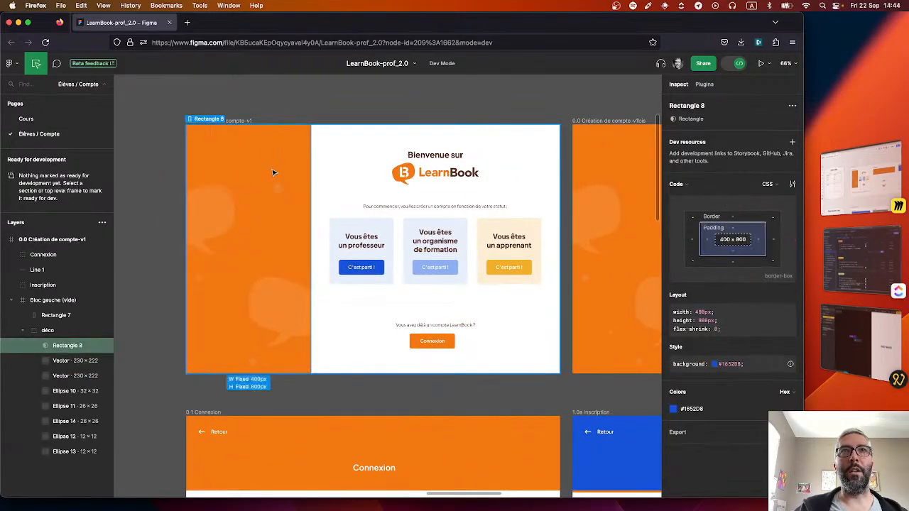
left_click(54, 300)
scroll(732, 299, "down", 5)
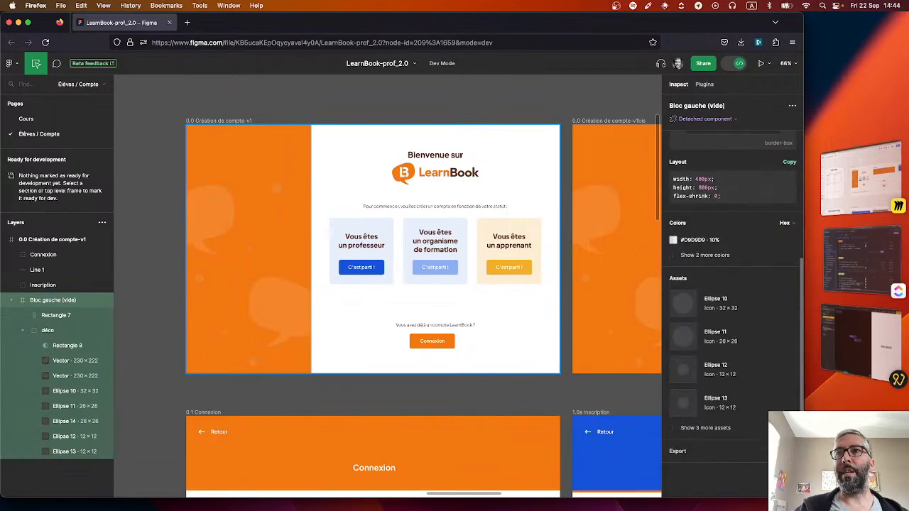
left_click(793, 449)
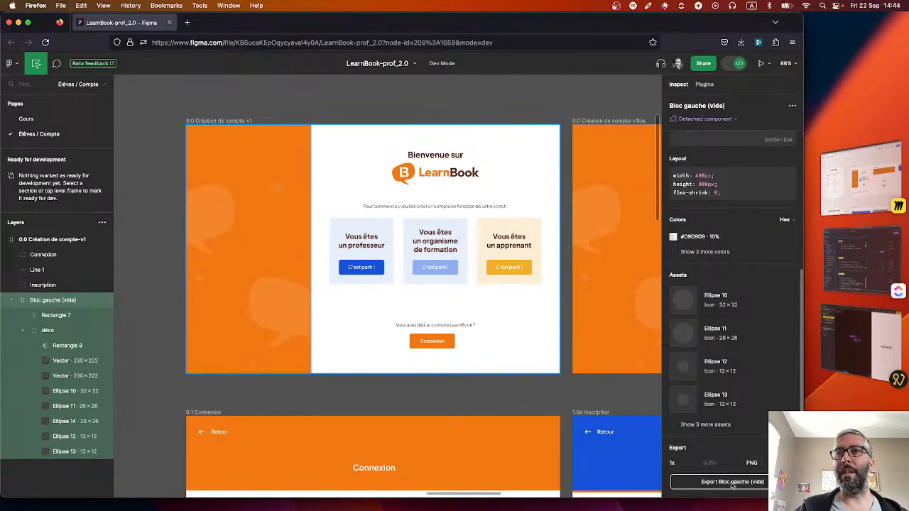
left_click(732, 482)
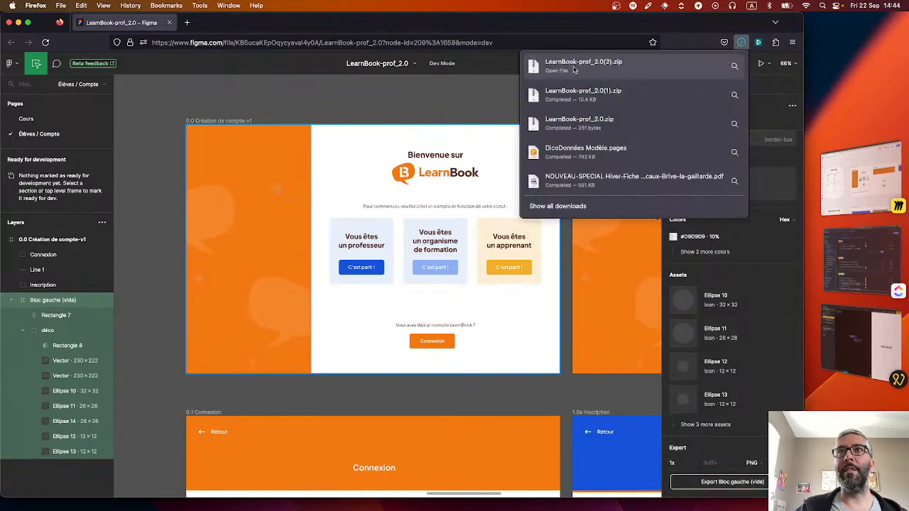
left_click(576, 69)
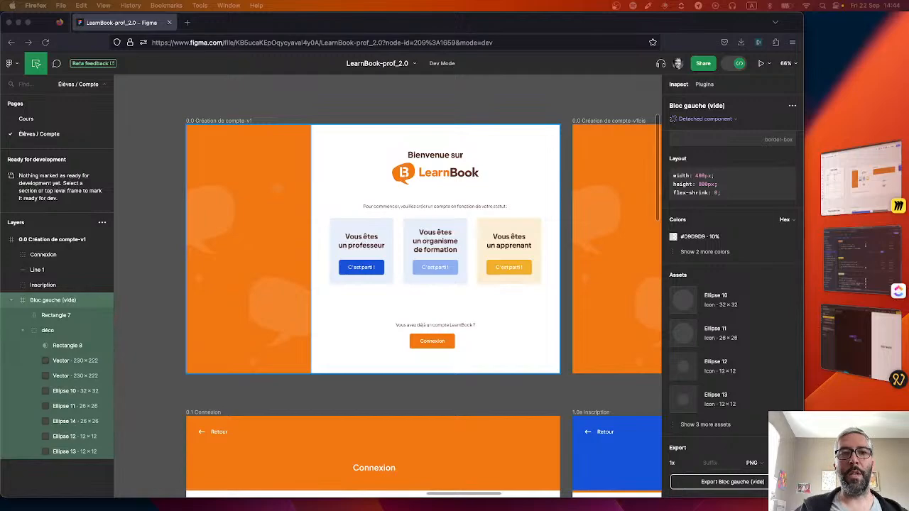
Switch to the learnbook-v5 project in Noodl, open its project folder and add the exported Bloc gauche (vide).png to it
left_click(861, 340)
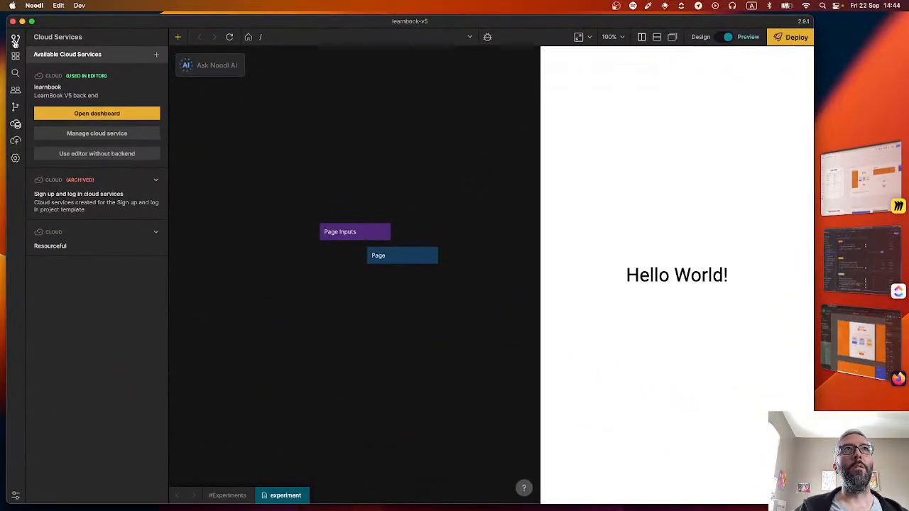
left_click(13, 160)
left_click(117, 61)
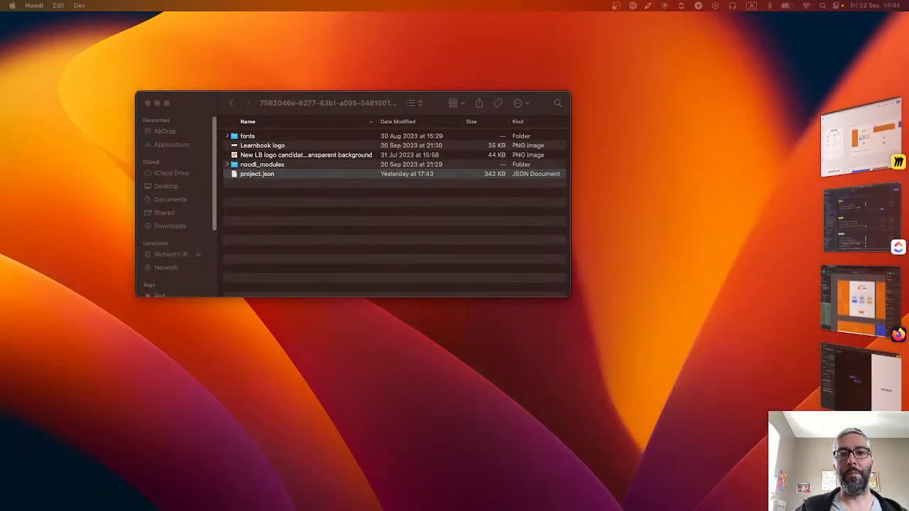
left_click_drag(0, 142, 315, 216)
Rename the Bloc gauche (vide).png file in the project folder to "Left login menu"
left_click(287, 137)
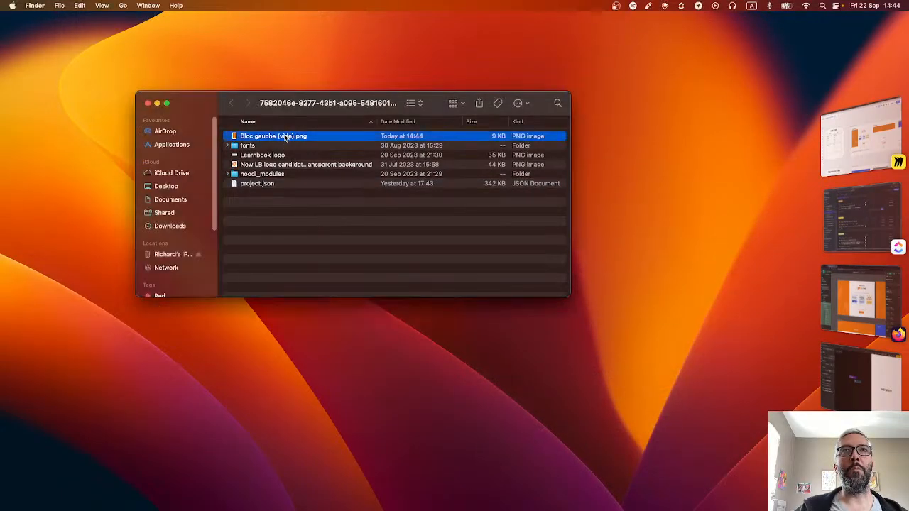
left_click(286, 137)
left_click(280, 137)
key("BackSpace")
key("BackSpace")
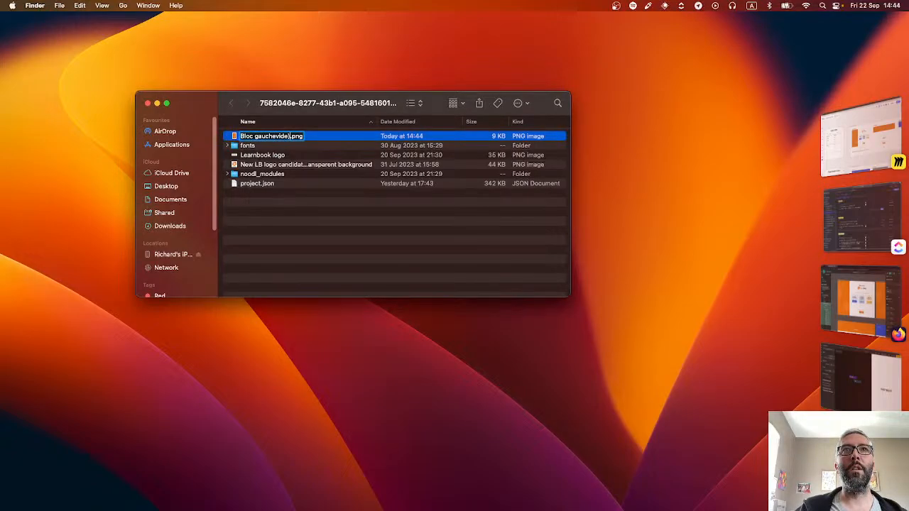
key("BackSpace")
key("BackSpace")
key("BackSpace")
key("BackSpace")
key("BackSpace")
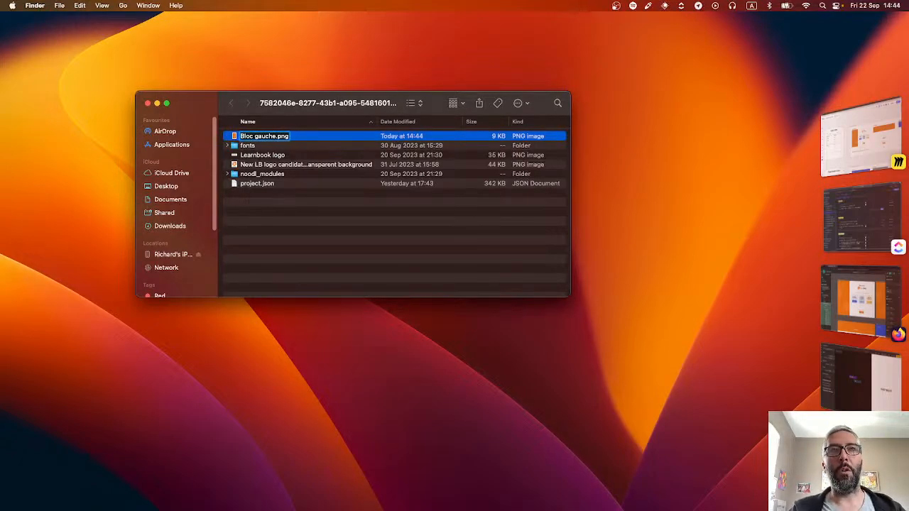
key("super+a")
type("Lef")
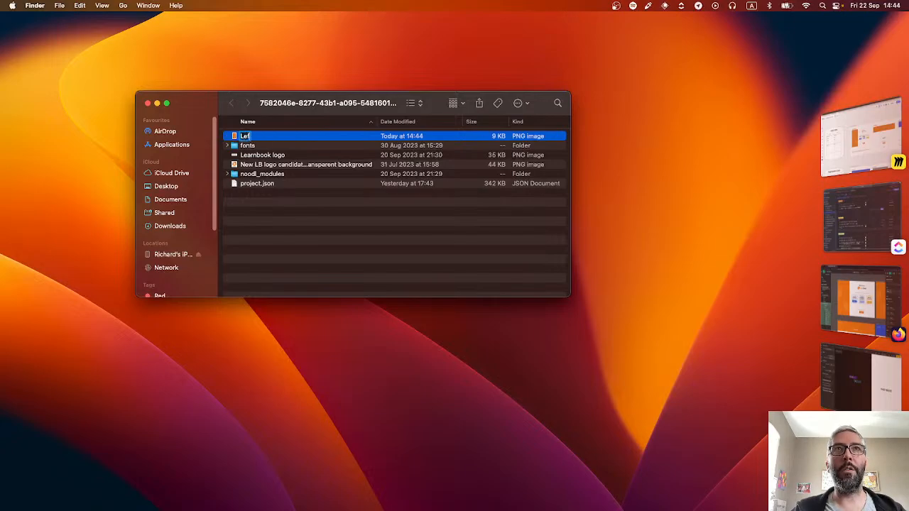
type("t login menu")
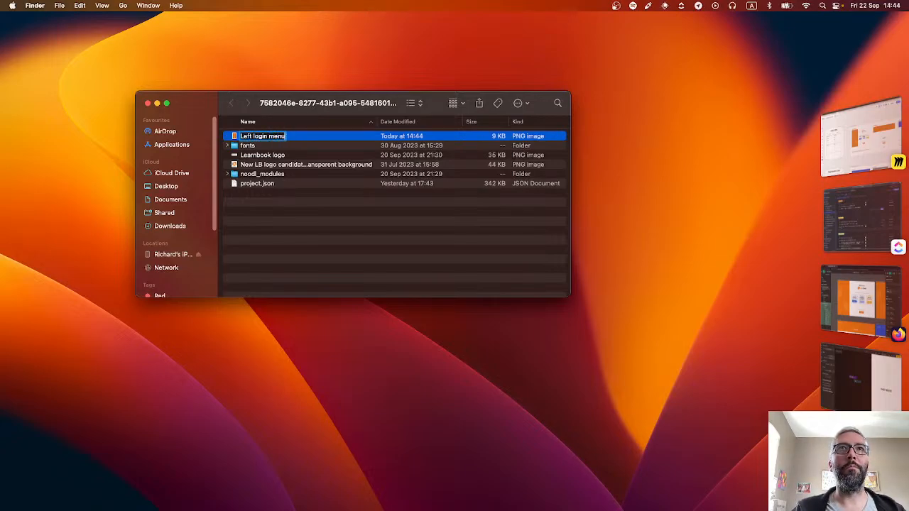
key("Return")
Return to the Figma design and inspect the "Vous êtes un apprenant" text and the card backgrounds in 0.0 Création de compte-v1
left_click(823, 283)
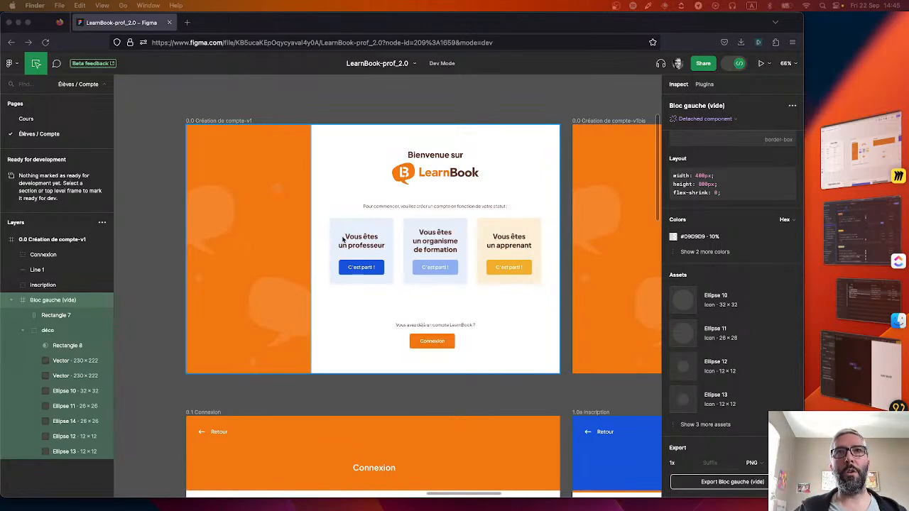
left_click(517, 263)
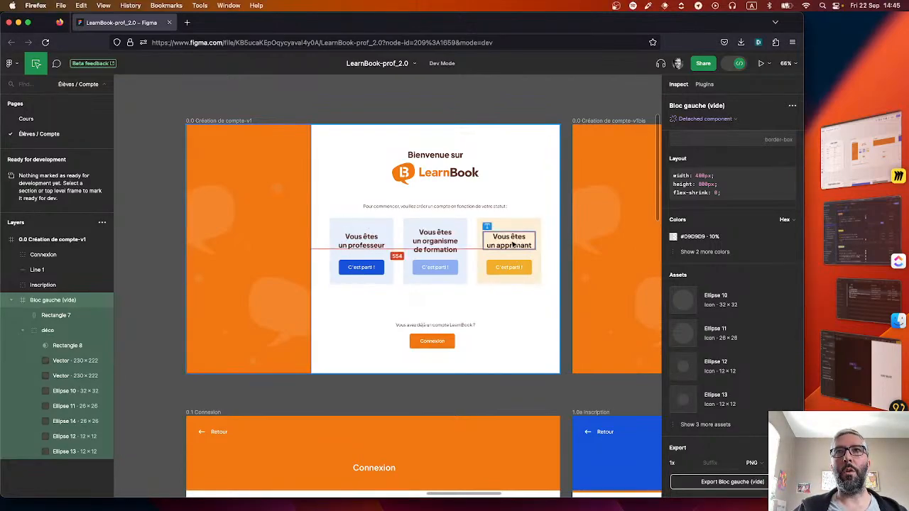
left_click(509, 249)
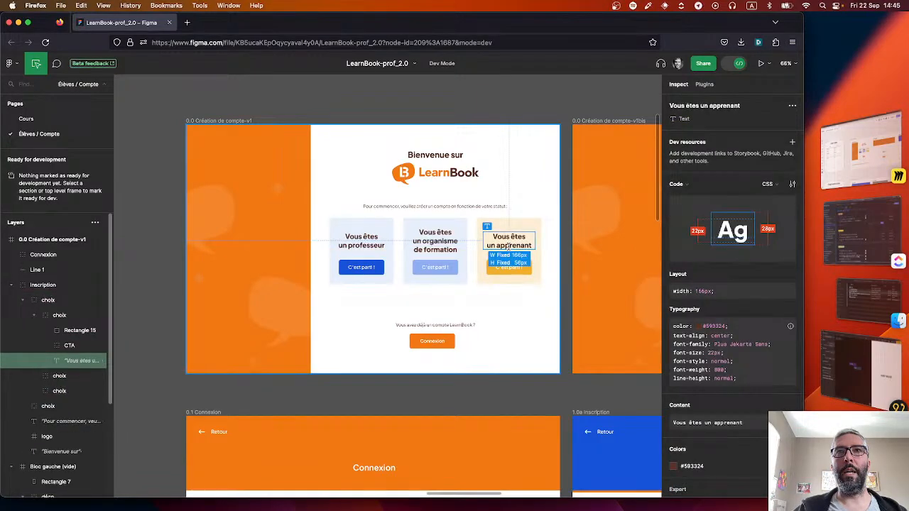
left_click(512, 229)
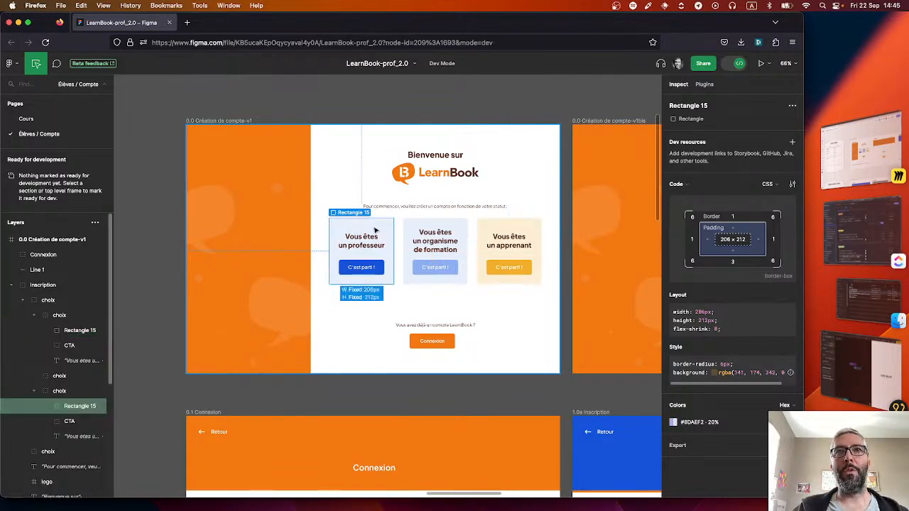
Inspect the "Vous êtes un apprenant" card background, and compare the 0.0 Création de compte-v1bis, 0.1 Connexion and 1.0a Inscription screens
left_click(504, 227)
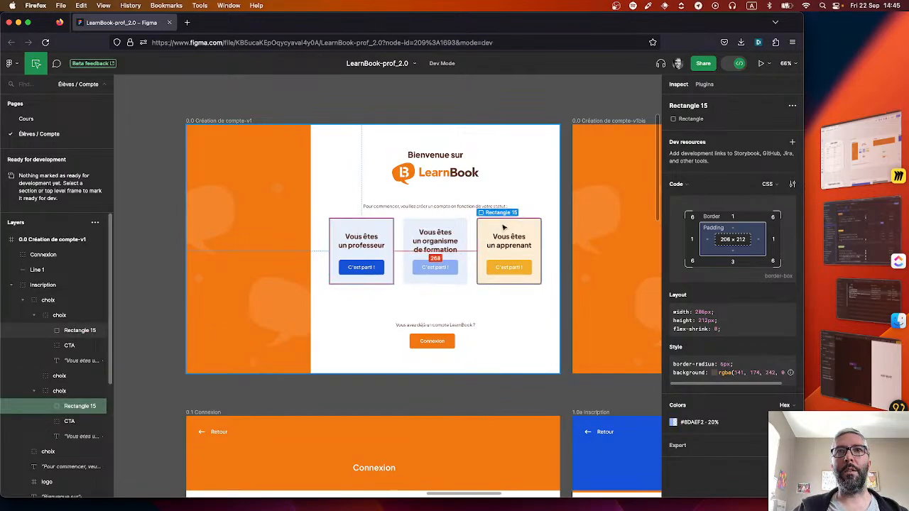
left_click(504, 227)
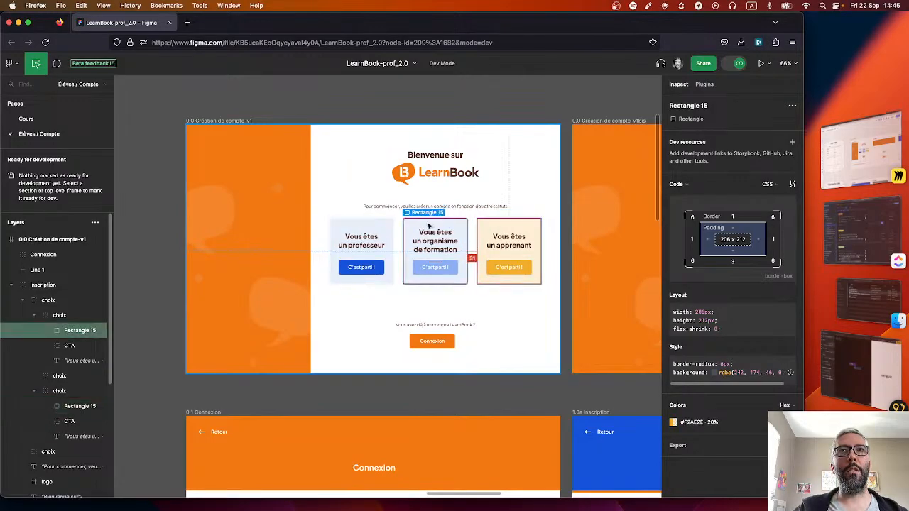
scroll(442, 228, "right", 10)
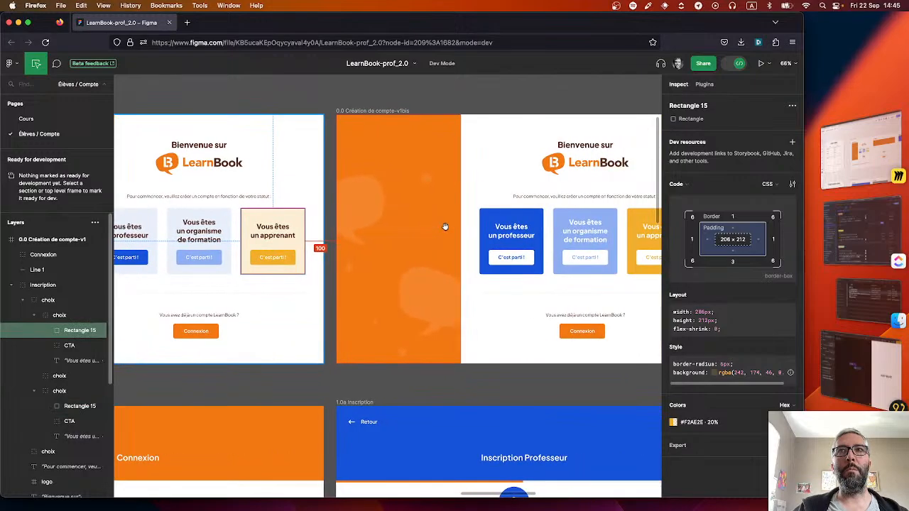
scroll(444, 226, "down", 10)
scroll(444, 226, "left", 10)
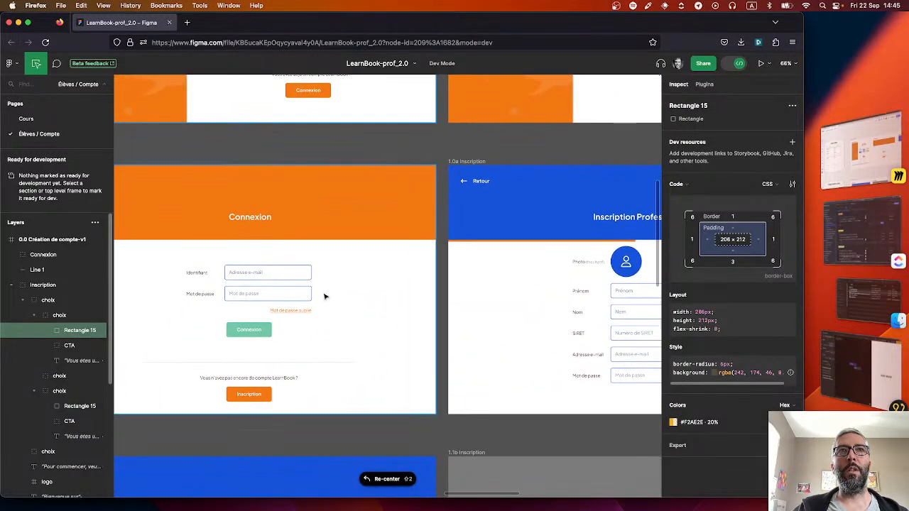
scroll(322, 292, "right", 10)
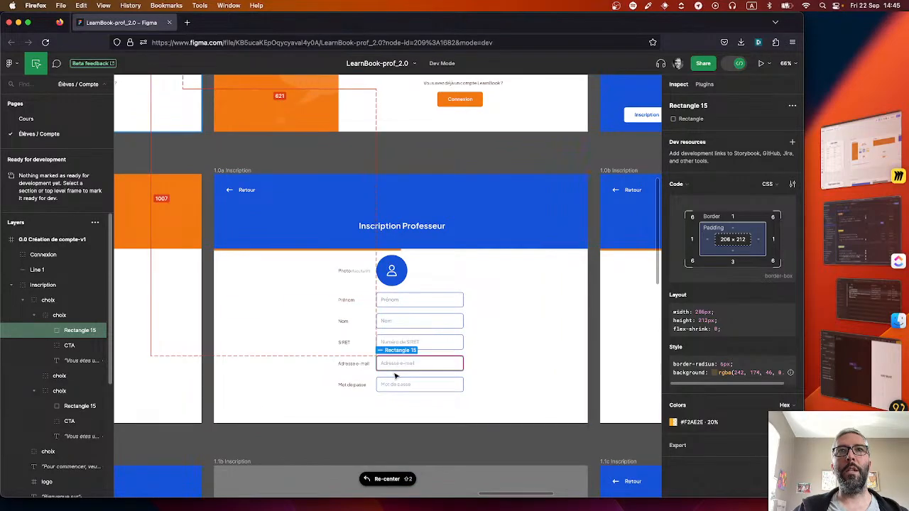
scroll(394, 372, "down", 5)
scroll(393, 372, "down", 3)
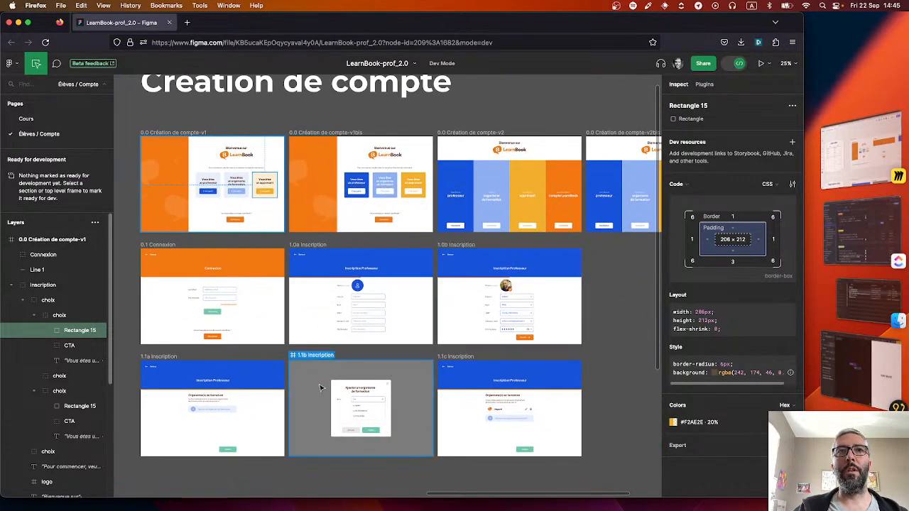
Examine the Connexion and Inscription Professeur screens, including 1.1a and the 1.1b dialog for adding a training organisation
scroll(312, 380, "down", 3)
scroll(275, 340, "up", 5)
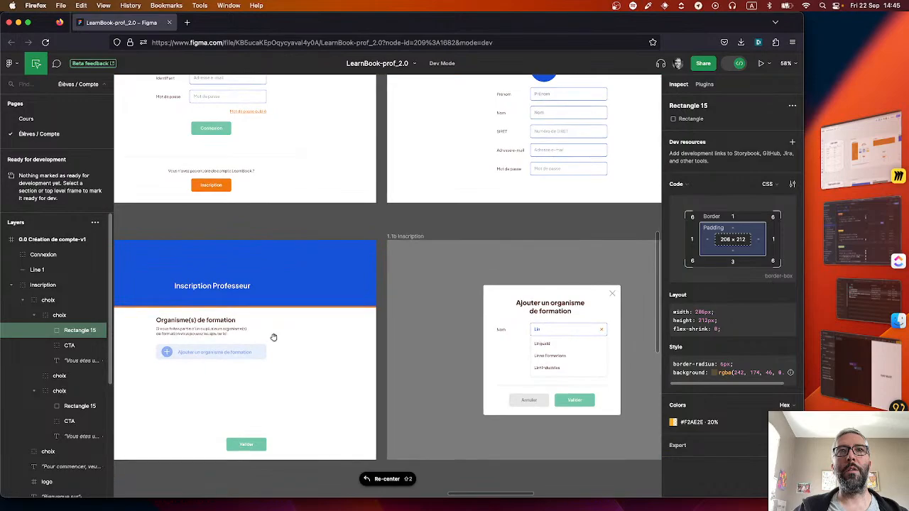
scroll(274, 337, "up", 3)
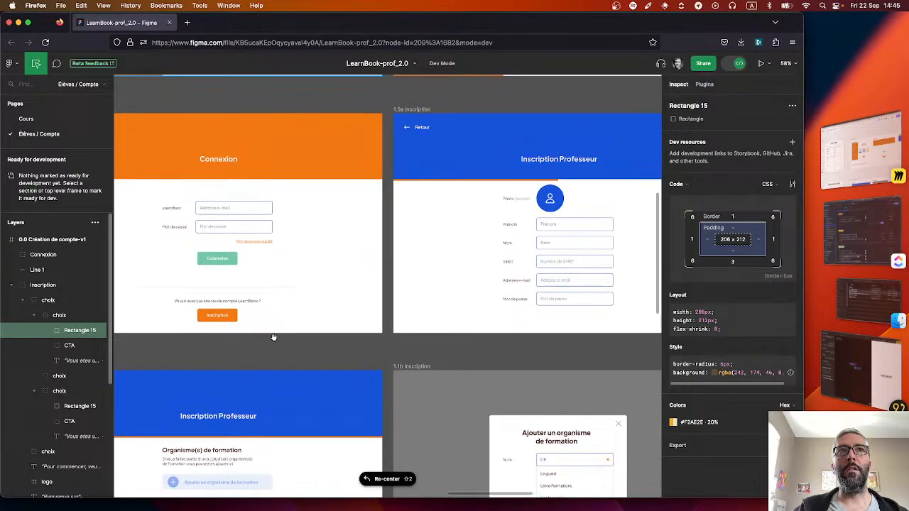
scroll(274, 337, "up", 3)
scroll(274, 338, "down", 5)
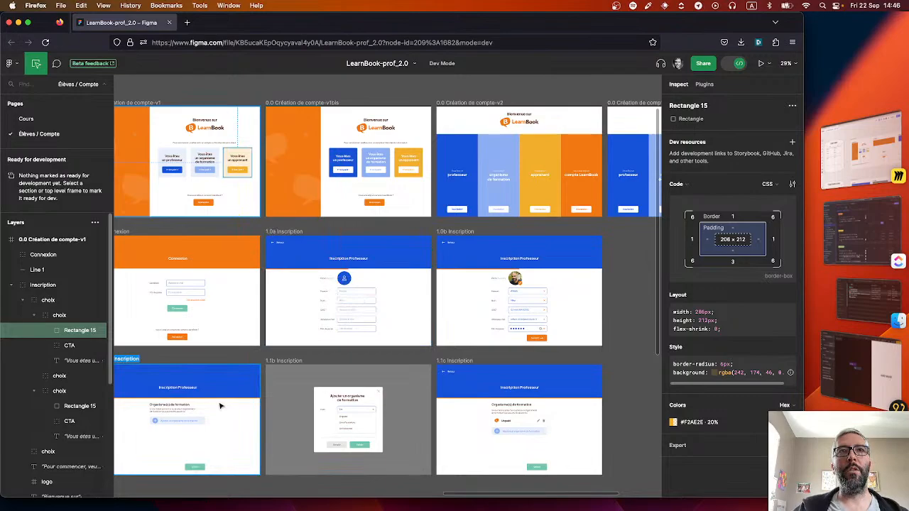
scroll(220, 407, "up", 8)
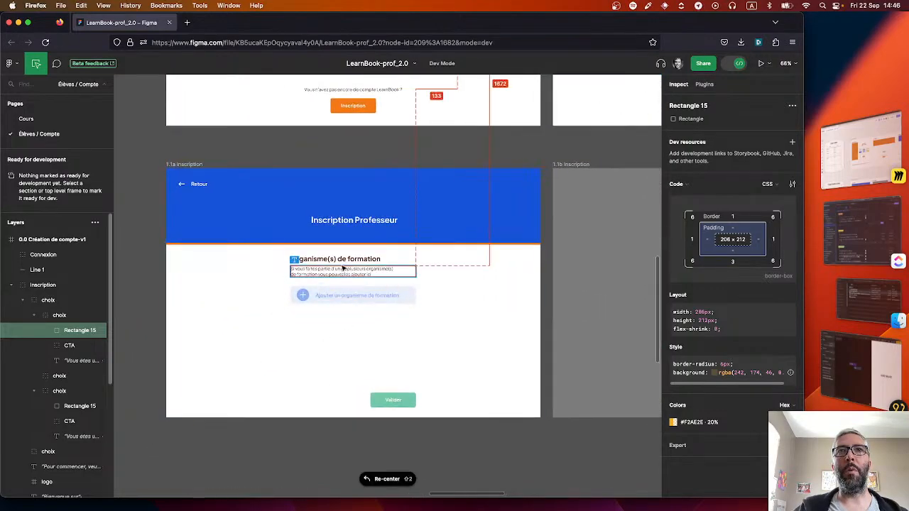
scroll(343, 268, "down", 8)
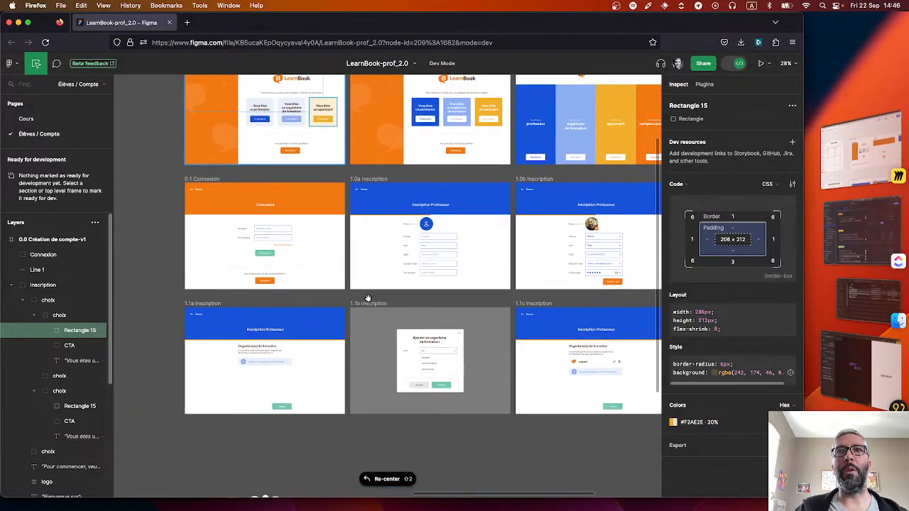
scroll(401, 285, "up", 4)
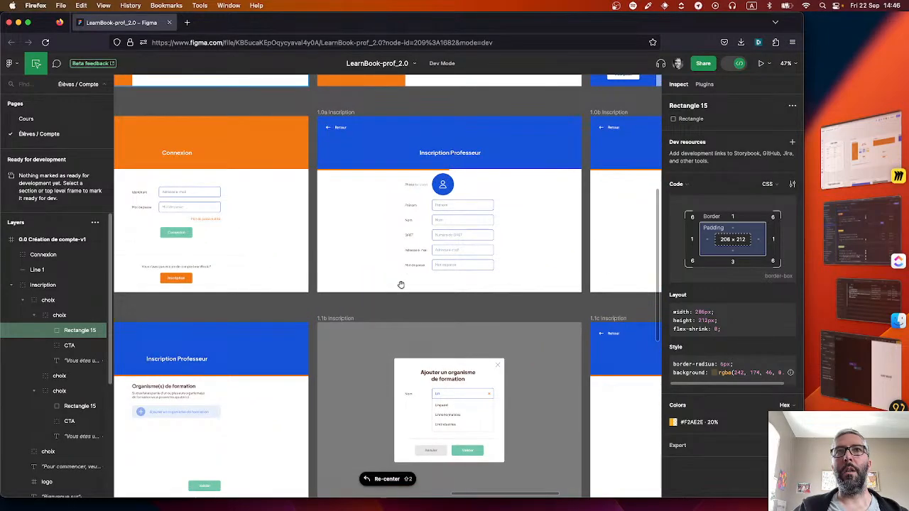
scroll(402, 285, "up", 8)
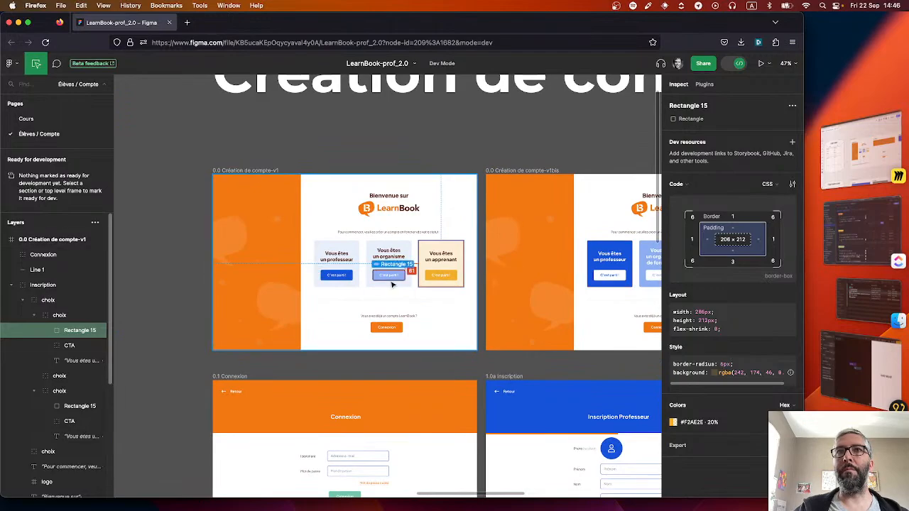
Inspect the dimensions of the 0.0 Création de compte-v1 frame and of Rectangle 8 in its orange Bloc gauche (vide)
left_click(313, 198)
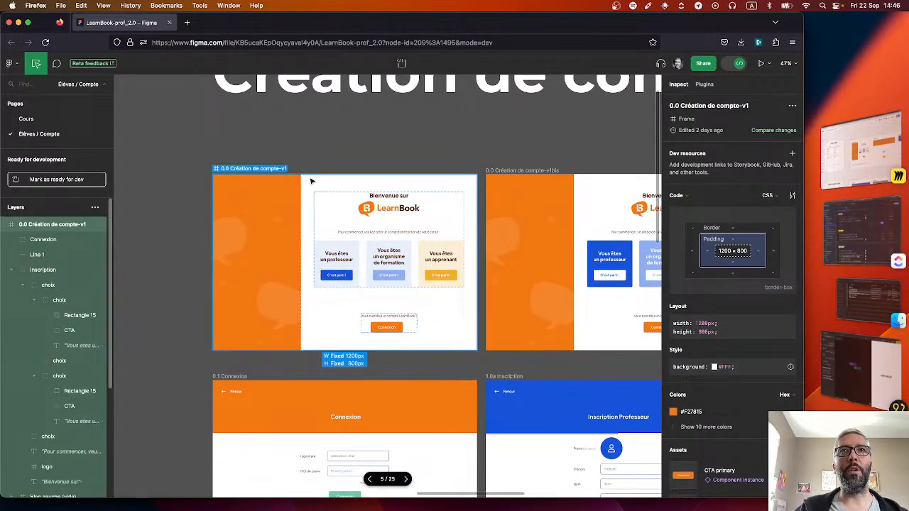
left_click(322, 144)
scroll(311, 182, "up", 5)
scroll(312, 184, "down", 2)
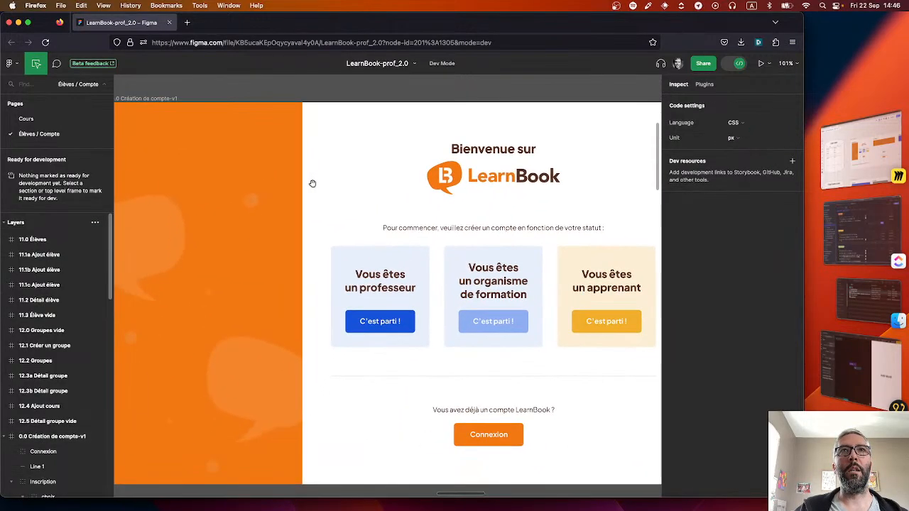
scroll(313, 184, "down", 5)
left_click(300, 184)
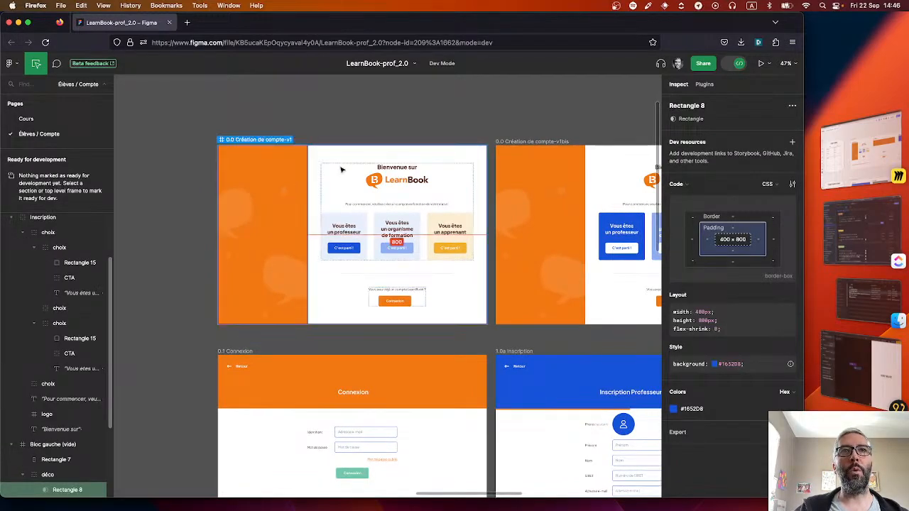
left_click(318, 192)
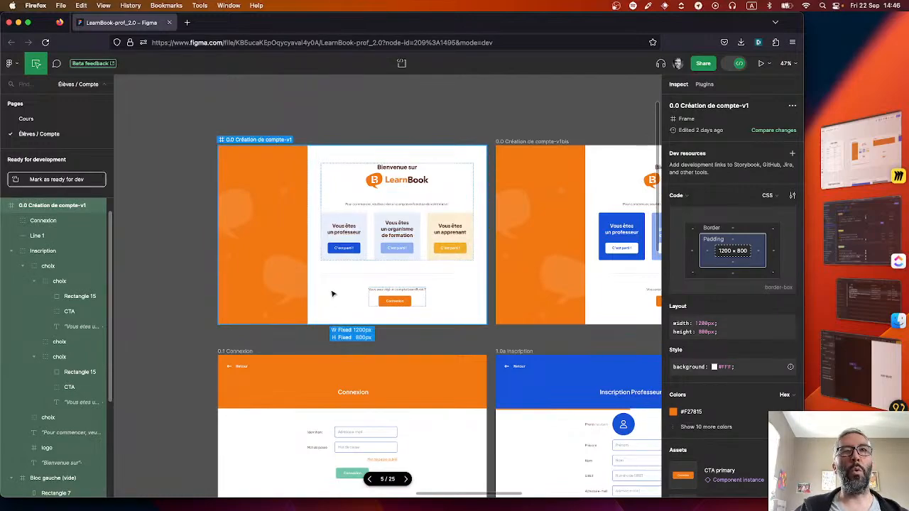
Switch to the learnbook-v5 project in Noodl, open the login page from the Login and Signup sheet and expand its components
left_click(864, 372)
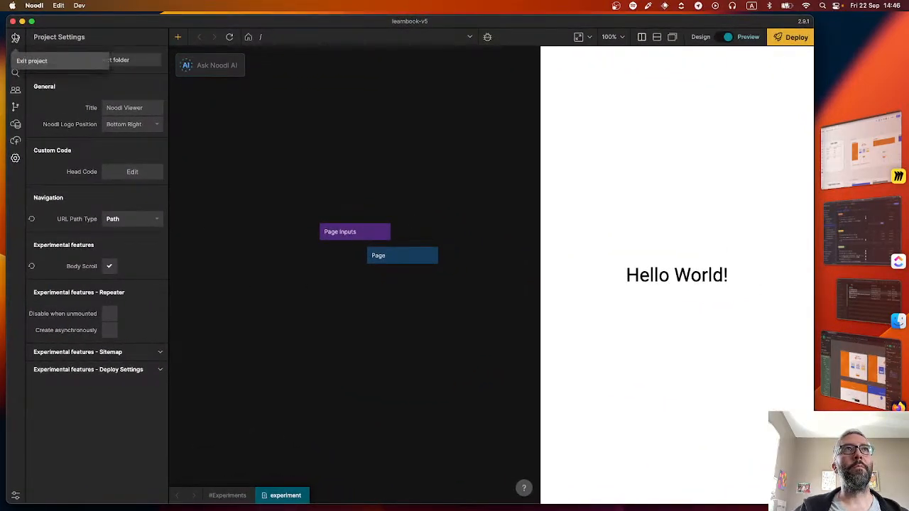
left_click(15, 54)
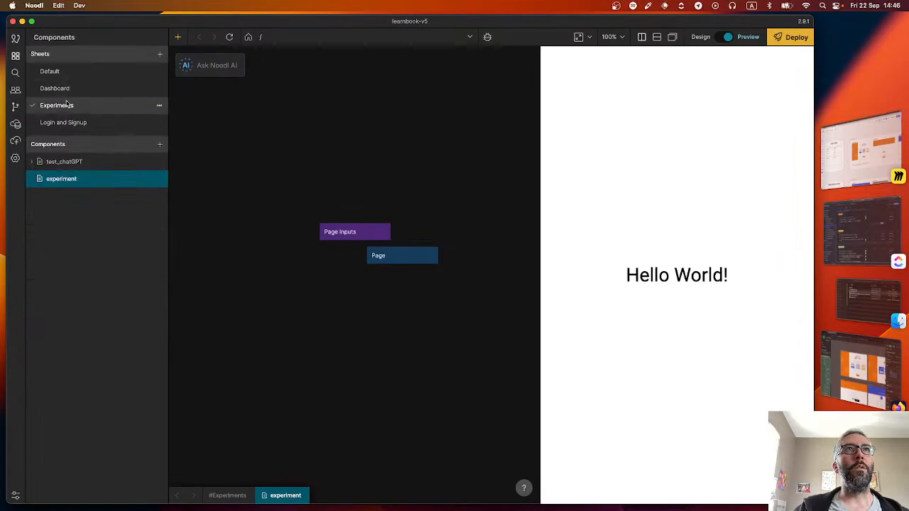
left_click(62, 73)
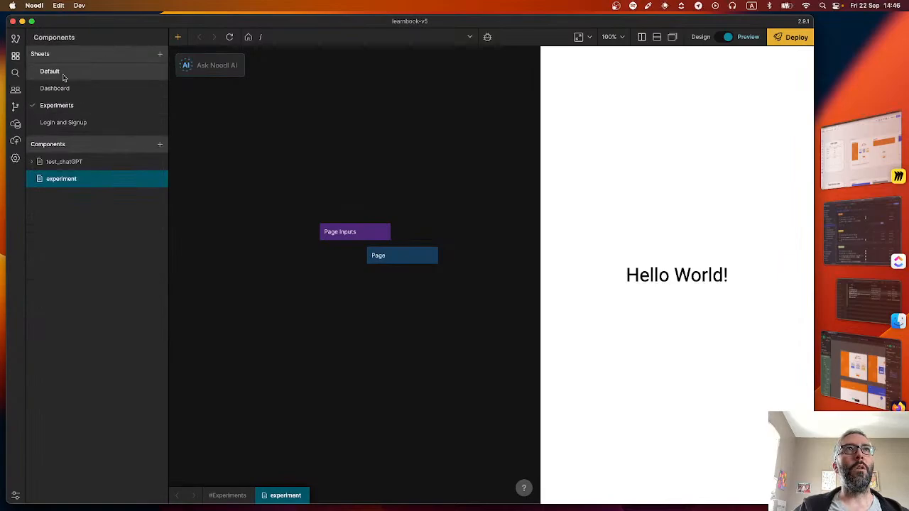
left_click(63, 122)
left_click(57, 162)
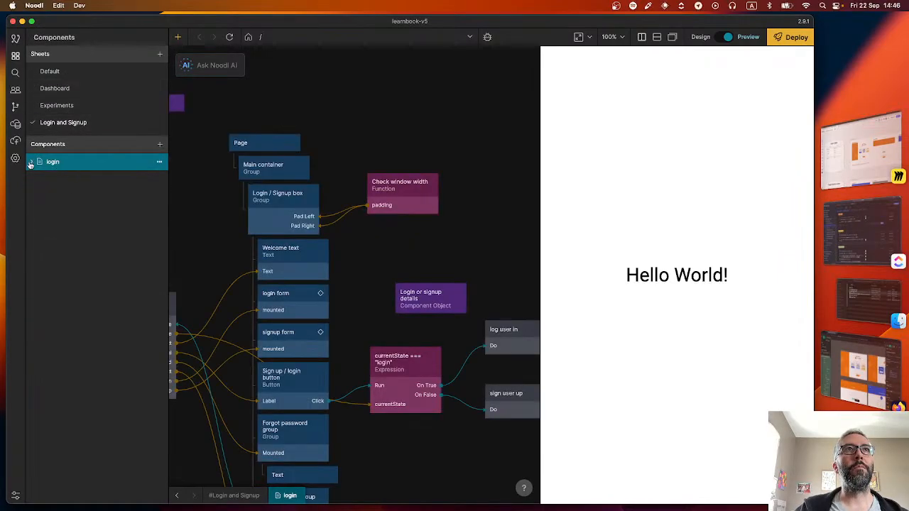
left_click(30, 163)
scroll(217, 256, "left", 3)
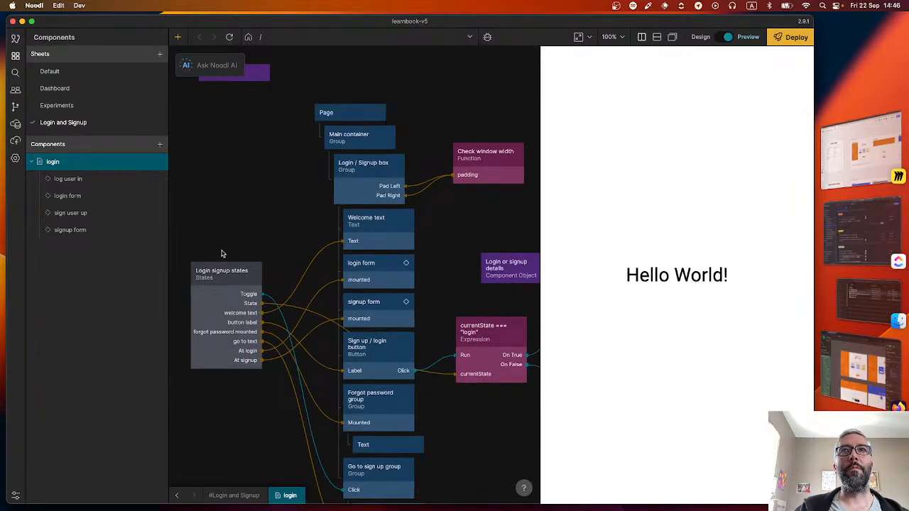
Preview the /login route and widen the preview area beside the node graph
left_click(290, 37)
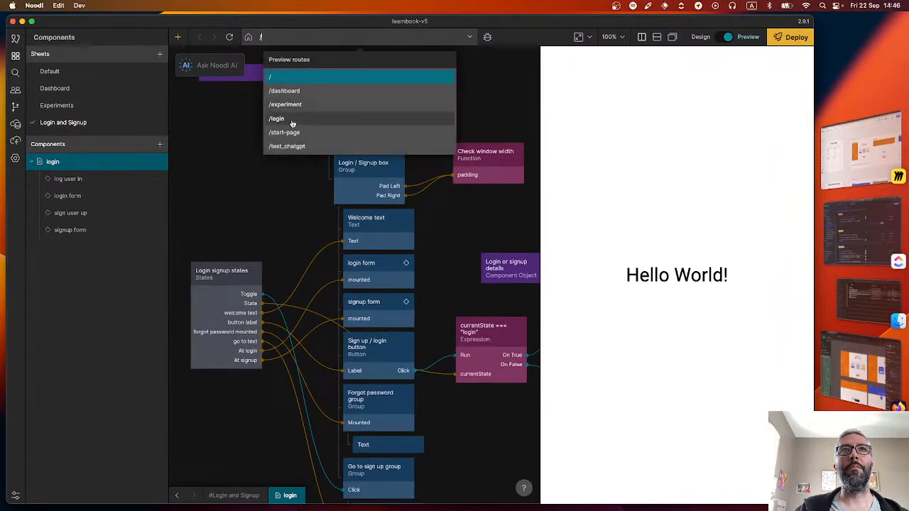
left_click(292, 121)
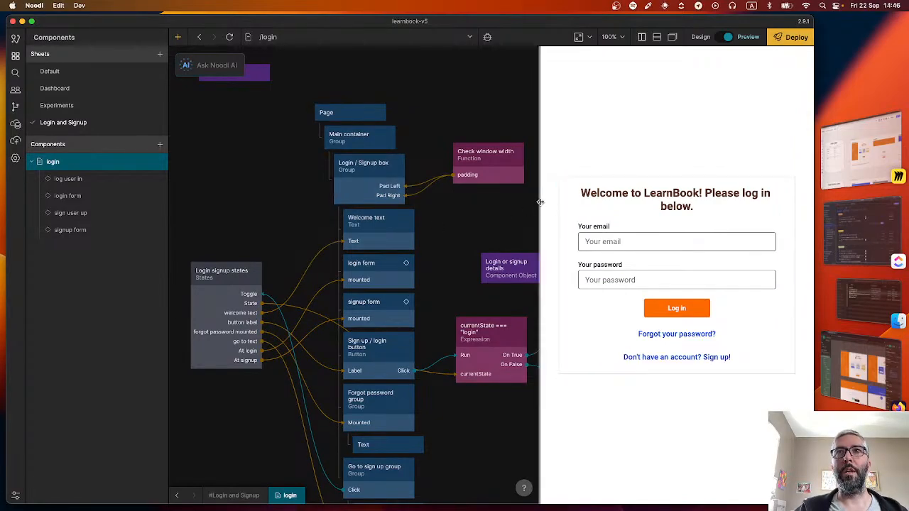
left_click_drag(540, 203, 491, 199)
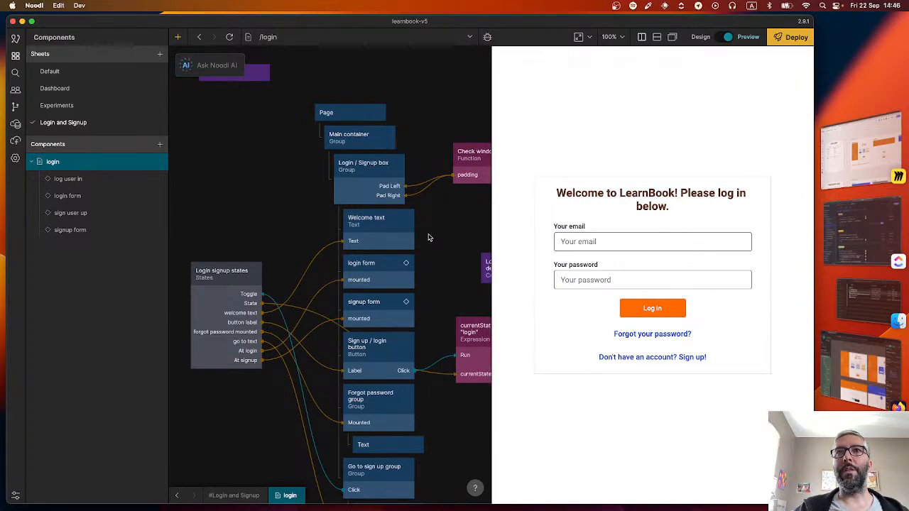
Add a Group node as a child of the Page node and place it above Main container
left_click(358, 144)
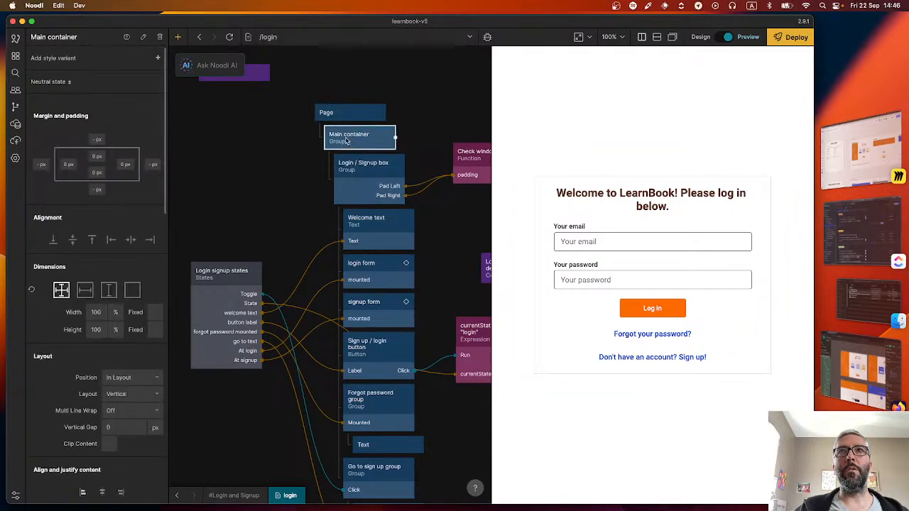
right_click(417, 136)
type("gr")
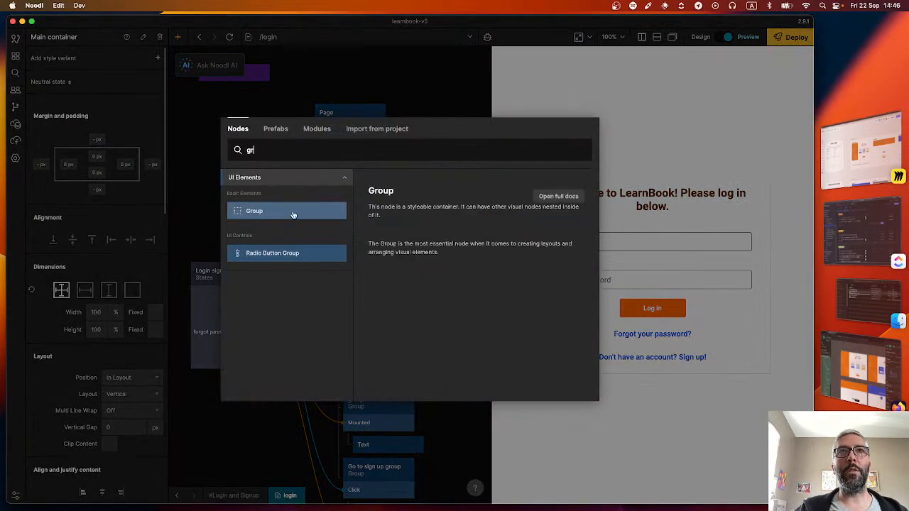
left_click(294, 211)
left_click_drag(440, 141, 334, 112)
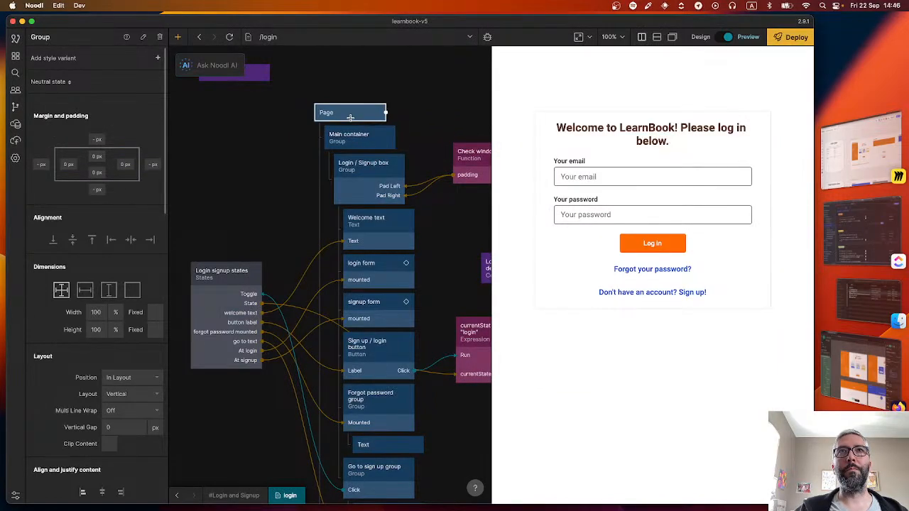
scroll(449, 142, "up", 2)
scroll(451, 142, "down", 3)
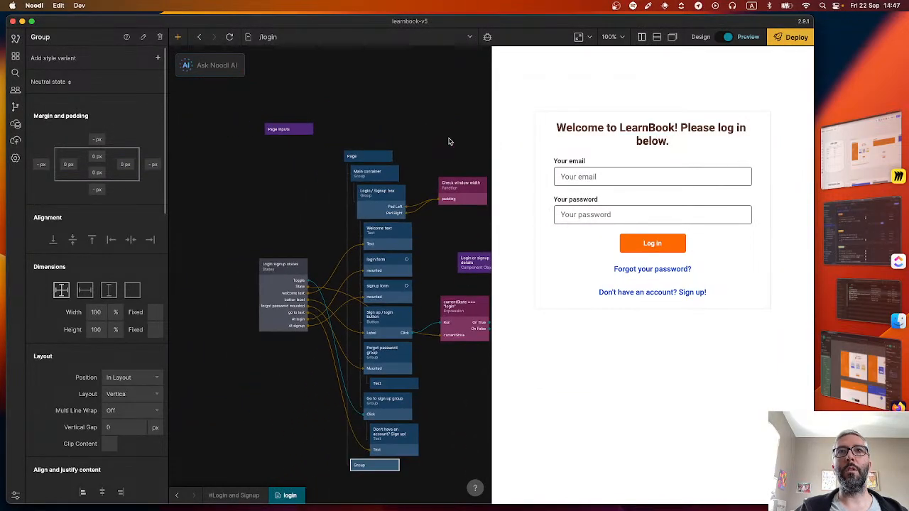
scroll(451, 143, "right", 2)
left_click_drag(315, 467, 325, 176)
Rename the new Group node above Main container to "Left menu"
double_click(40, 37)
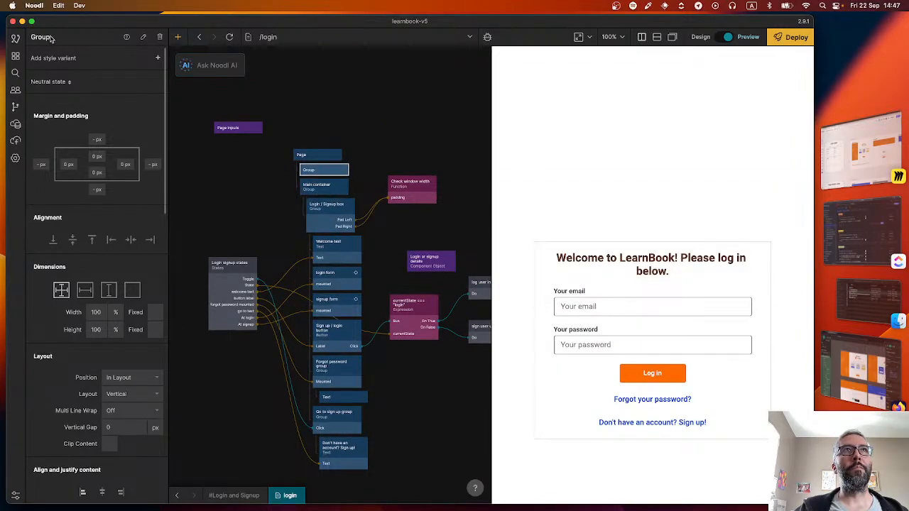
type("Left menu")
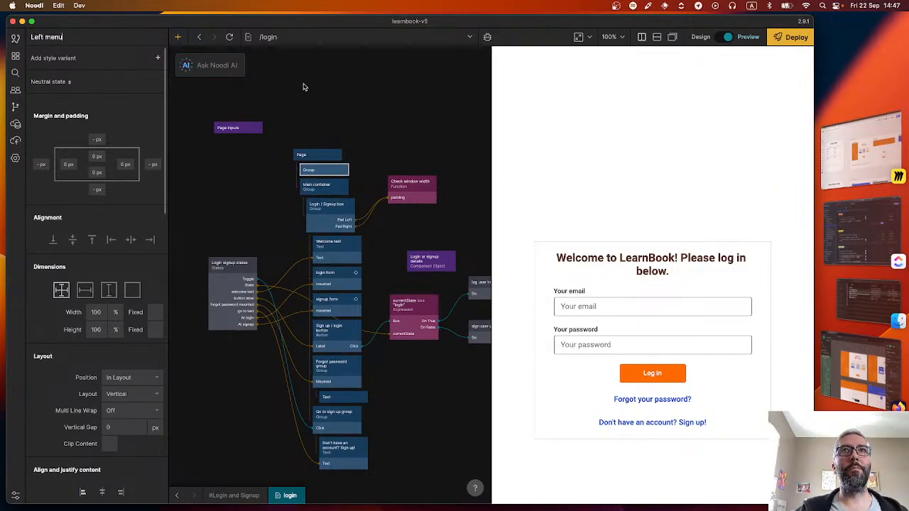
left_click(372, 114)
Set the Left menu group's width to 25% and the Main container group's width to 75%
left_click(315, 167)
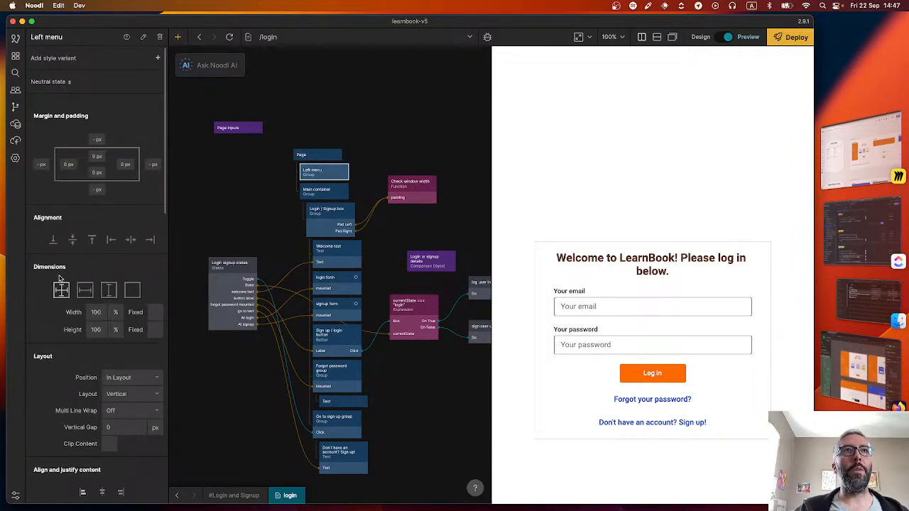
left_click(90, 307)
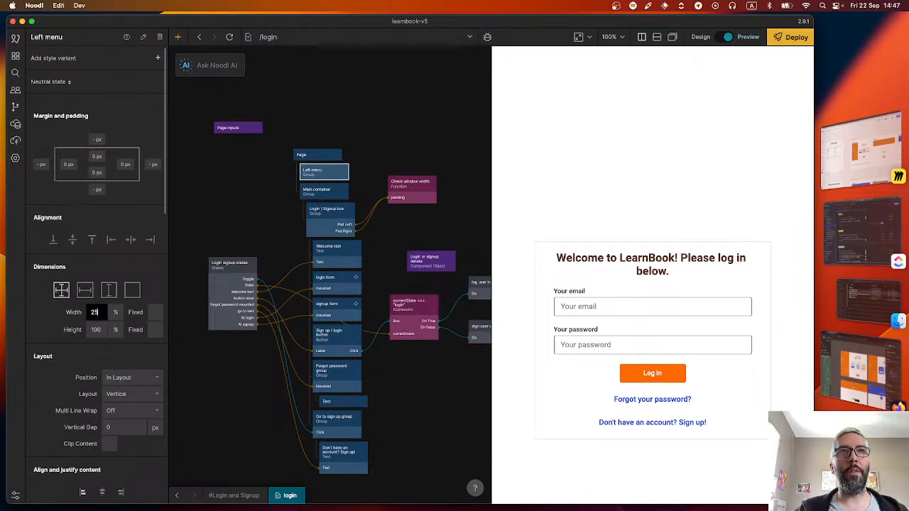
left_click(224, 233)
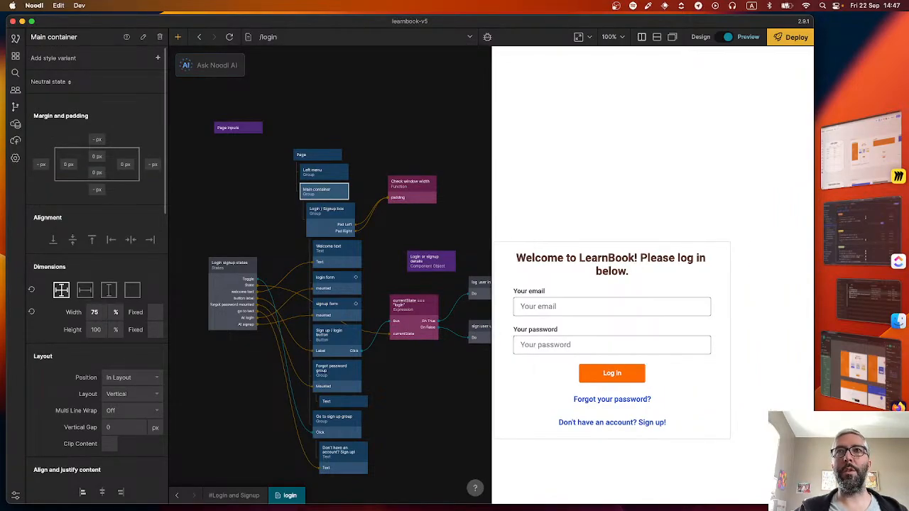
left_click(272, 221)
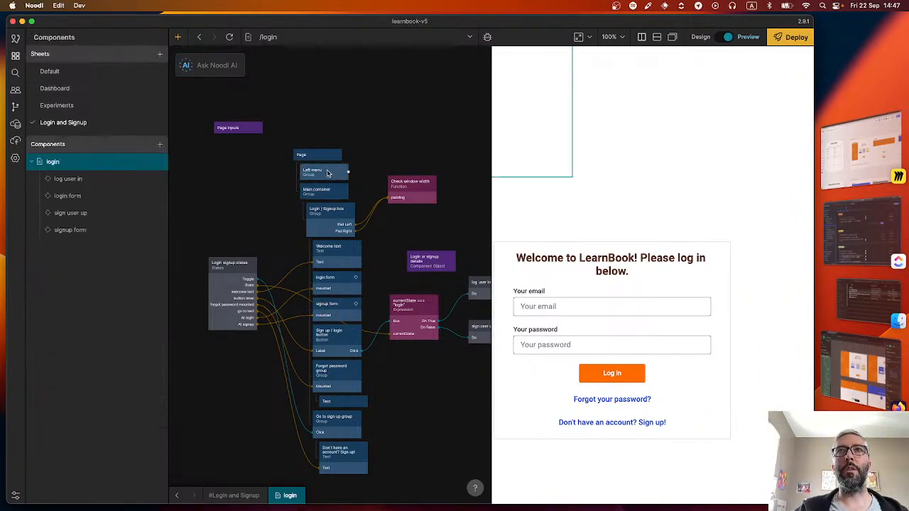
Add a new Group node directly under Page and nest the Left menu and Main container groups inside it
right_click(383, 159)
type("gr")
left_click(277, 218)
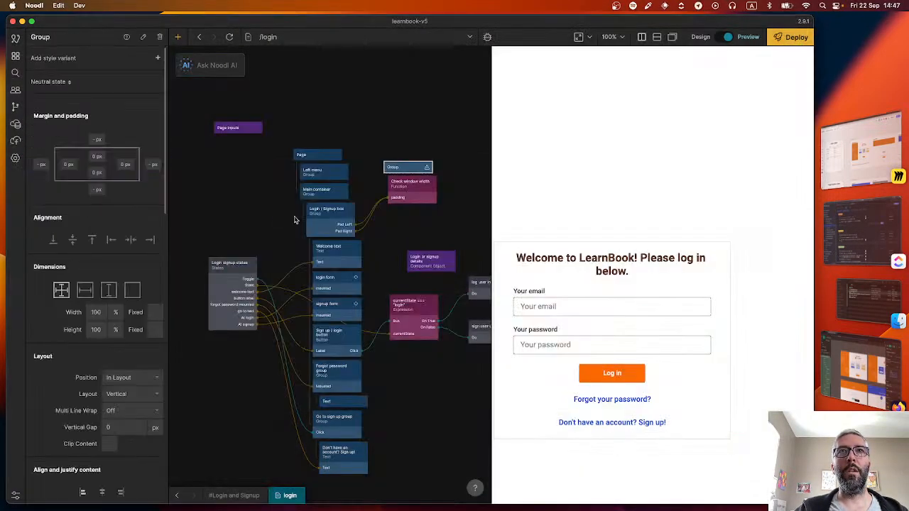
left_click_drag(386, 169, 341, 180)
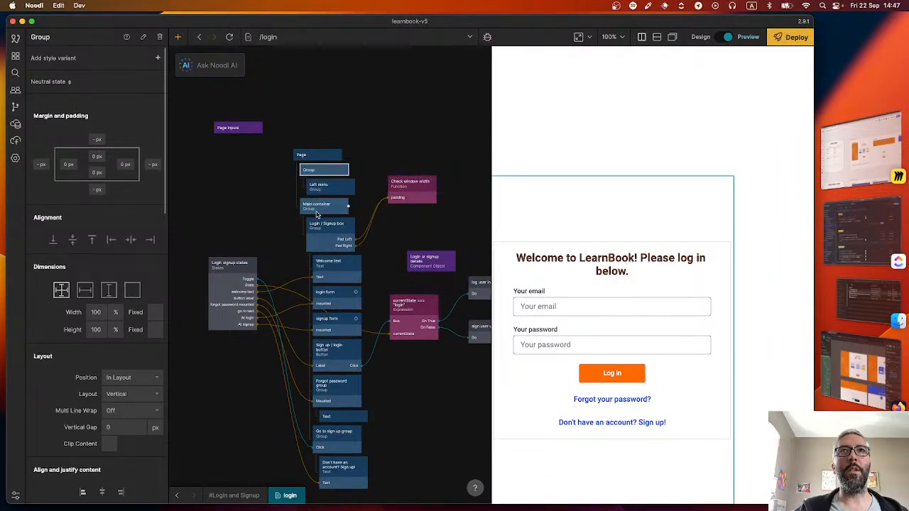
left_click_drag(318, 210, 326, 204)
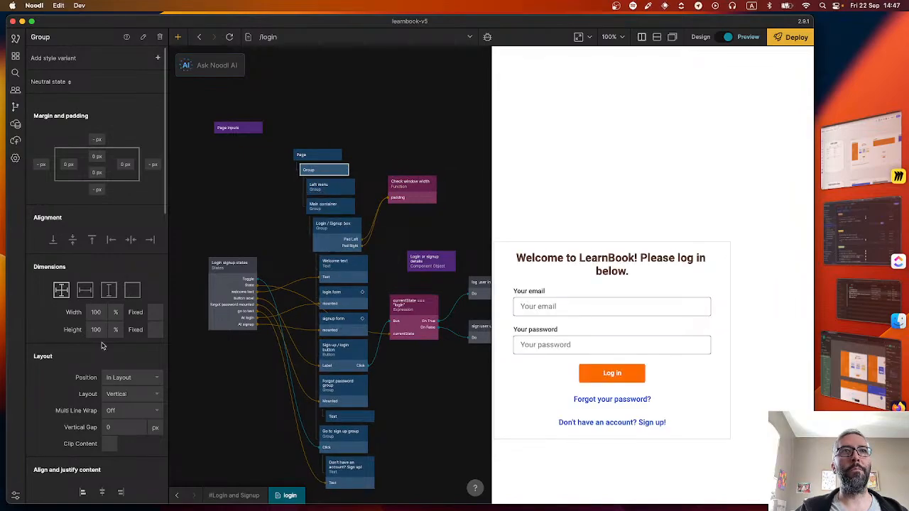
Set the new wrapper group's layout to Horizontal and center the Main container group vertically
scroll(107, 341, "down", 2)
left_click(139, 347)
left_click(126, 391)
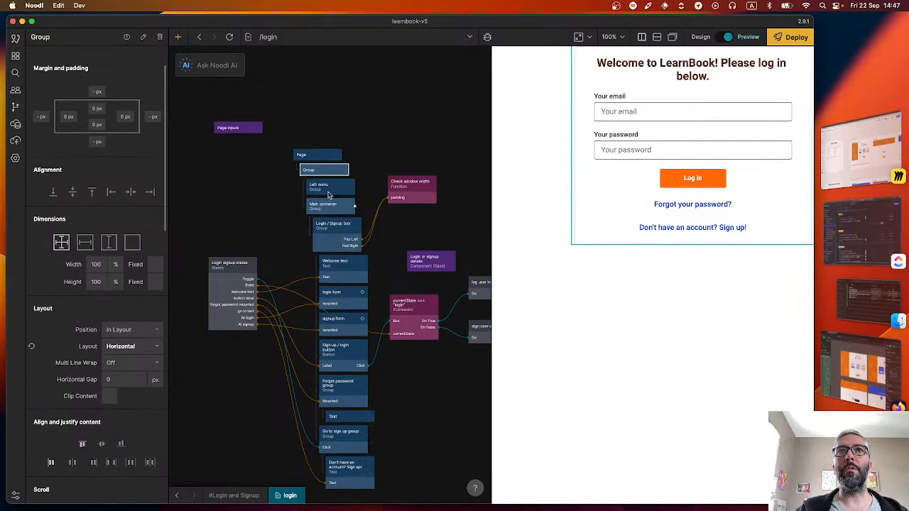
left_click(327, 207)
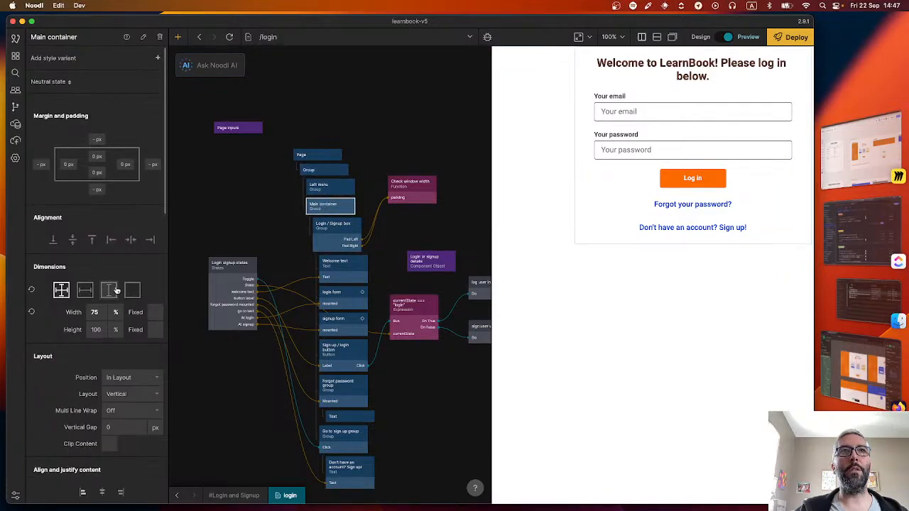
left_click(73, 241)
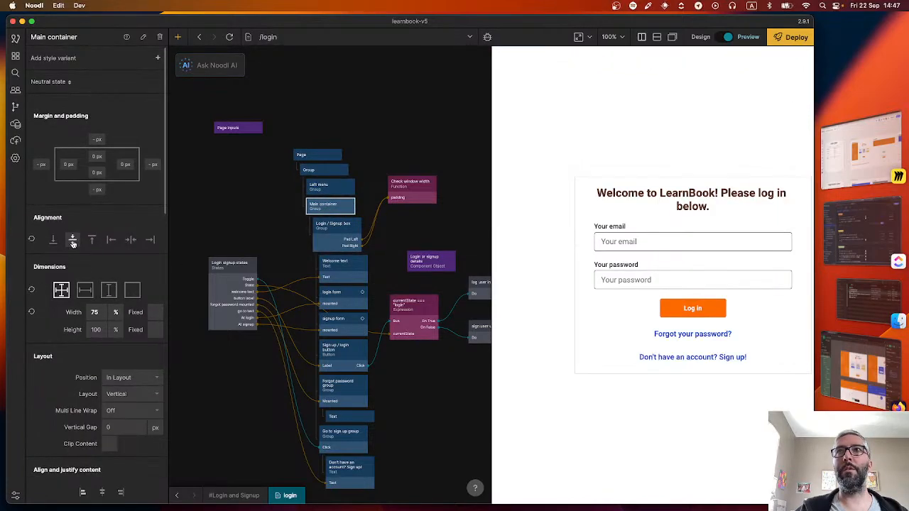
Add an Image node as a child of the Left menu group
left_click(324, 189)
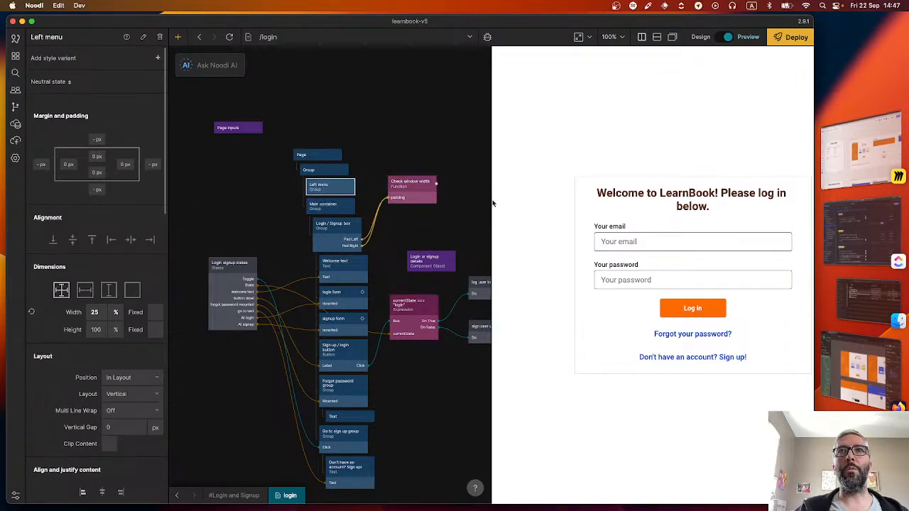
right_click(287, 201)
type("ima")
left_click(301, 211)
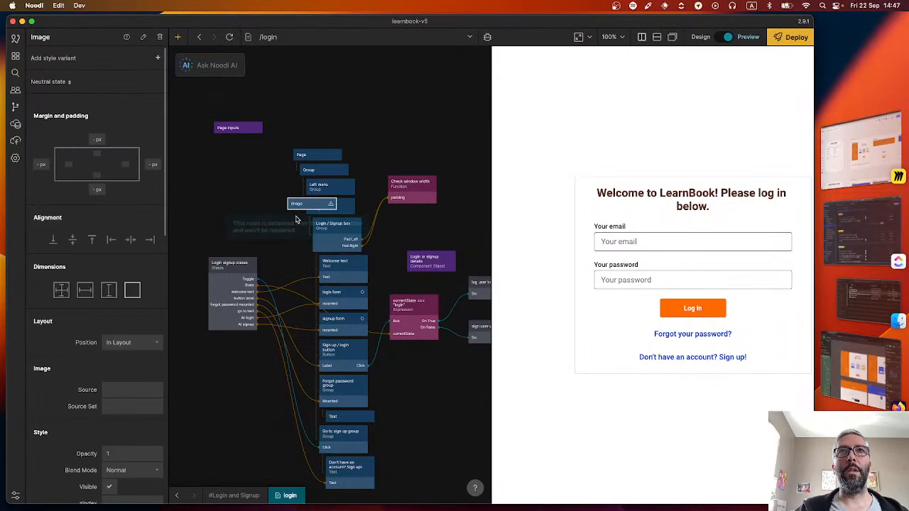
left_click_drag(297, 205, 338, 199)
left_click(260, 209)
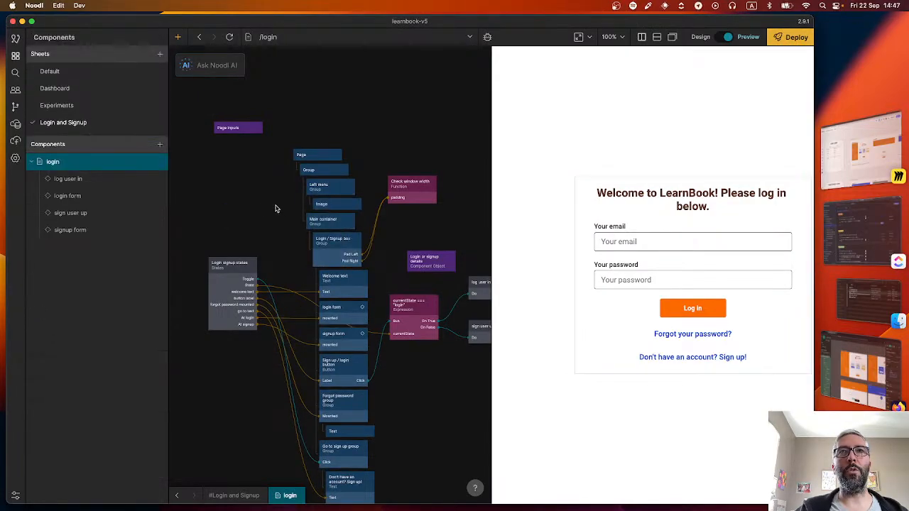
Set the Image node's source to Left login menu.png
left_click(333, 205)
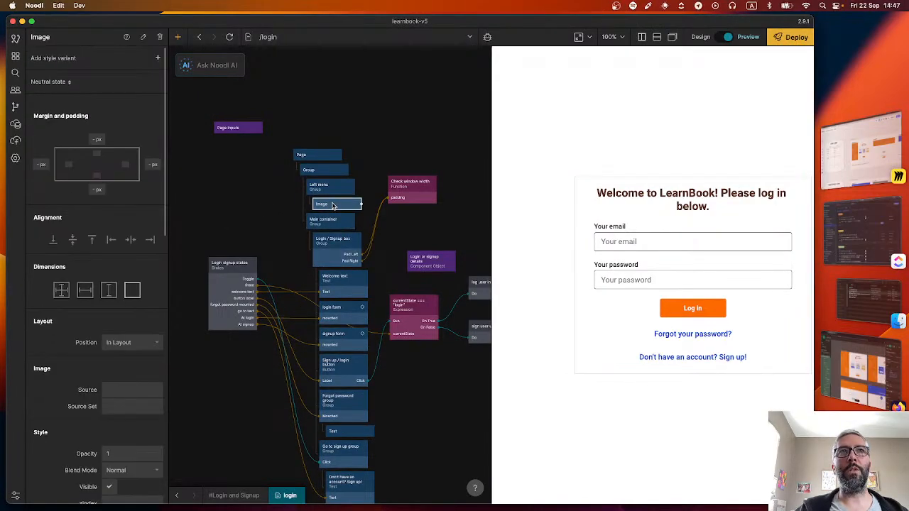
left_click(132, 392)
left_click(222, 344)
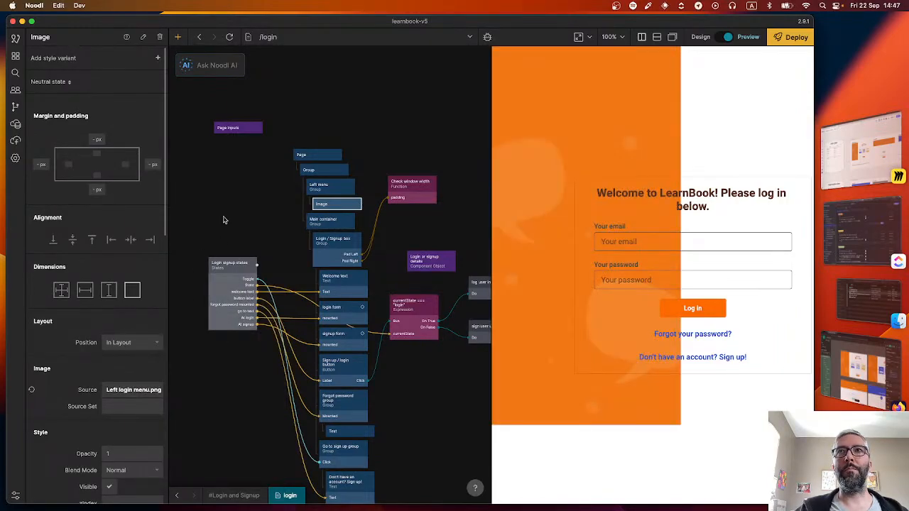
Examine the Image node's layout, style and placement properties, including its position options, for a way to fit the image
scroll(100, 362, "down", 5)
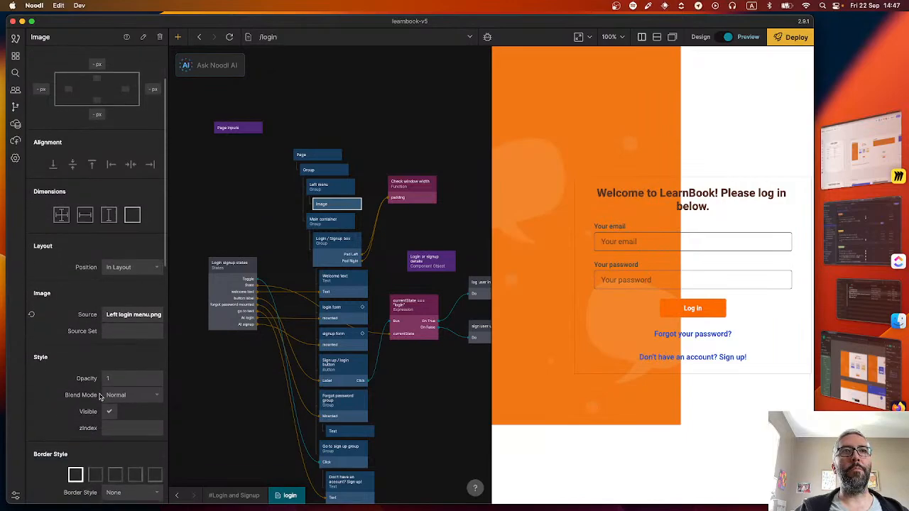
scroll(99, 339, "down", 1)
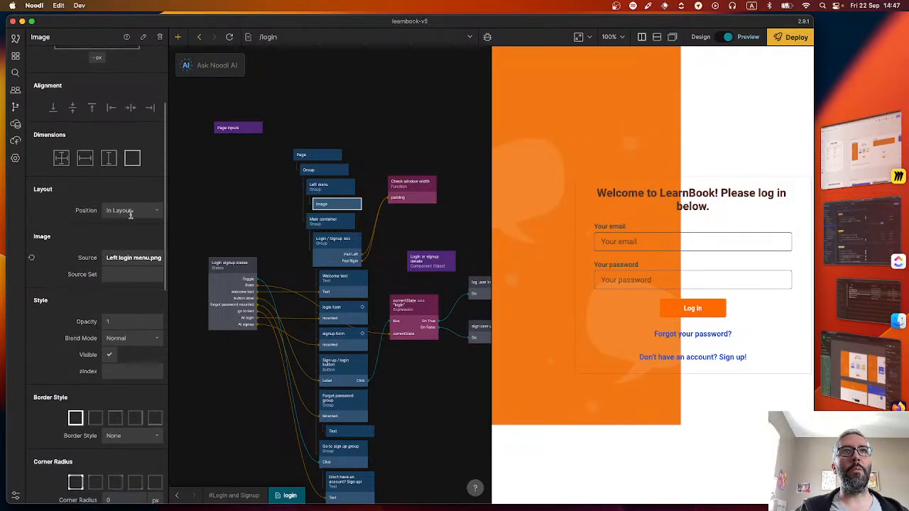
scroll(125, 274, "up", 5)
scroll(125, 274, "down", 15)
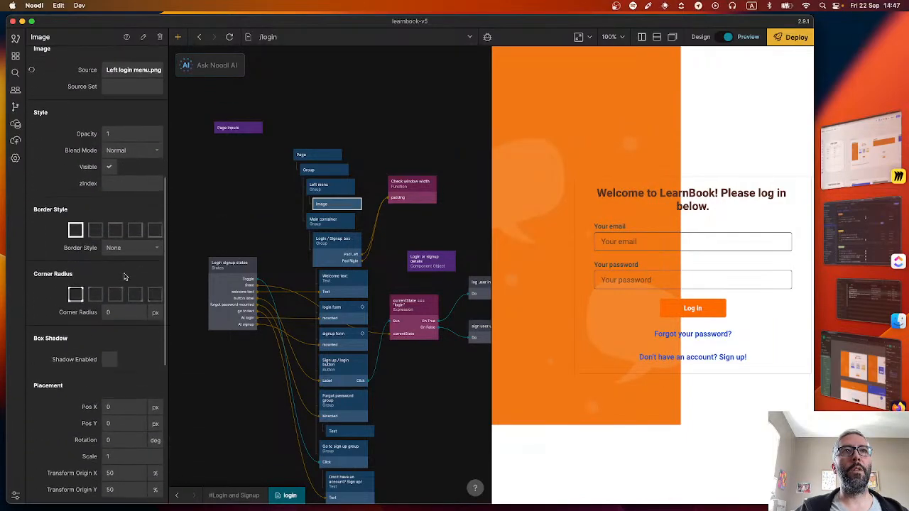
scroll(124, 276, "up", 15)
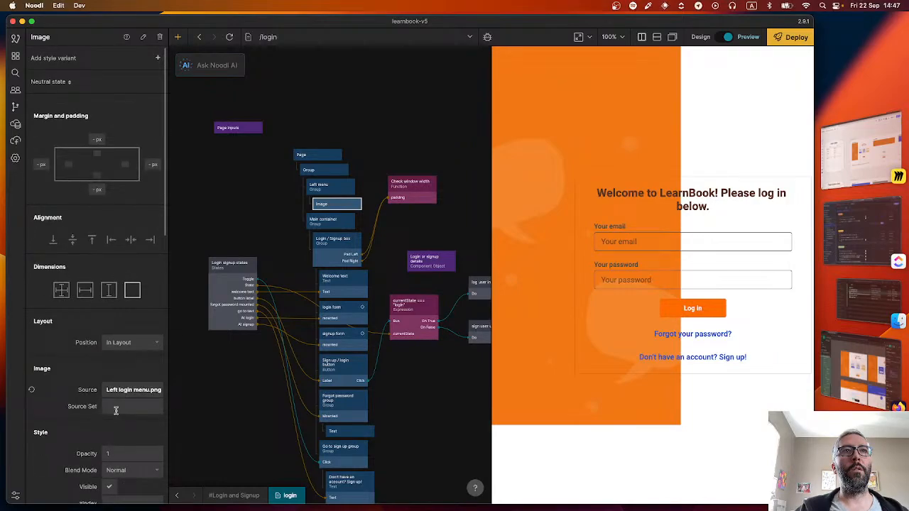
left_click(125, 343)
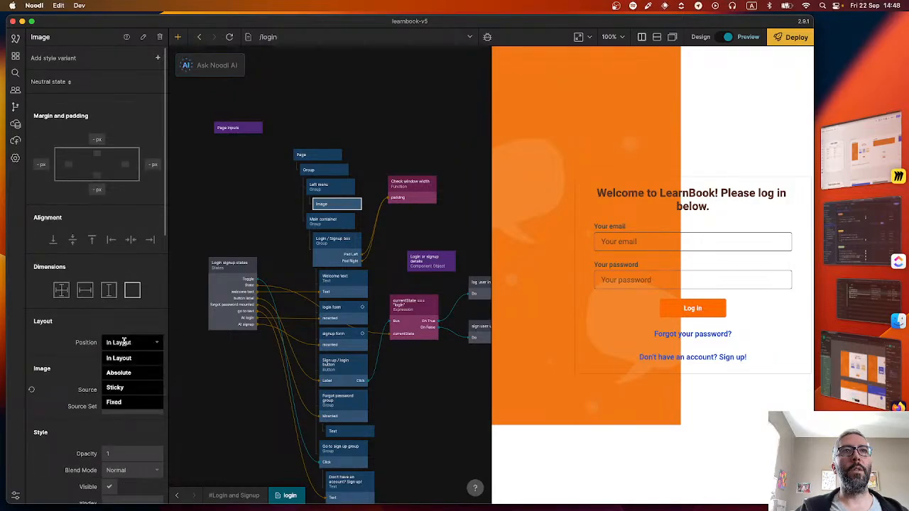
left_click(118, 344)
scroll(106, 334, "down", 3)
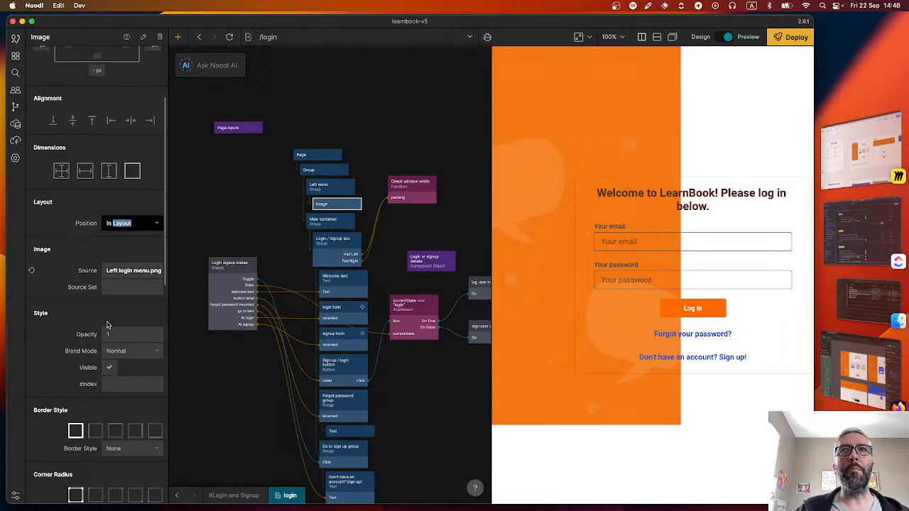
left_click(257, 203)
left_click(341, 203)
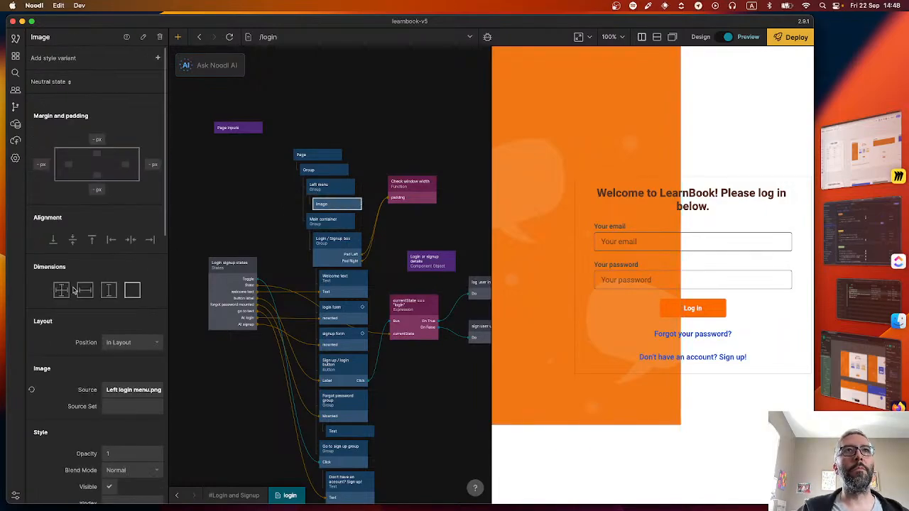
Try sizing the Image node with explicit width and height, and with explicit height only
left_click(61, 290)
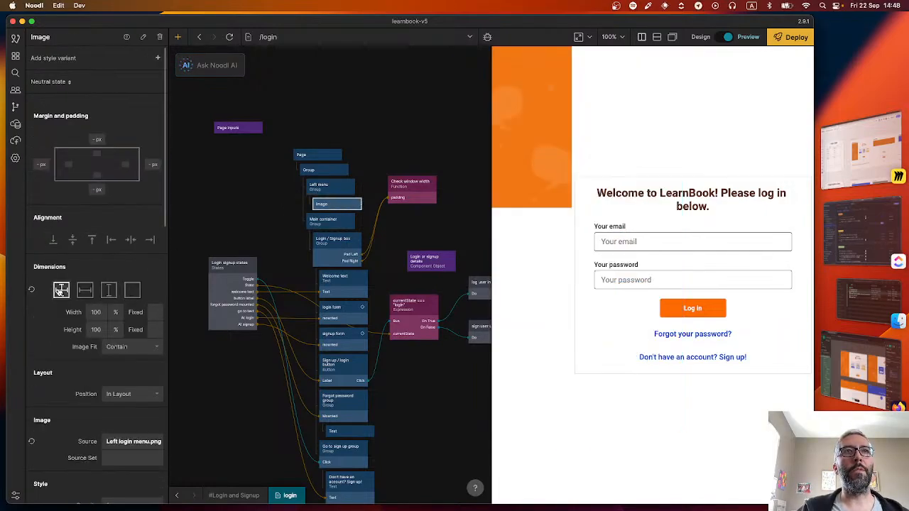
scroll(50, 341, "down", 1)
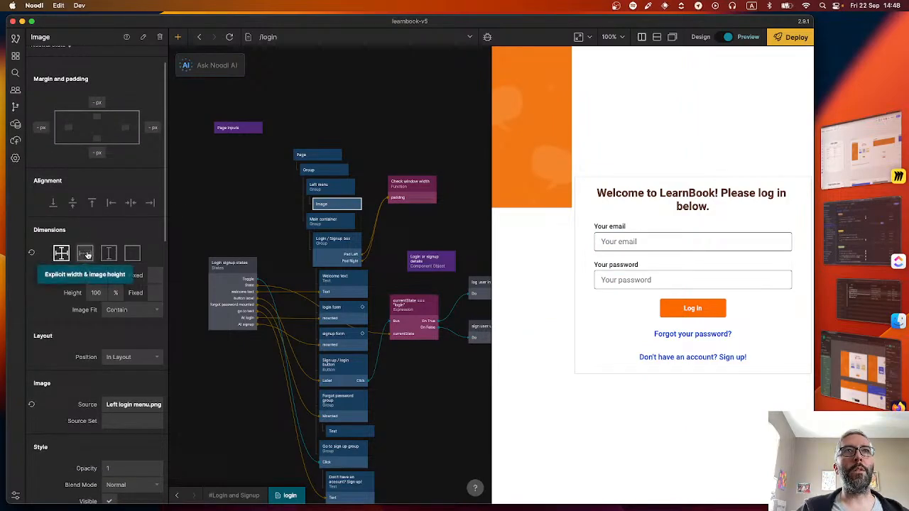
left_click(109, 255)
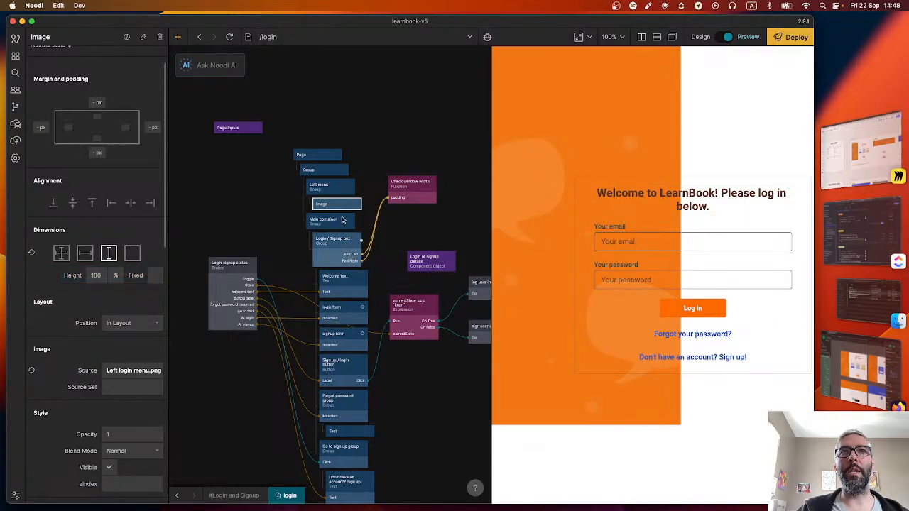
Check the parent Group and Page settings, set the Left menu group's height to 100 vh, and shorten the window slightly
left_click(327, 172)
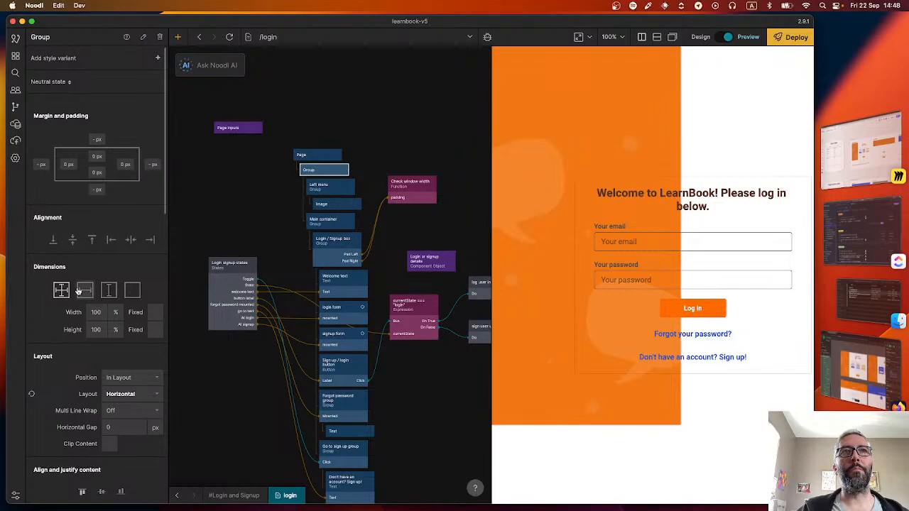
left_click(327, 156)
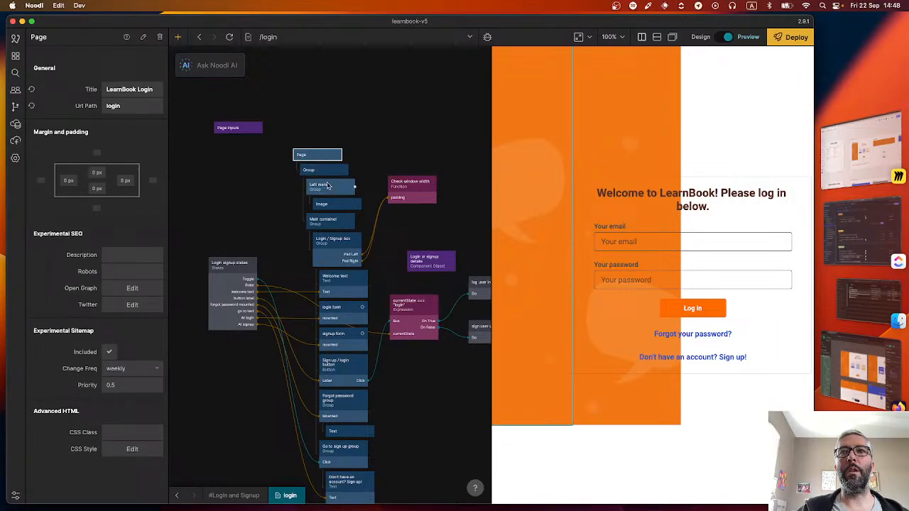
left_click(326, 174)
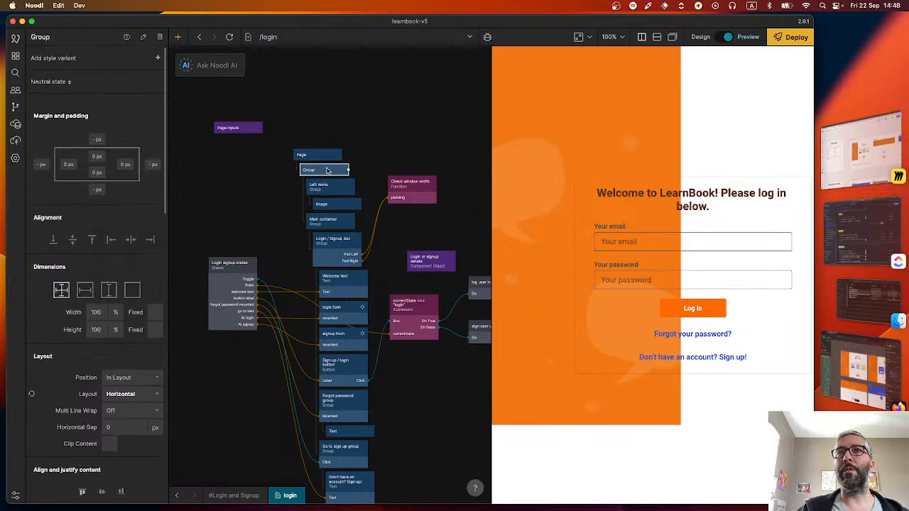
left_click(325, 187)
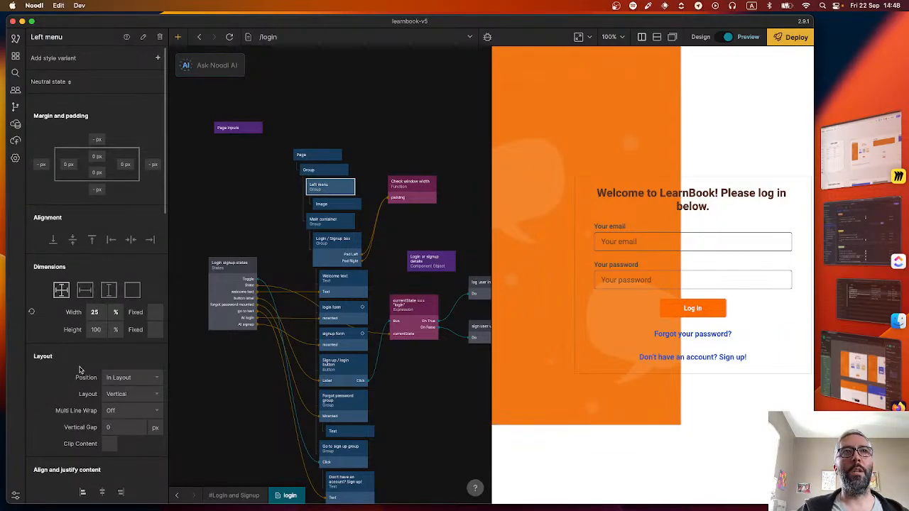
scroll(64, 365, "down", 1)
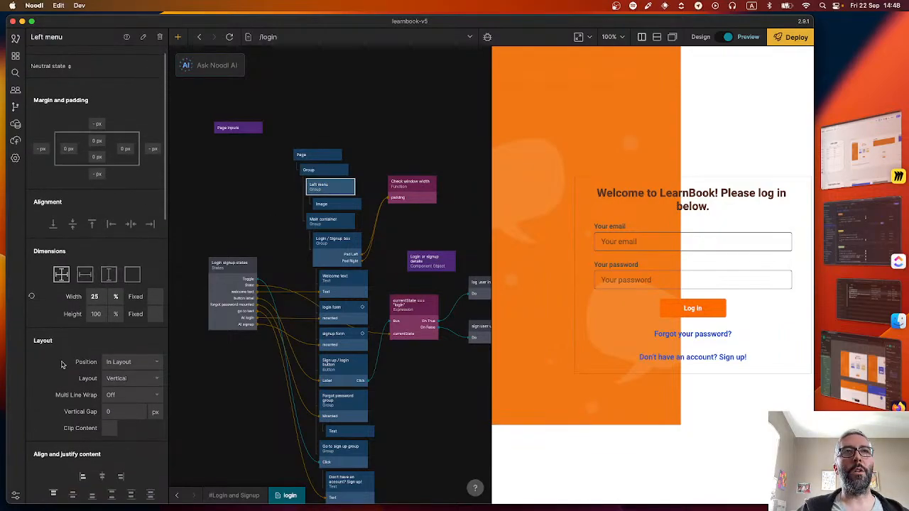
left_click(116, 314)
left_click(114, 375)
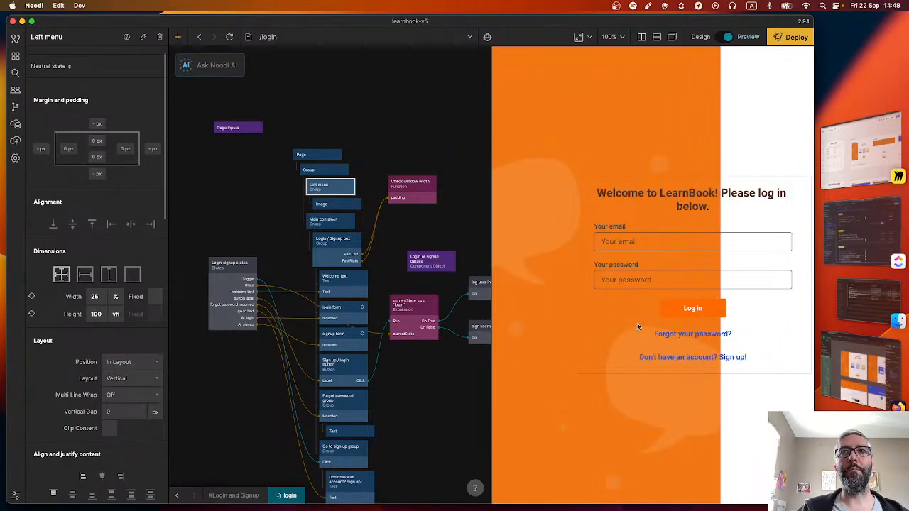
mouse_move(534, 500)
left_mouse_down()
mouse_move(533, 396)
mouse_move(533, 495)
left_mouse_up()
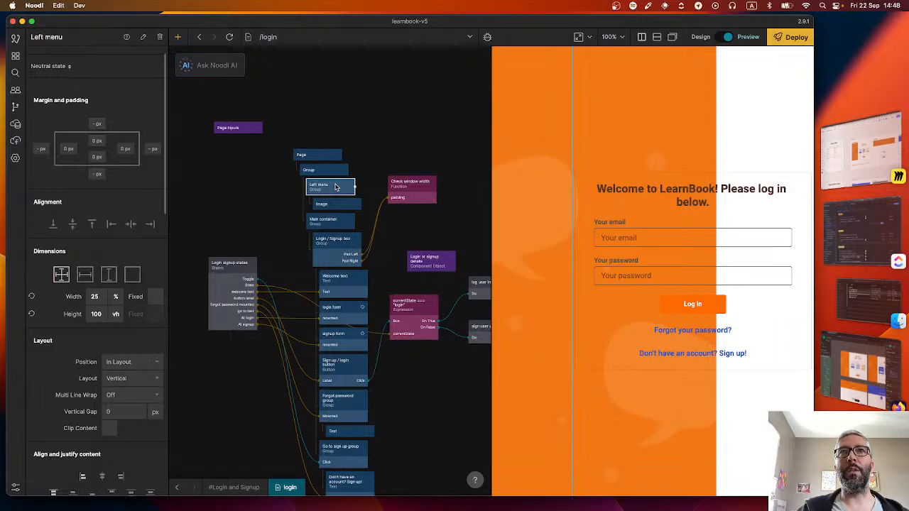
Compare the Image node's sizing modes and set it to explicit width and height, both at 100%
left_click(333, 205)
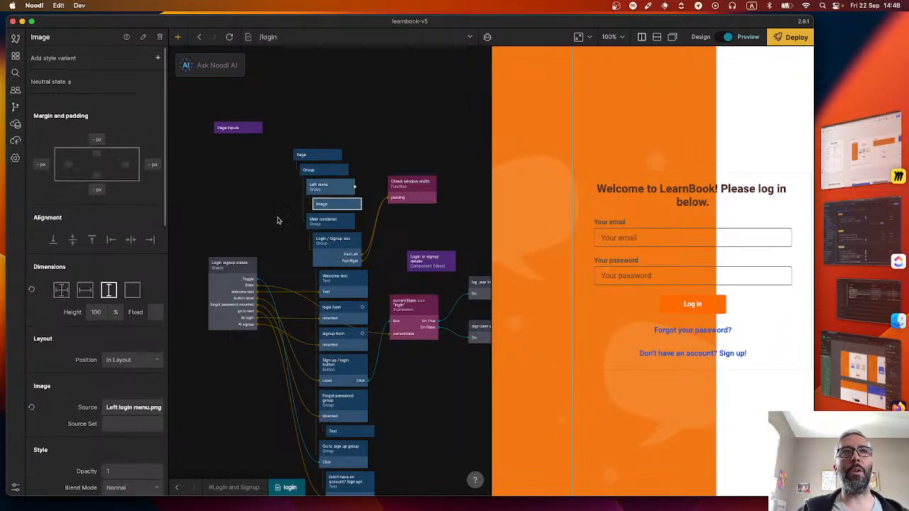
scroll(106, 350, "down", 2)
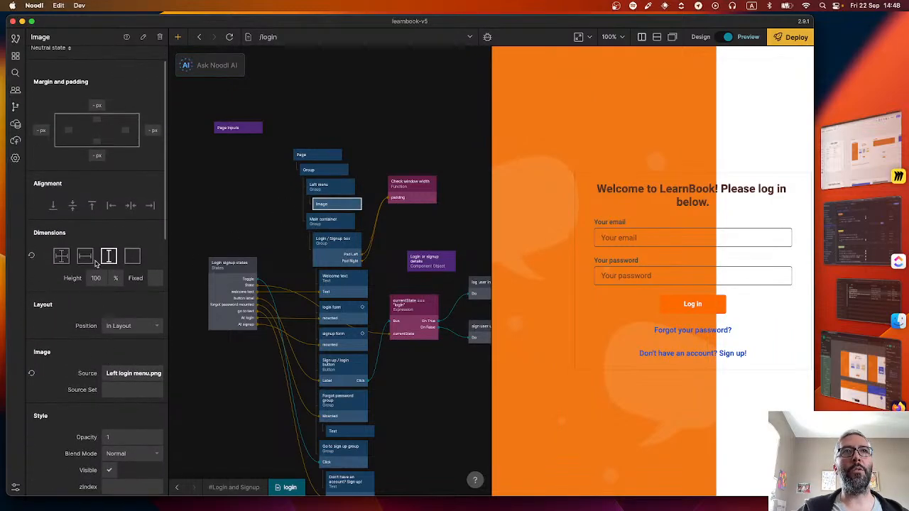
left_click(61, 256)
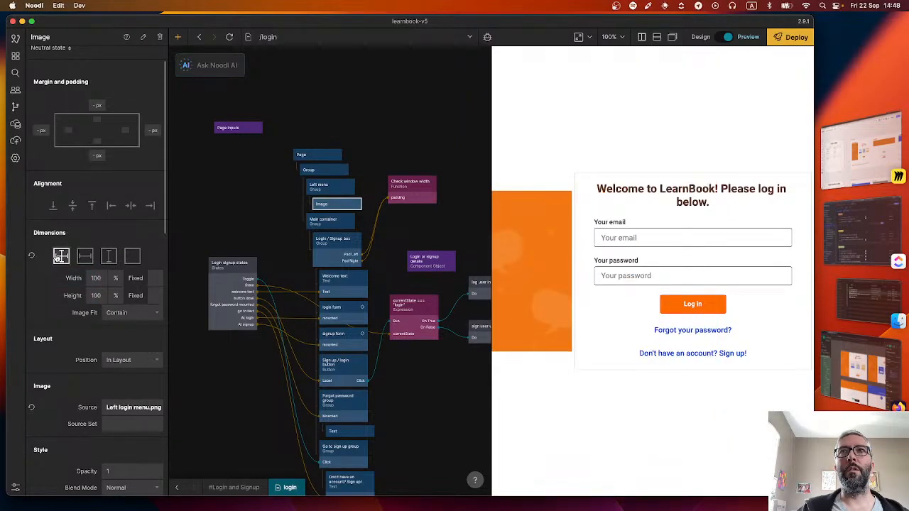
left_click(117, 313)
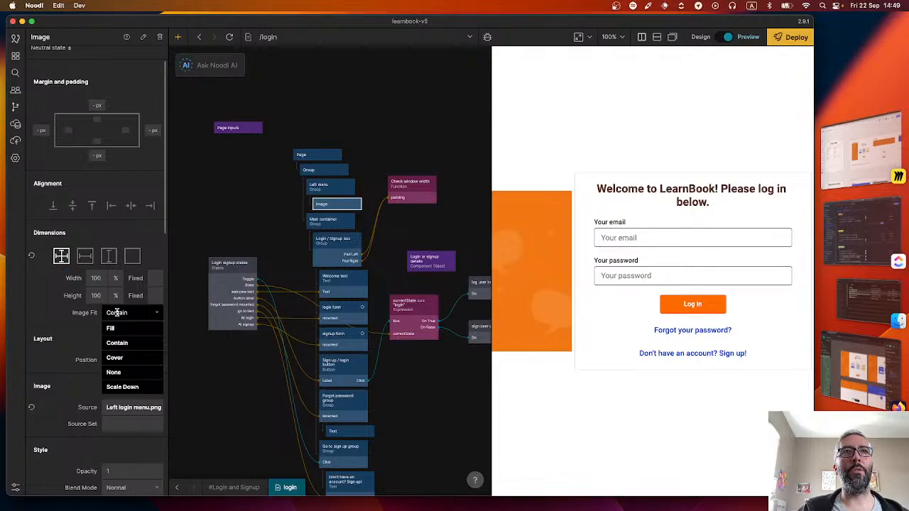
left_click(73, 316)
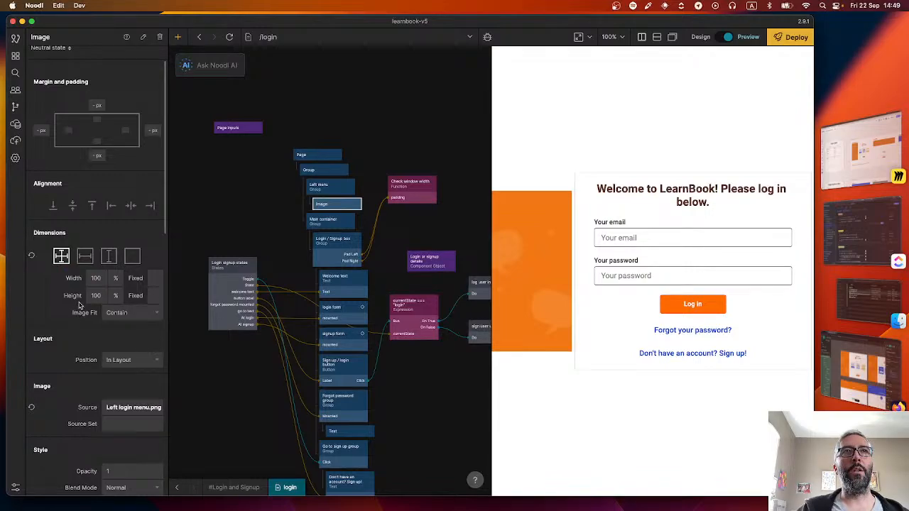
left_click(110, 257)
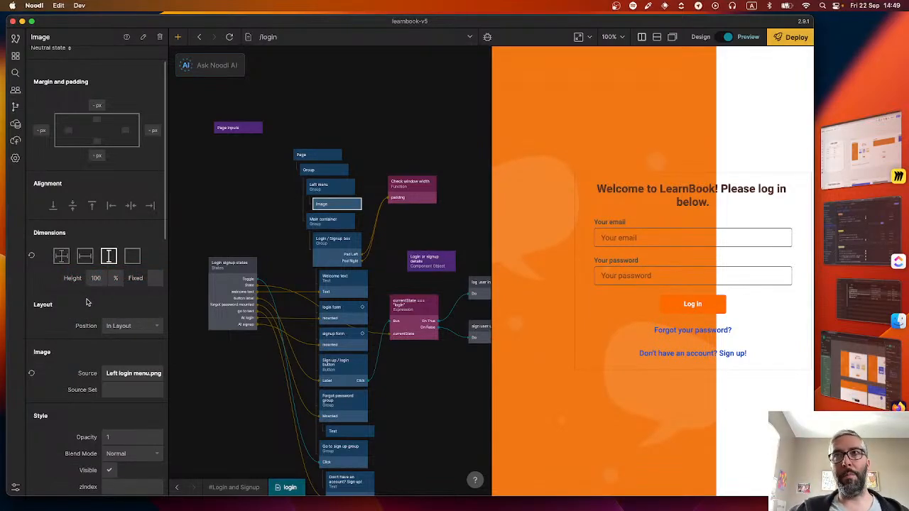
left_click(62, 258)
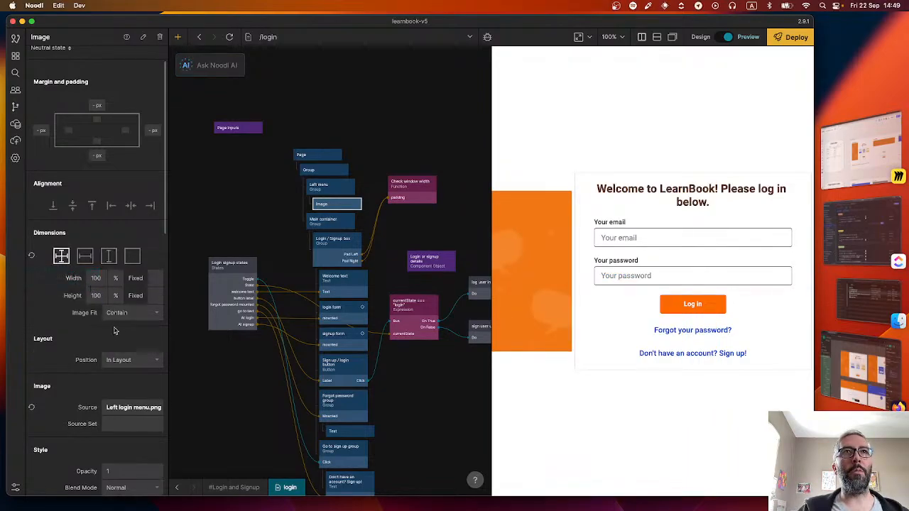
Set the Image node's Image Fit to Cover and check it by narrowing and widening the preview
left_click(127, 313)
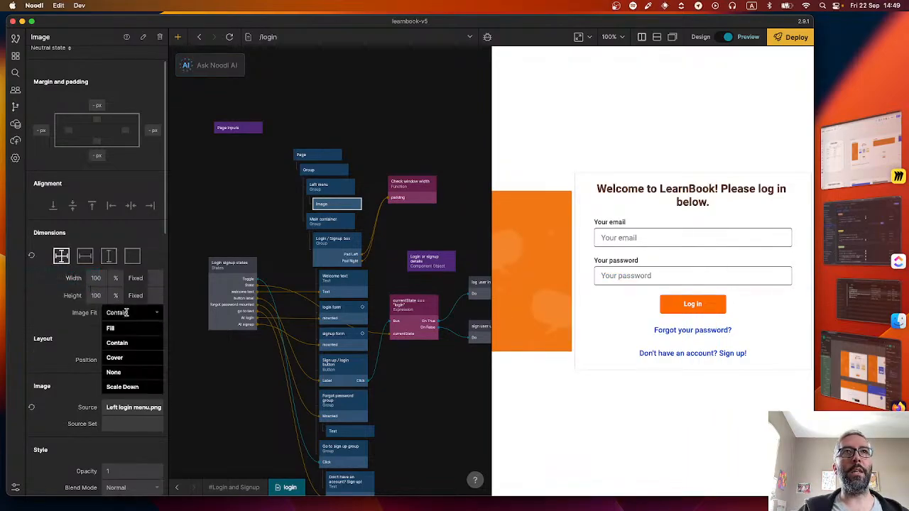
left_click(125, 358)
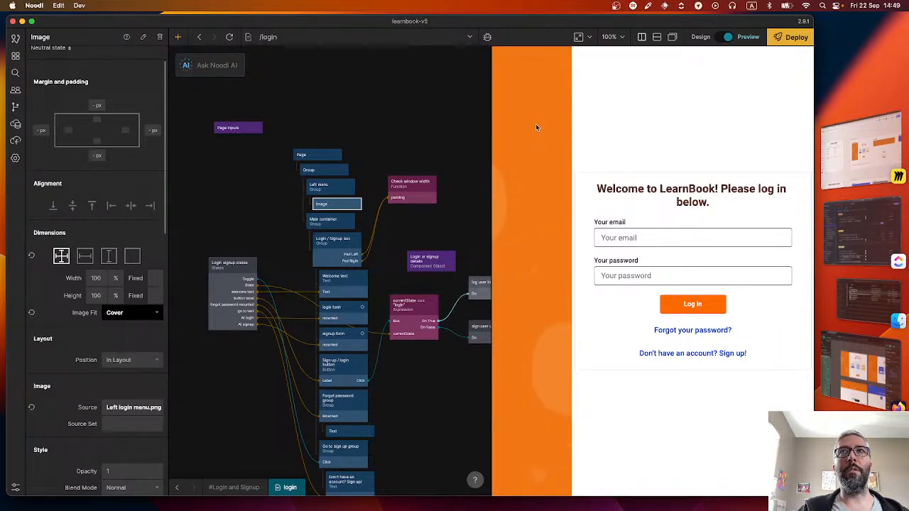
left_click_drag(489, 256, 516, 252)
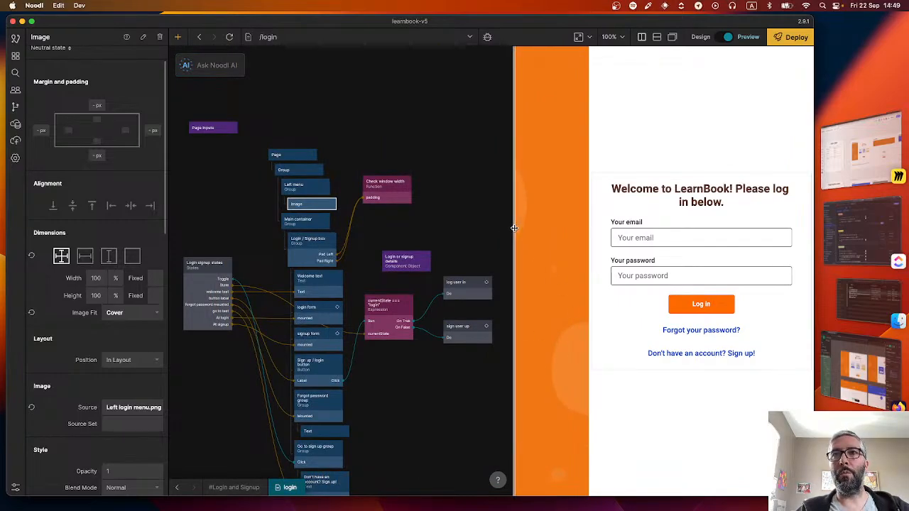
left_click_drag(513, 235, 216, 280)
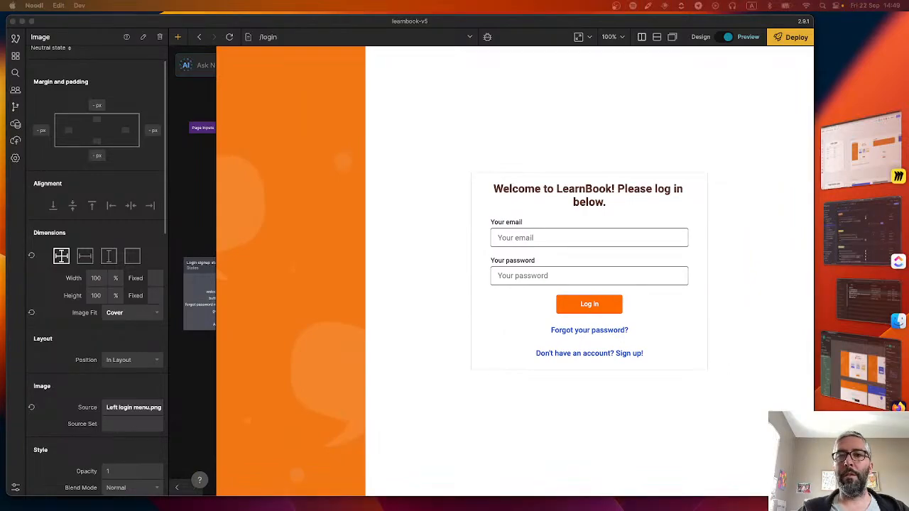
Inspect the orange side panel's size against the account-creation frame in Figma, and return to Noodl
left_click(856, 389)
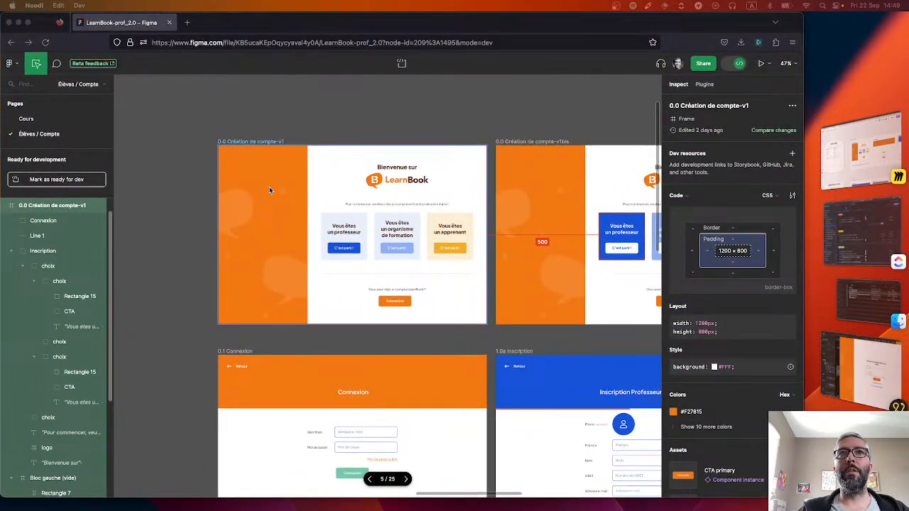
left_click(286, 324)
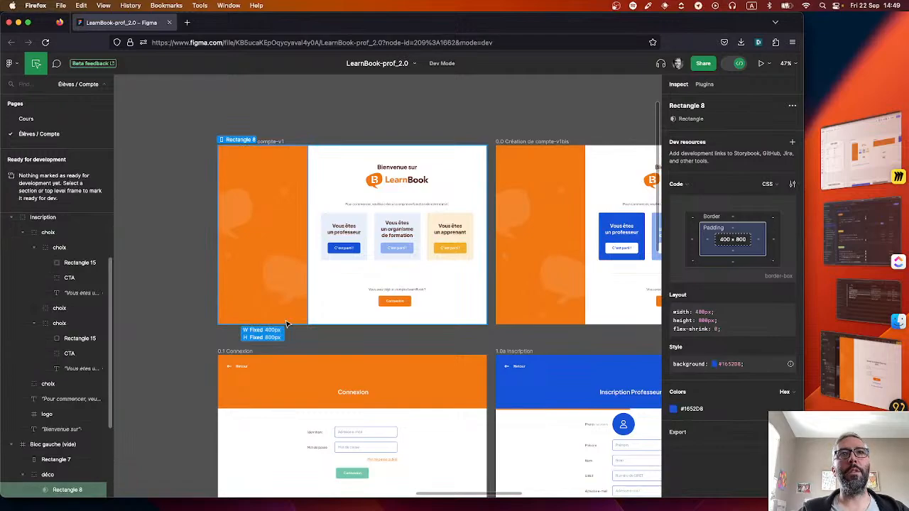
left_click(339, 321)
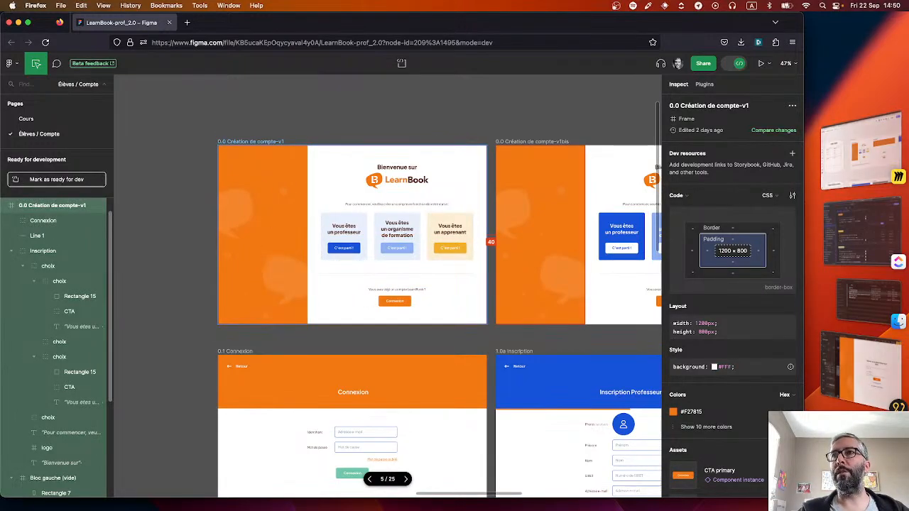
left_click(863, 369)
left_click(861, 345)
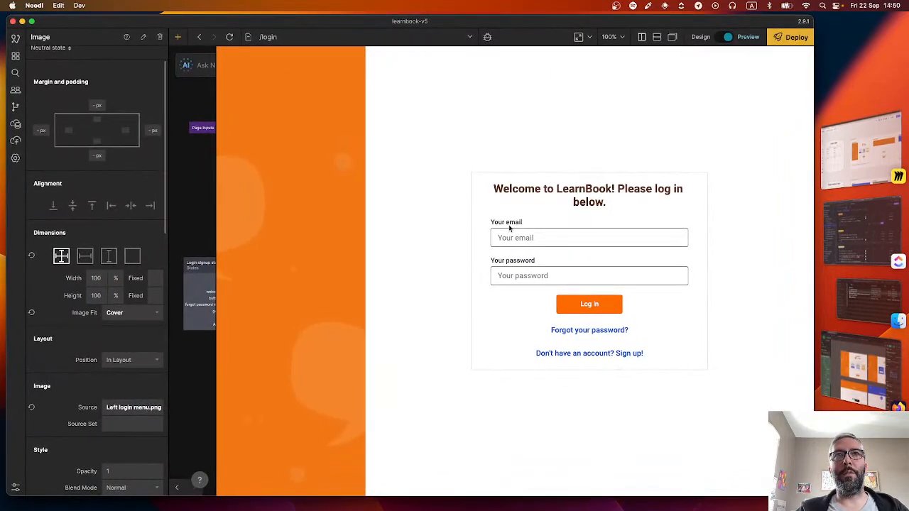
Narrow the preview, widen the Left menu group, and set the Main container group's width to 70%
left_click(215, 249)
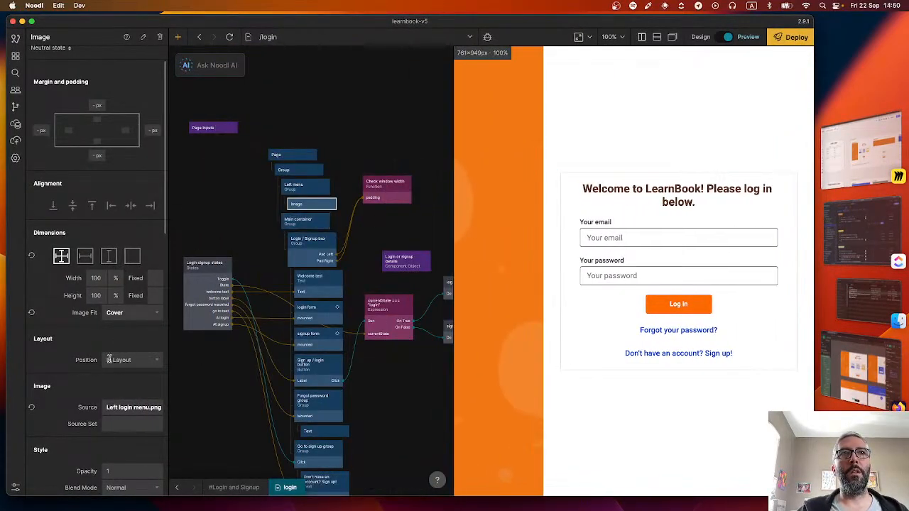
left_click(304, 186)
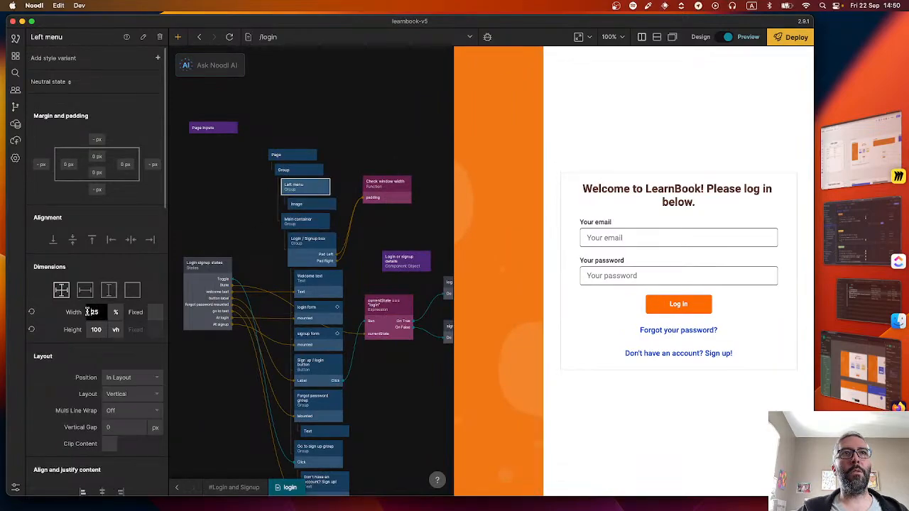
left_click(305, 221)
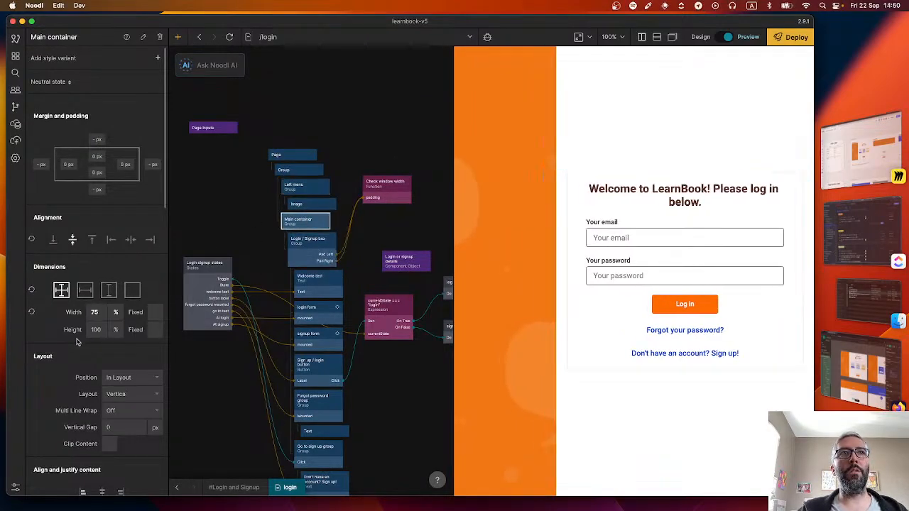
left_click(90, 310)
type("70")
key("Return")
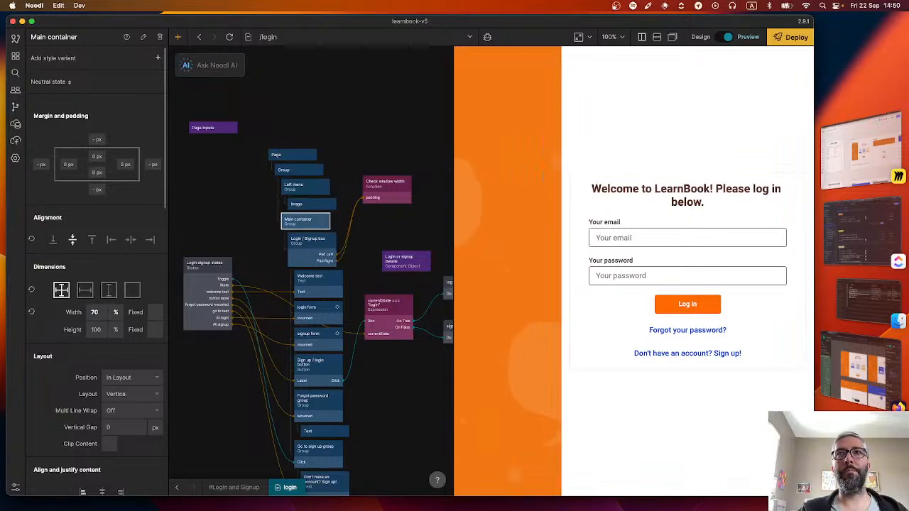
left_click_drag(457, 162, 467, 190)
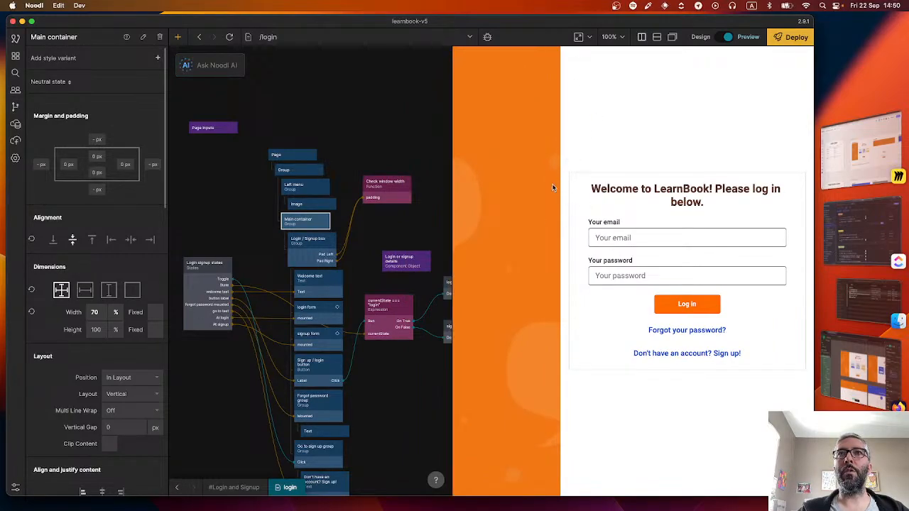
Open the Check window width function's script and start a new "Outputs." line below the padding line in the resize listener
left_click(384, 196)
left_click(133, 151)
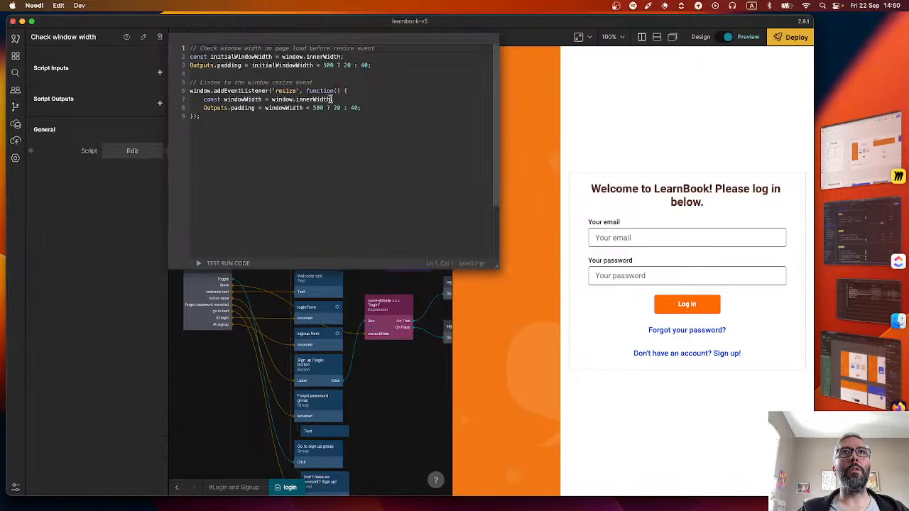
left_click(363, 108)
key("Return")
type("Outputs.")
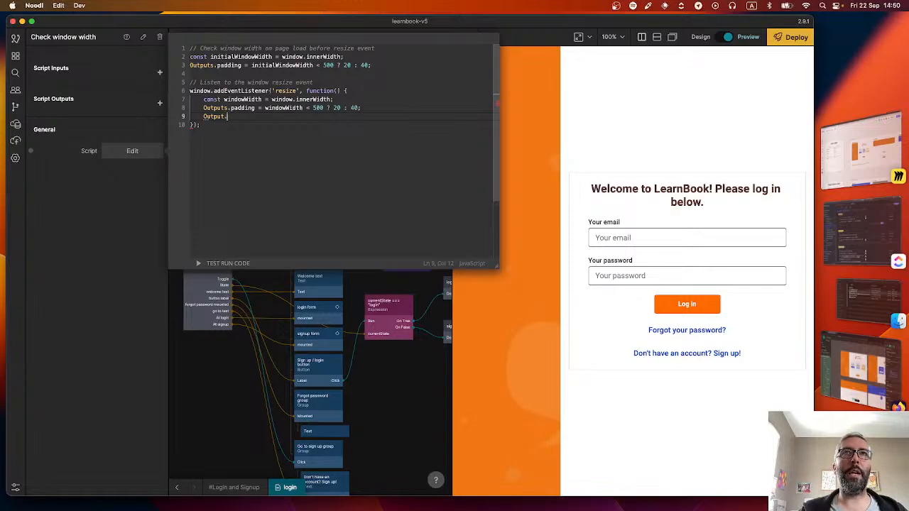
key("Return")
key("BackSpace")
key("BackSpace")
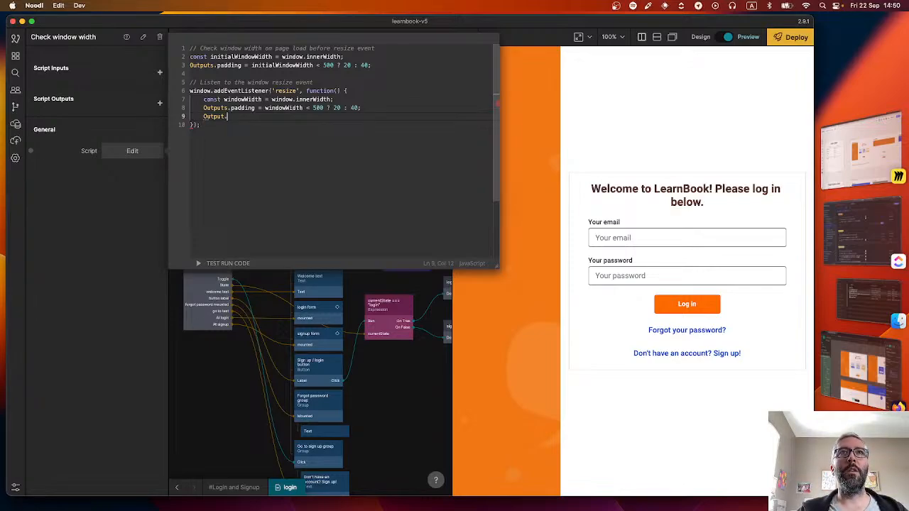
key("BackSpace")
key("BackSpace")
key("BackSpace")
key("BackSpace")
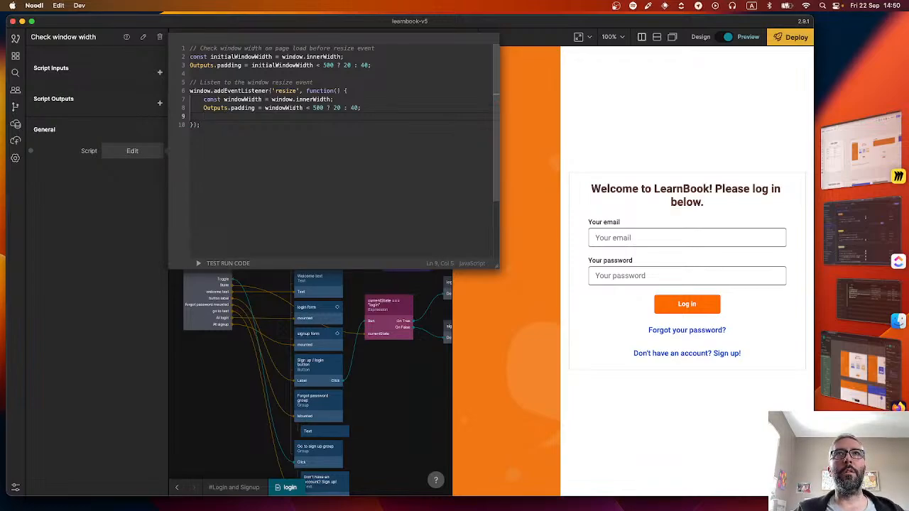
type("Outputs.")
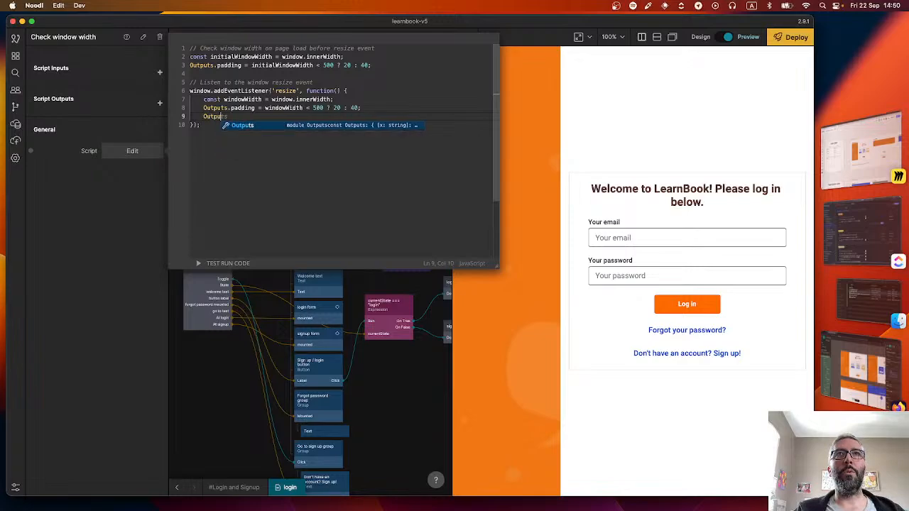
type("hideMenu =")
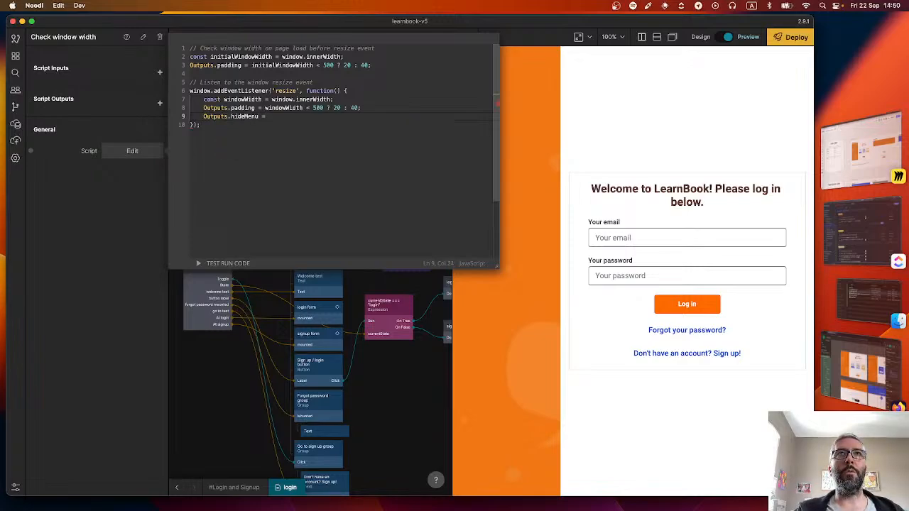
key("BackSpace")
key("BackSpace")
key("BackSpace")
key("BackSpace")
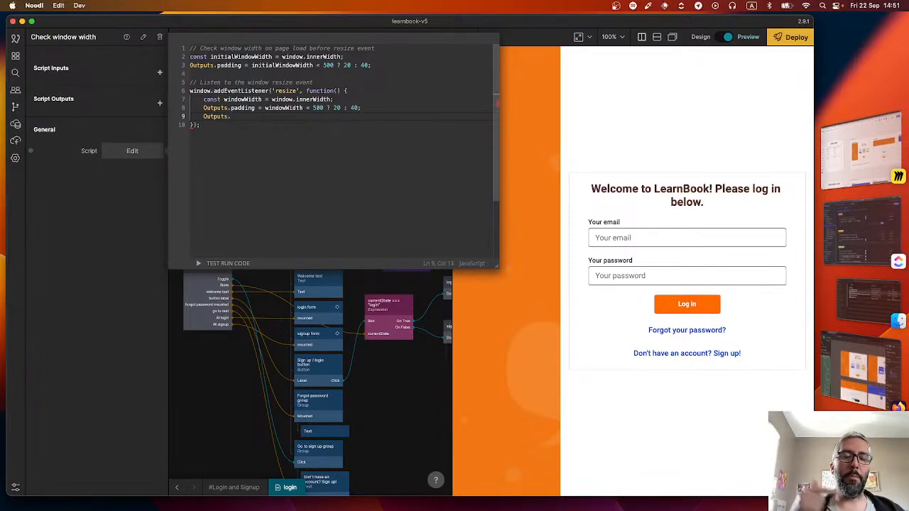
type("m")
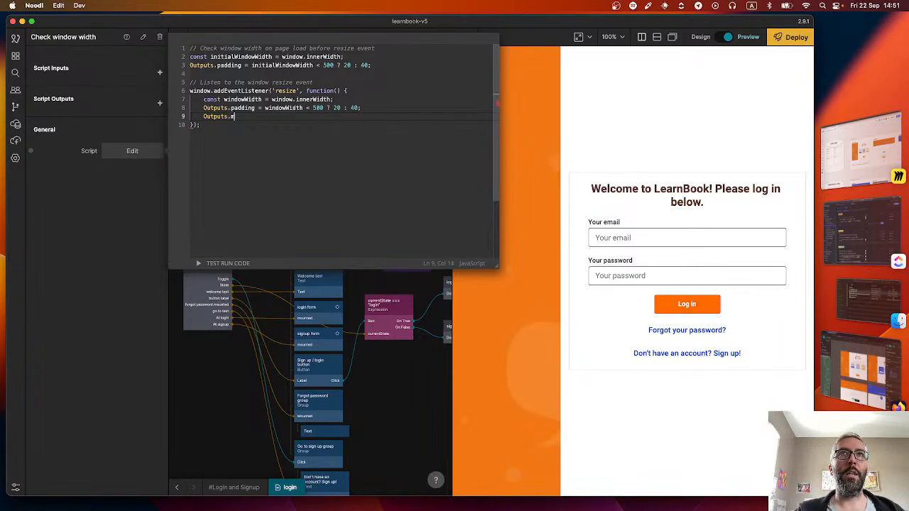
type("ounte")
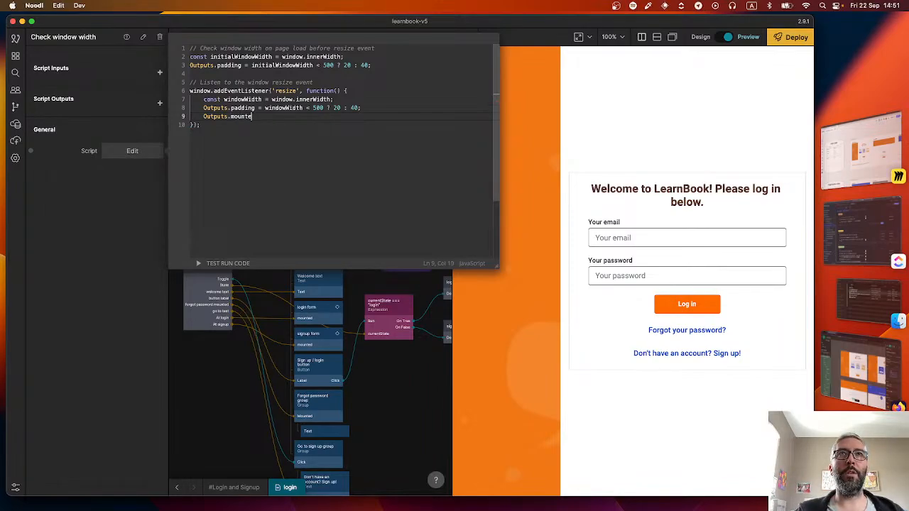
key("BackSpace")
key("BackSpace")
key("BackSpace")
key("BackSpace")
key("BackSpace")
key("BackSpace")
key("BackSpace")
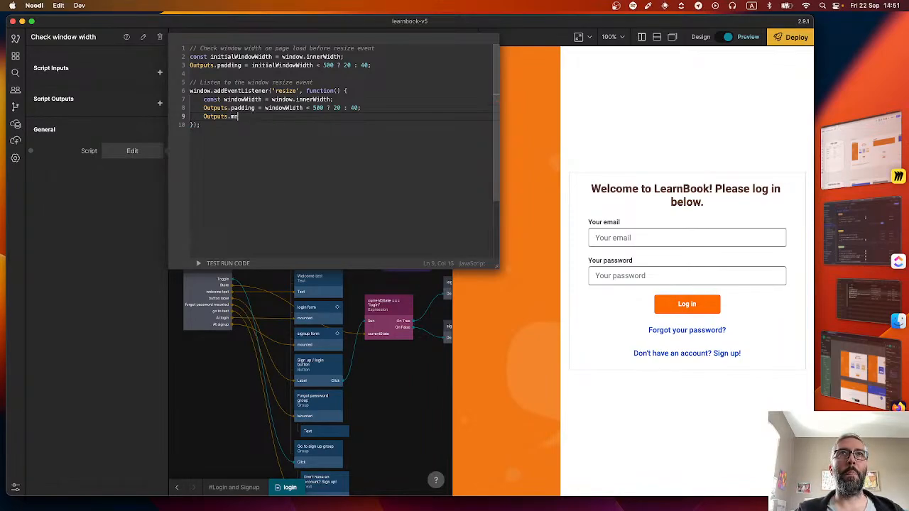
Name the new output menuMounted and assign it windowWidth as the start of its condition
type("enuMounted = ")
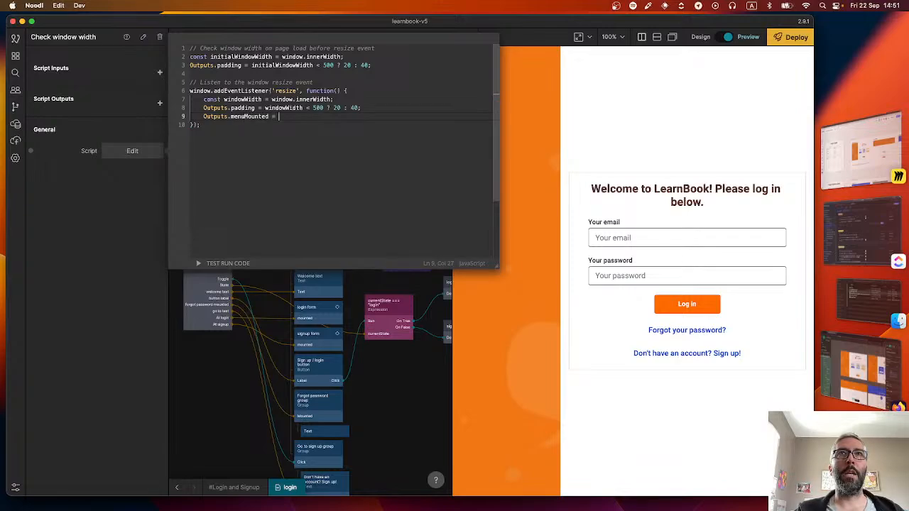
type("wid")
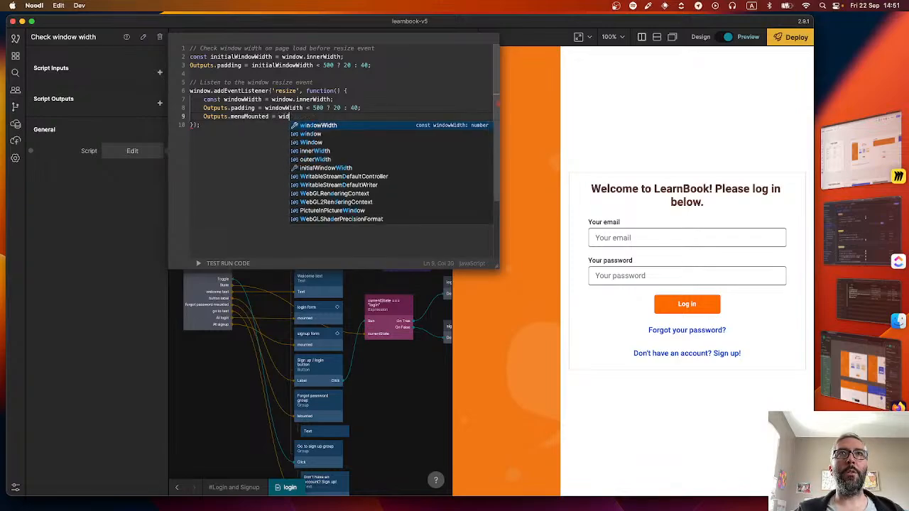
key("BackSpace")
type("ndow")
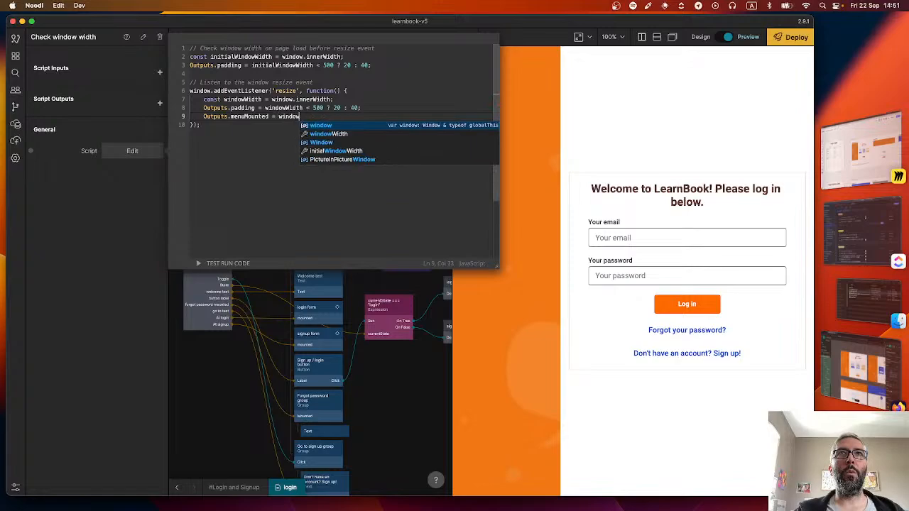
type("Width")
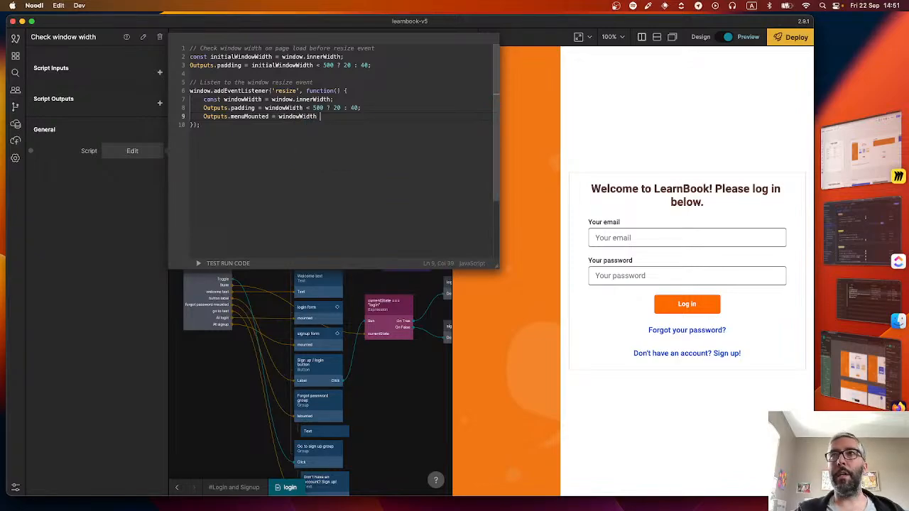
Check the preview's pixel width by resizing it, and complete the menuMounted line in the Check window width script as "windowWidth < 750;"
left_click(439, 344)
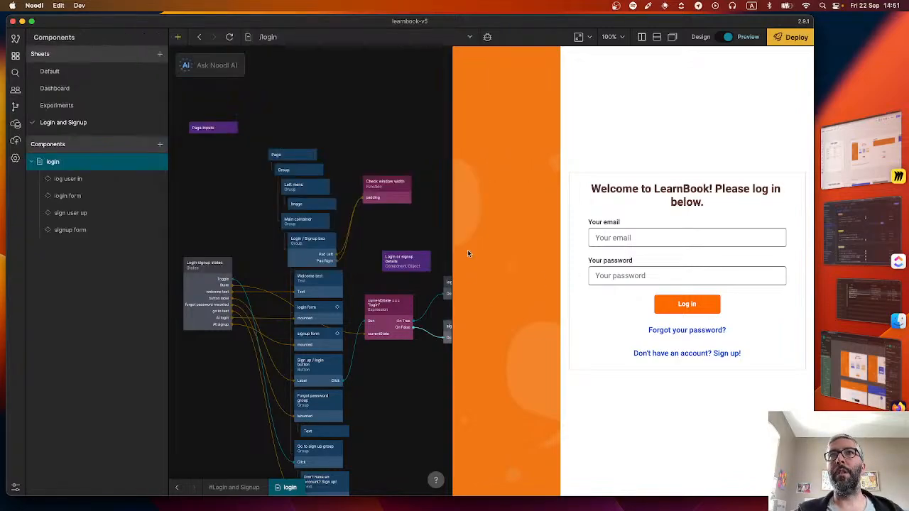
left_click_drag(452, 246, 462, 248)
double_click(388, 185)
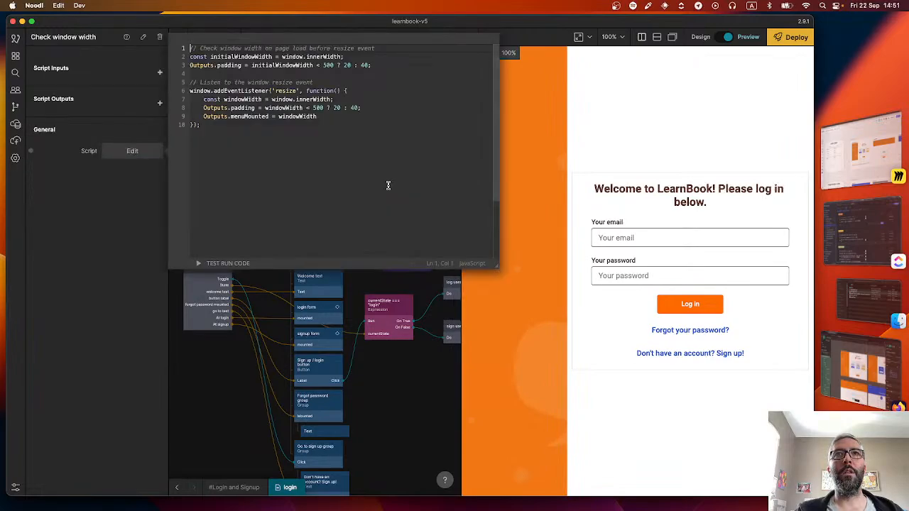
left_click(327, 116)
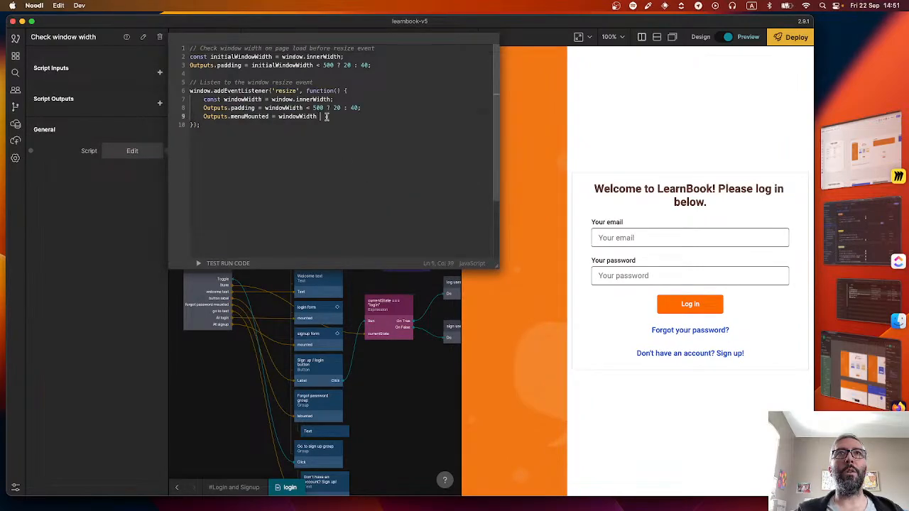
type("<")
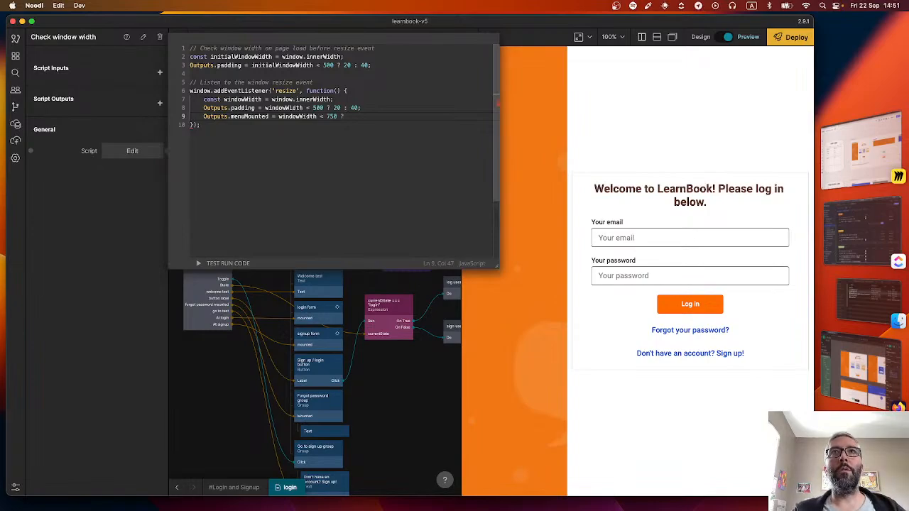
type("true")
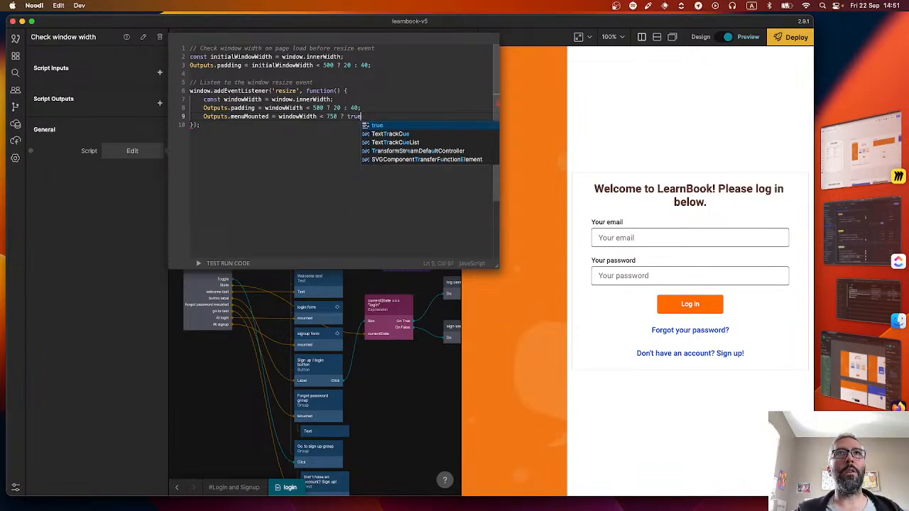
key("BackSpace")
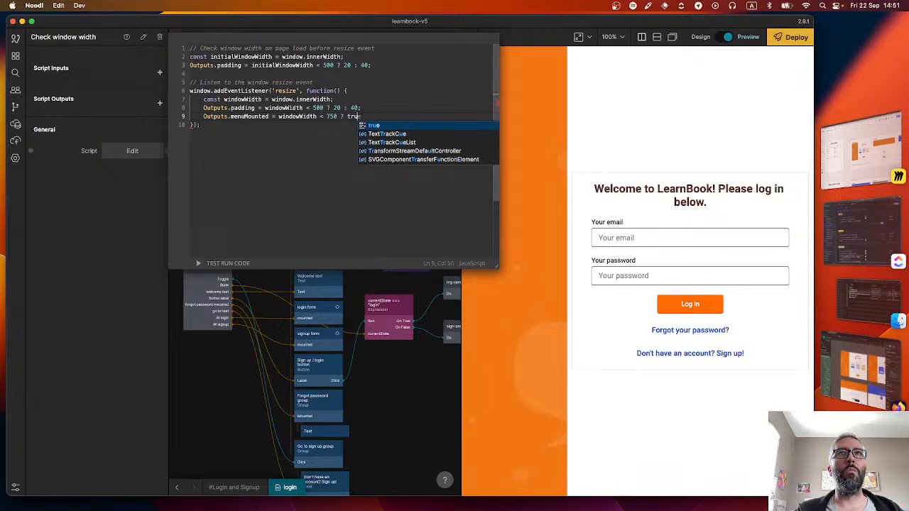
key("BackSpace")
key("BackSpace")
key("BackSpace")
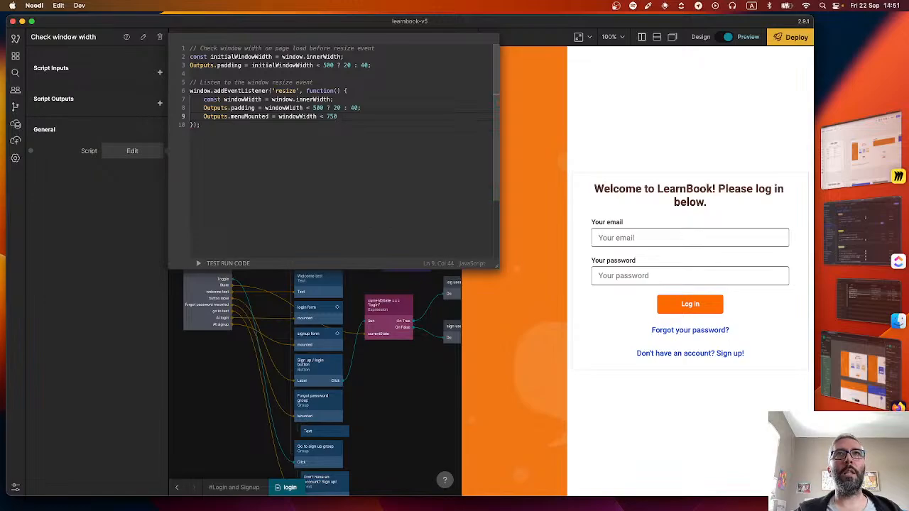
type(";")
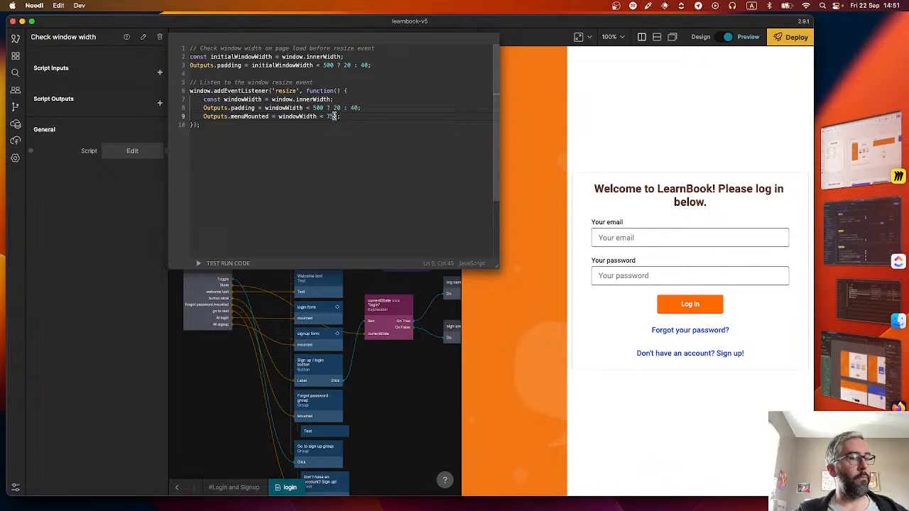
Check the Check window width function's outputs, and extend the resize listener's menuMounted condition to "windowWidth < 750 ? true : false"
left_click(398, 375)
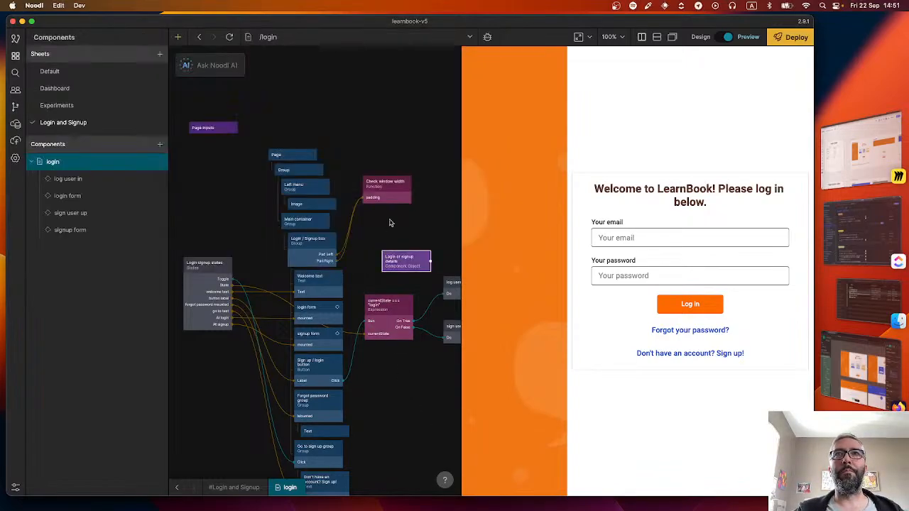
left_click(366, 164)
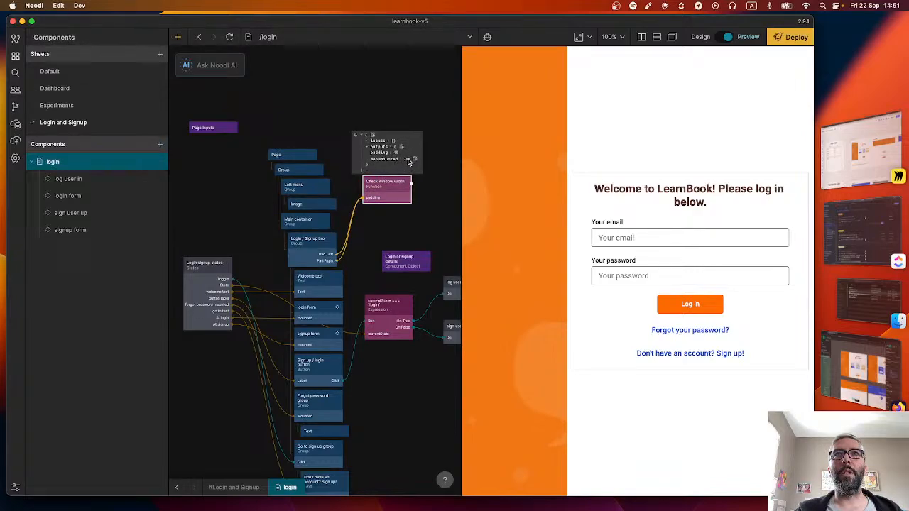
left_click(389, 191)
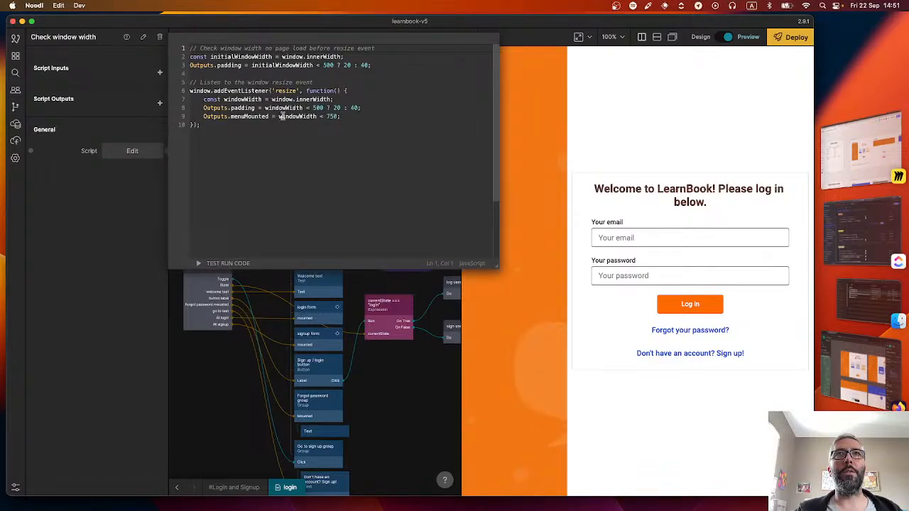
left_click(339, 116)
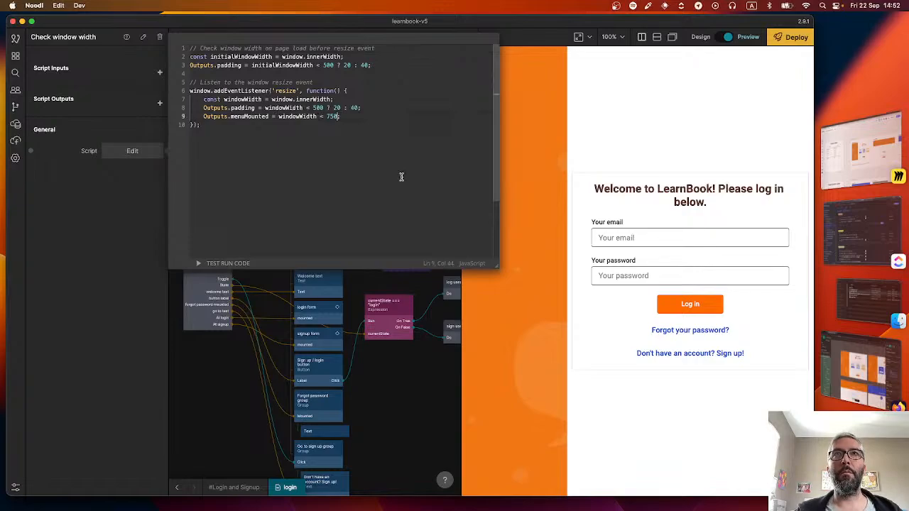
type("?")
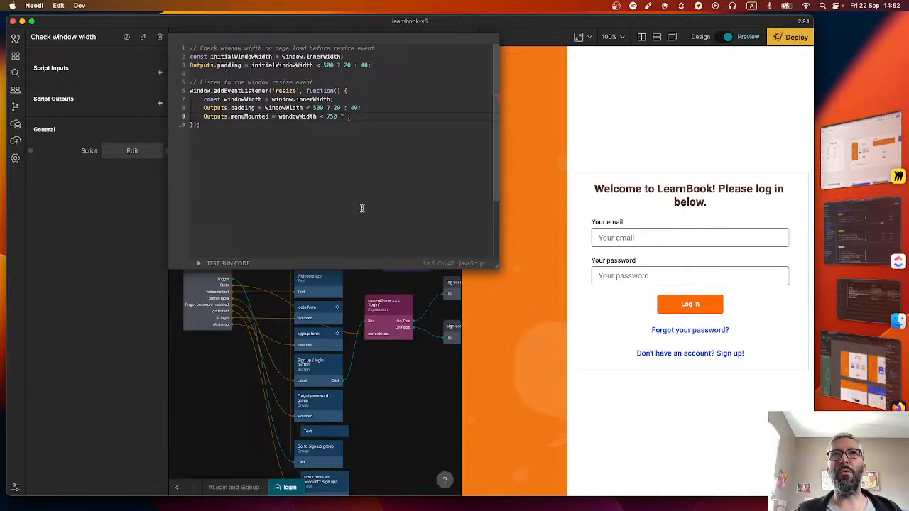
type(" t")
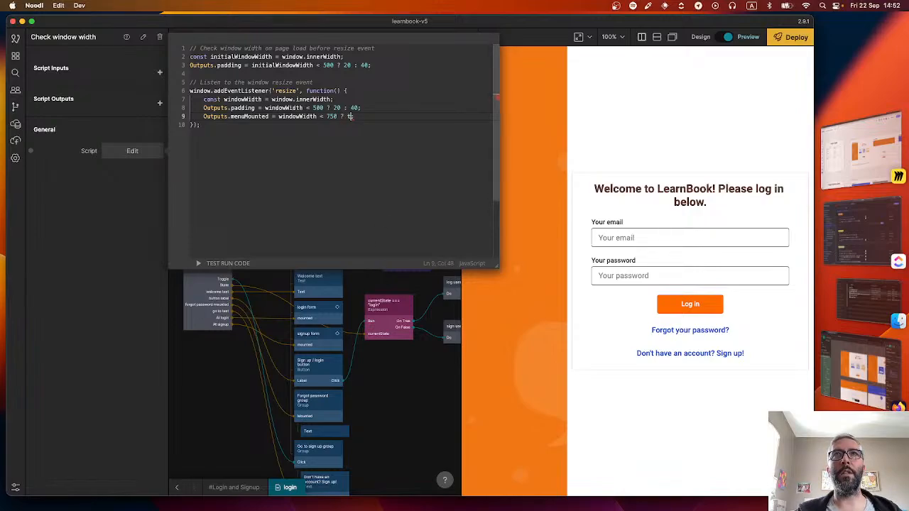
type("rue :")
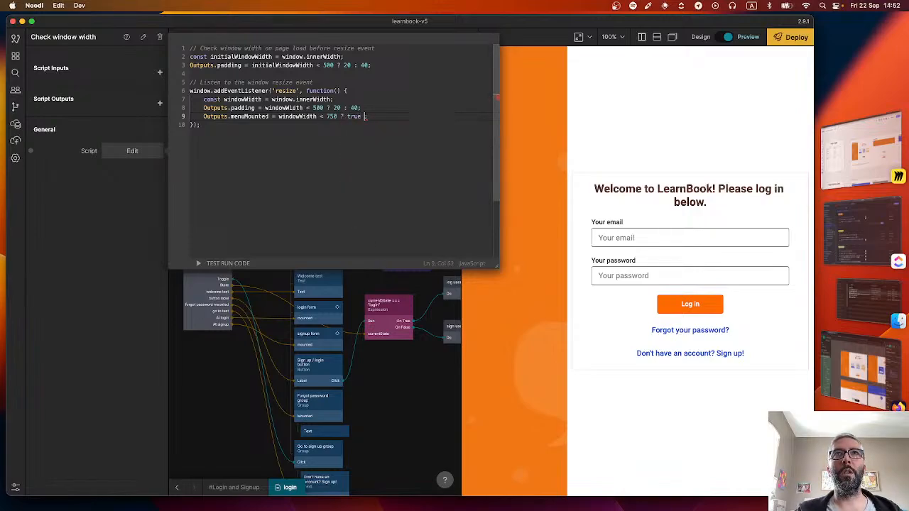
type(" false")
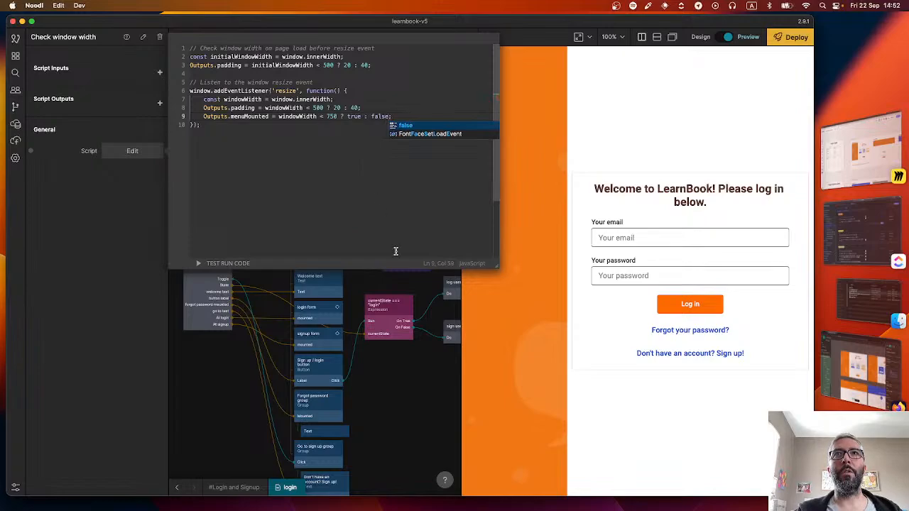
left_click(380, 285)
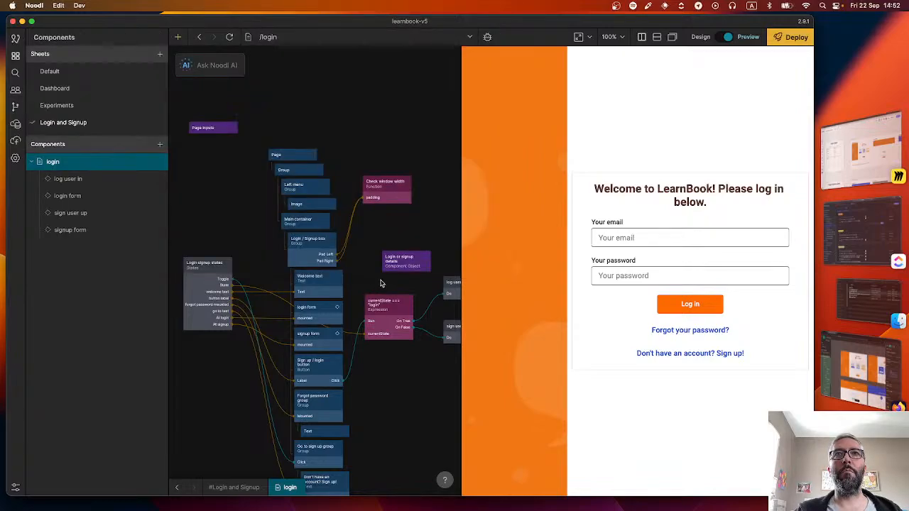
Reload the preview and review the Check window width function's output values and script
mouse_move(384, 196)
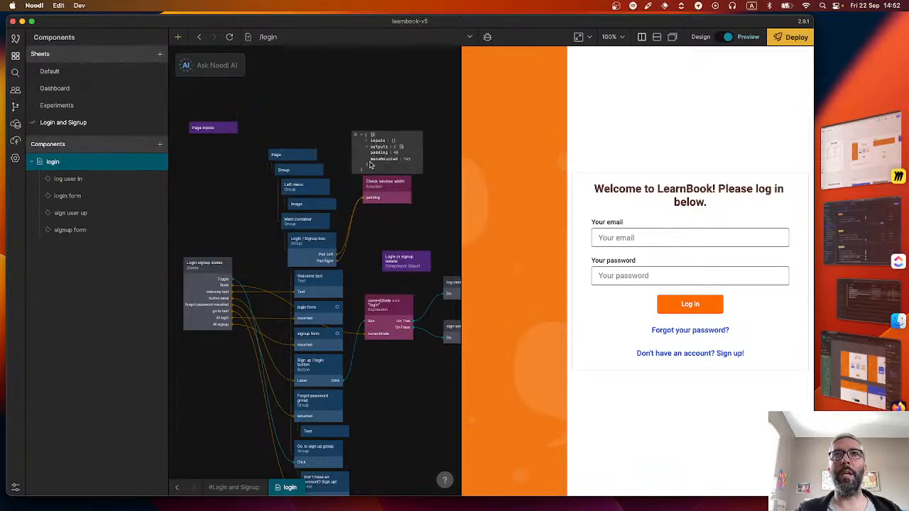
left_click(230, 36)
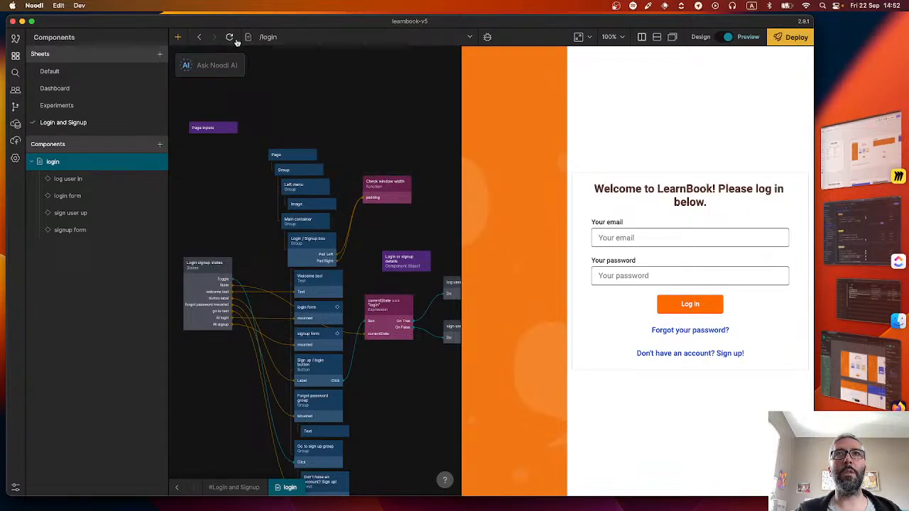
left_click(369, 165)
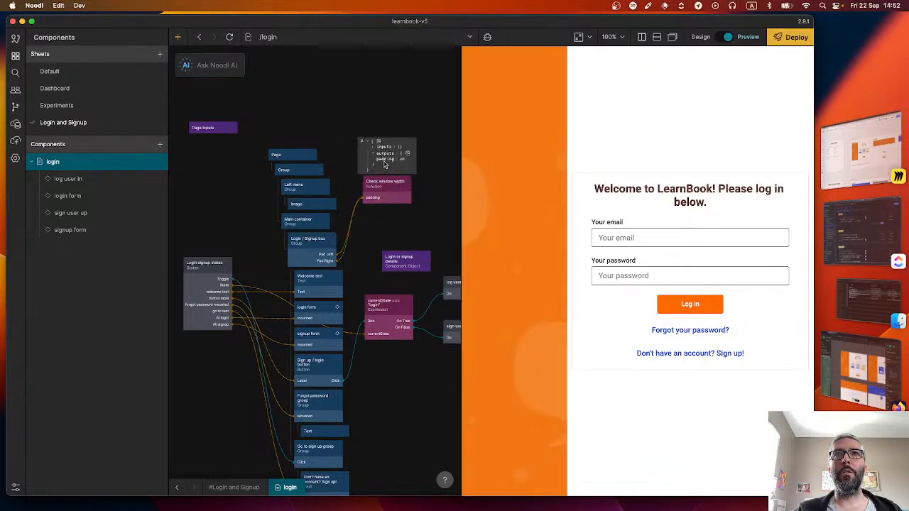
double_click(385, 199)
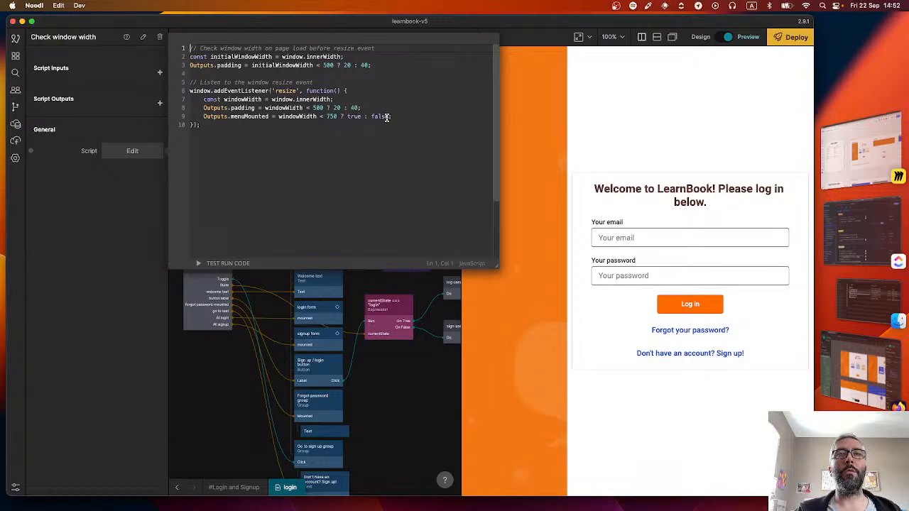
left_click(390, 283)
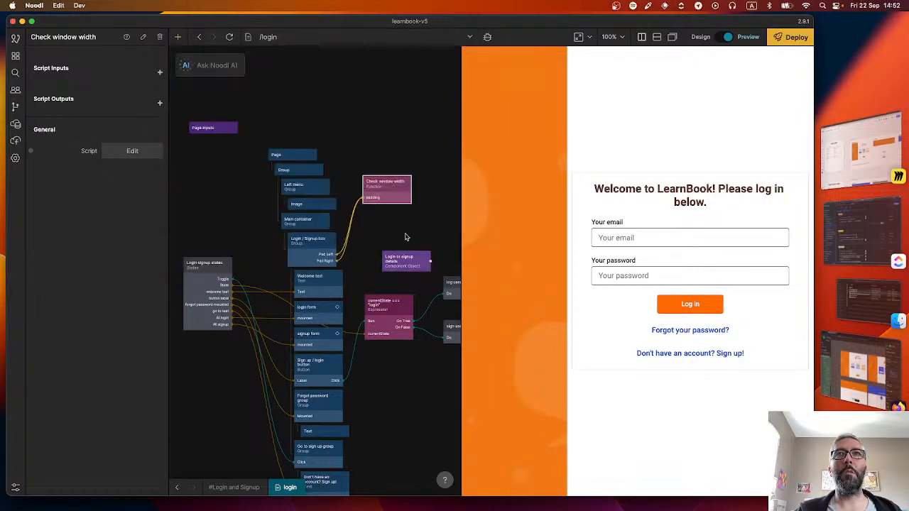
Connect the Check window width function's menuMounted output to the Left menu group's Mounted input, and reload the preview
left_click_drag(412, 185, 312, 187)
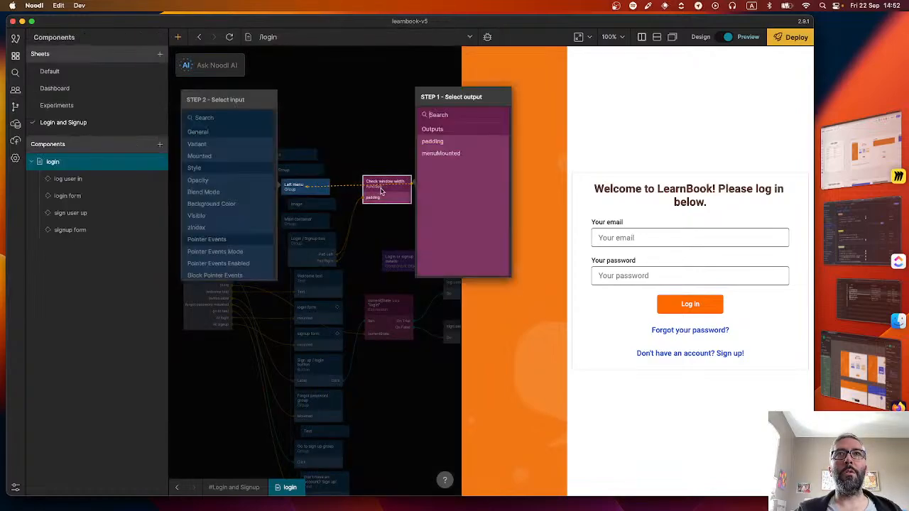
left_click(441, 154)
left_click(213, 156)
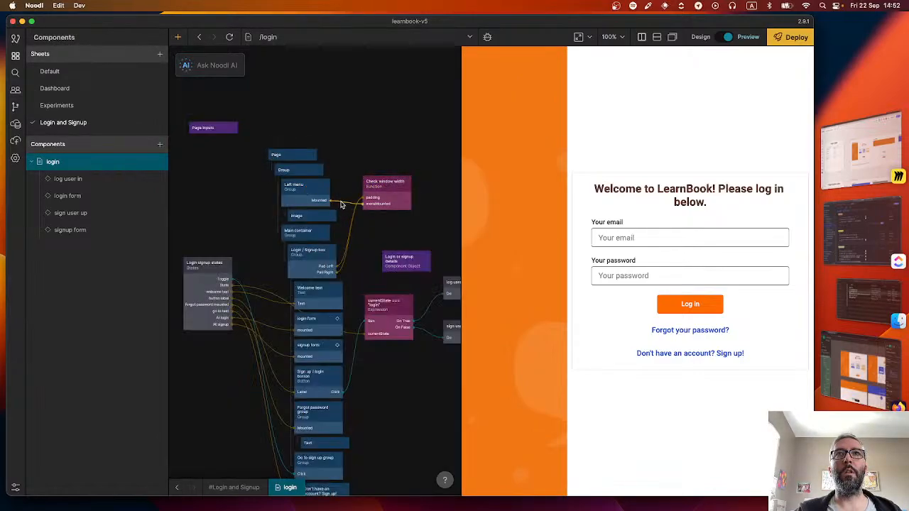
left_click(229, 37)
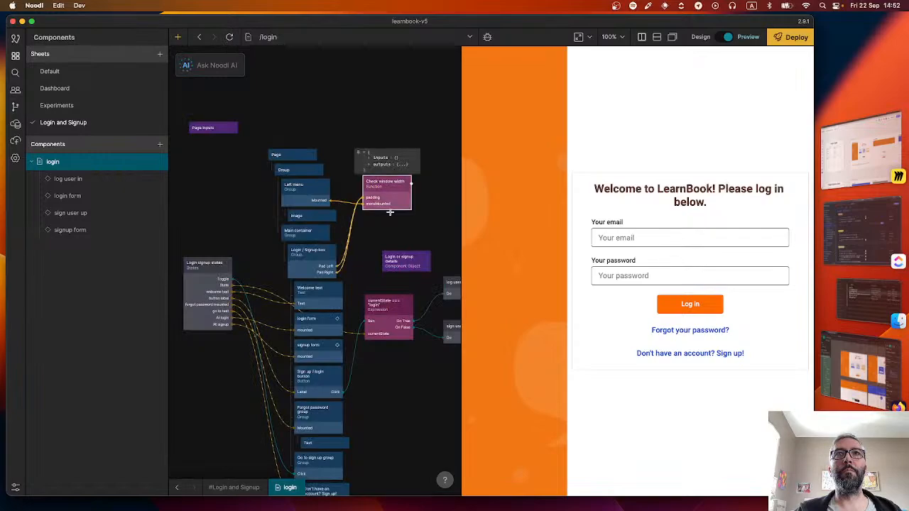
Copy the resize listener's menuMounted line to below the page-load padding line in the Check window width script, and remove its indentation
left_click(390, 188)
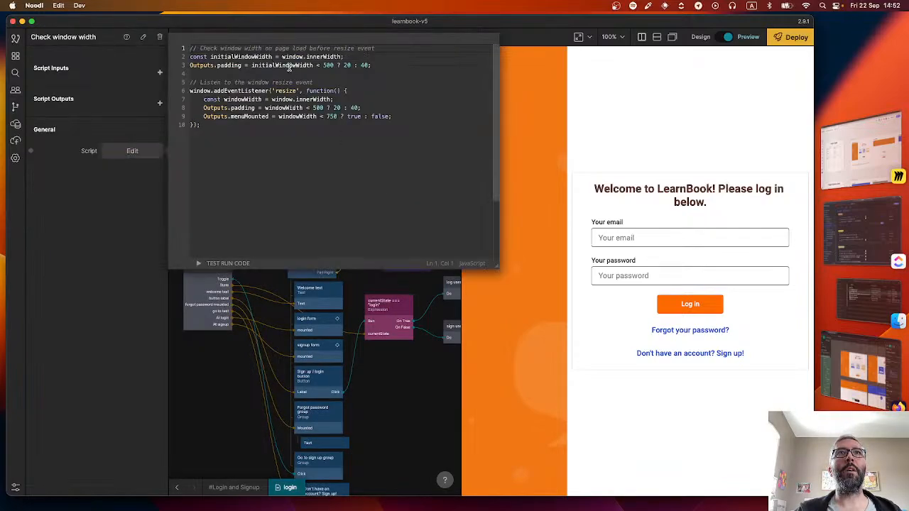
triple_click(323, 118)
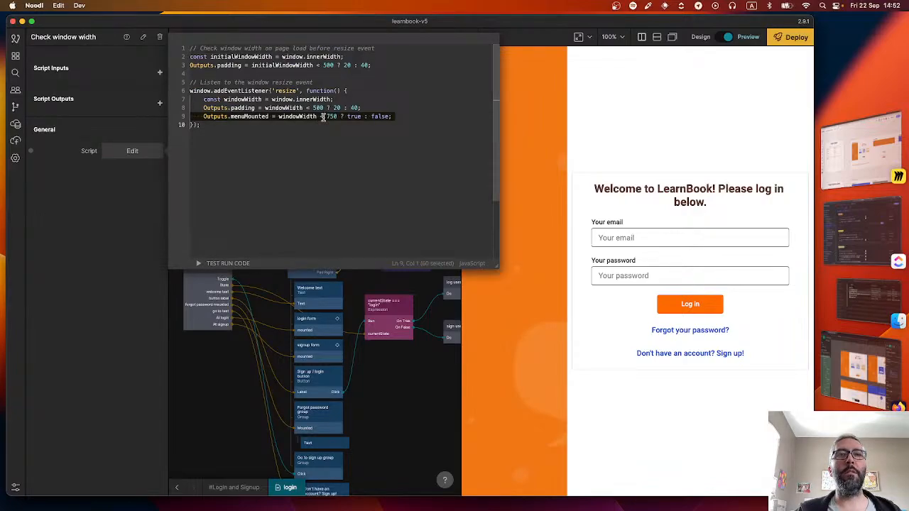
key("cmd+c")
left_click(377, 64)
key("Return")
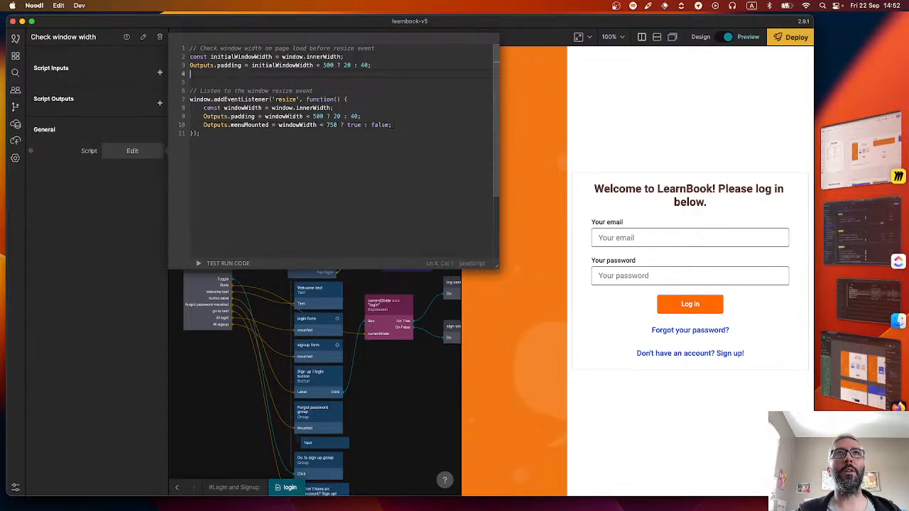
key("cmd+v")
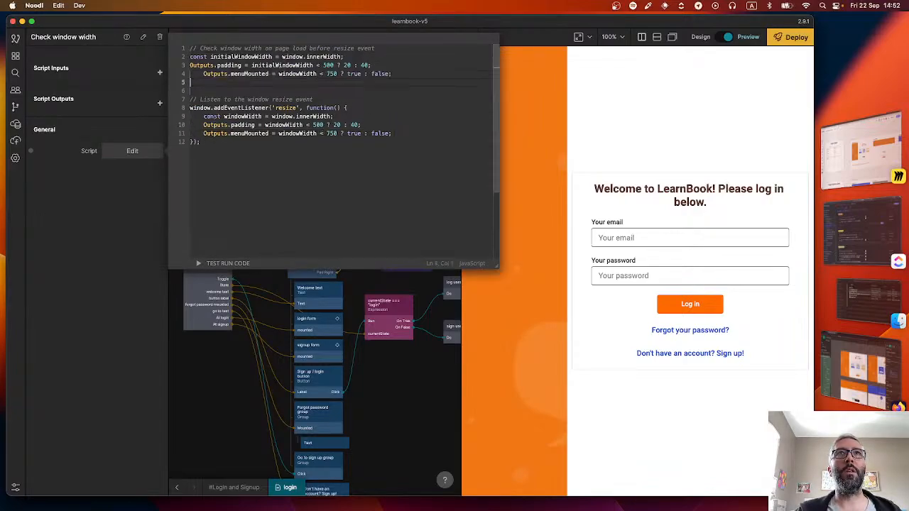
key("BackSpace")
left_click(202, 74)
key("BackSpace")
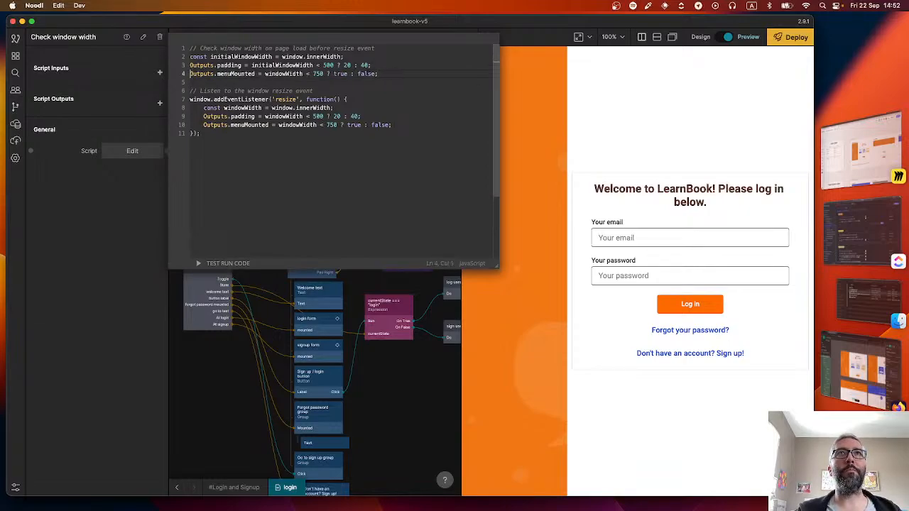
left_click(365, 362)
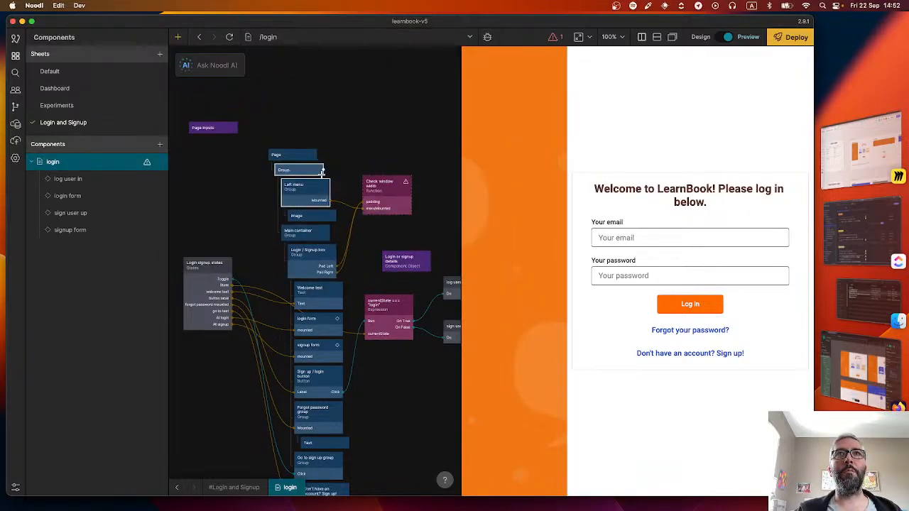
Replace windowWidth with initialWindowWidth in the page-load menuMounted line of the Check window width script
left_click(381, 193)
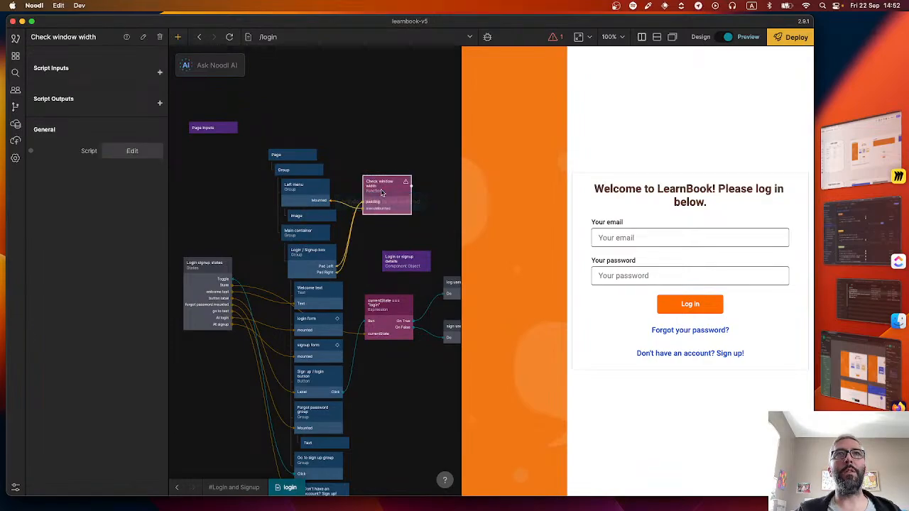
left_click(132, 150)
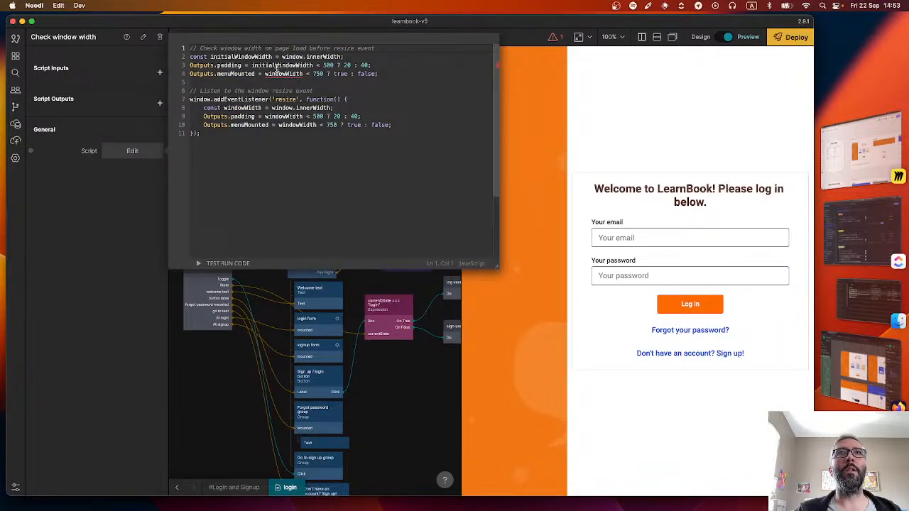
double_click(280, 73)
left_click(267, 74)
type("initial")
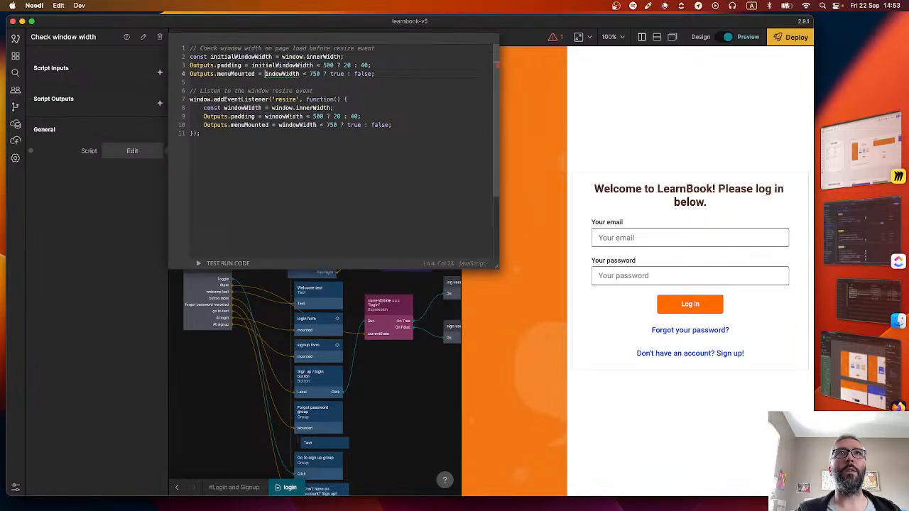
type("W")
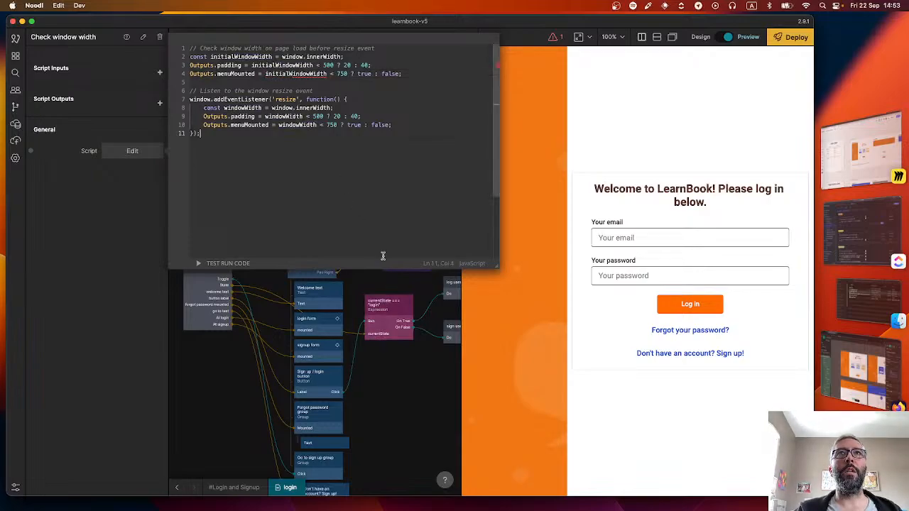
left_click(382, 280)
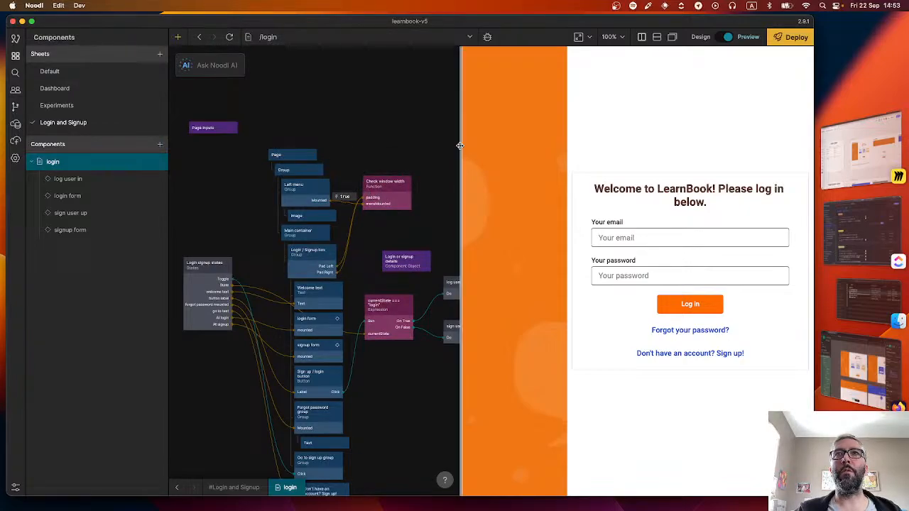
Narrow the preview to about 660 px, and change the comparison in both menuMounted lines of the Check window width script to "> 750"
left_click_drag(461, 149, 501, 148)
left_click(382, 196)
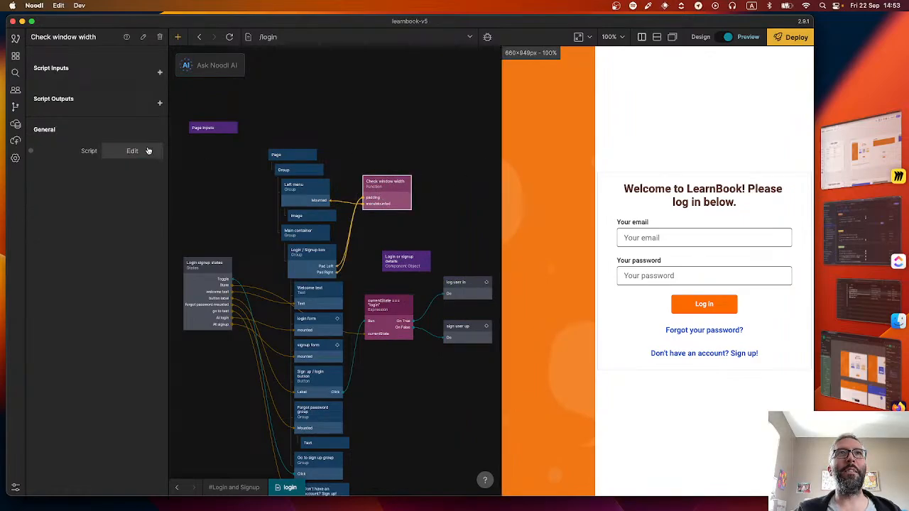
left_click(142, 151)
left_click(324, 125)
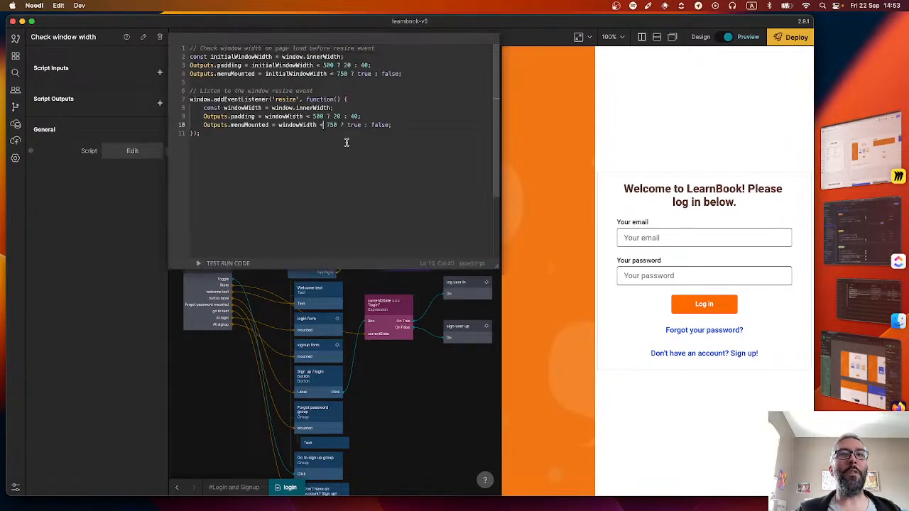
key("BackSpace")
type(">")
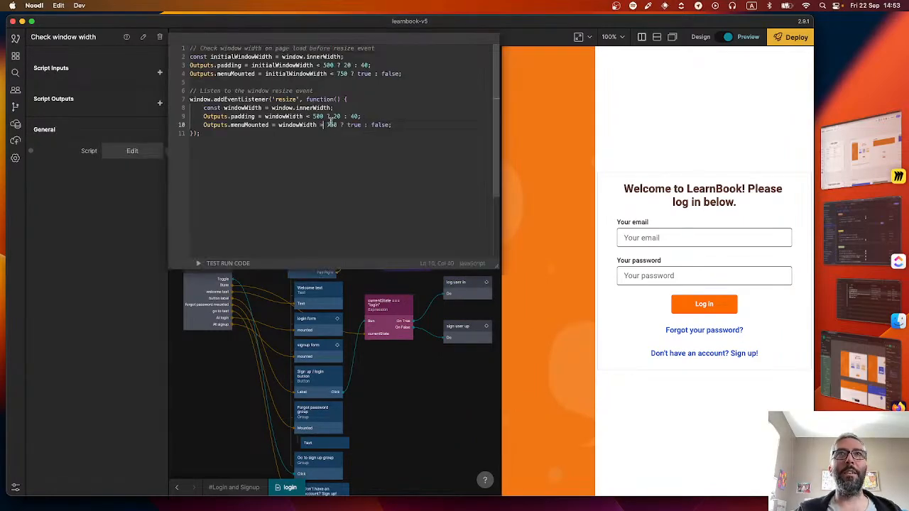
left_click(332, 74)
key("BackSpace")
type(">")
left_click(381, 272)
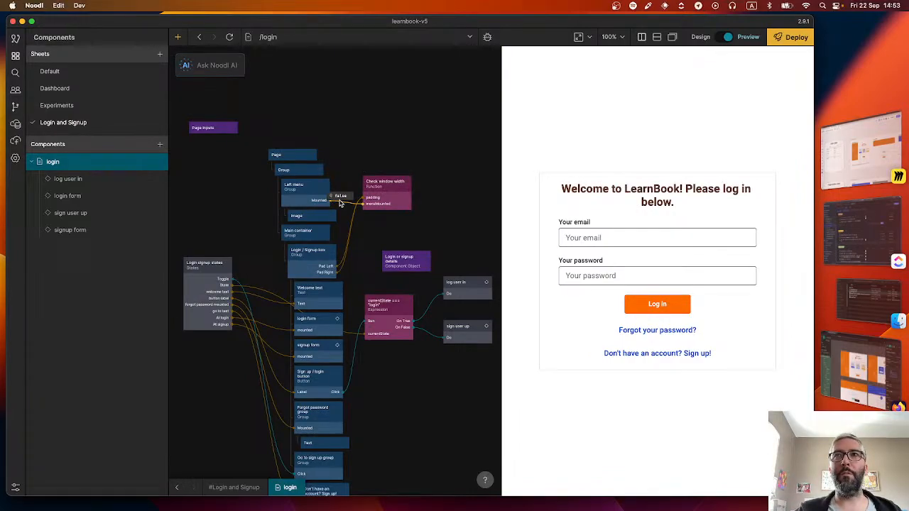
Narrow the preview to about 650 px, look at the LearnBook identification mockup on the Miro board, and return to Noodl
mouse_move(502, 158)
left_mouse_down()
mouse_move(377, 166)
mouse_move(516, 170)
mouse_move(392, 168)
mouse_move(507, 170)
left_mouse_up()
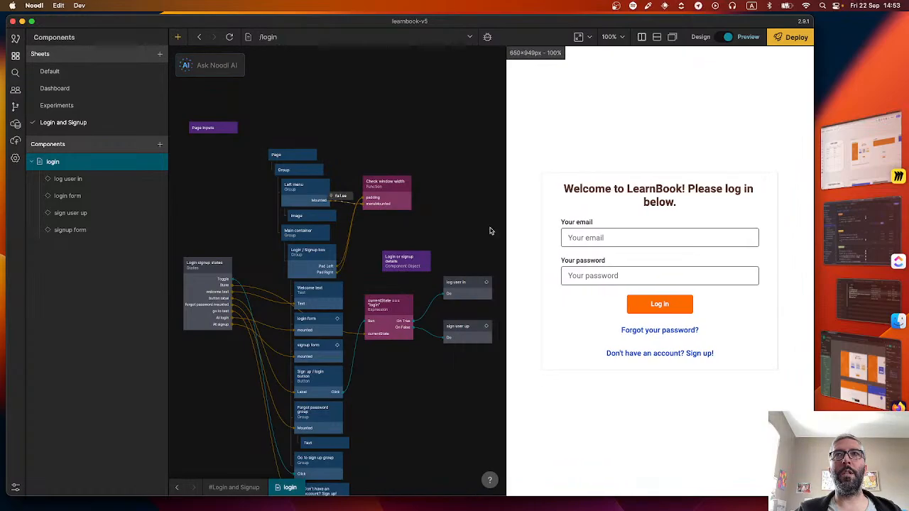
left_click(843, 168)
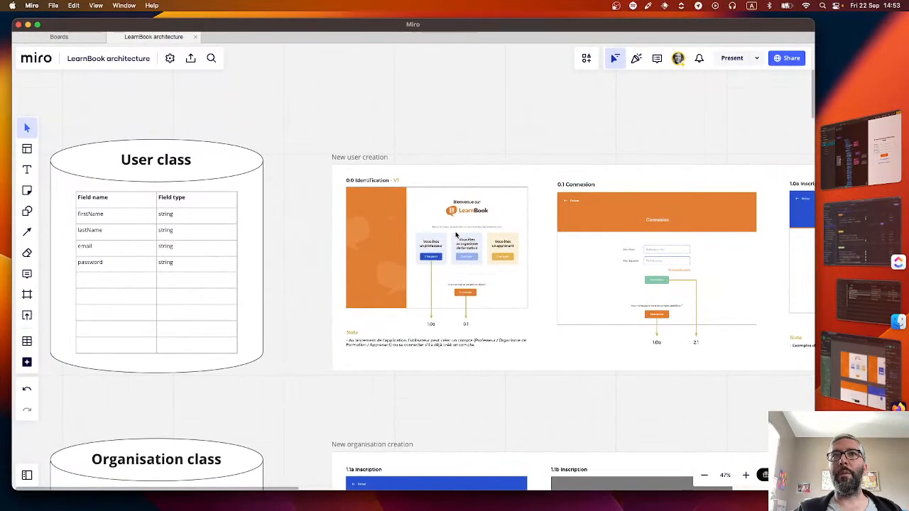
left_click(861, 149)
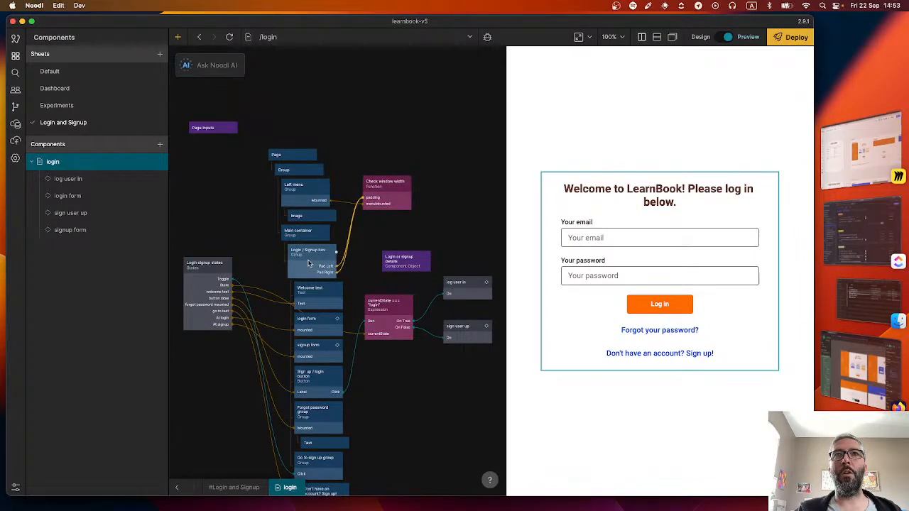
Add a Component Stack node to the login page and nest it in the Main container group above Login / Signup box
scroll(320, 298, "down", 3)
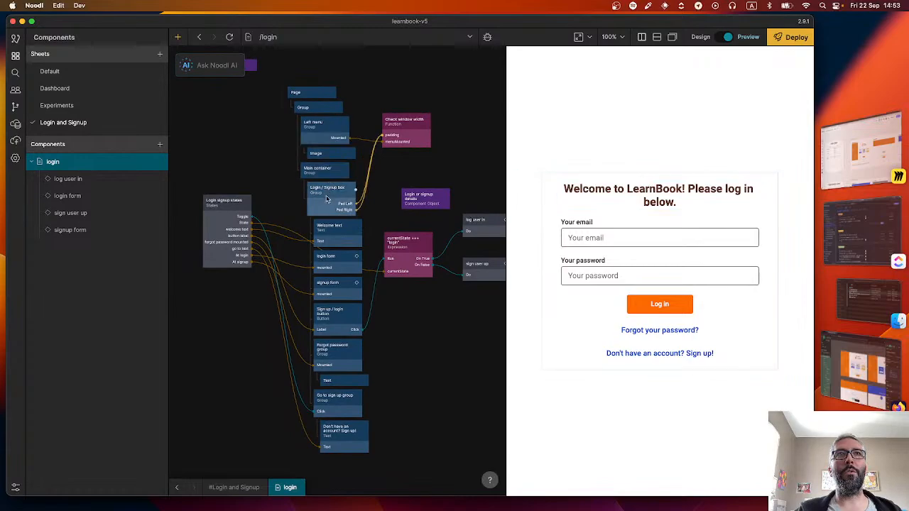
left_click(84, 198)
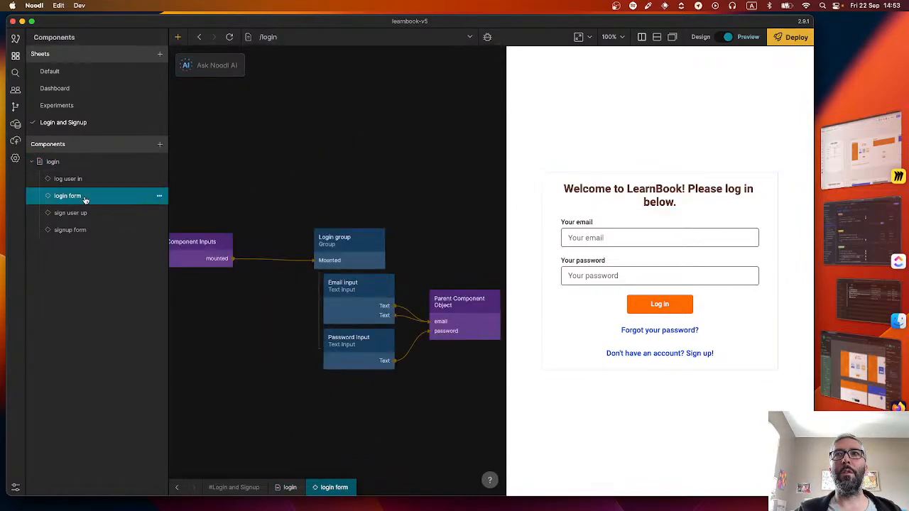
left_click(71, 161)
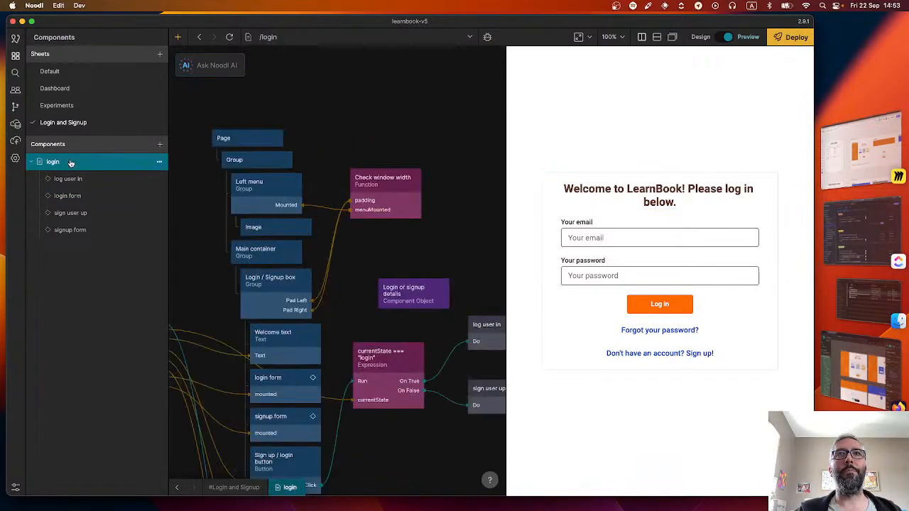
scroll(351, 270, "down", 5)
scroll(345, 245, "left", 5)
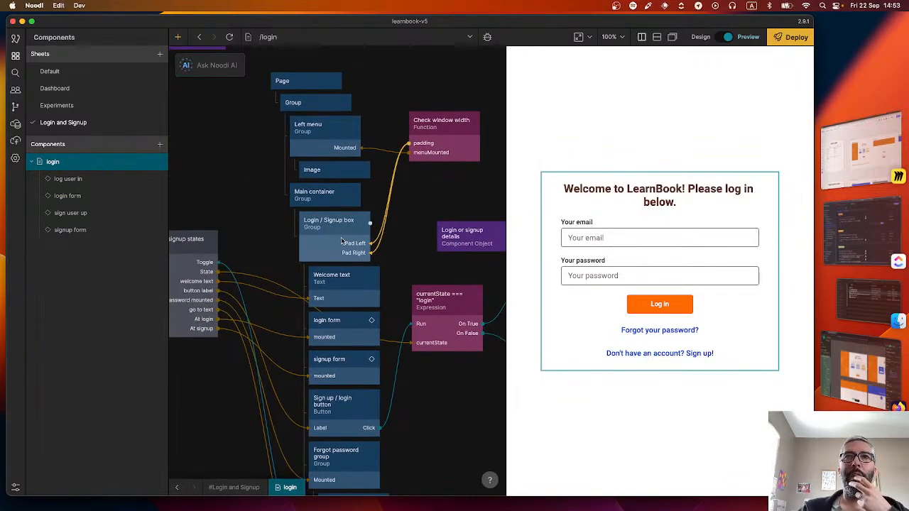
scroll(270, 218, "down", 5)
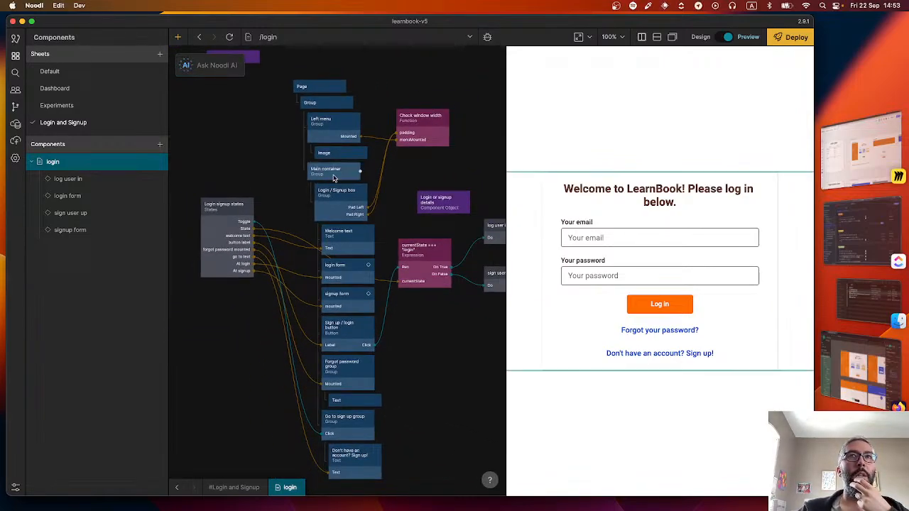
right_click(277, 183)
type("comp")
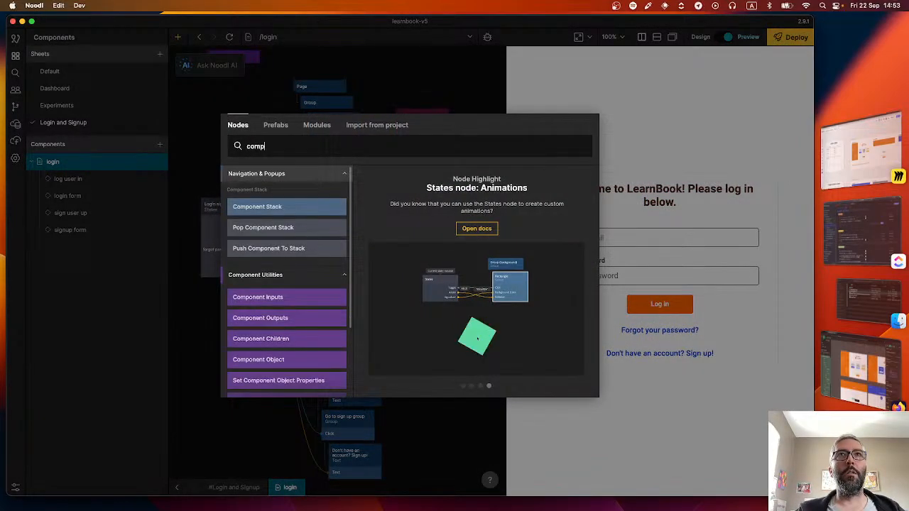
left_click(272, 213)
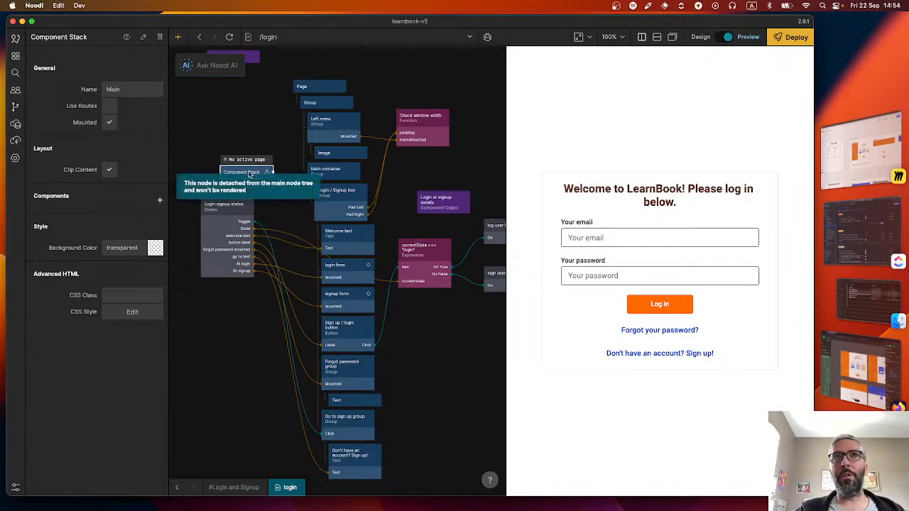
left_click_drag(251, 174, 344, 179)
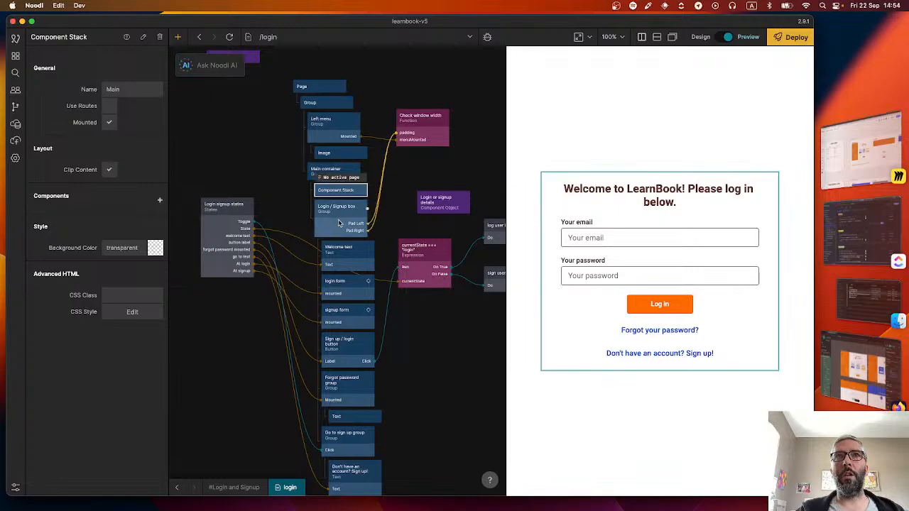
Move the Login signup states node lower on the login page's graph, beside the Welcome text and login form nodes
left_click_drag(220, 246, 233, 306)
left_click(238, 236)
scroll(271, 233, "right", 1)
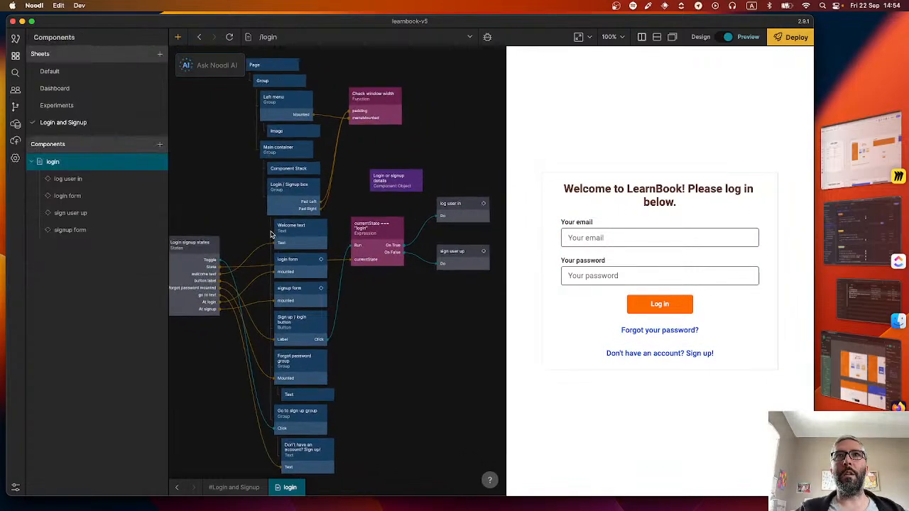
Move the Login or signup details object beneath Check window width, and cut the Login / Signup box tree with its states and logic nodes
mouse_move(395, 183)
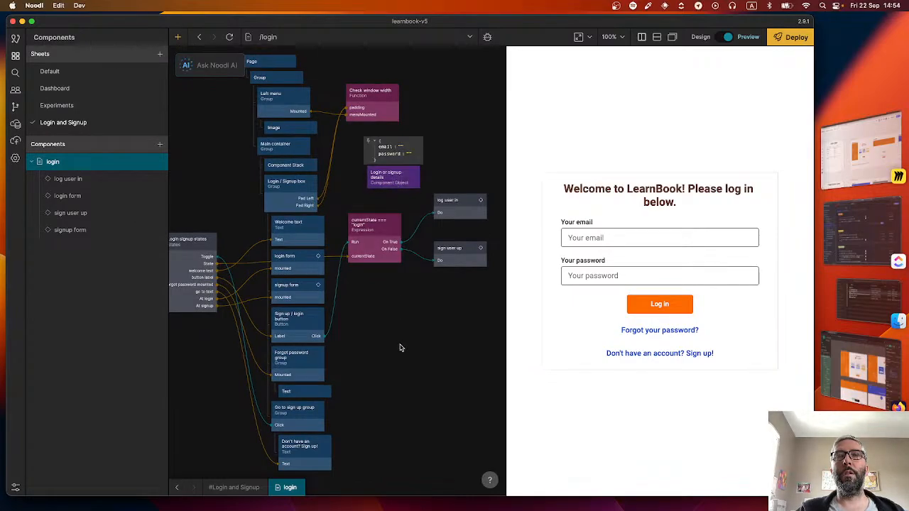
scroll(395, 183, "down", 5)
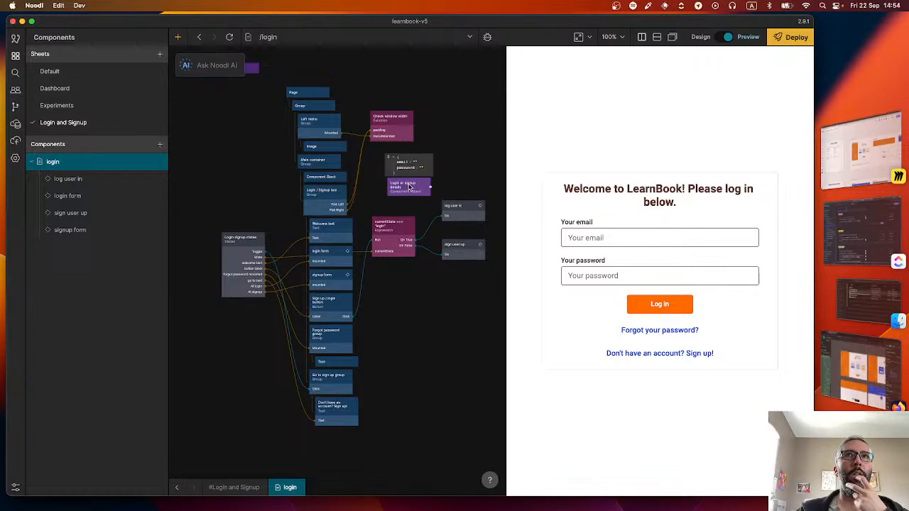
mouse_move(348, 228)
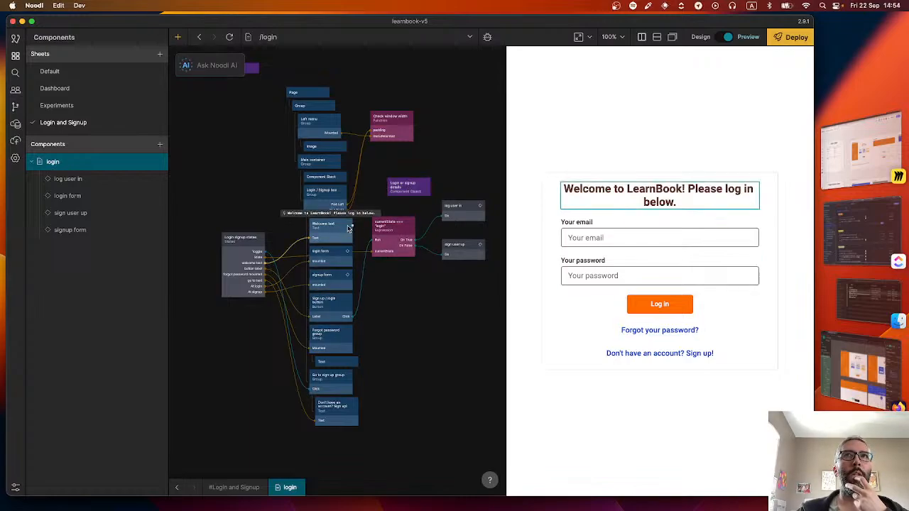
left_click_drag(411, 193, 411, 163)
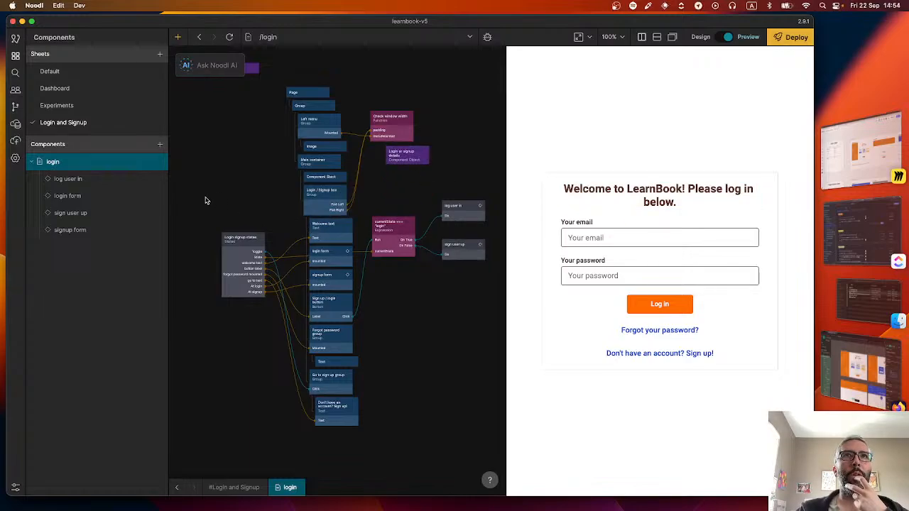
left_click_drag(220, 203, 491, 432)
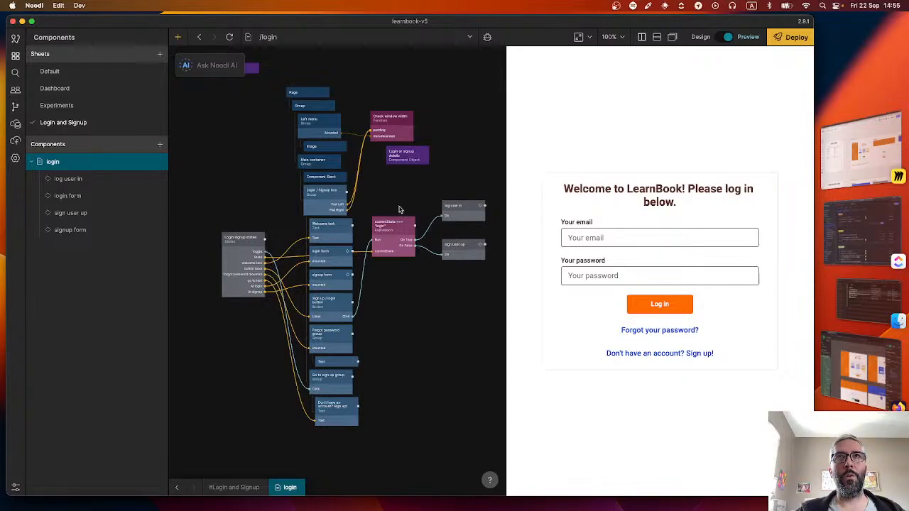
key("ctrl+x")
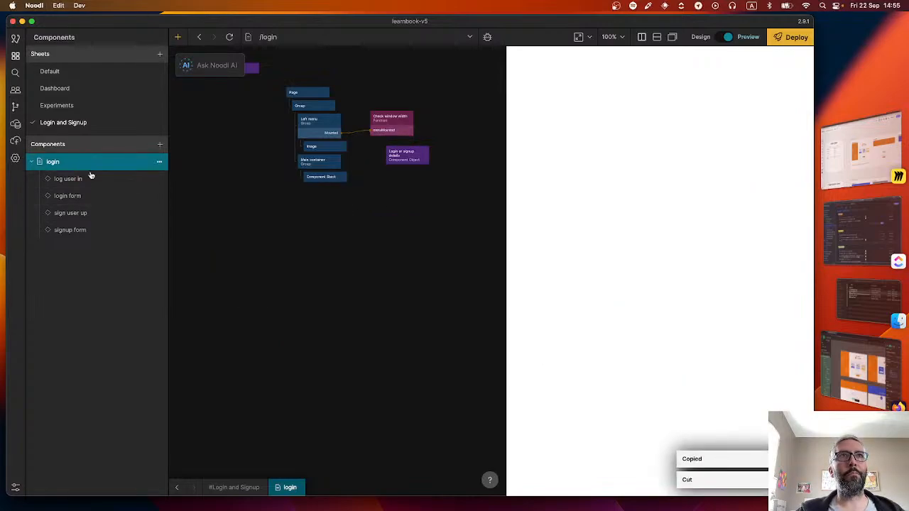
Create a visual component named "Login / signup component" under the login page
left_click(160, 163)
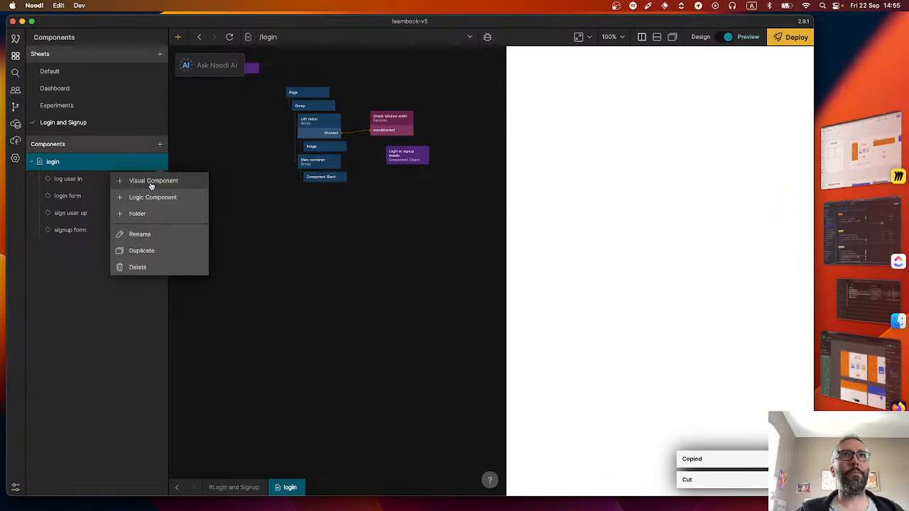
left_click(151, 182)
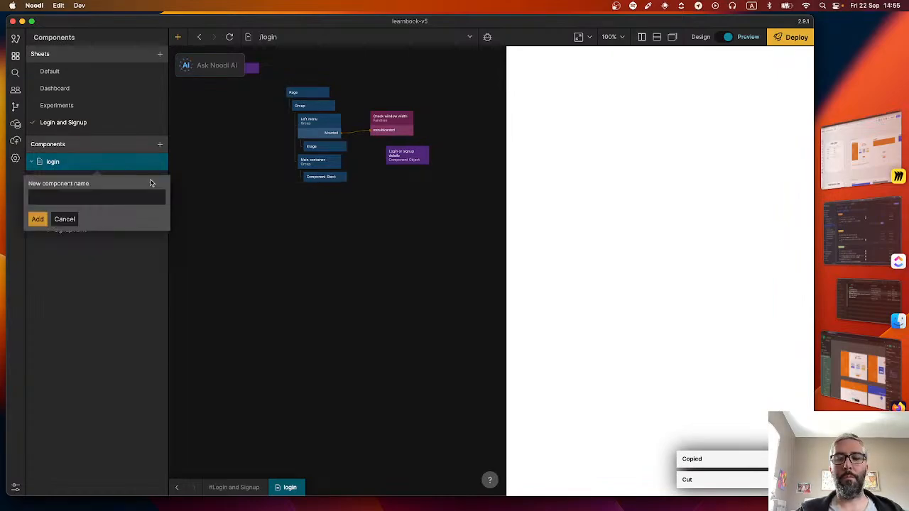
type("Main")
key("super+a")
type("Log")
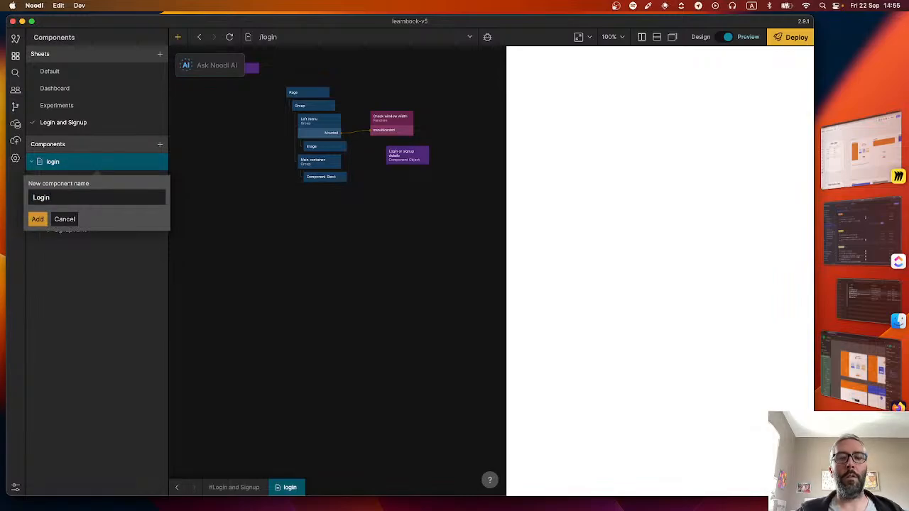
type("in / signup component")
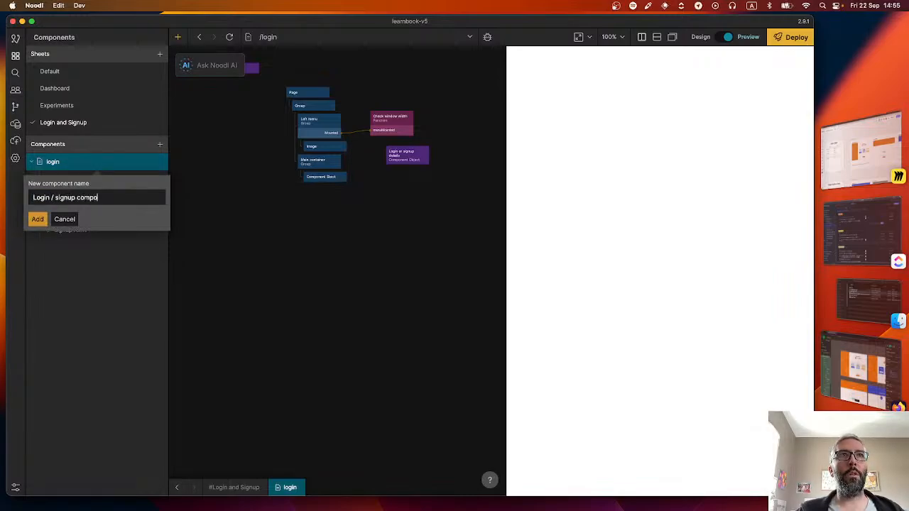
left_click(34, 221)
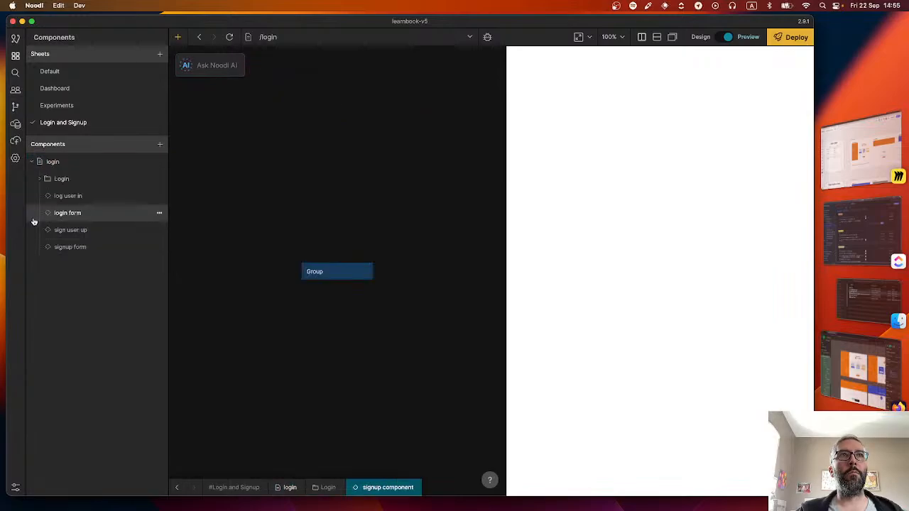
Delete the default Group from the new signup component and paste in the cut Login / Signup box nodes
left_click(337, 275)
key("BackSpace")
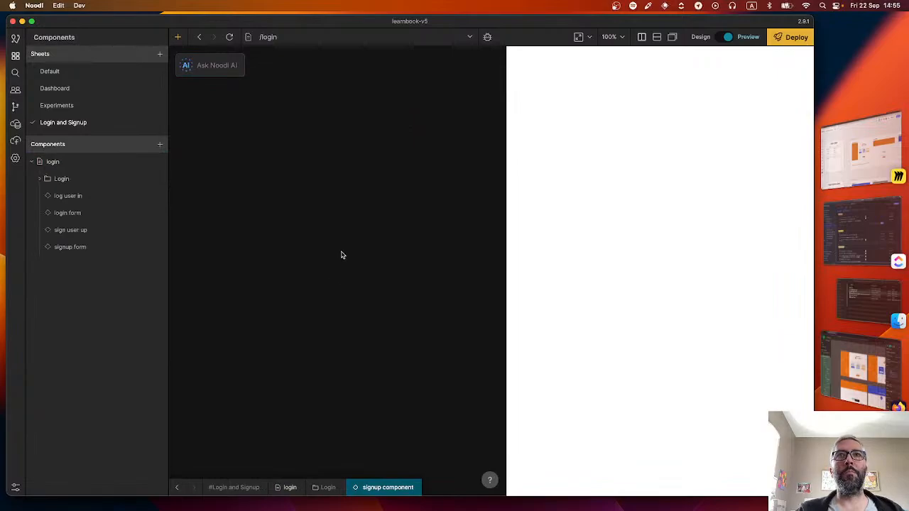
key("super+v")
scroll(358, 294, "down", 5)
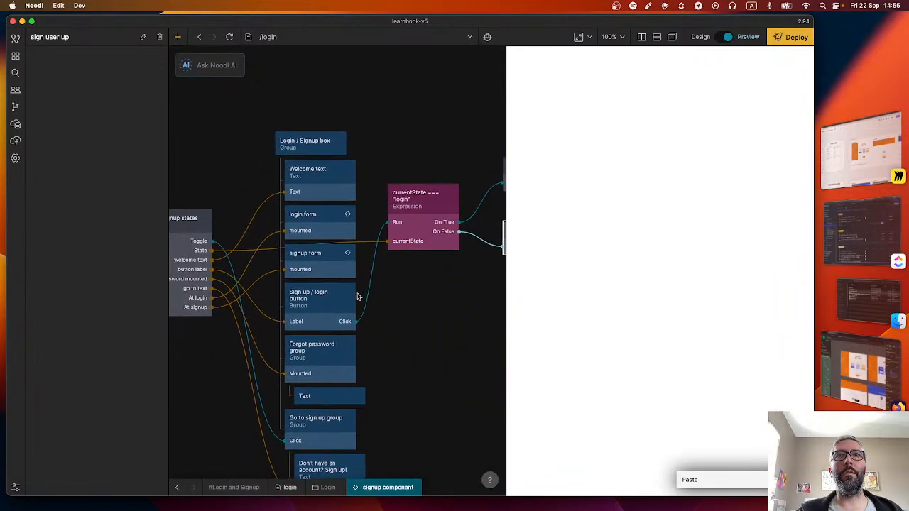
scroll(361, 297, "down", 3)
Add a Component Inputs node to the signup component
left_click(251, 224)
right_click(252, 224)
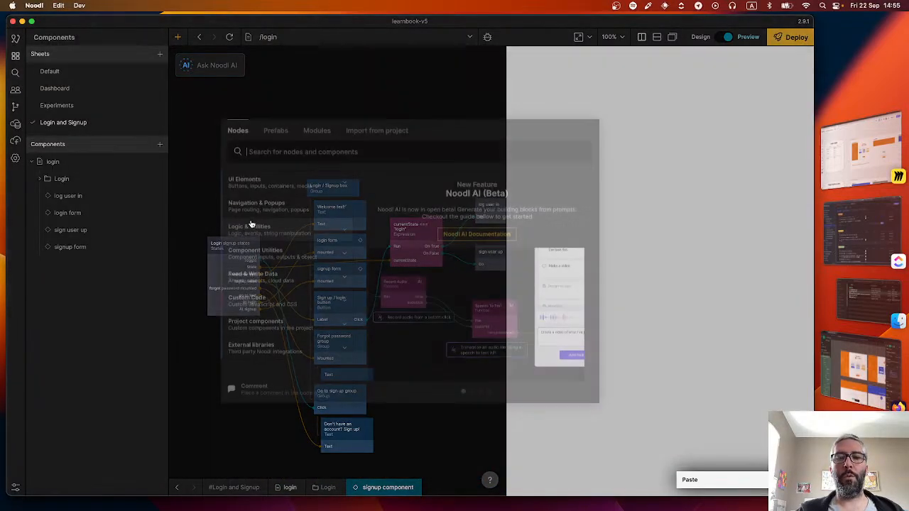
type("input")
left_click(270, 293)
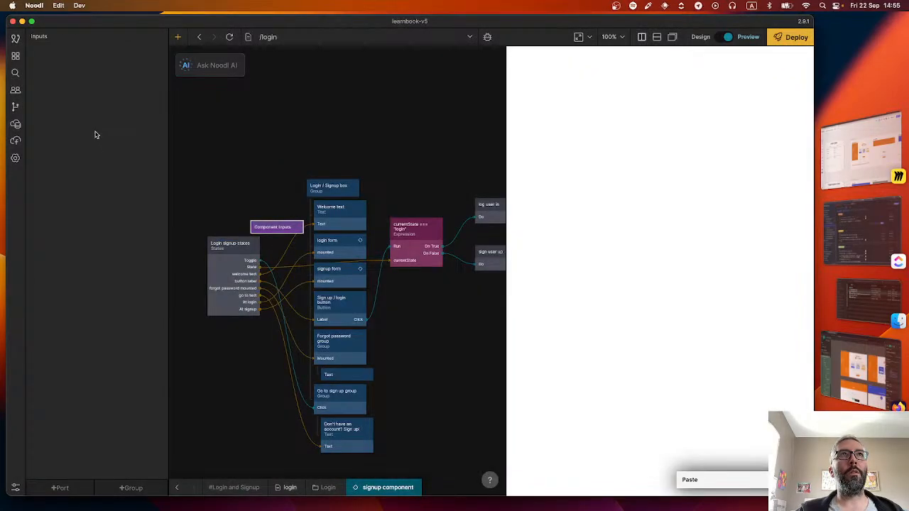
Add ports "left padding" and "right padding" to Component Inputs, and place the node above Login signup states
left_click(62, 489)
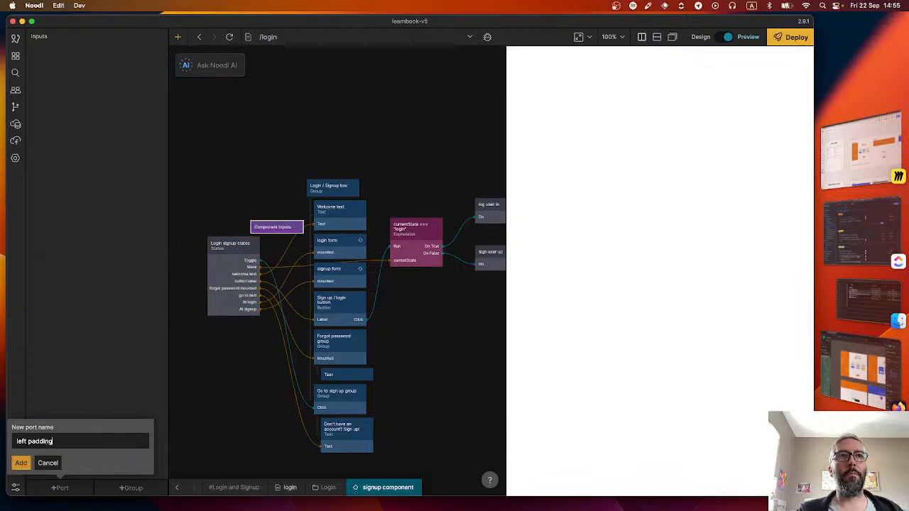
left_click(22, 463)
left_click(62, 489)
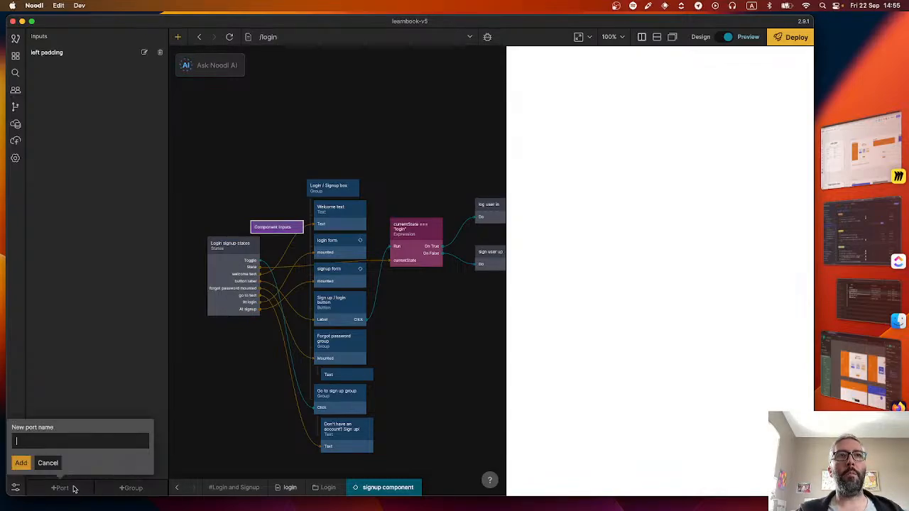
type("right padding")
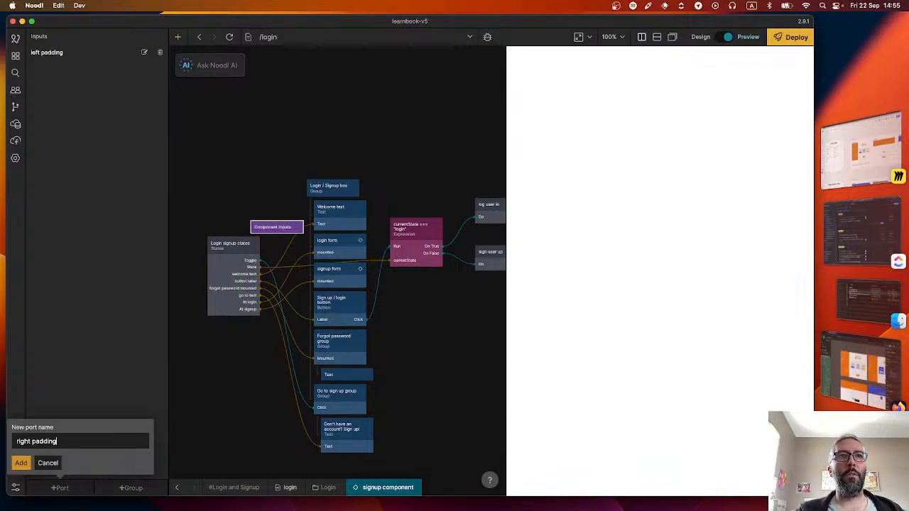
left_click(21, 463)
left_click_drag(263, 226, 221, 200)
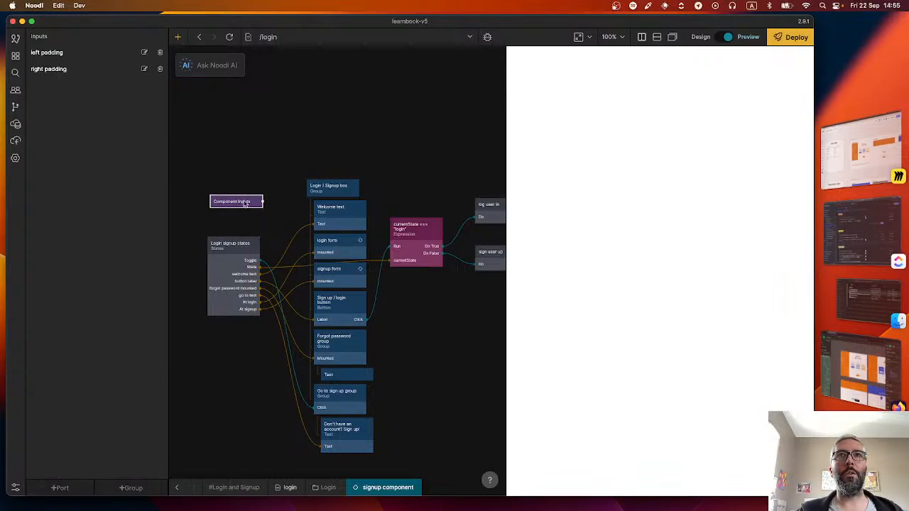
Connect the left padding output of Component Inputs to the Pad Left input of the Login / Signup box group
left_click(319, 188)
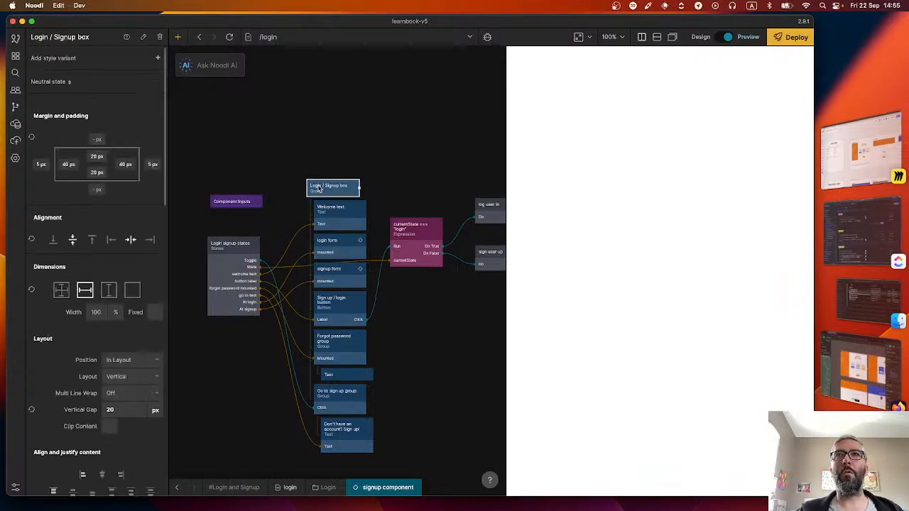
left_click_drag(264, 202, 328, 188)
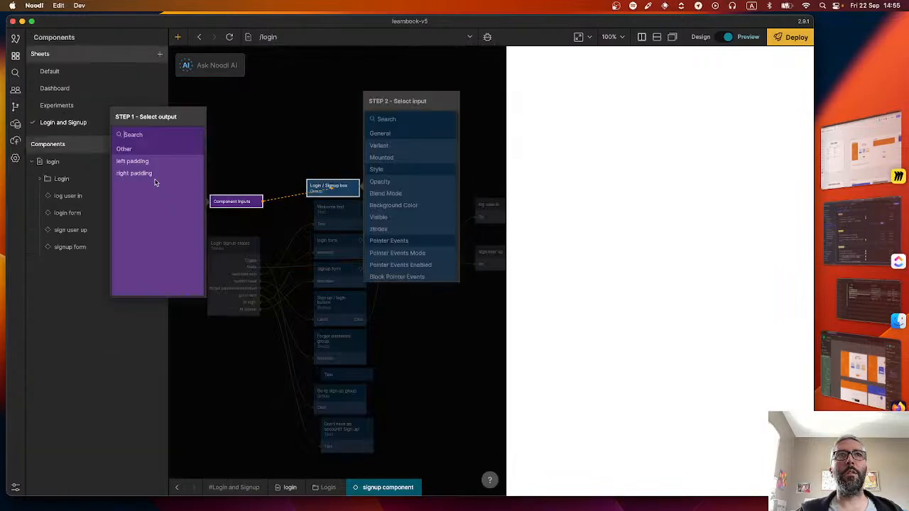
left_click(148, 162)
scroll(389, 249, "down", 10)
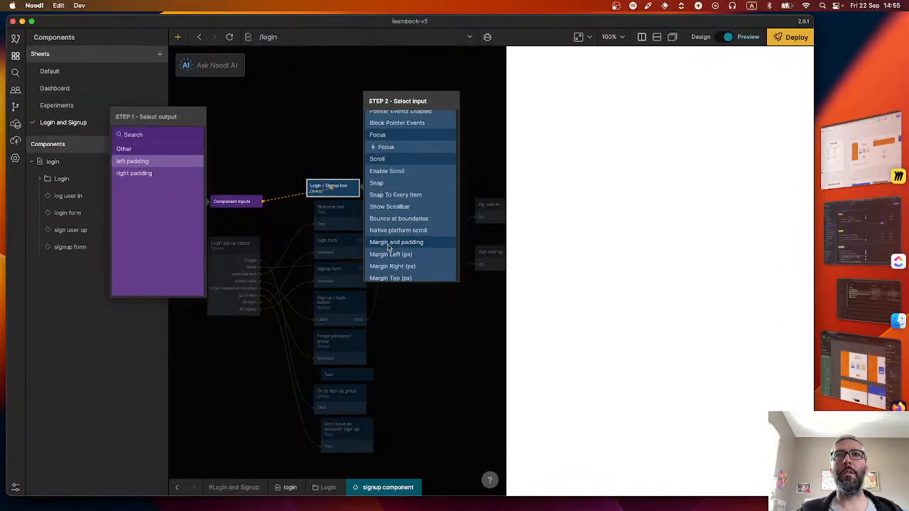
scroll(398, 252, "down", 2)
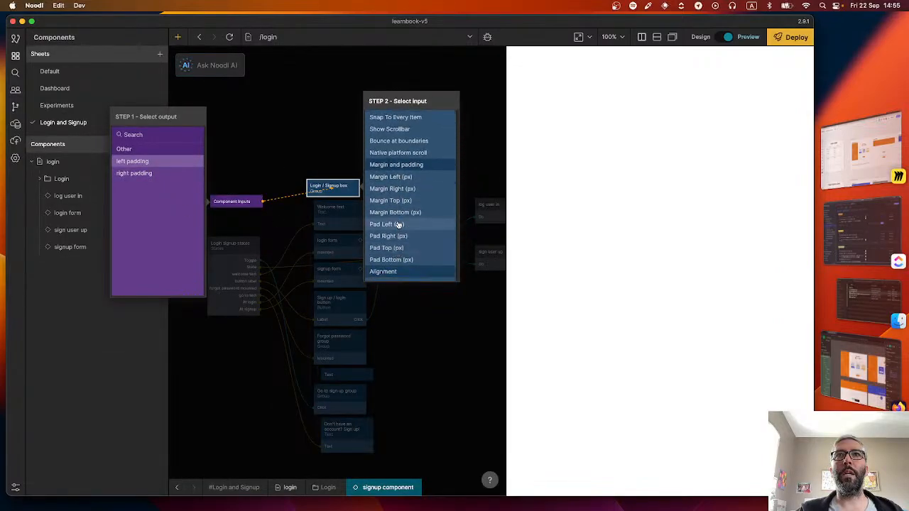
left_click(397, 225)
Connect the right padding output to the Login / Signup box's Pad Right input, and return to the login page
left_click(150, 173)
scroll(420, 237, "down", 5)
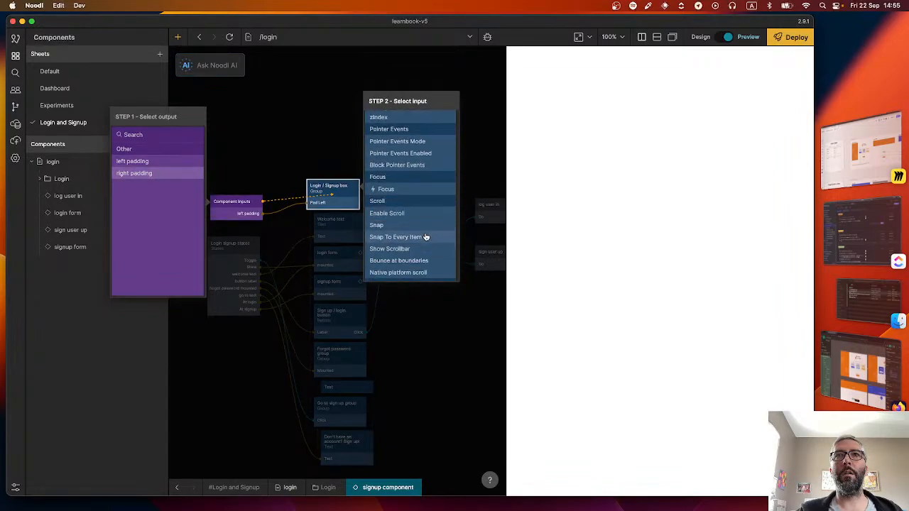
scroll(425, 237, "down", 2)
left_click(411, 236)
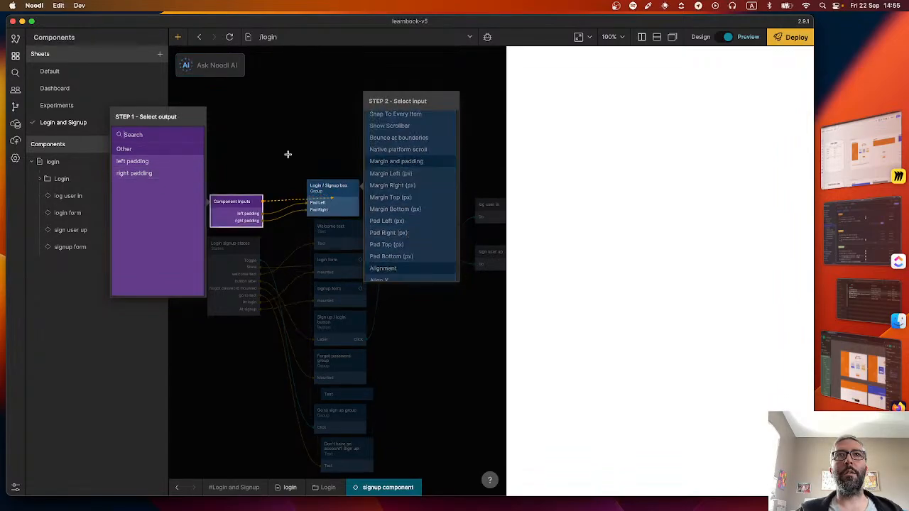
left_click(288, 154)
left_click(177, 488)
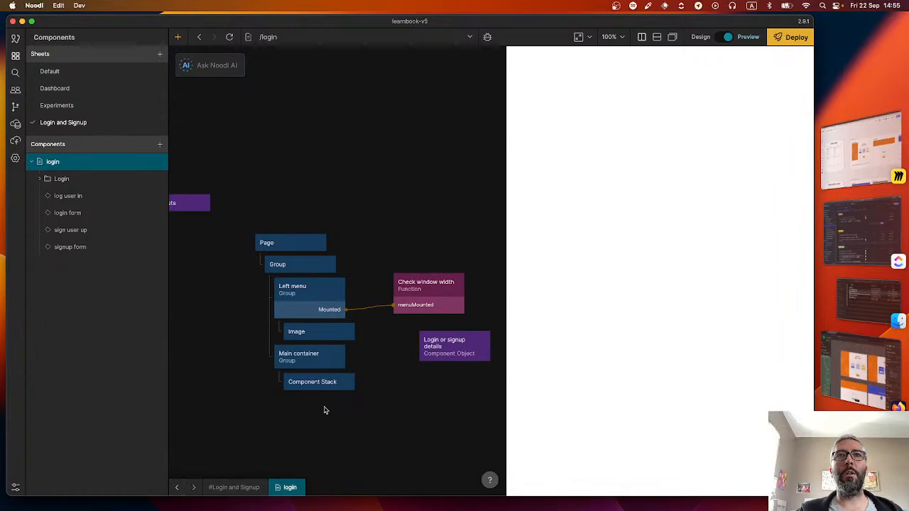
Rename the signup component to "login and signup component" and move it out of the Login folder, directly under the login page
scroll(325, 410, "down", 5)
scroll(332, 339, "down", 3)
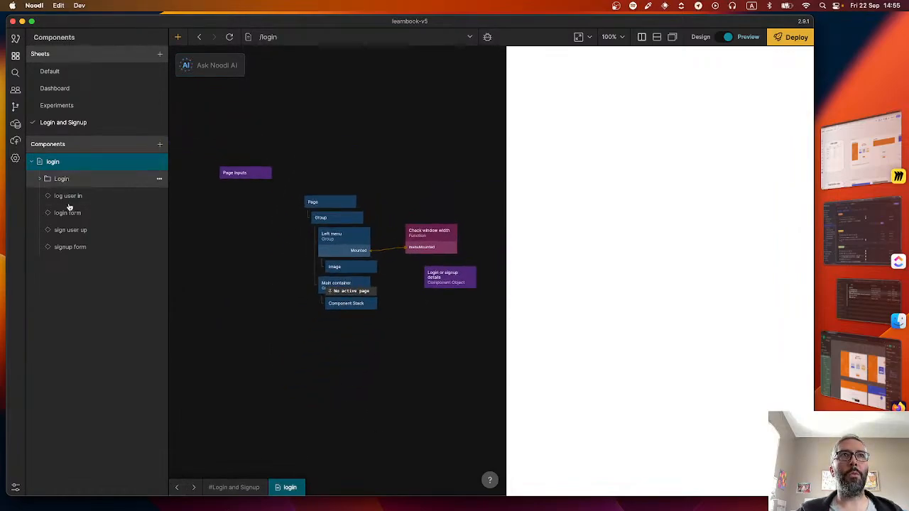
left_click(40, 179)
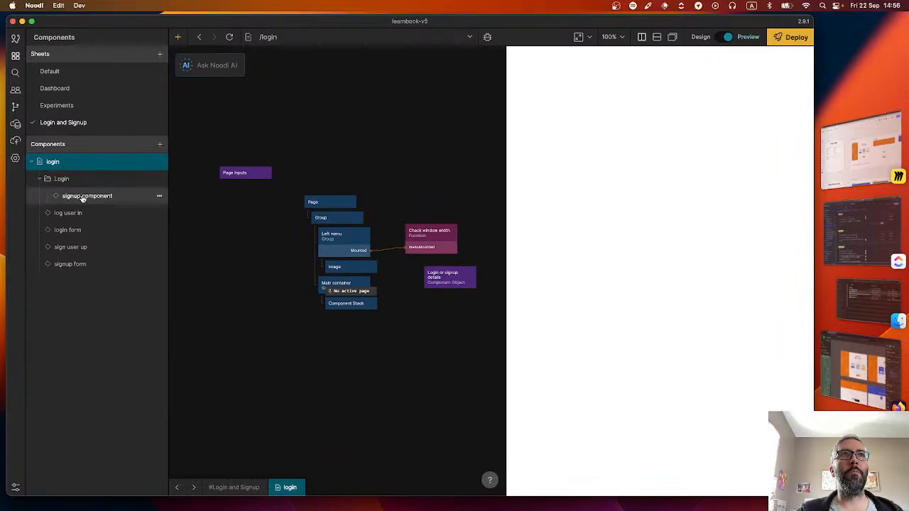
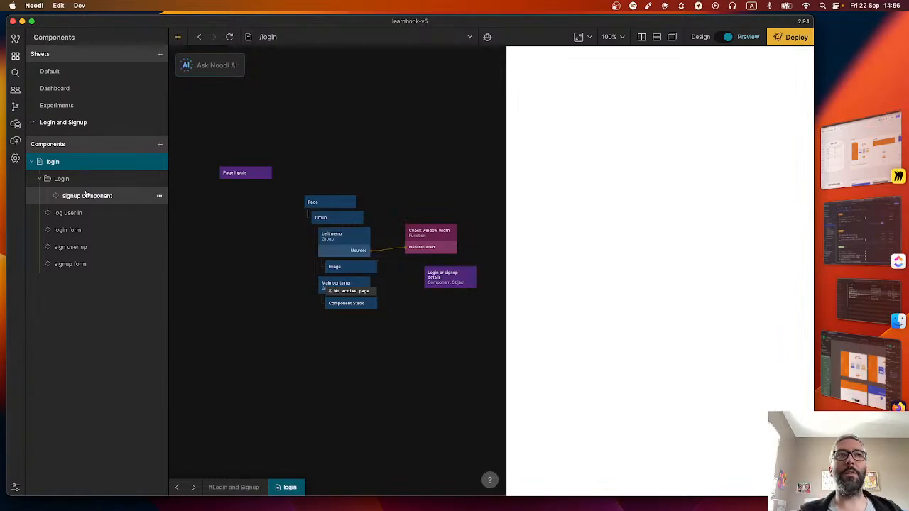
left_click(159, 196)
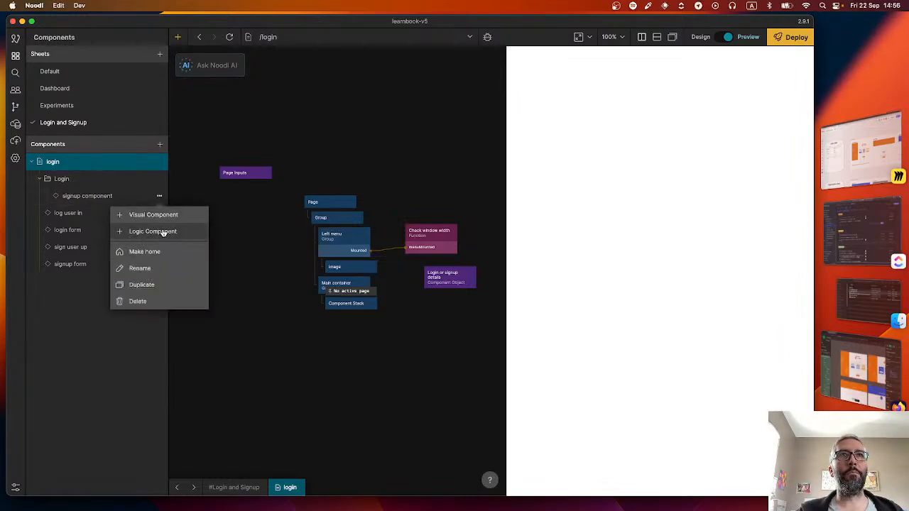
left_click(146, 269)
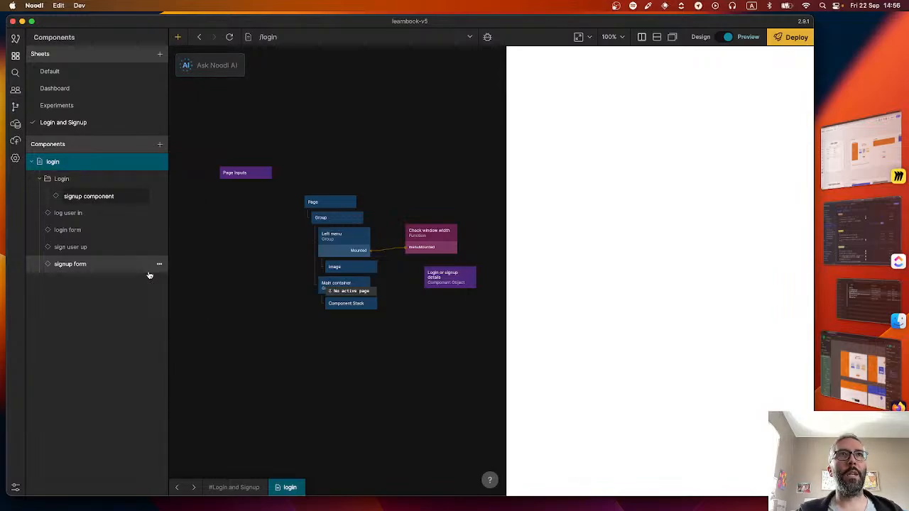
left_click(63, 196)
type("login and")
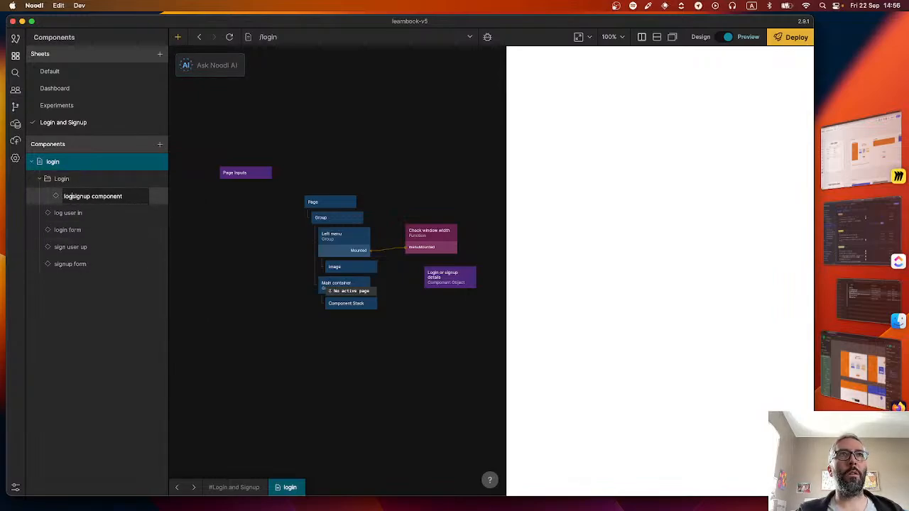
key("Return")
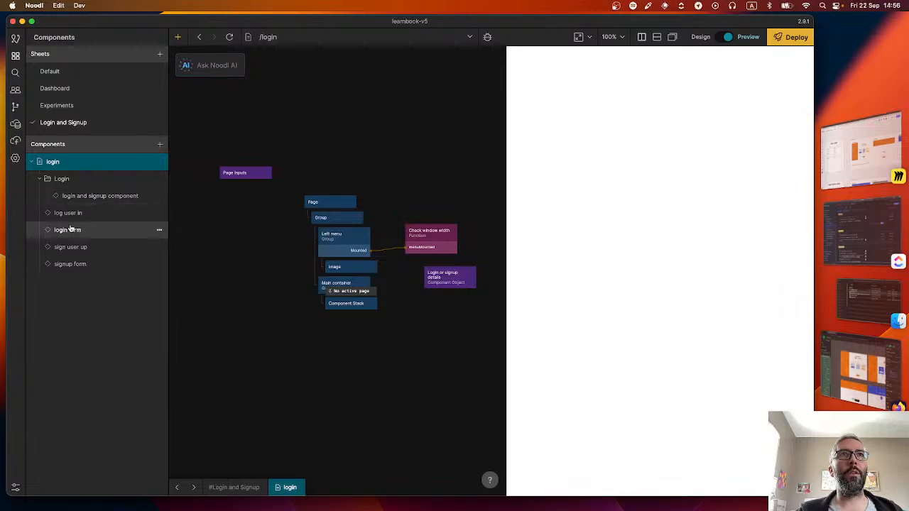
left_click_drag(60, 173, 87, 178)
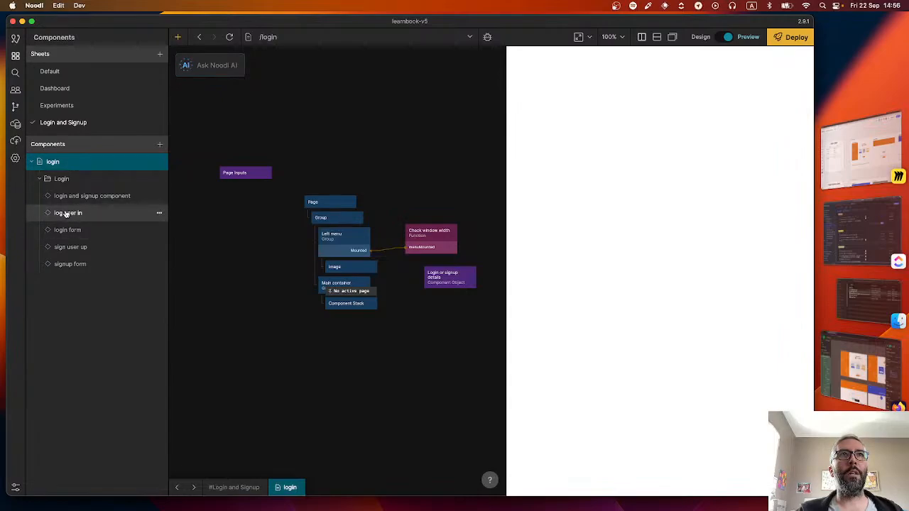
Rename the Login folder to "Login components" and try to duplicate it
left_click(160, 180)
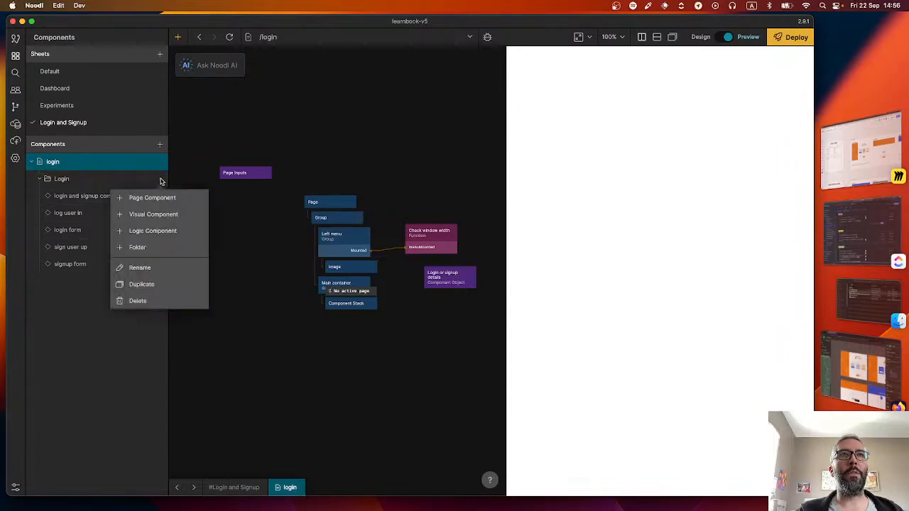
left_click(90, 183)
left_click(159, 179)
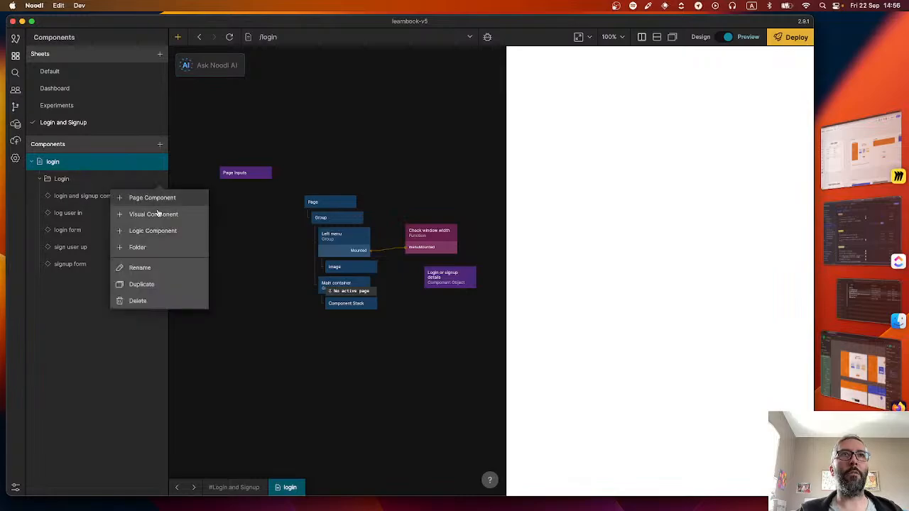
left_click(79, 183)
left_click(161, 181)
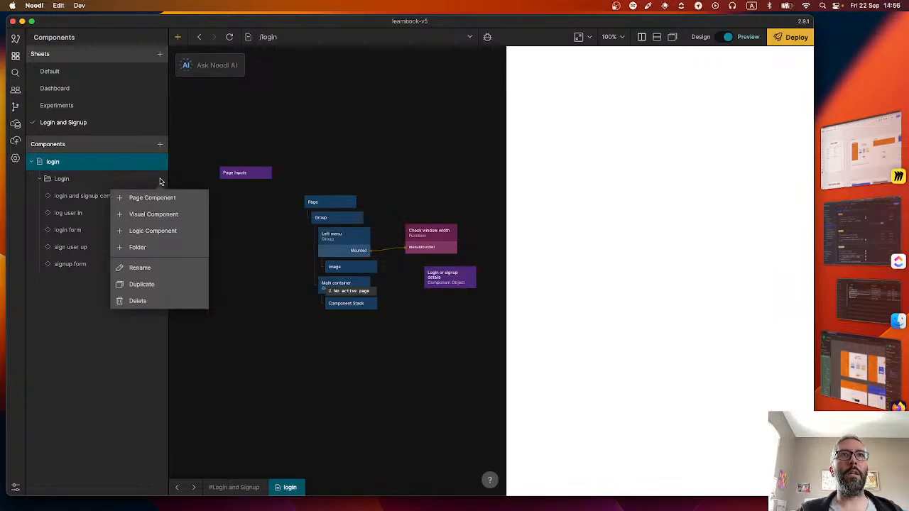
left_click(154, 268)
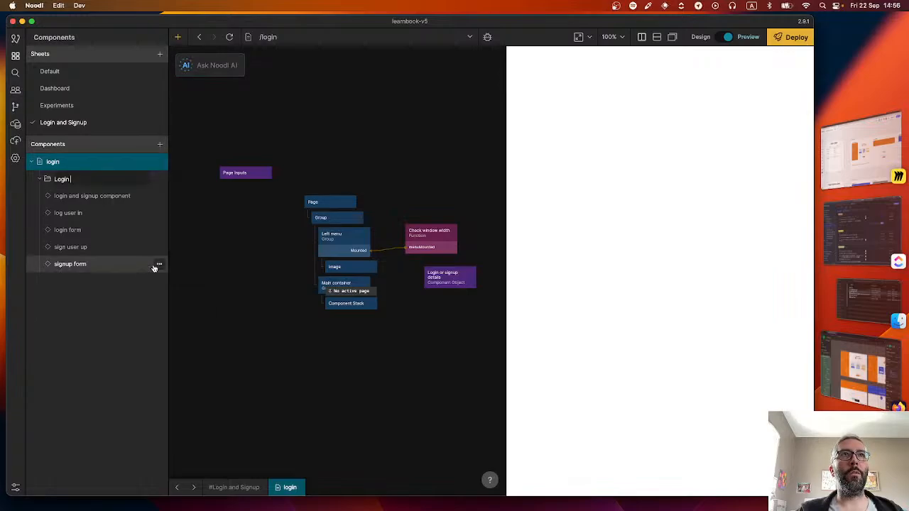
key("Return")
type("component")
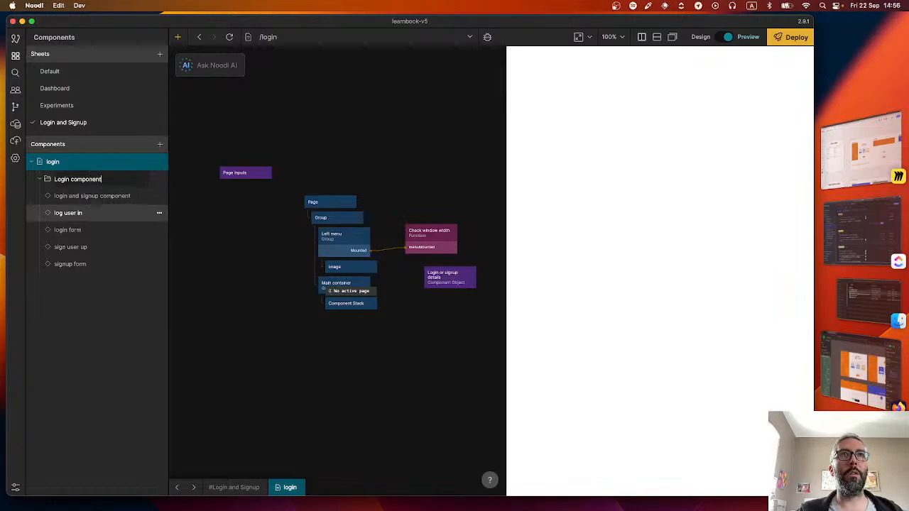
type("s")
key("Return")
left_click(159, 179)
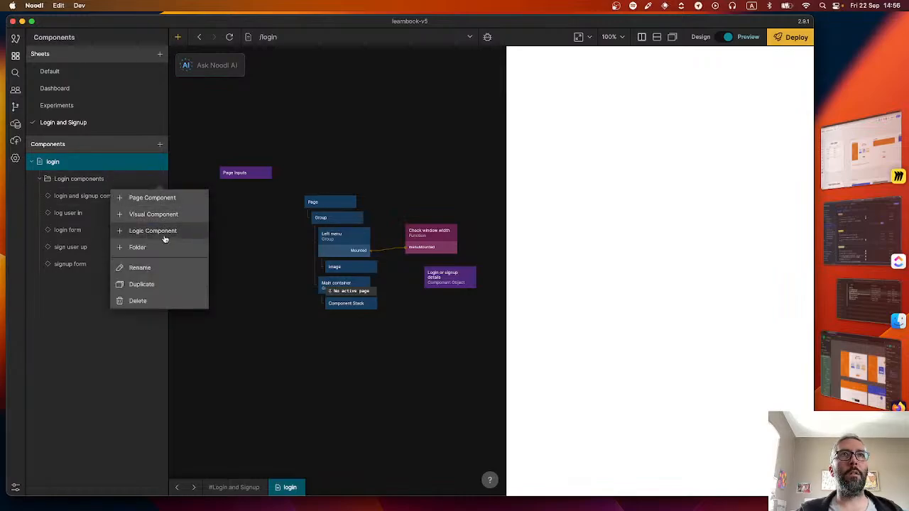
left_click(148, 287)
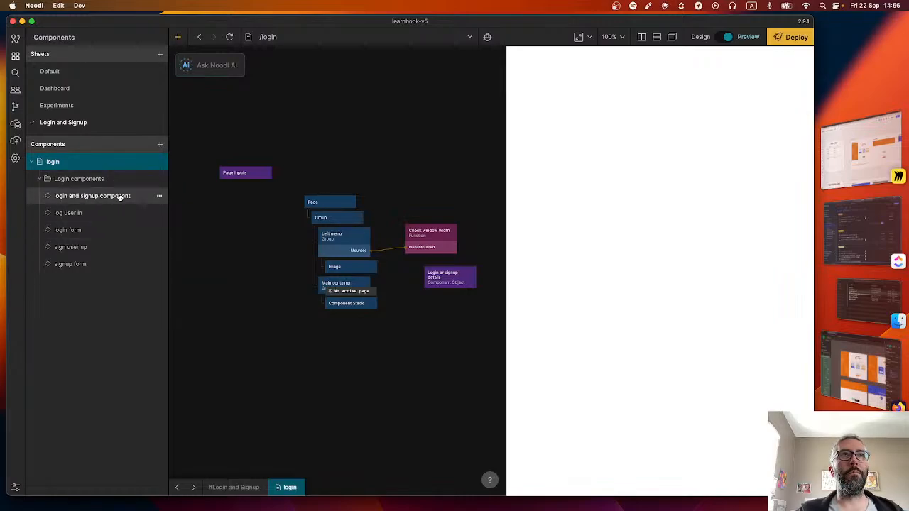
Add a folder named "Signup components" to the sheet and try to move it under the login page
left_click(160, 144)
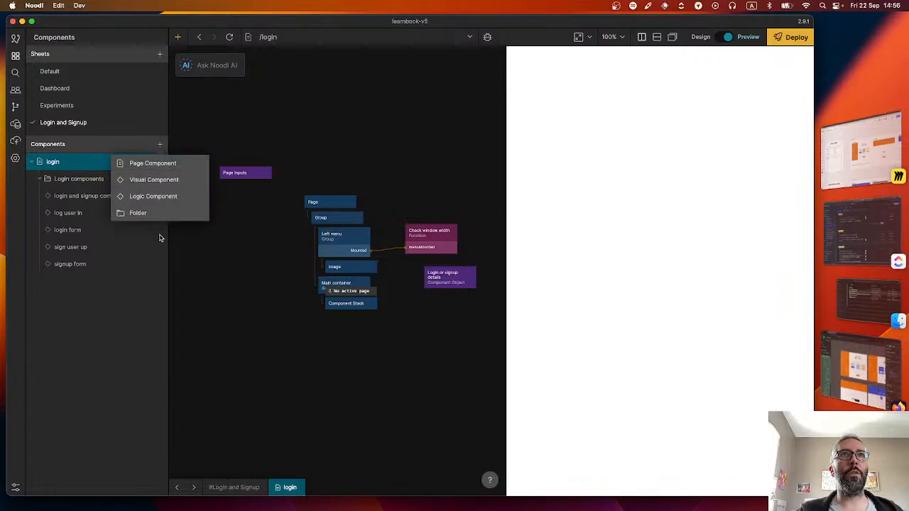
left_click(138, 212)
type("Sign")
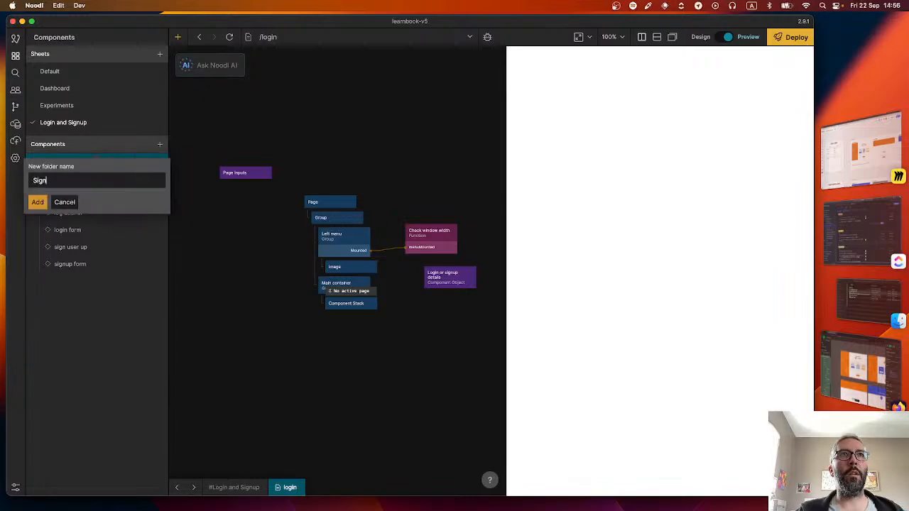
type("up components")
key("Return")
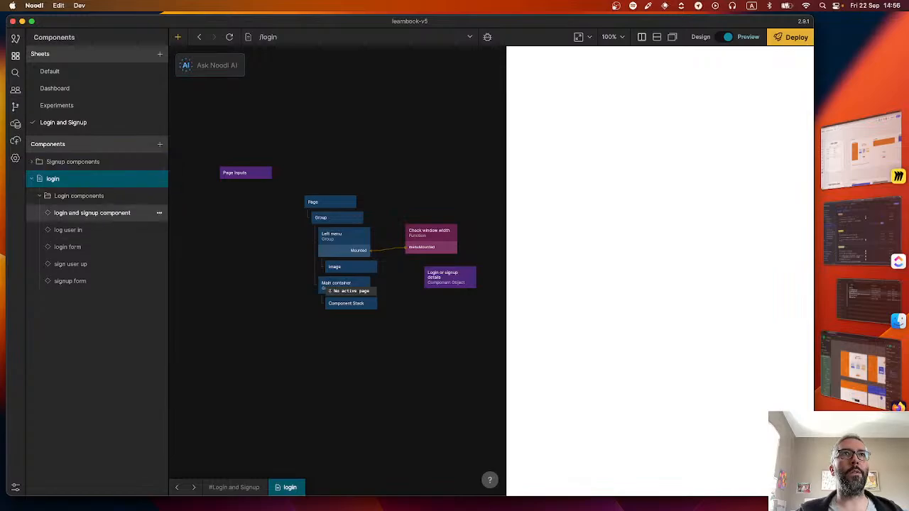
left_click_drag(82, 165, 134, 197)
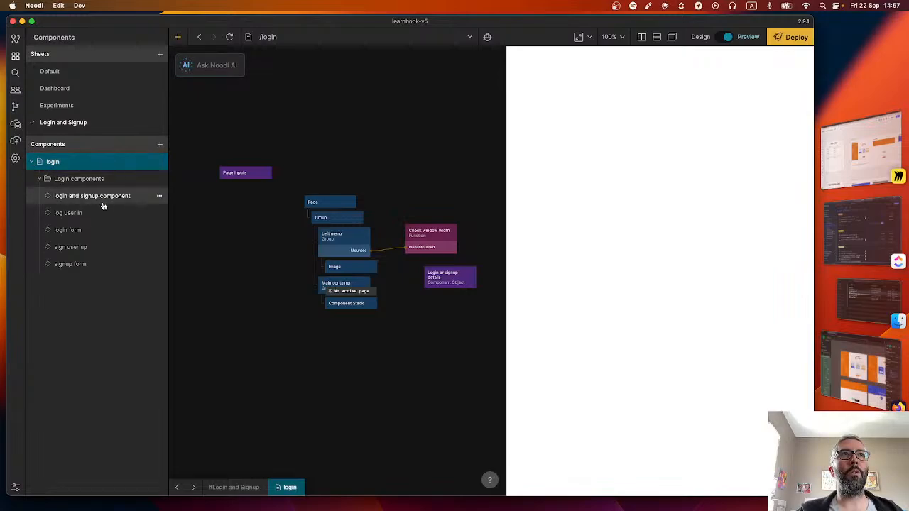
Exit the project and reopen learnbook-v5 from the project list
left_click(17, 41)
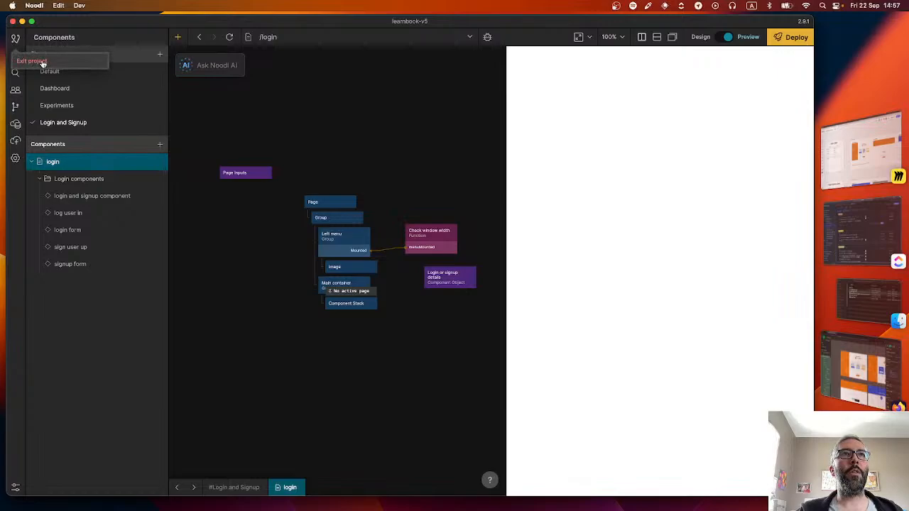
left_click(42, 62)
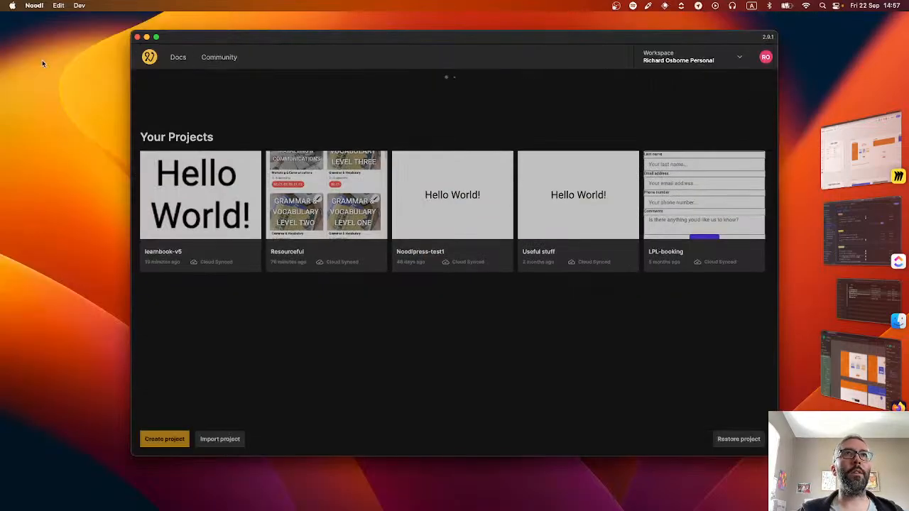
scroll(190, 263, "down", 5)
left_click(184, 238)
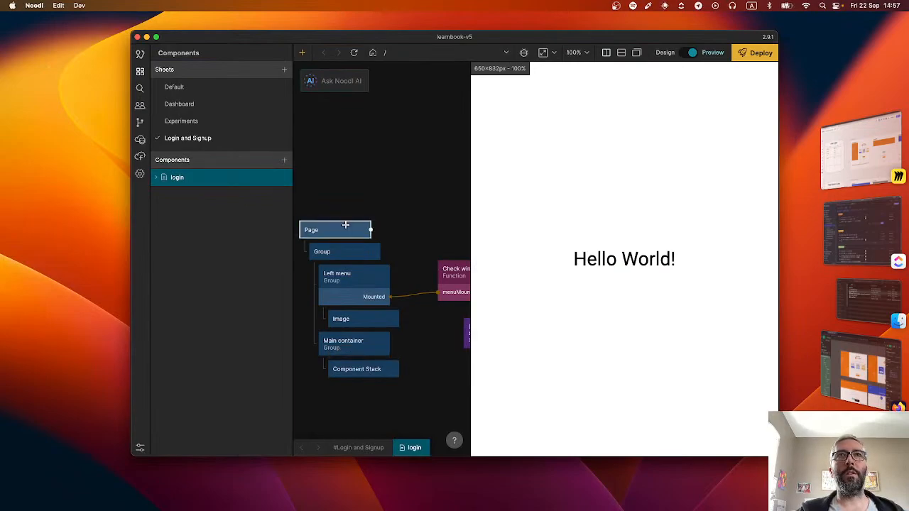
Open the login and signup component from the login page and switch the preview to the /login route
left_click(156, 178)
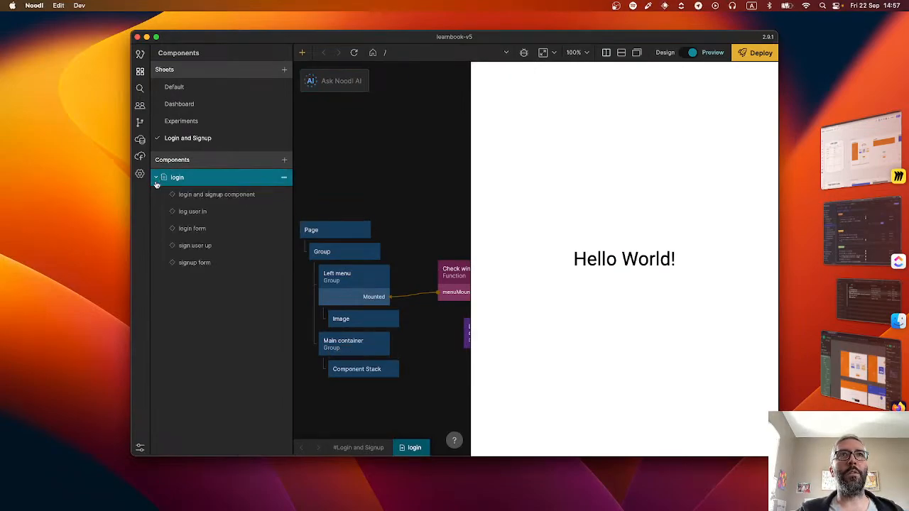
left_click(211, 196)
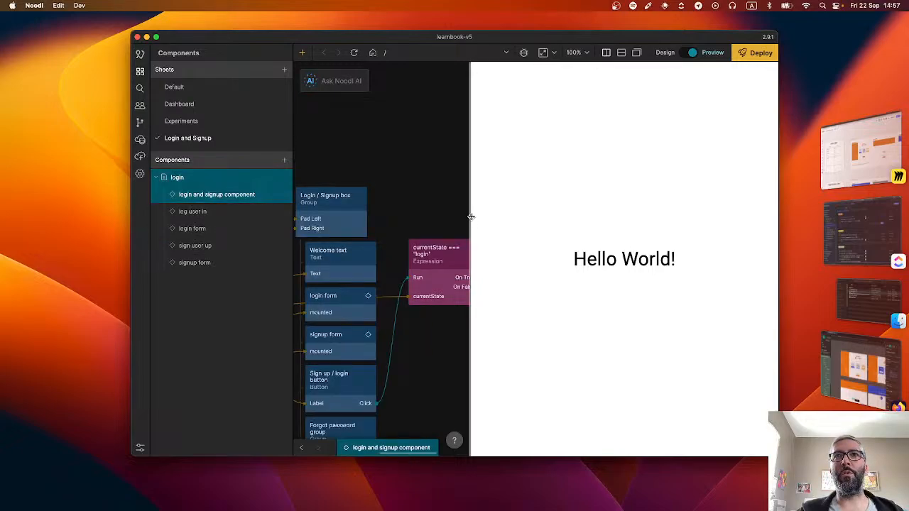
left_click_drag(470, 219, 625, 223)
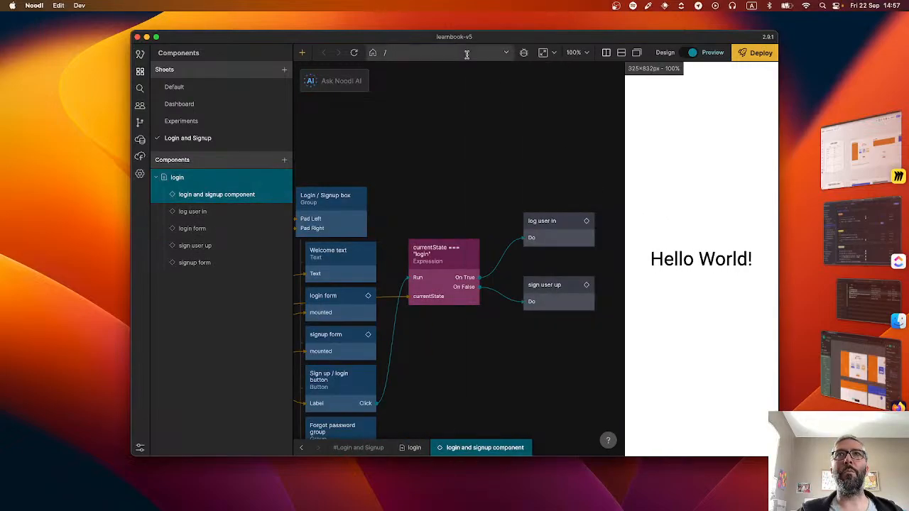
left_click(430, 52)
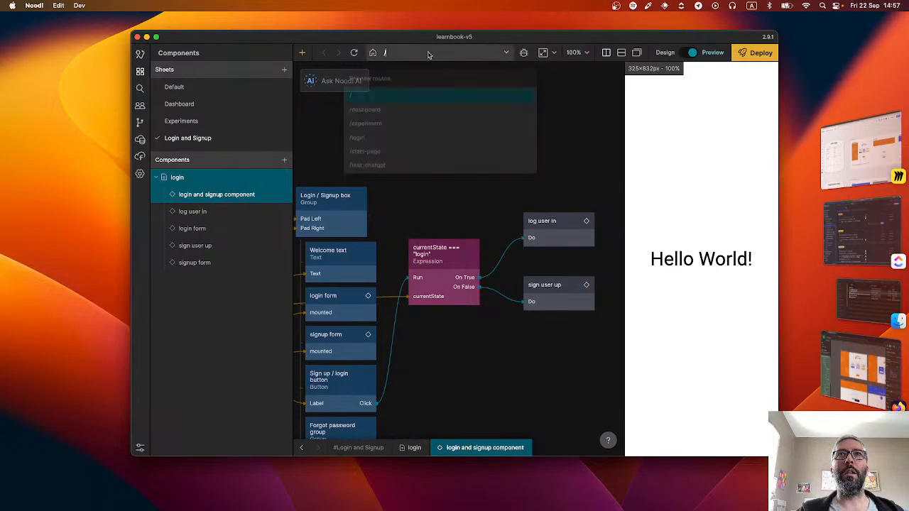
left_click(388, 135)
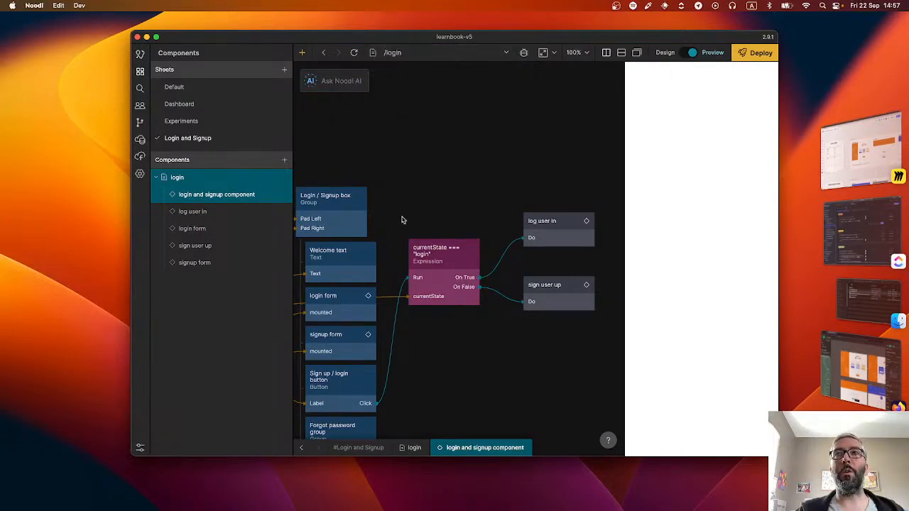
left_click_drag(626, 193, 552, 178)
scroll(444, 234, "down", 3)
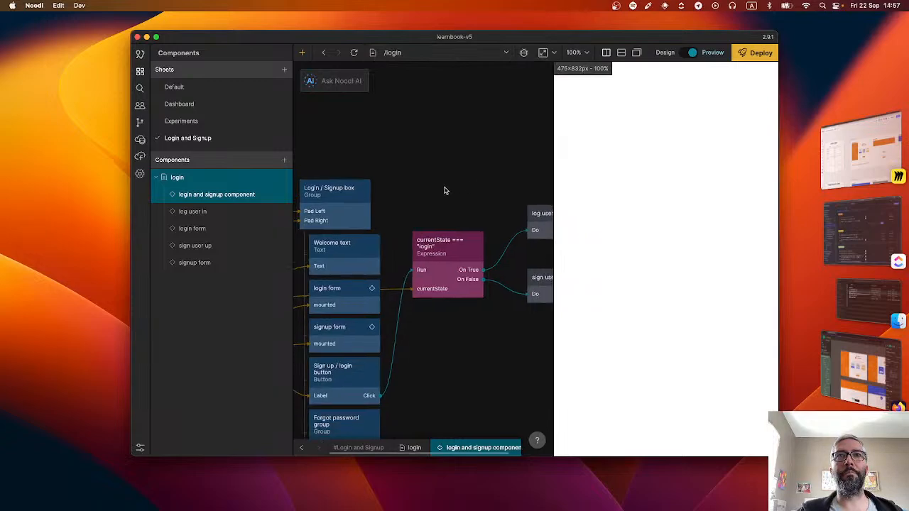
scroll(437, 284, "down", 5)
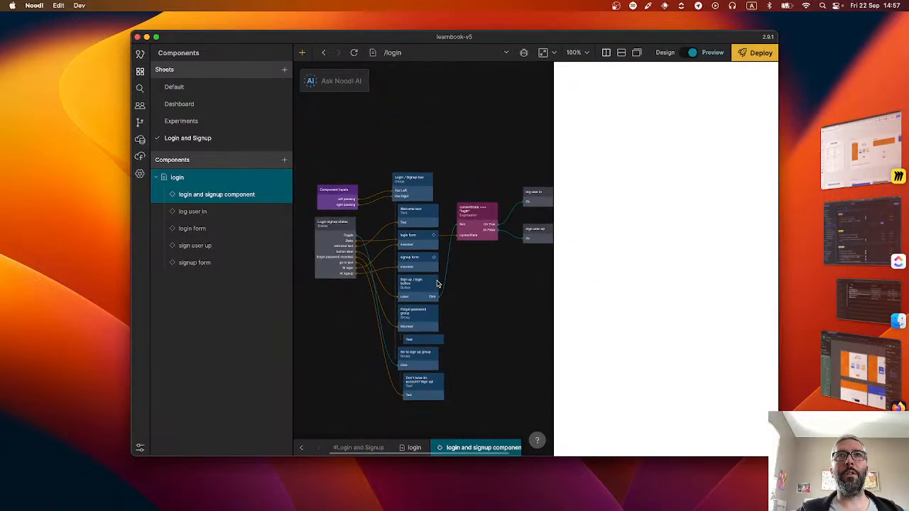
Create a folder named "Login components" inside the login page
left_click(285, 180)
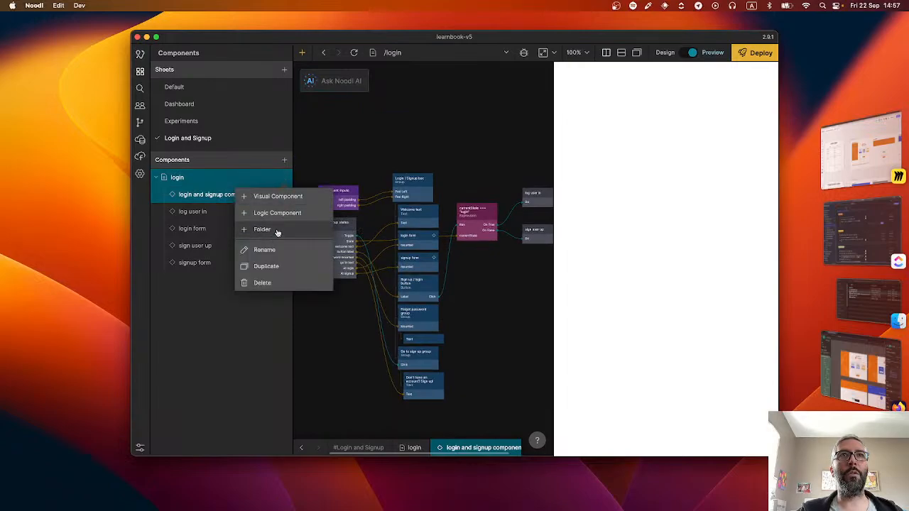
left_click(277, 231)
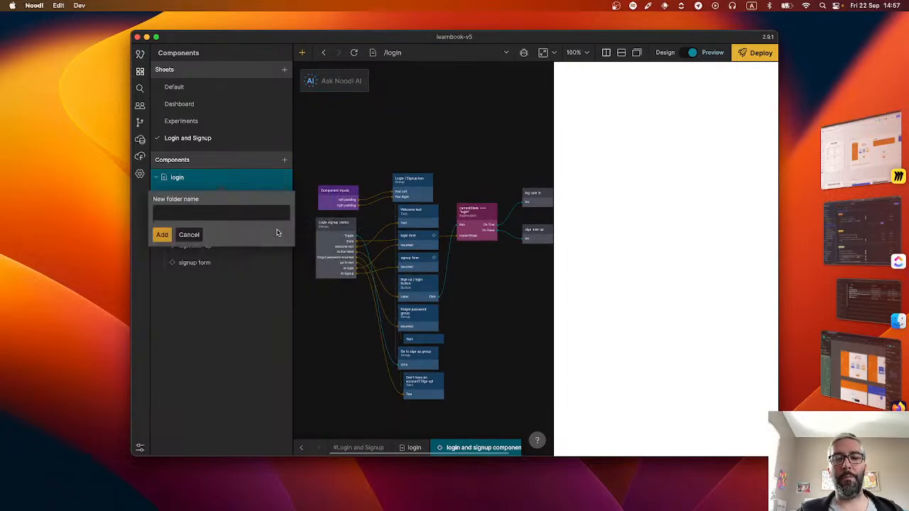
type("Login components")
key("Return")
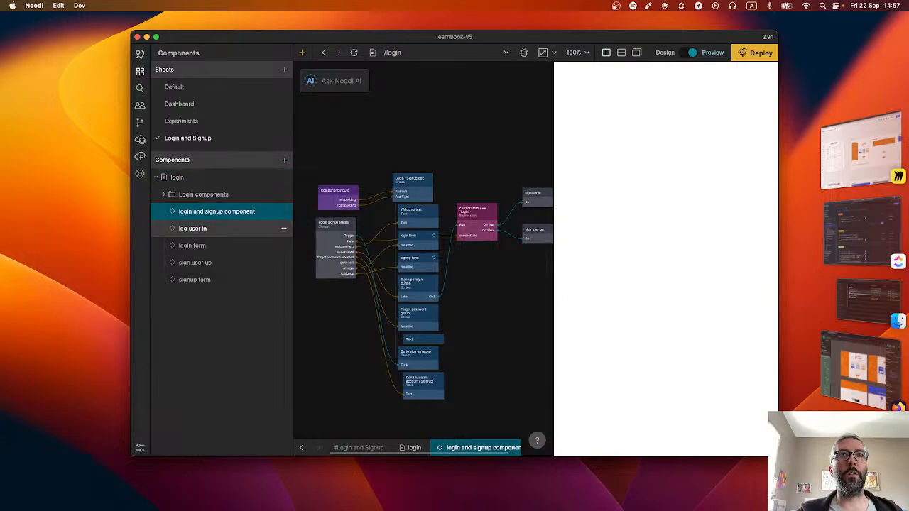
Create a second folder named "Signup components" inside the login page
left_click(284, 178)
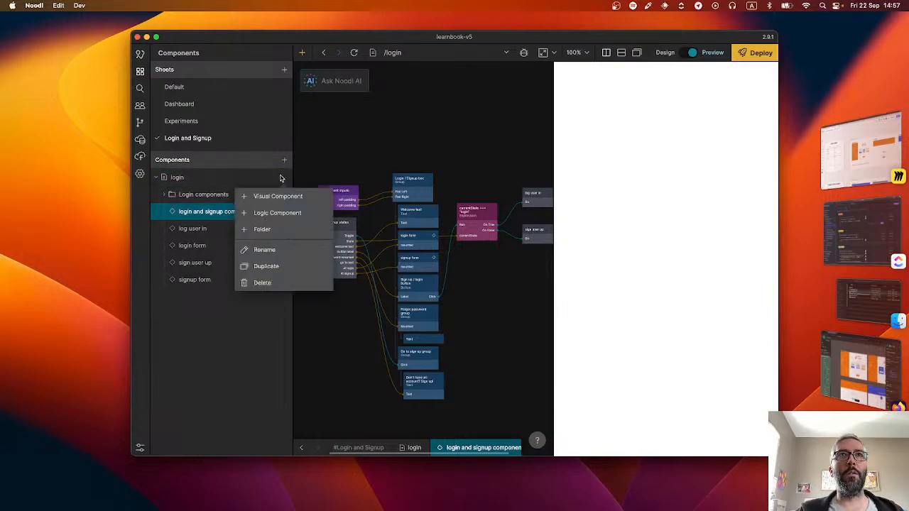
left_click(262, 230)
type("Signup comp")
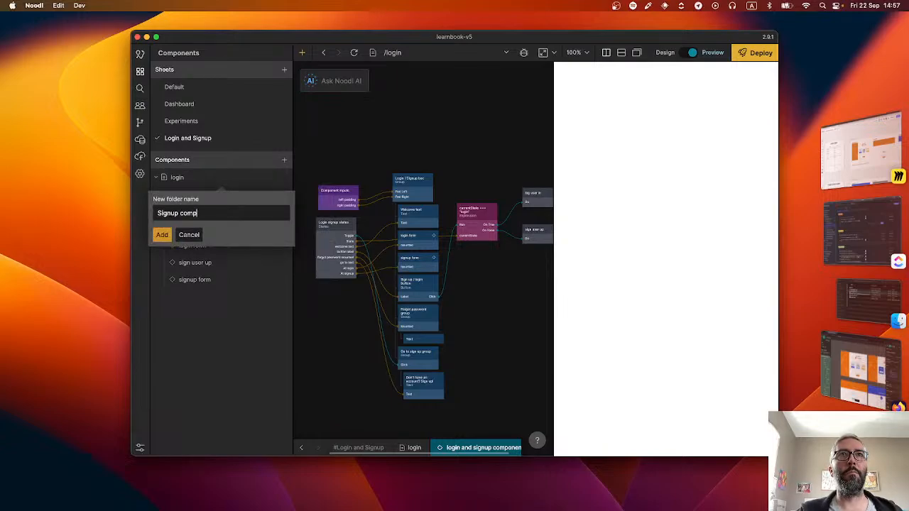
type("onents")
key("Return")
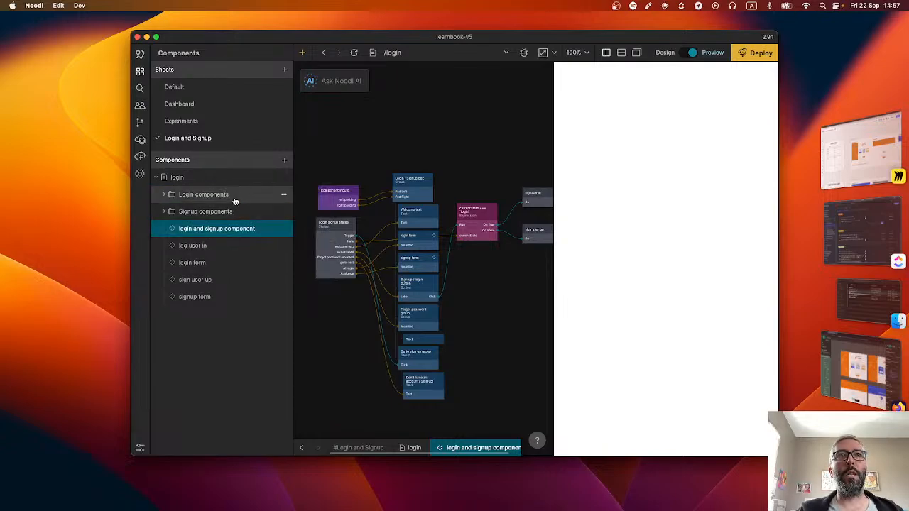
Create a third folder named "Signup steps" inside the login page
left_click(284, 179)
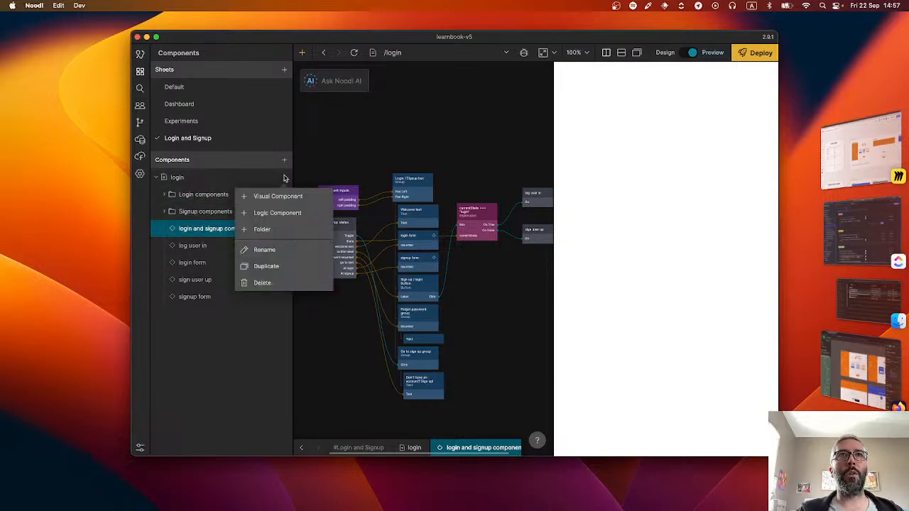
left_click(274, 229)
type("Login")
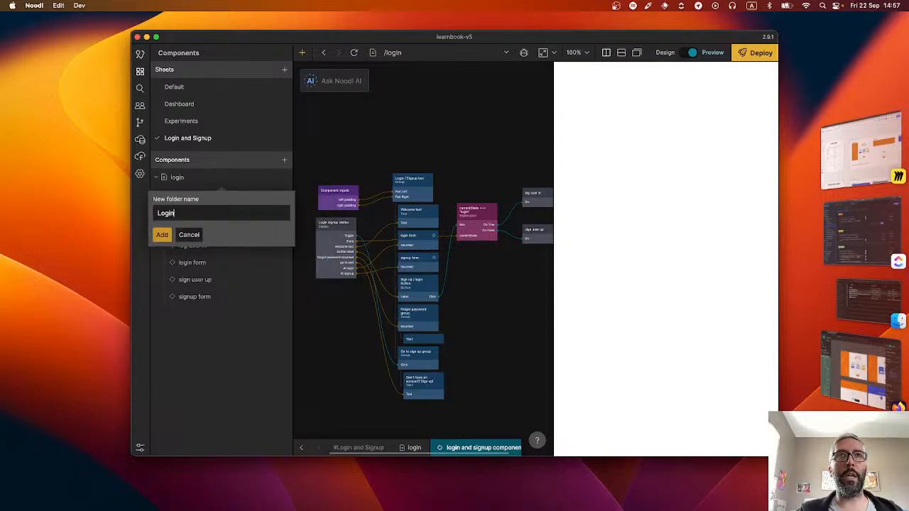
key("super+a")
type("Signup ste")
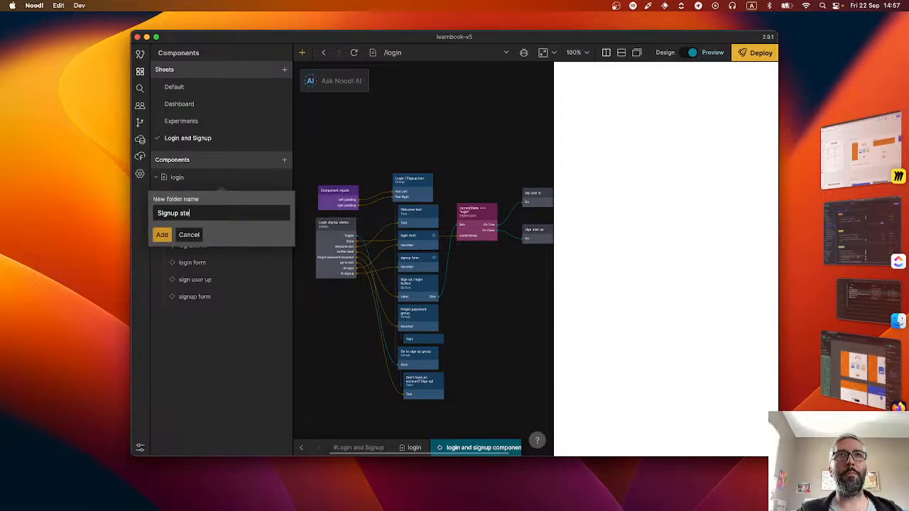
type("ps")
key("Return")
Sort the login page's loose components into its folders, keeping the login and signup component in Signup steps, and open that component
mouse_move(239, 247)
left_mouse_down()
mouse_move(212, 235)
mouse_move(244, 234)
left_mouse_up()
left_click_drag(178, 246, 213, 201)
left_click_drag(203, 246, 211, 218)
left_click(164, 228)
left_click(223, 245)
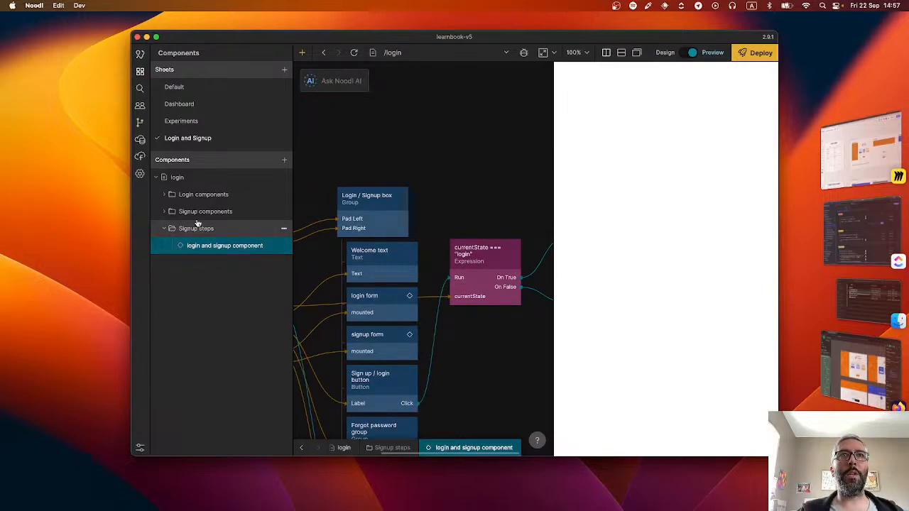
Add a Push Component To Stack node to the login page, placed beside the Main container's Component Stack
left_click(190, 179)
scroll(429, 303, "down", 2)
scroll(428, 303, "left", 2)
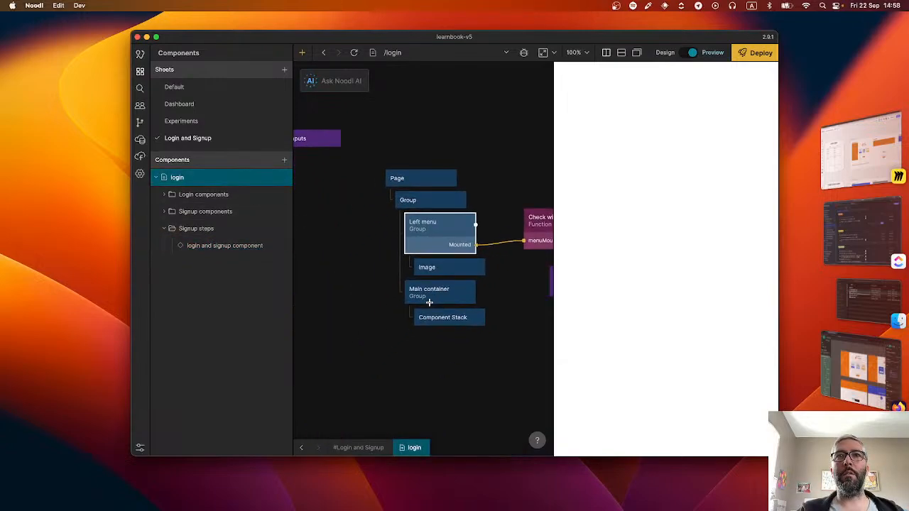
mouse_move(443, 321)
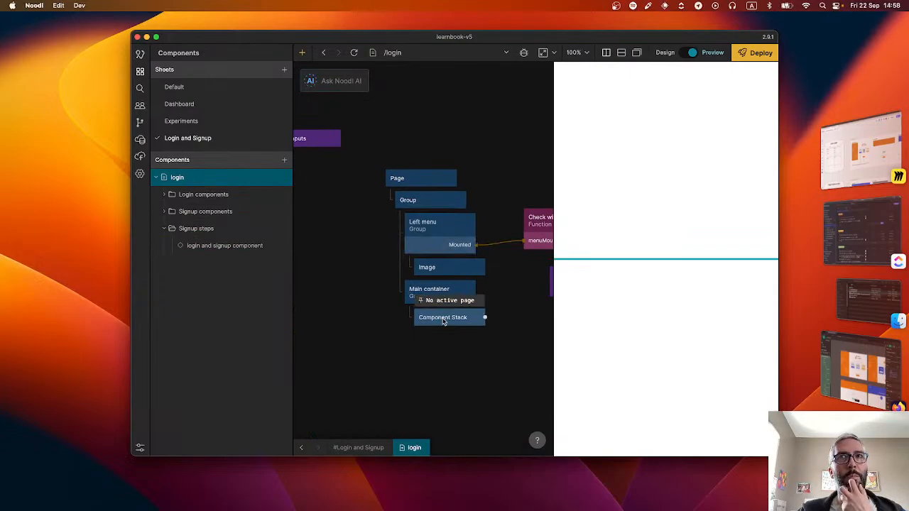
scroll(357, 324, "left", 3)
scroll(357, 324, "down", 1)
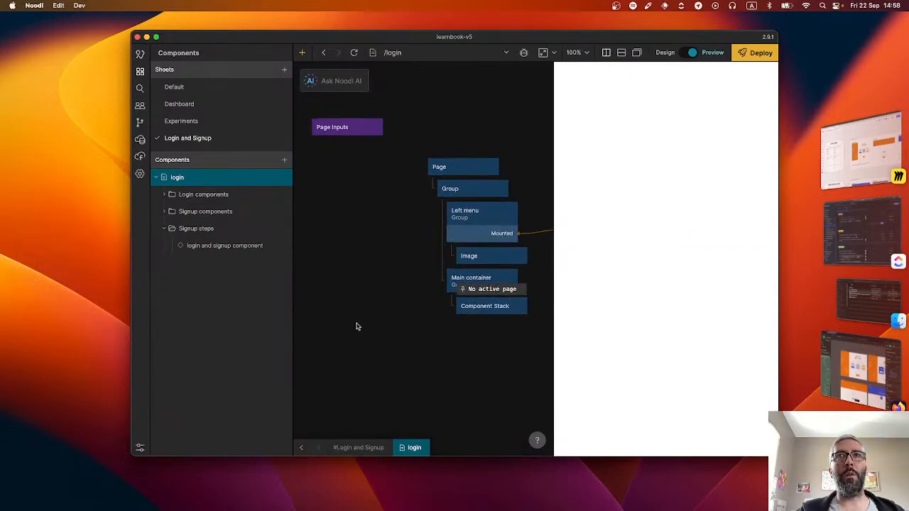
right_click(362, 286)
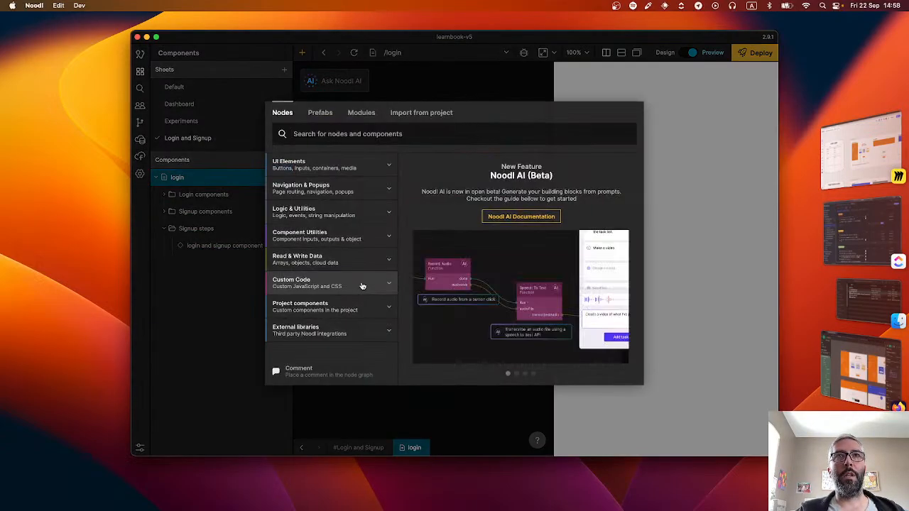
type("push")
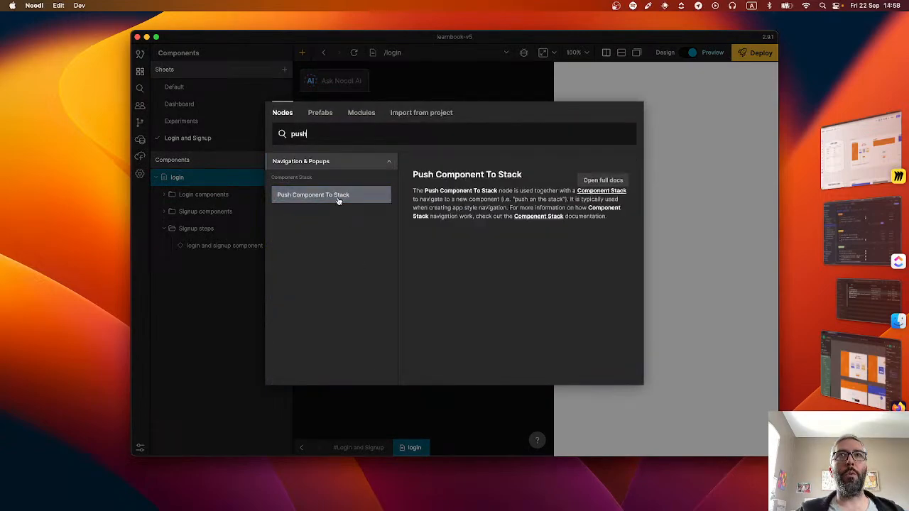
left_click(341, 198)
left_click_drag(398, 294, 359, 279)
scroll(386, 336, "left", 3)
scroll(387, 336, "down", 2)
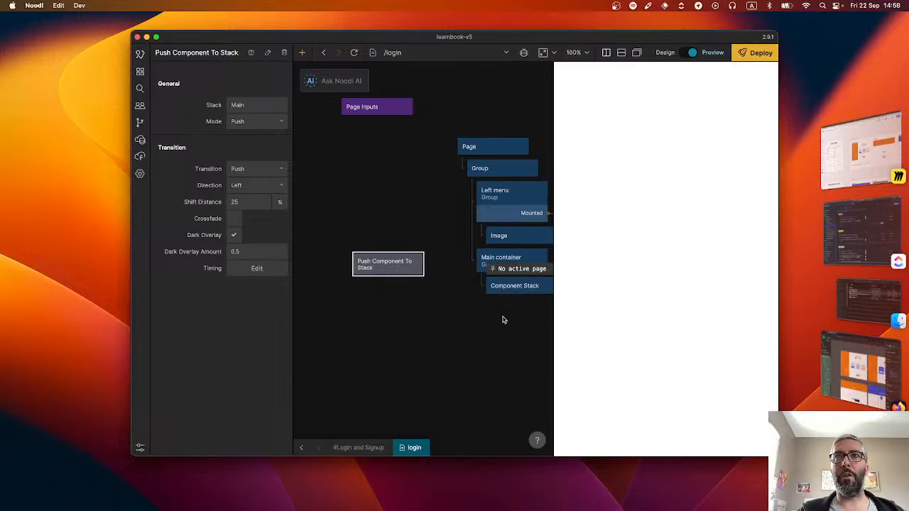
Switch to the Figma design in Firefox, review the account creation, Connexion and Inscription frames, and return to Noodl
left_click(848, 376)
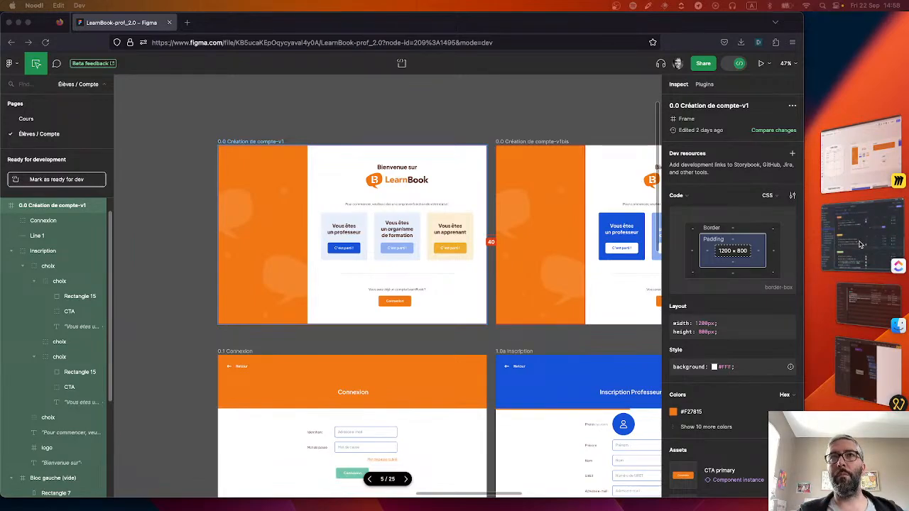
scroll(445, 417, "down", 3)
scroll(446, 417, "right", 5)
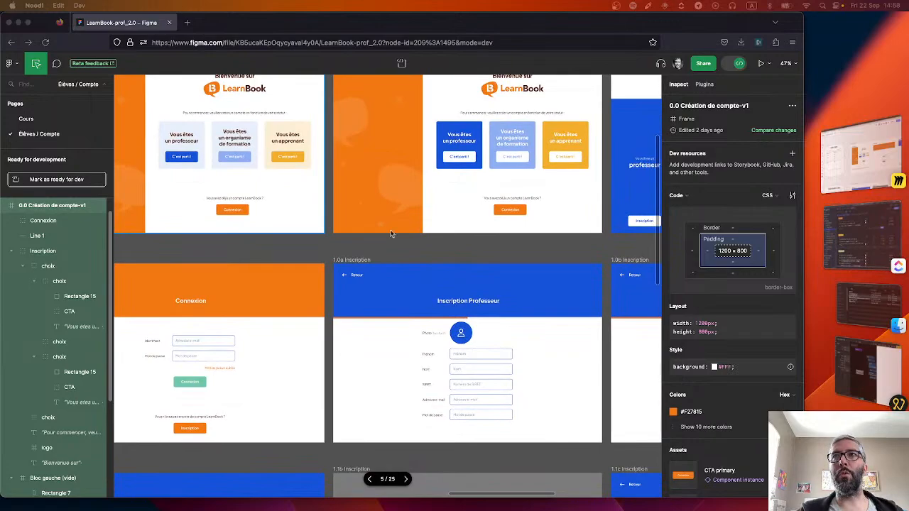
scroll(393, 235, "up", 2)
scroll(393, 234, "left", 3)
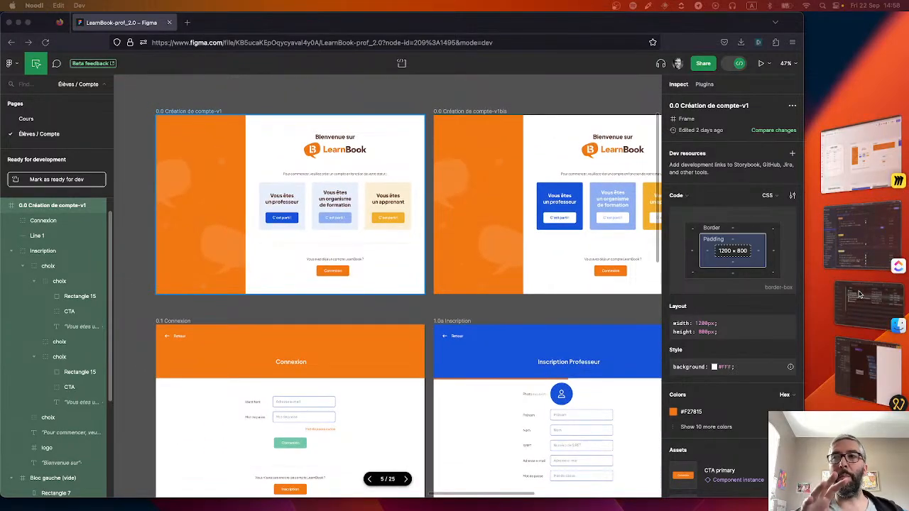
left_click(856, 374)
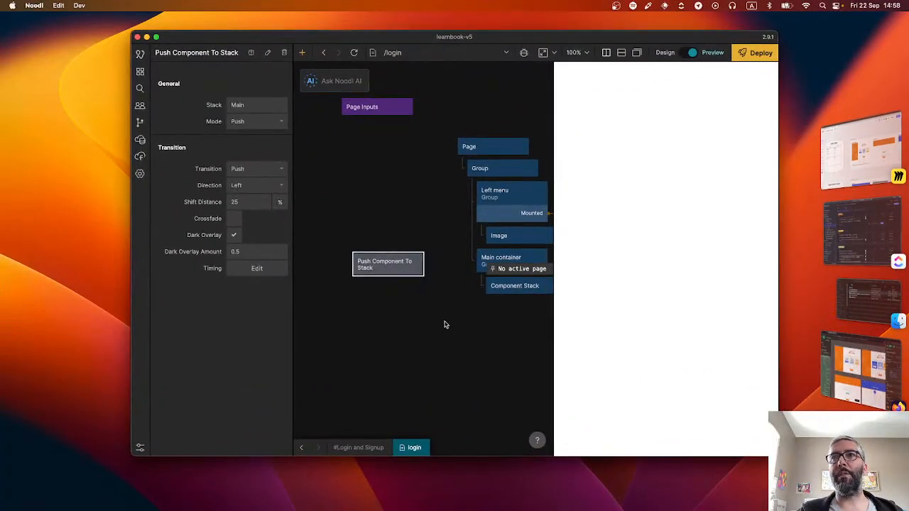
scroll(445, 322, "down", 1)
scroll(445, 322, "right", 2)
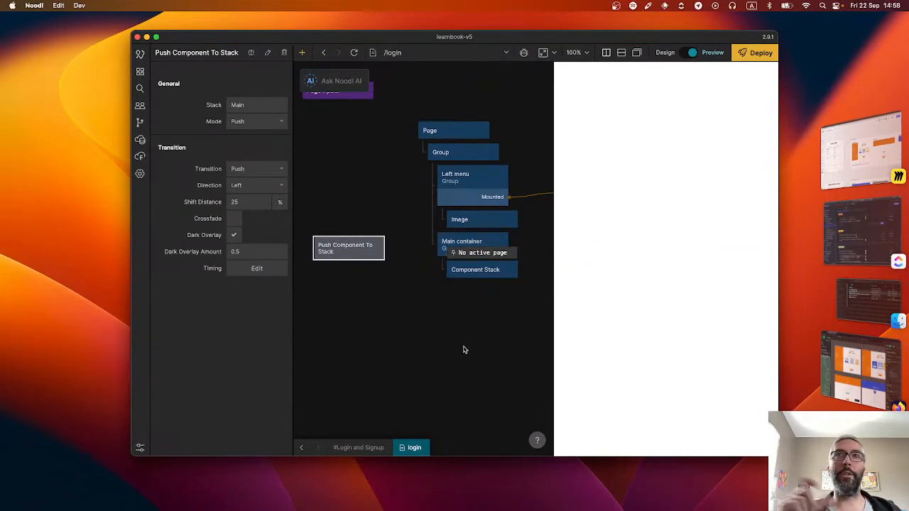
Move the Push Component To Stack node slightly lower, level with the Component Stack
left_click_drag(352, 254, 350, 272)
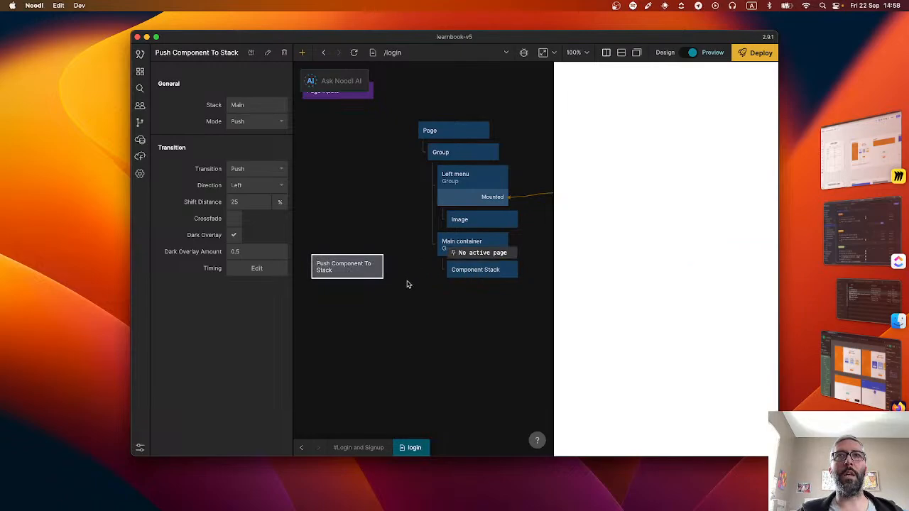
scroll(405, 282, "up", 1)
scroll(406, 282, "left", 2)
left_click(431, 241)
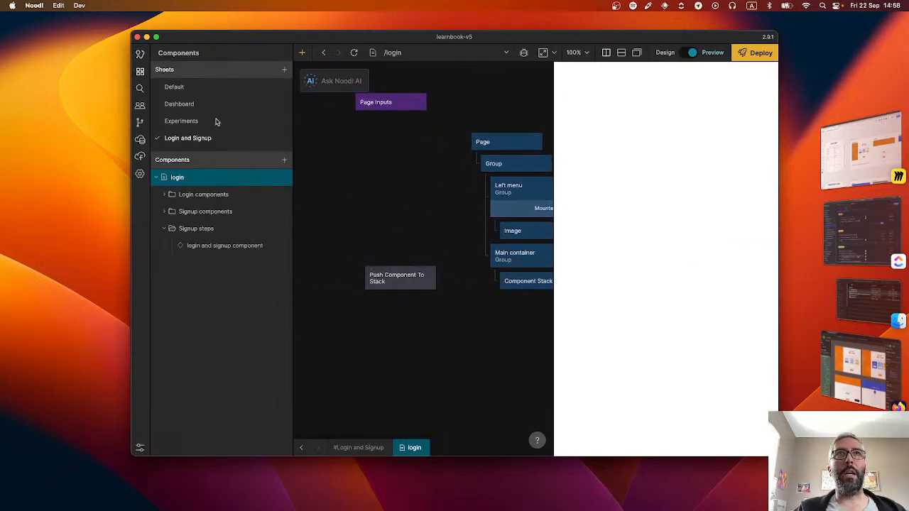
scroll(455, 231, "right", 2)
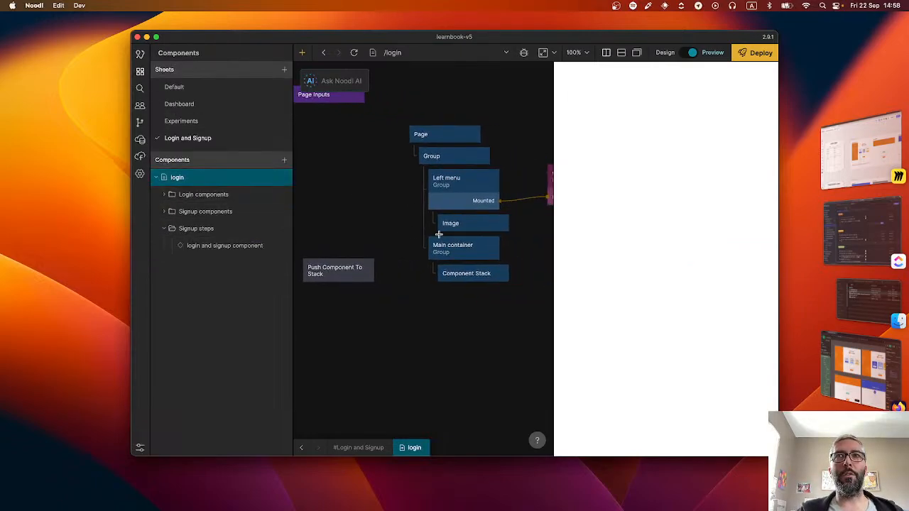
Rename the stack of the Component Stack node in the Main container to "Signup flow"
left_click(351, 272)
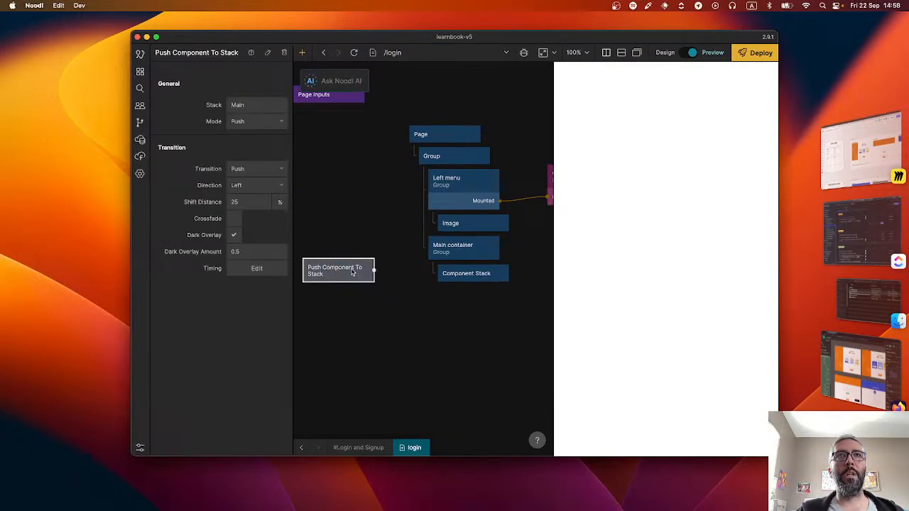
left_click(249, 122)
left_click(469, 274)
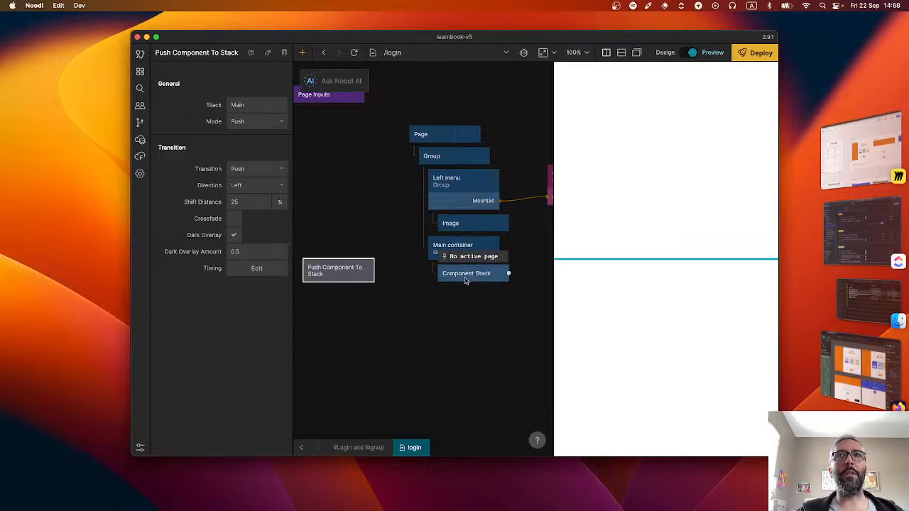
left_click(469, 274)
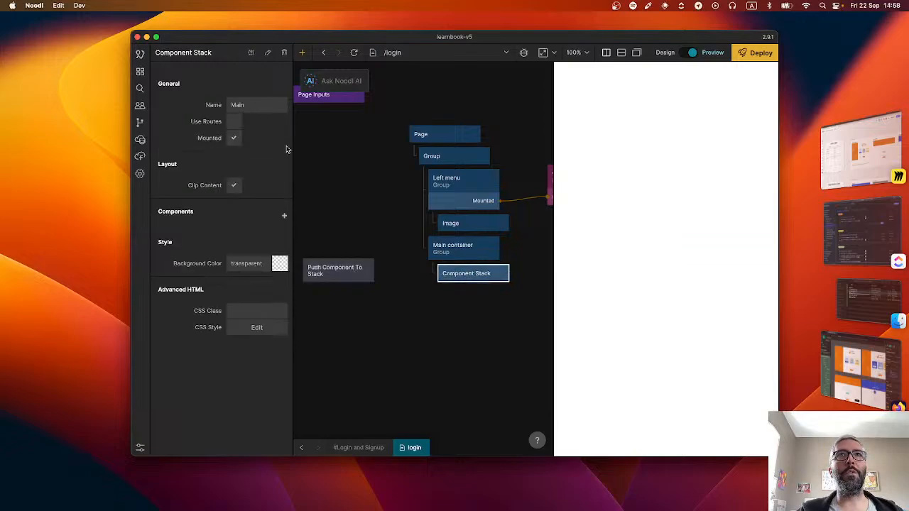
left_click(241, 103)
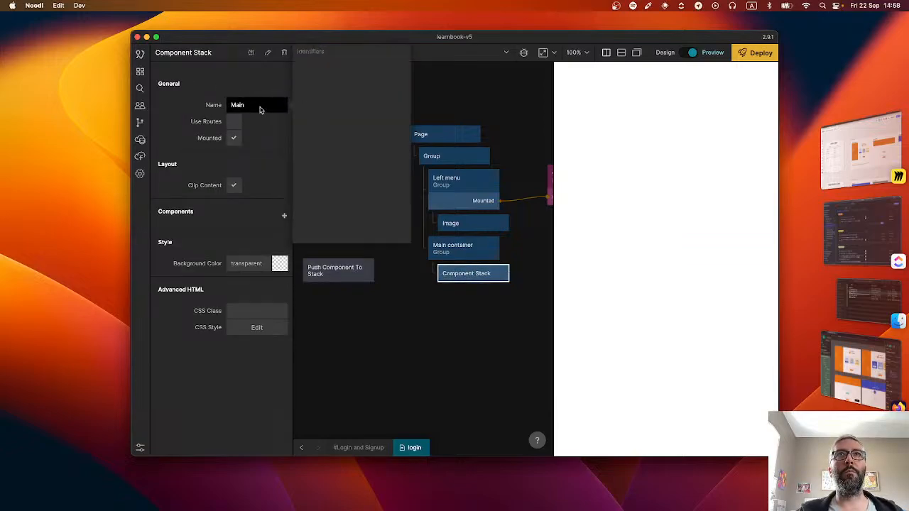
left_click(260, 107)
left_click(260, 107)
type("Signup flow")
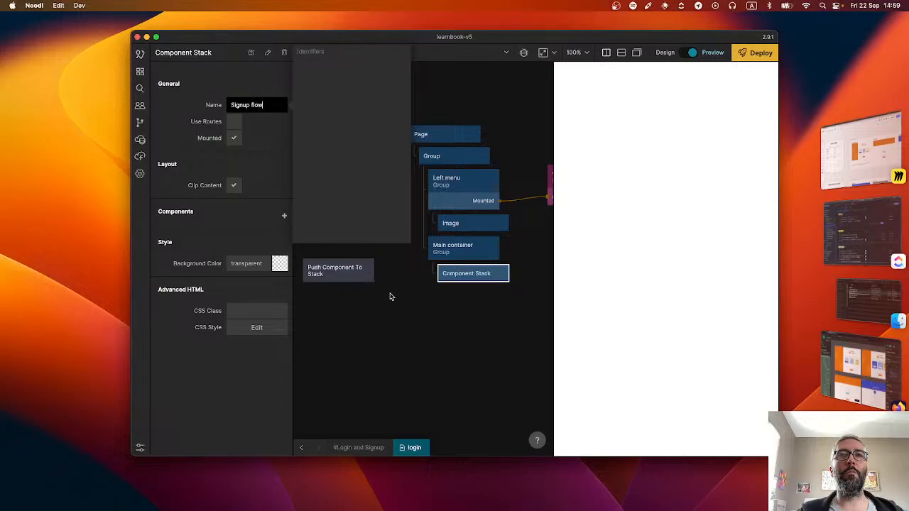
key("Return")
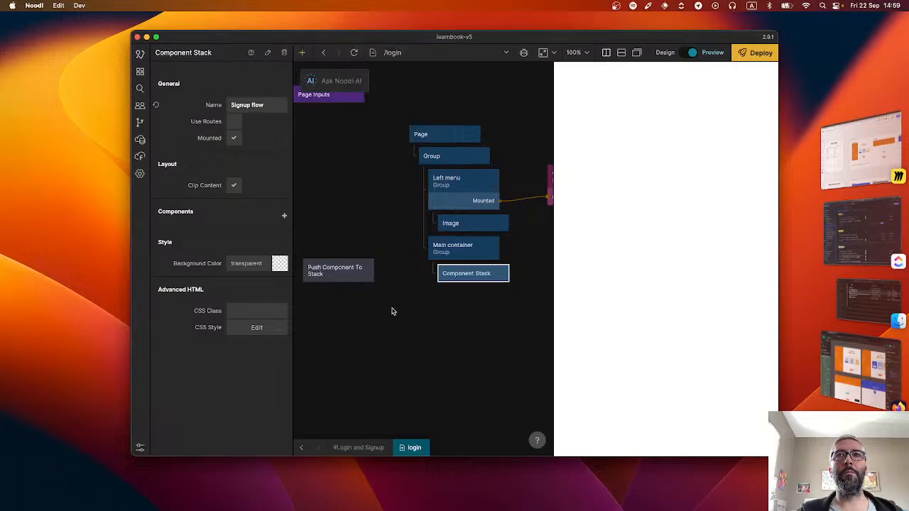
Point the Push Component To Stack node at the Signup flow stack and set its mode to Replace
left_click(336, 270)
left_click(248, 107)
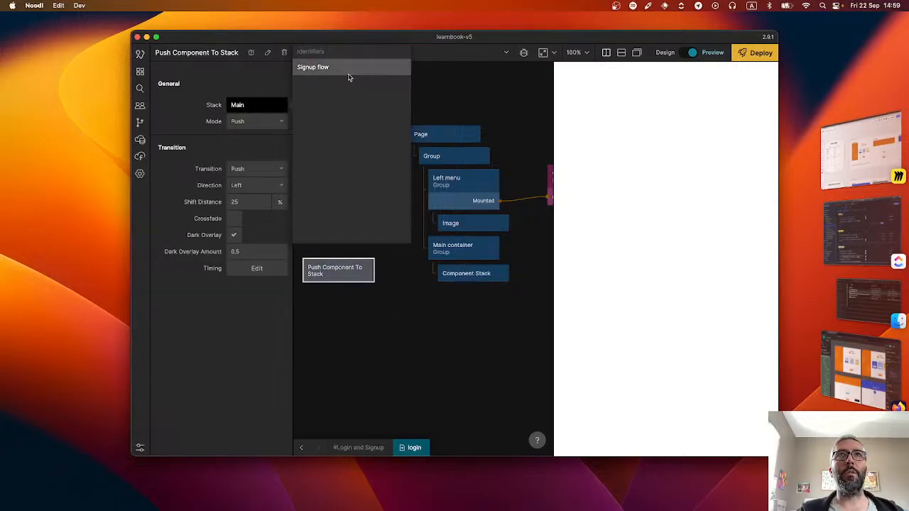
left_click(346, 70)
left_click(252, 122)
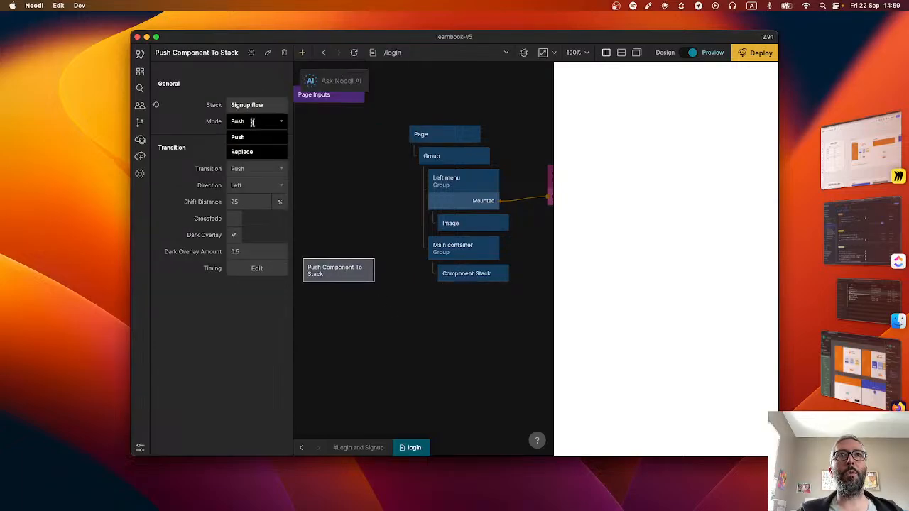
left_click(249, 150)
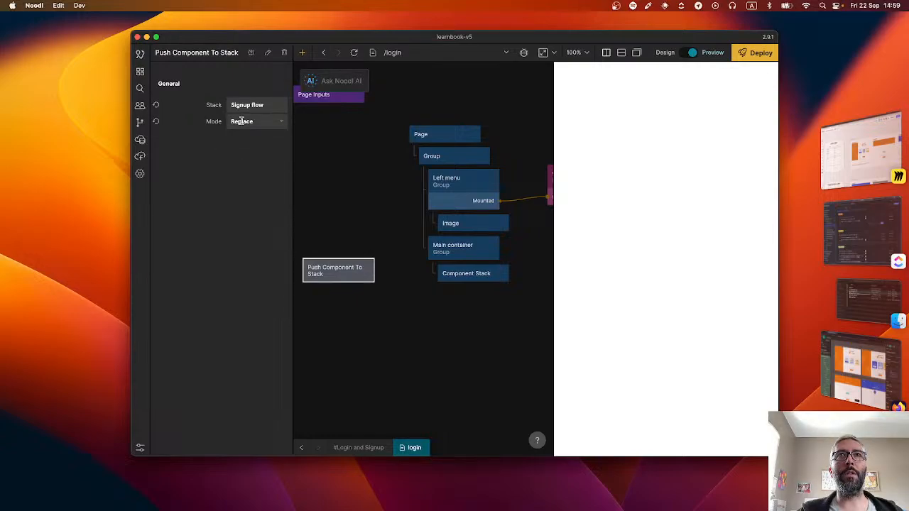
left_click(247, 121)
left_click(238, 134)
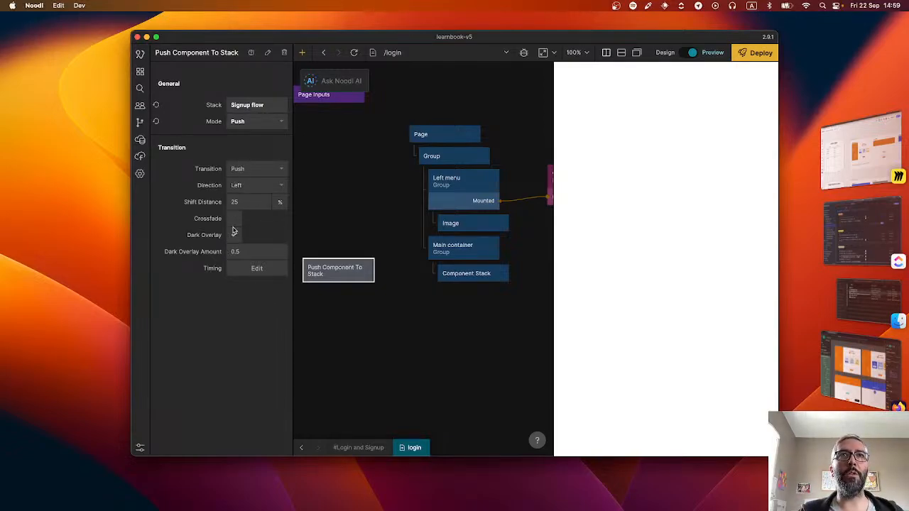
left_click(256, 121)
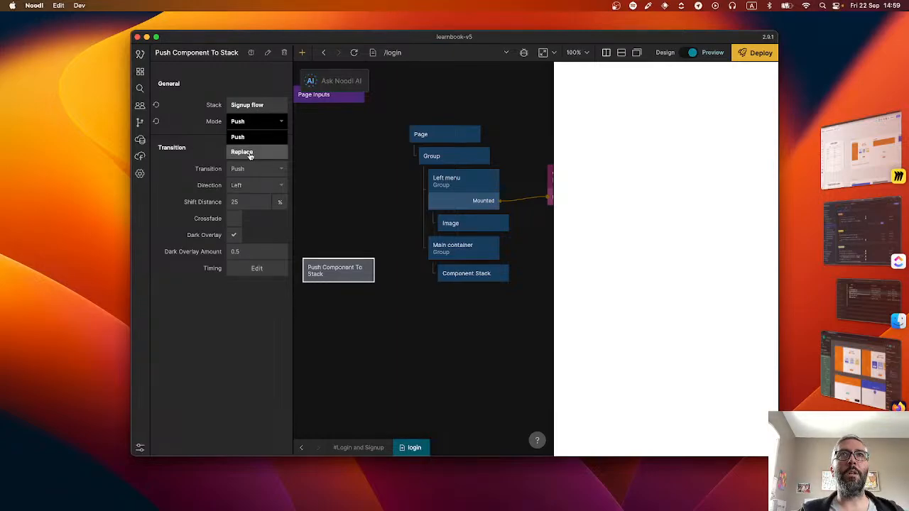
left_click(249, 153)
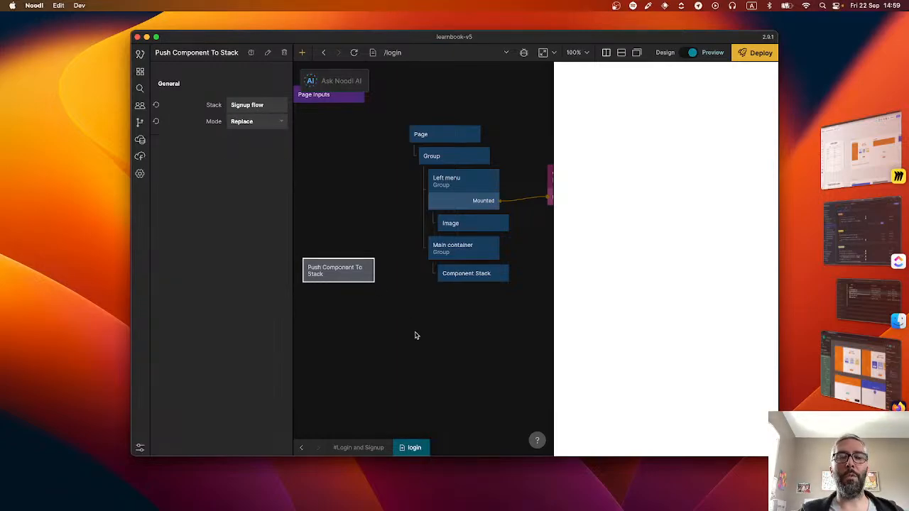
Add a component entry named "Teacher signup form" to the Component Stack node in the Main container
left_click(498, 273)
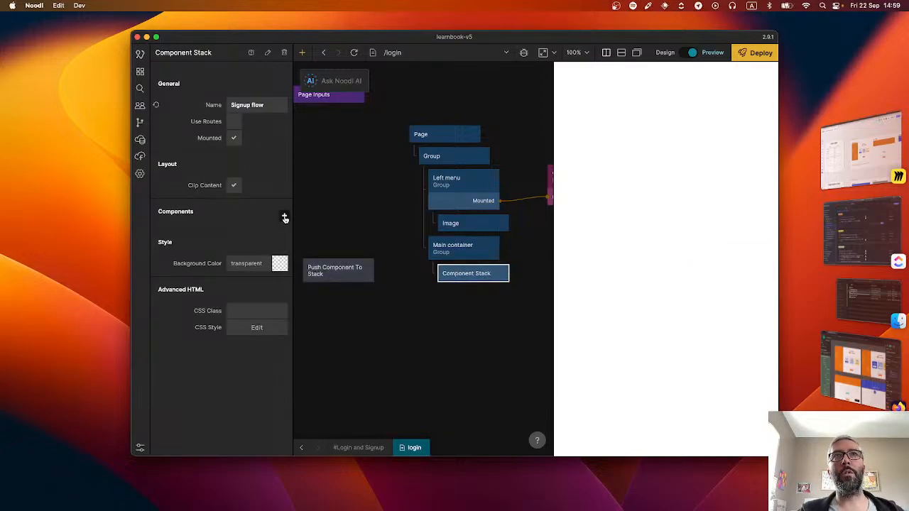
left_click(284, 218)
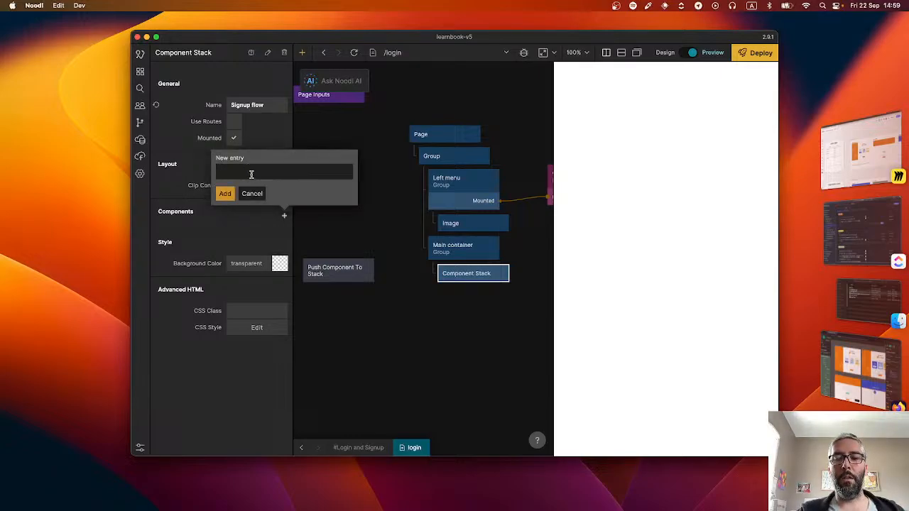
type("Login form")
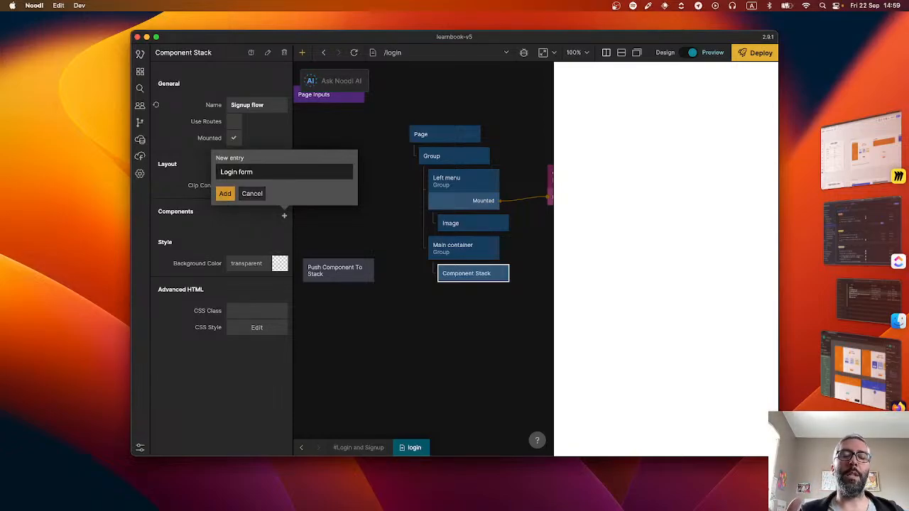
triple_click(239, 172)
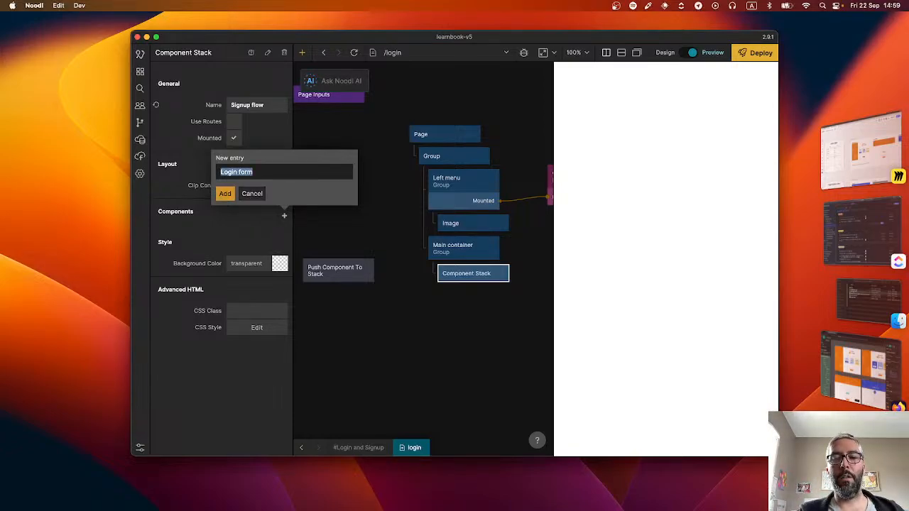
type("Te")
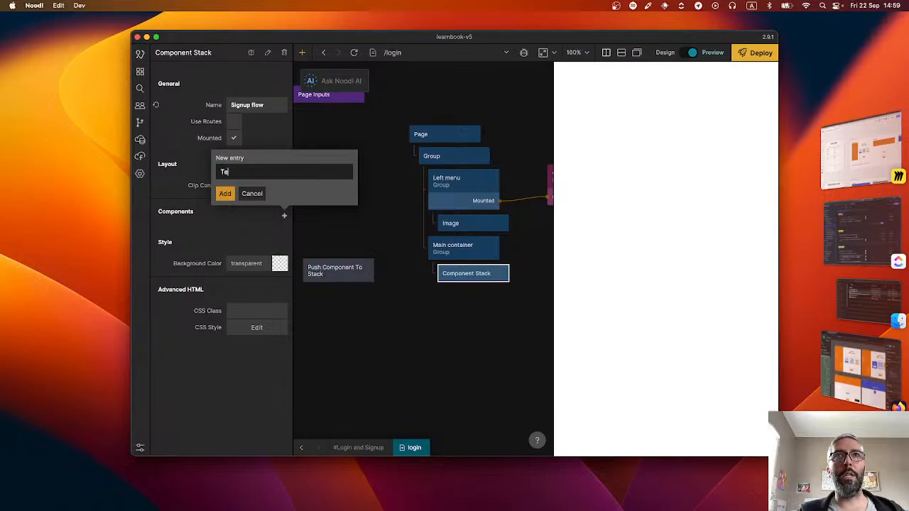
type("acher signup form")
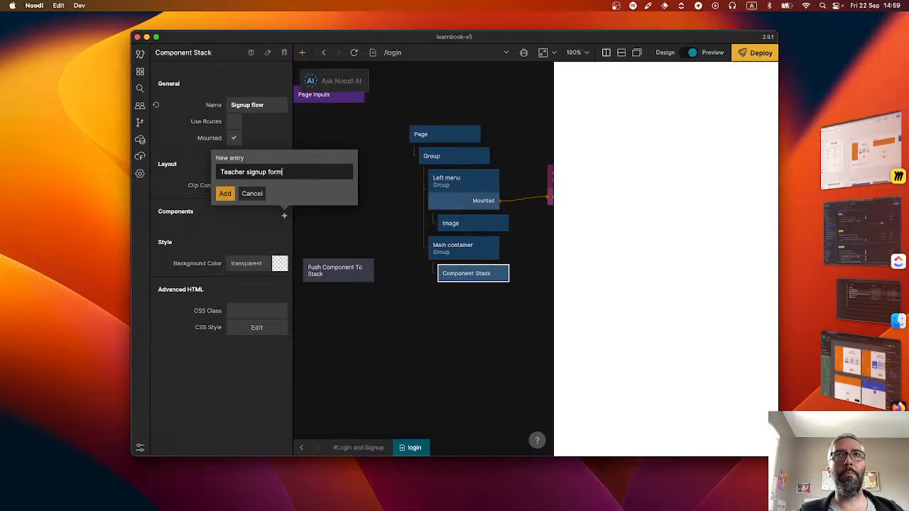
left_click(223, 194)
Add two more component entries to the Signup flow stack, named "Learner signup form" and "Organisation creation form"
left_click(282, 232)
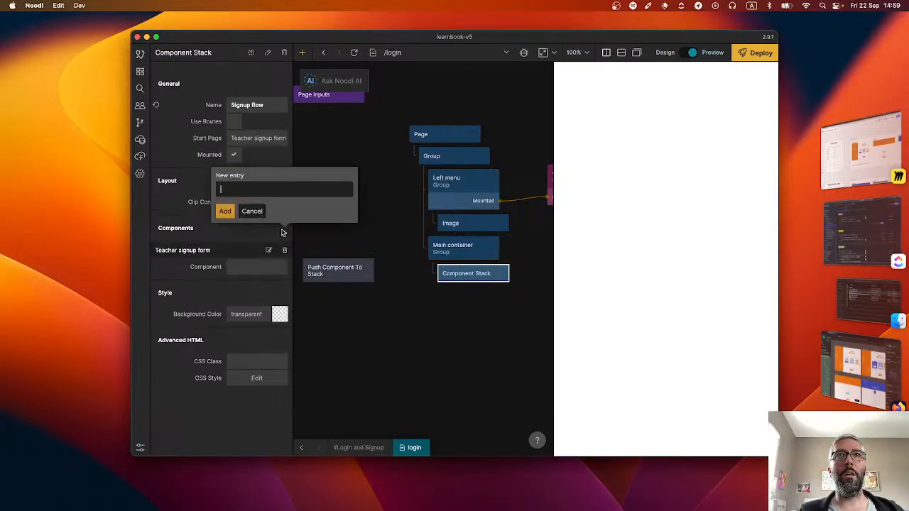
type("Learner signup form")
key("Return")
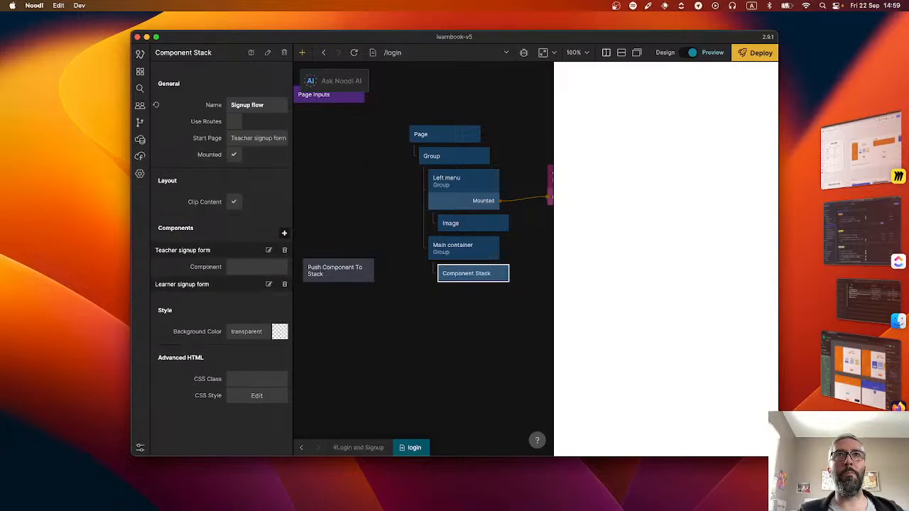
left_click(283, 233)
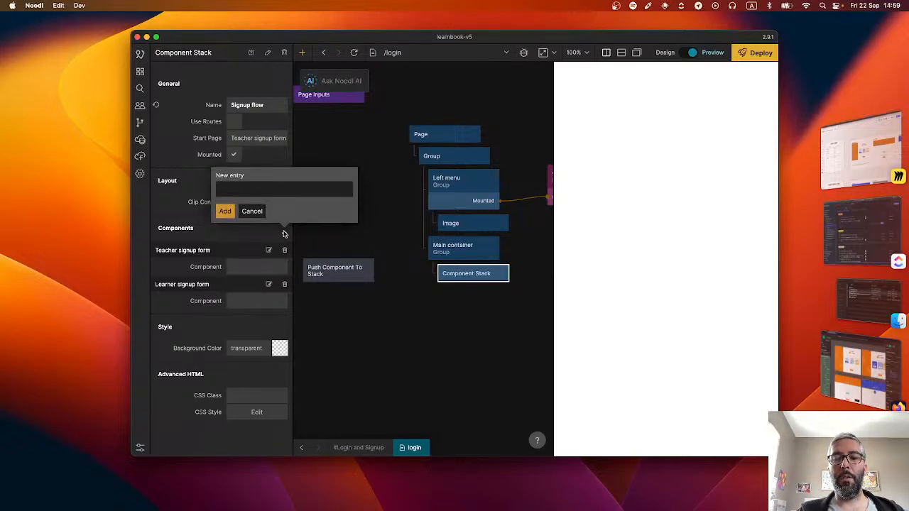
type("Organisation creation form")
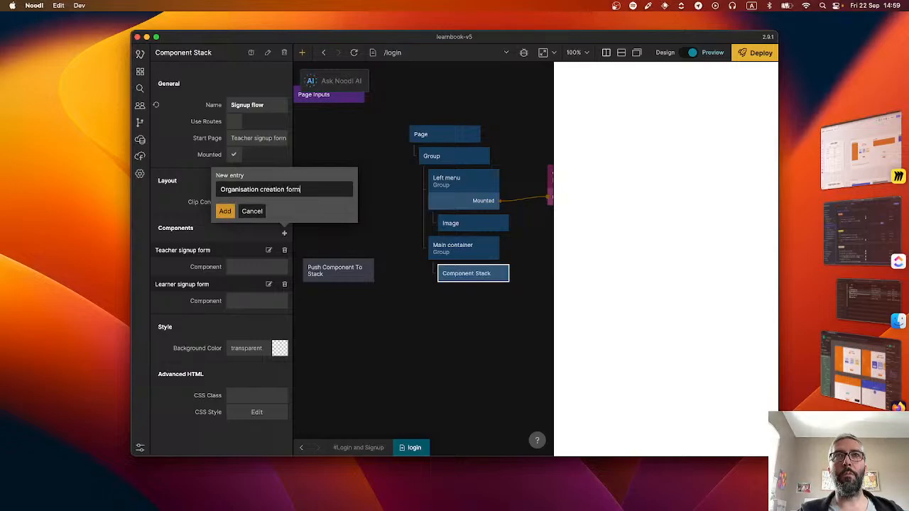
key("Return")
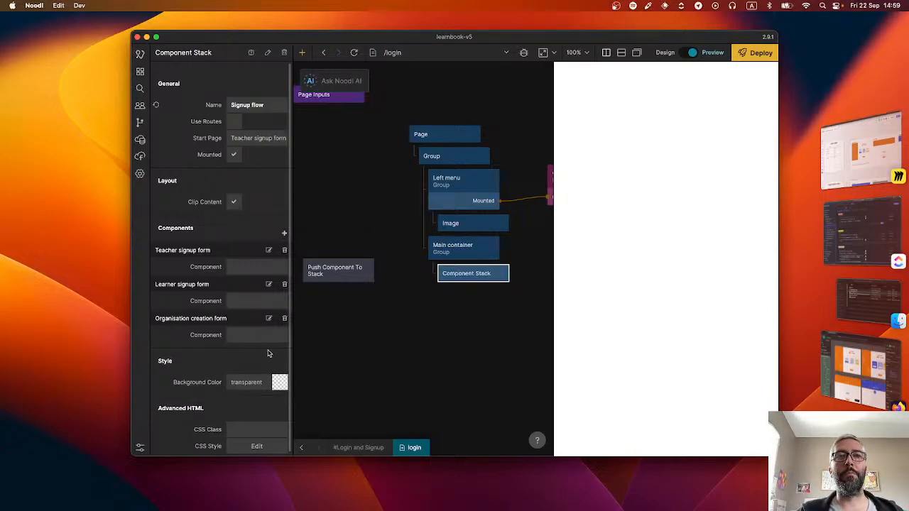
left_click(245, 270)
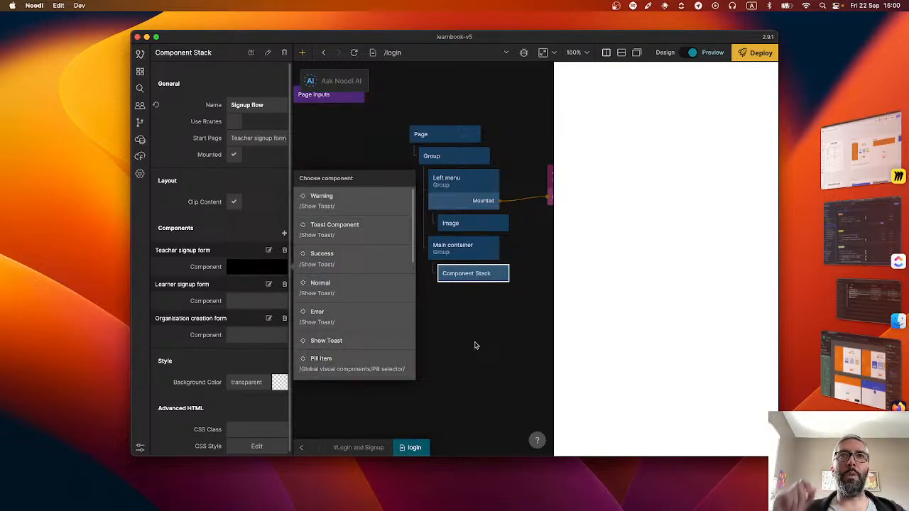
left_click(462, 332)
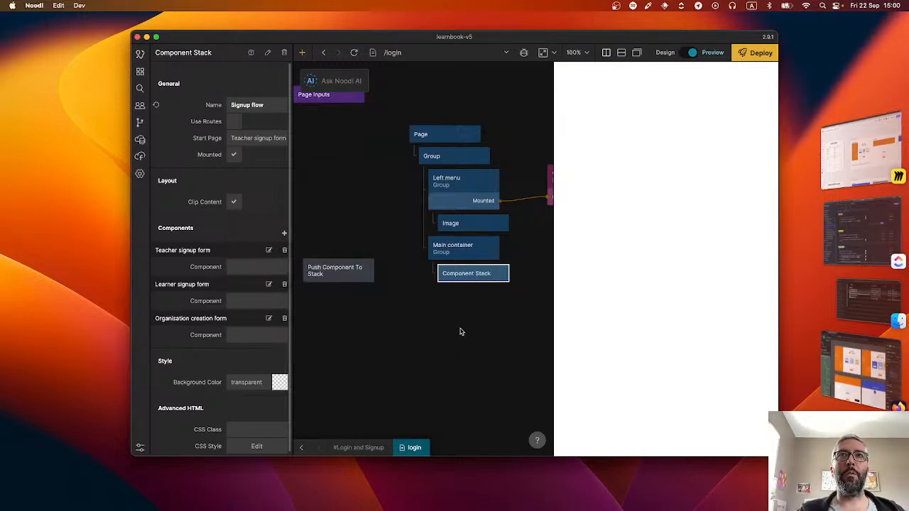
Check which target pages are available for the Push Component To Stack node
left_click(351, 271)
left_click(254, 138)
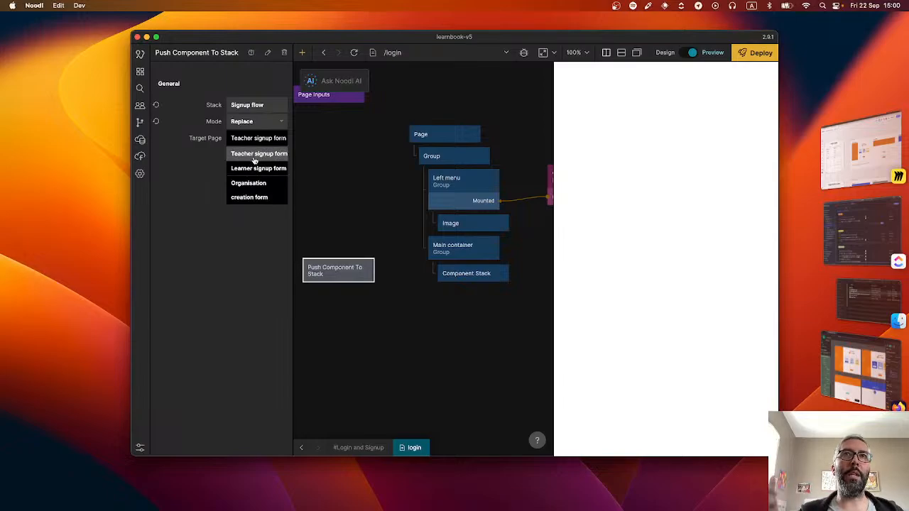
left_click(384, 226)
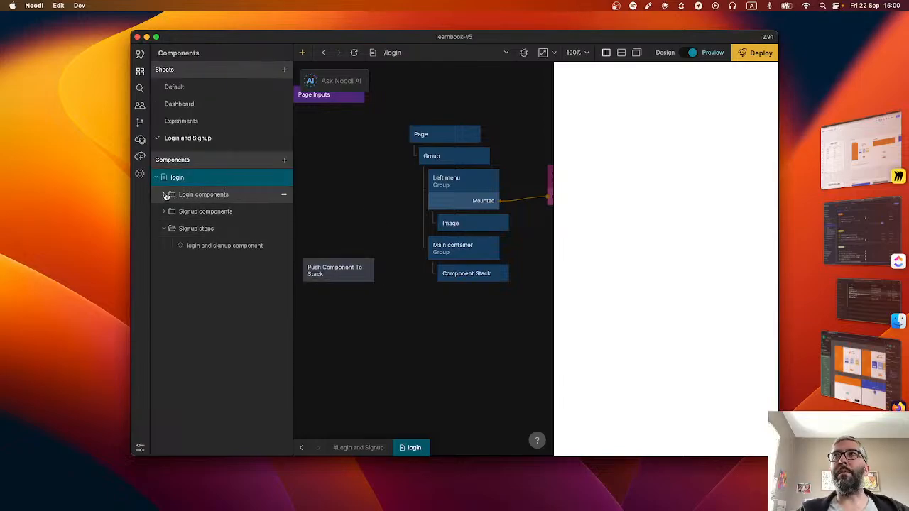
Open the login and signup component in the Signup steps folder and examine its node structure
left_click(221, 246)
scroll(493, 365, "down", 3)
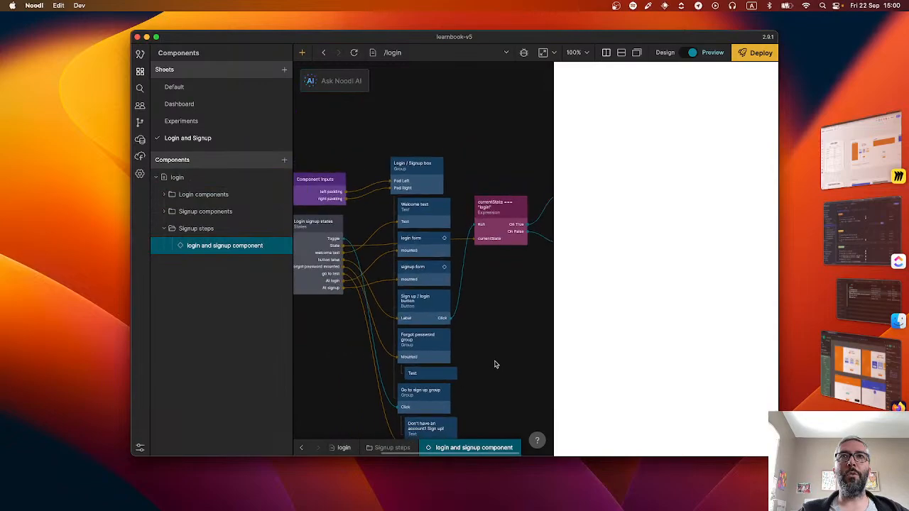
scroll(495, 364, "down", 3)
scroll(496, 365, "up", 3)
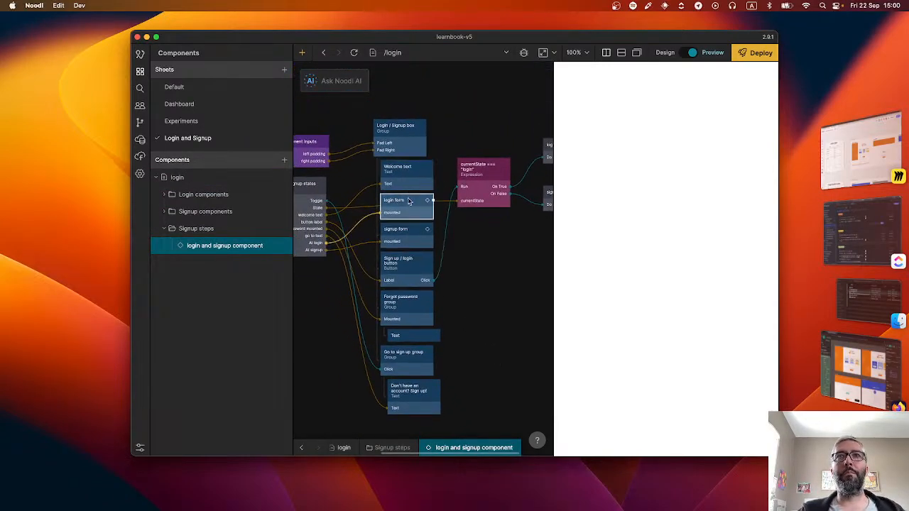
Switch to the LearnBook Figma design in Firefox and examine the account creation, Connexion and Inscription Professeur screens
key("super+Tab")
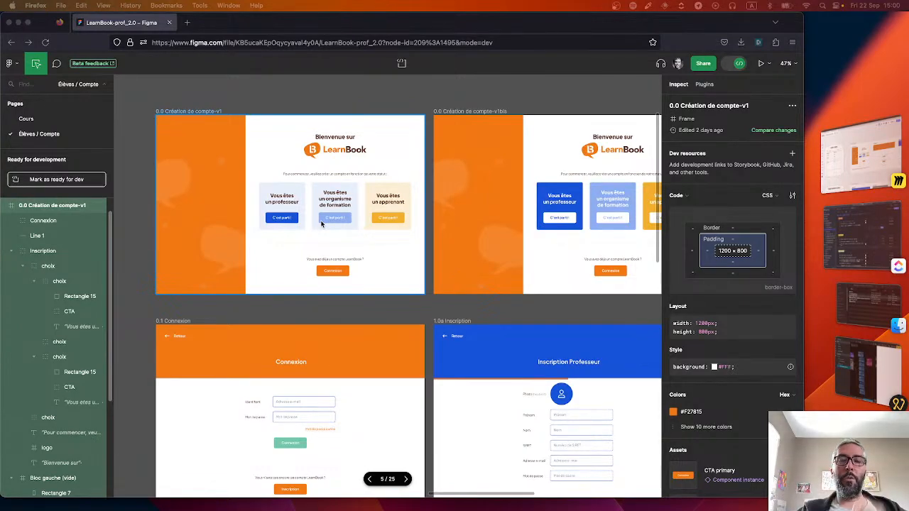
scroll(341, 337, "down", 2)
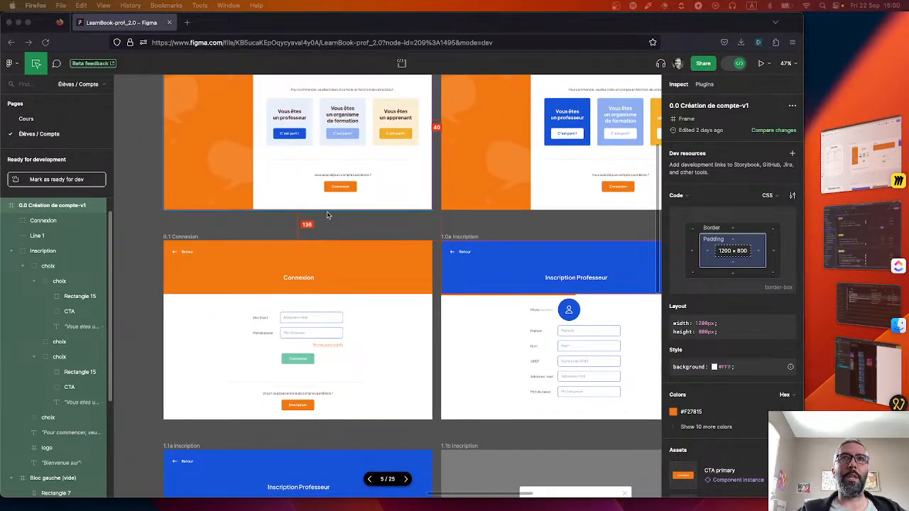
scroll(300, 315, "up", 6)
scroll(302, 315, "down", 4)
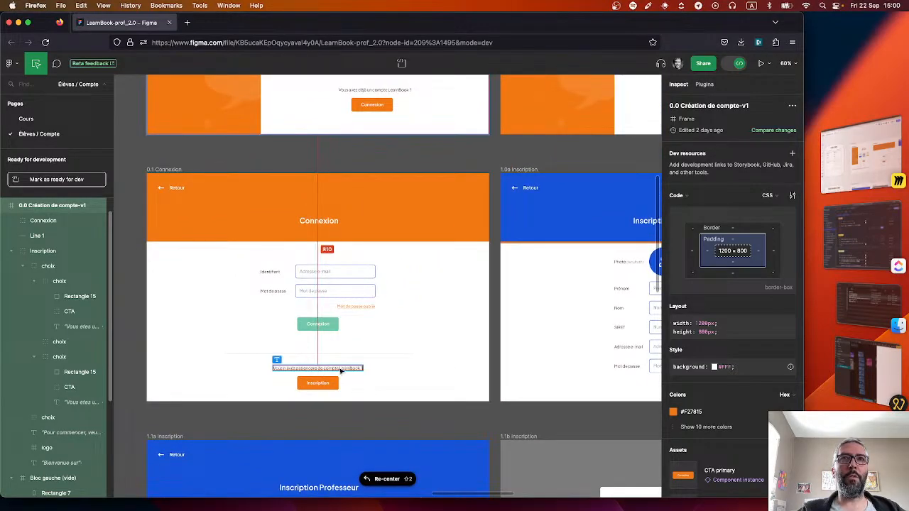
scroll(449, 342, "right", 5)
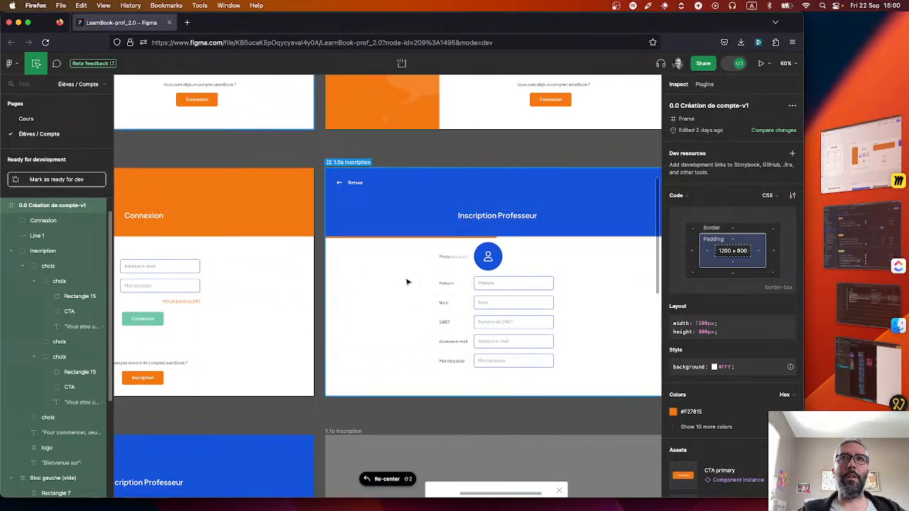
scroll(406, 278, "left", 5)
scroll(405, 277, "right", 2)
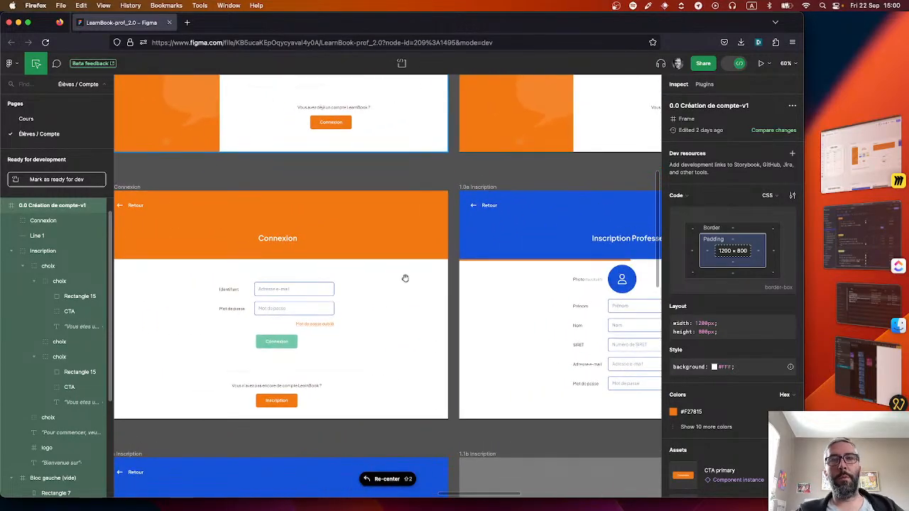
key("shift+2")
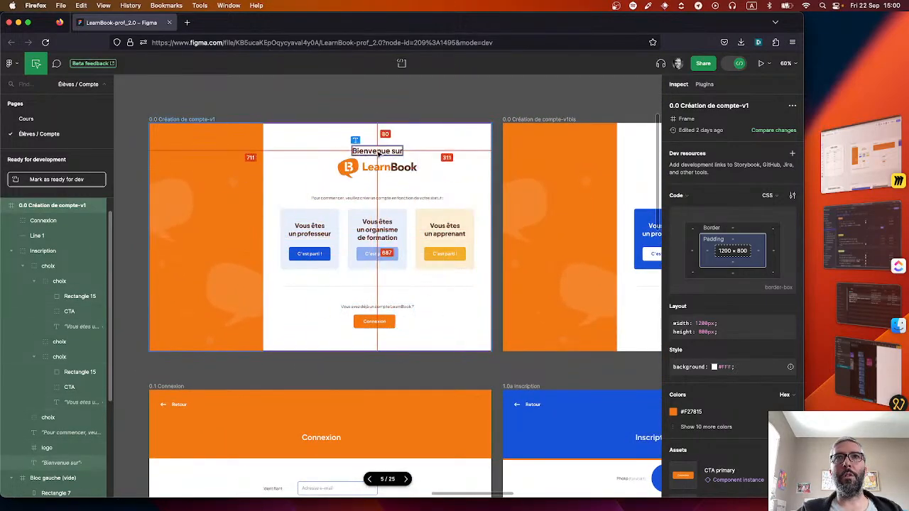
Switch back to Noodl and add a visual component named "Welcome step" to the Signup steps folder
key("super+Tab")
scroll(320, 321, "left", 1)
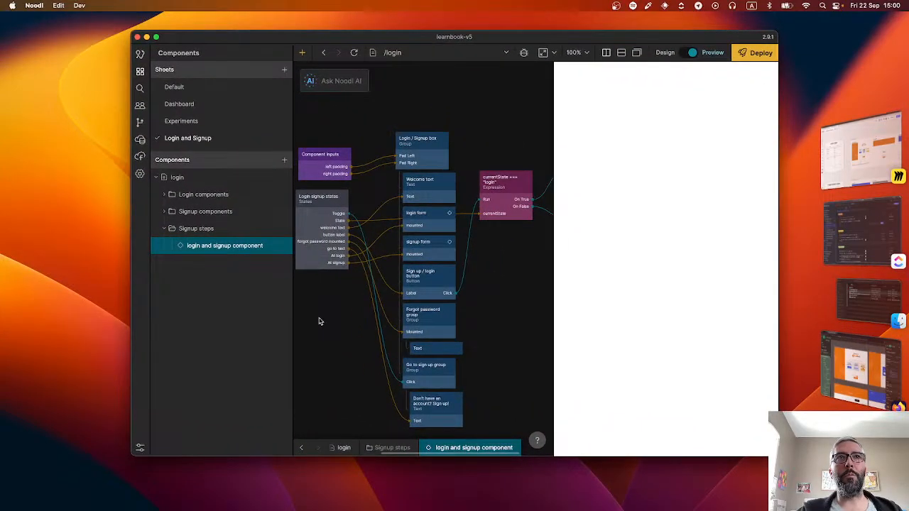
left_click(284, 228)
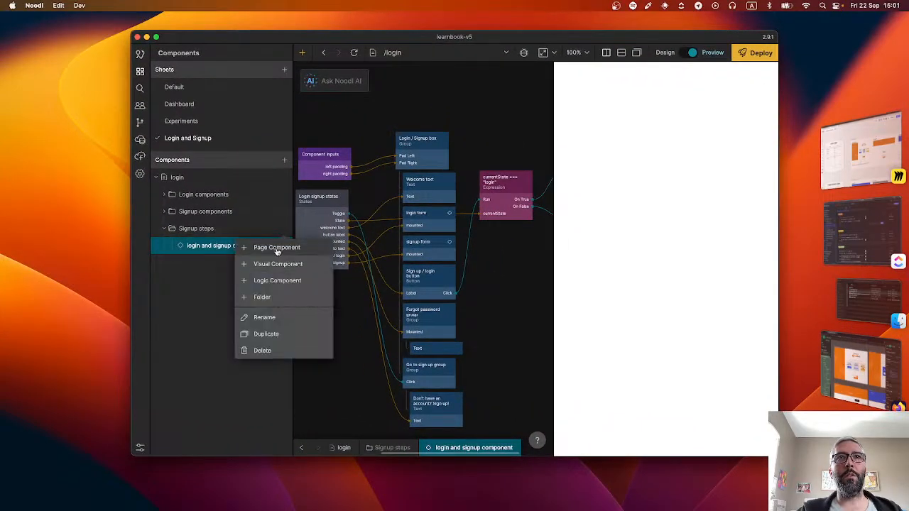
left_click(273, 266)
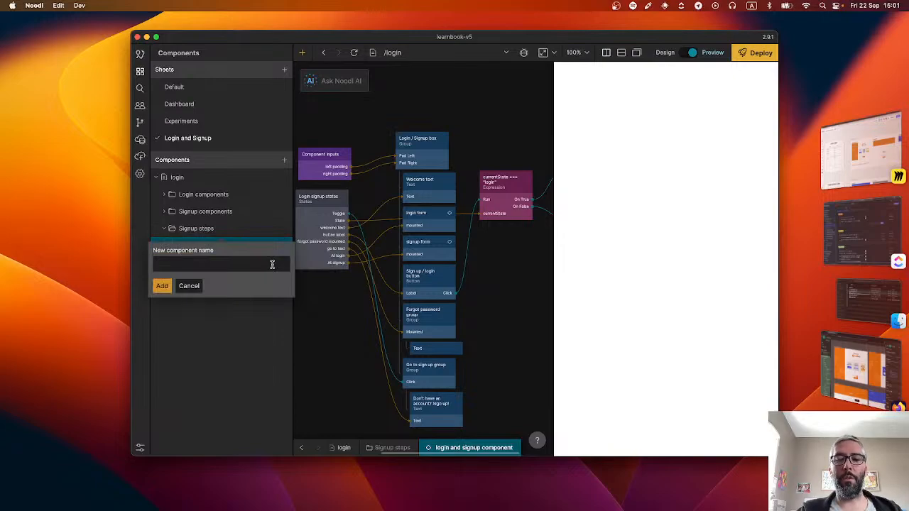
type("Welcome s")
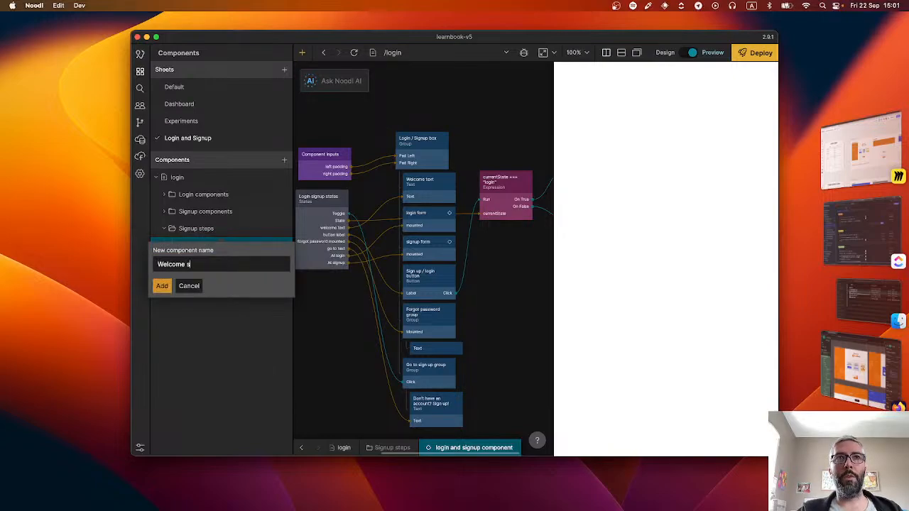
type("tep")
key("Return")
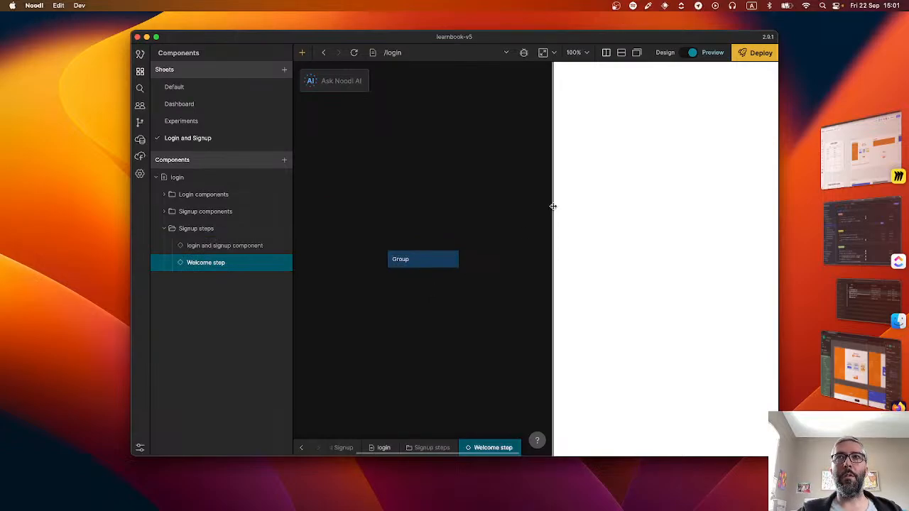
Widen the preview area and place the Welcome step component inside the login page's Main container, above the Component Stack
left_click_drag(552, 203, 481, 198)
left_click(400, 261)
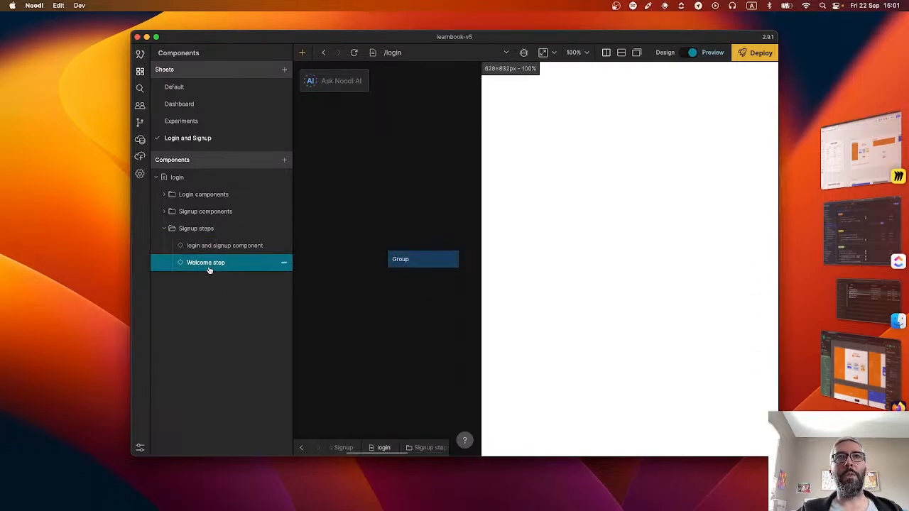
left_click(190, 184)
left_click_drag(203, 262, 407, 352)
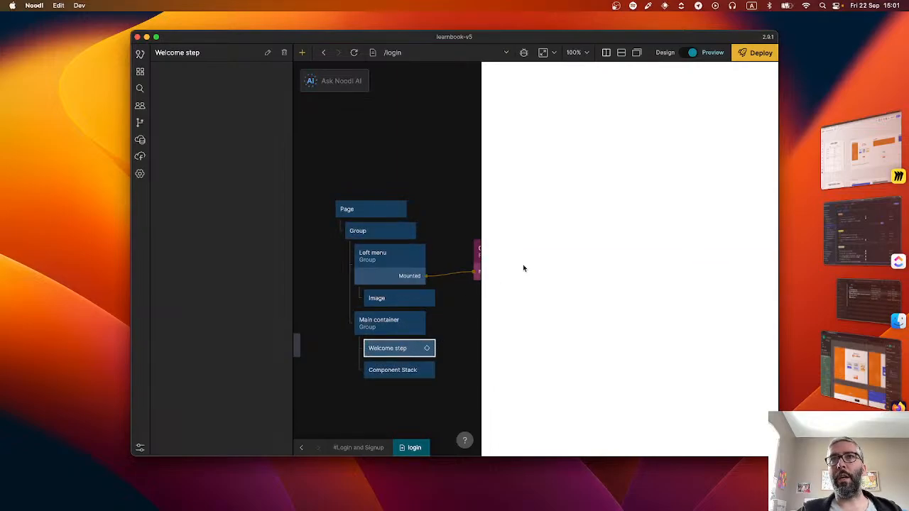
left_click(399, 54)
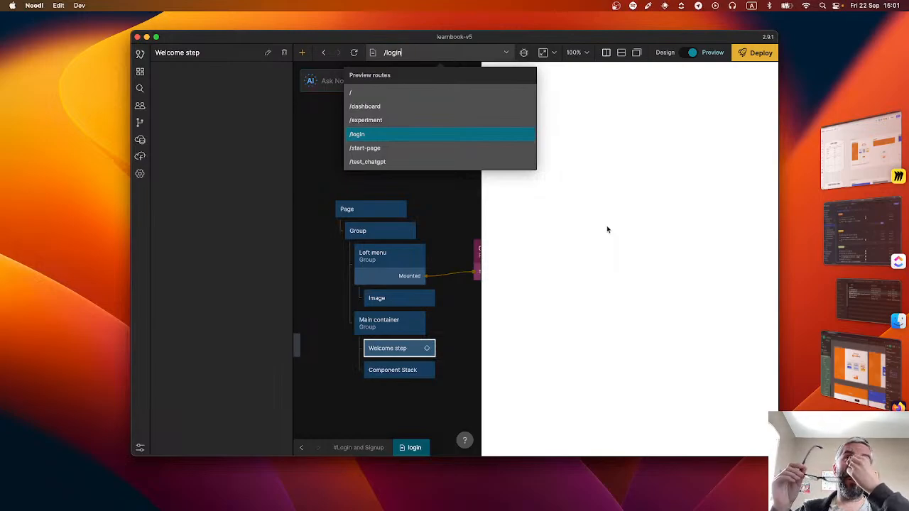
left_click(323, 191)
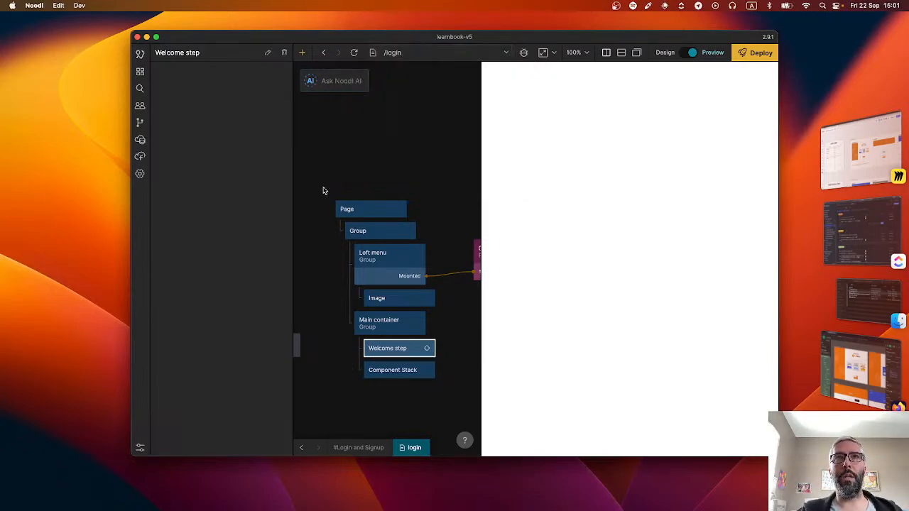
Add a "Welcome page" entry to the Signup flow component stack and assign the Welcome step component to it
scroll(332, 359, "down", 3)
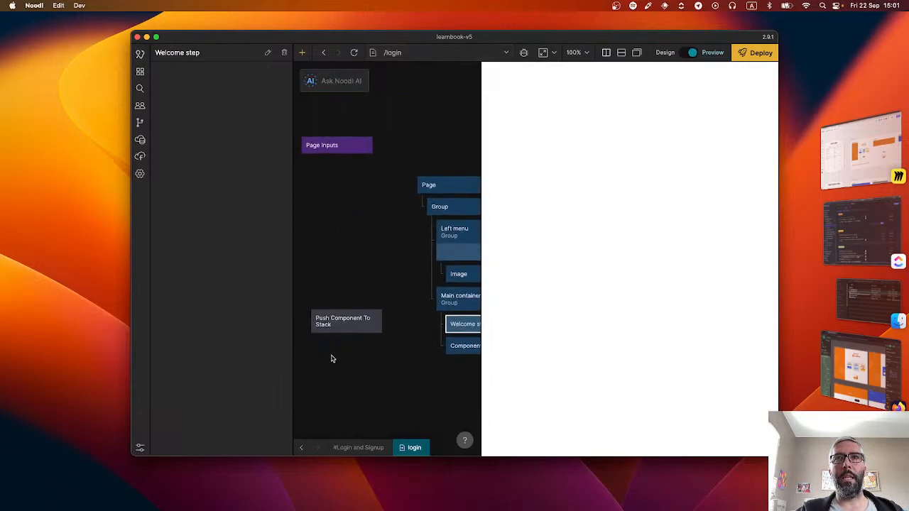
left_click(416, 321)
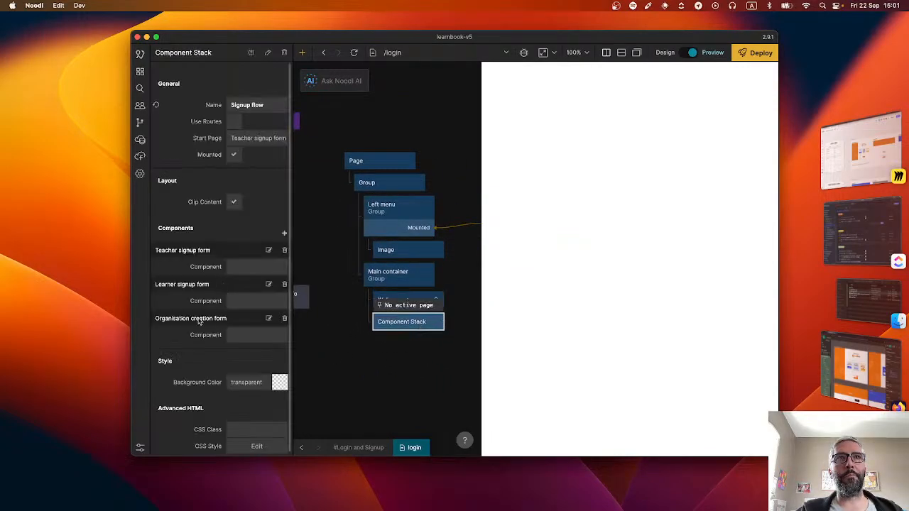
left_click(285, 233)
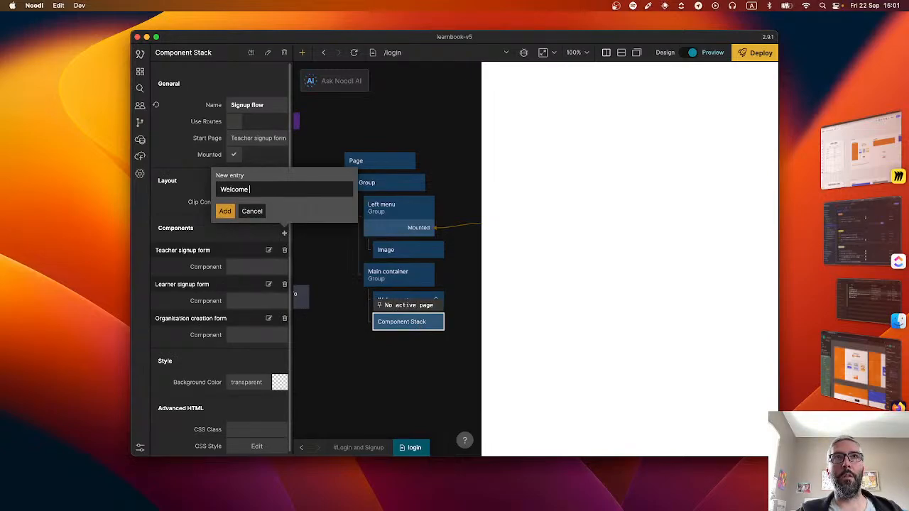
left_click(224, 211)
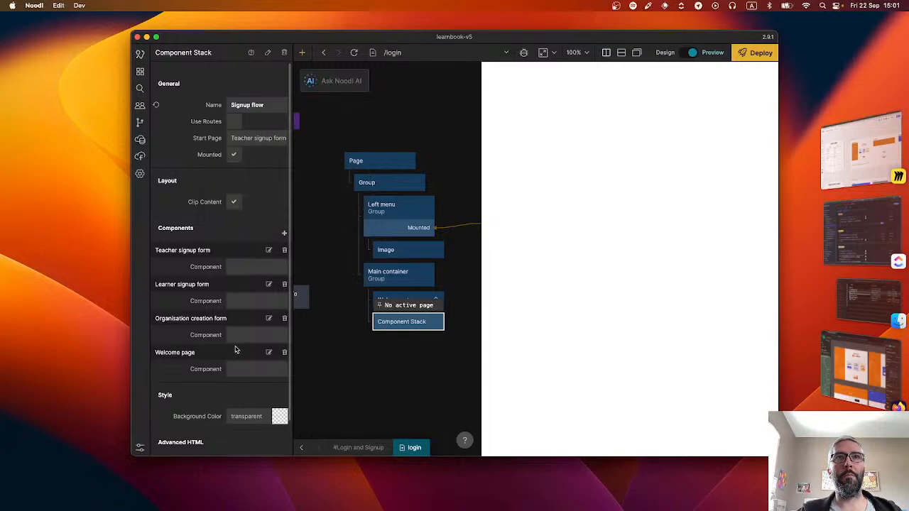
left_click(235, 369)
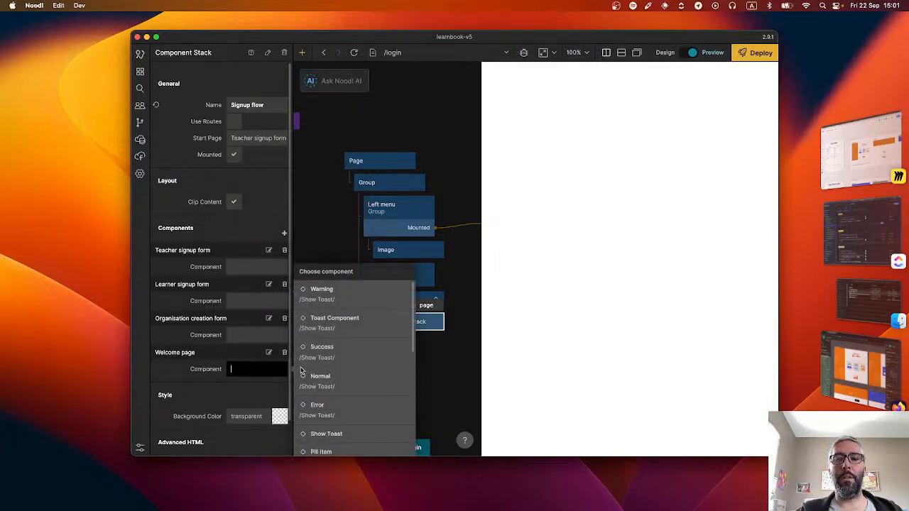
type("welc")
left_click(348, 294)
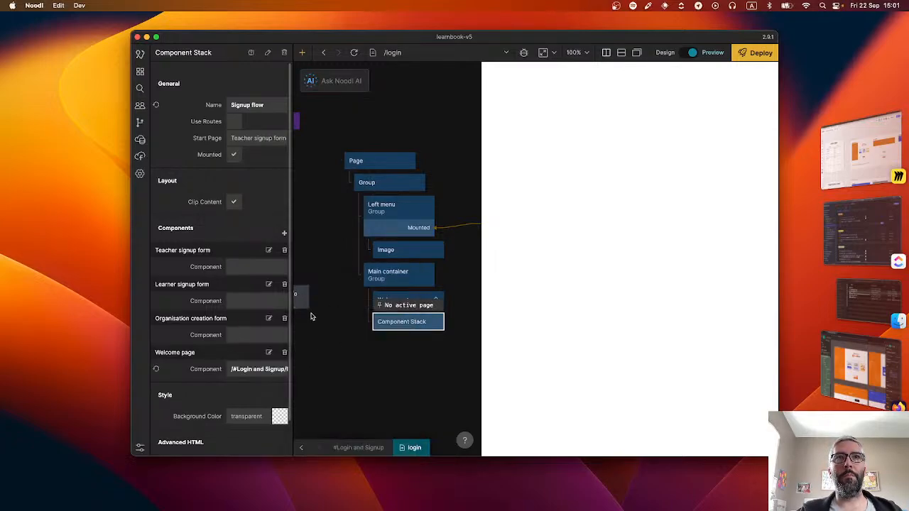
Assign the login and signup component to the stack's Teacher signup form entry
left_click(245, 267)
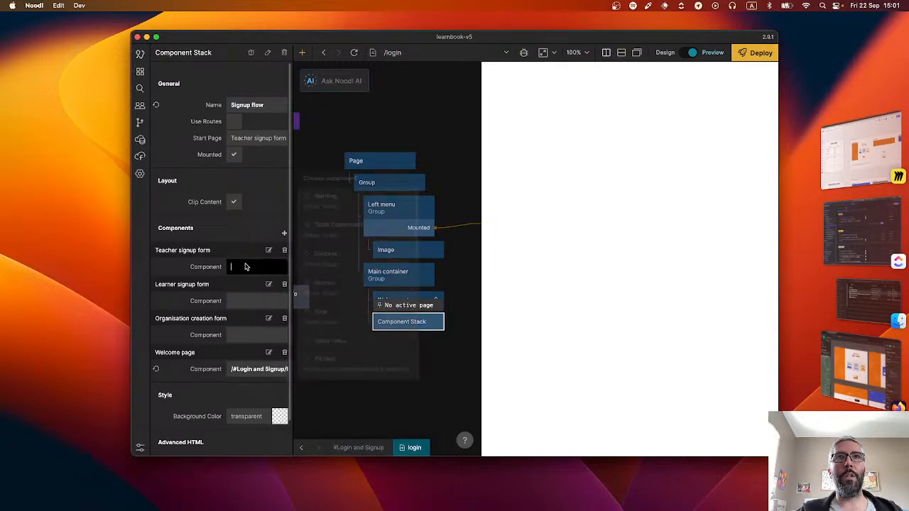
type("login")
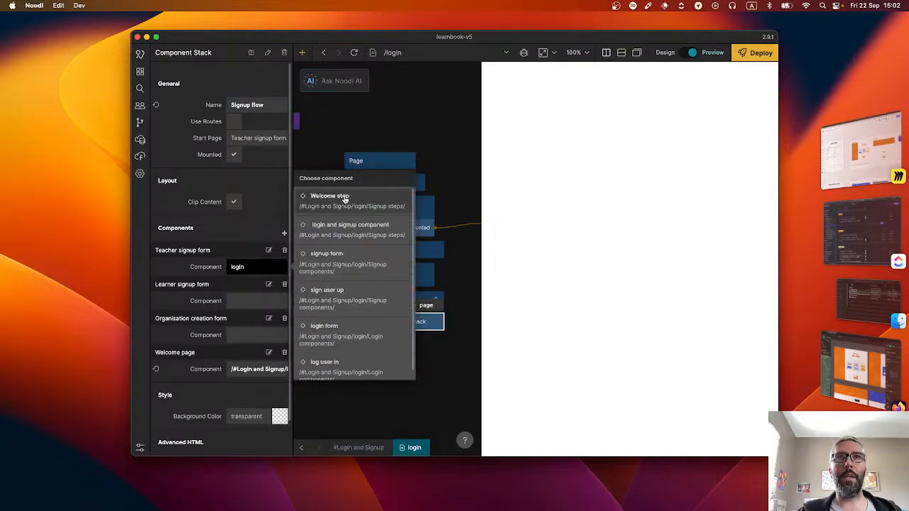
left_click(348, 230)
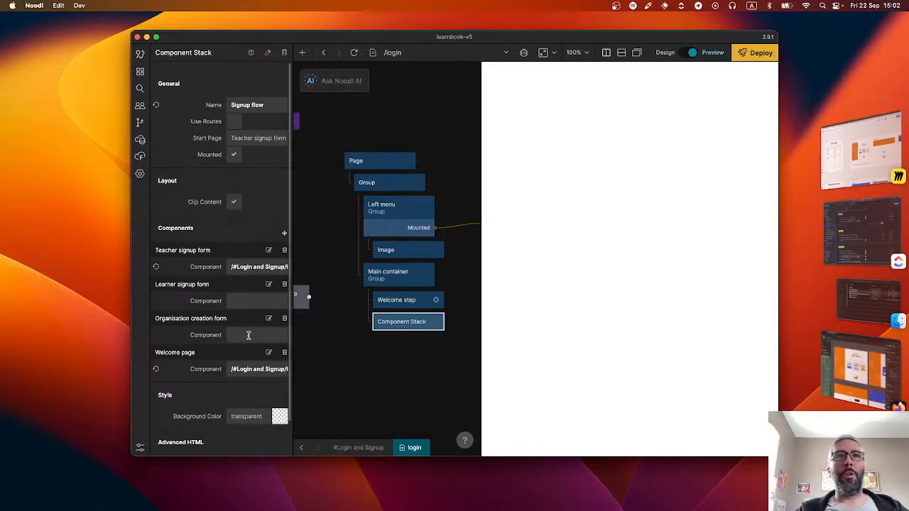
Open the Welcome step component for editing and review the account creation welcome screen in the Figma design in Firefox
left_click(412, 304)
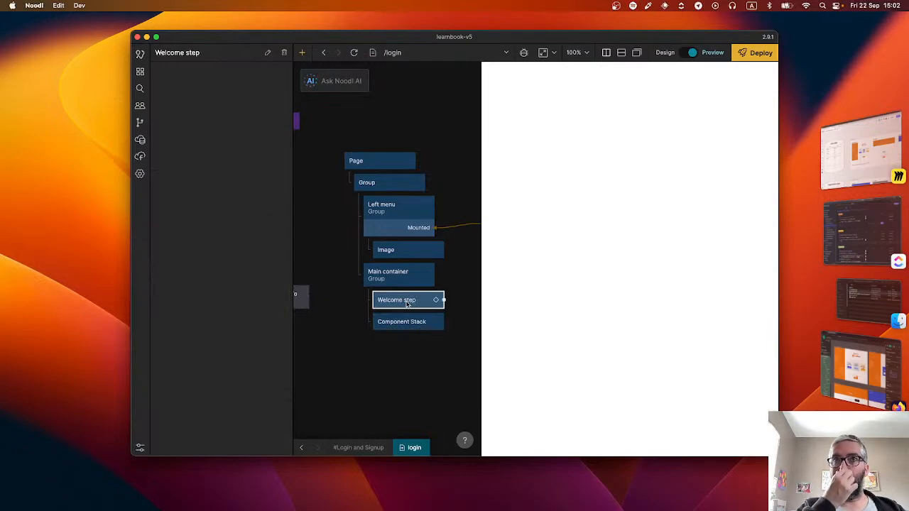
double_click(408, 304)
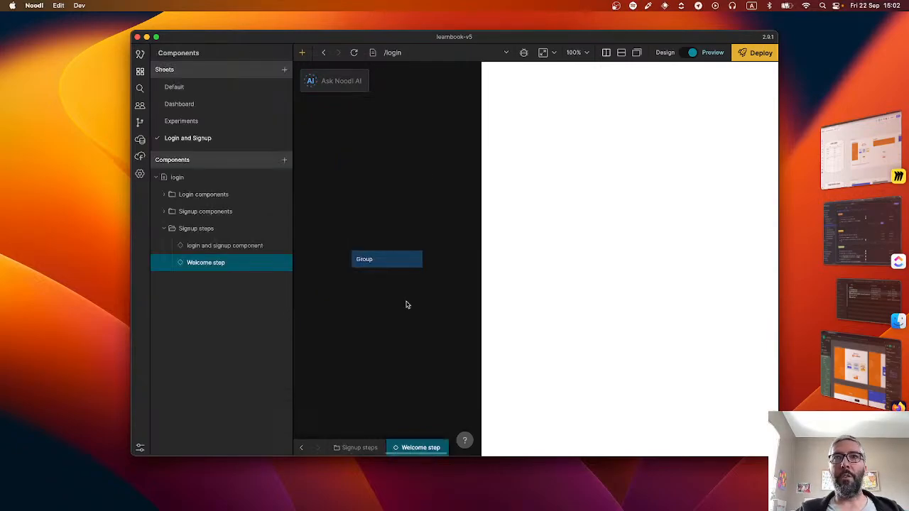
key("super+Tab")
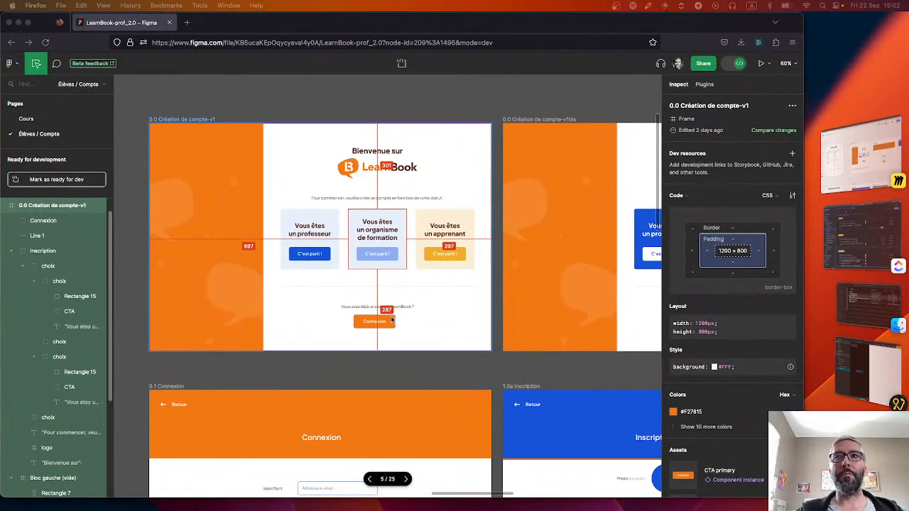
scroll(392, 318, "up", 1)
scroll(367, 300, "left", 3)
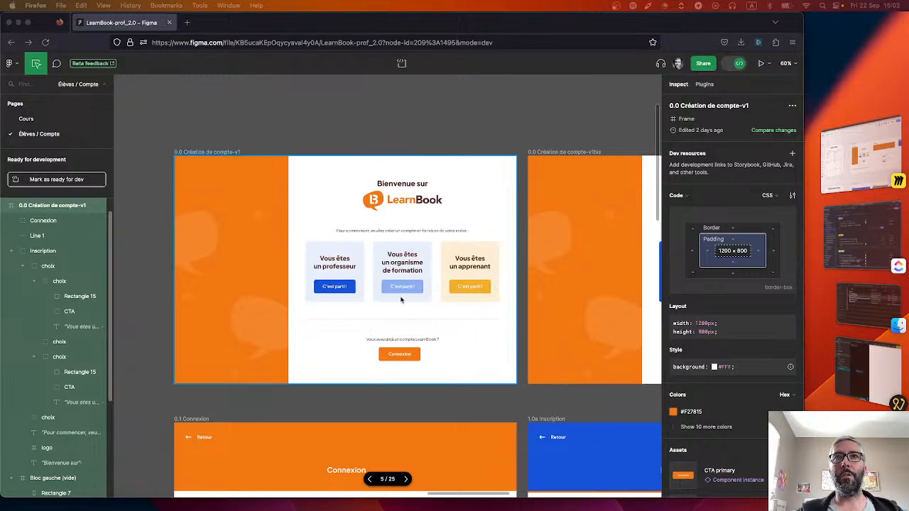
Switch back to Noodl and add a Text node as a child of the Welcome step's Group
key("super+Tab")
left_click(370, 259)
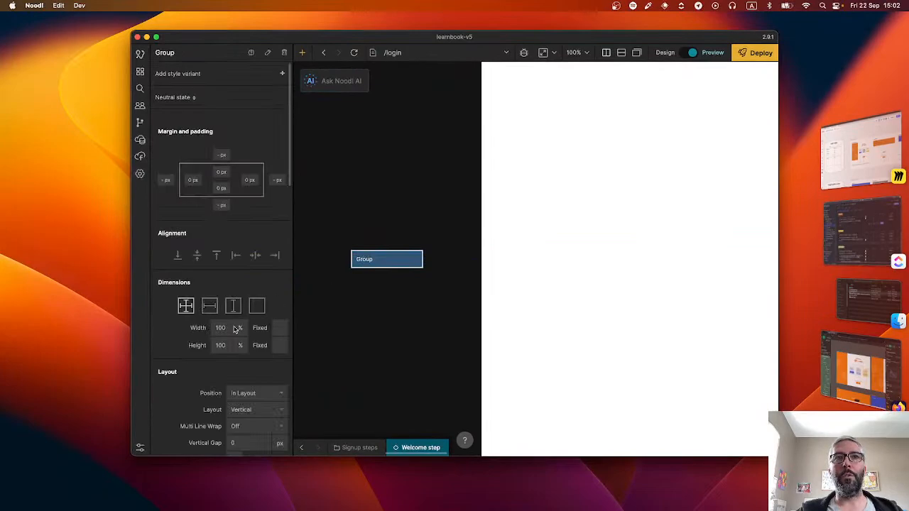
right_click(395, 308)
type("text")
left_click(330, 190)
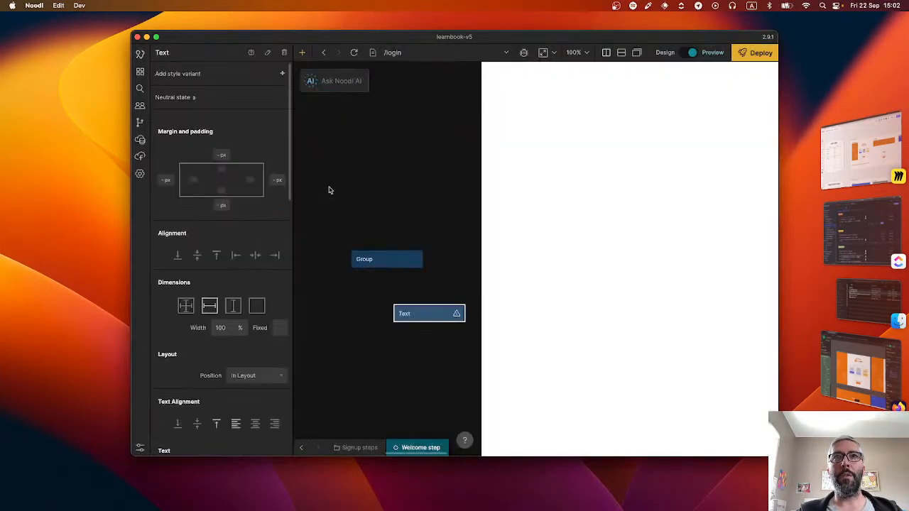
left_click_drag(425, 322, 402, 283)
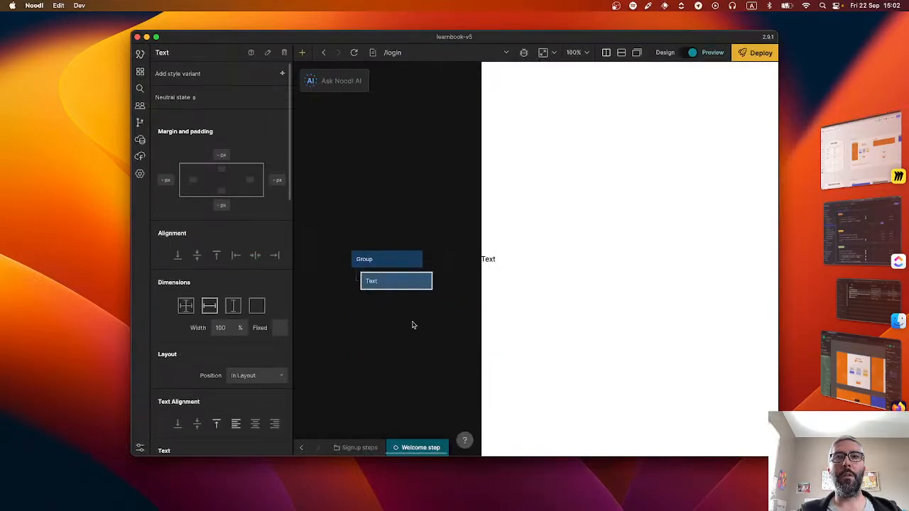
Add an Image node to the Welcome step's Group, directly below the Text node
right_click(414, 325)
type("imag")
left_click(307, 195)
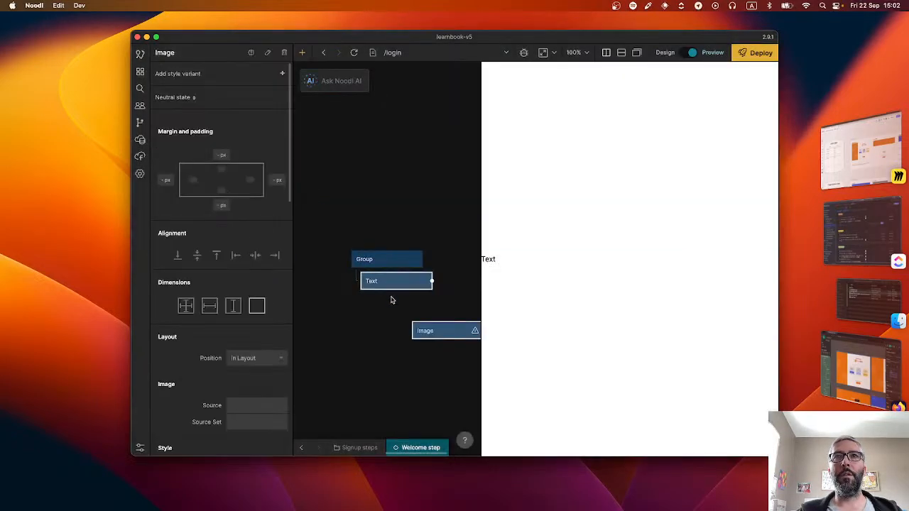
left_click_drag(430, 325, 387, 302)
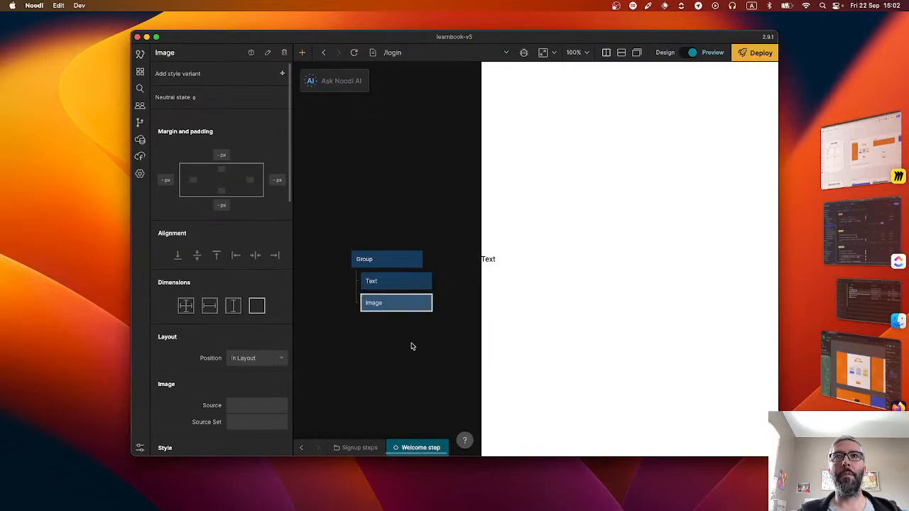
Check the welcome screen in Figma in Firefox, and back in Noodl add a second Text node below the Image
key("super+Tab")
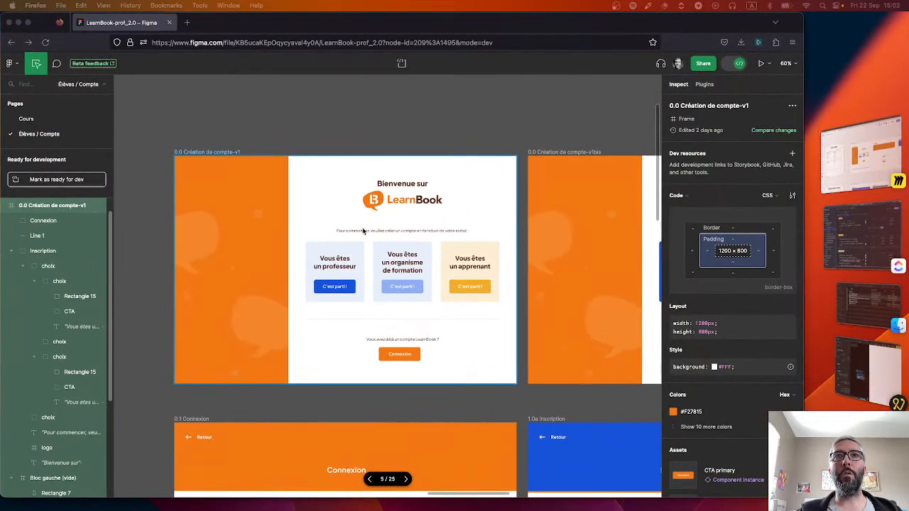
key("super+Tab")
right_click(426, 362)
type("tex")
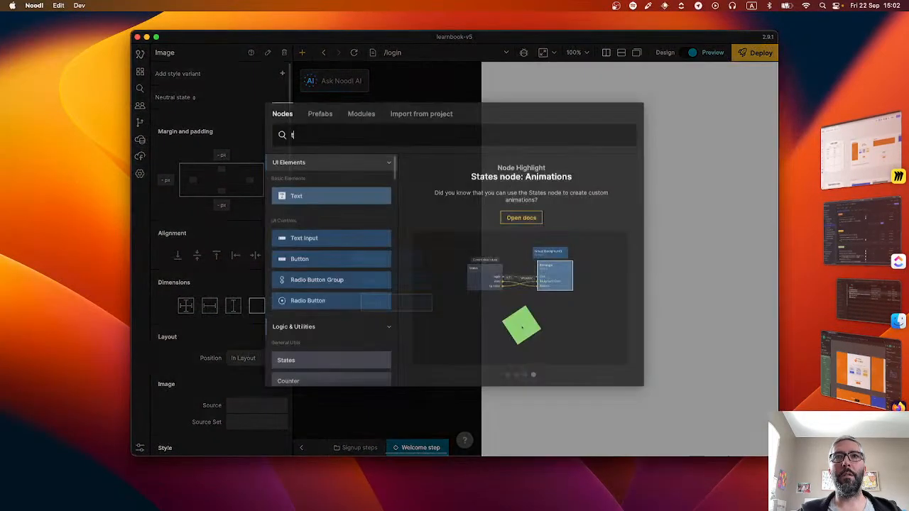
left_click(337, 195)
left_click_drag(430, 366, 382, 318)
Recheck the Figma design in Firefox, and back in Noodl add a Columns node to the Group below the second Text node
key("super+Tab")
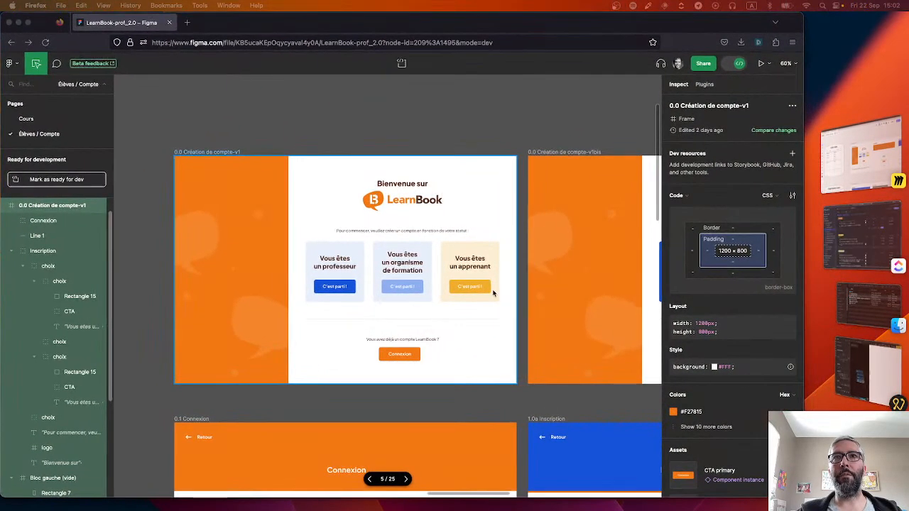
key("super+Tab")
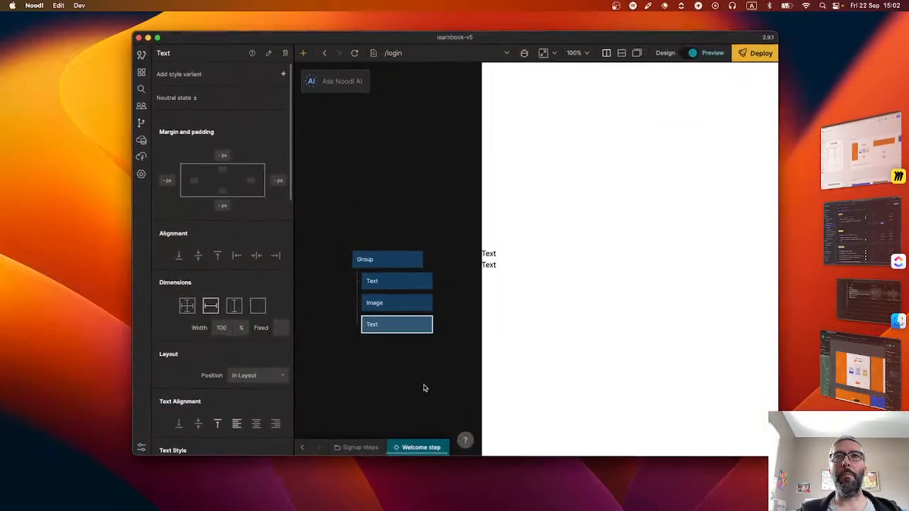
right_click(425, 387)
type("rep")
key("super+a")
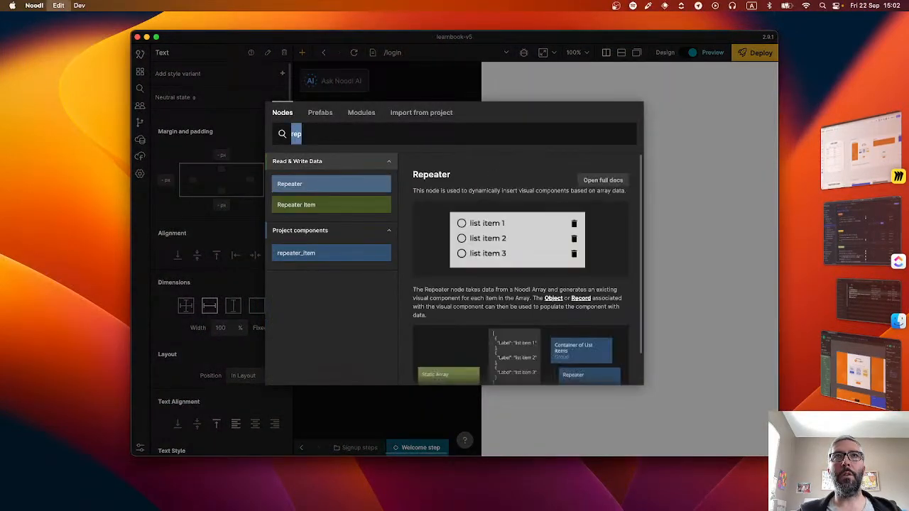
type("colu")
left_click(292, 195)
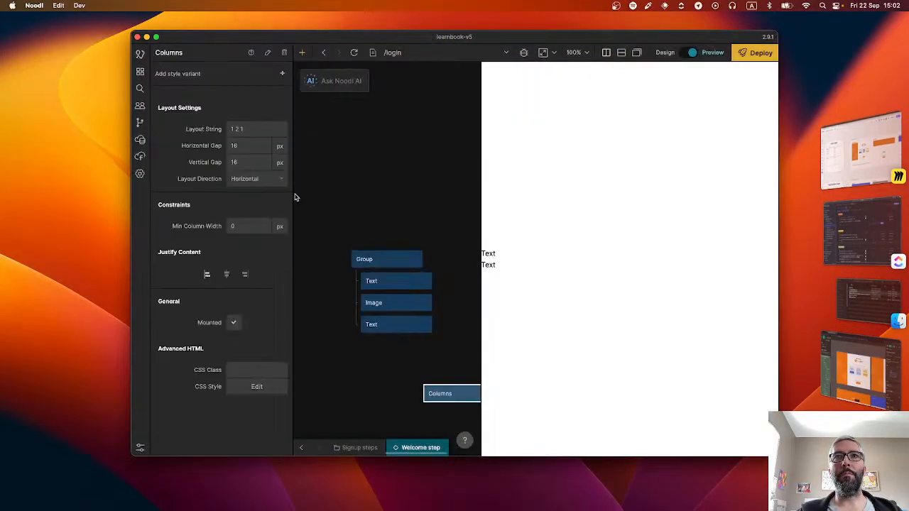
left_click_drag(435, 393, 389, 346)
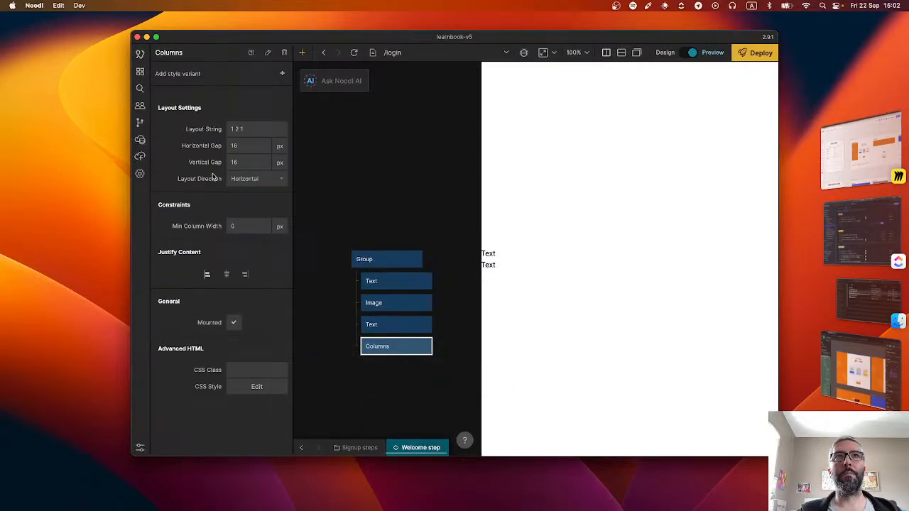
Set the Columns node's layout string to 1 1 1
left_click(237, 129)
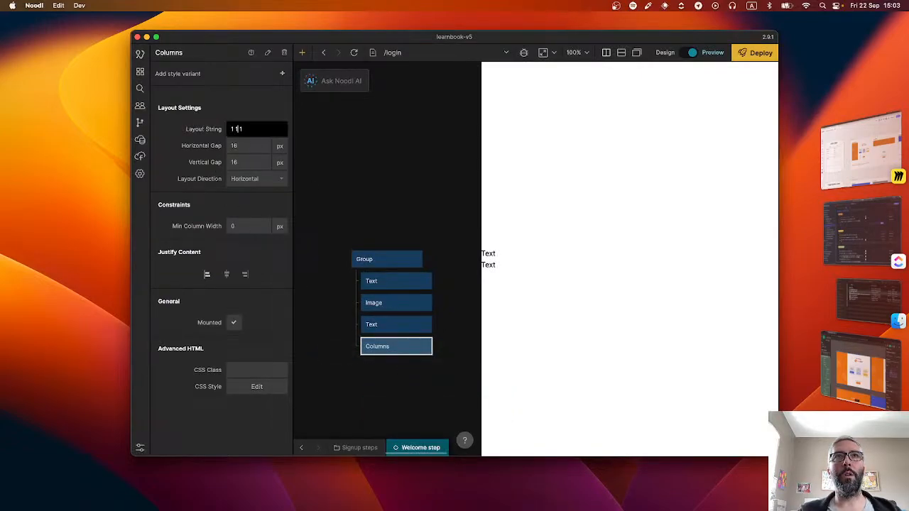
left_click(259, 248)
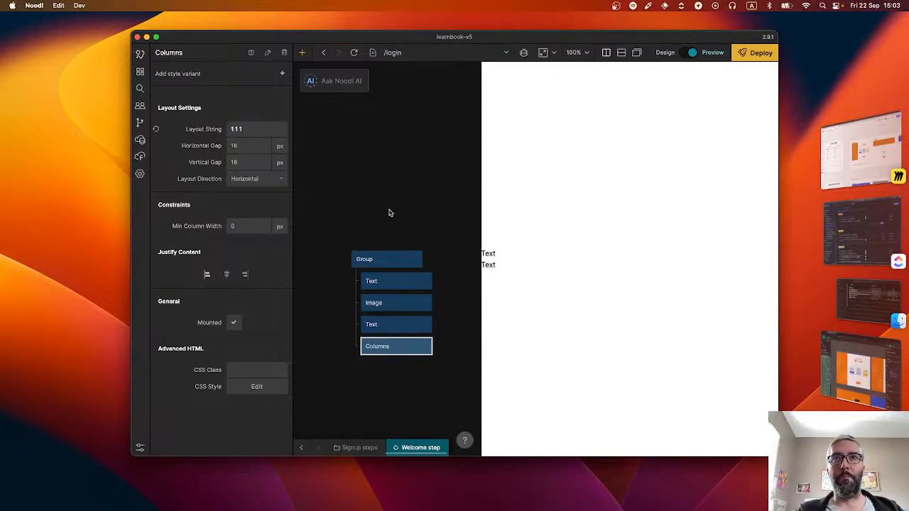
left_click(412, 218)
left_click(397, 348)
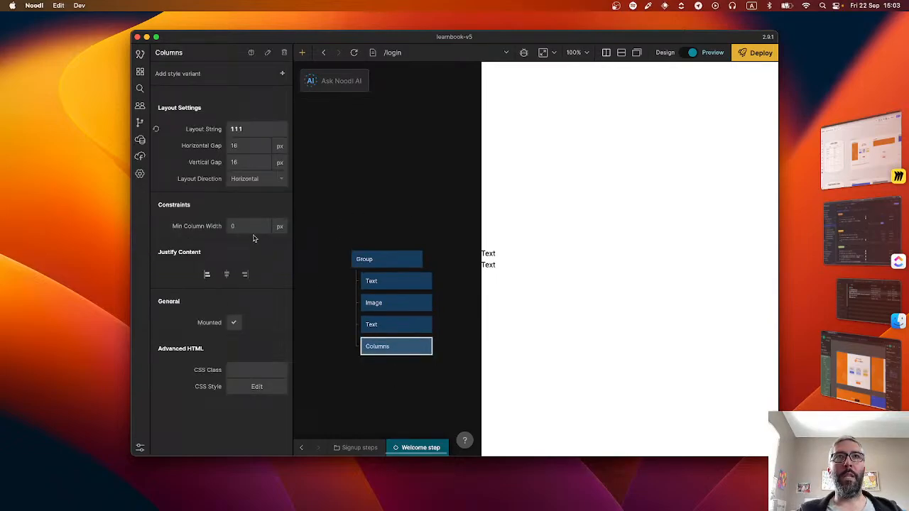
Inspect the teacher card's width in Figma in Firefox, and back in Noodl set the Columns' minimum column width to 200 px
left_click(249, 225)
key("super+Tab")
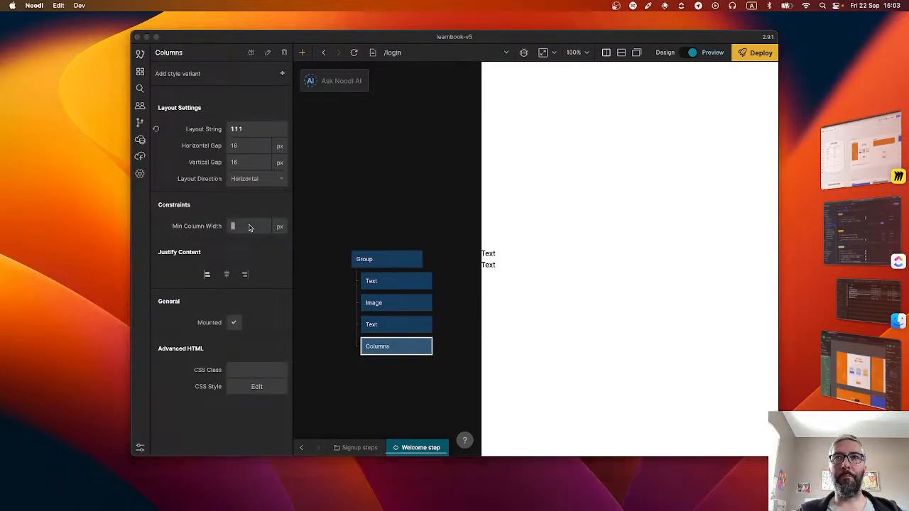
left_click(349, 248)
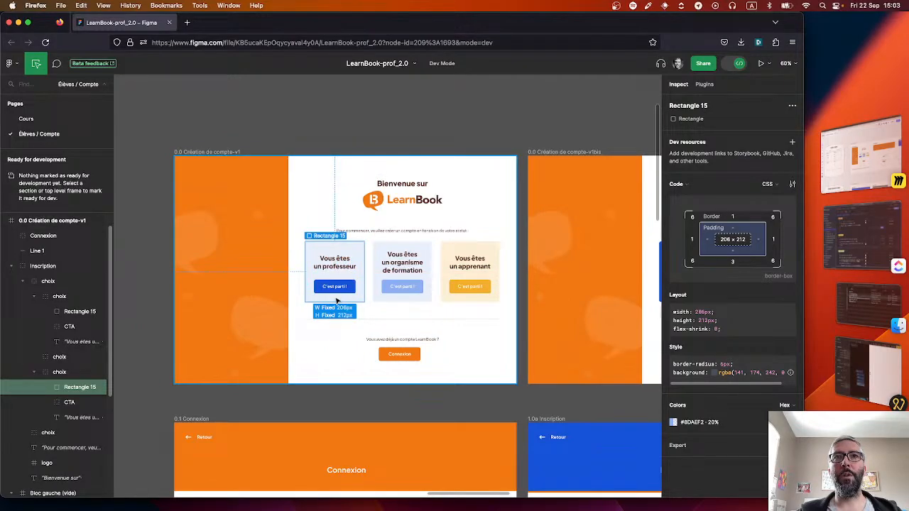
key("super+Tab")
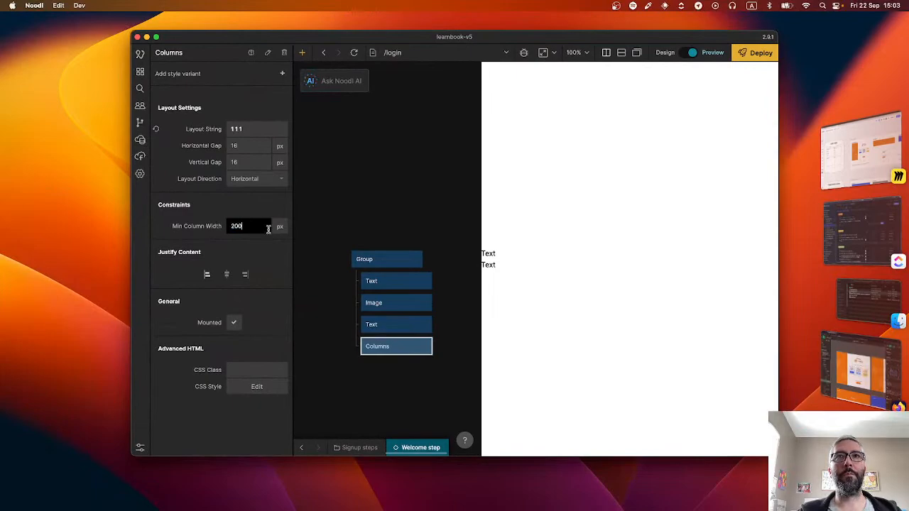
left_click(355, 223)
Add a Repeater node as a child of the Columns node
scroll(392, 355, "down", 3)
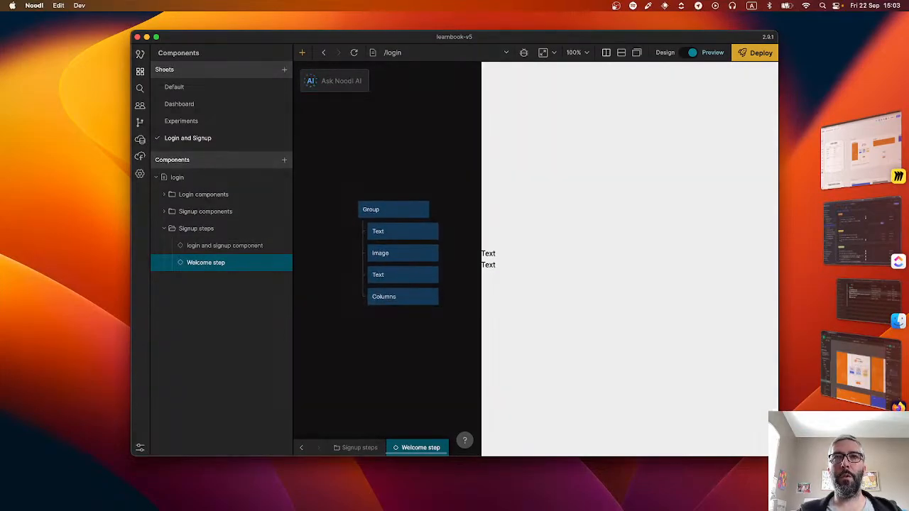
right_click(396, 347)
type("repea")
left_click(334, 185)
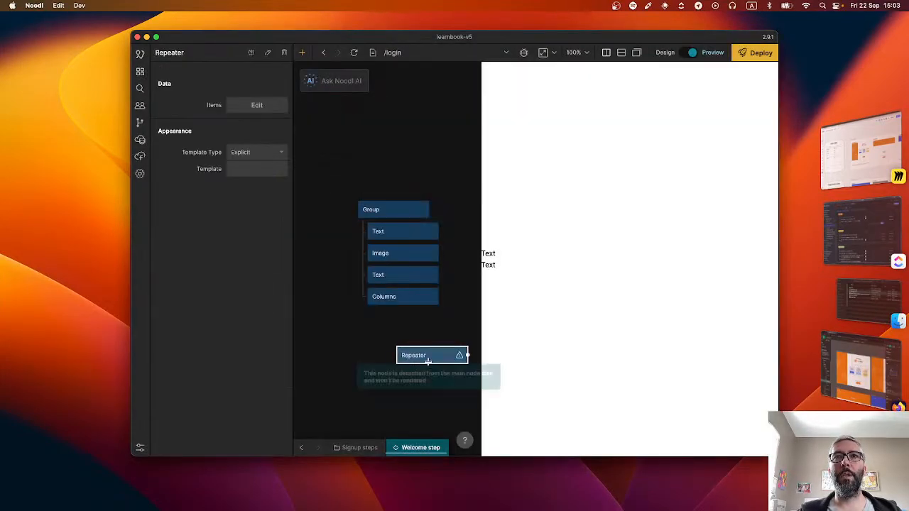
left_click_drag(415, 355, 421, 308)
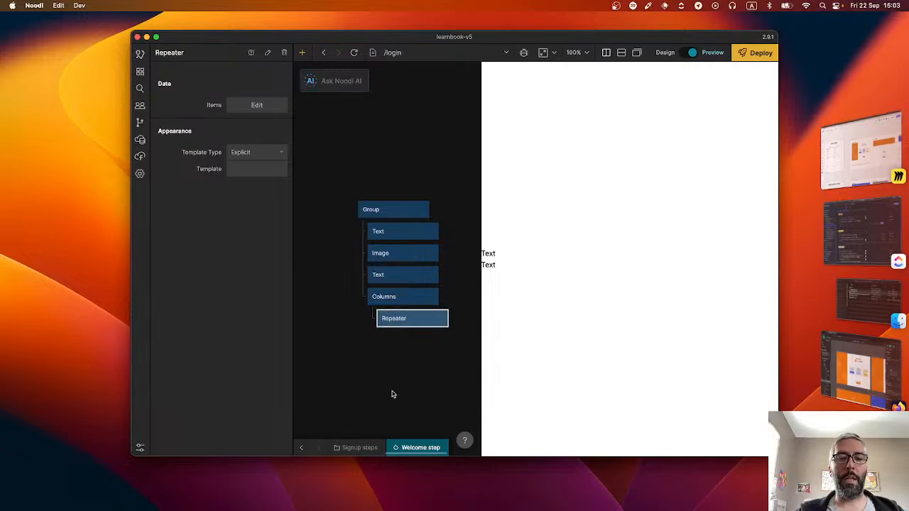
Review the three account type cards in Figma in Firefox, and back in Noodl add a Static Array node to the Welcome step
key("super+Tab")
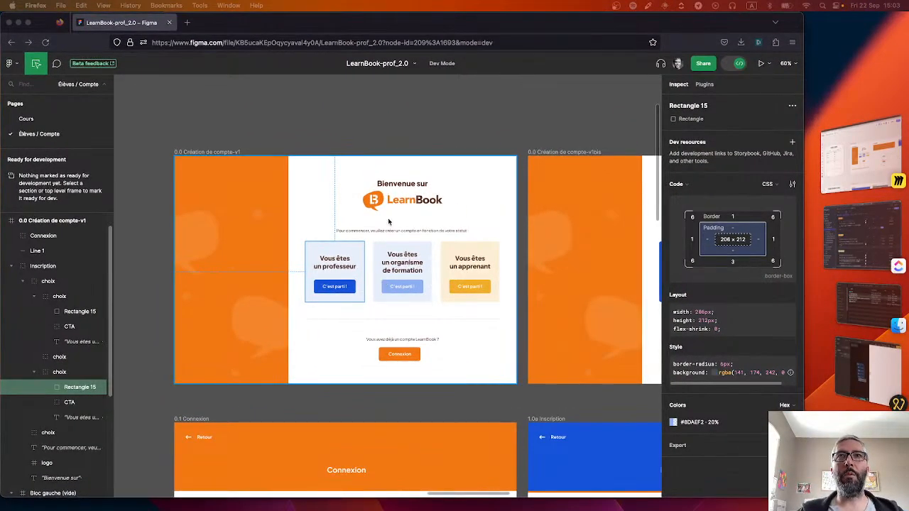
scroll(408, 270, "up", 5)
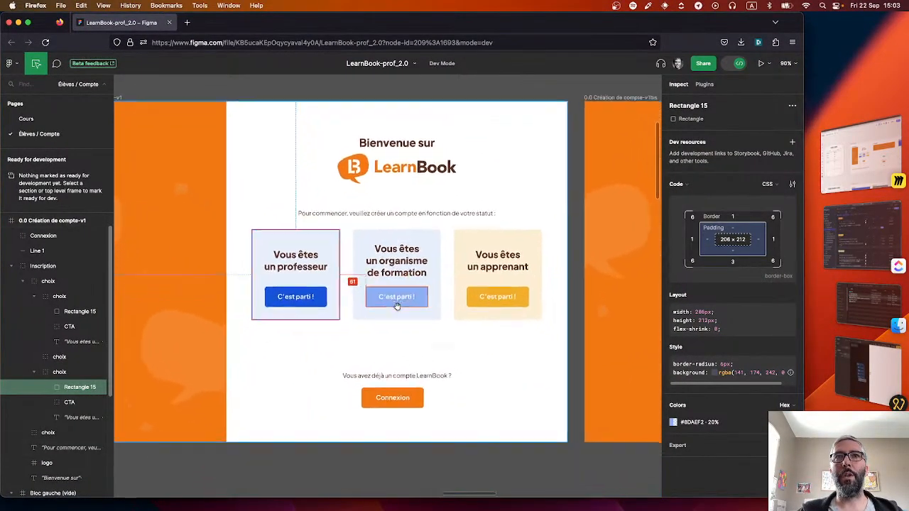
left_click_drag(397, 306, 392, 299)
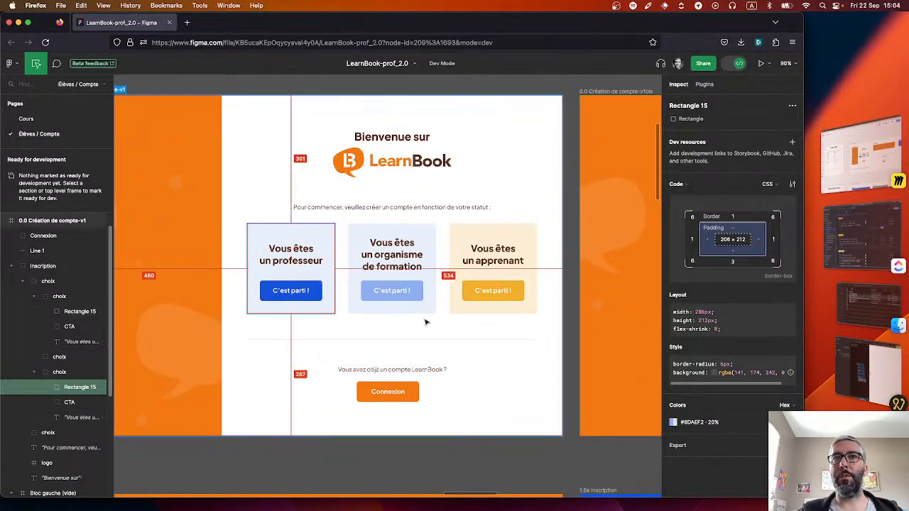
key("super+Tab")
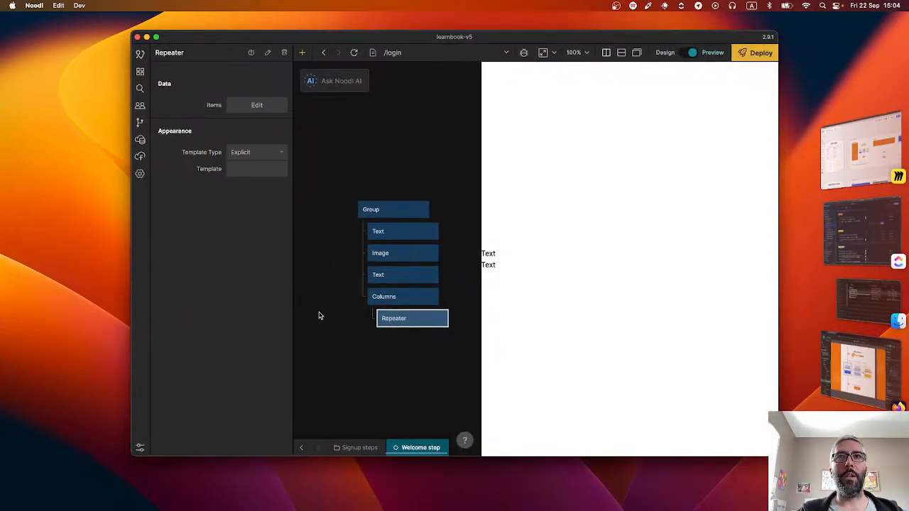
right_click(341, 343)
type("stat")
left_click(321, 256)
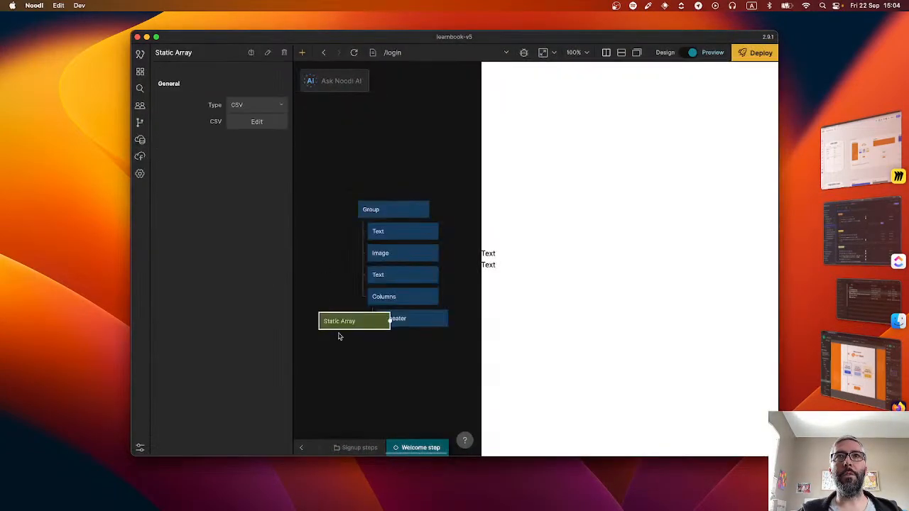
Widen the node canvas against the preview and enlarge the Noodl window to fill most of the screen
scroll(339, 335, "left", 3)
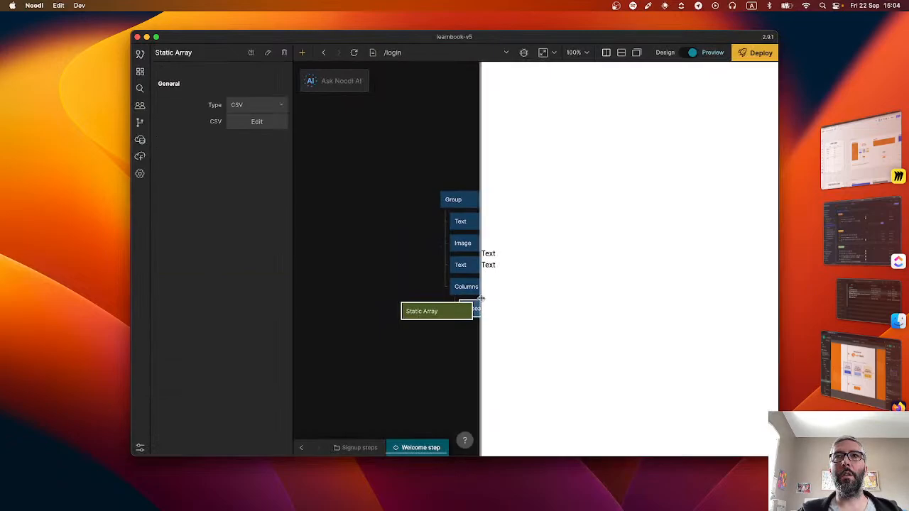
left_click_drag(481, 307, 570, 299)
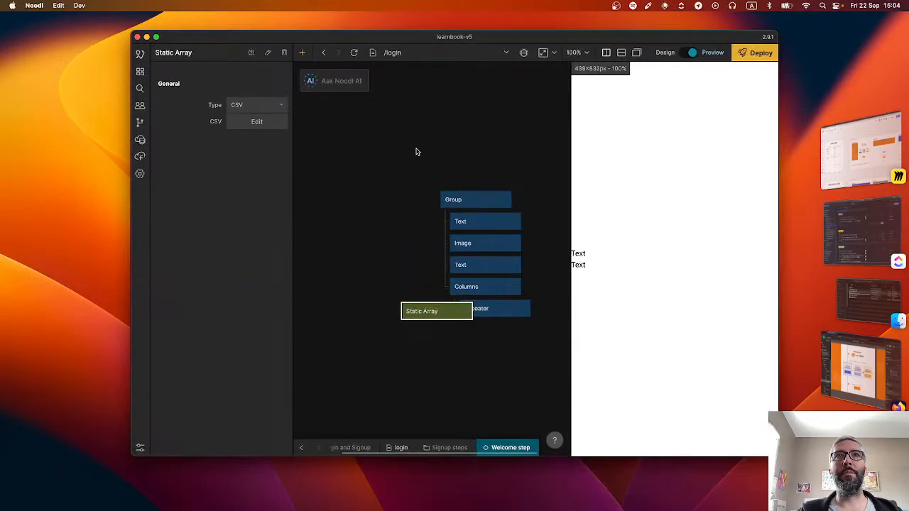
left_click_drag(289, 37, 162, 19)
left_click_drag(650, 437, 817, 510)
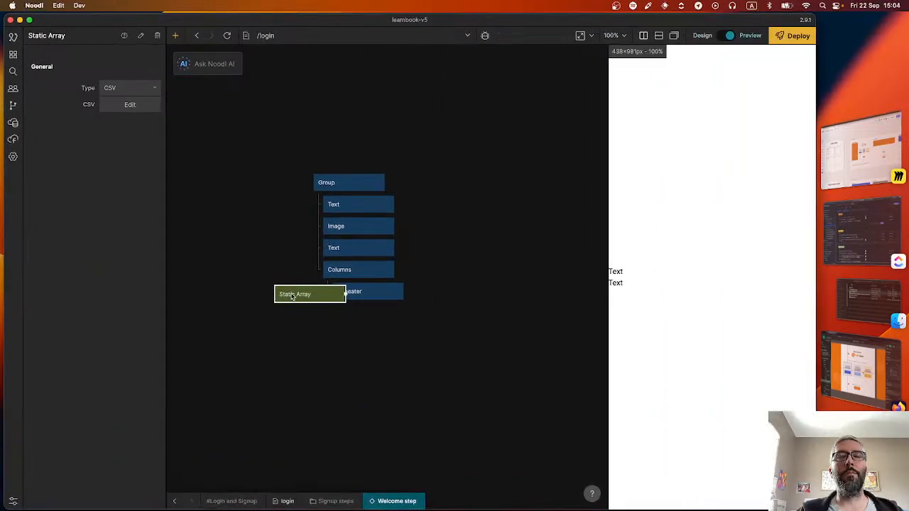
Move the Static Array node clear of the Repeater, beside the Group tree, and set its type to JSON
left_click_drag(294, 294, 214, 251)
left_click(116, 88)
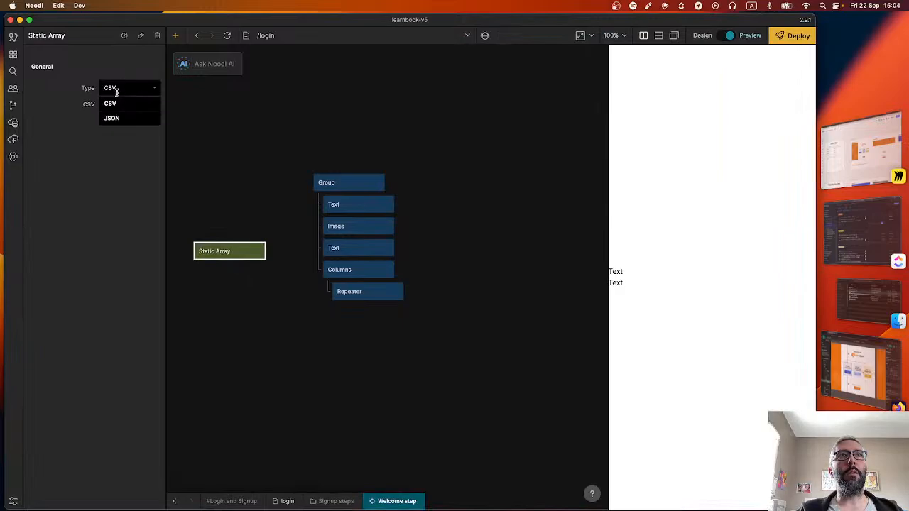
left_click(120, 117)
Open the Static Array's JSON for editing and start an array containing one empty object
left_click(128, 104)
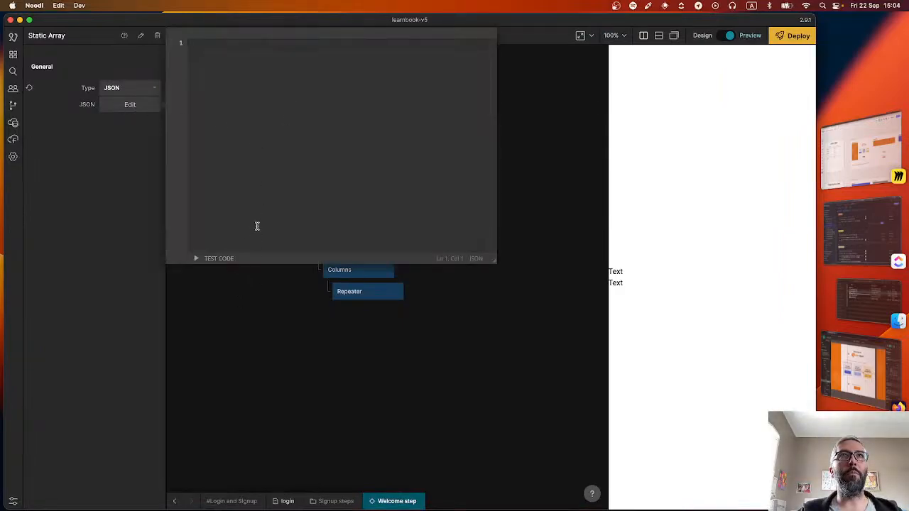
type("[")
key("Return")
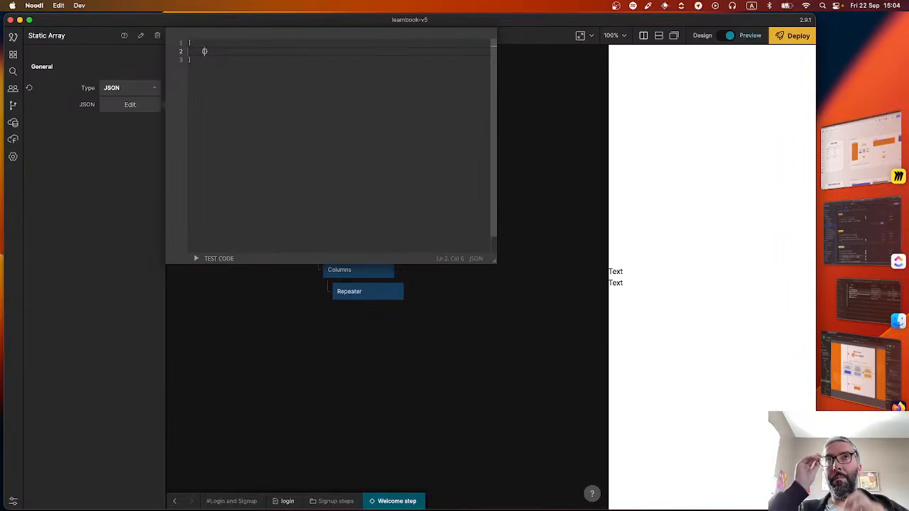
type("{")
key("Return")
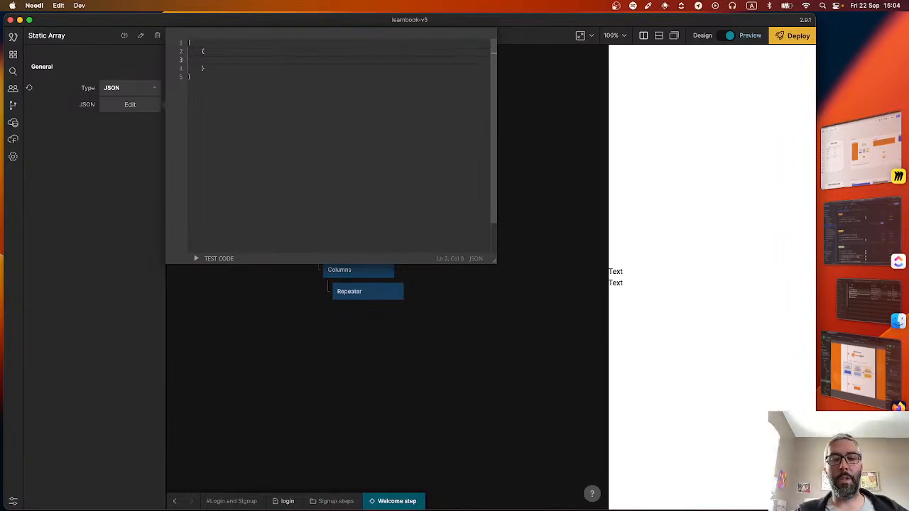
Give the object a "Title" property with the value "You're a teacher"
type("\"Title")
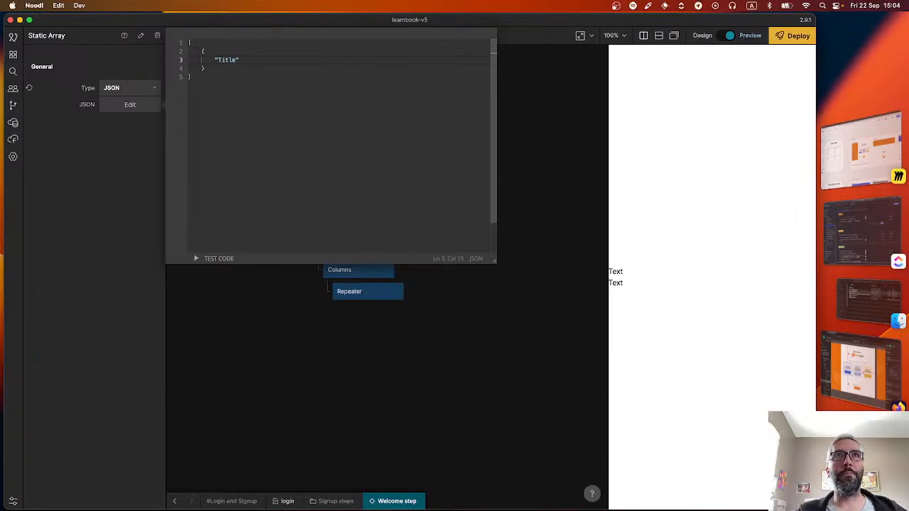
type("\": \"")
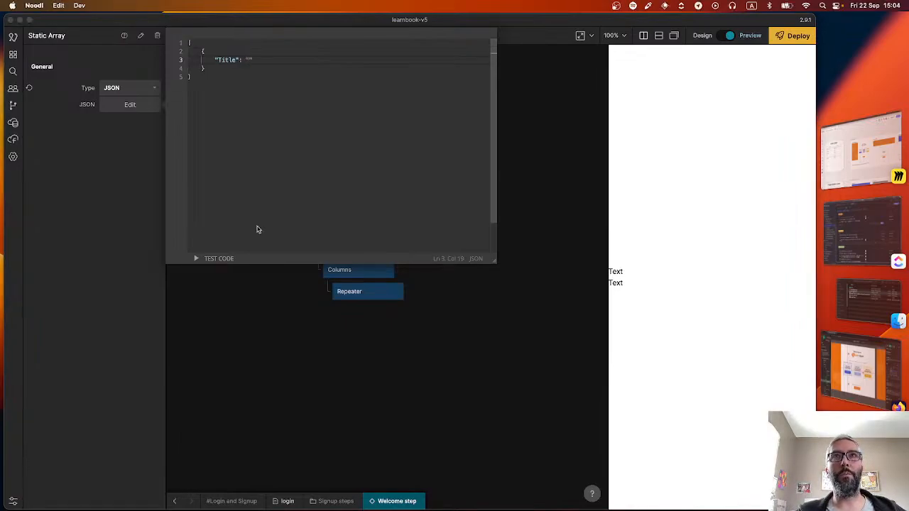
key("super+Tab")
key("super+Tab")
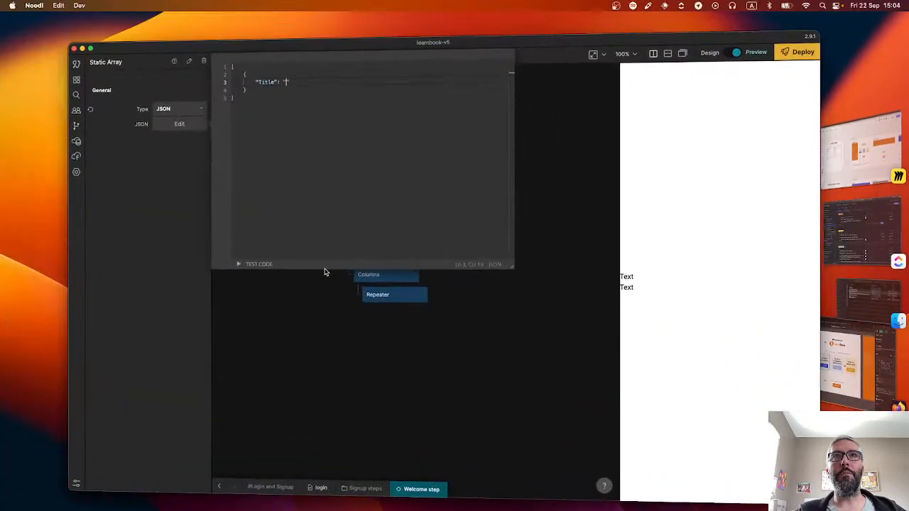
type("You're a teacher")
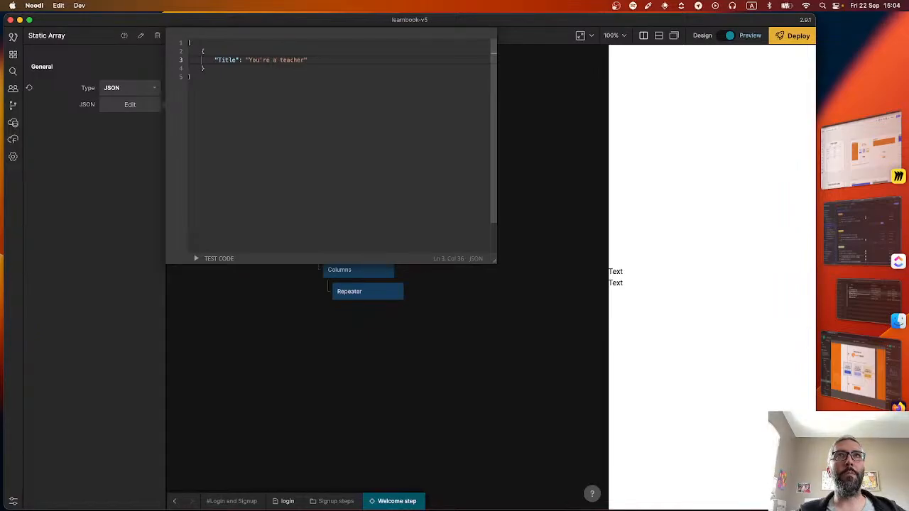
type("\",")
key("Return")
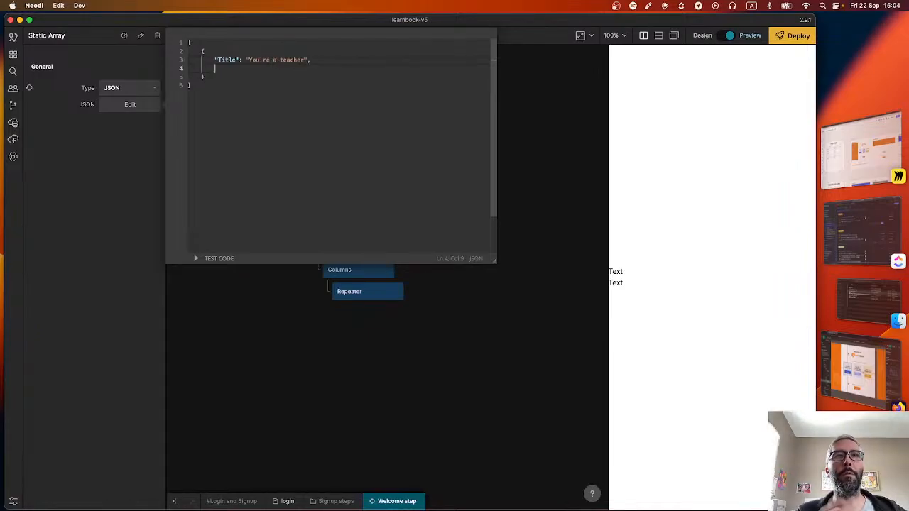
Add a "Button text" property with the value "Let's go" below the title
type("\"")
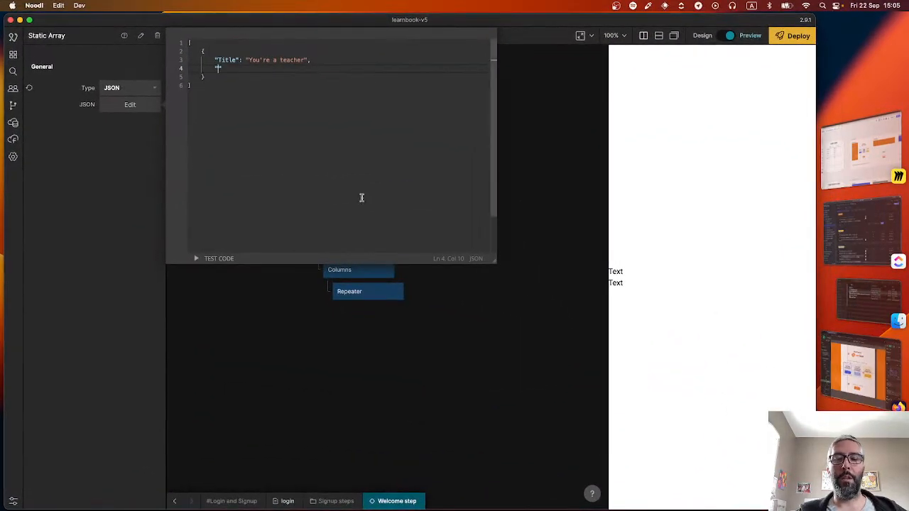
type("Button text")
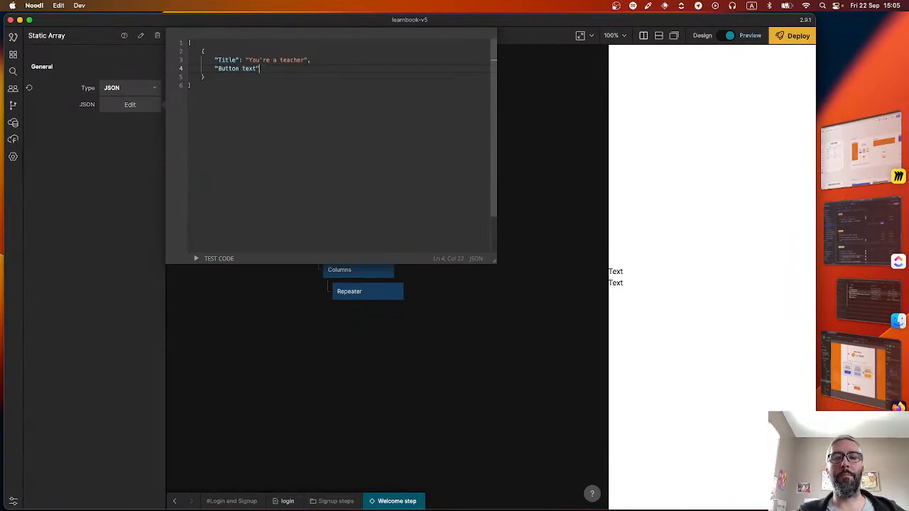
type("\": \"Le")
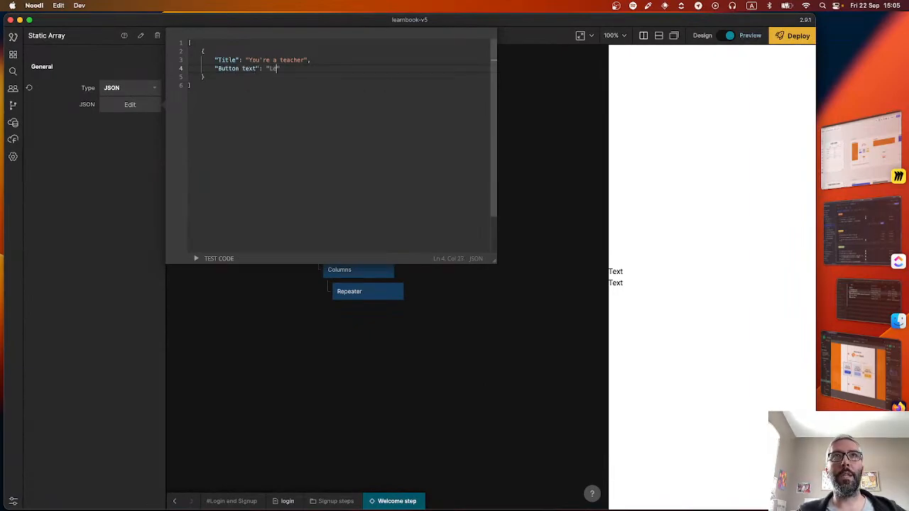
type("t's go")
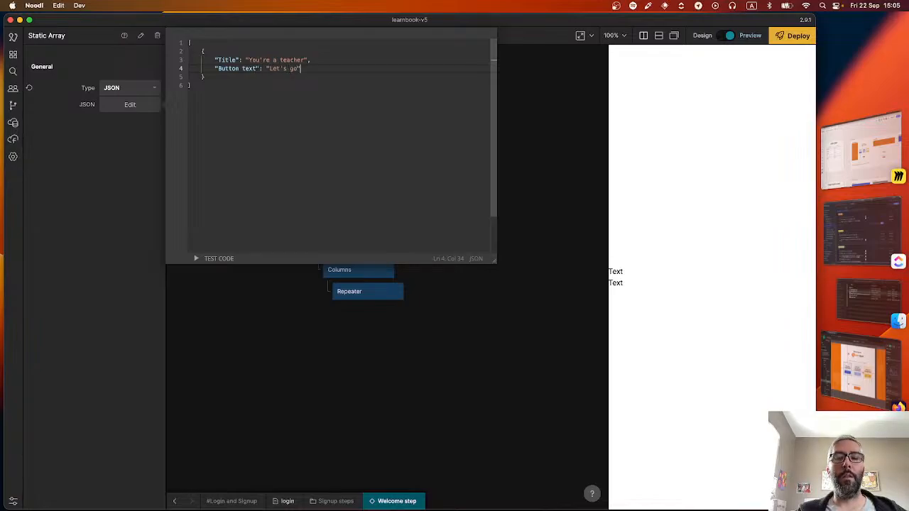
type("\",")
key("Return")
Copy the professor card's button colour from Figma in Firefox and add it in Noodl as "Button colour": "#1652D8"
key("super+Tab")
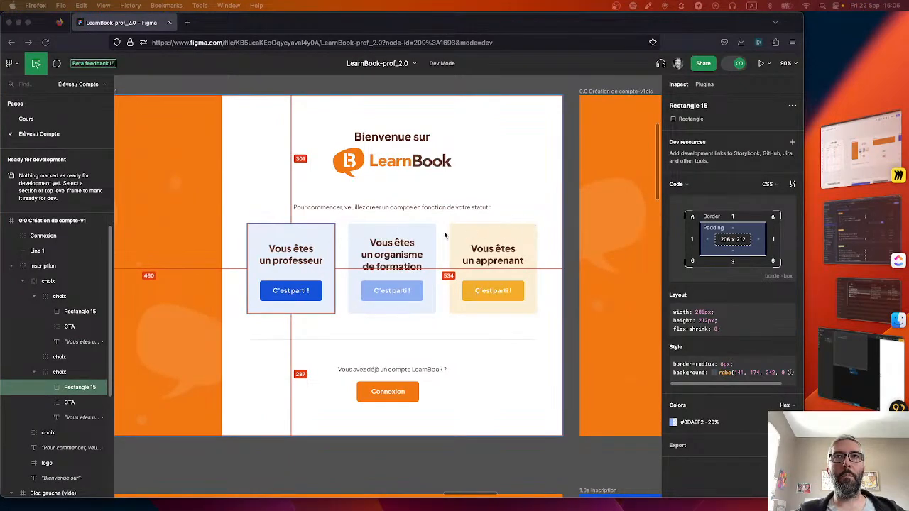
key("super+Tab")
type("\"")
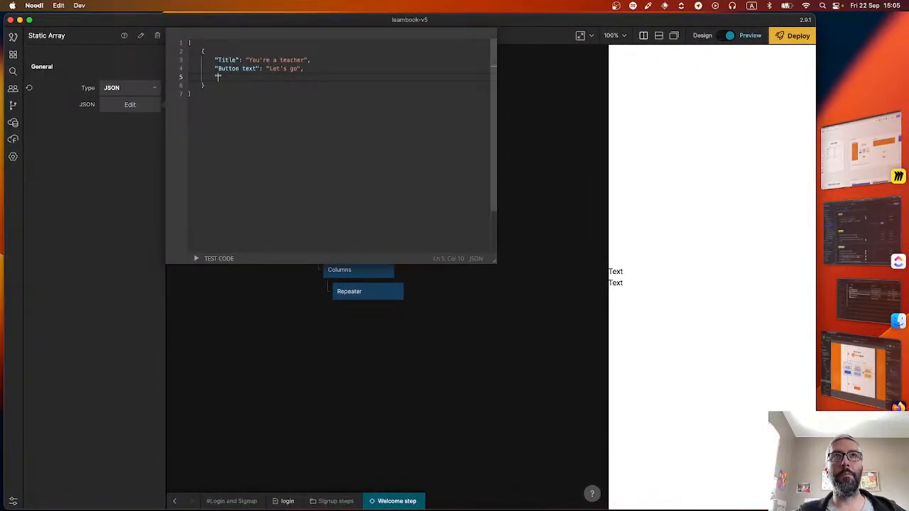
type("Button colour")
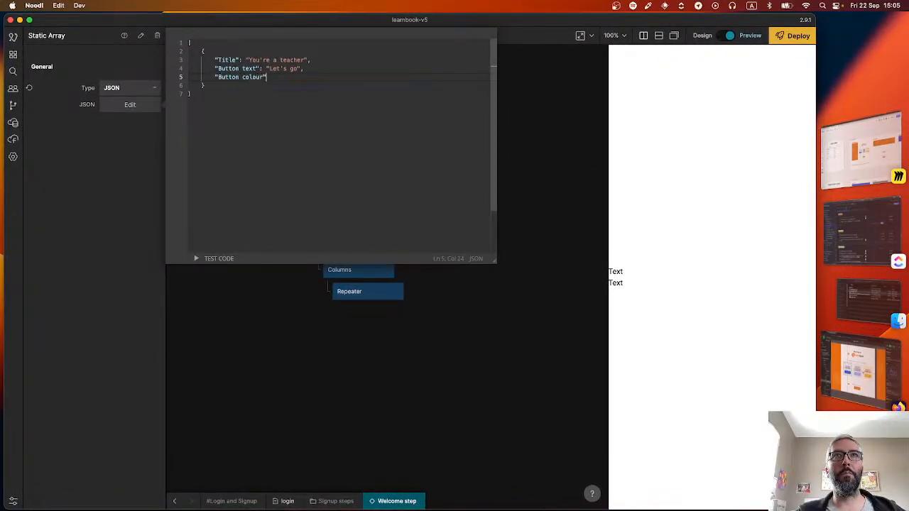
key("Right")
key("Left")
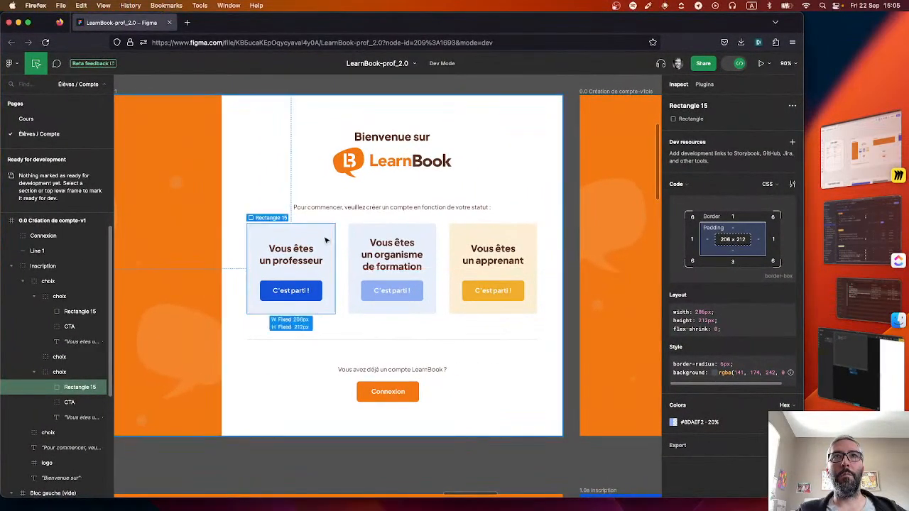
left_click(287, 292)
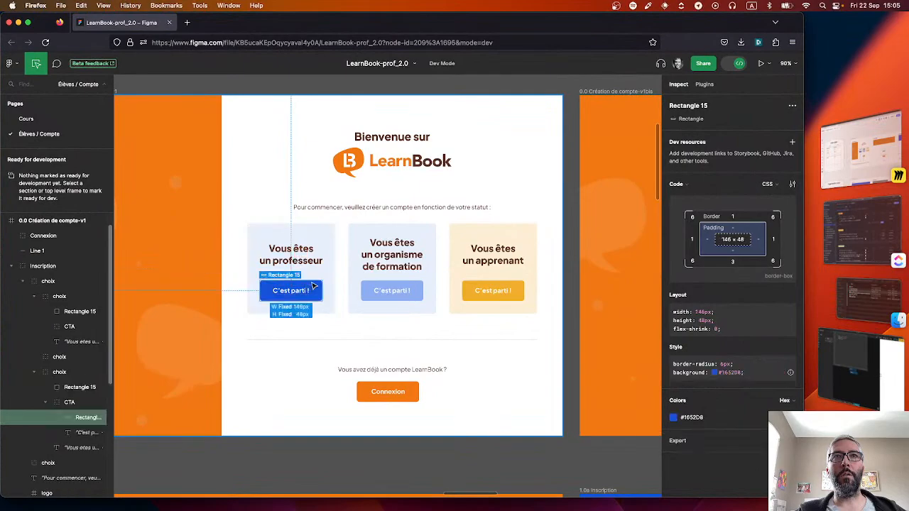
left_click(693, 418)
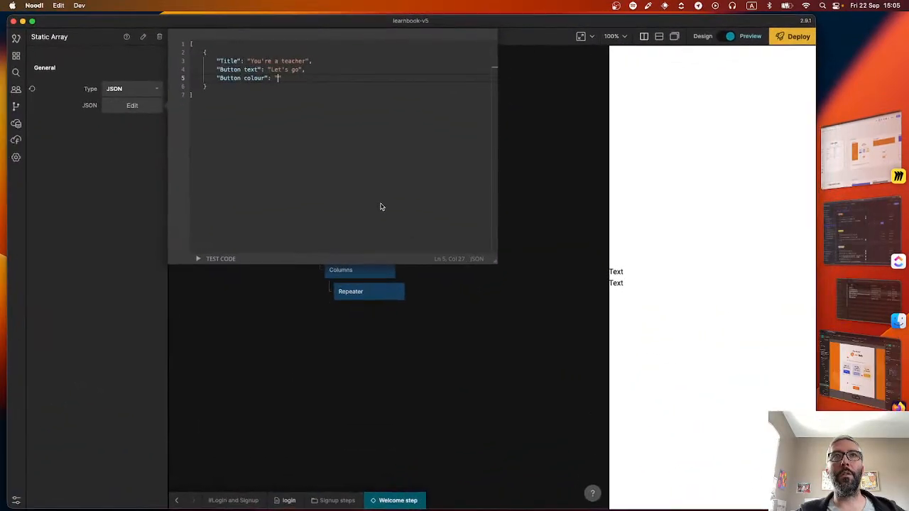
key("super+v")
type("\"")
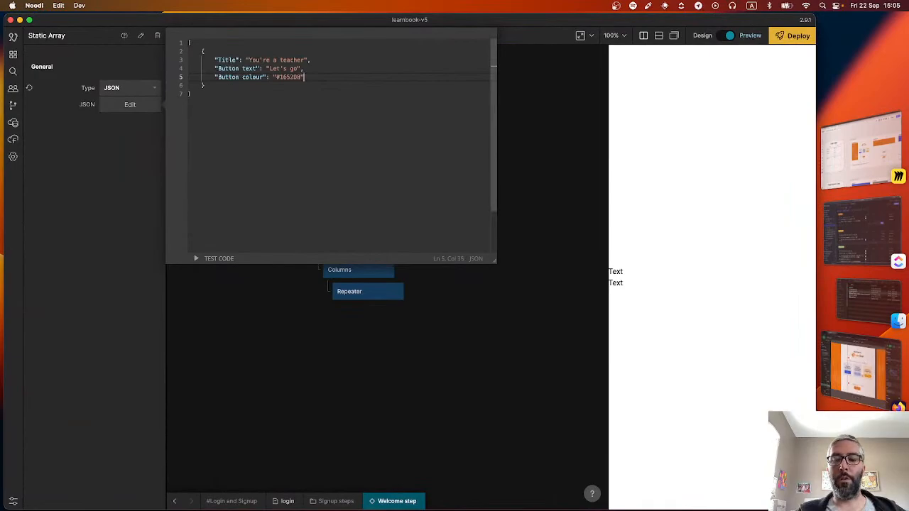
type(",")
key("Return")
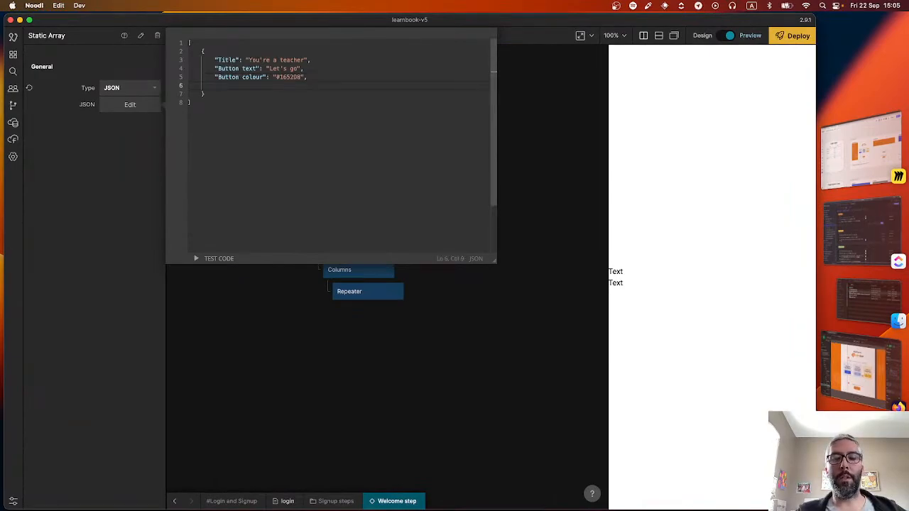
Add a "Background colour" property in Noodl with the professor card's background from Figma in Firefox, #8DAEF233
type("\"Background col")
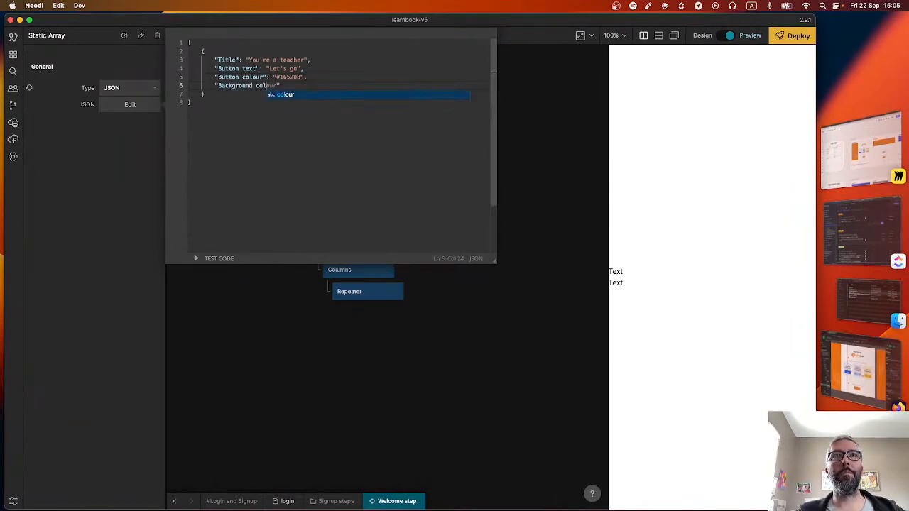
type("our\"")
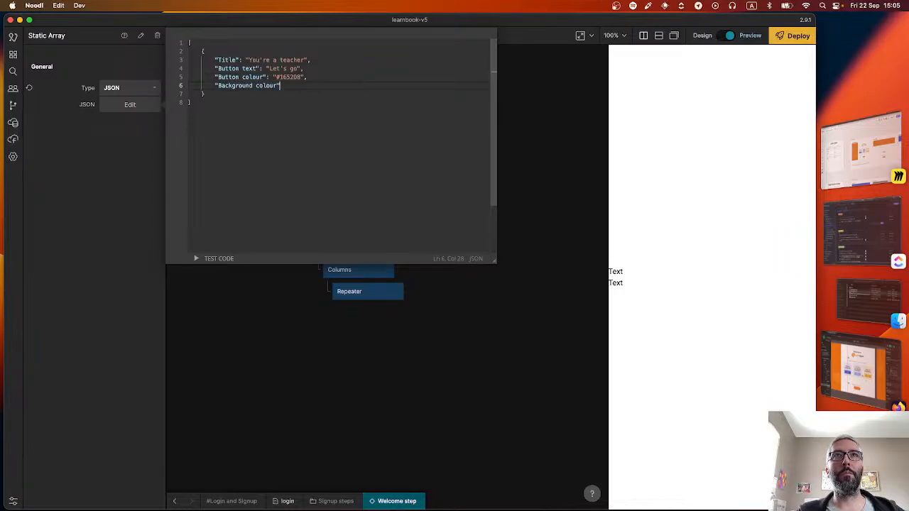
key("super+Tab")
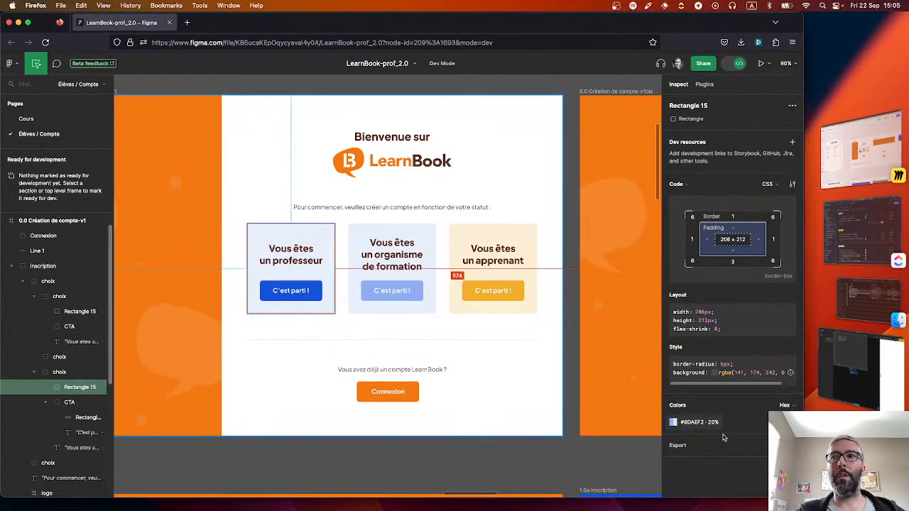
left_click(691, 422)
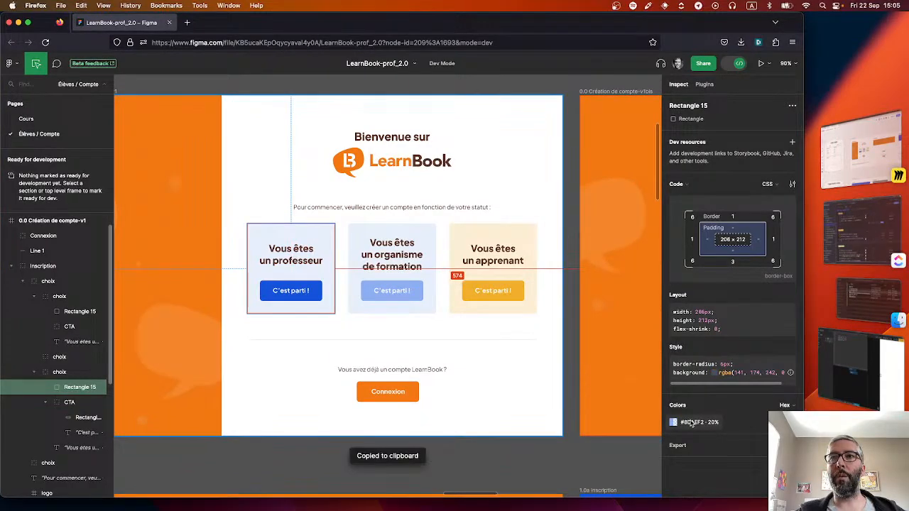
key("super+Tab")
key("super+v")
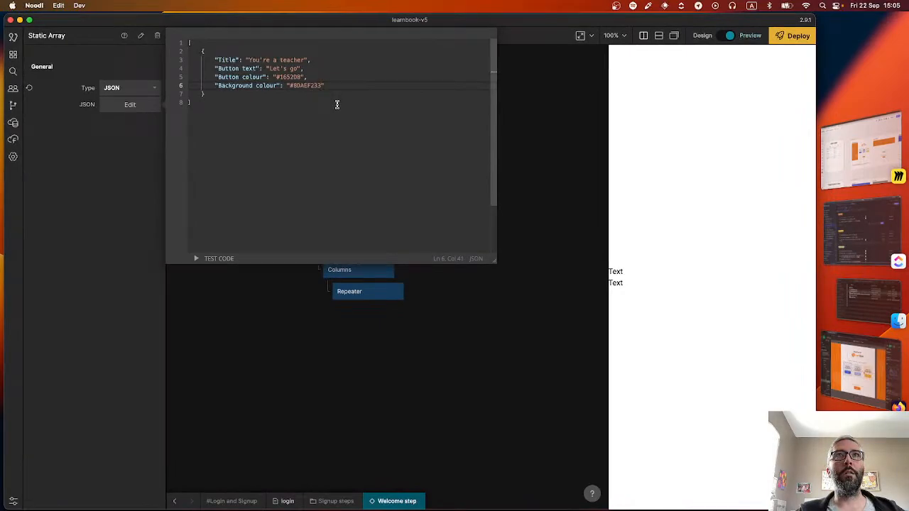
Check the account type cards in Figma in Firefox, and in Noodl begin another property line under "Background colour"
key("super+Tab")
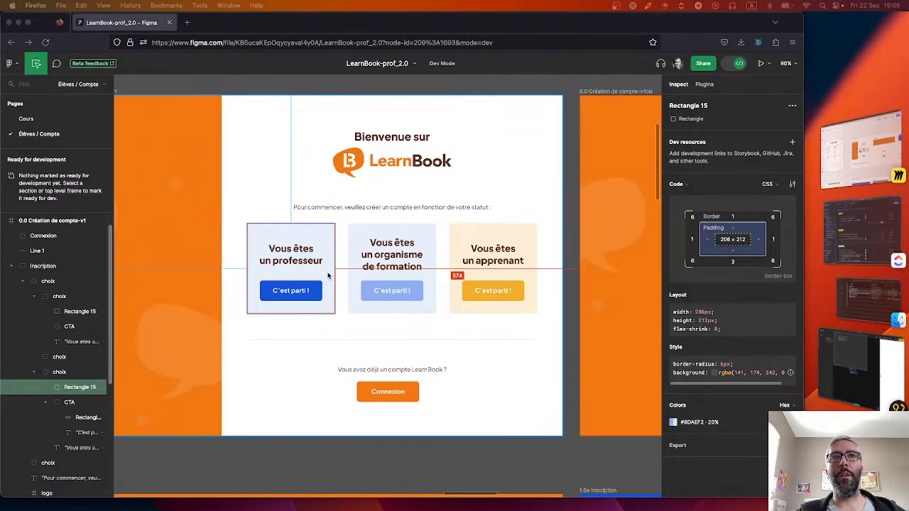
key("super+Tab")
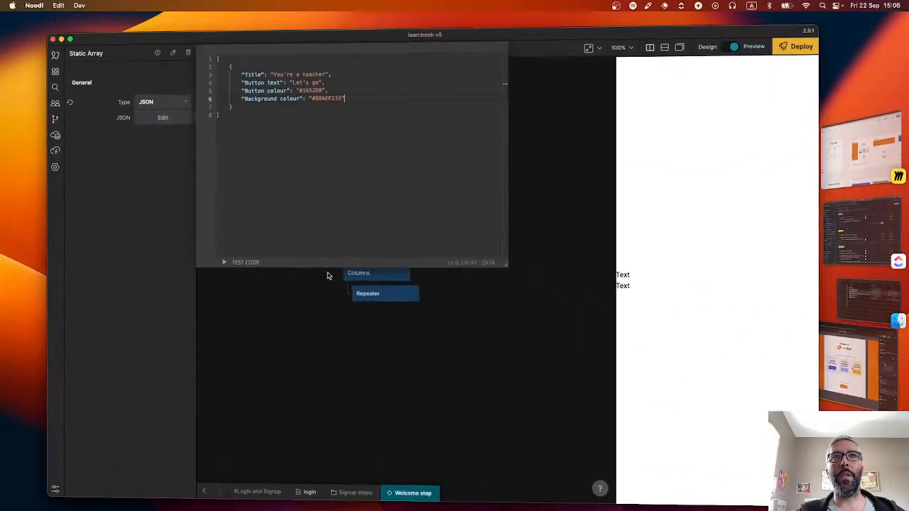
key("Return")
type("\"")
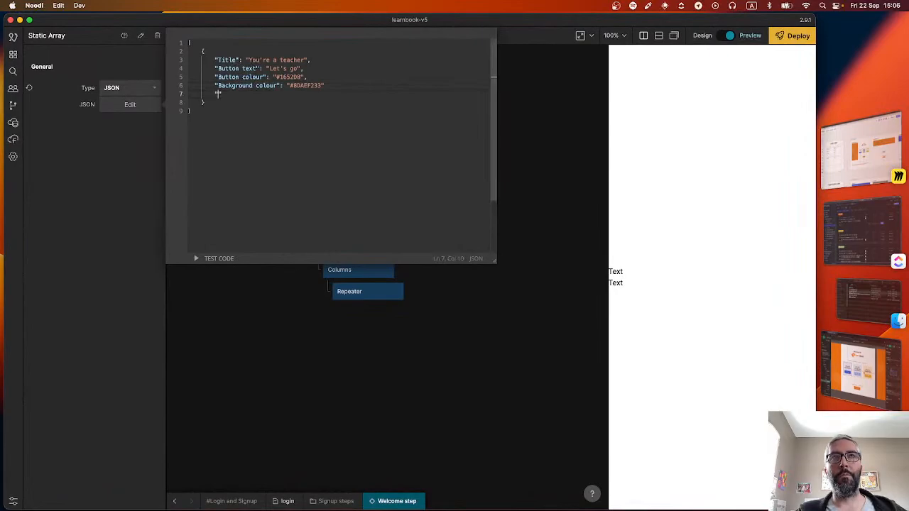
key("super+Tab")
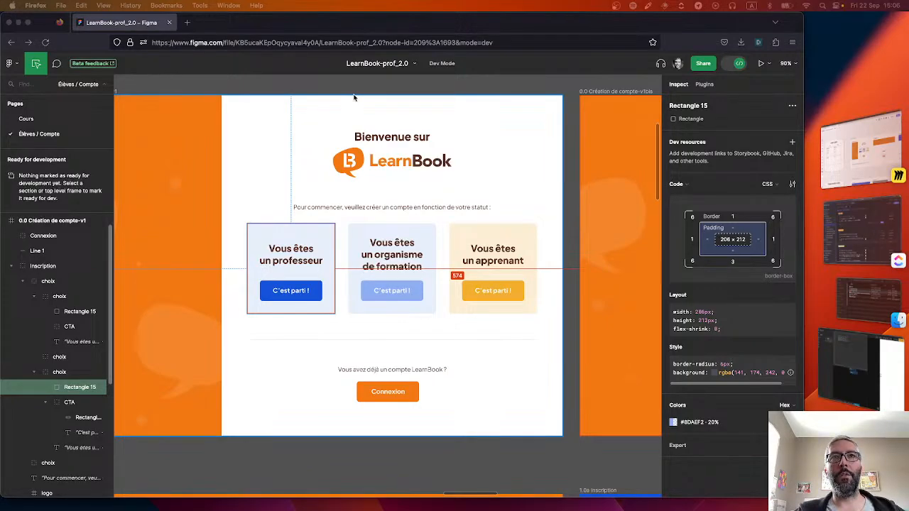
key("super+Tab")
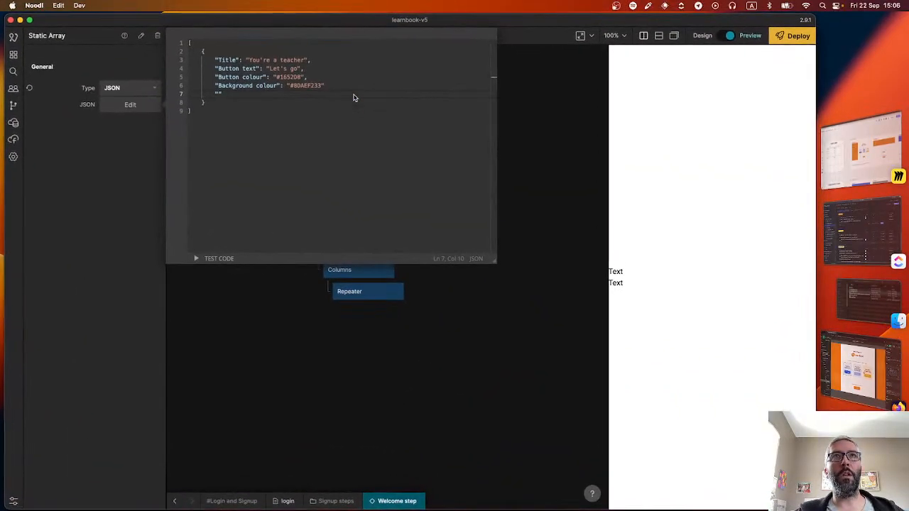
type("teacher")
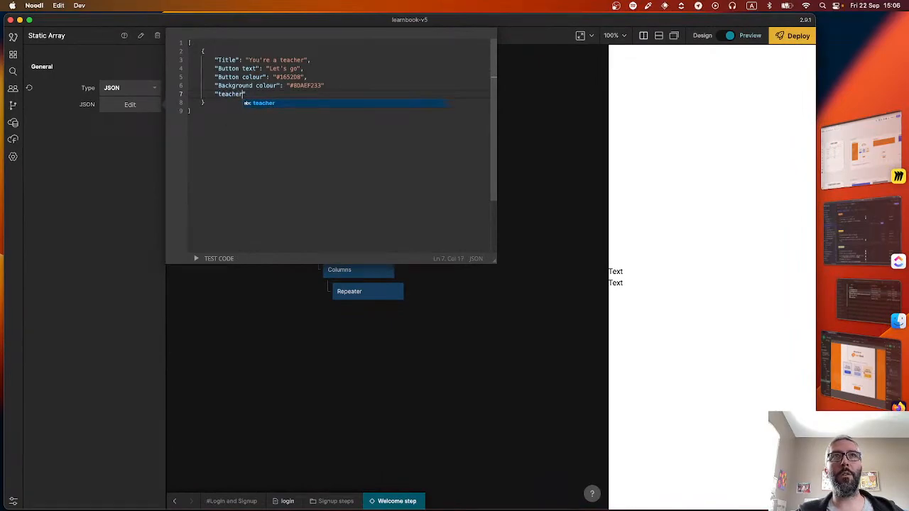
key("BackSpace")
key("BackSpace")
key("BackSpace")
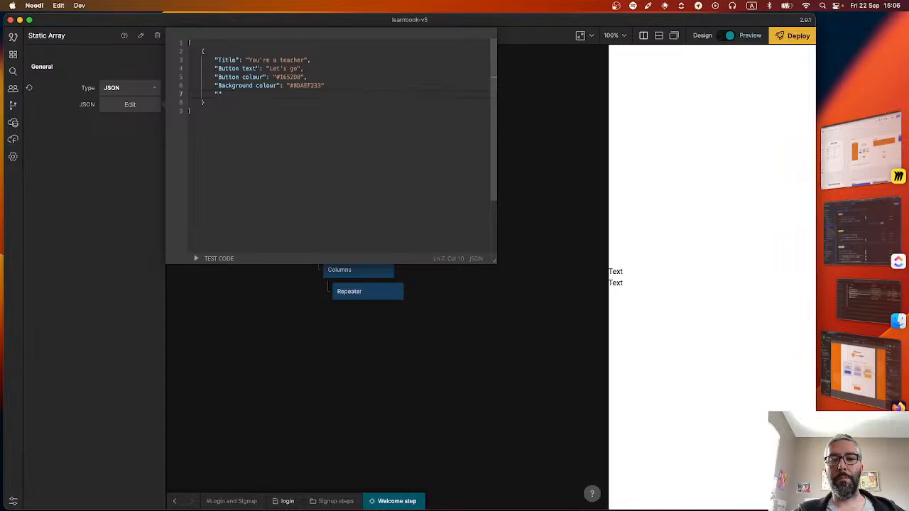
Name the new property "Type" with a capital T and give it the value "teacher"
type("type\"")
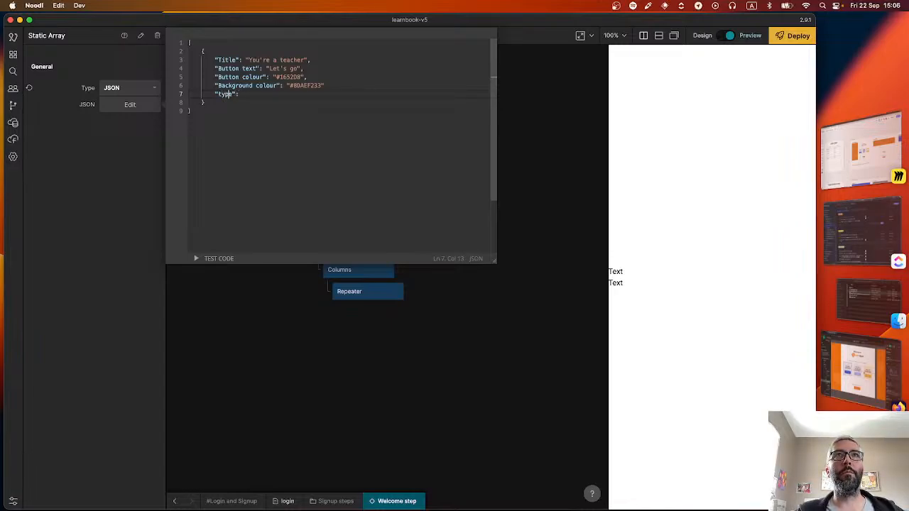
key("Left")
key("Left")
key("BackSpace")
type("T")
key("Right")
key("Right")
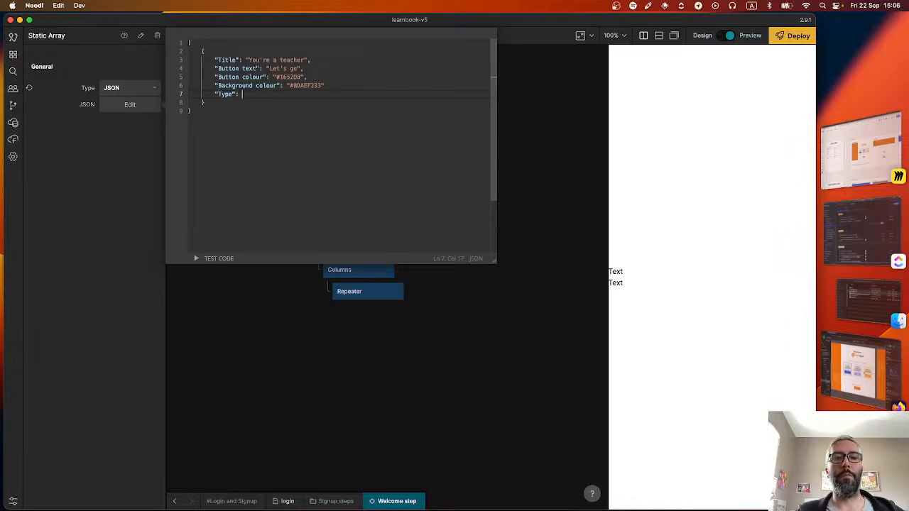
type(": \"teacher\"")
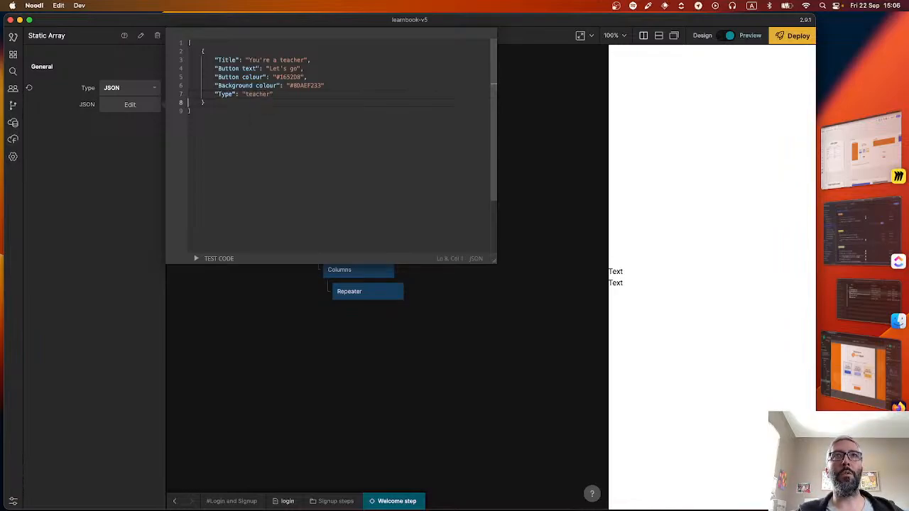
Add the missing comma after the "Background colour" value and duplicate the teacher object twice, giving three comma-separated objects in the array
left_click(325, 85)
type(",")
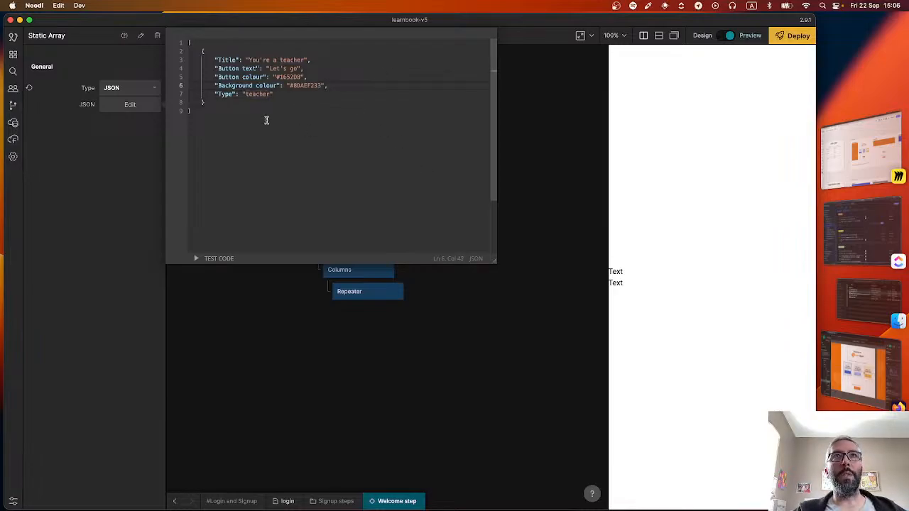
left_click(218, 104)
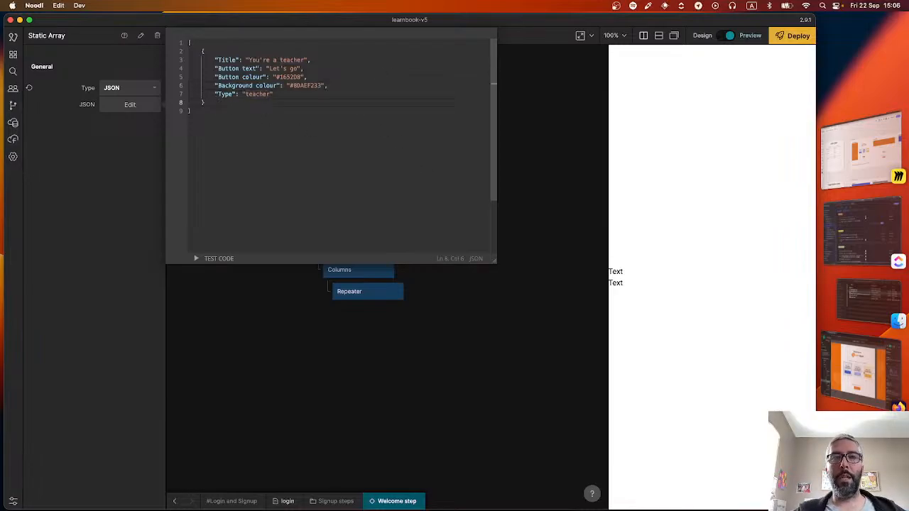
type(",")
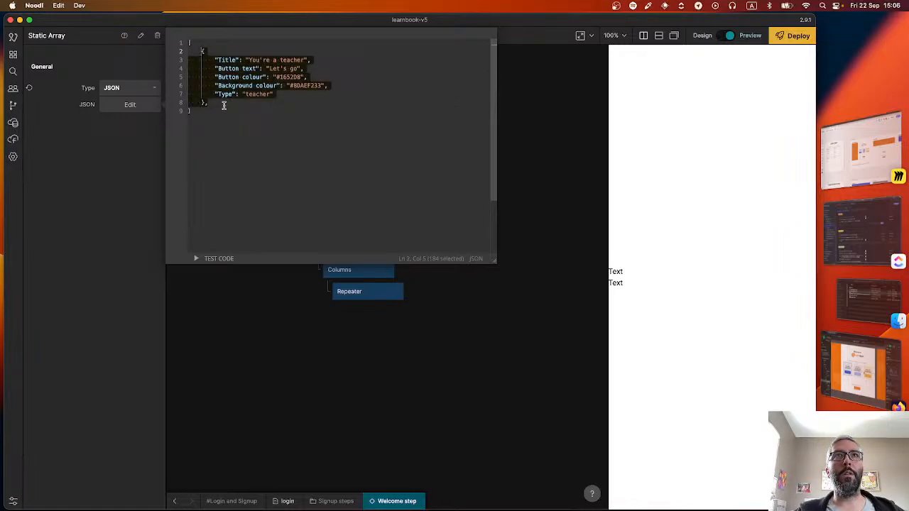
key("Return")
key("ctrl+v")
type(",")
key("Return")
key("ctrl+v")
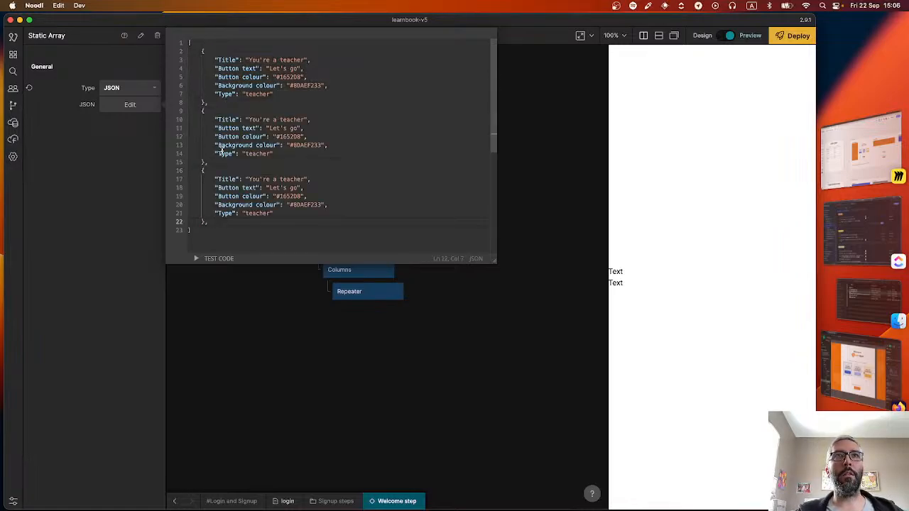
Change the second object's "Title" to "You're a training organisation"
double_click(279, 120)
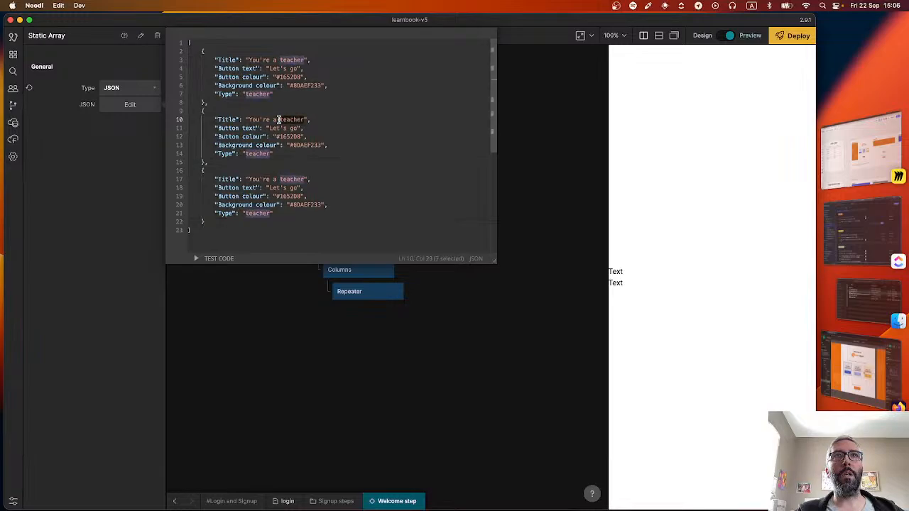
type("training organ")
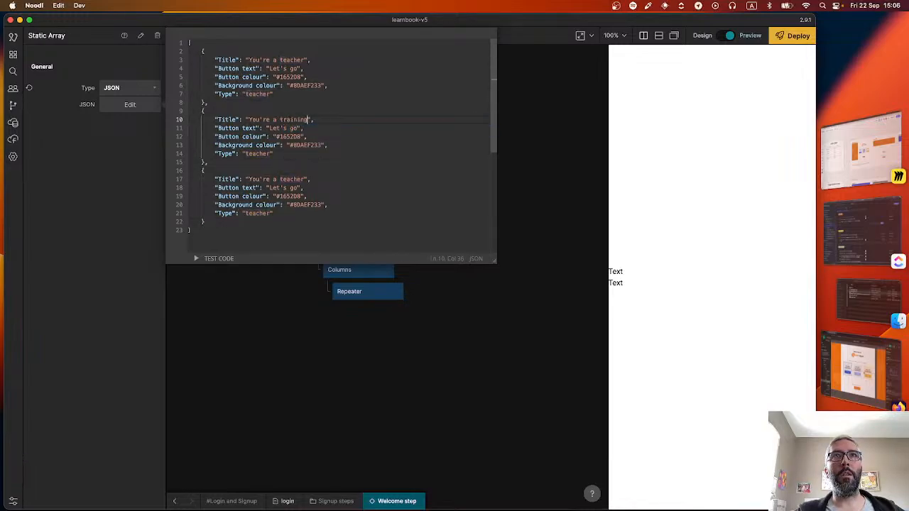
type("isation")
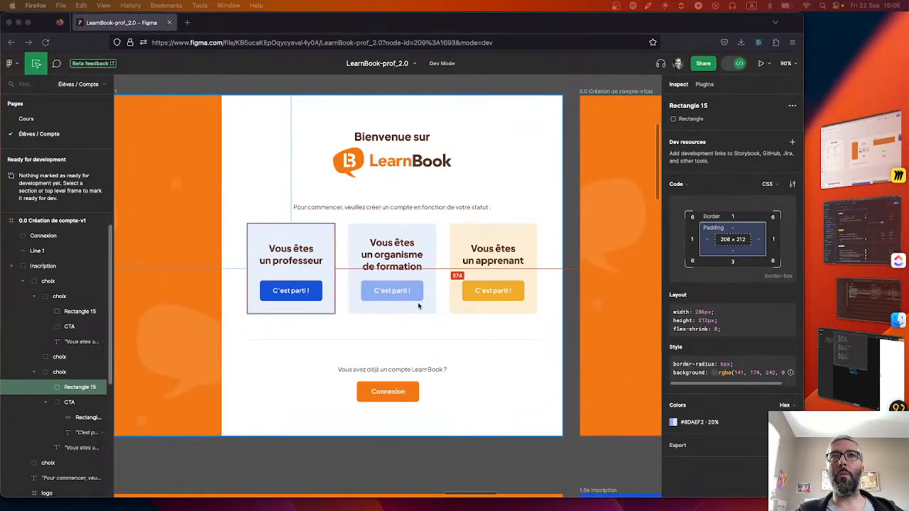
Copy the training organisation card's button colour from Figma in Firefox and set the second object's "Button colour" in Noodl to "#8DAEF2"
left_click(403, 286)
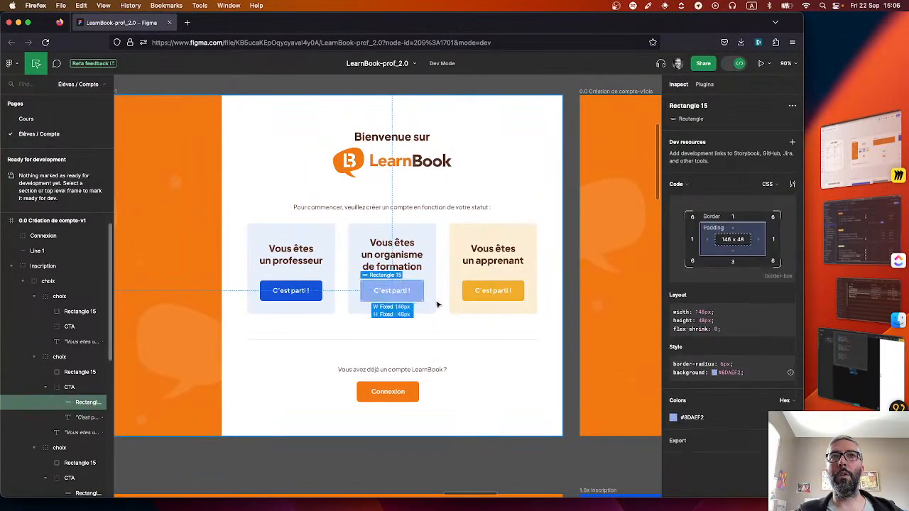
left_click(700, 419)
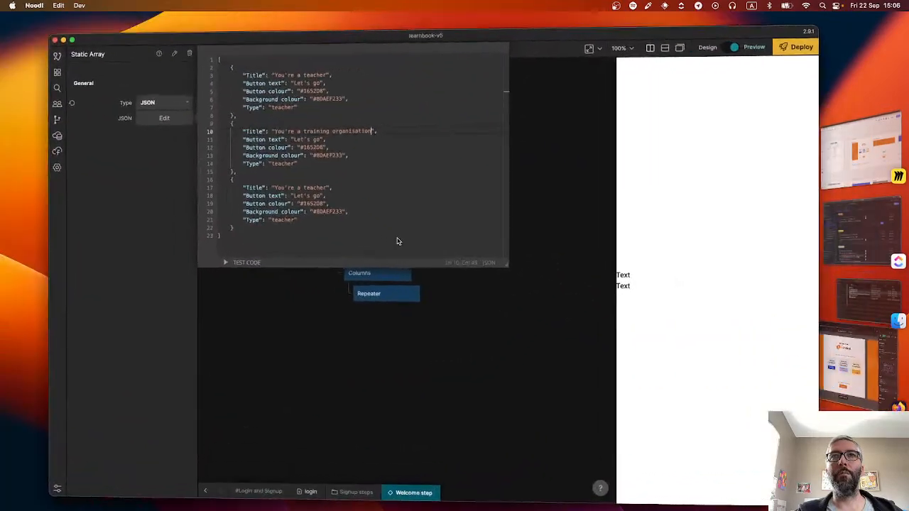
left_click(289, 137)
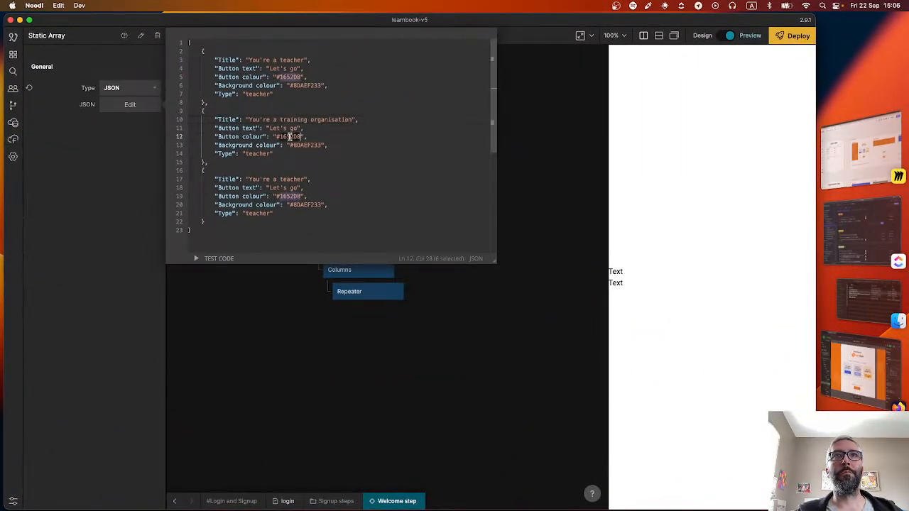
double_click(289, 136)
key("cmd+v")
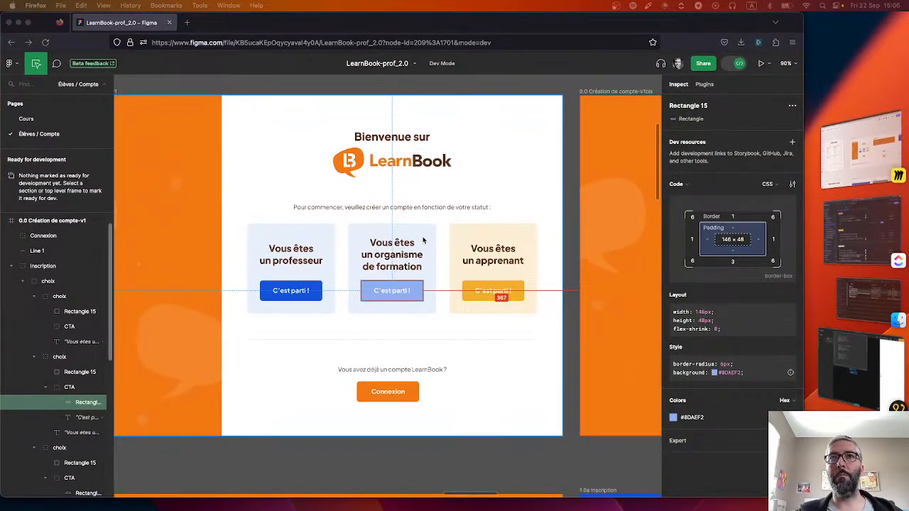
Set the second object's "Background colour" in Noodl to "#8DAEF233" from the Figma card in Firefox, and its "Type" to "organisation"
left_click(422, 238)
left_click(430, 233)
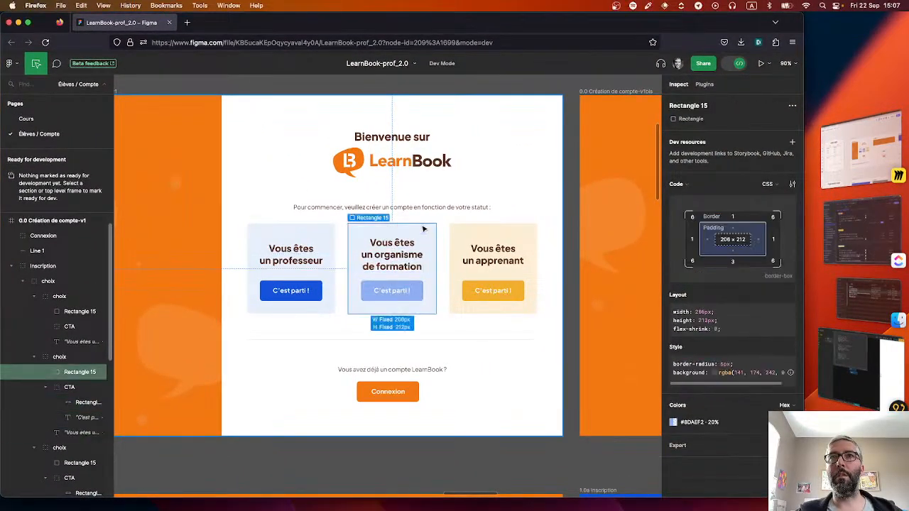
left_click(697, 426)
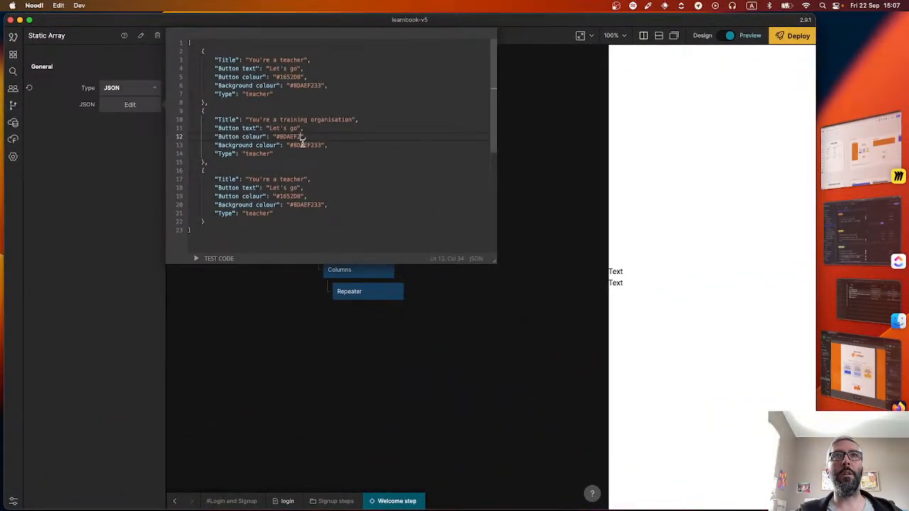
double_click(302, 145)
key("BackSpace")
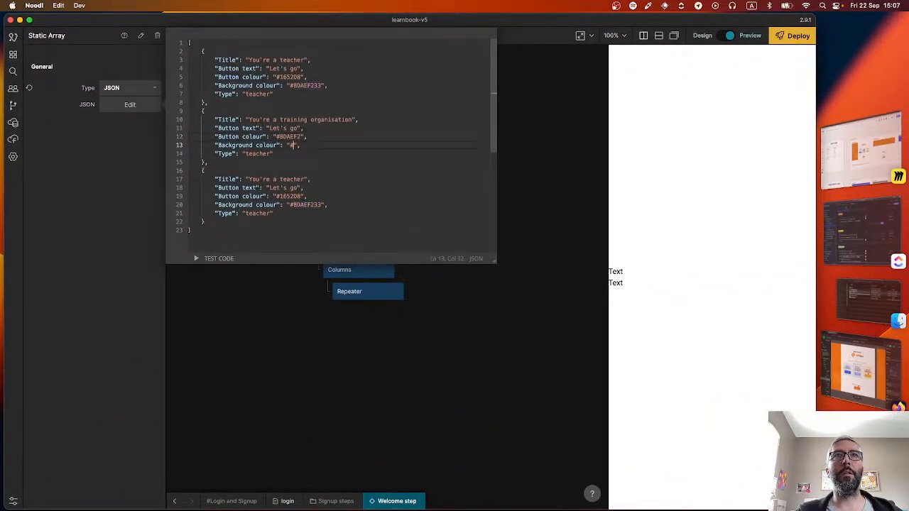
key("super+v")
type("33")
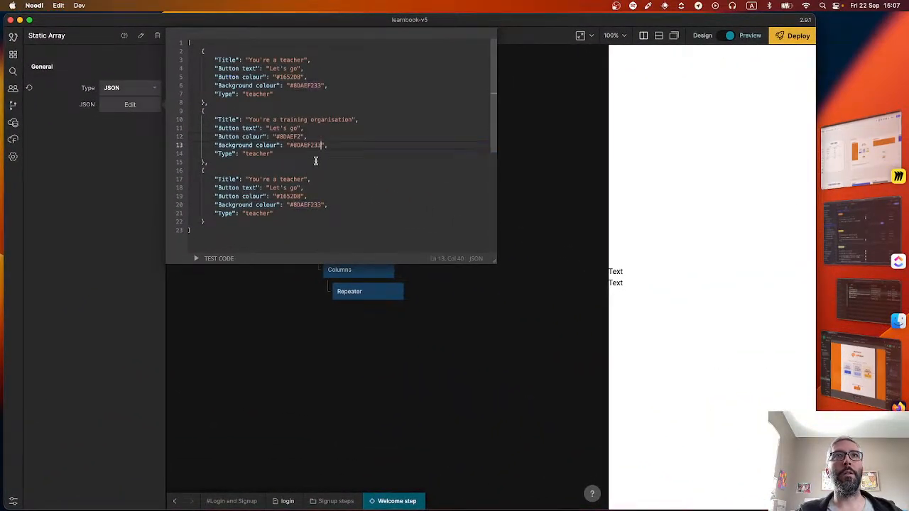
double_click(255, 153)
type("organisation")
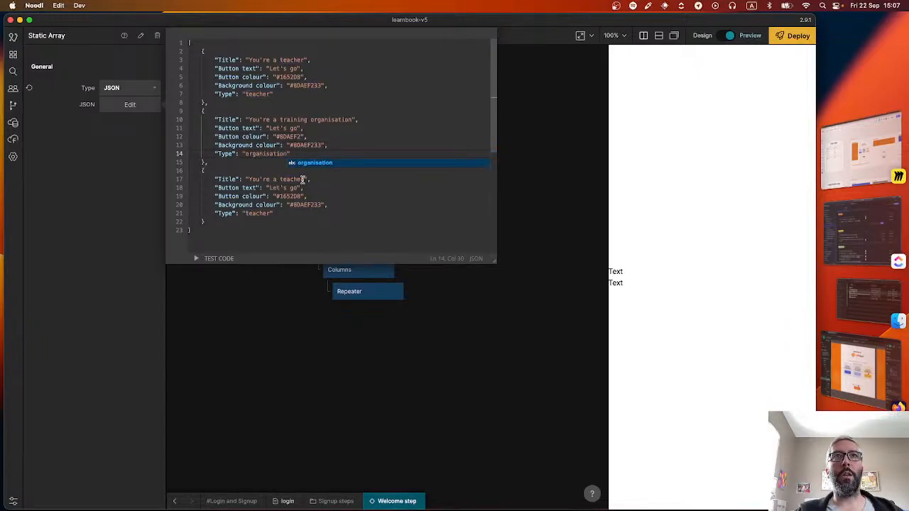
Title the third object "You're a learner" and set its "Background colour" to "#F2AE2E33", copying the learner card's colour from Figma in Firefox
left_click(292, 179)
type("earne")
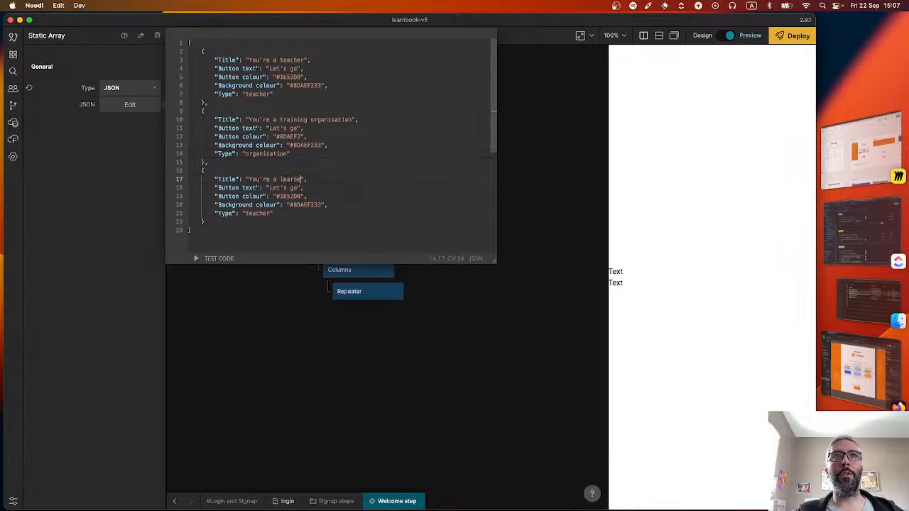
key("super+Tab")
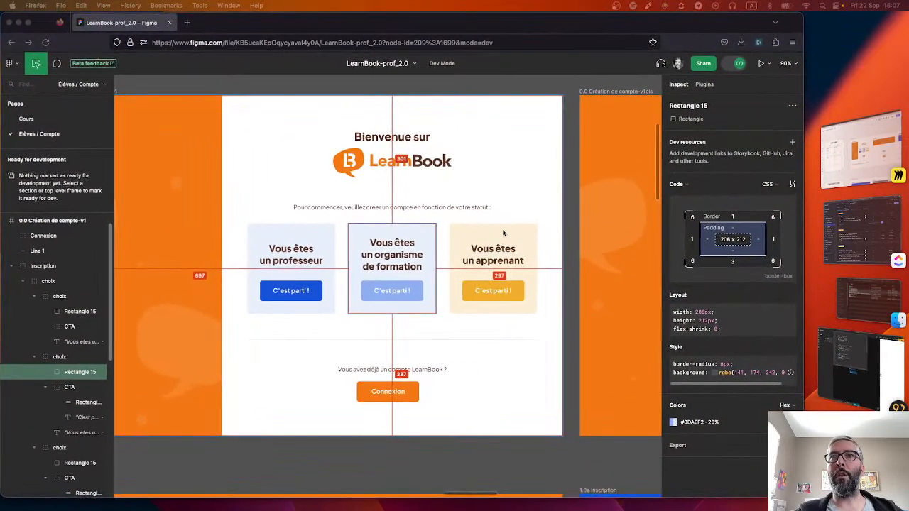
left_click(507, 232)
left_click(700, 422)
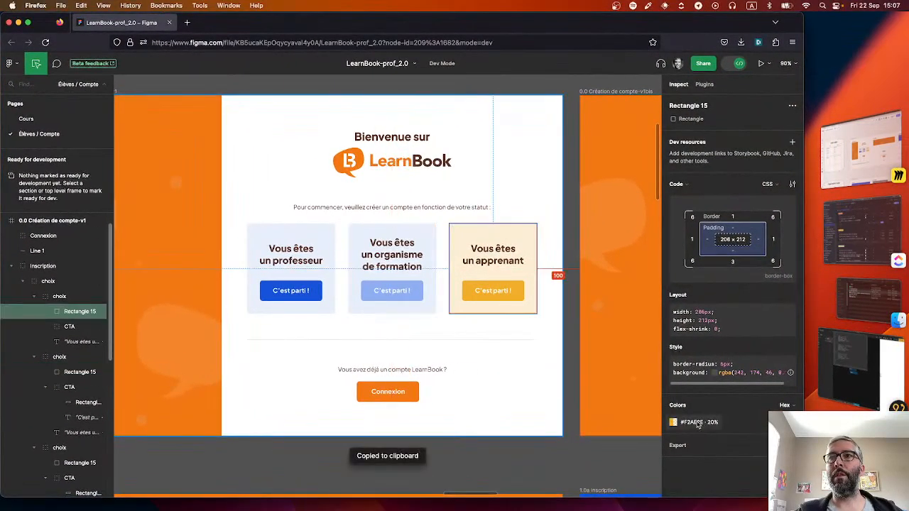
key("super+Tab")
double_click(305, 205)
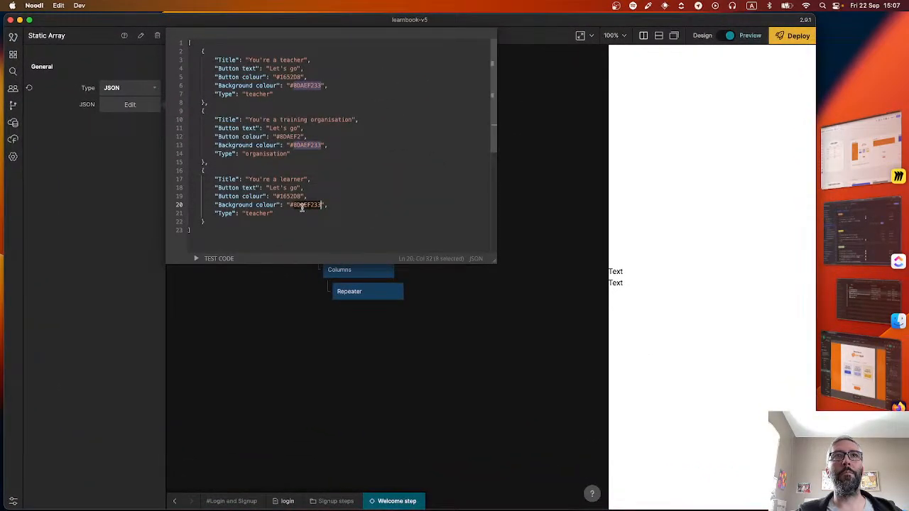
key("super+v")
Set the third object's "Button colour" in Noodl to "#F2AE2E" from the learner button in Figma in Firefox, and its "Type" to "learner"
key("super+Tab")
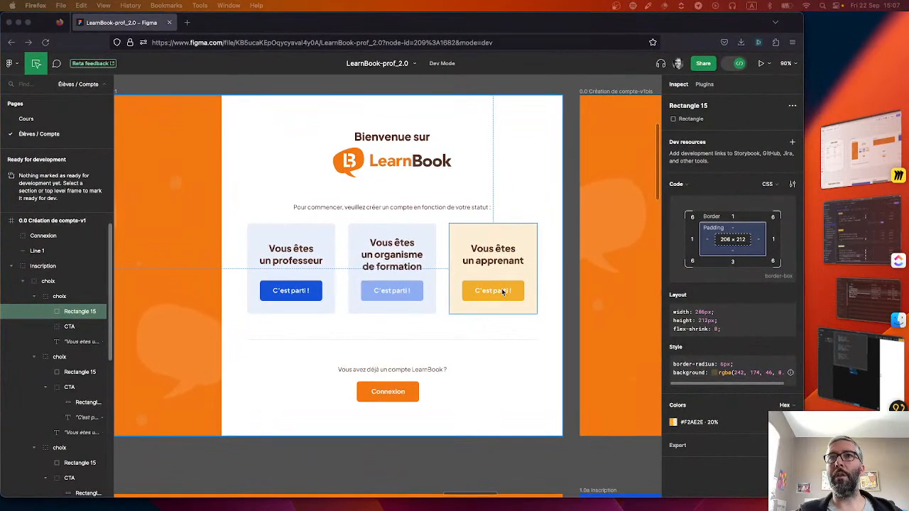
left_click(692, 417)
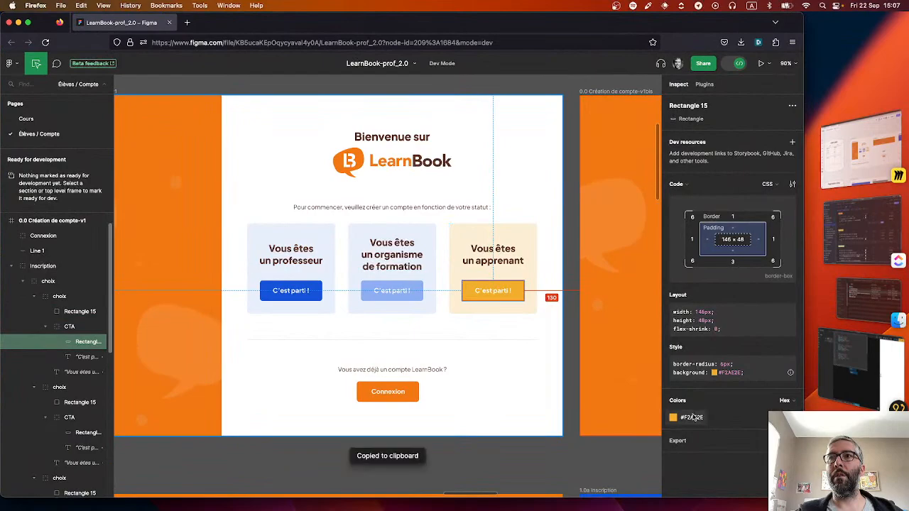
key("super+Tab")
double_click(290, 196)
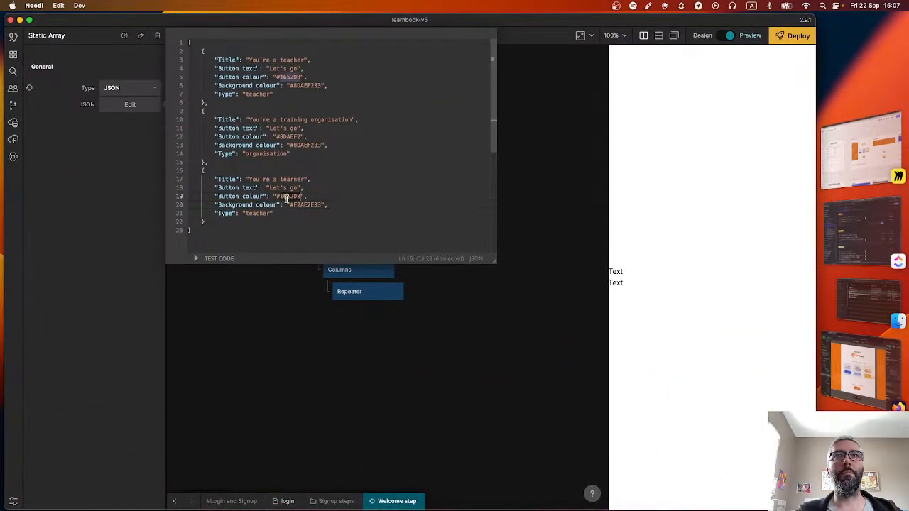
key("super+v")
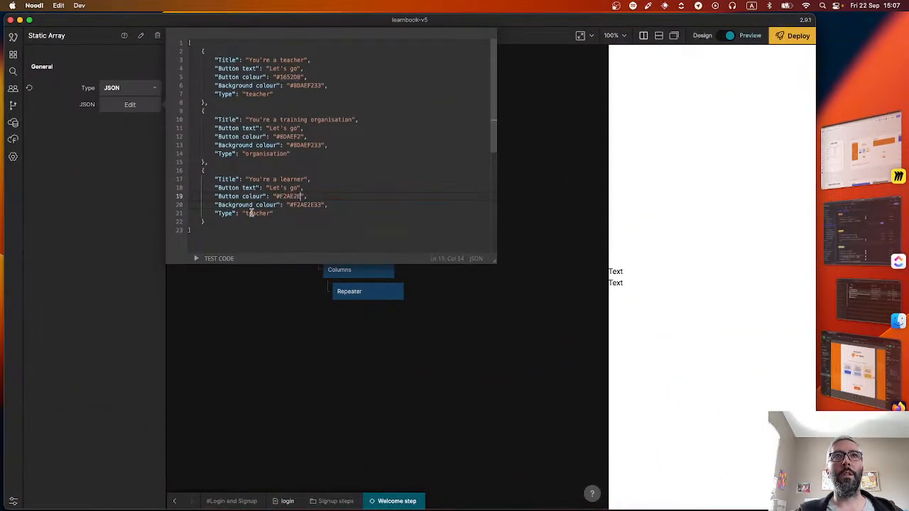
double_click(251, 213)
type("learner")
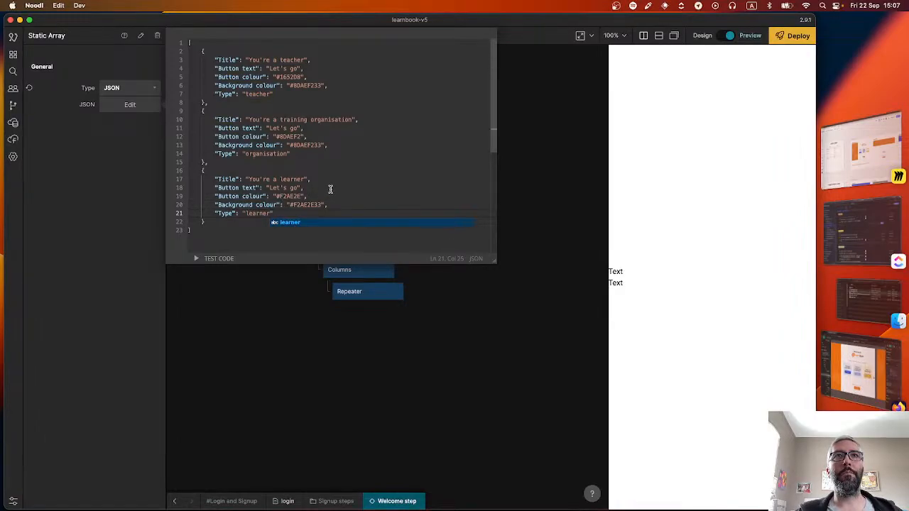
Close the JSON editor and connect the Static Array's Items output to the Repeater's Items input
left_click(330, 191)
left_click(291, 359)
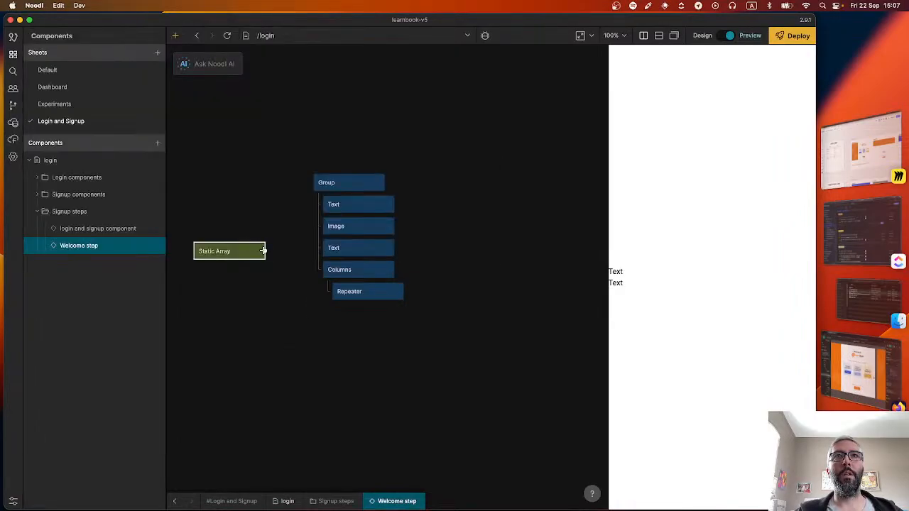
left_click_drag(263, 251, 365, 291)
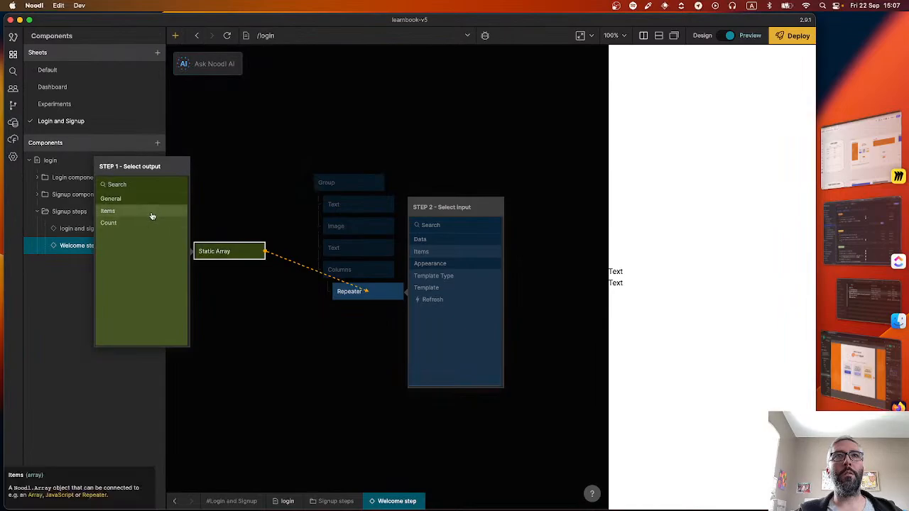
left_click(151, 212)
left_click(427, 253)
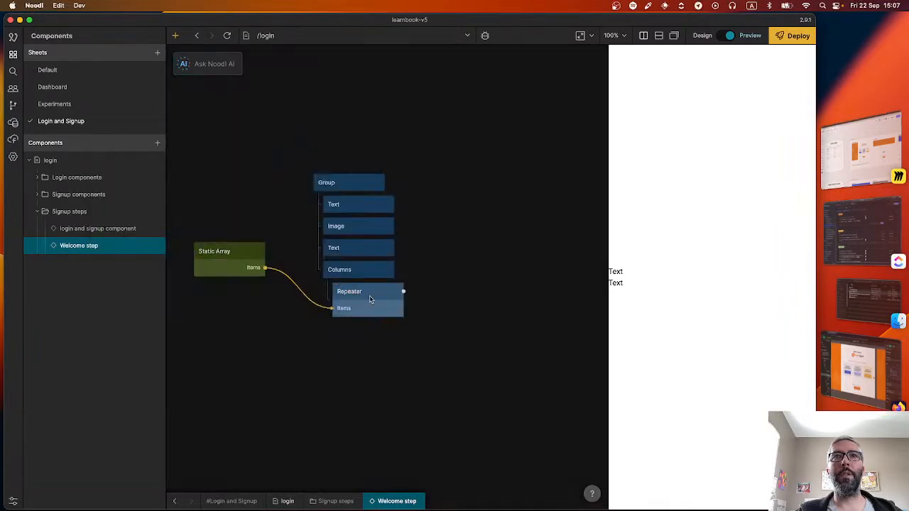
Create a visual component named "User type card" under Welcome step and expand Welcome step in the component tree
left_click(157, 245)
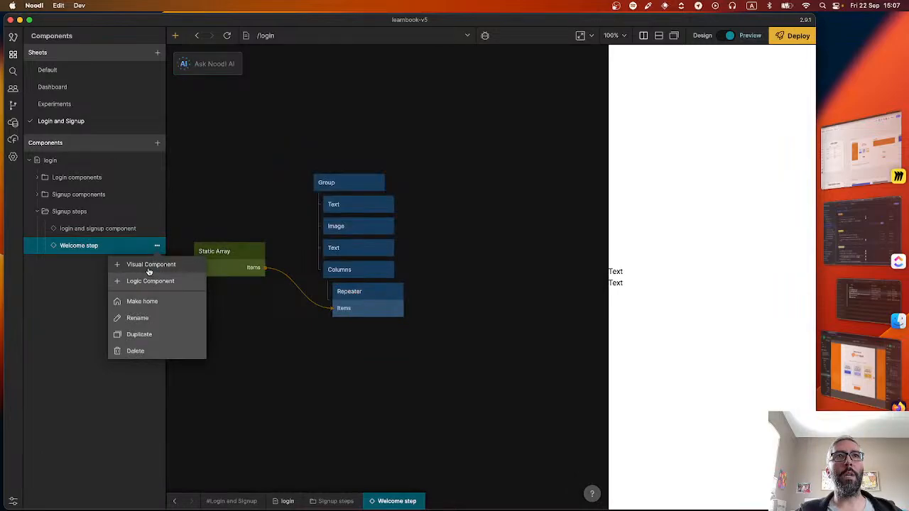
left_click(149, 265)
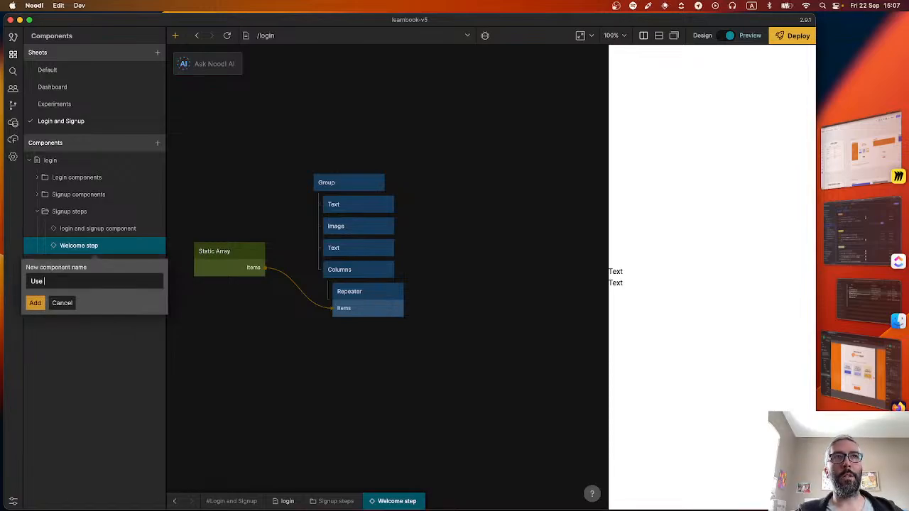
type("User type card")
key("Return")
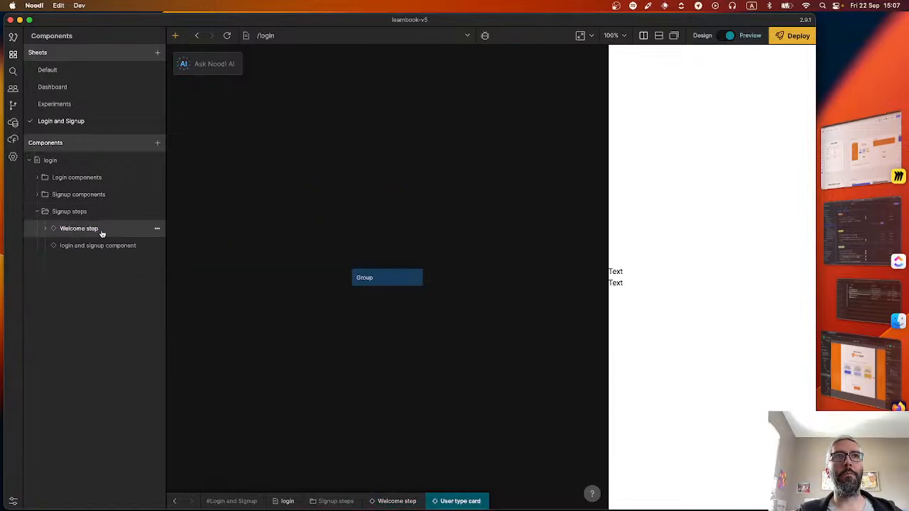
left_click(46, 229)
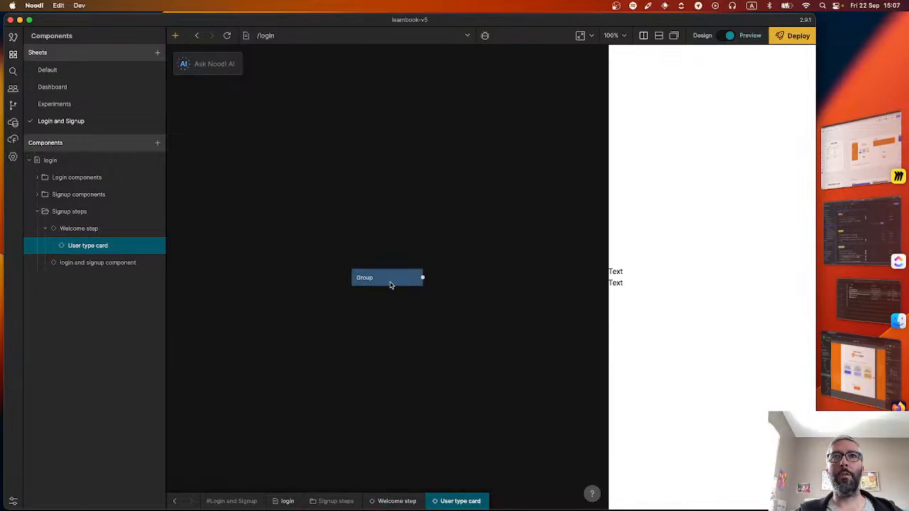
Check the account type cards in Figma in Firefox, and in Noodl add a Text node inside the User type card's Group
key("super+Tab")
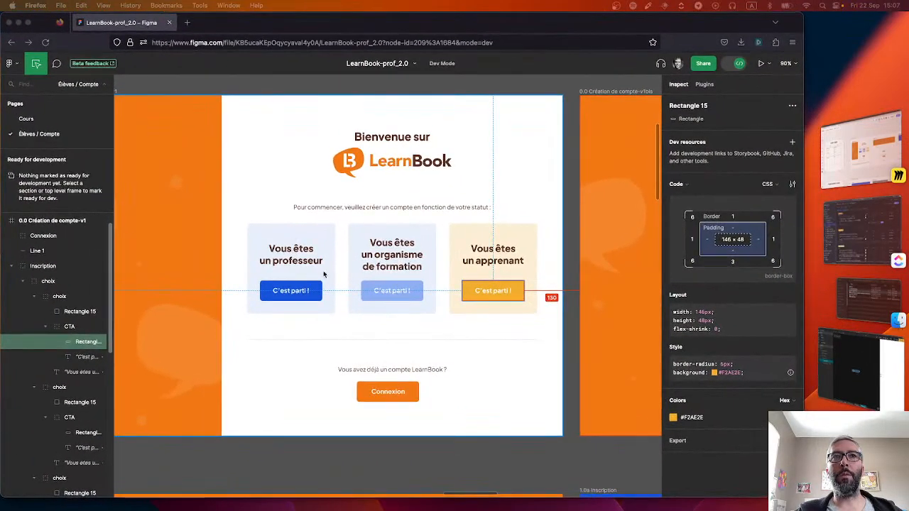
key("super+Tab")
right_click(429, 320)
type("tex")
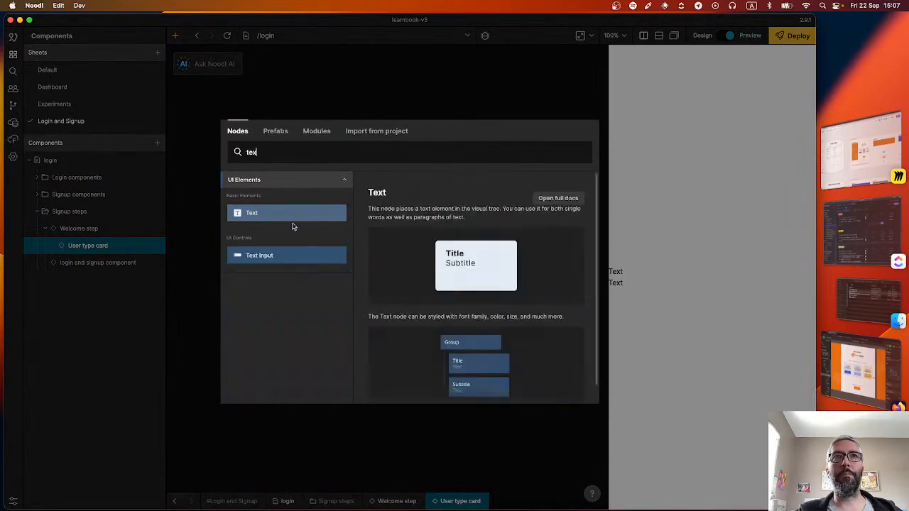
left_click(287, 213)
left_click_drag(461, 325, 396, 299)
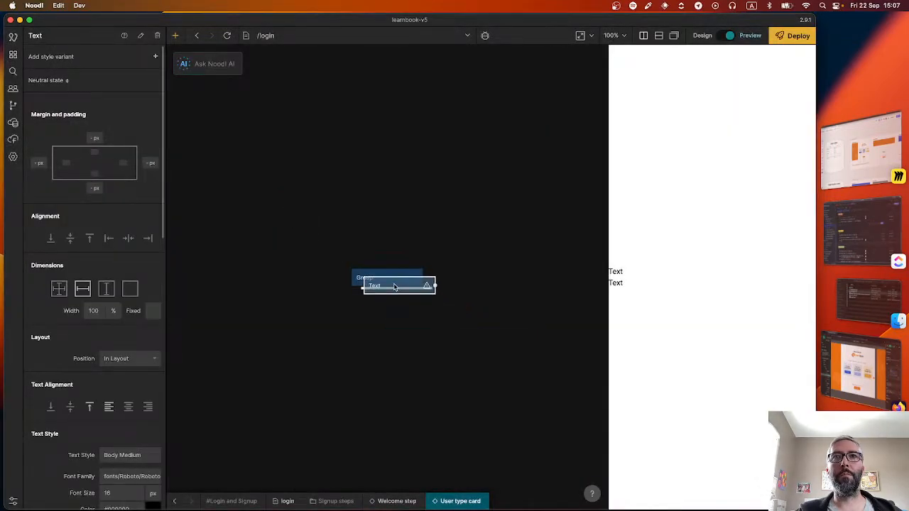
Add a Button node below the Text node in the User type card's Group
key("super+Tab")
key("super+Tab")
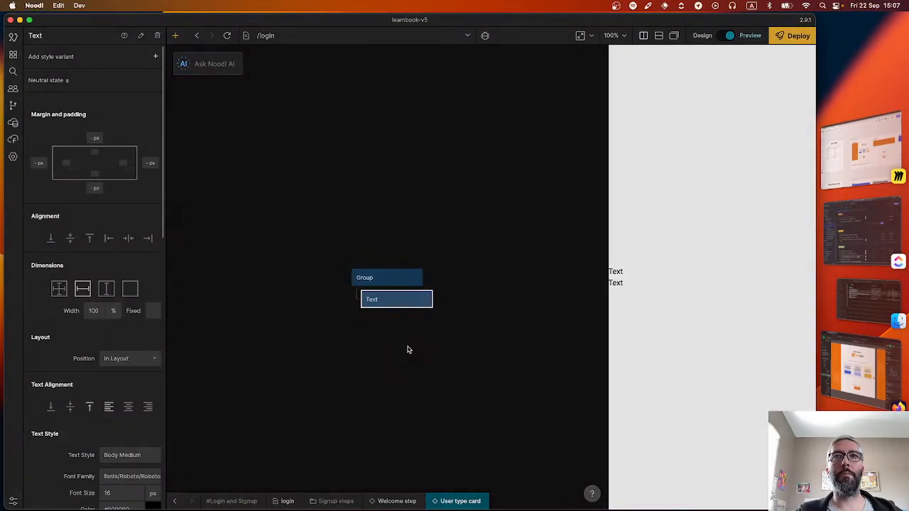
right_click(409, 350)
type("but")
left_click(272, 215)
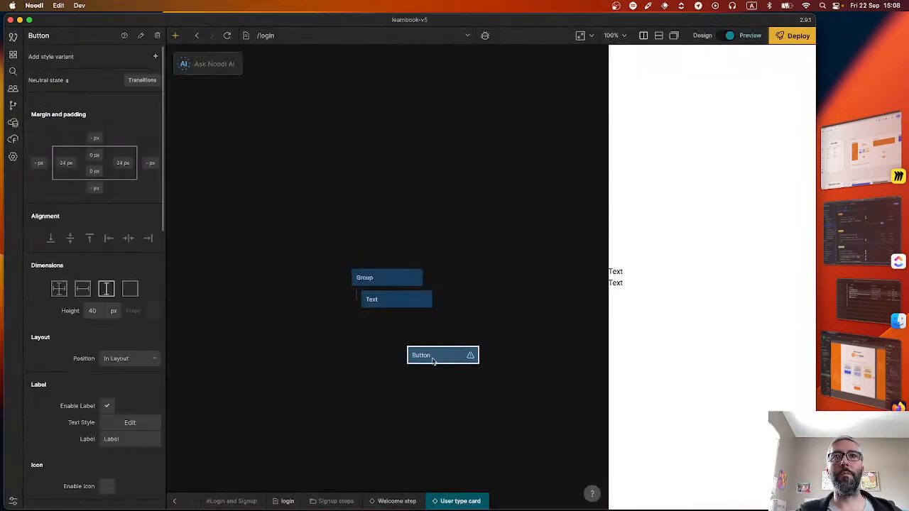
left_click_drag(434, 359, 392, 314)
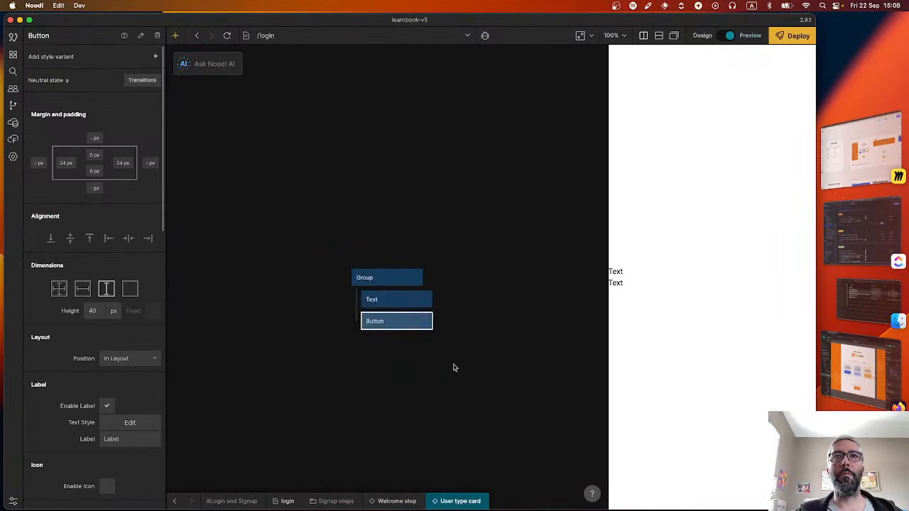
Check the account type cards in Figma in Firefox, and in Noodl add an Object node to the User type card
key("super+Tab")
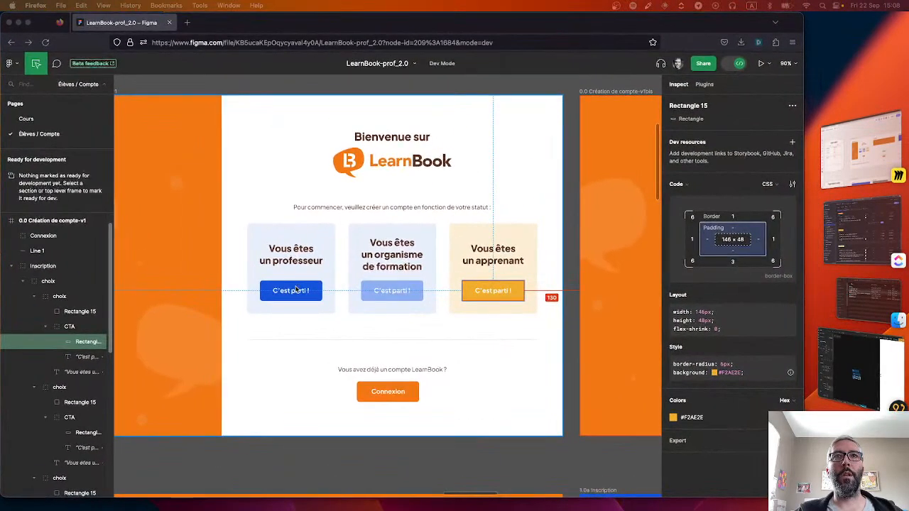
key("super+Tab")
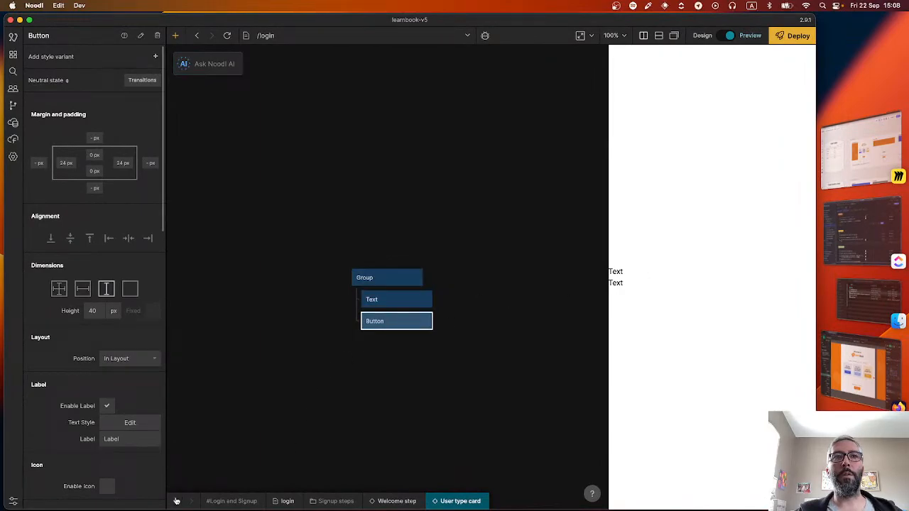
right_click(285, 327)
type("obj")
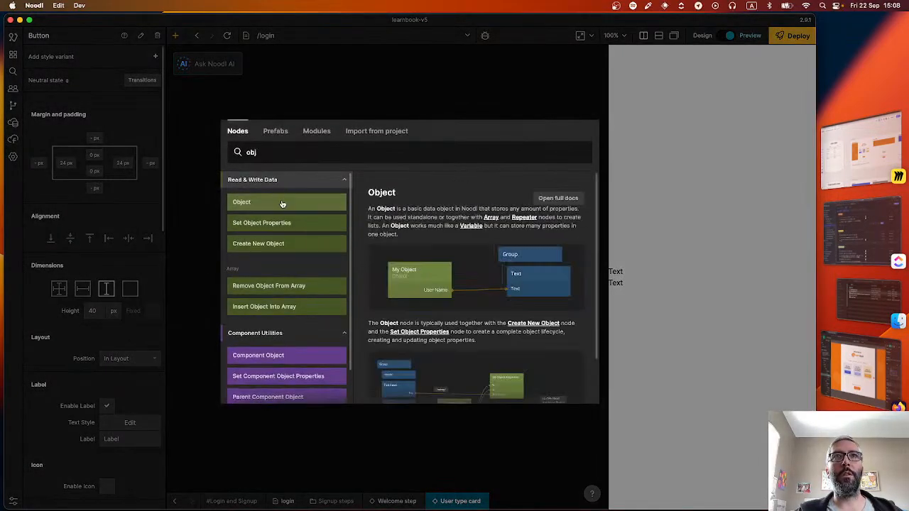
left_click(281, 202)
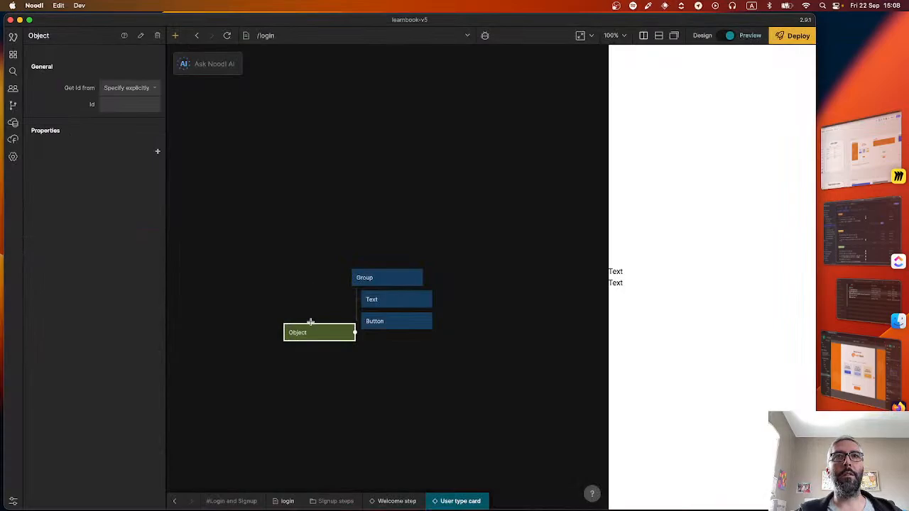
Place the Object node beside the Group and set it to get its Id from the repeater
left_click_drag(311, 322, 407, 304)
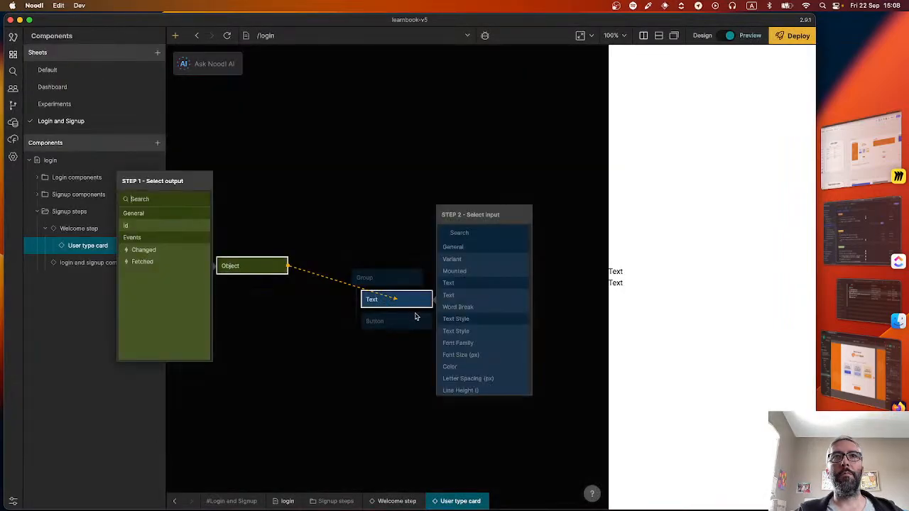
left_click(269, 230)
left_click(257, 265)
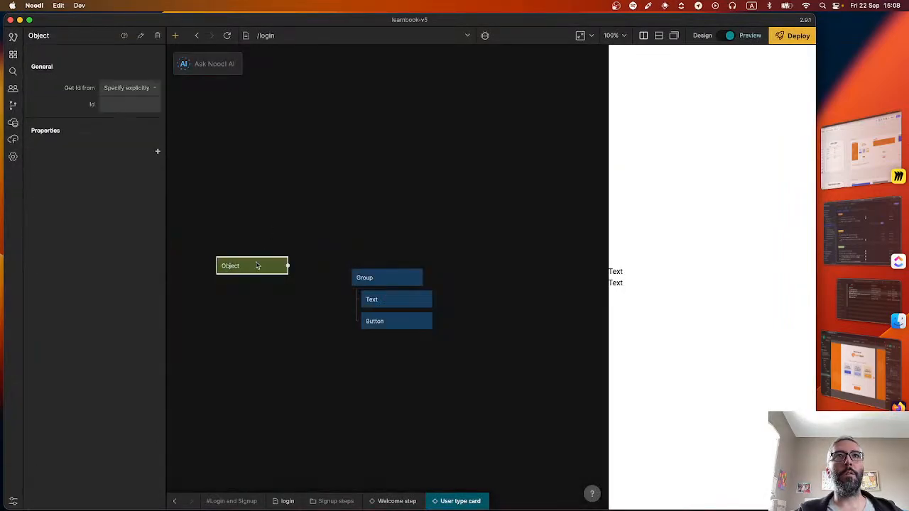
left_click(111, 100)
left_click(120, 88)
left_click(128, 118)
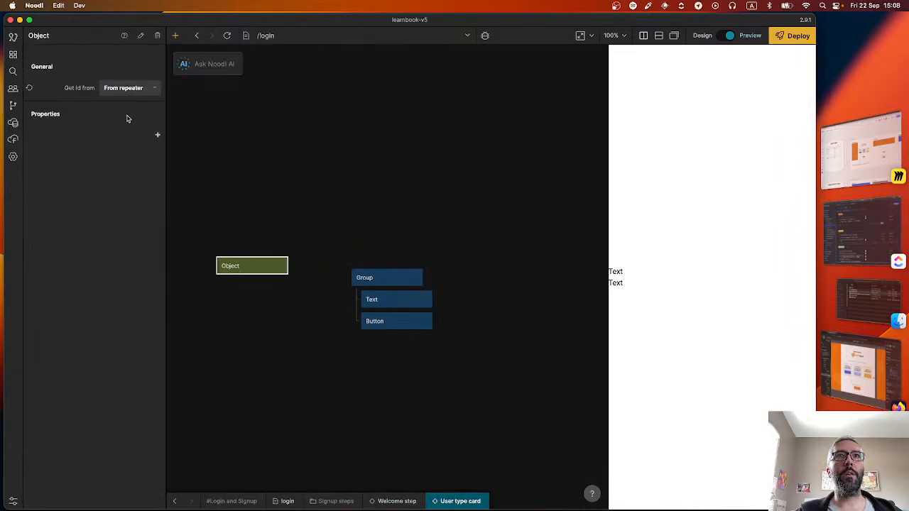
left_click(263, 244)
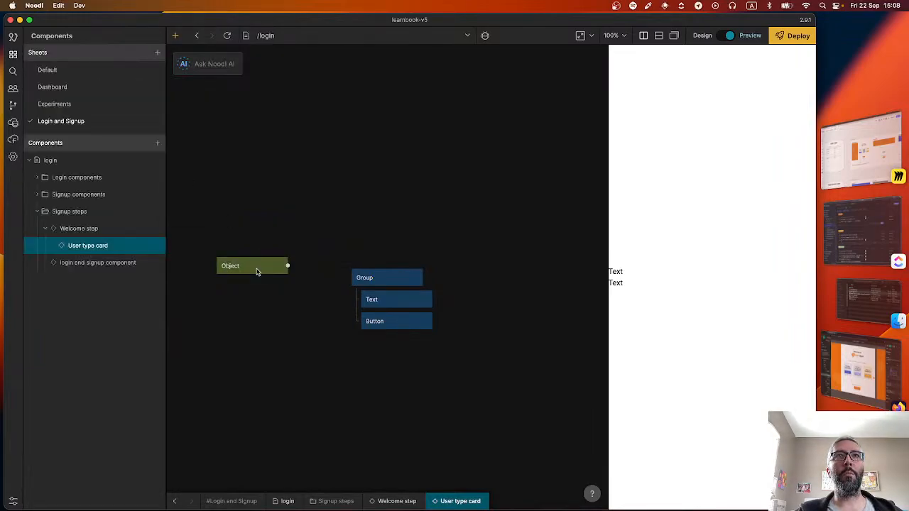
left_click(257, 271)
Set User type card as the template of the Repeater in Welcome step and inspect the Static Array's second item
left_click(175, 500)
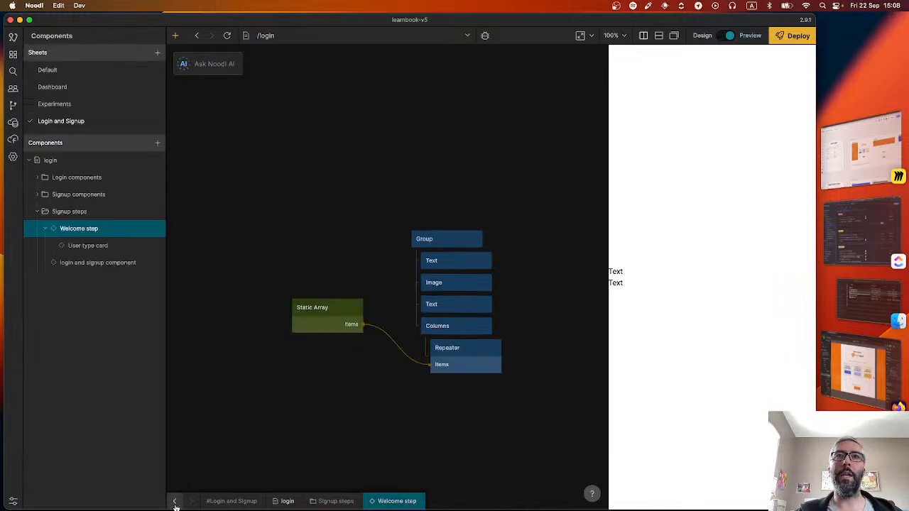
left_click(494, 350)
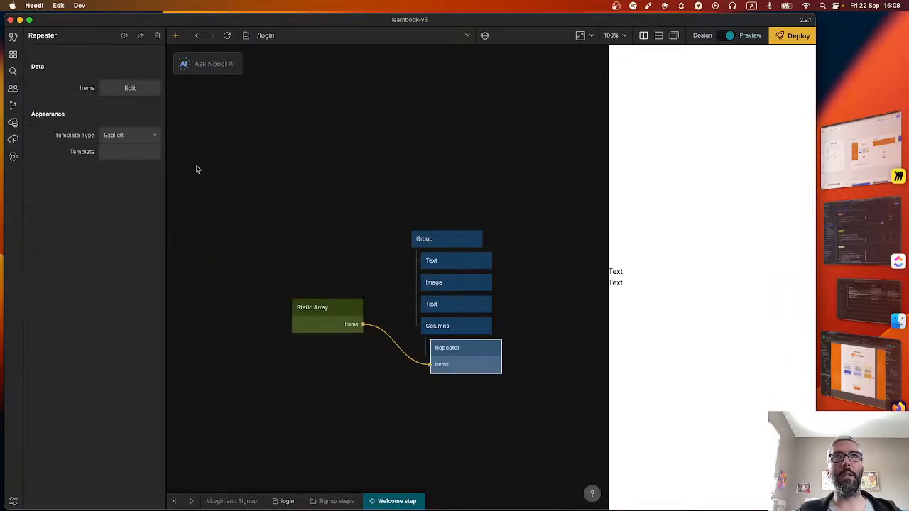
left_click(106, 152)
type("card")
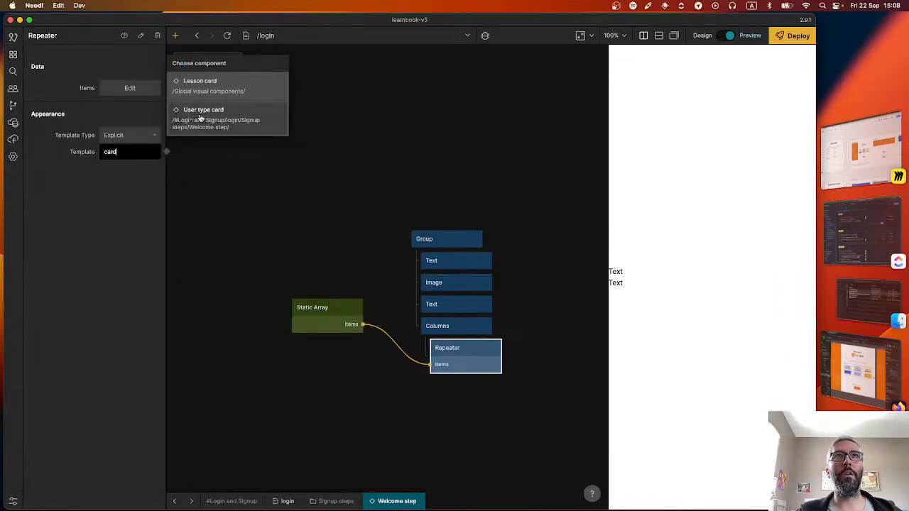
left_click(221, 120)
mouse_move(370, 331)
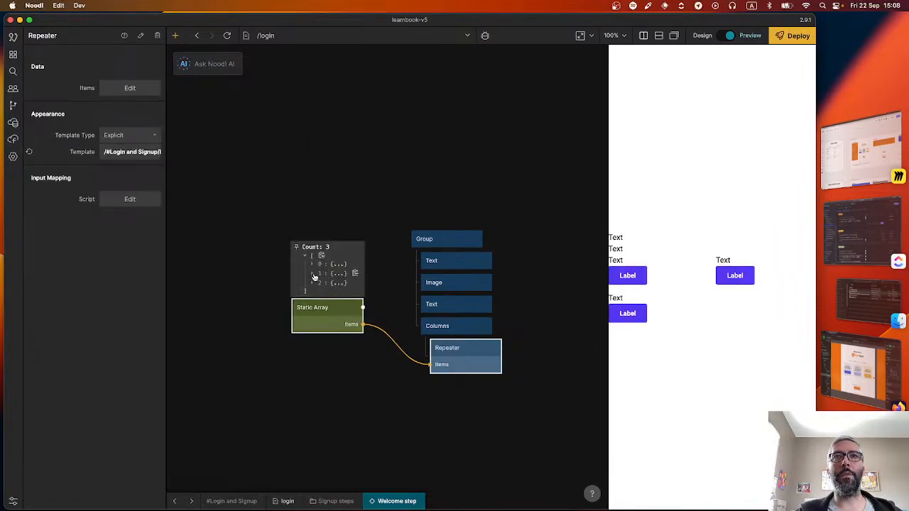
left_click(315, 275)
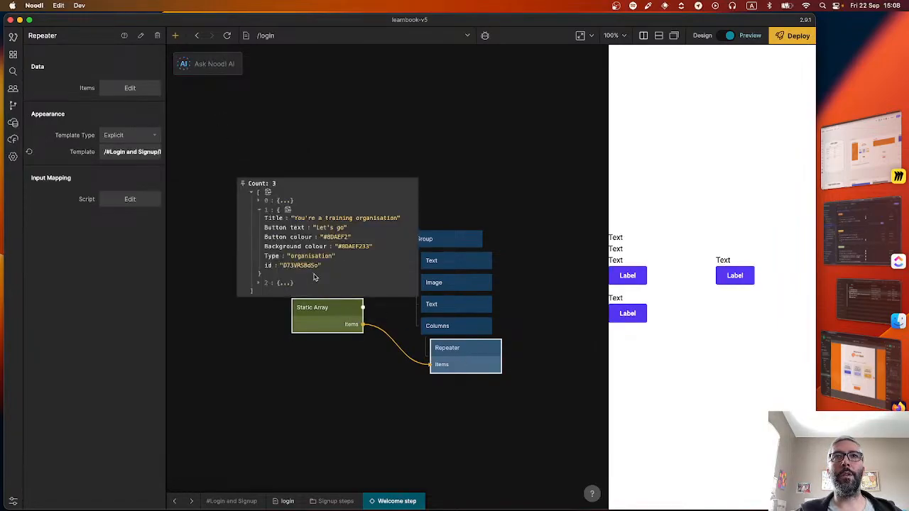
Reopen the User type card, inspect the Object node's data, and add a "Title" property to it
double_click(466, 363)
mouse_move(345, 273)
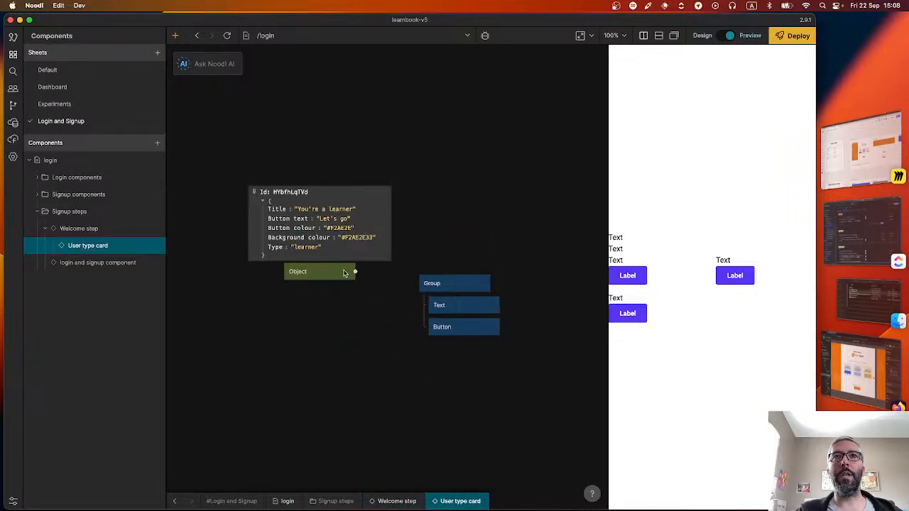
left_click_drag(357, 271, 462, 305)
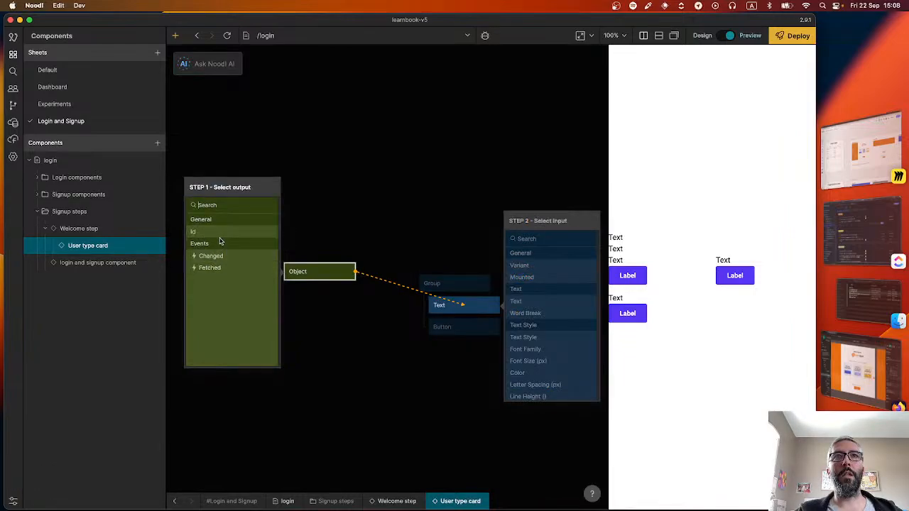
left_click(330, 272)
left_click(313, 274)
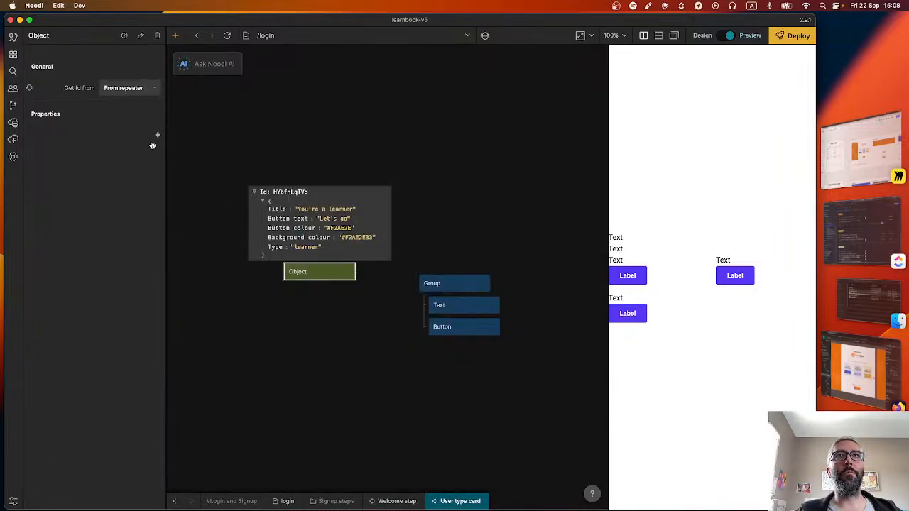
left_click(154, 135)
type("Tit")
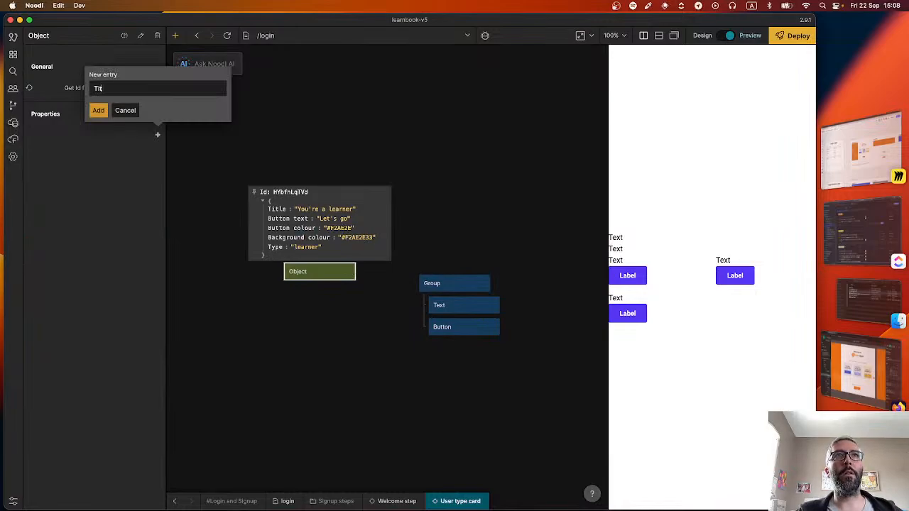
type("le")
key("Return")
Add the properties "Button text" and "Button colour" to the Object node
left_click(157, 153)
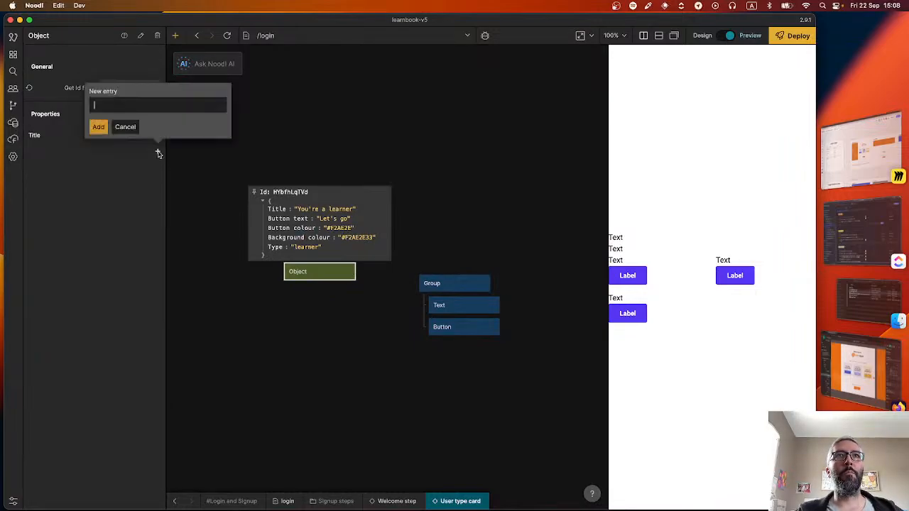
type("Button tex")
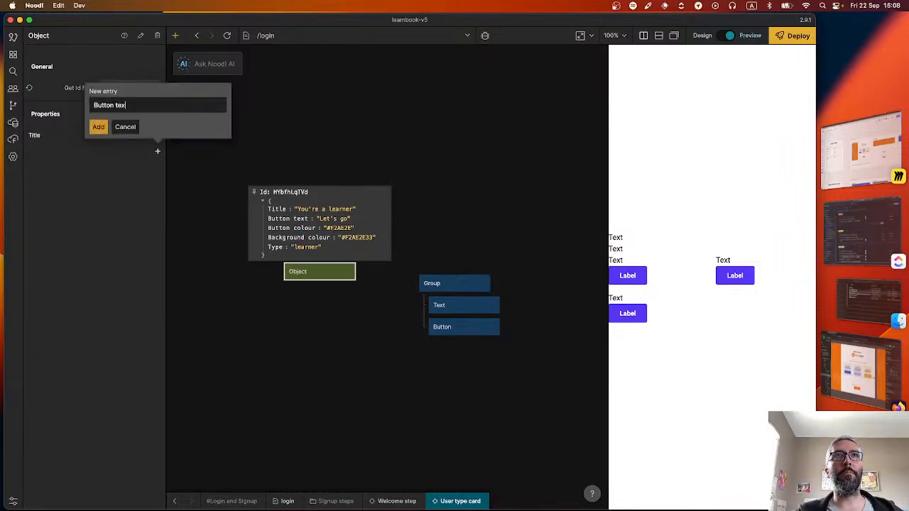
type("t")
left_click(98, 126)
left_click(156, 169)
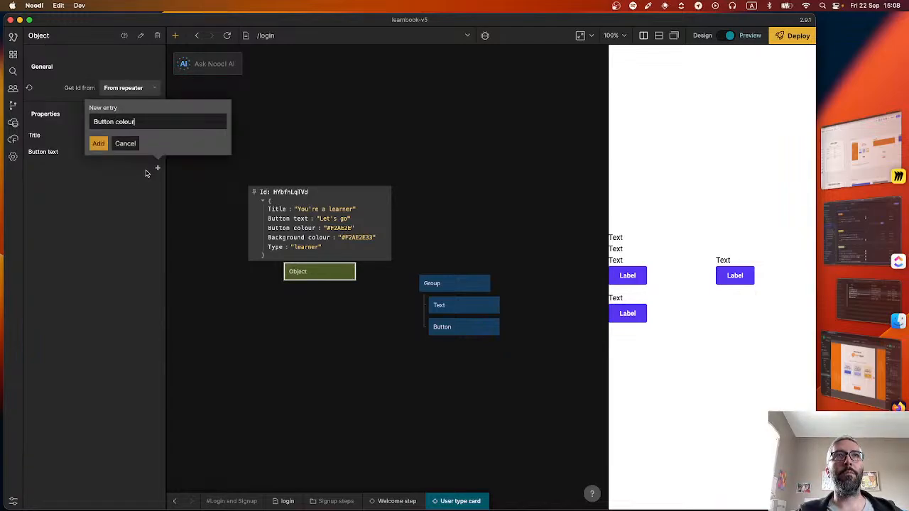
left_click(98, 143)
Add the properties "Background colour" and "Type" to the Object node
left_click(157, 185)
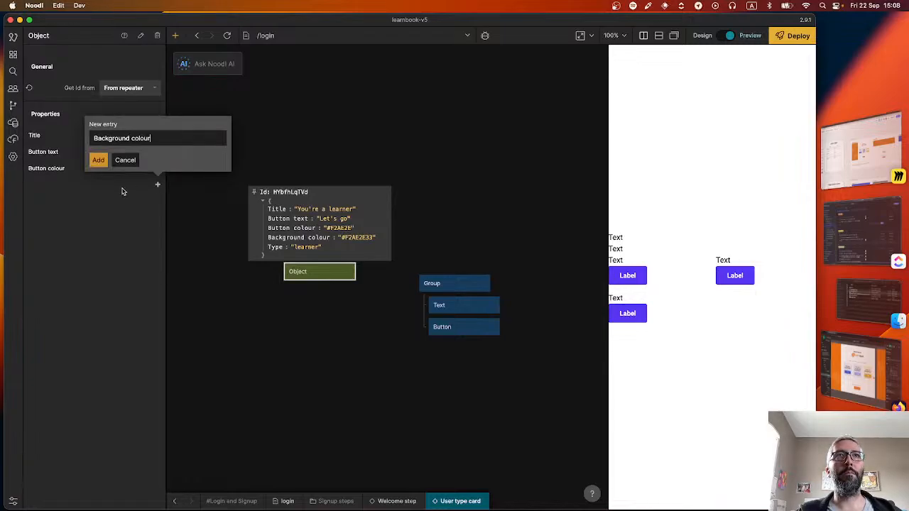
left_click(98, 160)
left_click(159, 202)
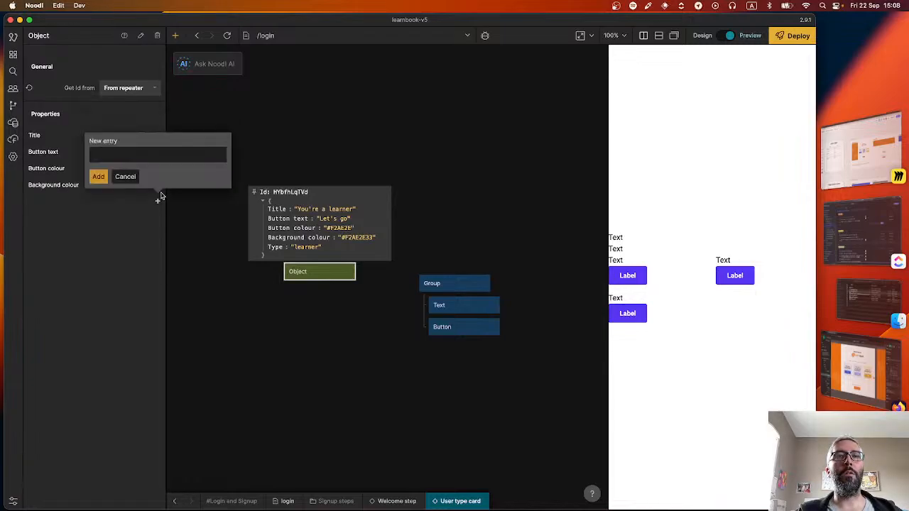
type("Ty")
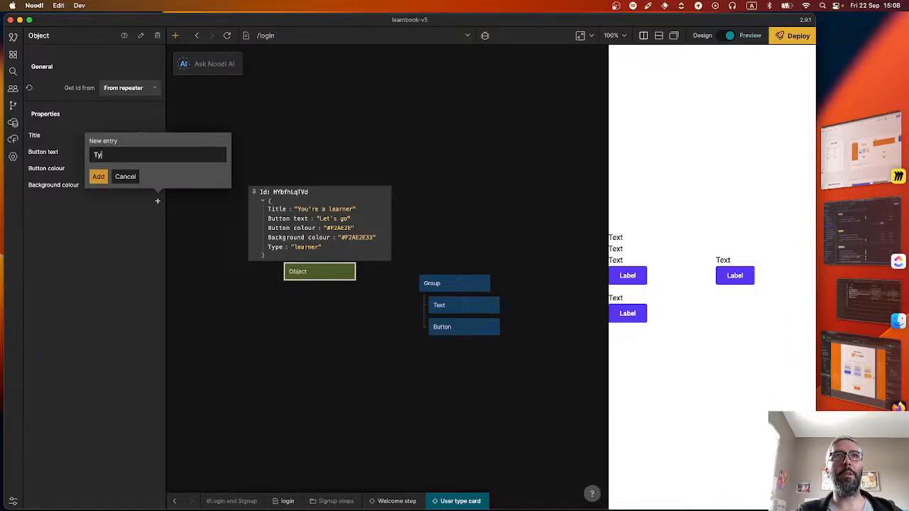
type("pe")
key("Return")
left_click(301, 298)
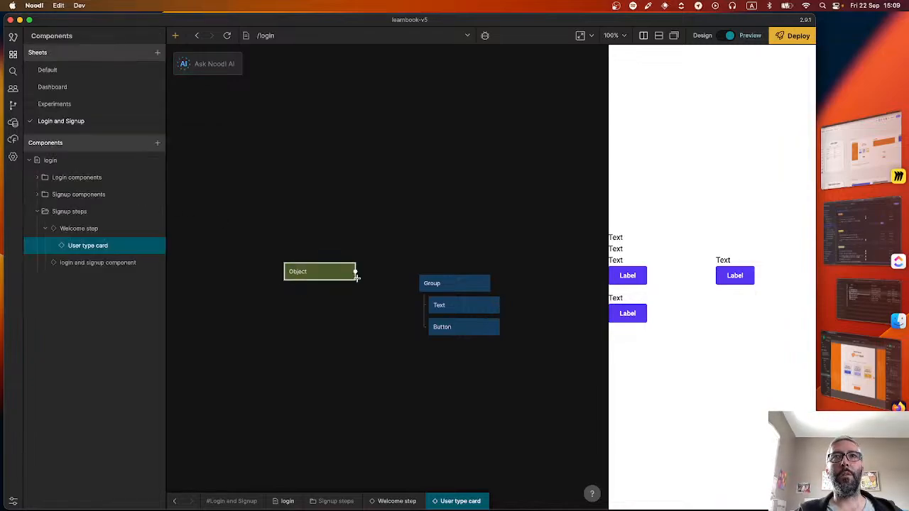
Connect the Object's Title output to the Text node's Text input
left_click_drag(355, 272, 480, 316)
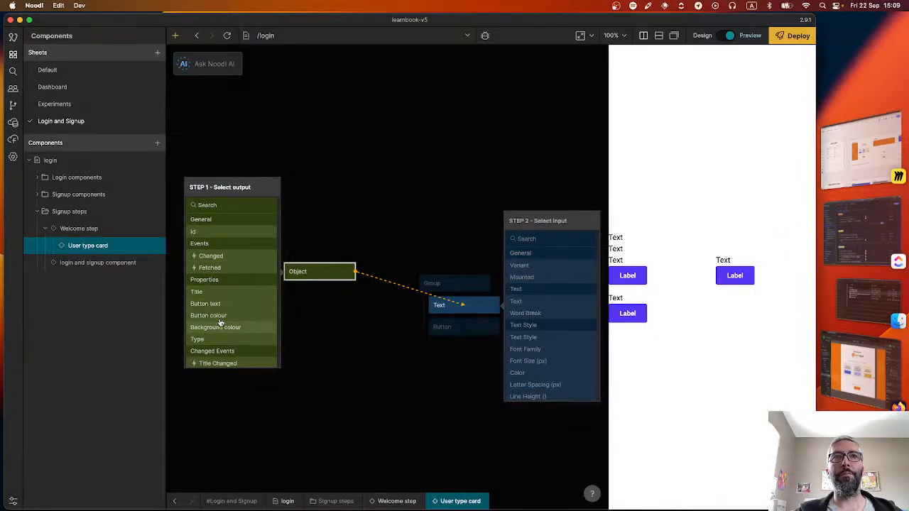
left_click(213, 292)
left_click(515, 302)
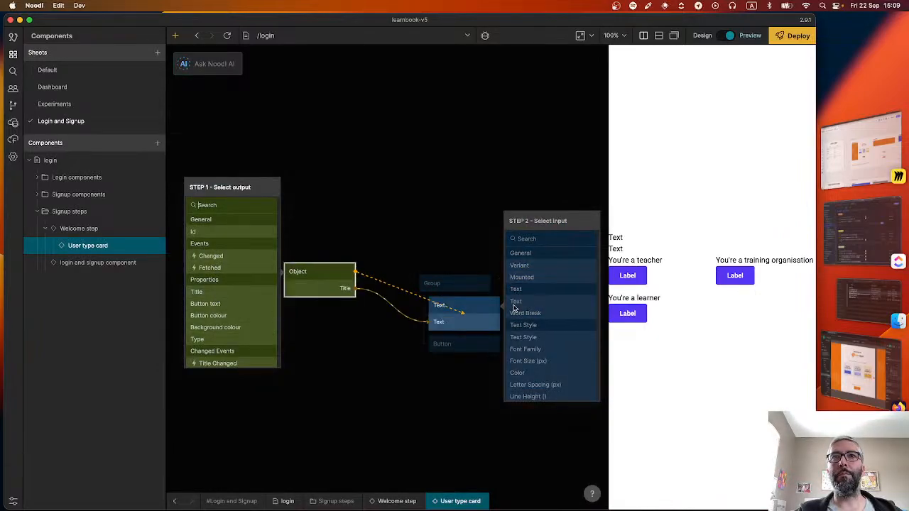
left_click(355, 314)
Connect the Object's Button text output to the Button's Label and its Button colour output to the Button's Background Color
left_click_drag(355, 271, 481, 349)
left_click(213, 304)
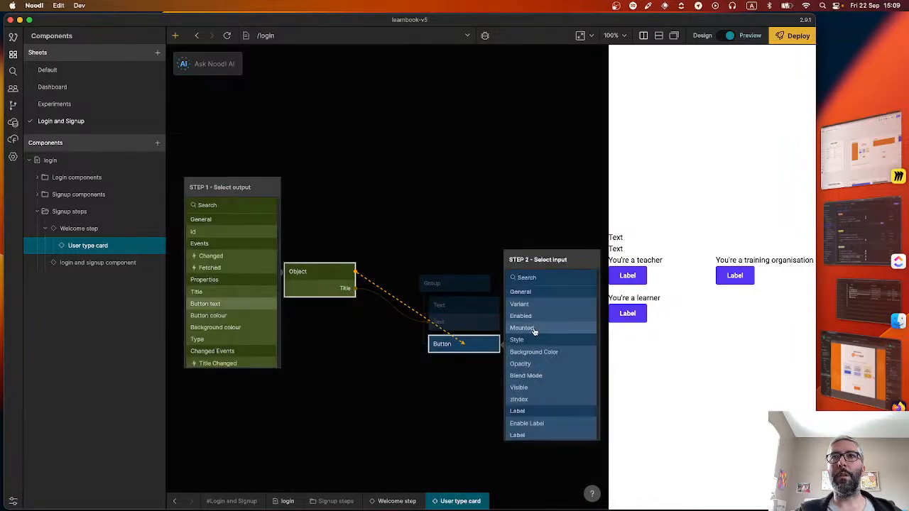
left_click(519, 435)
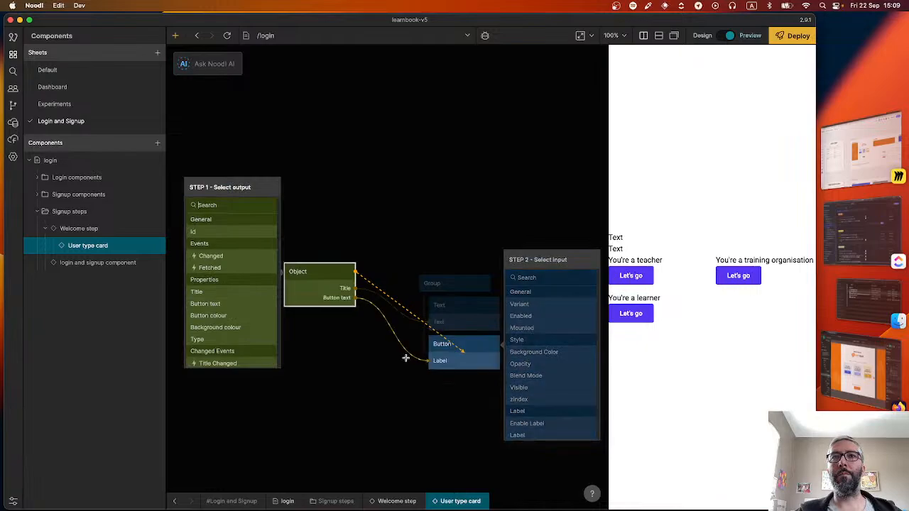
left_click(220, 317)
scroll(540, 415, "down", 1)
left_click(547, 317)
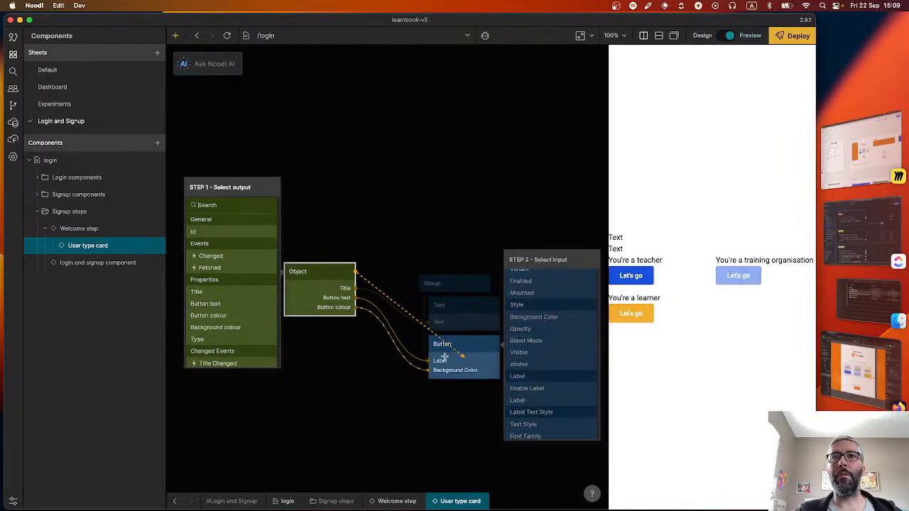
Connect the Object's Background colour output to the Group's Background Color input
left_click_drag(353, 271, 451, 284)
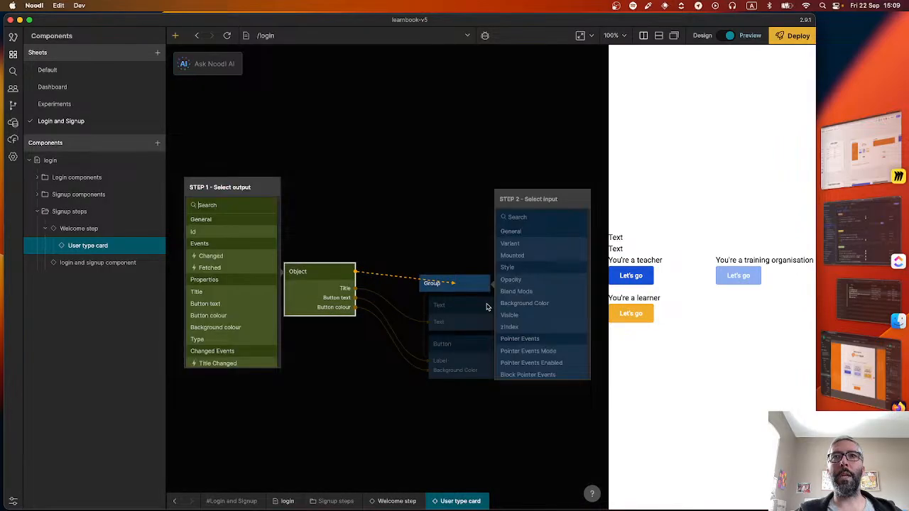
left_click(221, 328)
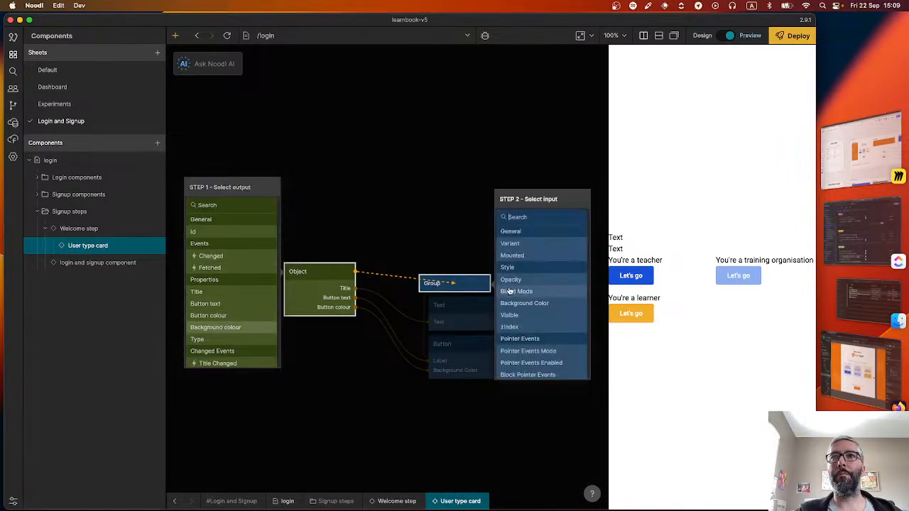
left_click(532, 304)
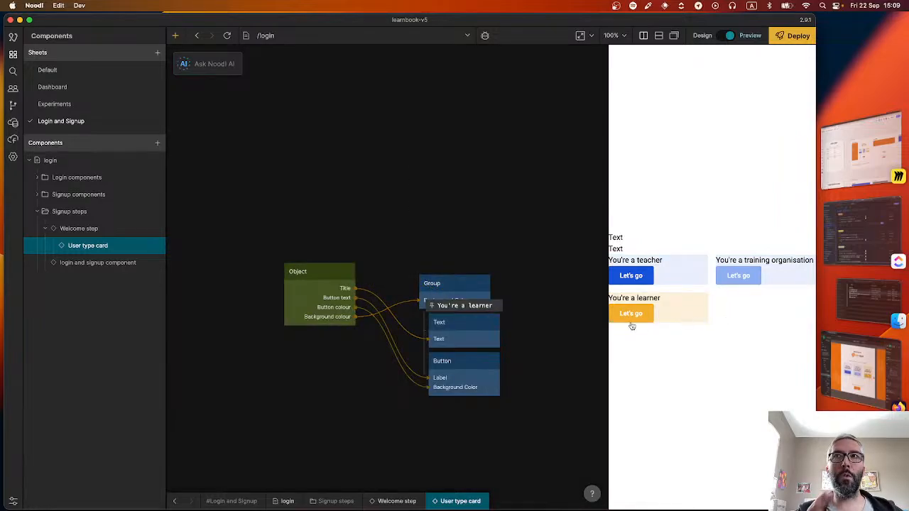
Centre the card's title text horizontally and apply the Title Medium text style to it
key("super+Tab")
key("super+Tab")
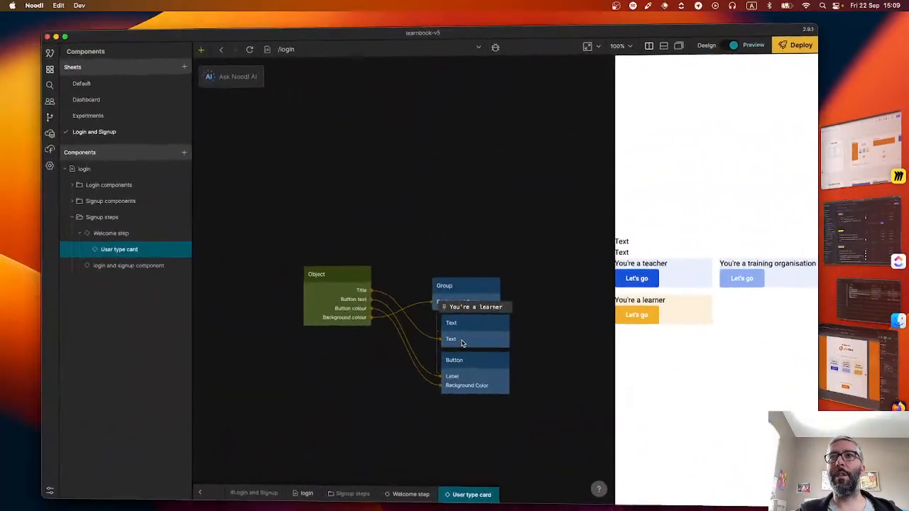
left_click(466, 333)
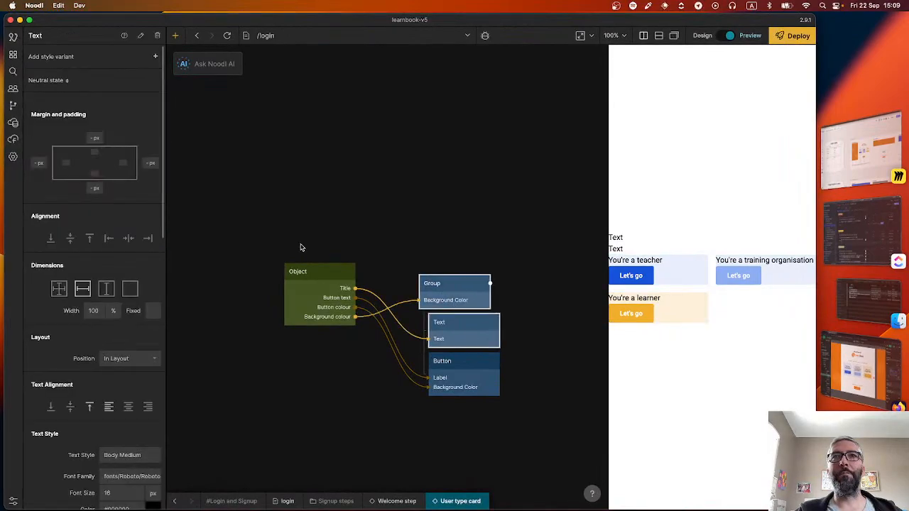
scroll(134, 313, "down", 3)
left_click(129, 306)
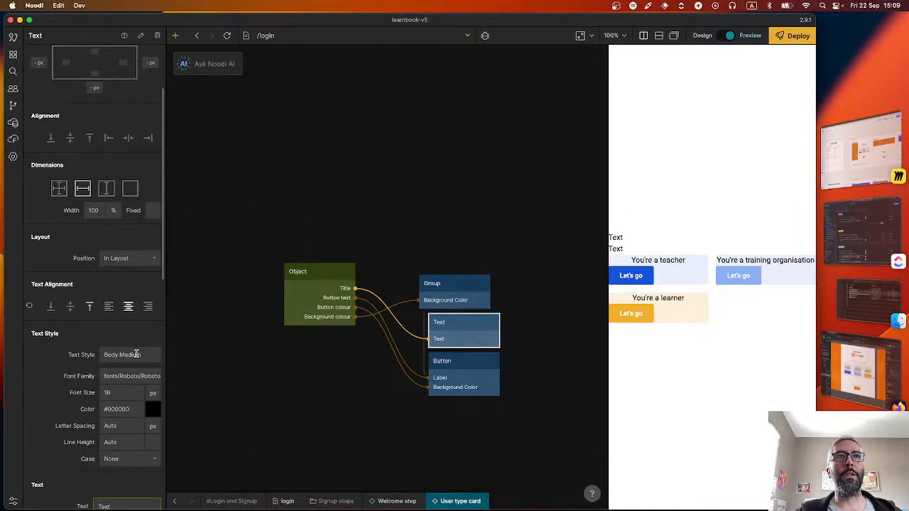
left_click(137, 354)
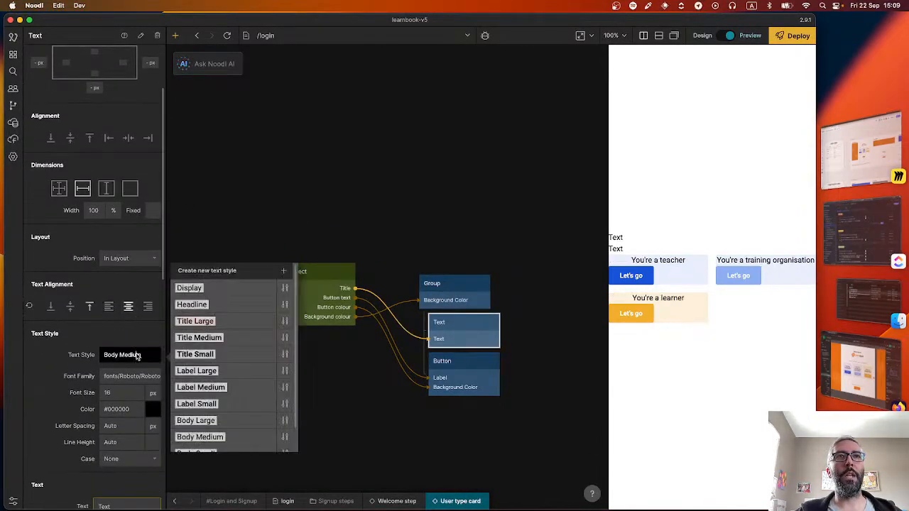
left_click(213, 339)
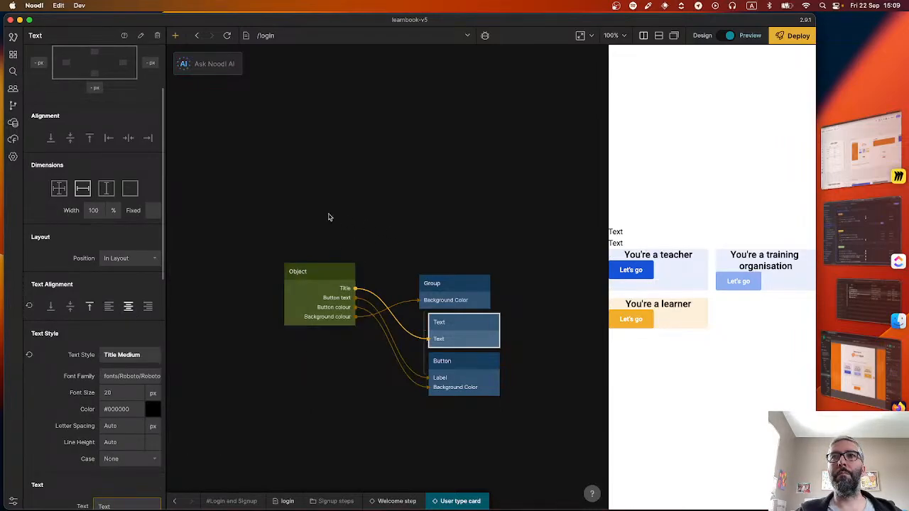
Compare with the Figma design, centre the card Group's content horizontally, and justify it vertically with even spacing
key("super+Tab")
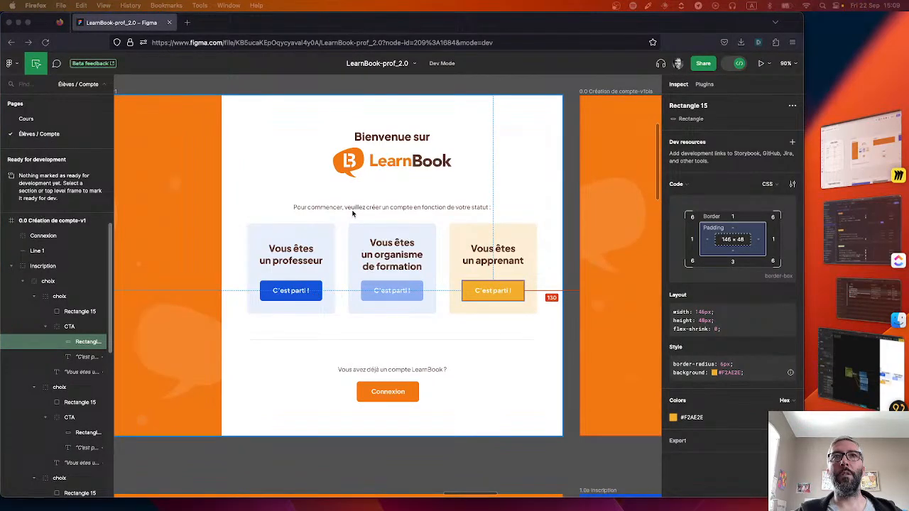
key("super+Tab")
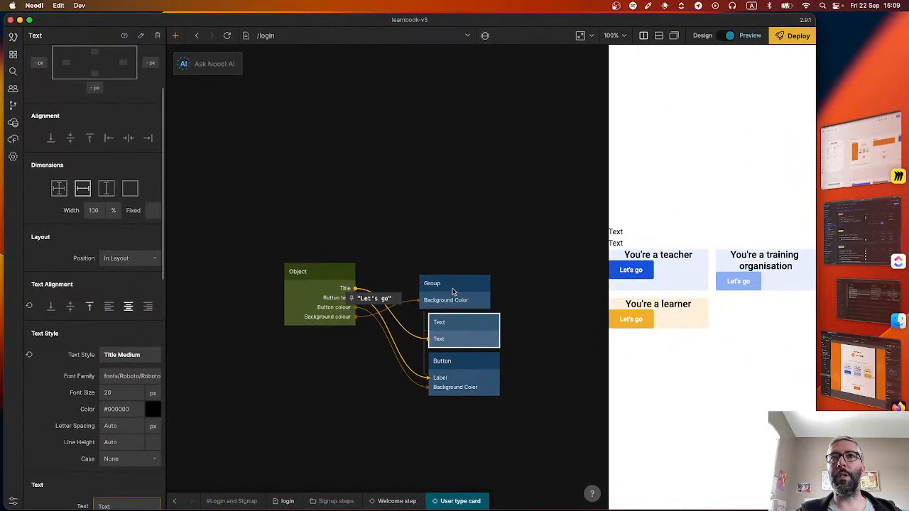
left_click(448, 285)
scroll(79, 246, "down", 5)
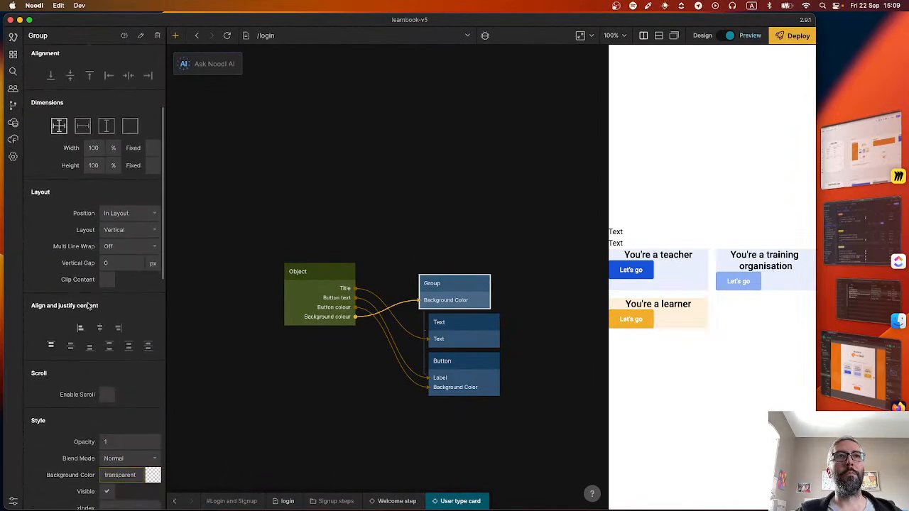
left_click(100, 327)
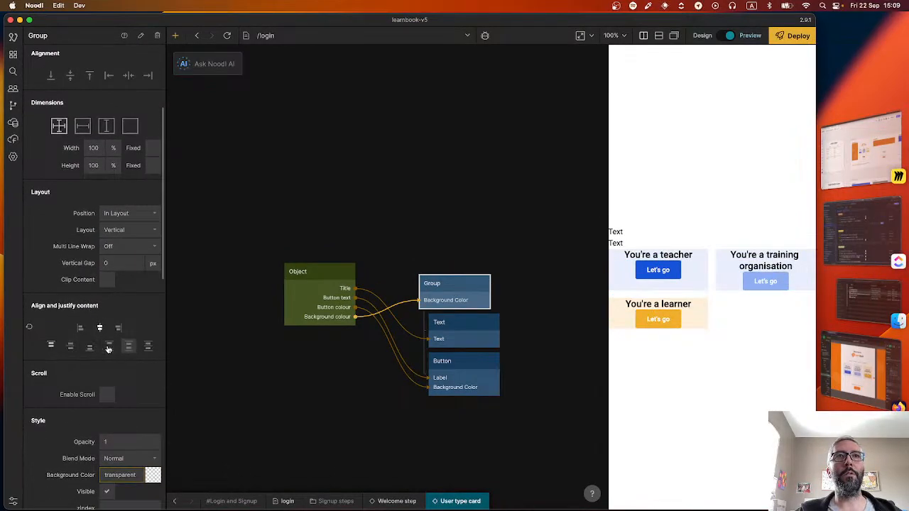
left_click(71, 346)
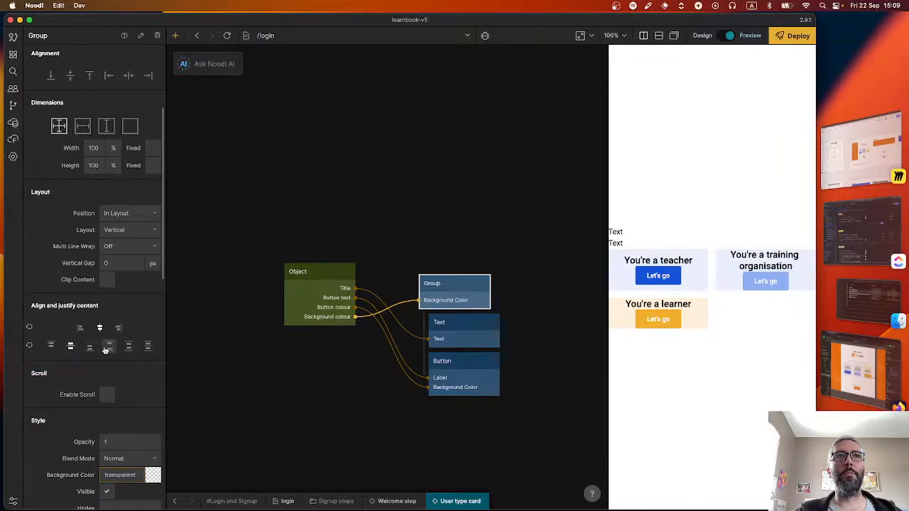
left_click(129, 348)
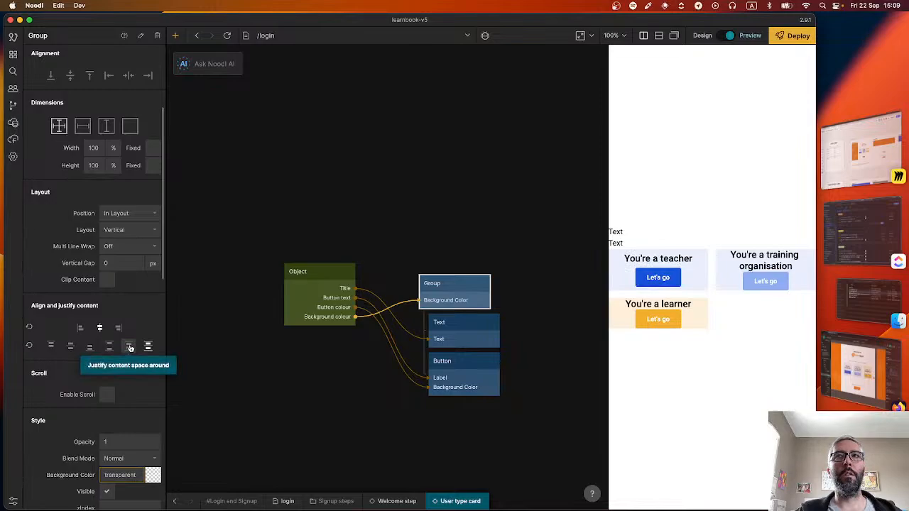
left_click(130, 348)
left_click(149, 347)
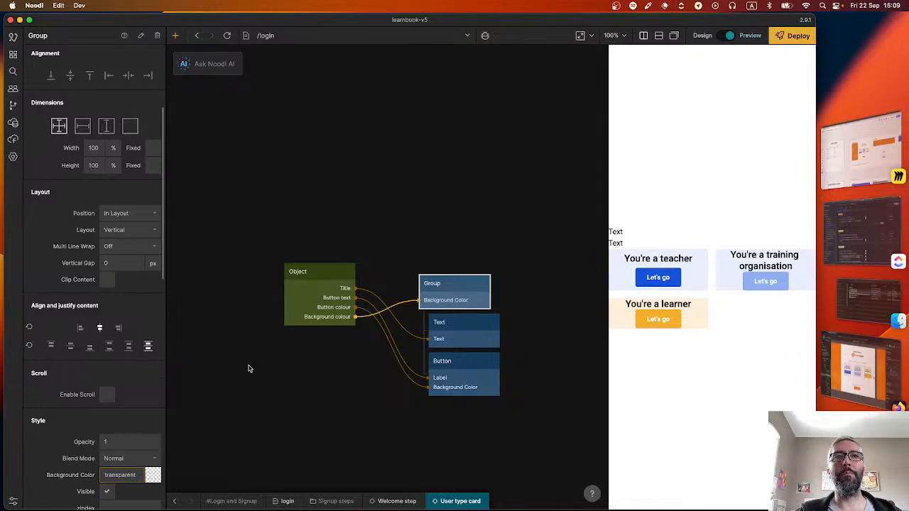
Switch to the Figma design and inspect the dimensions of the teacher card's background rectangle
key("super+Tab")
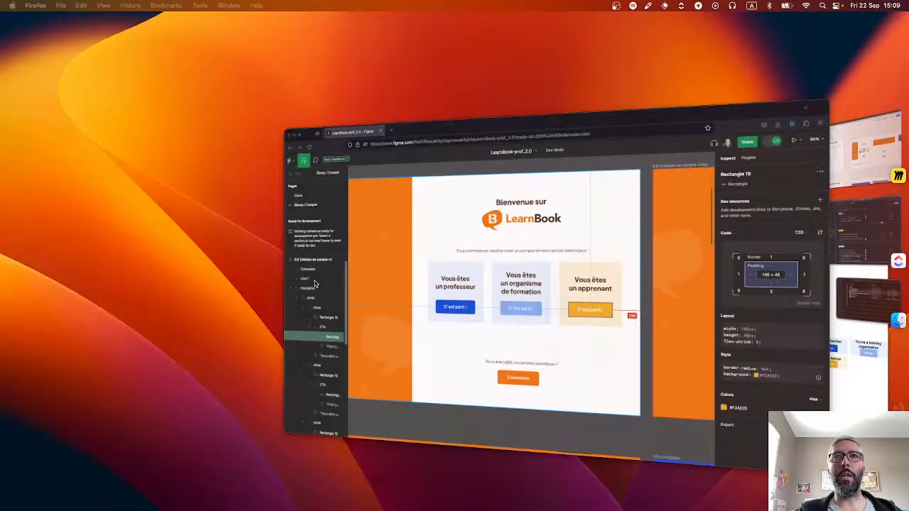
left_click(328, 241)
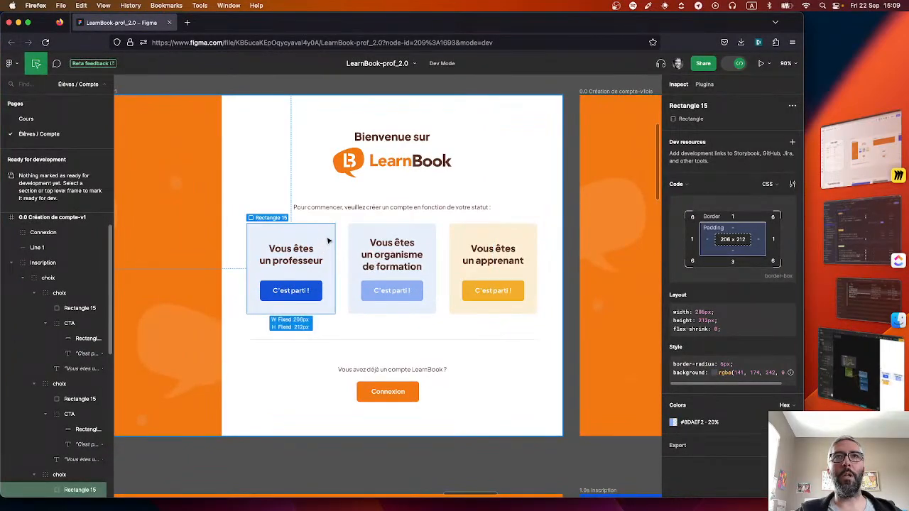
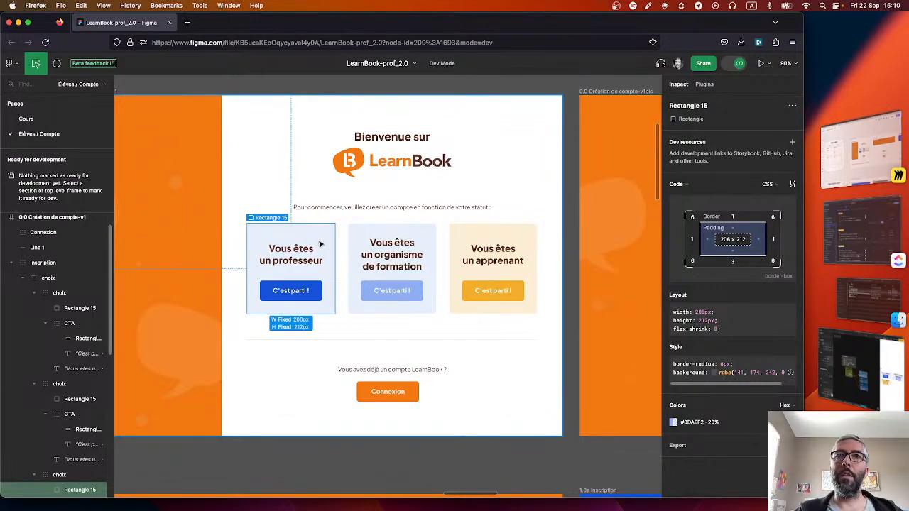
key("super+Tab")
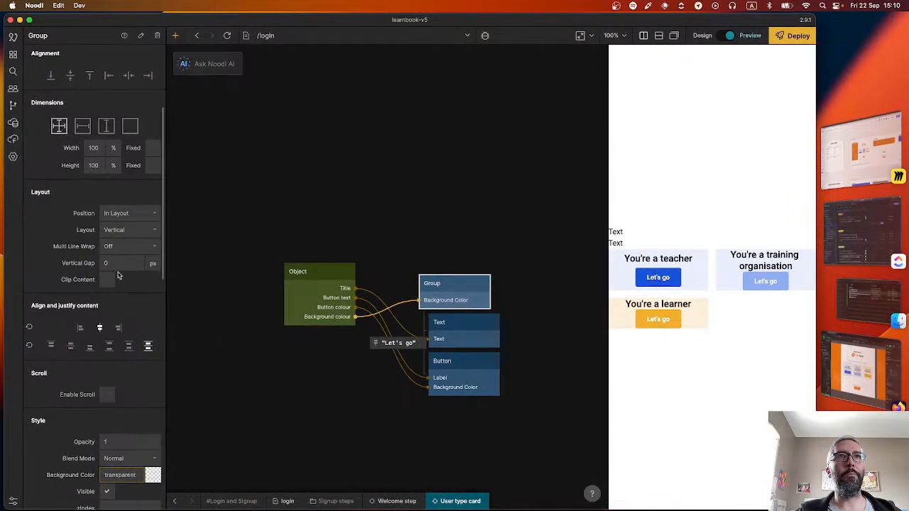
Set the card Group's minimum height to 212 px and its minimum width to 200 px
scroll(69, 211, "up", 3)
scroll(78, 196, "down", 1)
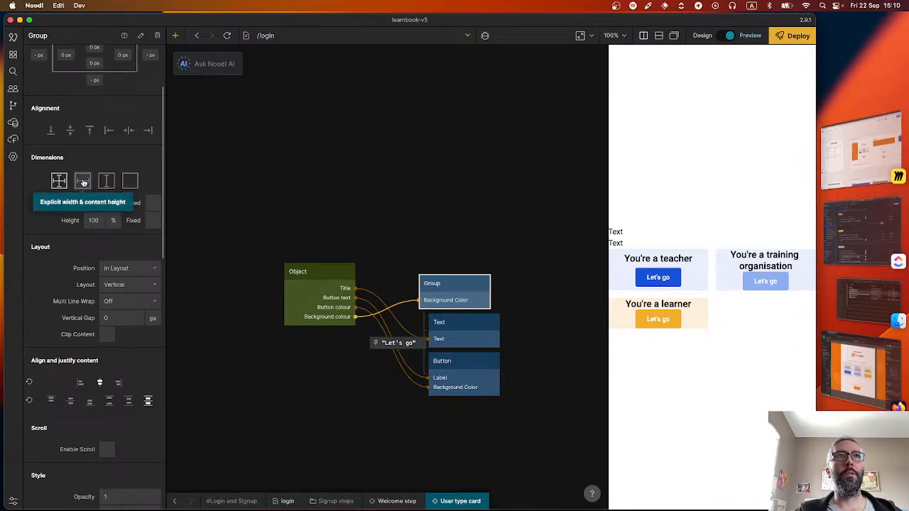
scroll(69, 338, "down", 10)
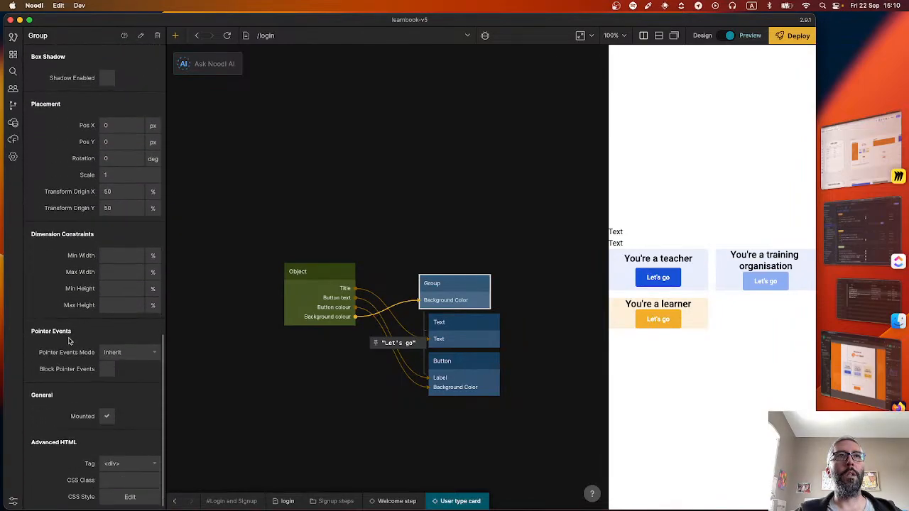
left_click(118, 289)
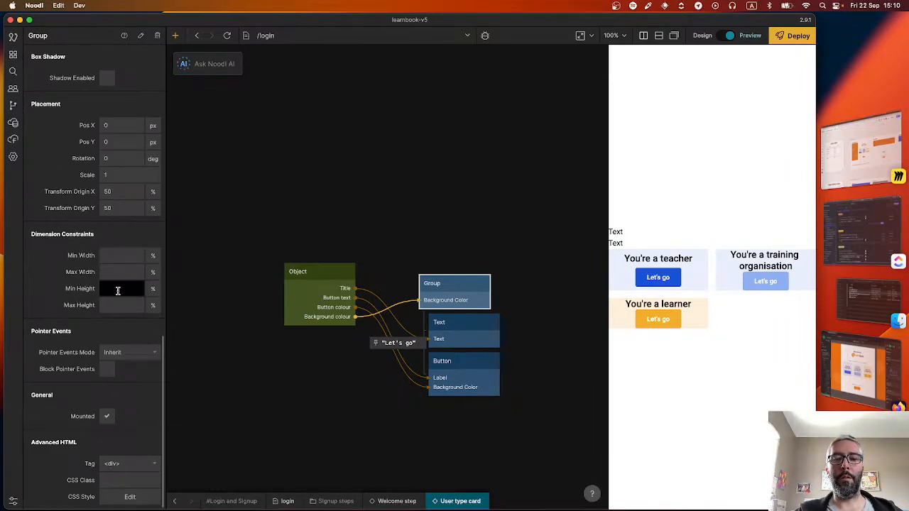
type("212")
left_click(153, 289)
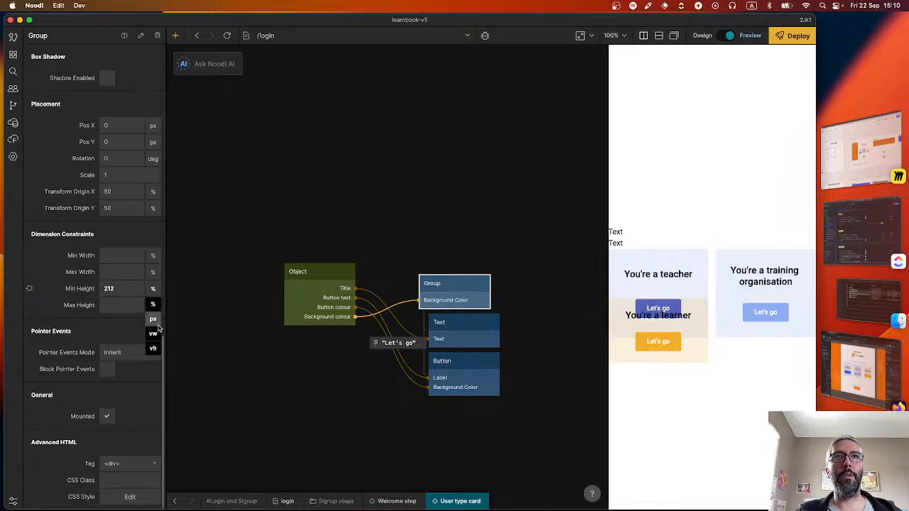
left_click(158, 329)
left_click(112, 256)
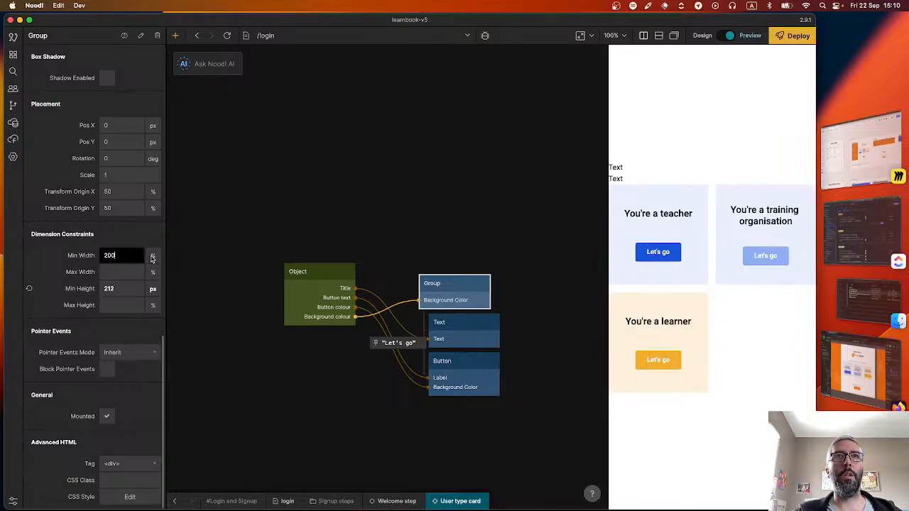
left_click(152, 258)
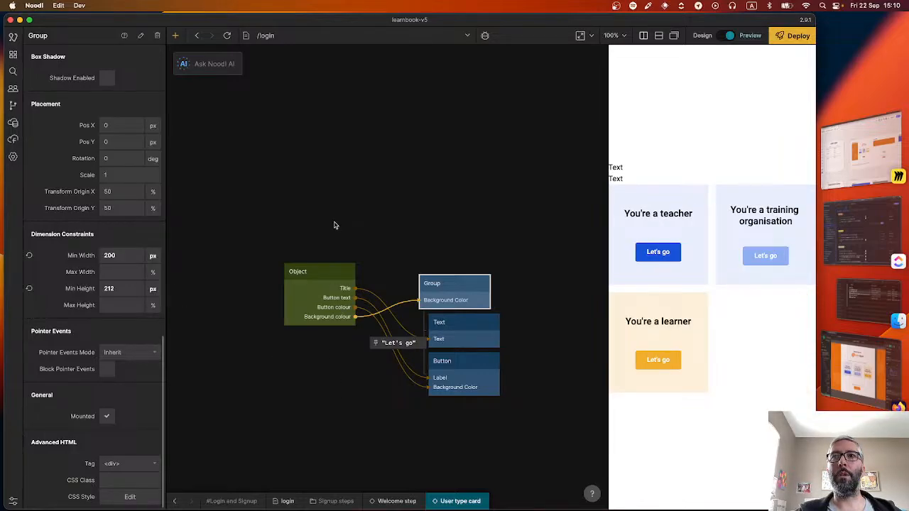
Change the card title's text style to Title Large
key("super+Tab")
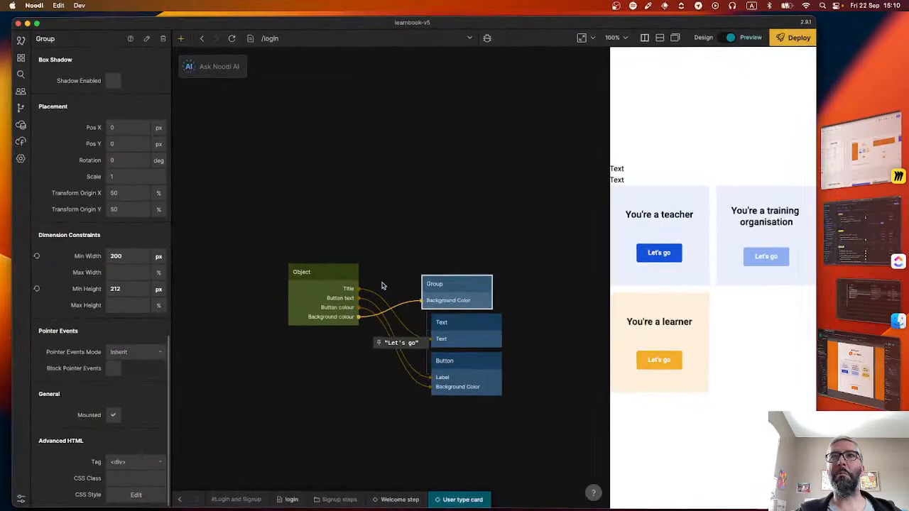
left_click(490, 323)
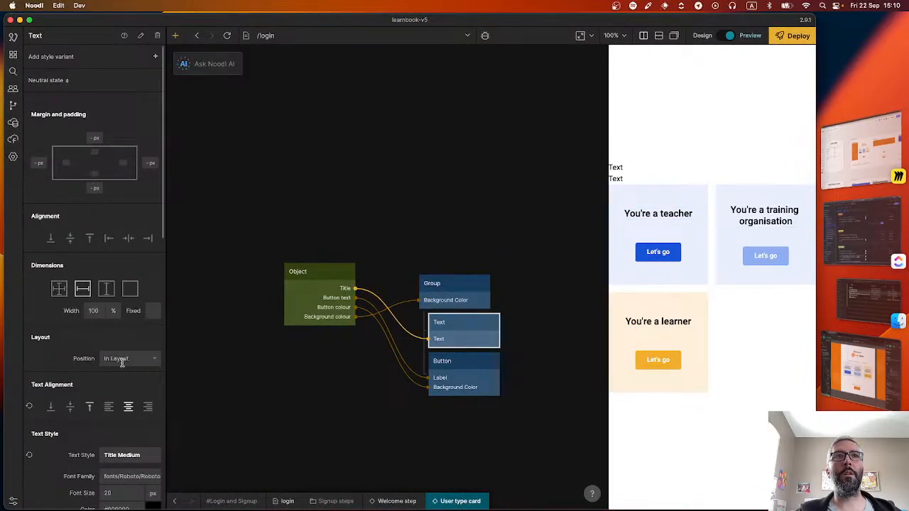
scroll(123, 362, "down", 4)
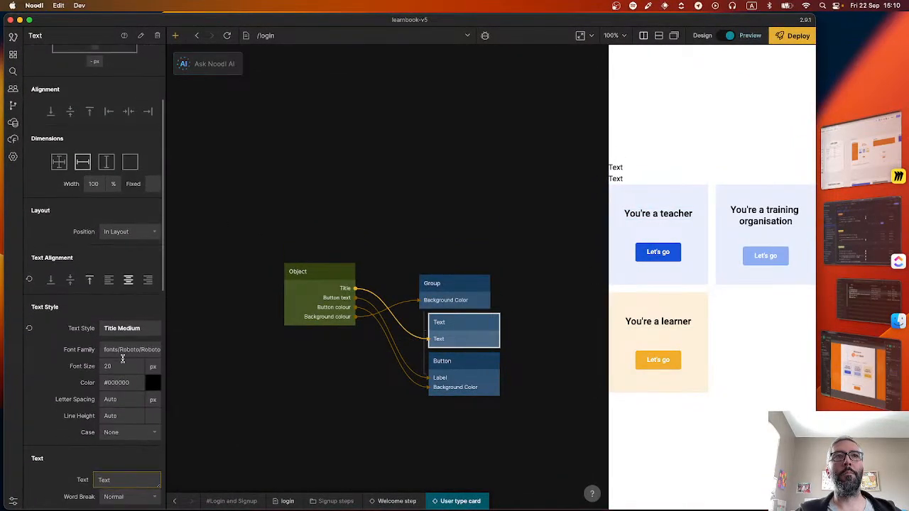
left_click(129, 328)
left_click(217, 298)
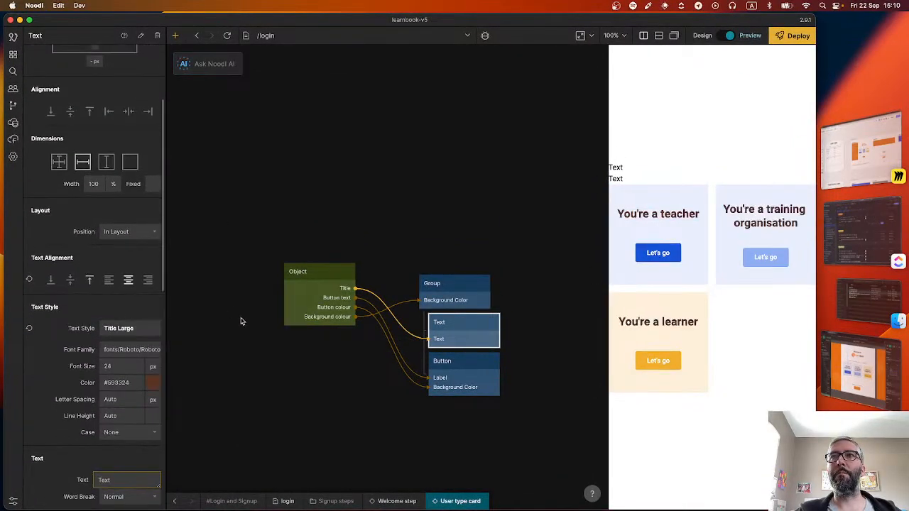
Set the card title's text colour to the Black colour style
left_click(130, 384)
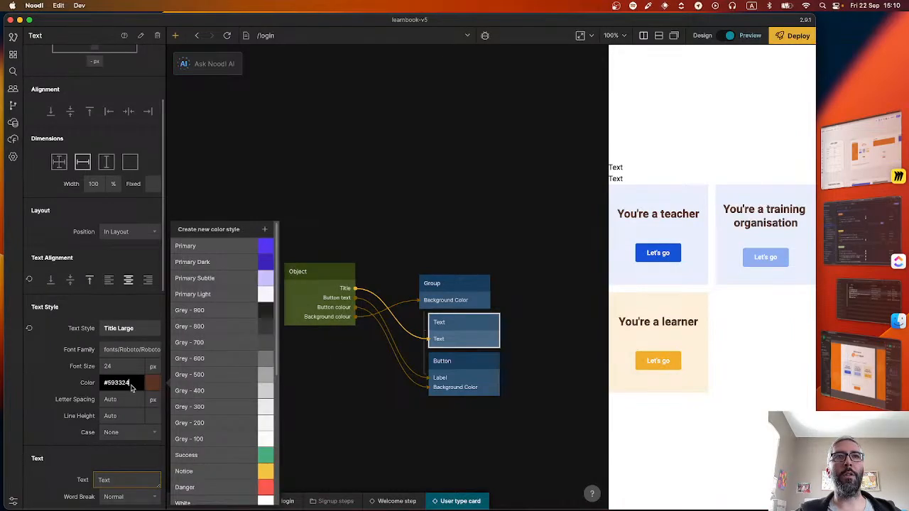
scroll(203, 455, "down", 2)
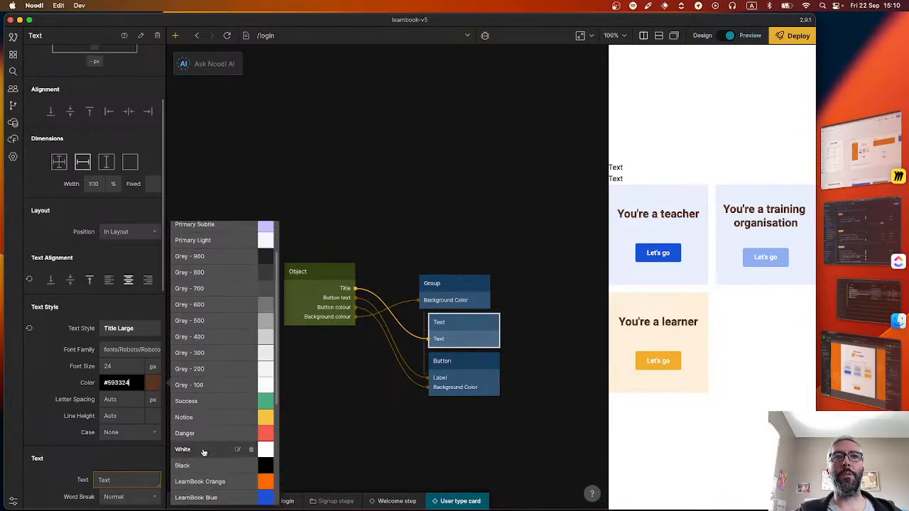
left_click(208, 471)
Switch to the Figma design, inspect the teacher card's heading and copy its colour, #593324
key("super+Tab")
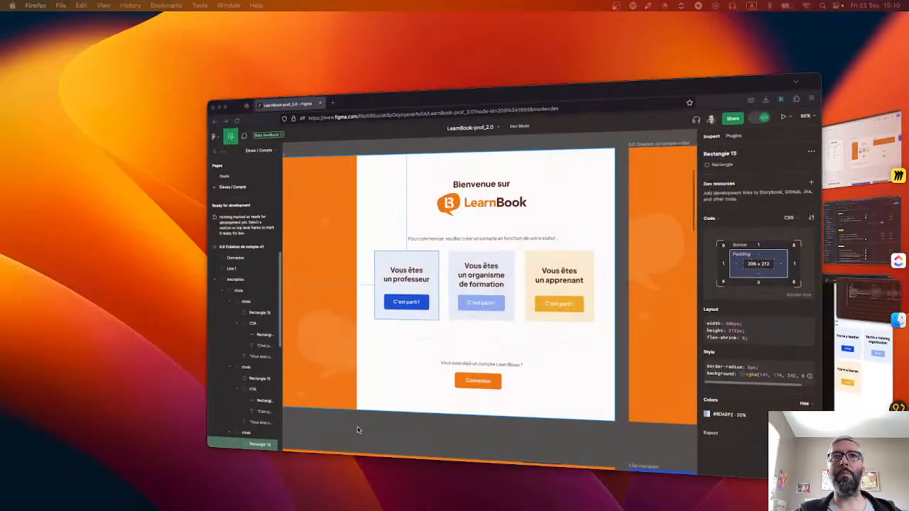
left_click(302, 250)
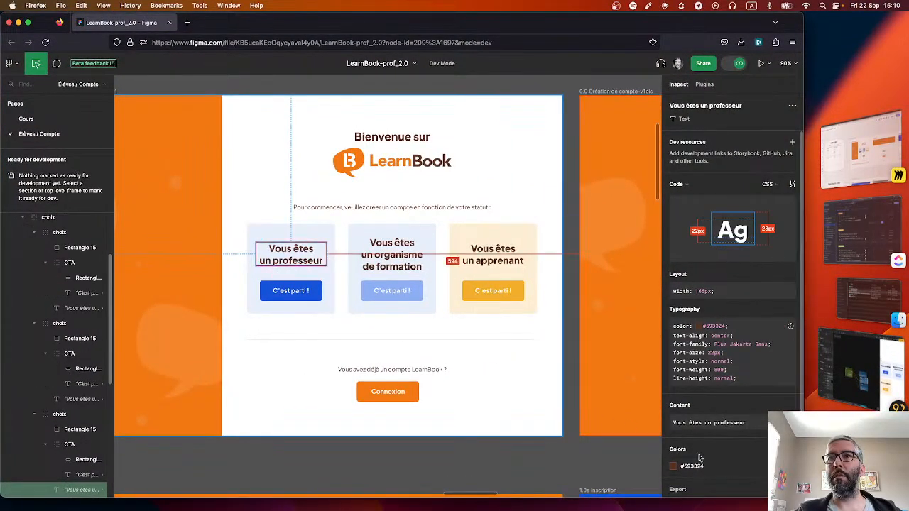
scroll(700, 459, "down", 1)
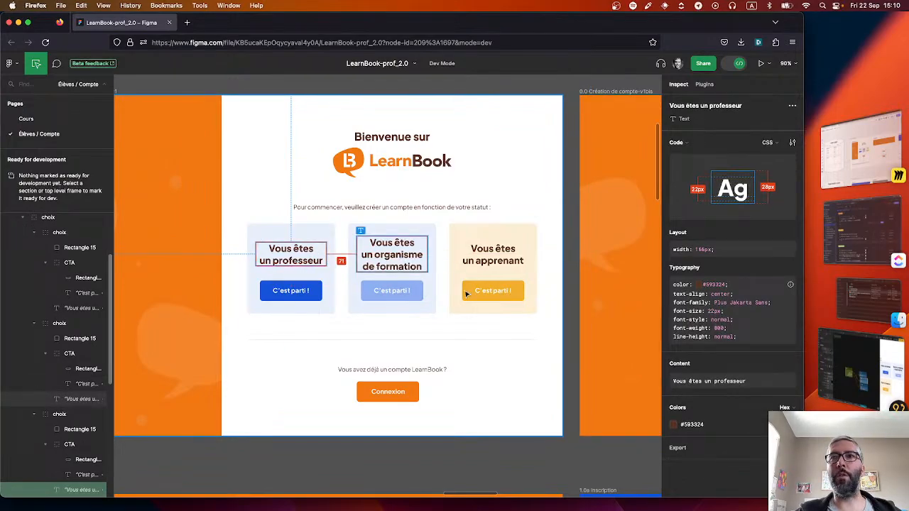
left_click(698, 425)
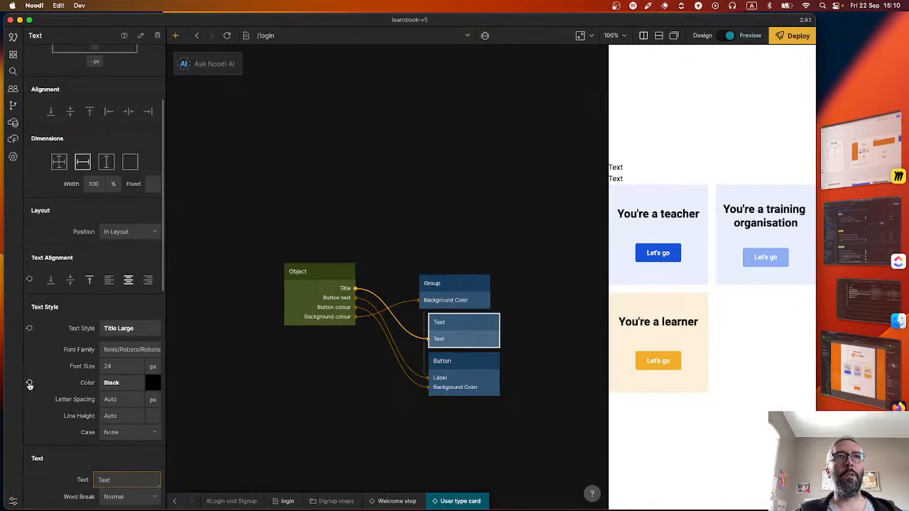
Return to Noodl and set the card title's text colour to #593324
left_click(131, 383)
key("super+v")
left_click(158, 387)
Set the hex value of the existing Header brown colour style to #593324
left_click(123, 383)
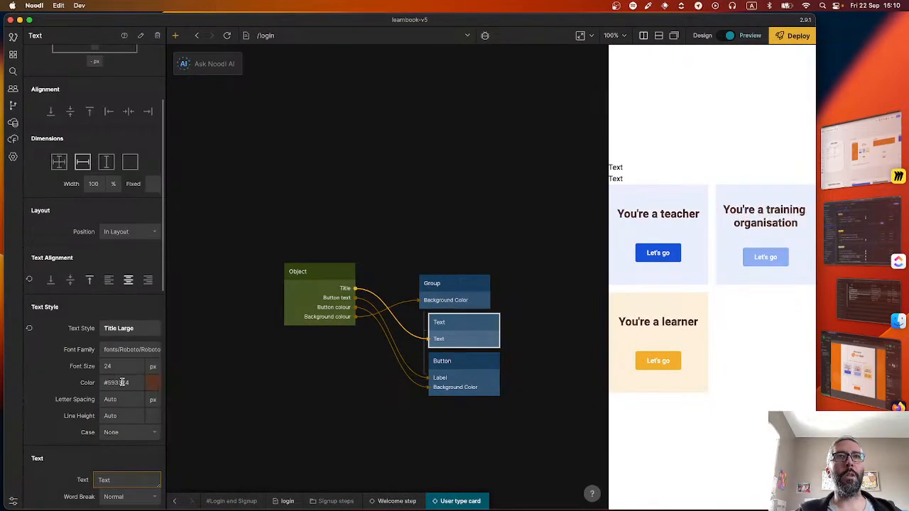
double_click(123, 381)
scroll(226, 401, "down", 3)
scroll(229, 403, "down", 2)
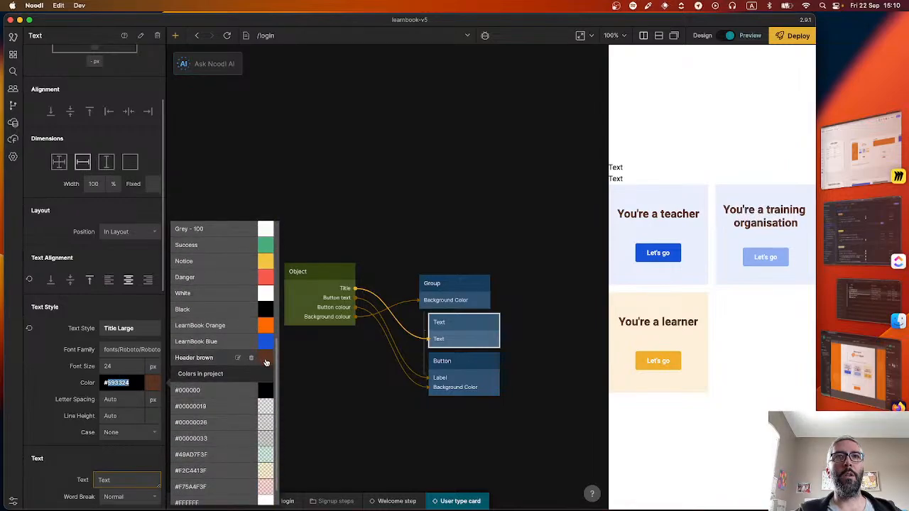
left_click(238, 359)
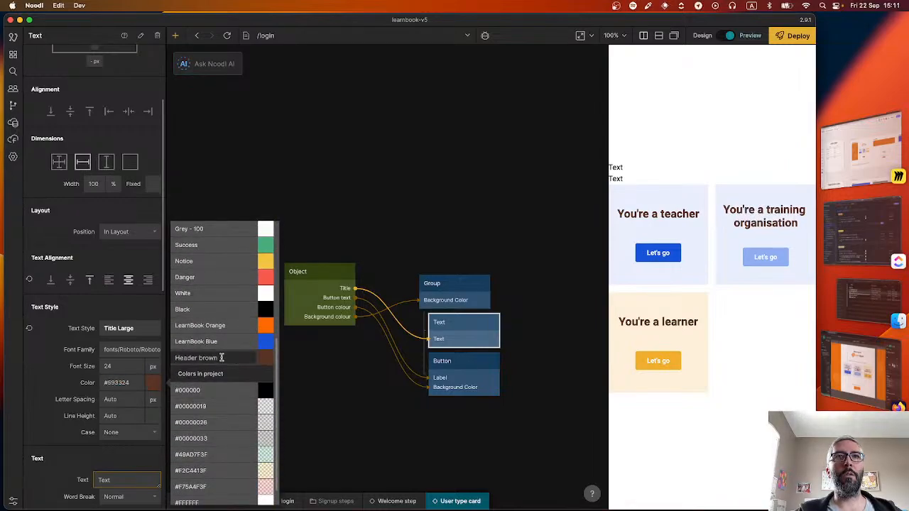
left_click(272, 361)
left_click(267, 361)
triple_click(324, 427)
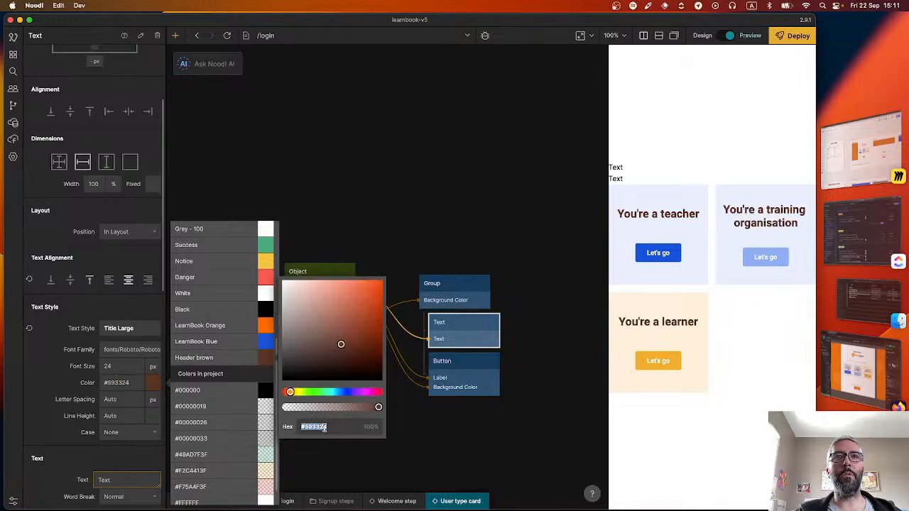
key("super+v")
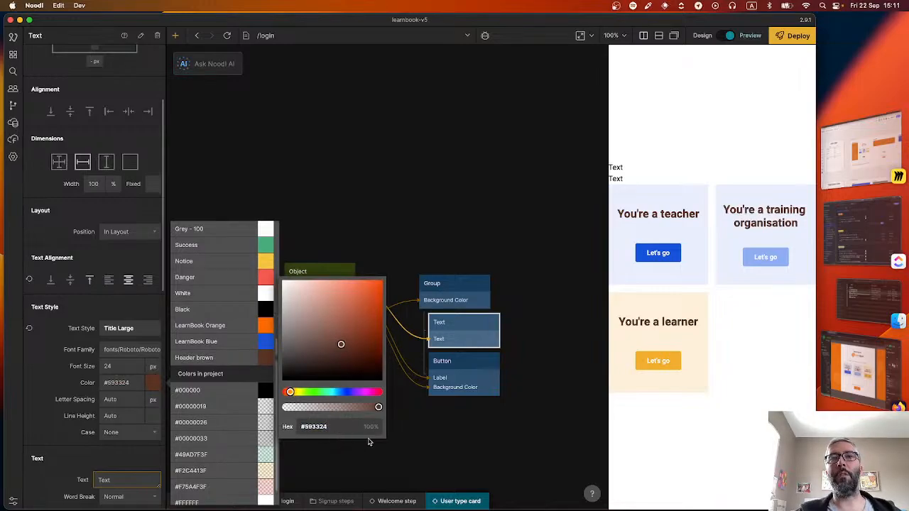
left_click(441, 437)
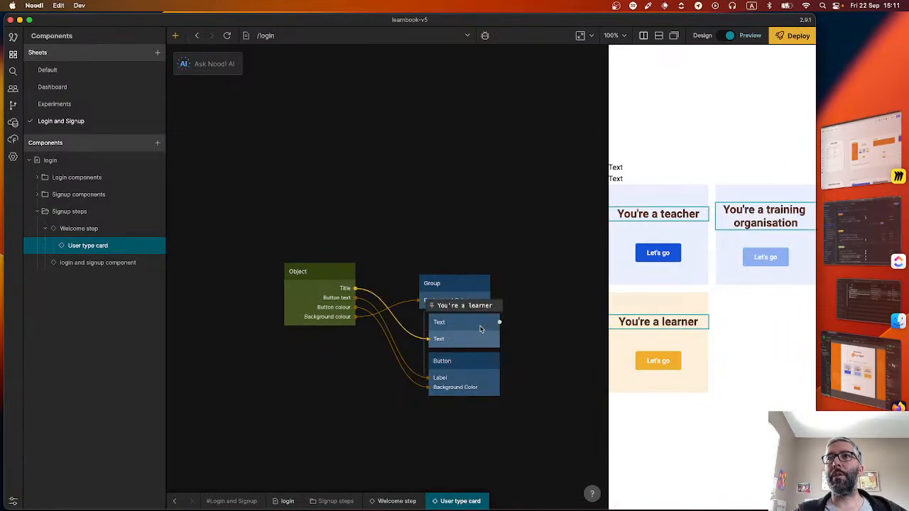
Give the card's Group 20 px of padding on both its left and right sides, checking against the Figma design and a wider preview
left_click(452, 288)
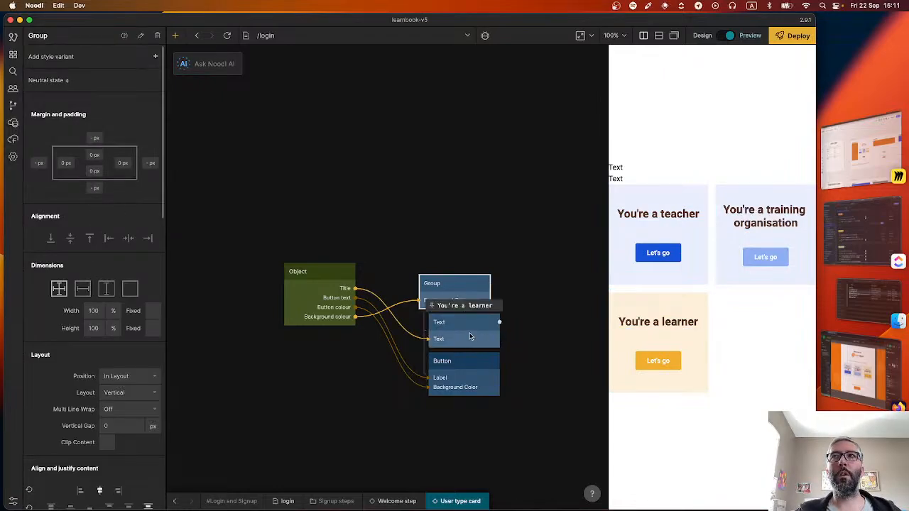
key("super+Tab")
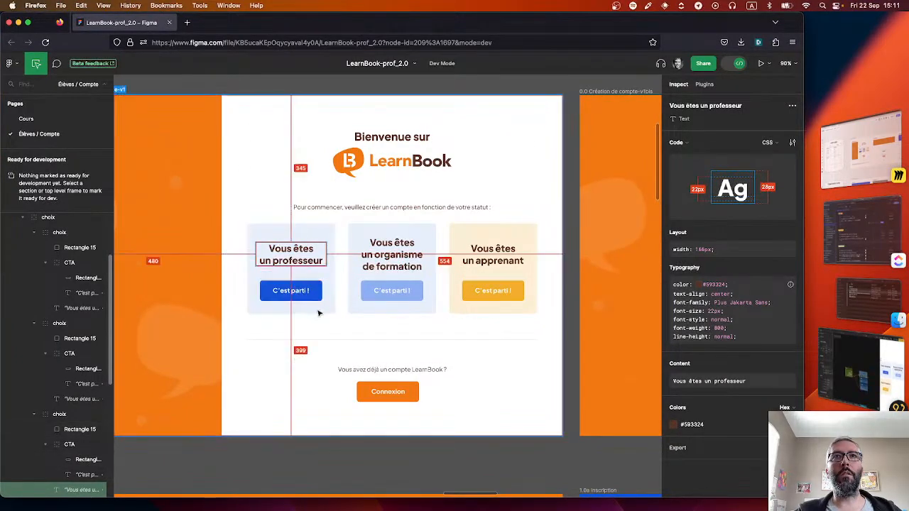
key("super+Tab")
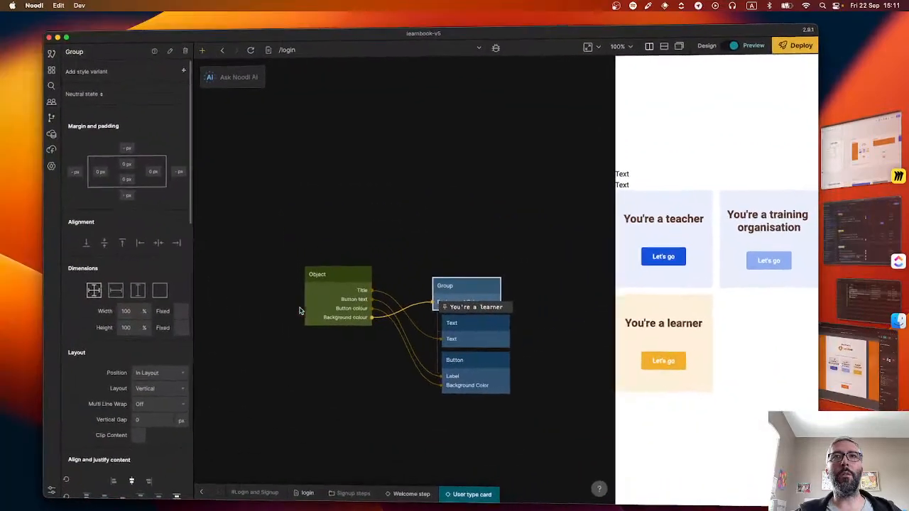
left_click(65, 165)
type("20")
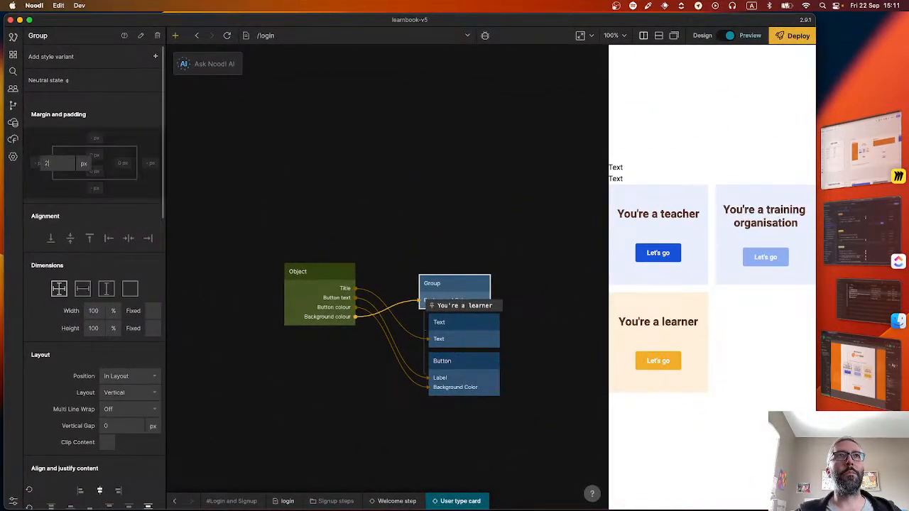
left_click(124, 165)
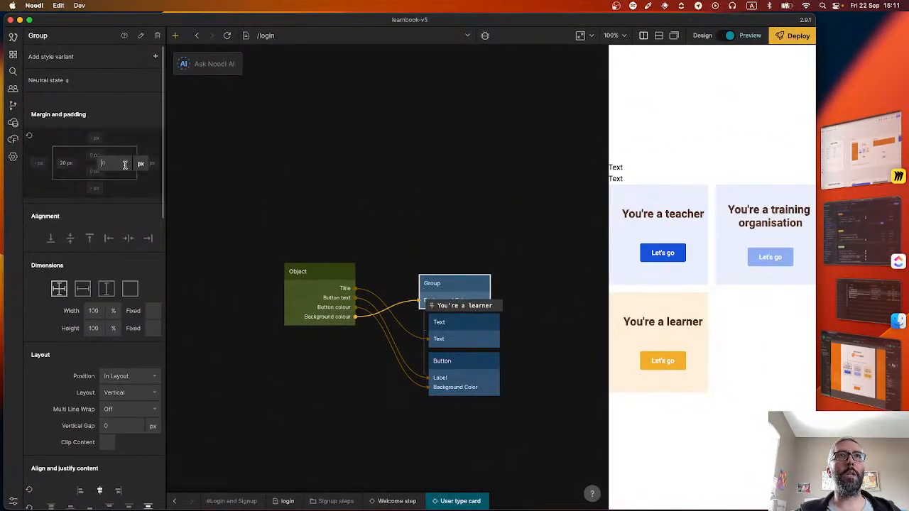
type("20")
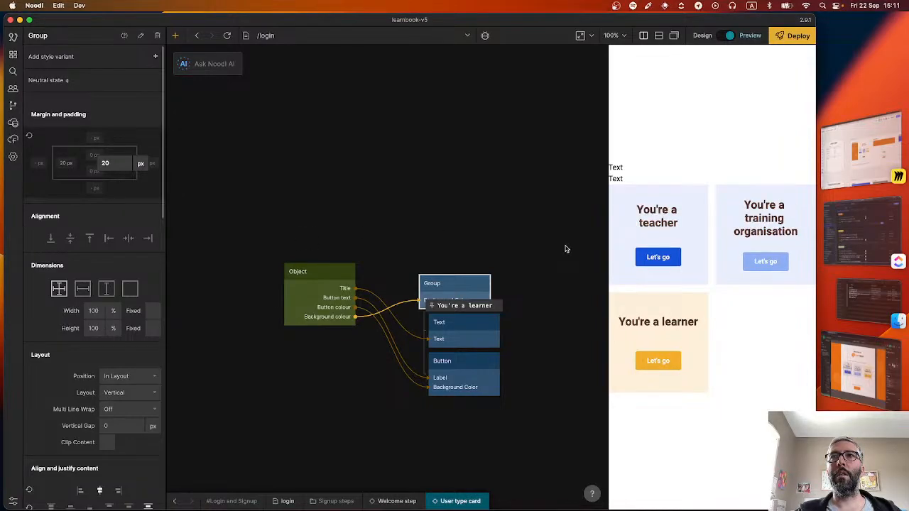
left_click_drag(605, 239, 128, 241)
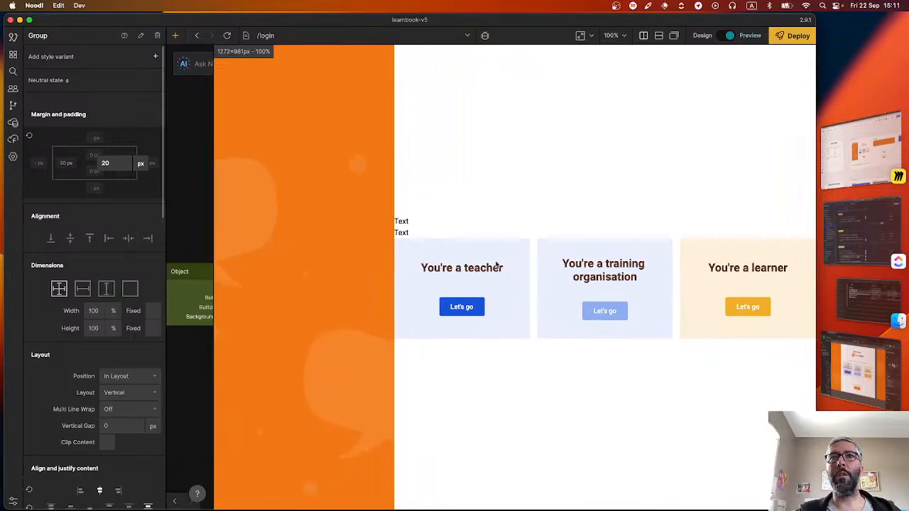
Switch to the Figma design and inspect the three user type cards' dimensions and the spacing between them
key("super+Tab")
key("super+Tab")
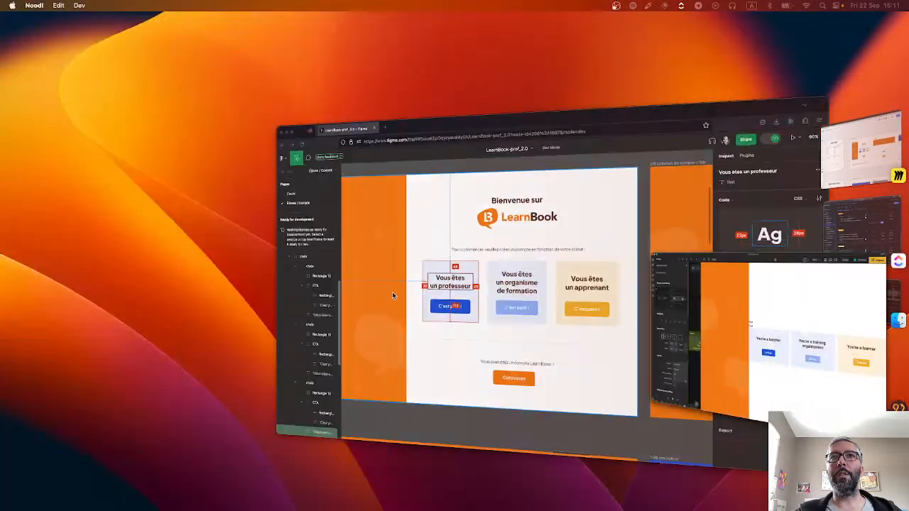
key("super+Tab")
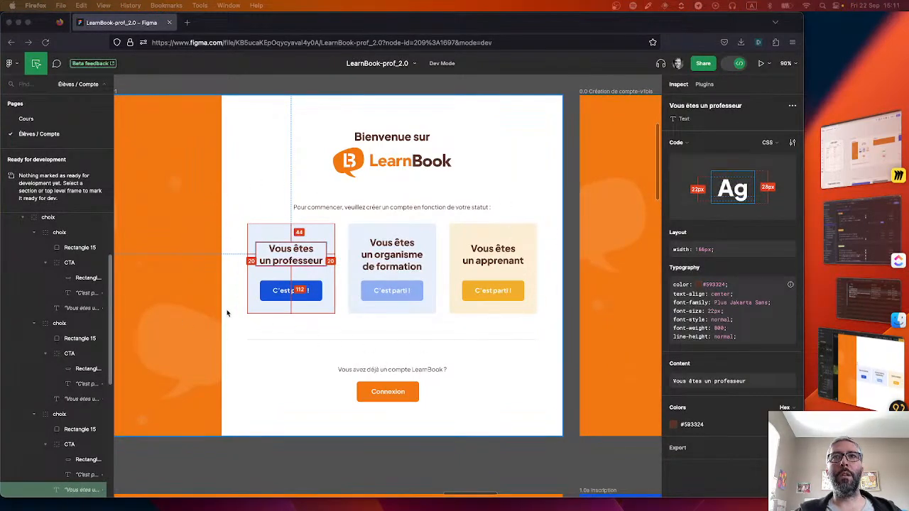
left_click(341, 257)
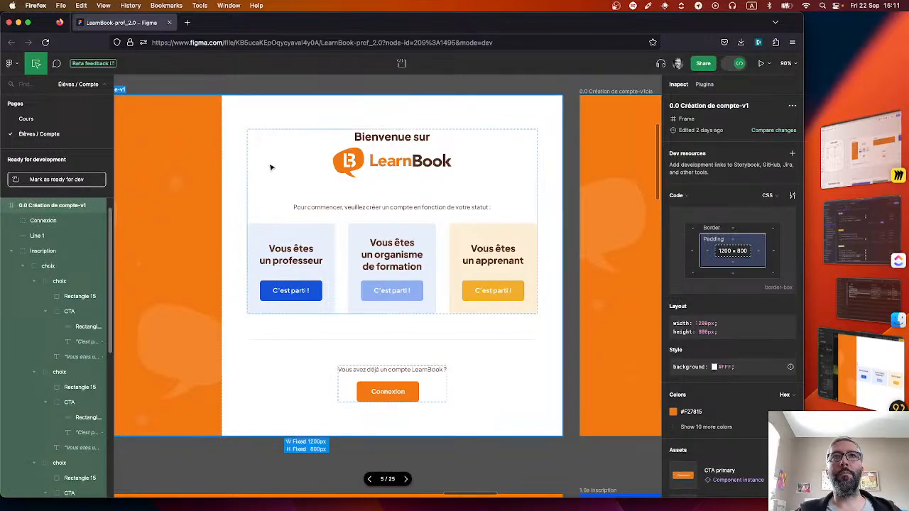
left_click(287, 238)
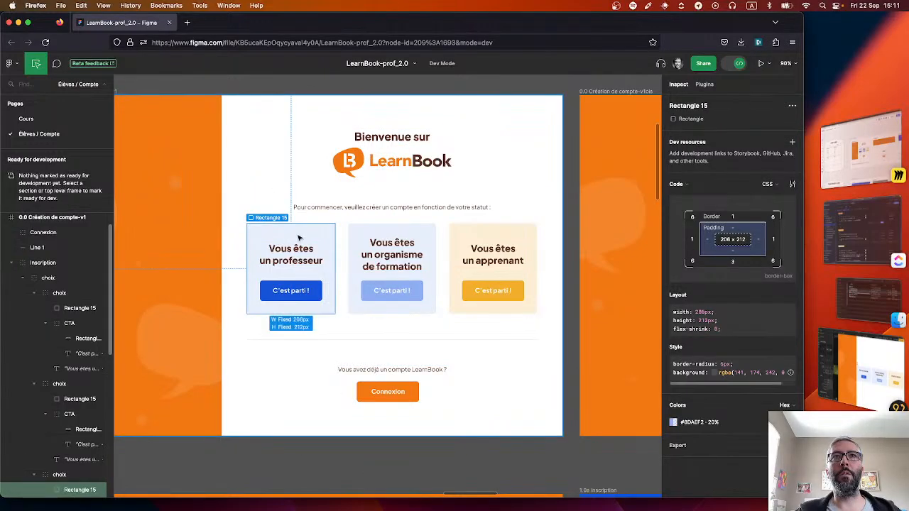
left_click(353, 240, "shift")
left_click(488, 238, "shift")
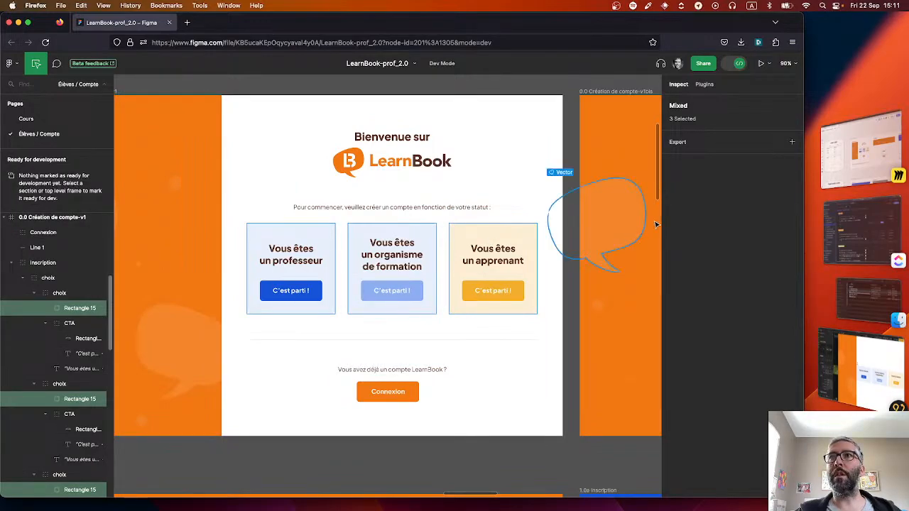
left_click(416, 330)
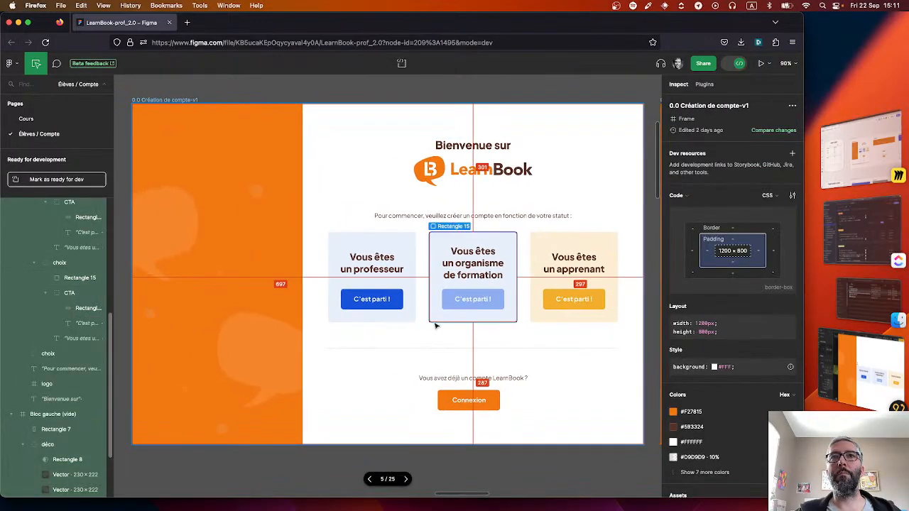
left_click(414, 321)
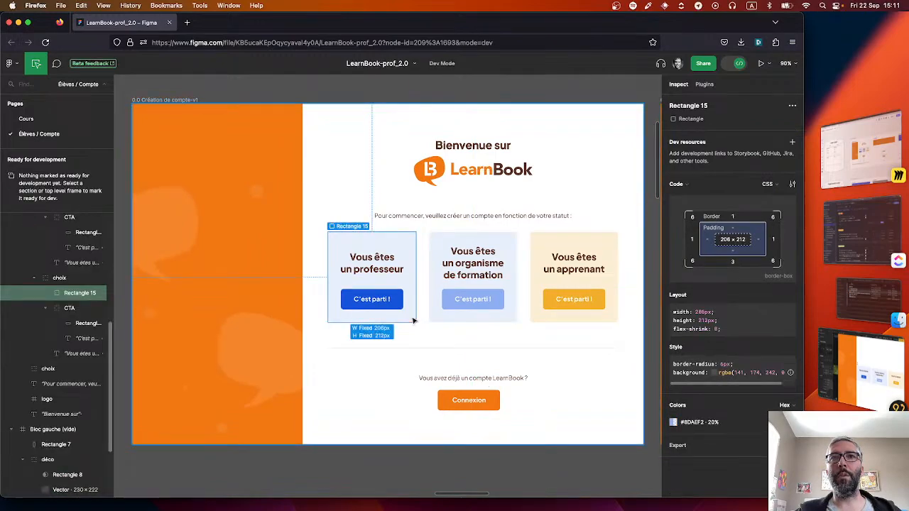
left_click(540, 285)
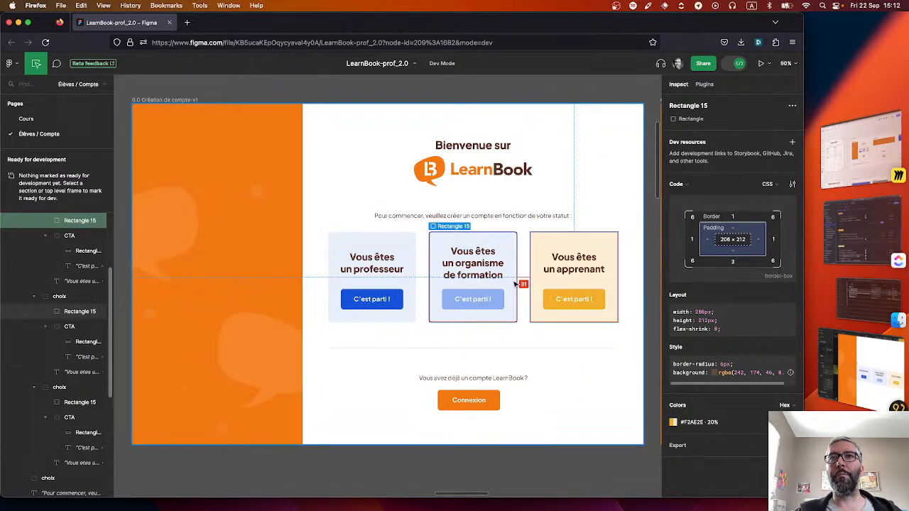
left_click(410, 284)
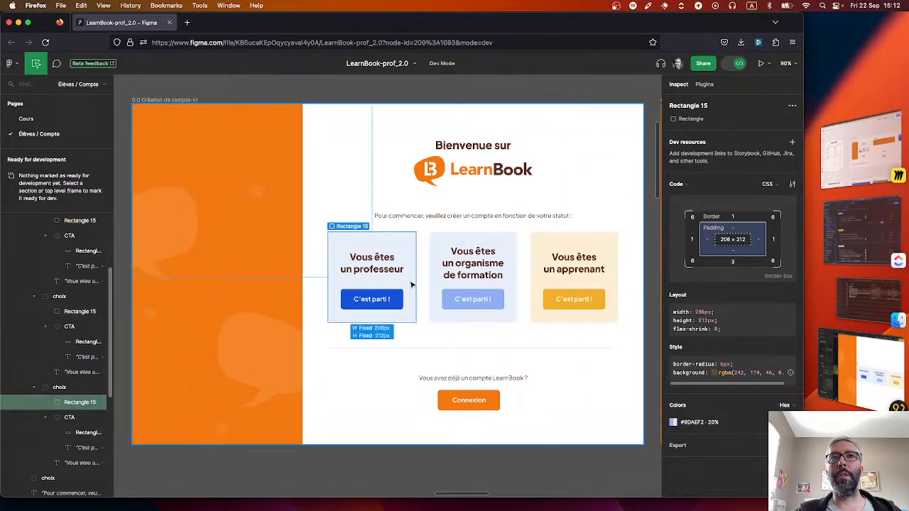
Return to Noodl and review the card Group's dimension constraints, comparing them with the Figma design
key("super+Tab")
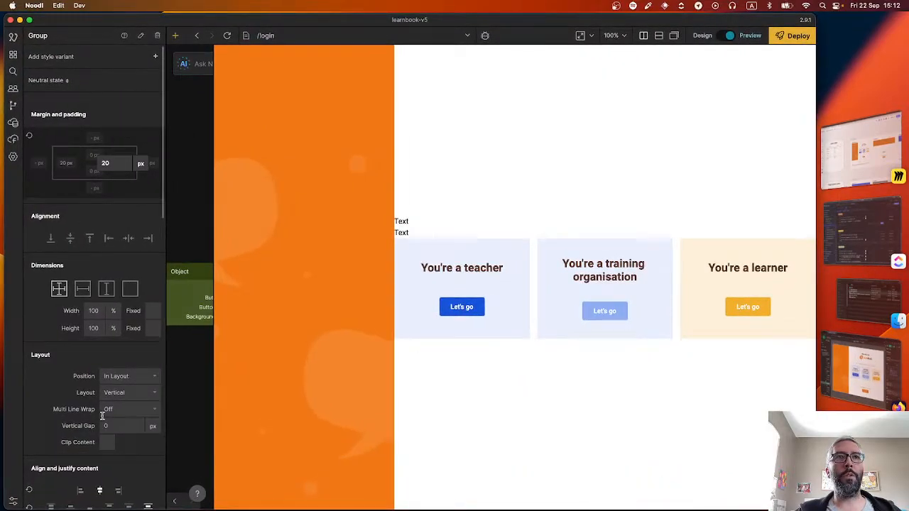
scroll(102, 417, "down", 15)
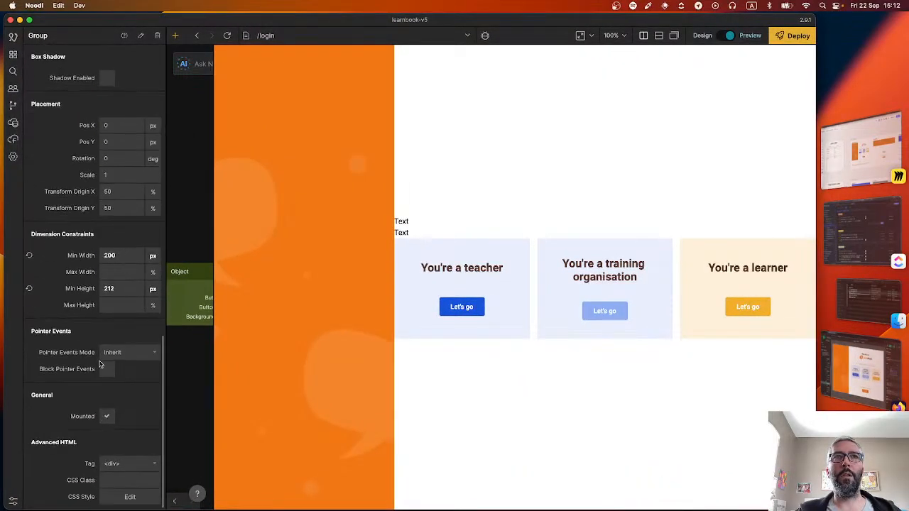
scroll(100, 364, "up", 1)
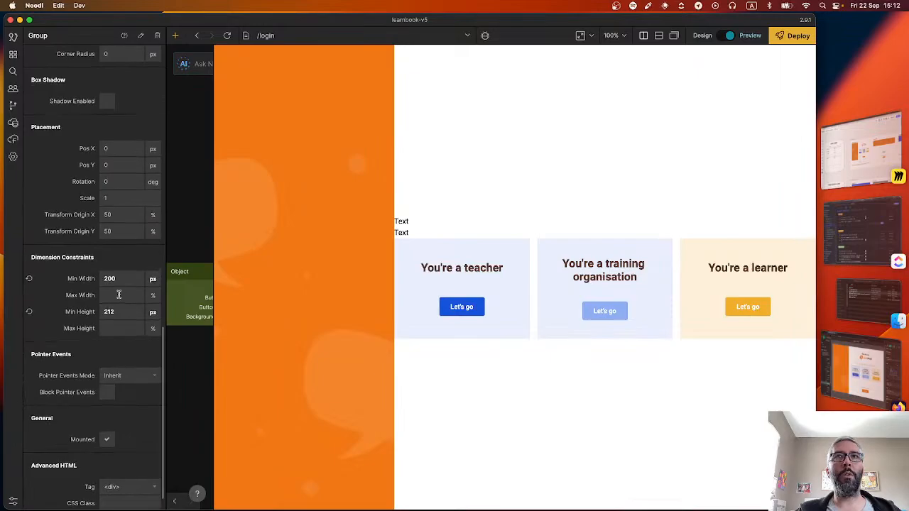
scroll(119, 295, "up", 14)
key("super+Tab")
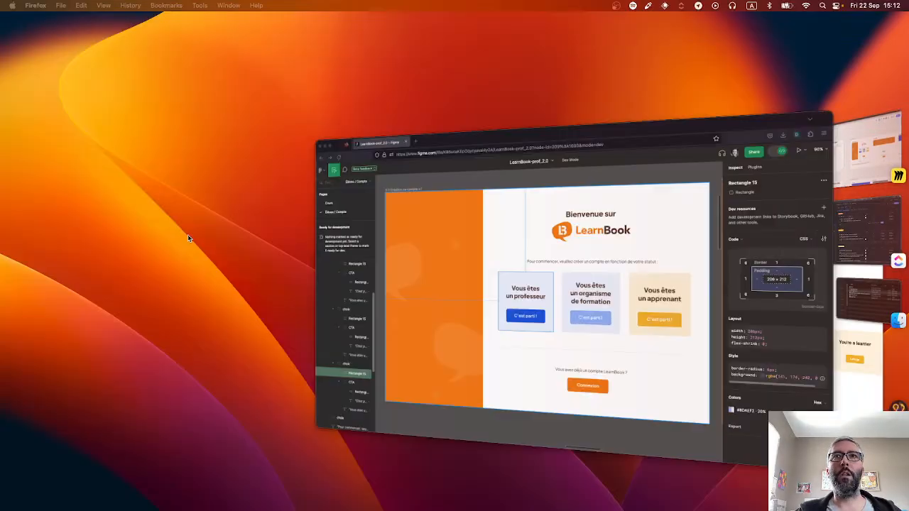
key("super+Tab")
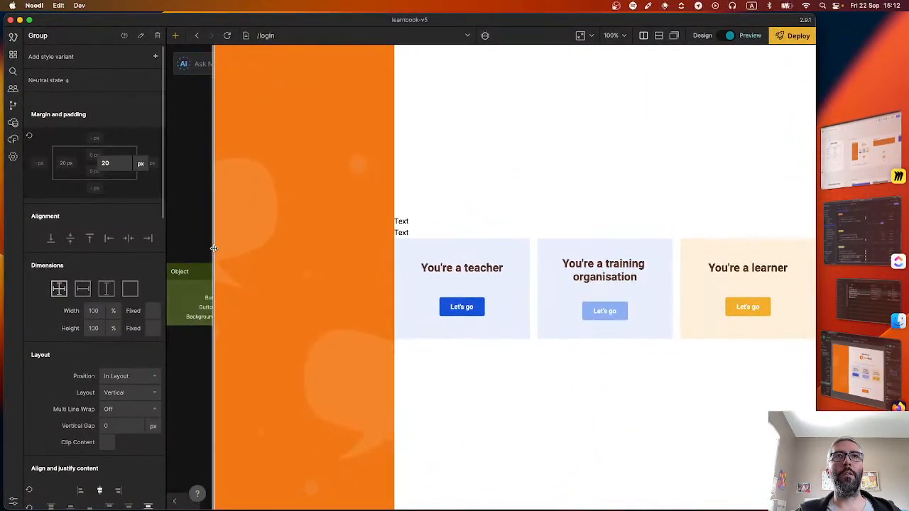
In the Welcome step component, set the Columns node's horizontal and vertical gaps to 30 px
left_click_drag(211, 248, 426, 264)
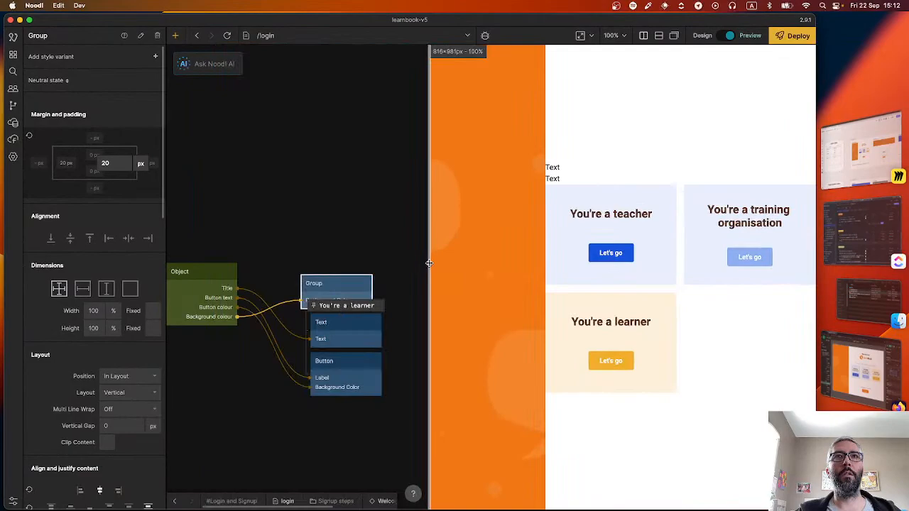
left_click(172, 501)
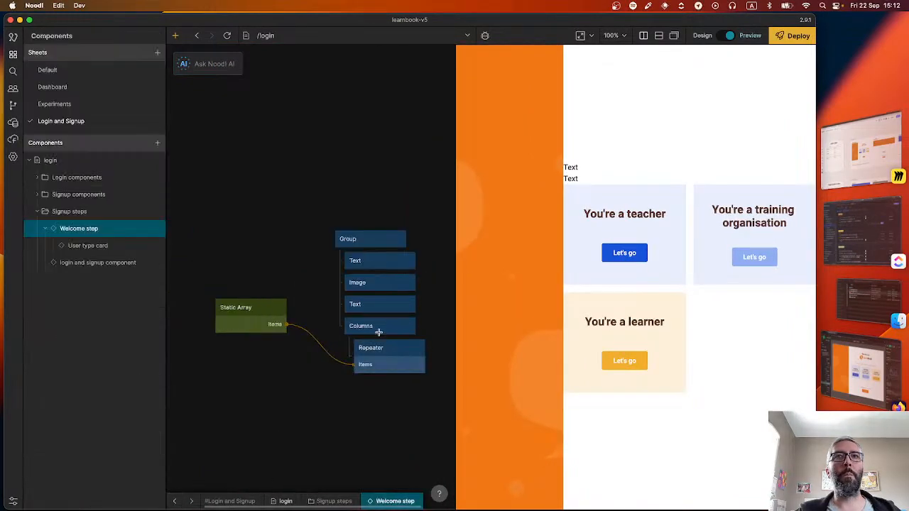
left_click(378, 331)
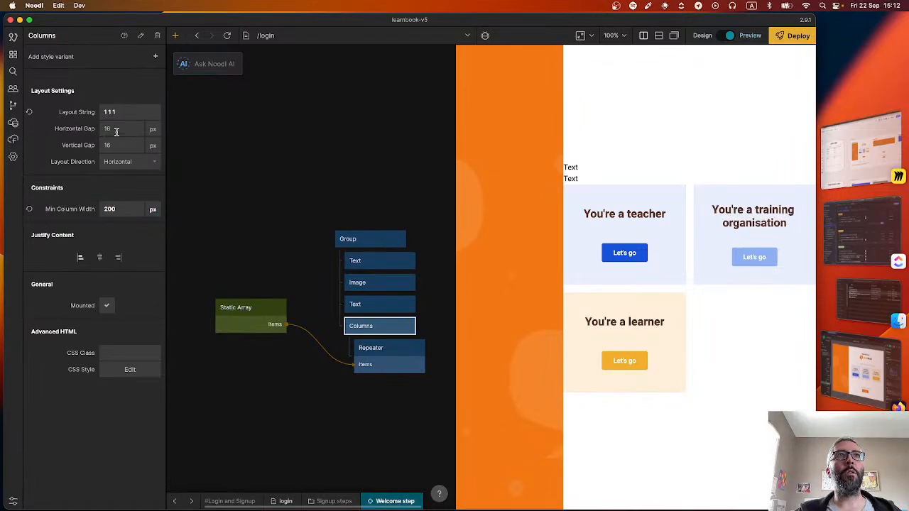
left_click(117, 128)
type("30")
left_click(122, 145)
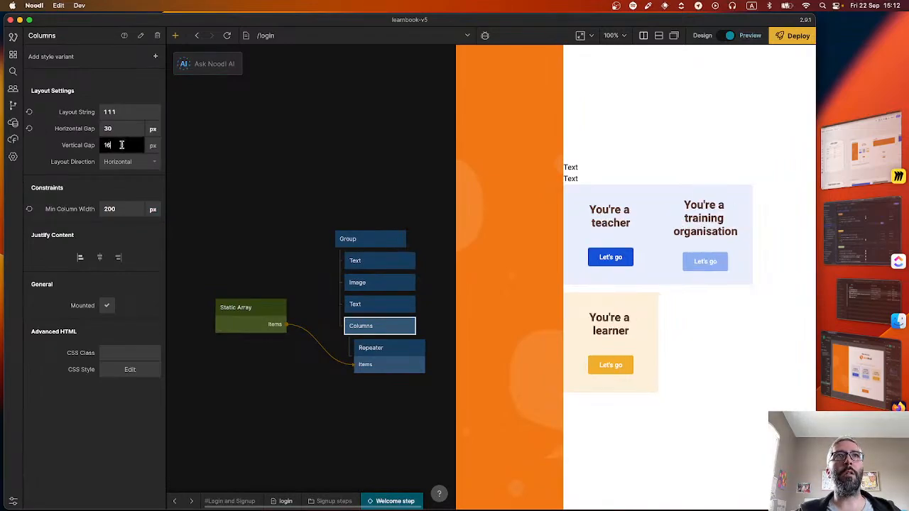
type("30")
key("Return")
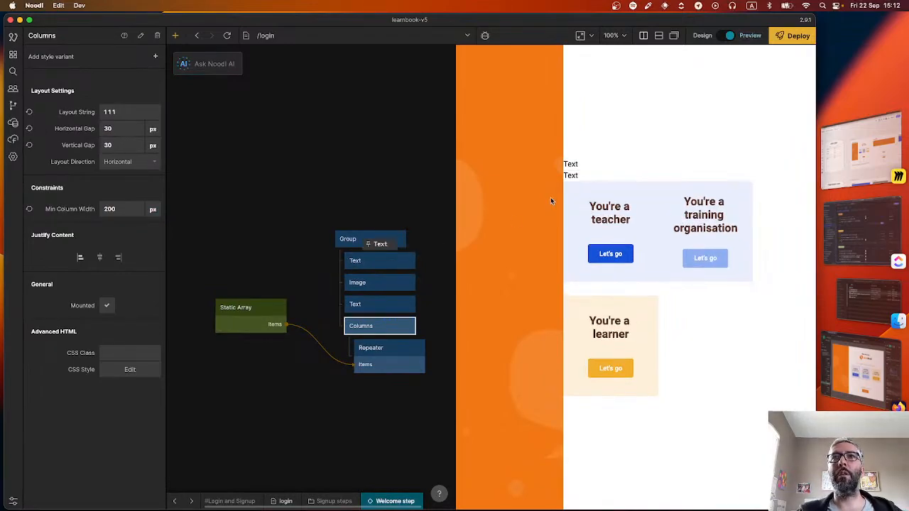
Centre-justify the Columns node's content and resize the preview to check how the cards wrap at different widths
left_click_drag(453, 177, 283, 211)
left_click(100, 257)
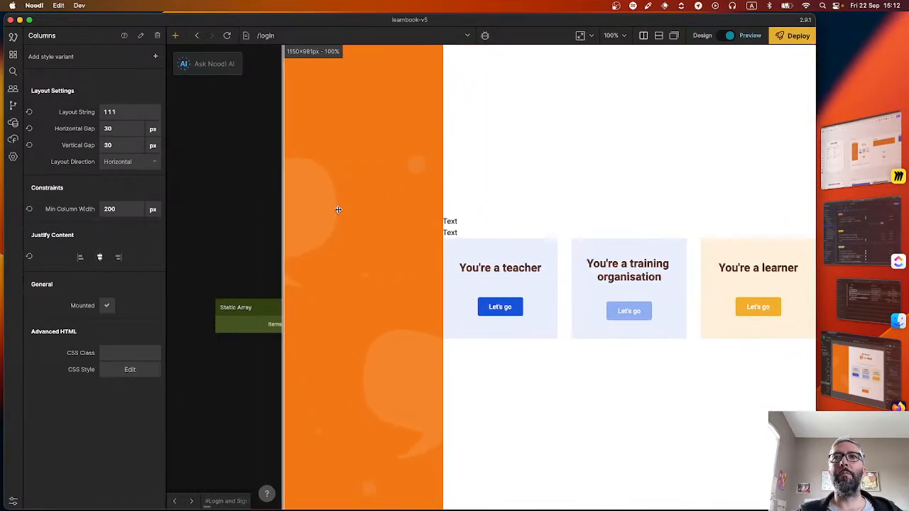
left_click_drag(339, 210, 443, 219)
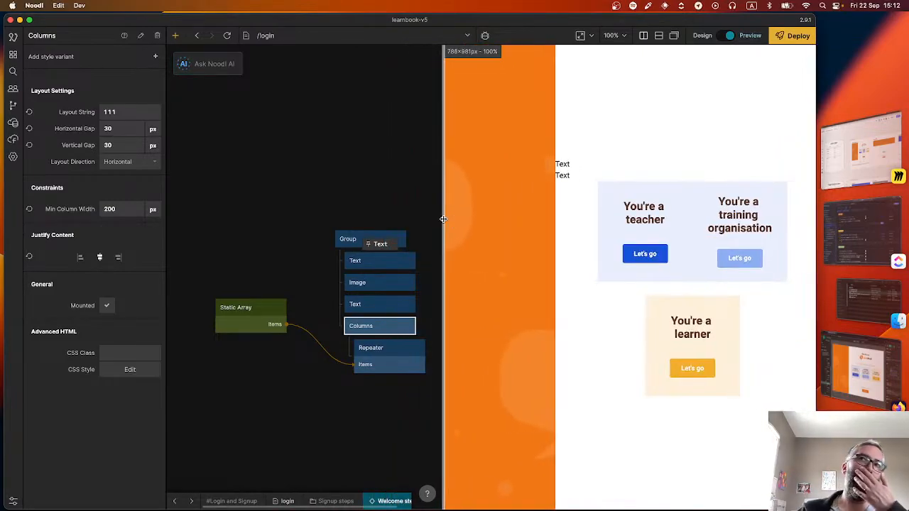
left_click_drag(443, 219, 377, 322)
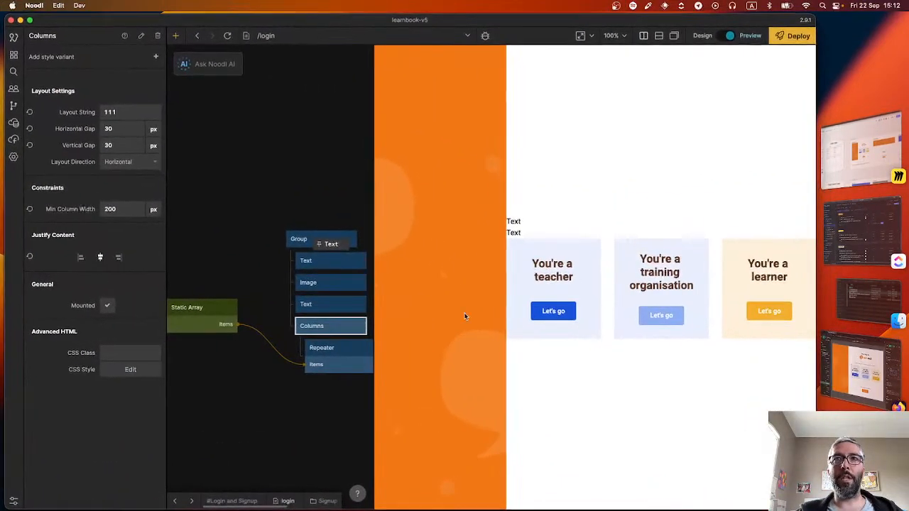
In the Welcome step component, set the root Group's maximum width to 630 px
double_click(322, 353)
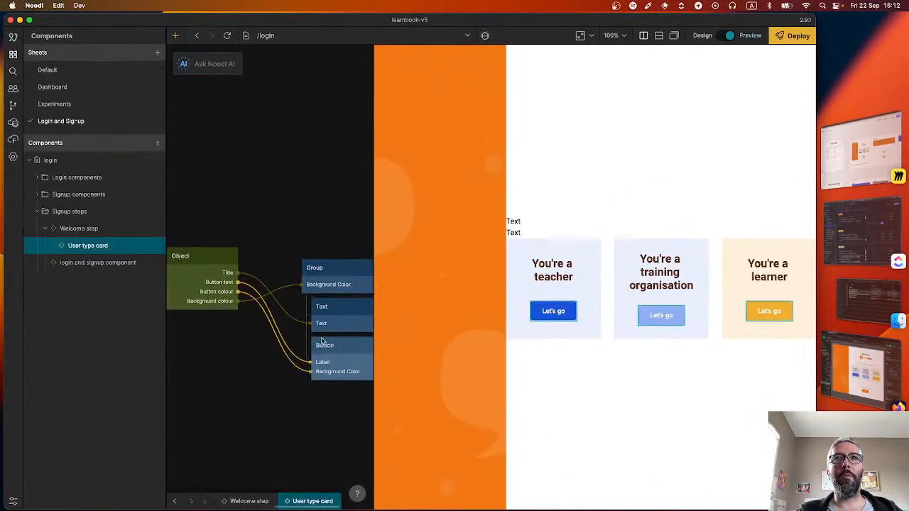
left_click(174, 501)
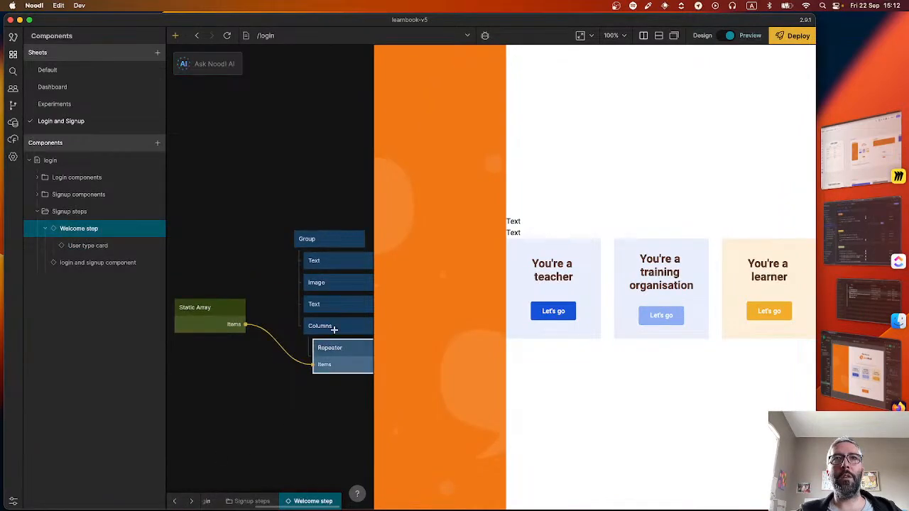
left_click_drag(335, 302, 331, 244)
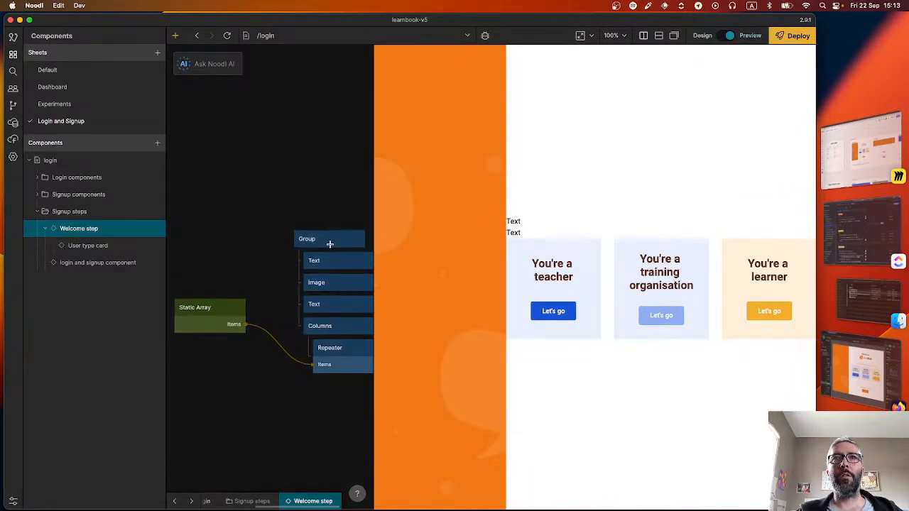
left_click(331, 244)
scroll(83, 348, "down", 10)
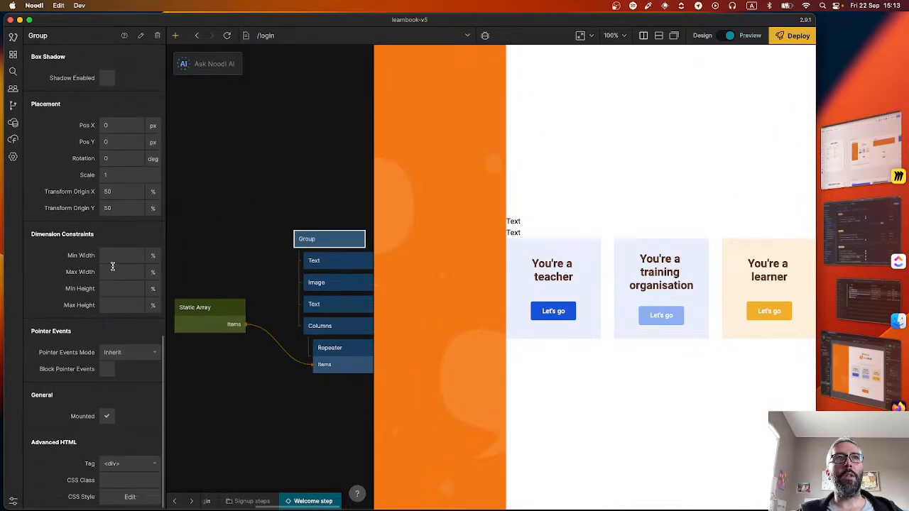
left_click(113, 271)
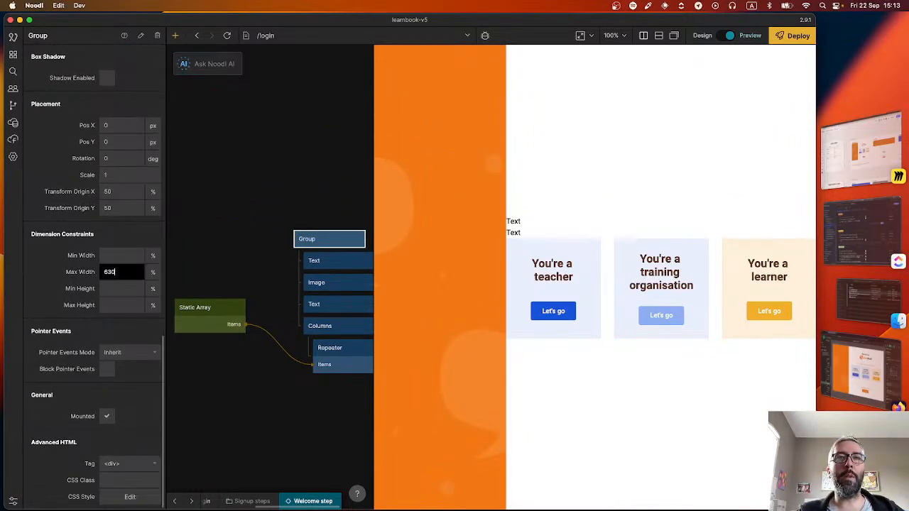
left_click(150, 272)
left_click(153, 304)
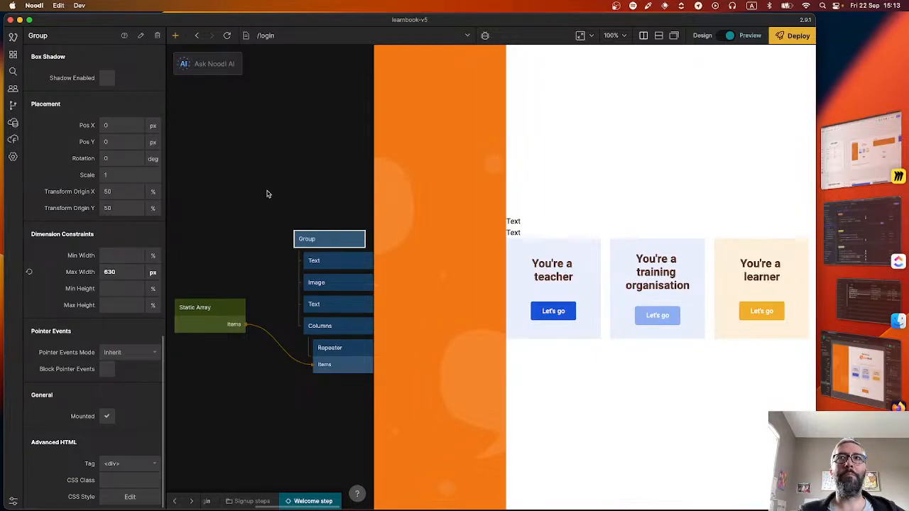
left_click(265, 193)
Centre the root Group horizontally, resize the preview to check how the cards wrap, and compare the layout with the Figma design
left_click_drag(370, 193, 475, 223)
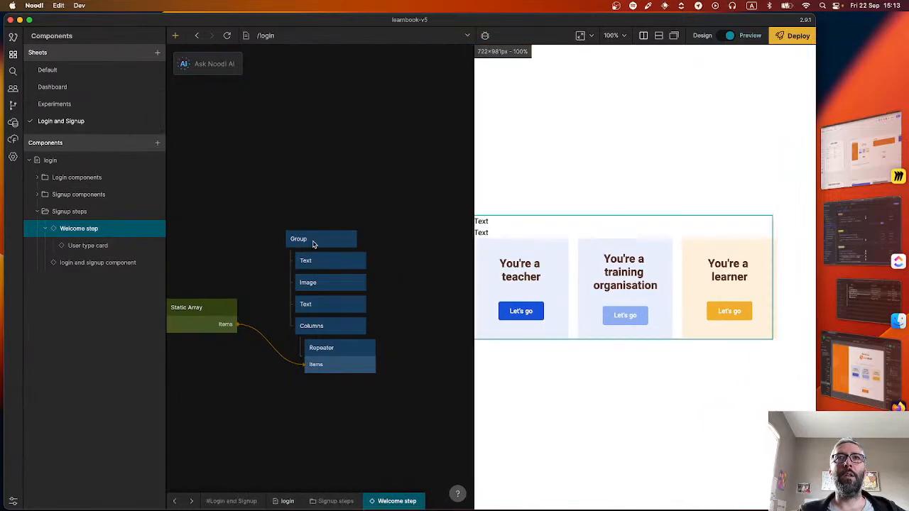
left_click(309, 244)
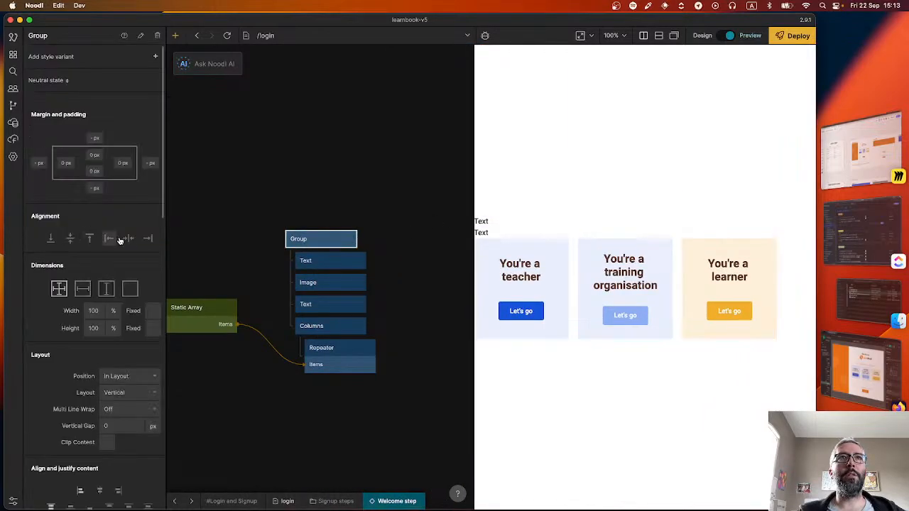
left_click(128, 238)
left_click_drag(473, 208, 667, 244)
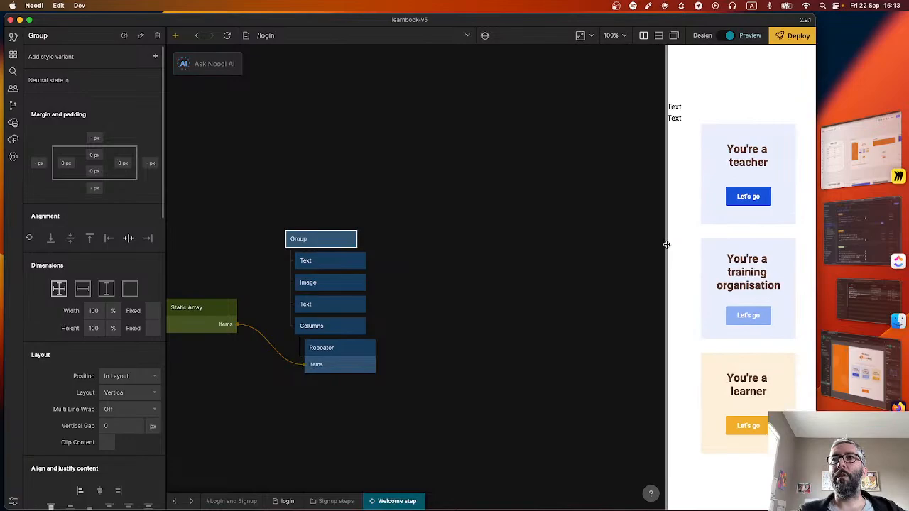
left_click_drag(667, 245, 426, 255)
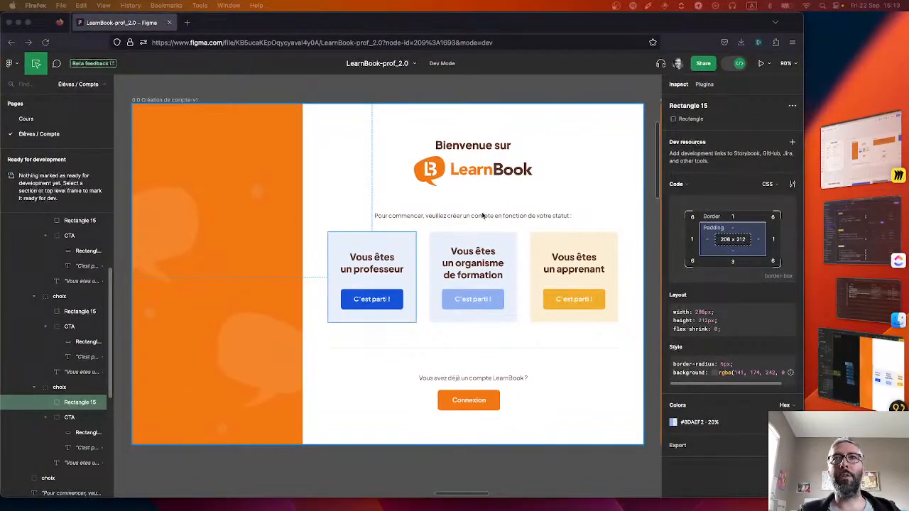
key("super+Tab")
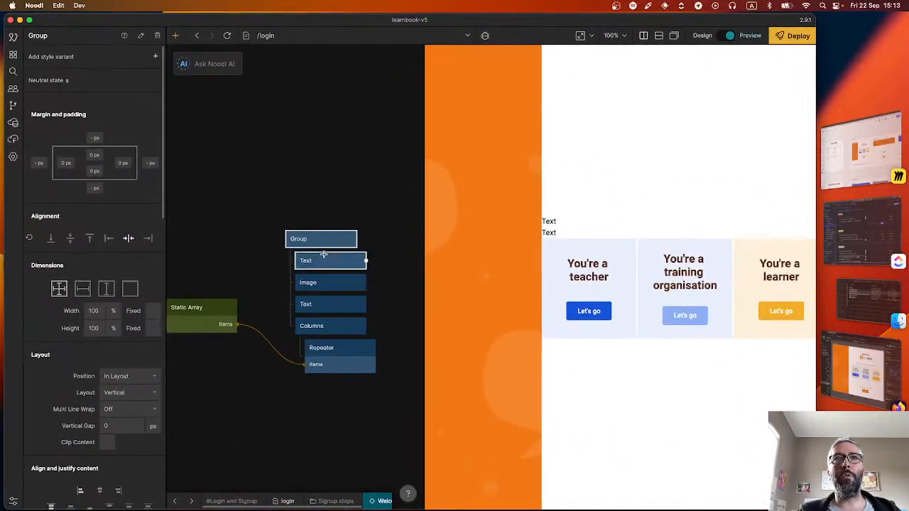
Set the content of the first Text node in the Welcome step's Group to "Welcome to"
left_click(318, 267)
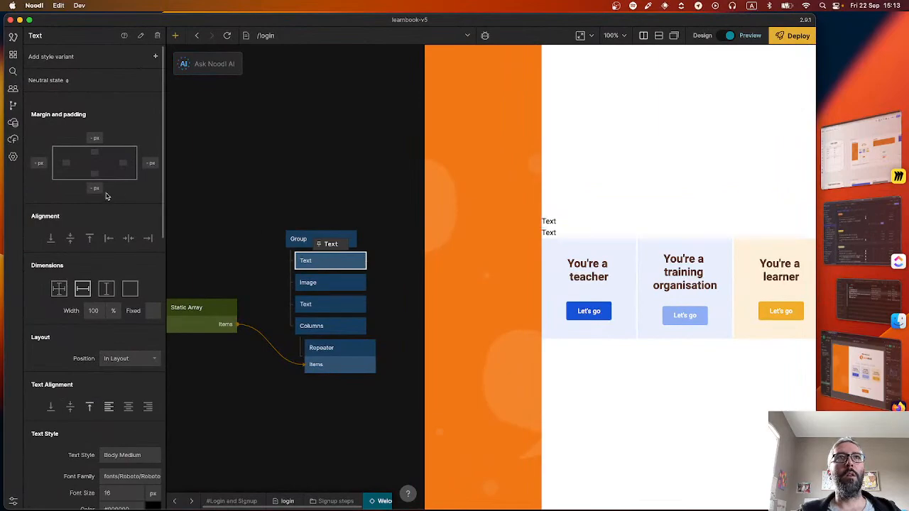
scroll(79, 345, "down", 3)
scroll(135, 363, "down", 4)
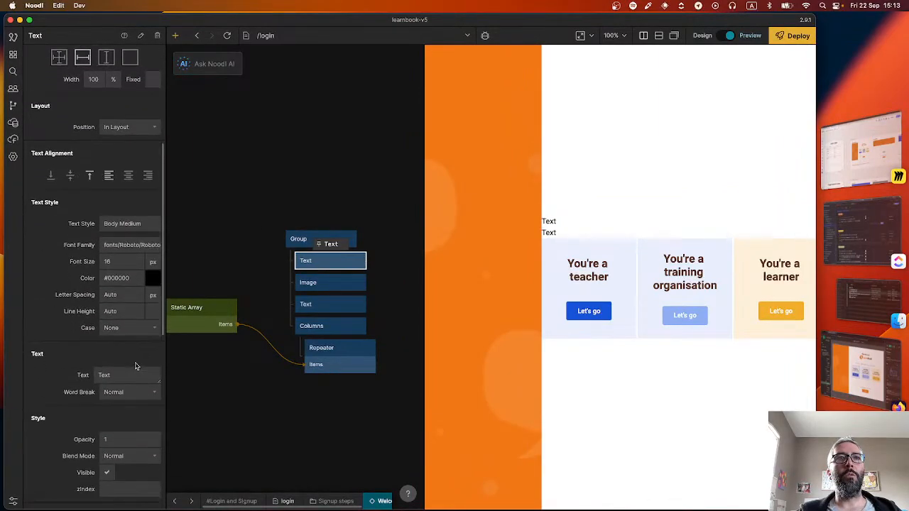
left_click(116, 375)
type("Welcome to")
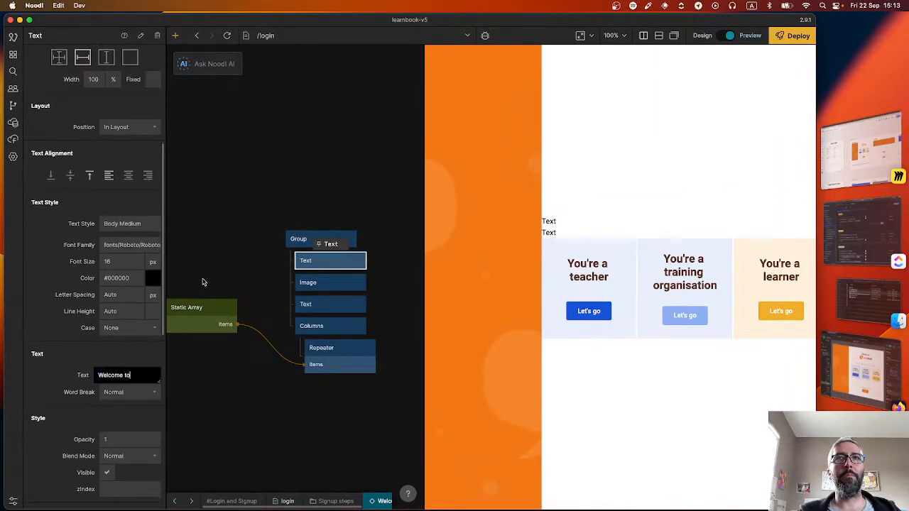
Inspect the "Bienvenue sur" heading's typography in Figma, and apply the Title Large text style to the "Welcome to" text in Noodl
left_click(123, 223)
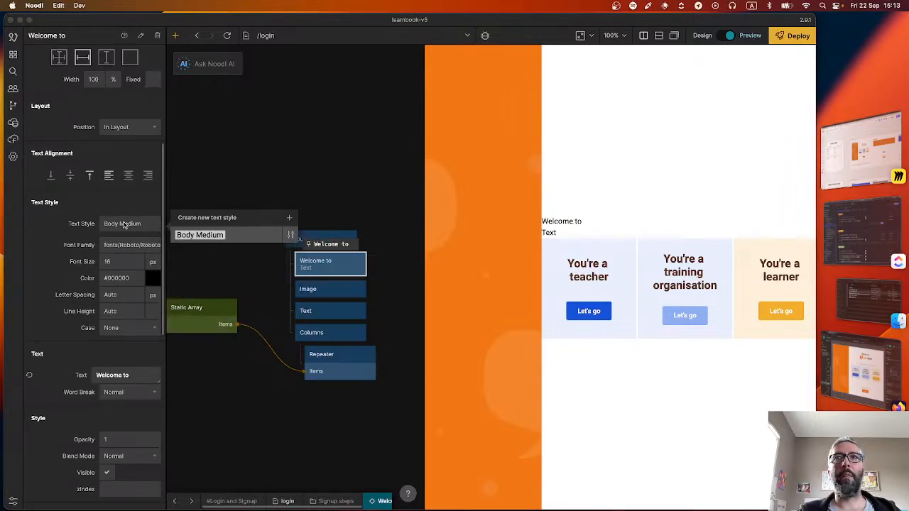
key("super+Tab")
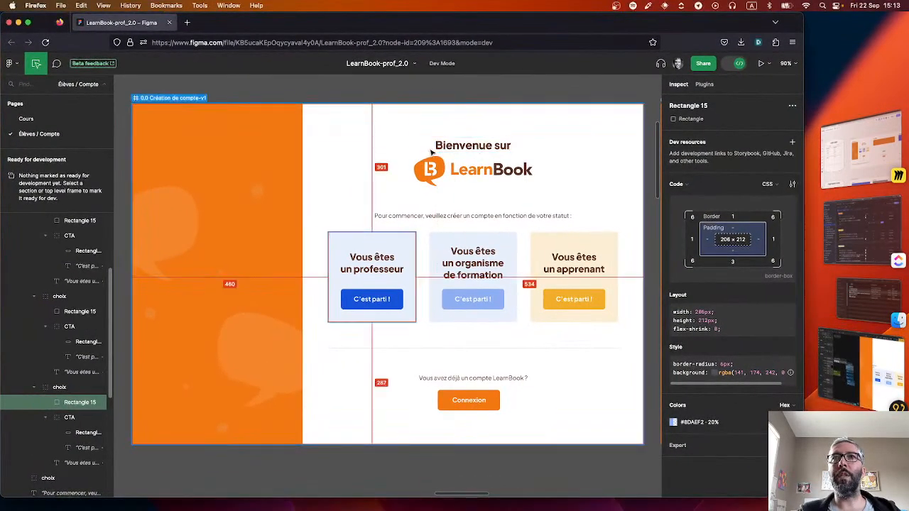
left_click(468, 145)
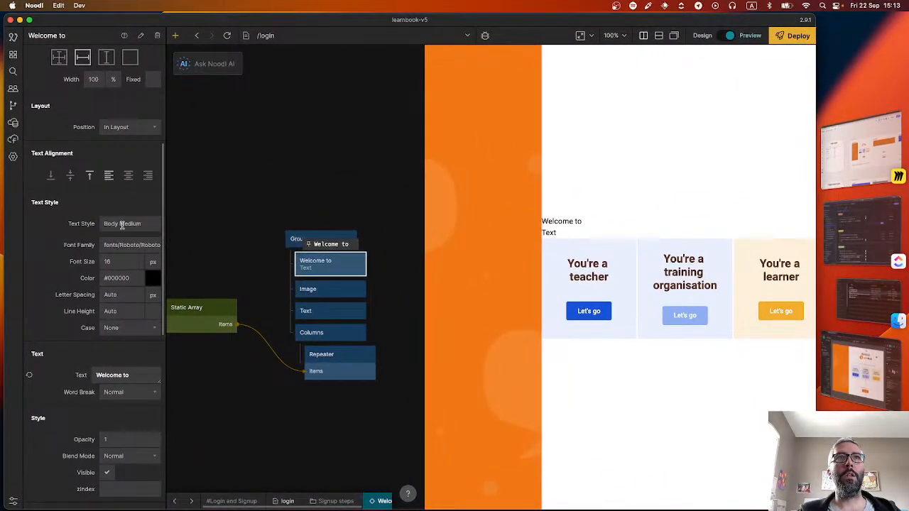
left_click(122, 224)
left_click(221, 190)
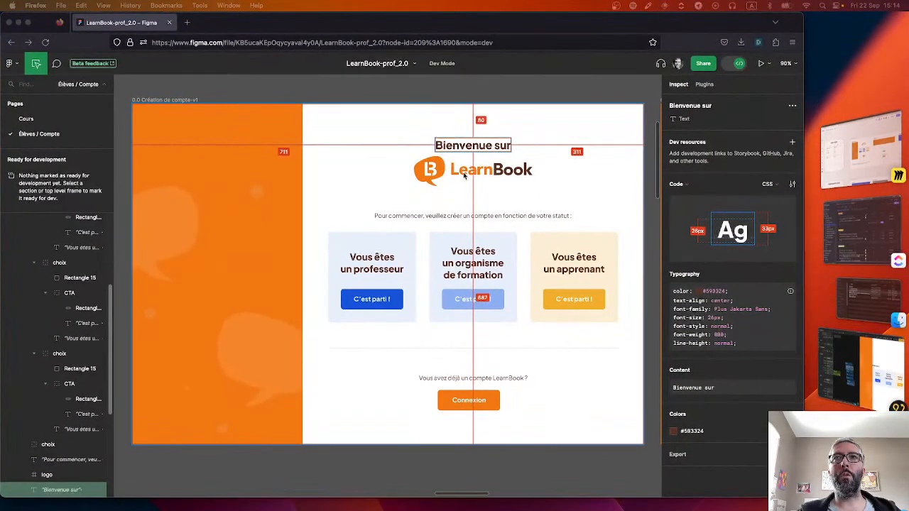
Switch to the Figma design and inspect the dimensions of the whole LearnBook logo frame
left_click(430, 170)
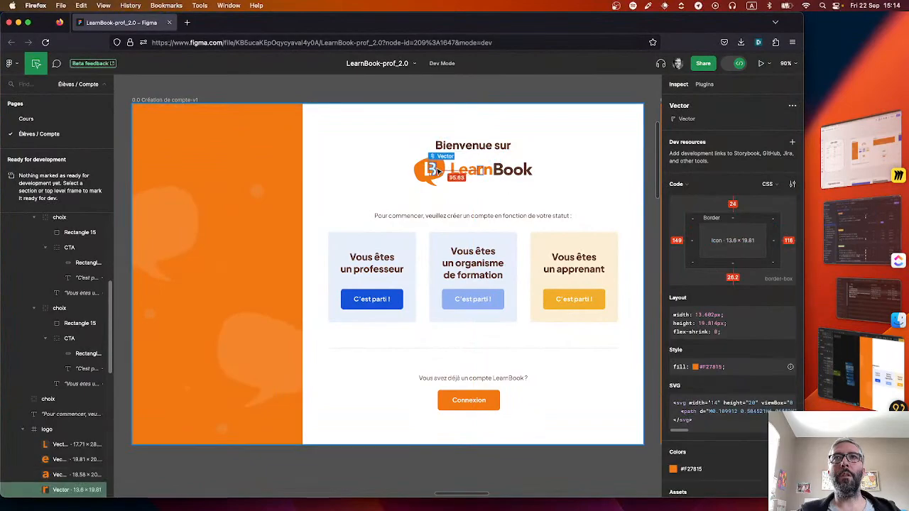
left_click(426, 171)
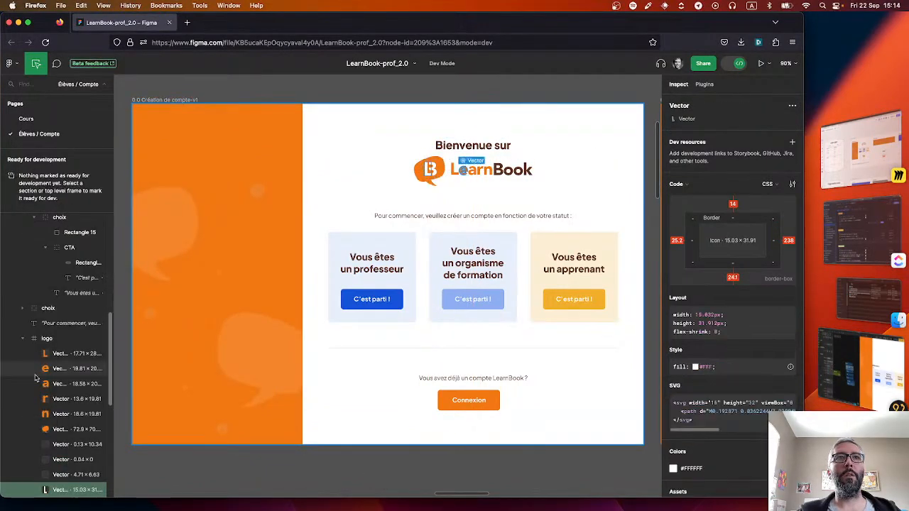
left_click(61, 337)
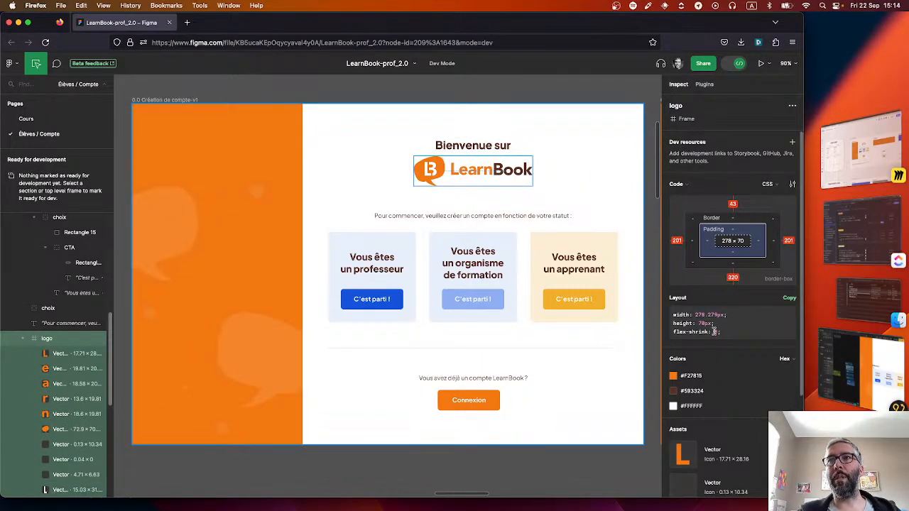
Return to Noodl and set the Welcome step's Image node source to Learnbook logo.png
key("super+Tab")
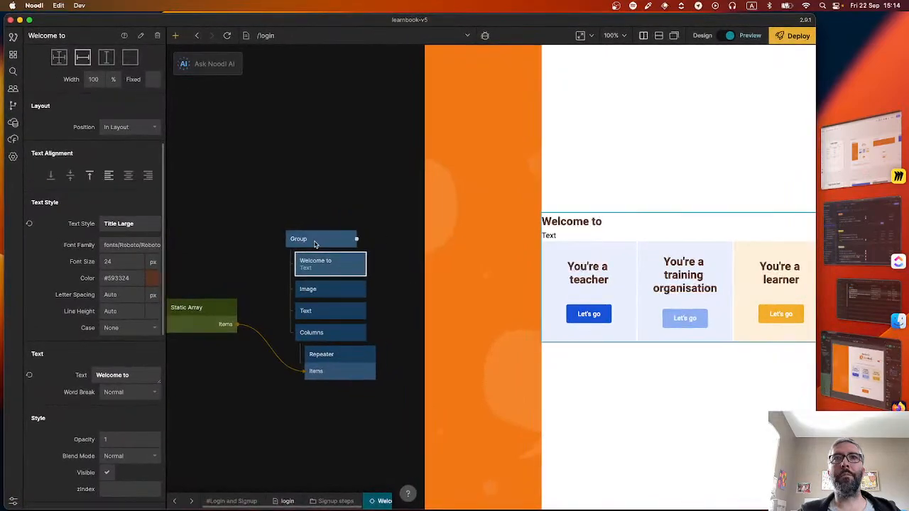
left_click(318, 290)
scroll(140, 261, "down", 3)
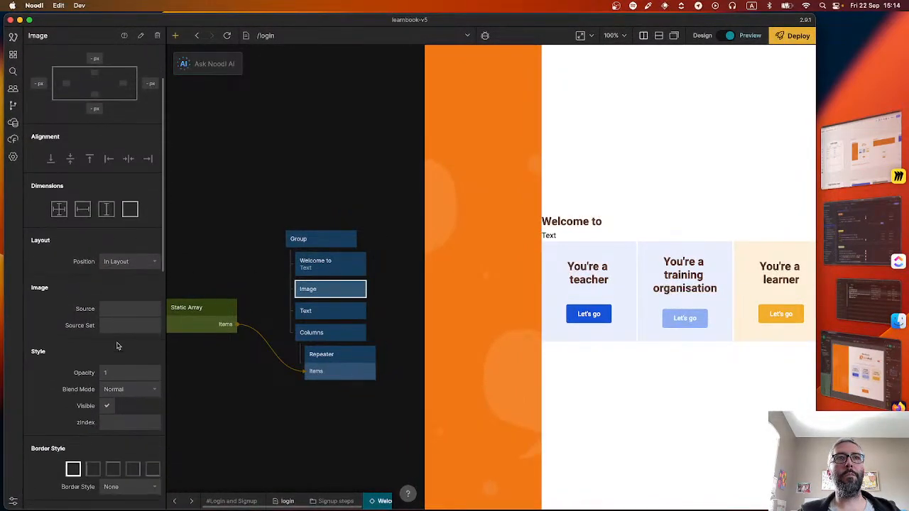
left_click(122, 302)
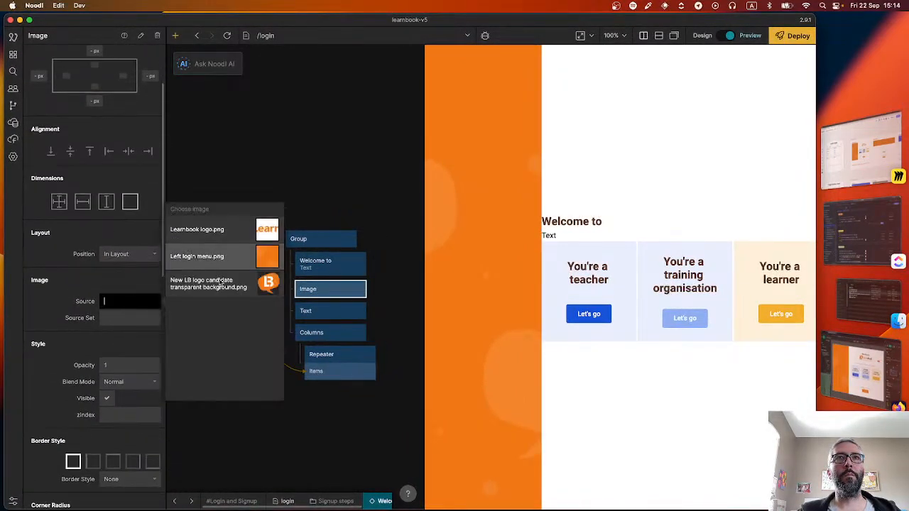
left_click(221, 230)
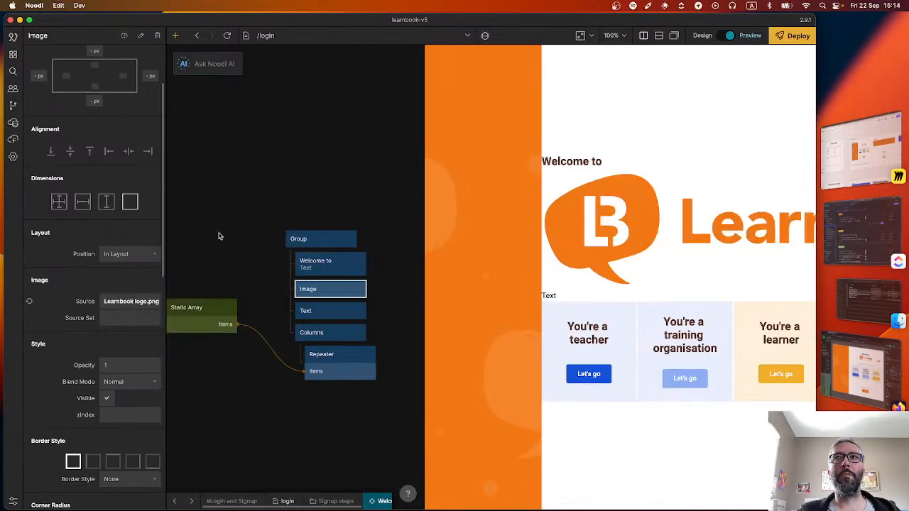
Size the logo Image by width only, in pixels, matching the 278 px logo width in Figma
scroll(81, 279, "up", 3)
left_click(82, 288)
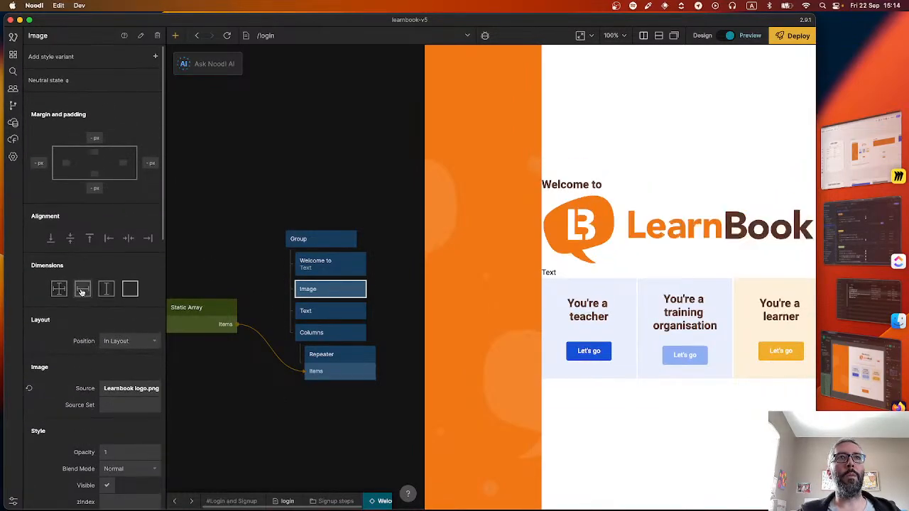
left_click(113, 311)
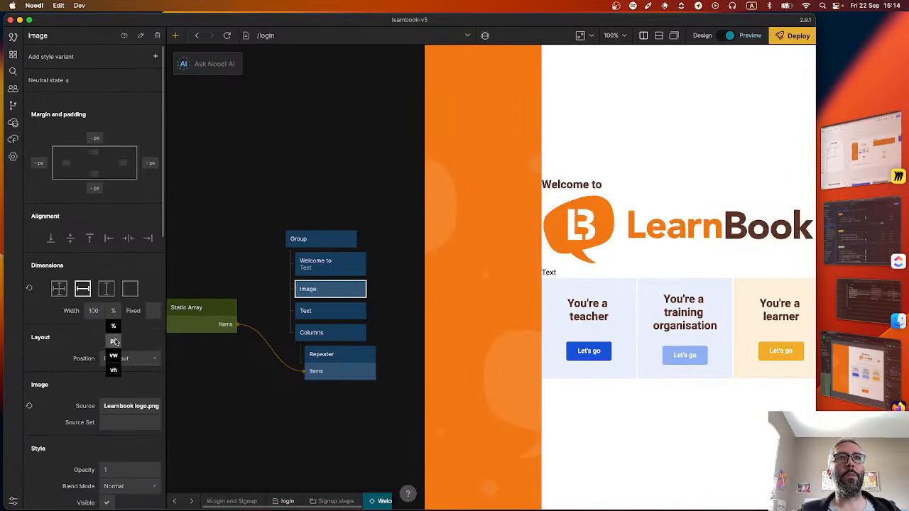
left_click(113, 341)
left_click(93, 310)
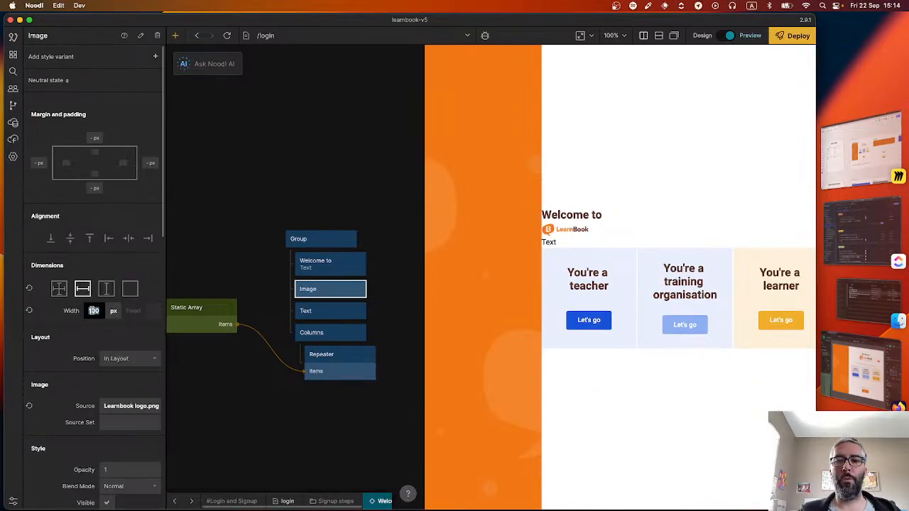
left_click(270, 221)
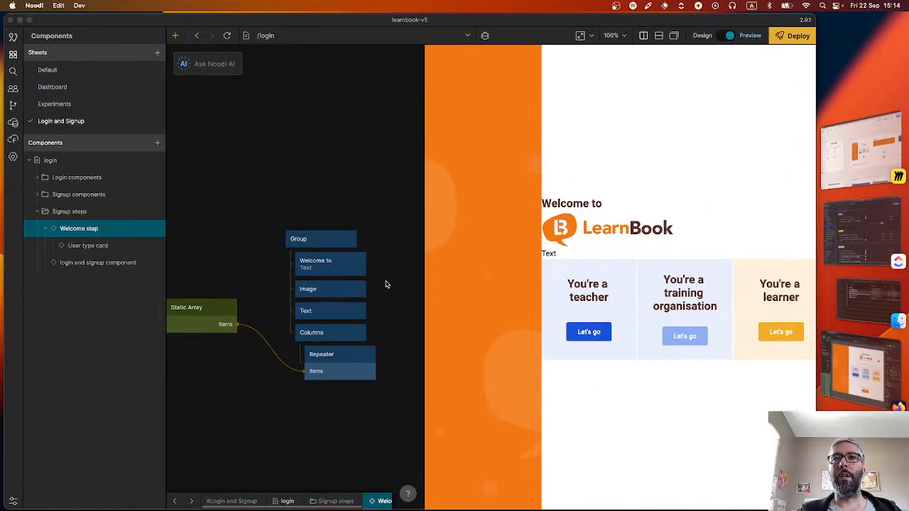
Set the Welcome step's plain Text node below the logo to "To get started, please choose the best type of account to create"
key("super+Tab")
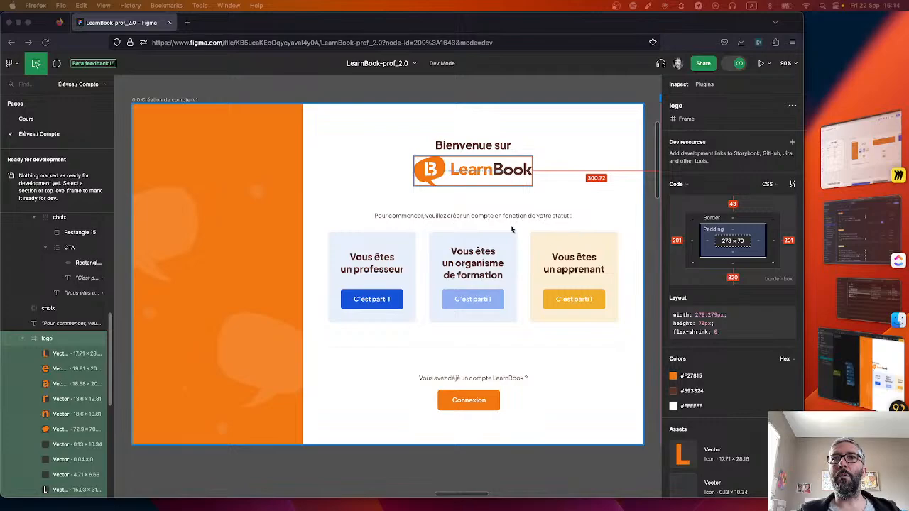
key("super+Tab")
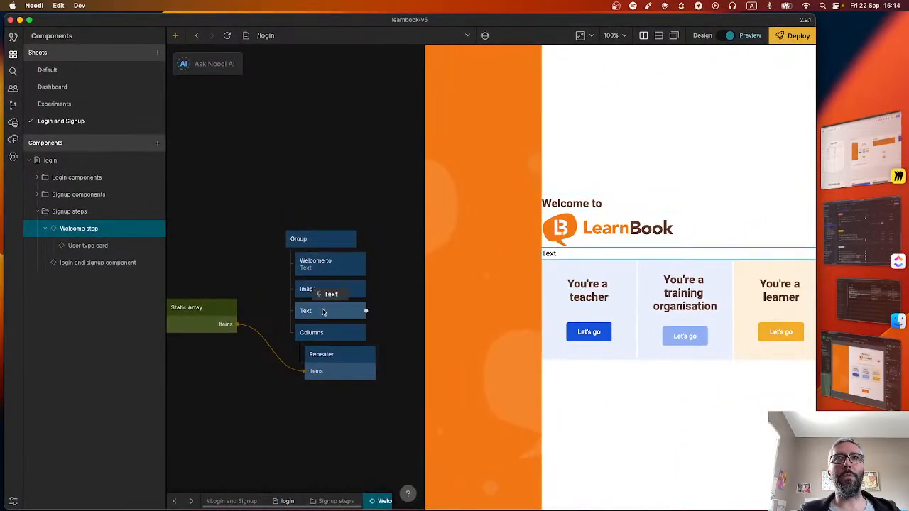
left_click(323, 313)
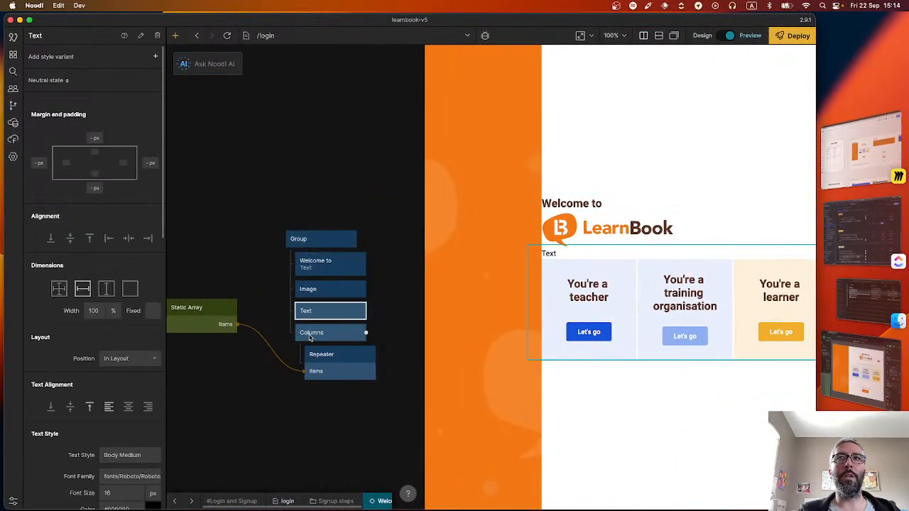
scroll(83, 271, "down", 3)
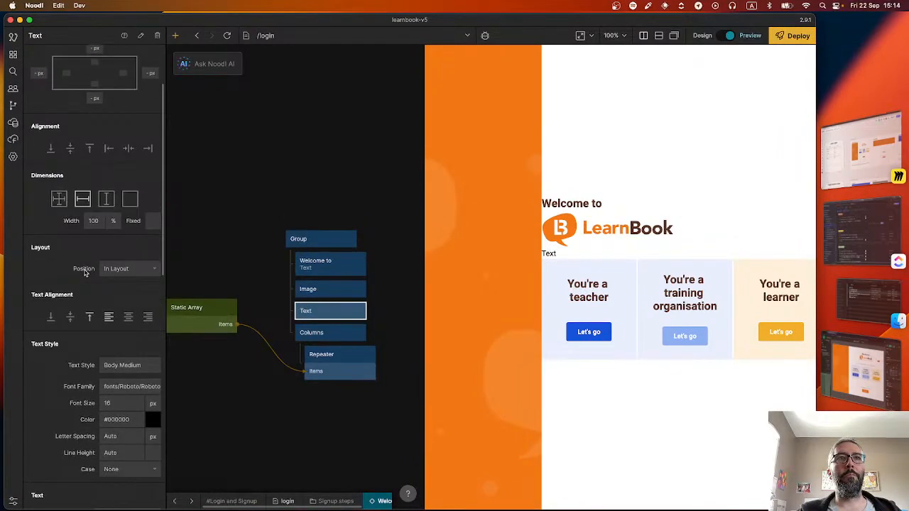
scroll(84, 272, "down", 6)
left_click(117, 331)
type("To get sta")
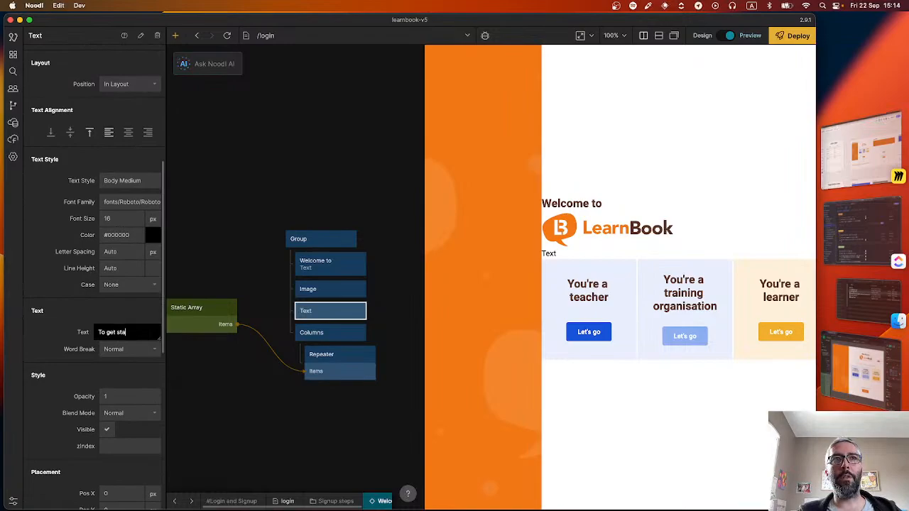
type("rted, please crea")
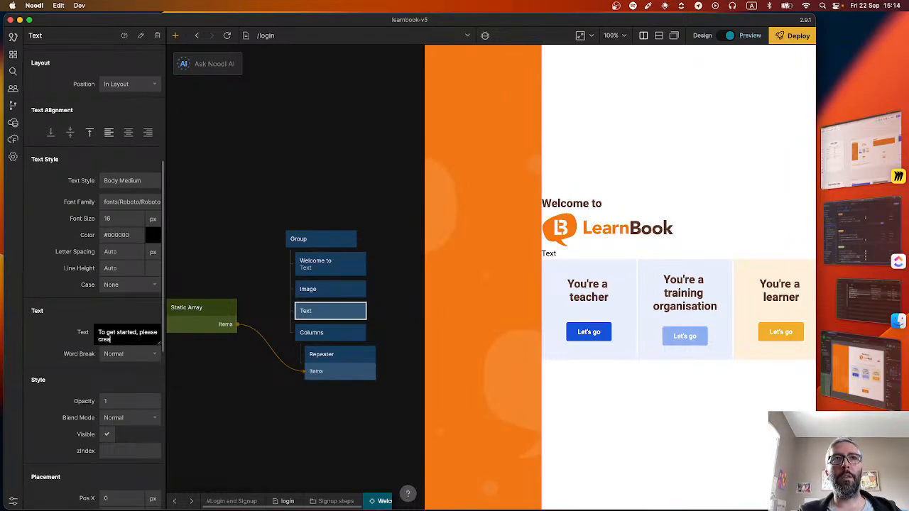
type("te an account depen")
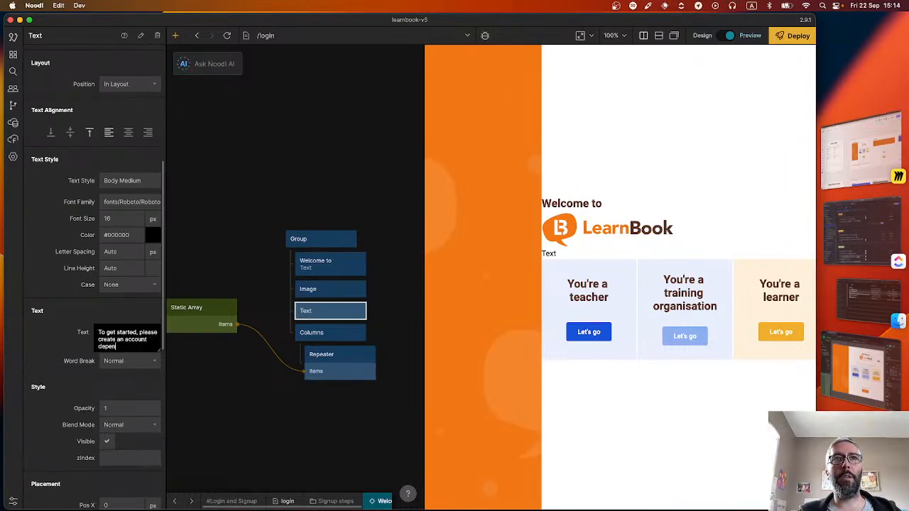
key("BackSpace")
key("BackSpace")
key("BackSpace")
key("BackSpace")
key("BackSpace")
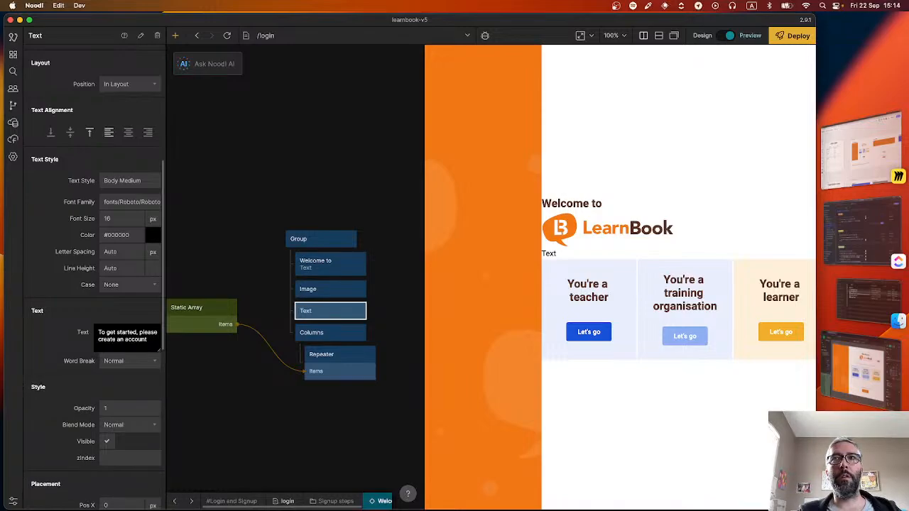
key("BackSpace")
key("BackSpace")
key("BackSpace")
key("BackSpace")
key("BackSpace")
key("BackSpace")
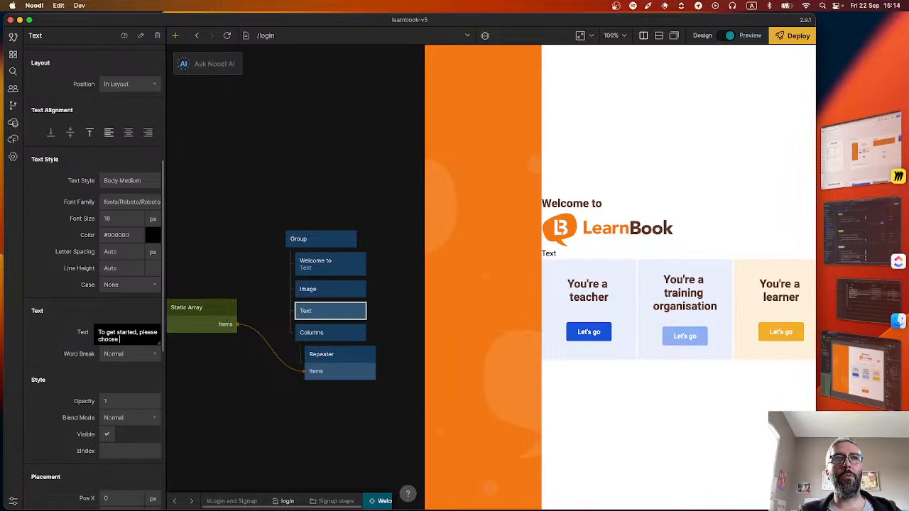
type("the b")
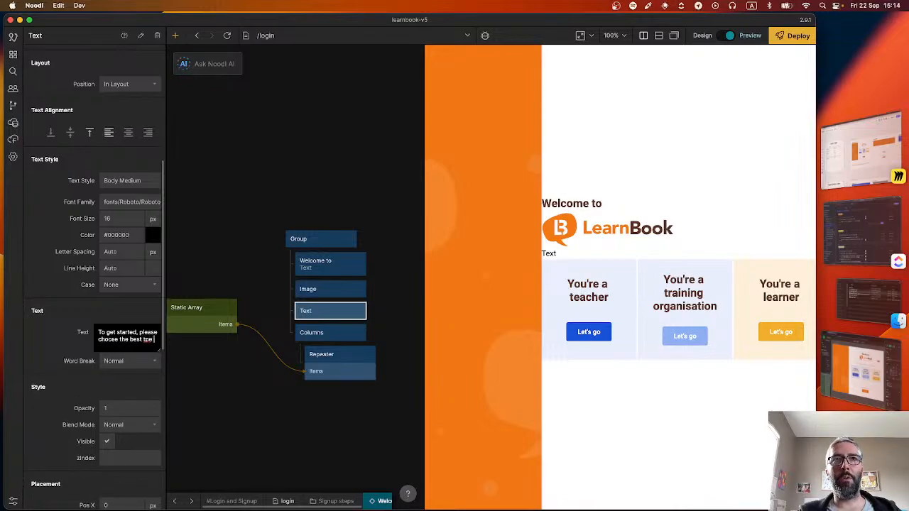
type("est type of account")
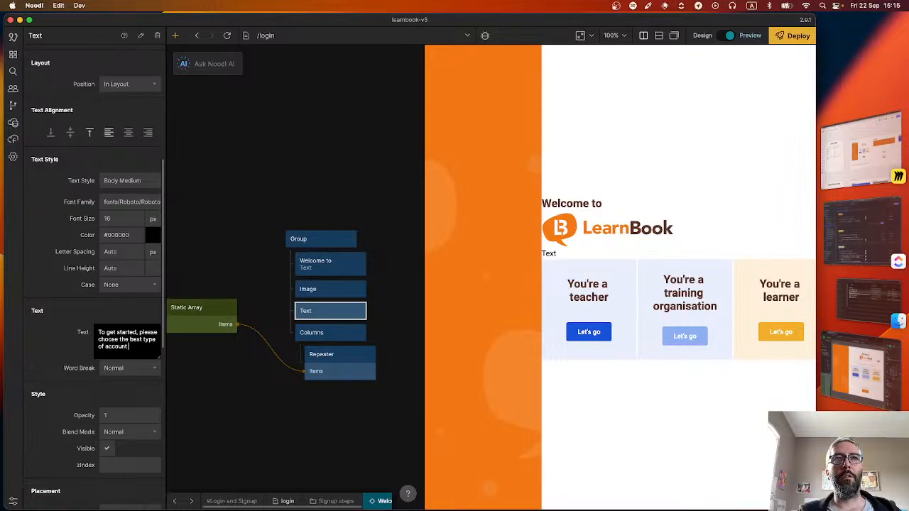
type(" to create")
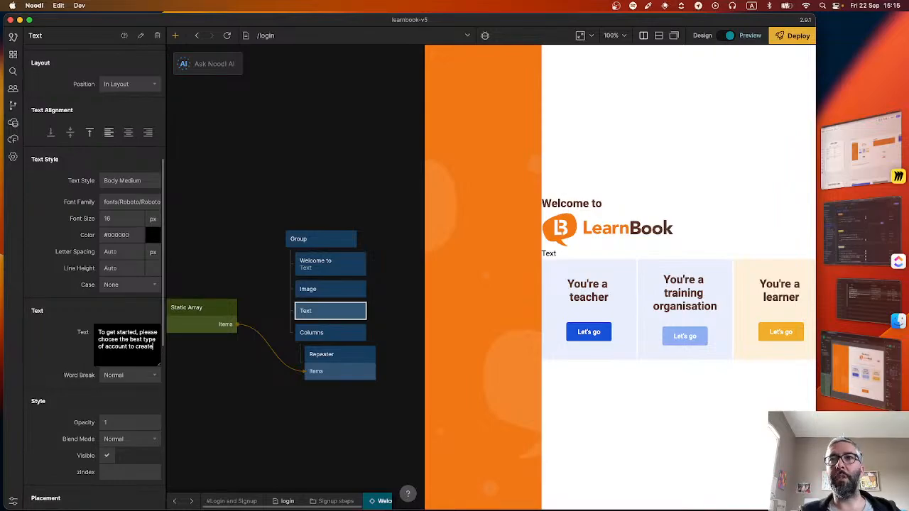
left_click(359, 219)
Inspect the typography of the "Pour commencer, veuillez créer un compte" intro text in Figma and return to Noodl
key("super+Tab")
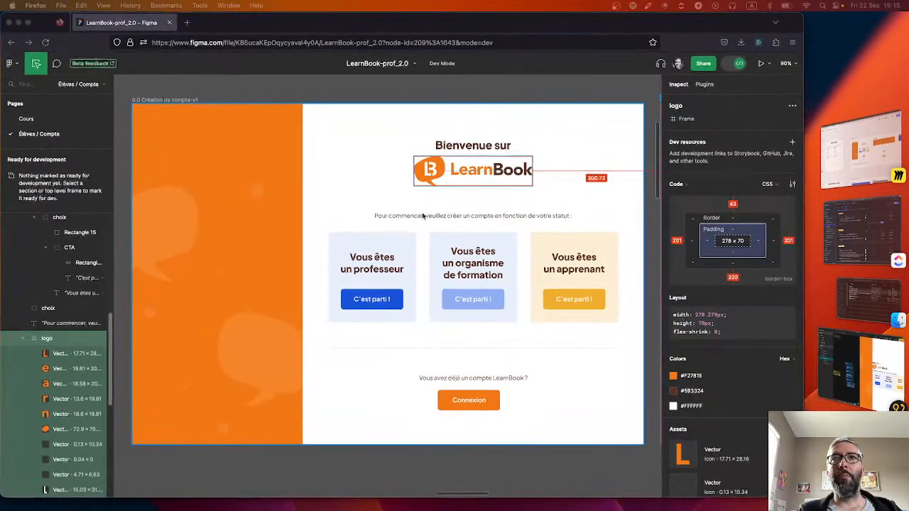
left_click(438, 215)
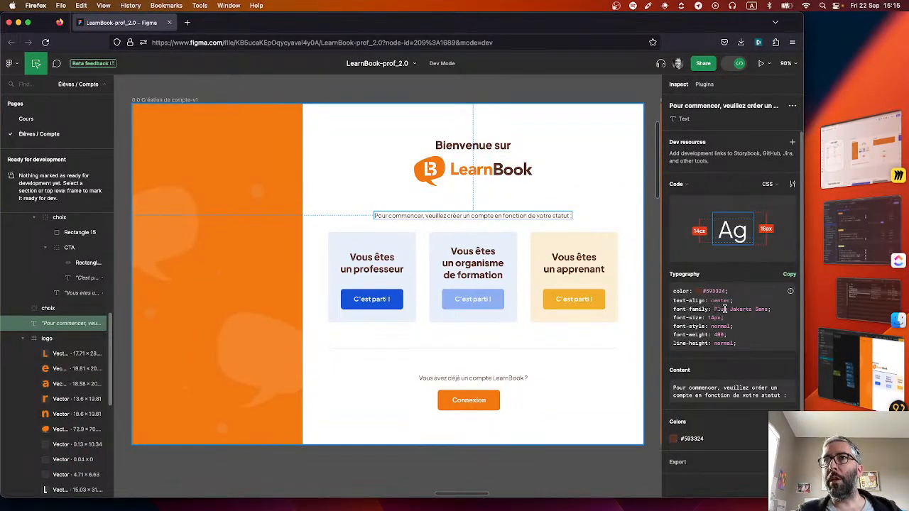
key("super+Tab")
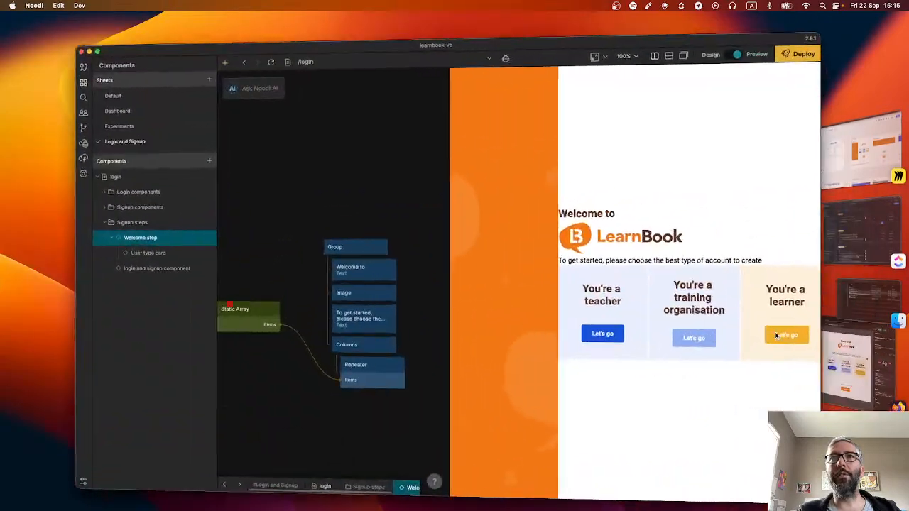
Try to replace the font family of the intro text's Body Medium style, and undo the accidental node deletion
left_click(330, 289)
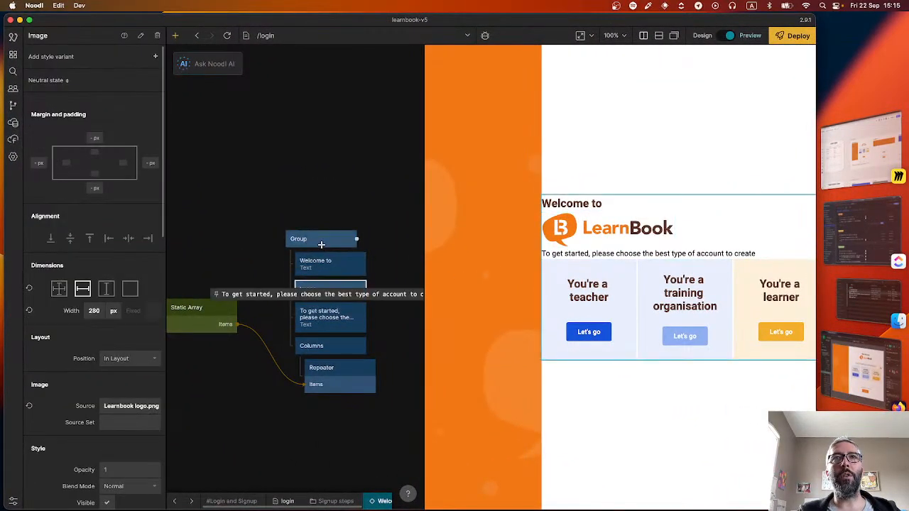
left_click(341, 321)
scroll(103, 321, "down", 4)
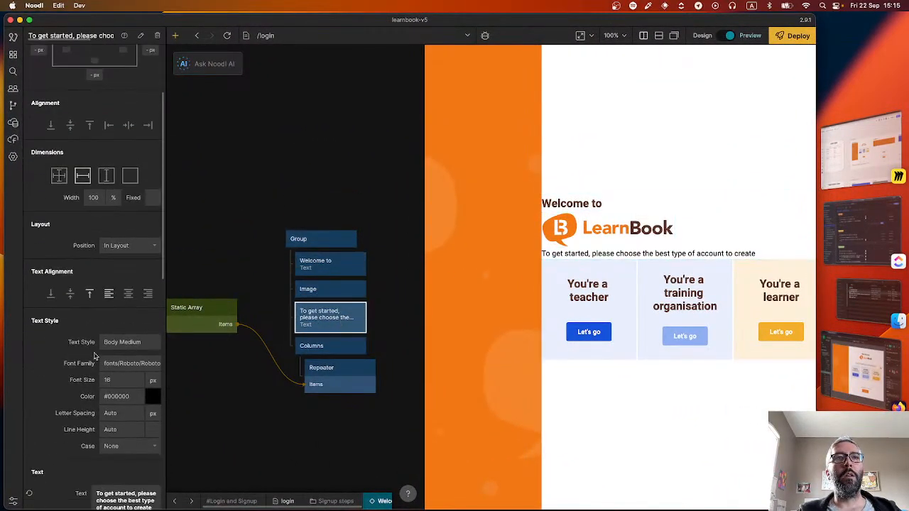
left_click(128, 328)
scroll(270, 348, "down", 2)
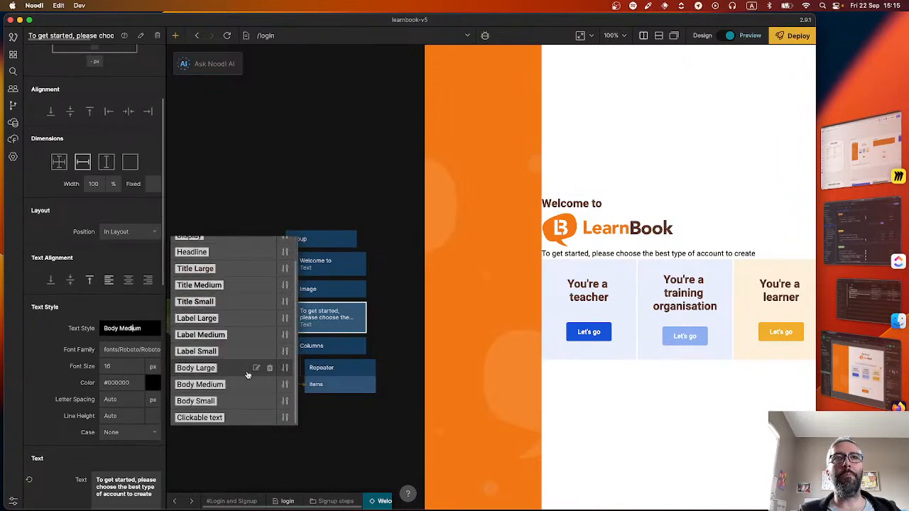
left_click(285, 402)
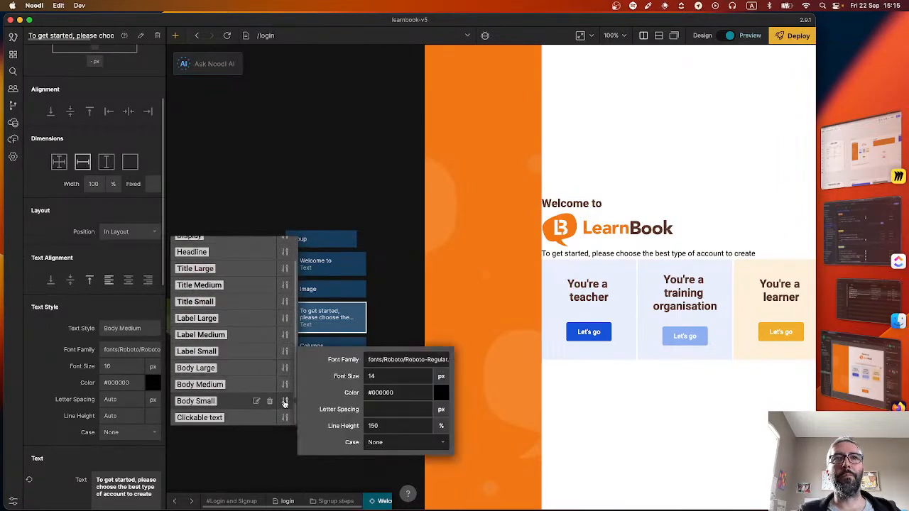
left_click(411, 344)
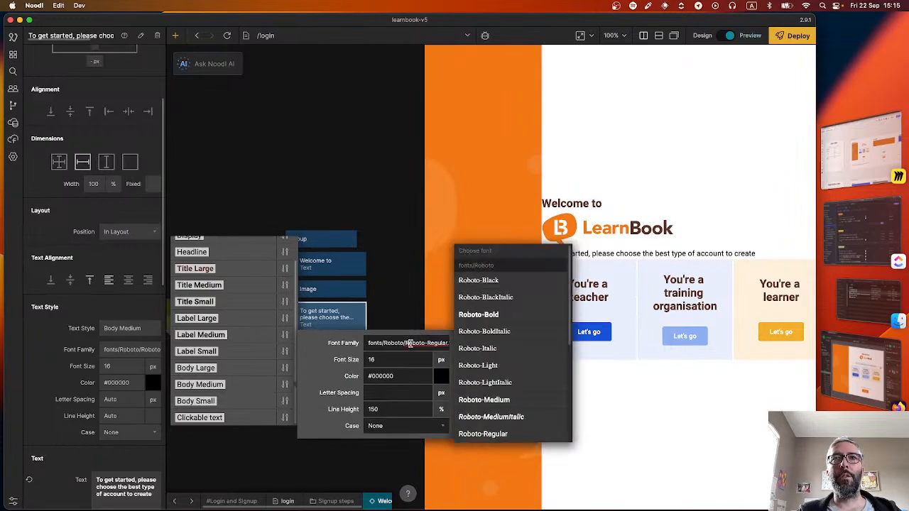
key("super+a")
type("p")
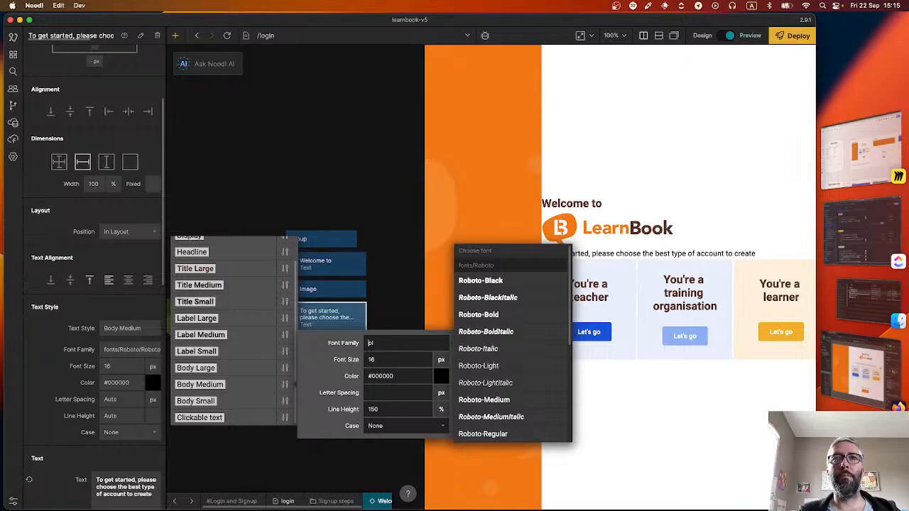
key("BackSpace")
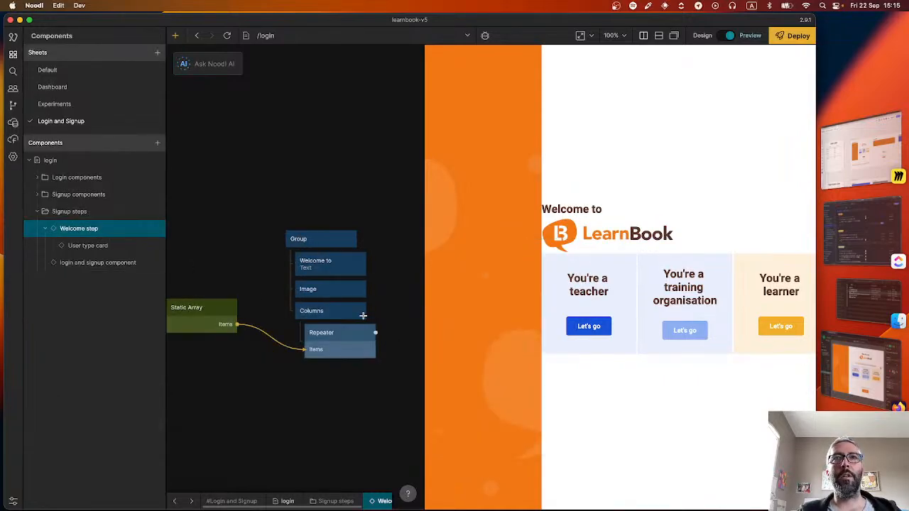
key("super+z")
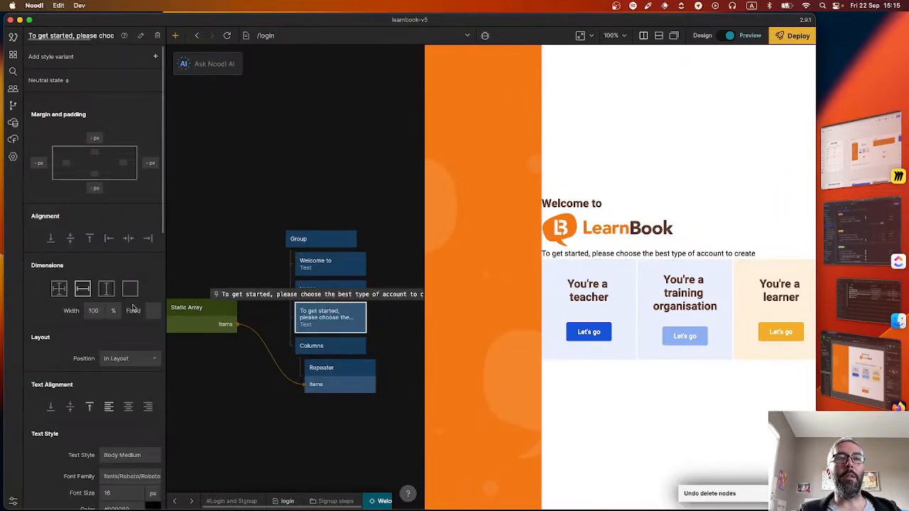
Look for the Plus Jakarta Sans font among the font families available for the intro text's Body Medium style
scroll(132, 362, "down", 3)
left_click(132, 360)
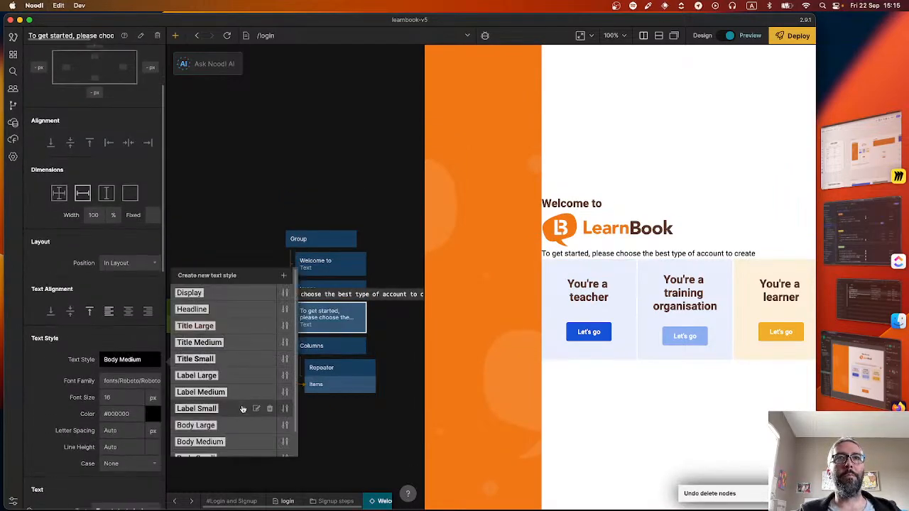
scroll(263, 398, "down", 1)
left_click(284, 417)
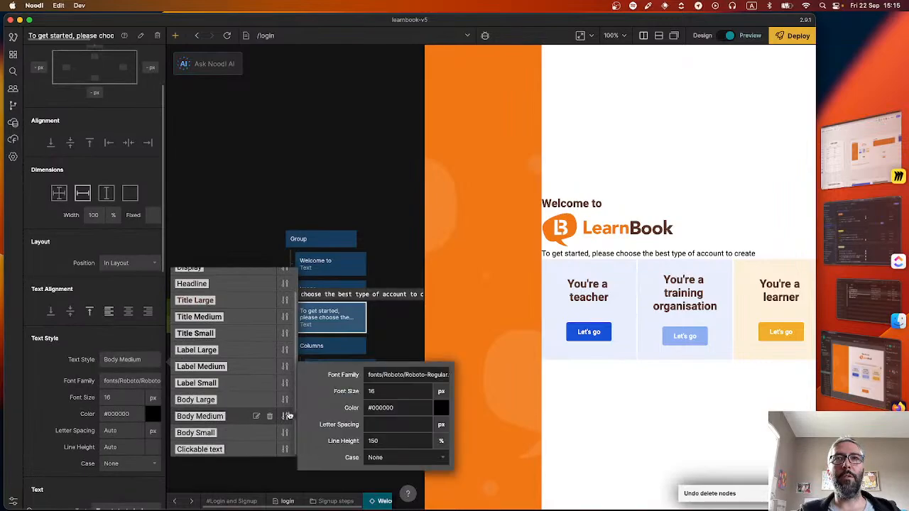
double_click(415, 375)
key("super+a")
key("BackSpace")
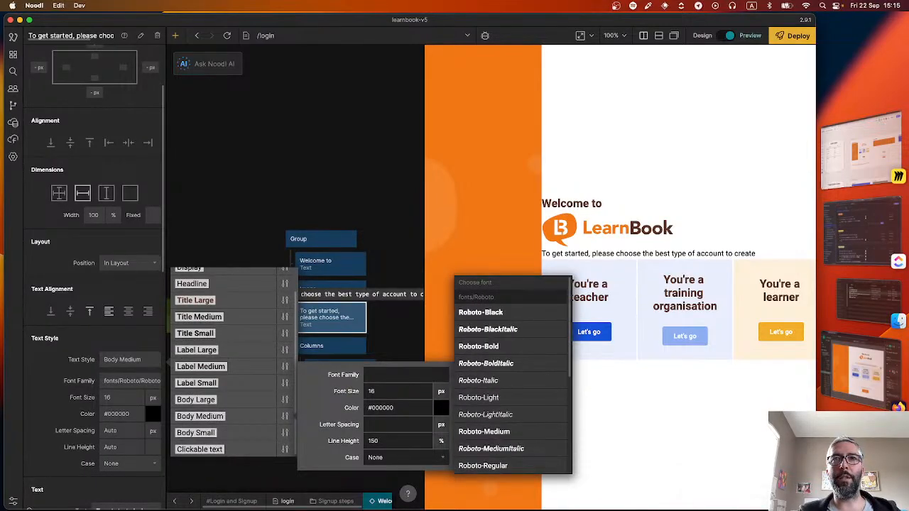
scroll(526, 357, "down", 5)
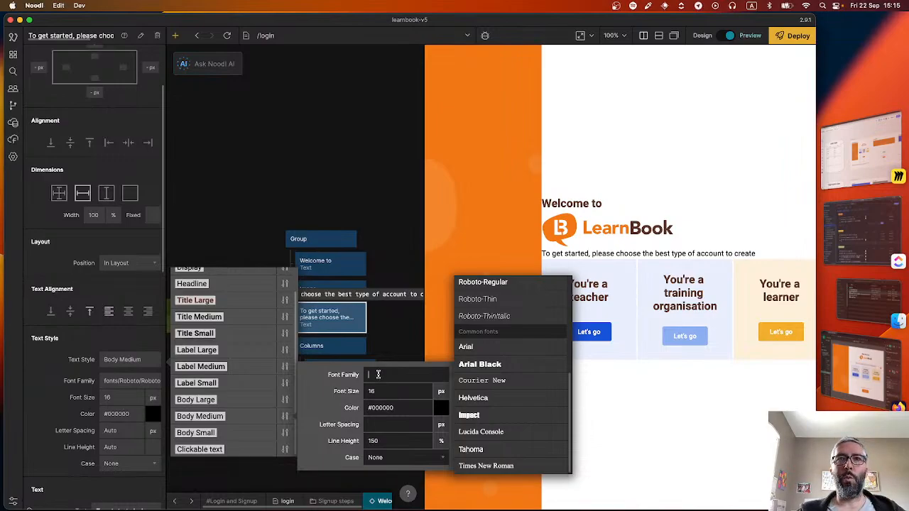
type("p")
left_click(376, 207)
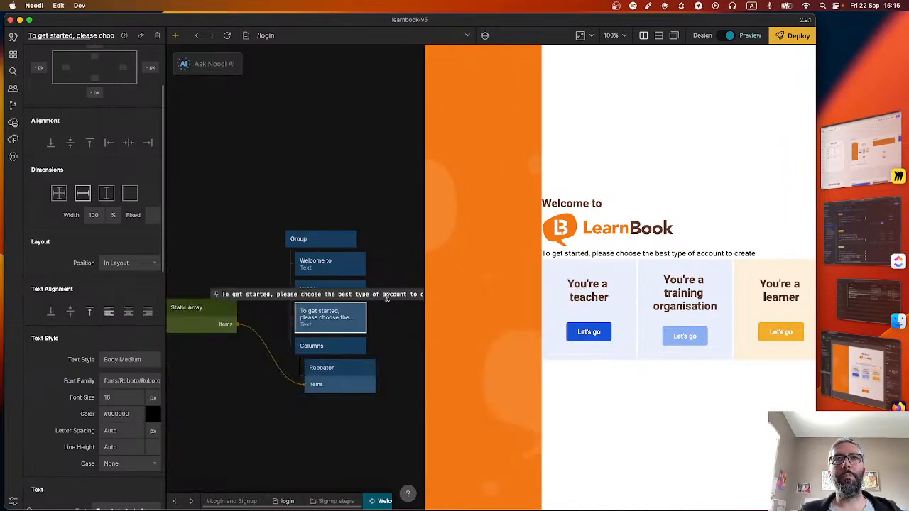
Switch to Firefox, search the web for "plus jakarta sans" in a new tab, and open the font's Google Fonts specimen page
key("super+Tab")
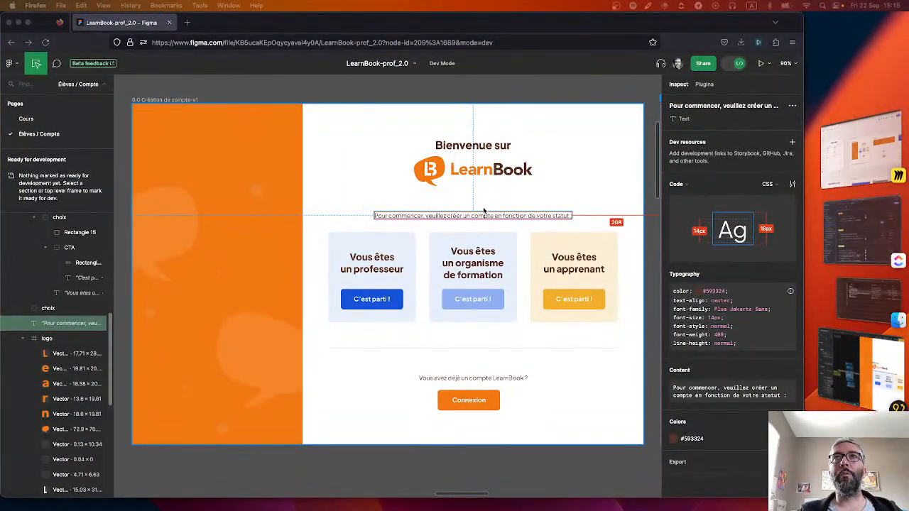
left_click(189, 23)
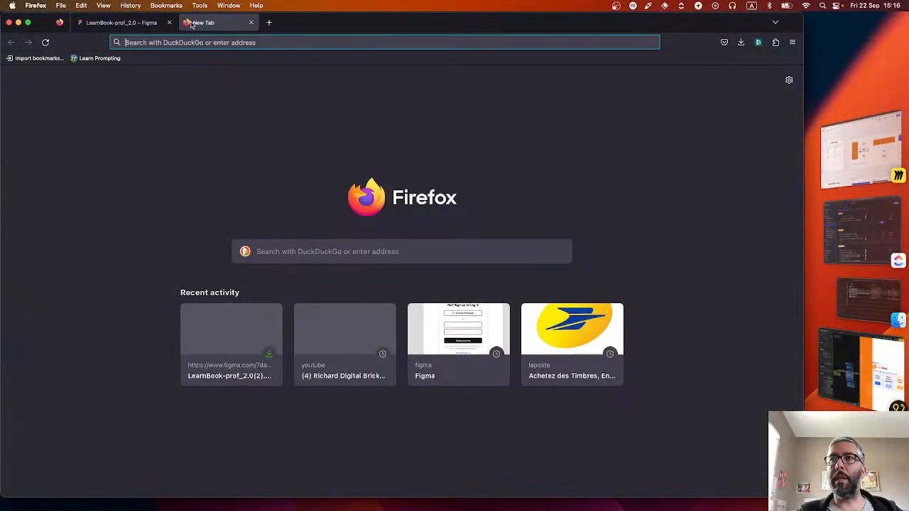
type("plus jakar")
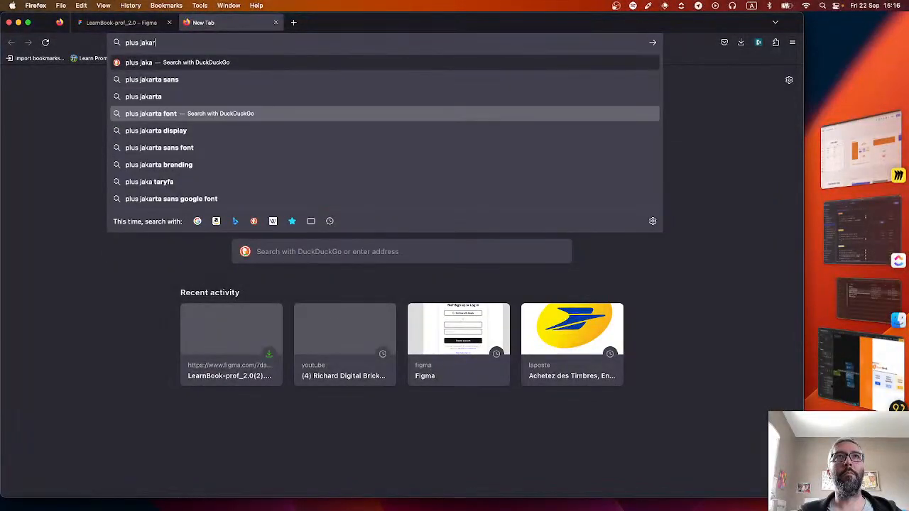
type("ta sans")
key("Return")
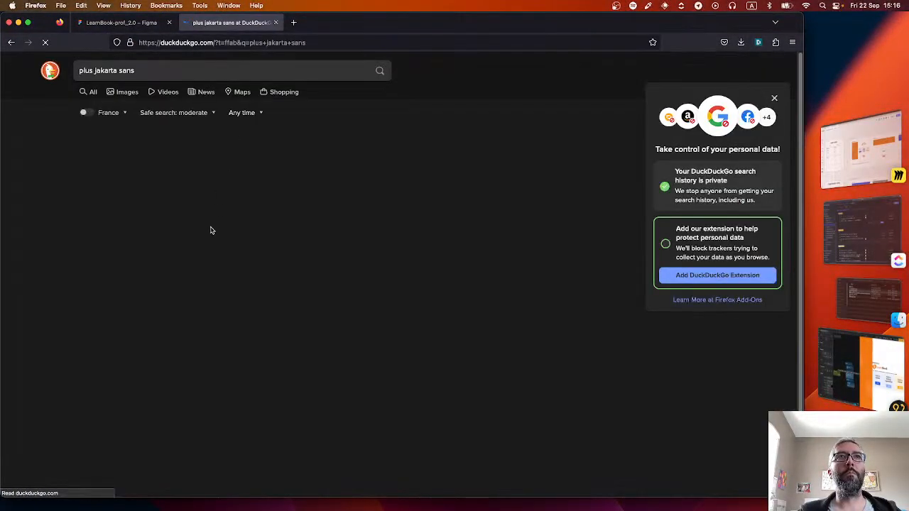
scroll(170, 284, "down", 3)
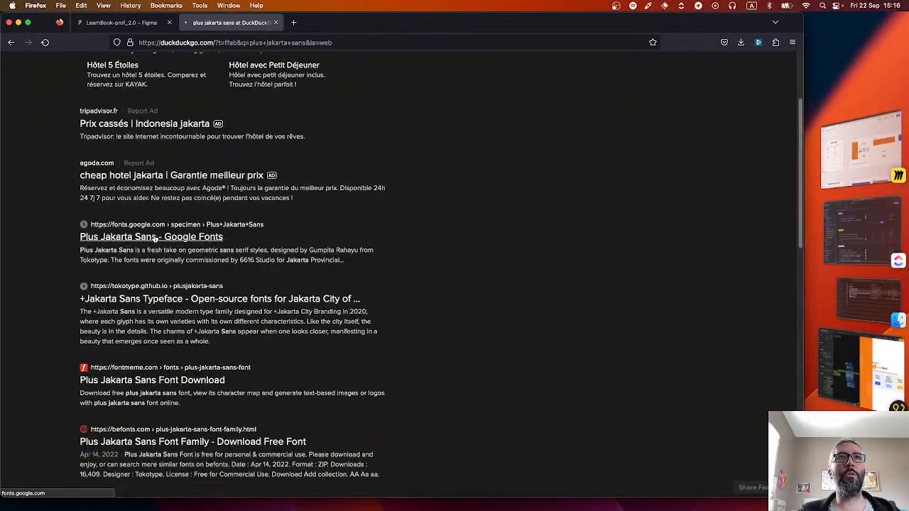
left_click(153, 236)
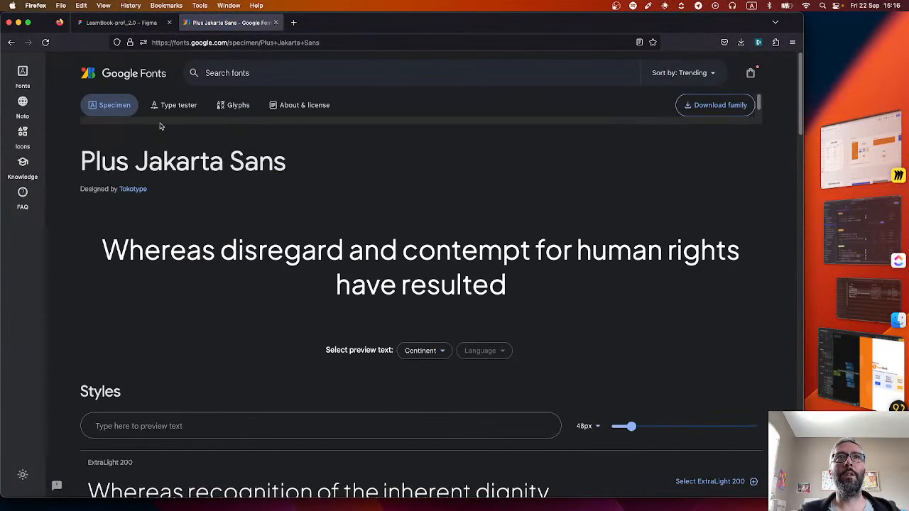
left_click(124, 105)
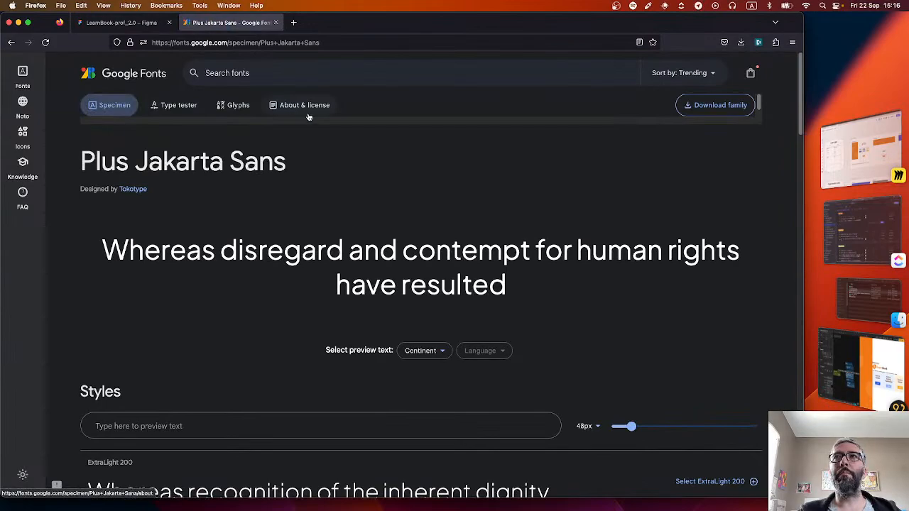
Download the Plus Jakarta Sans font family from Google Fonts and open the downloaded Plus_Jakarta_Sans.zip archive
left_click(715, 106)
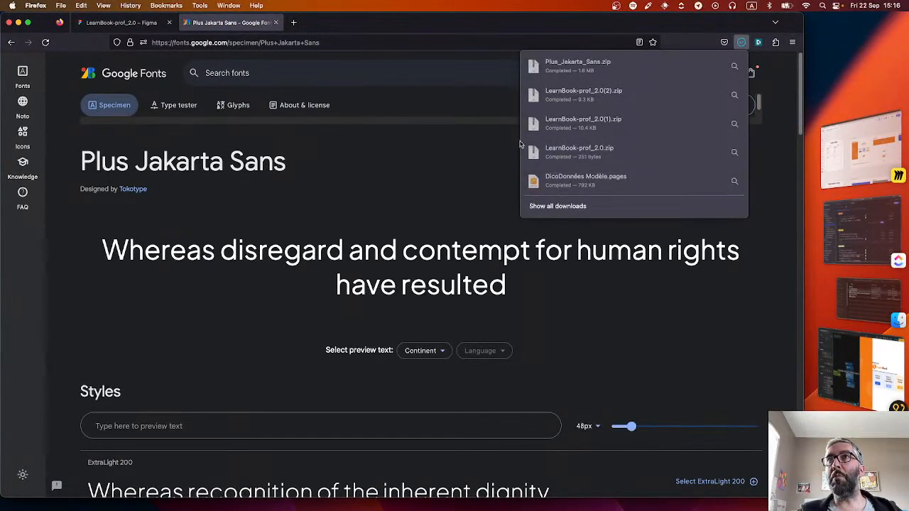
left_click(121, 22)
left_click(238, 19)
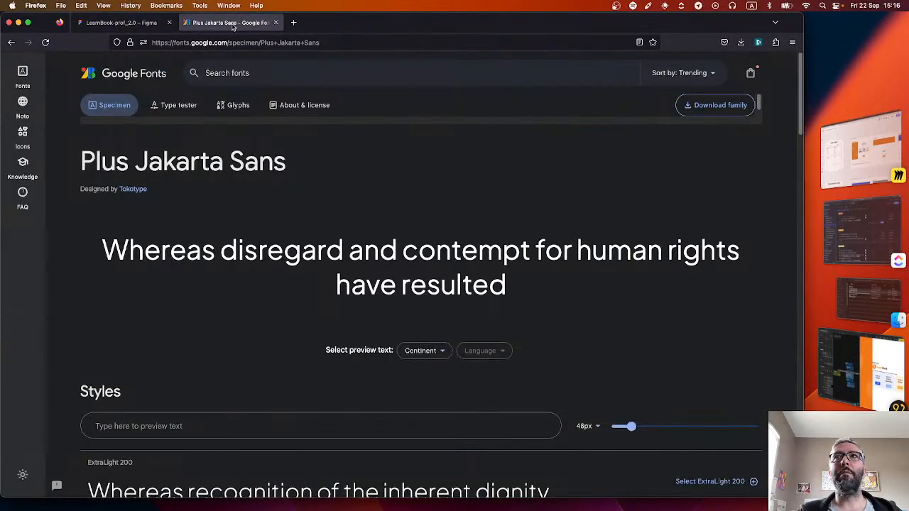
left_click(741, 42)
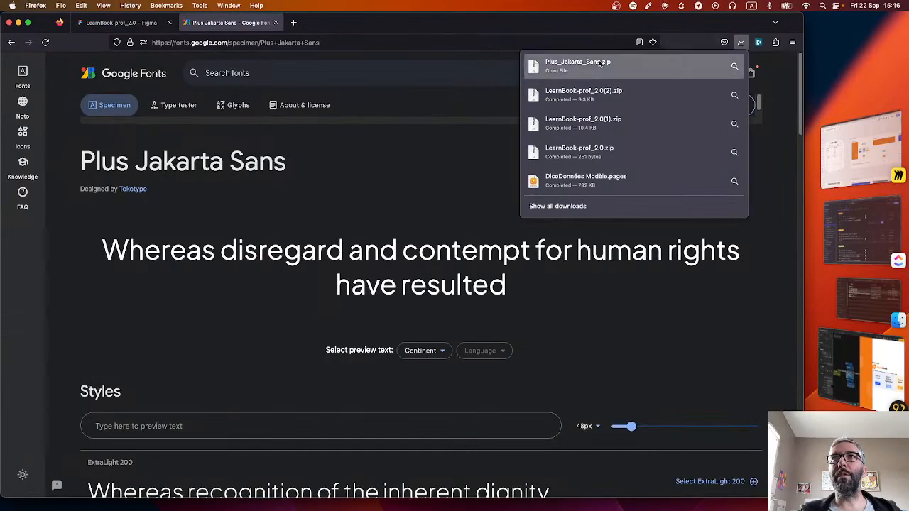
left_click(675, 71)
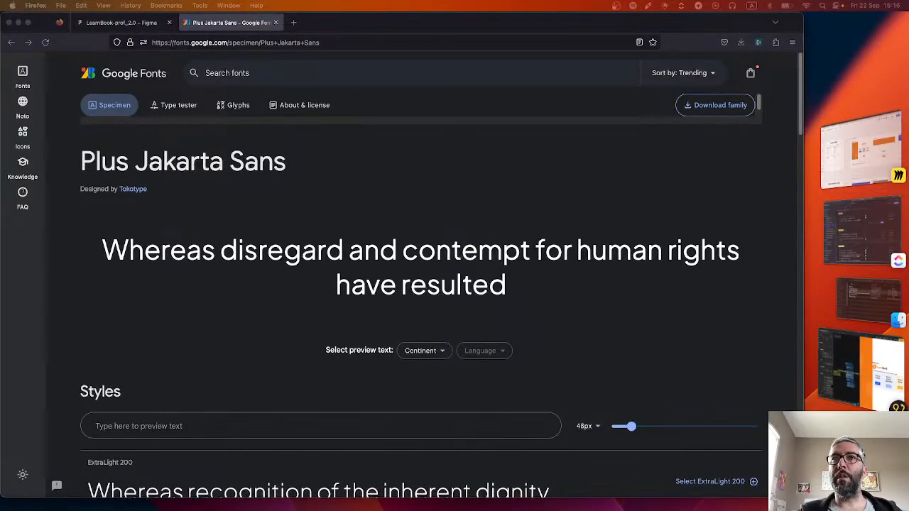
Open noodl.net in a new browser tab and go to its Docs & Guides site
left_click(294, 22)
type("noodl.net/")
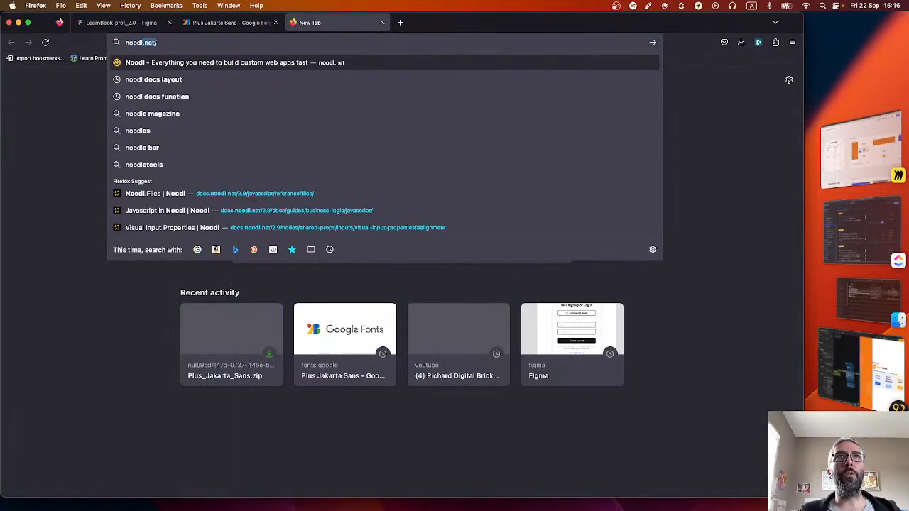
key("Return")
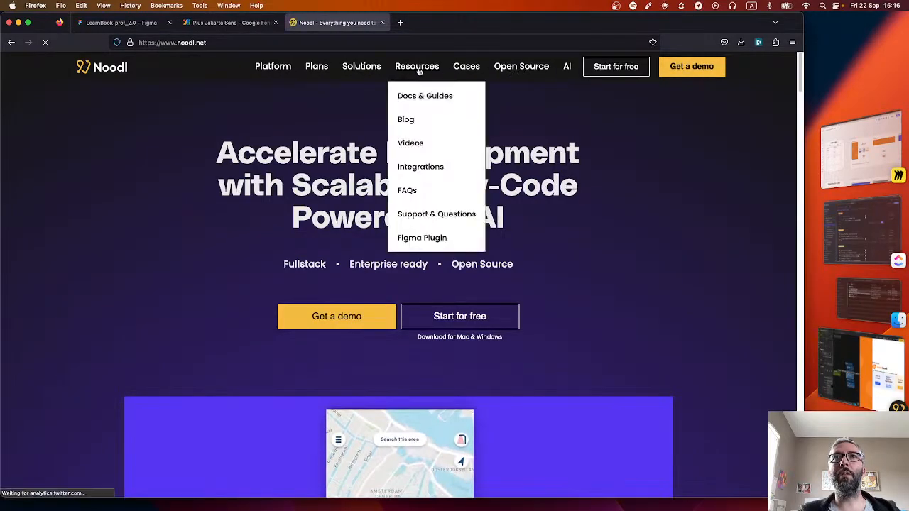
left_click(415, 94)
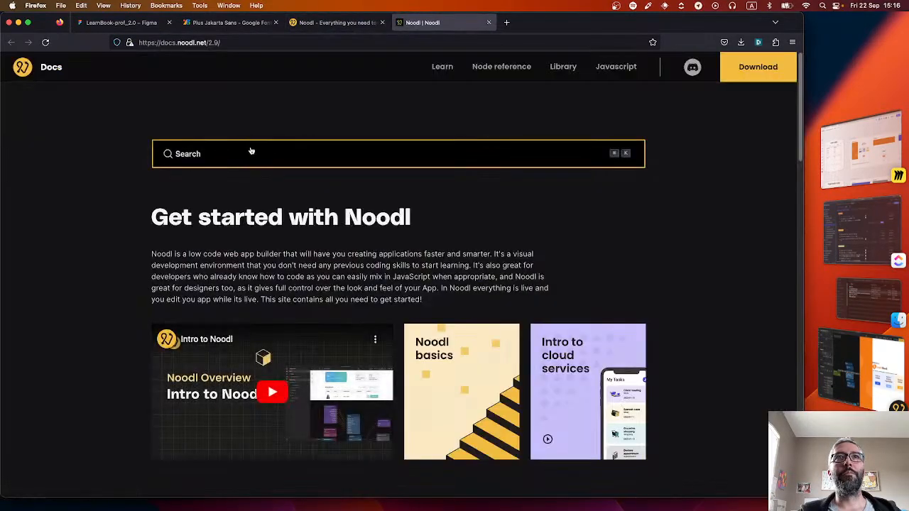
Search the Noodl documentation for "font" and browse the full list of results for font family entries
left_click(202, 156)
type("font")
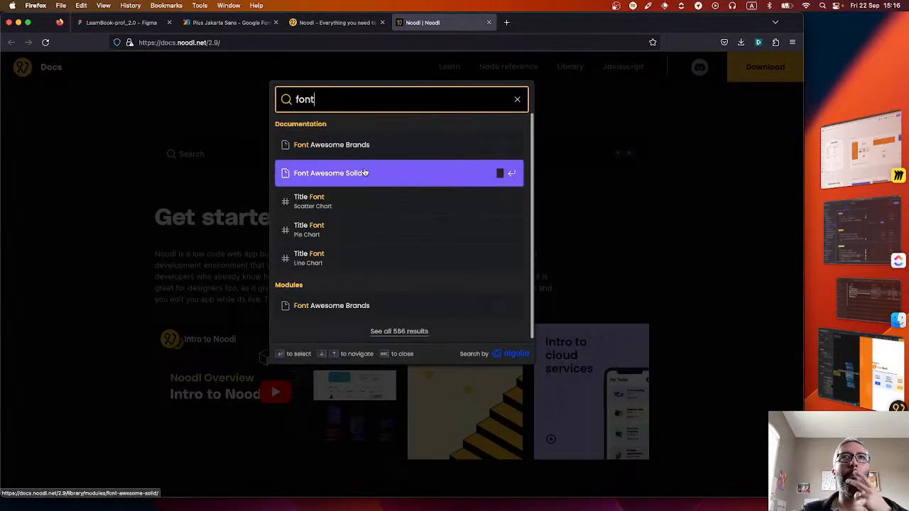
scroll(365, 203, "down", 1)
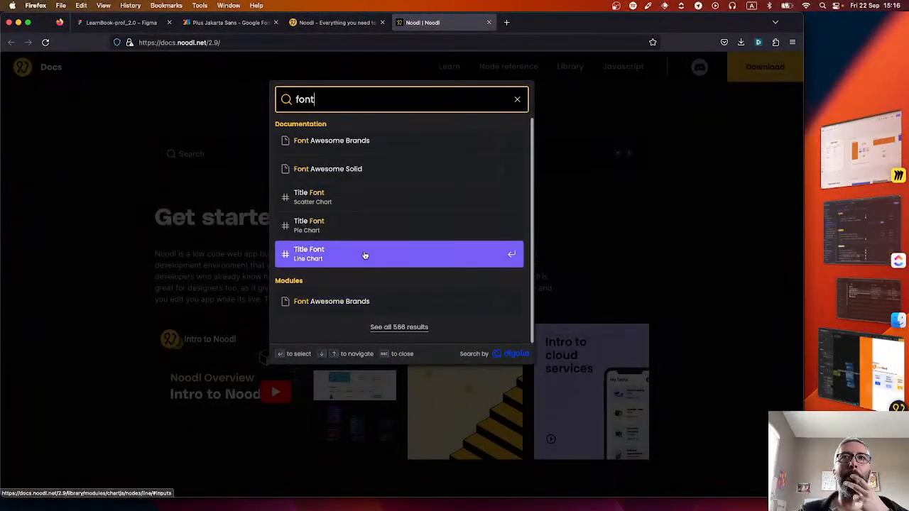
left_click(390, 333)
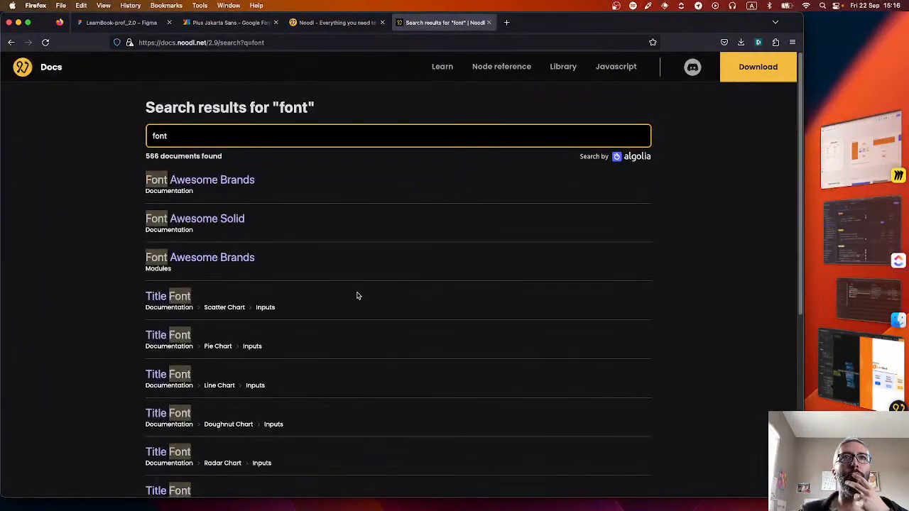
scroll(352, 295, "down", 2)
scroll(239, 258, "down", 8)
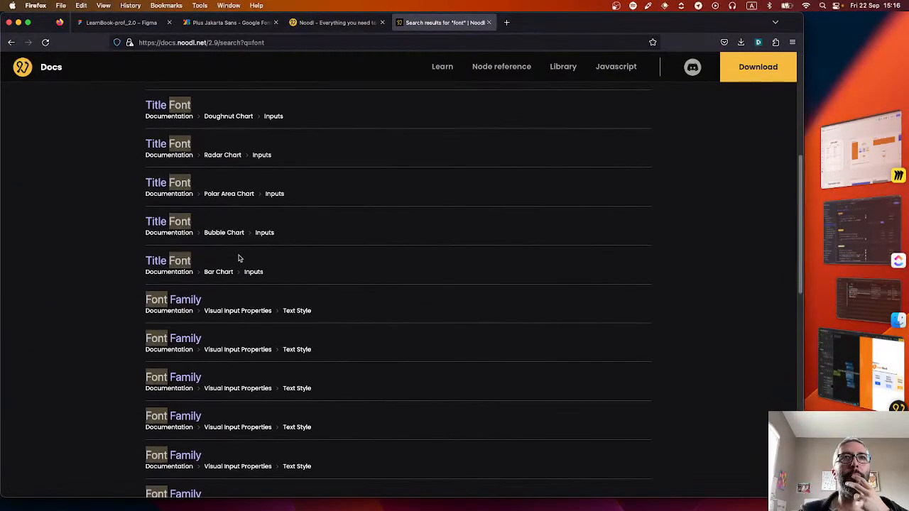
scroll(184, 248, "down", 1)
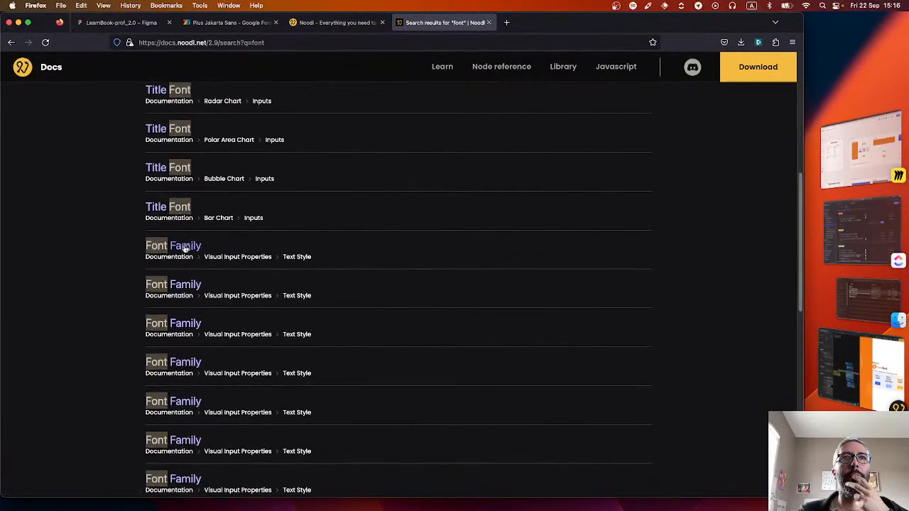
Open the first Font Family result under Visual Input Properties and find "font fam" on that page
left_click(184, 247)
scroll(299, 319, "down", 15)
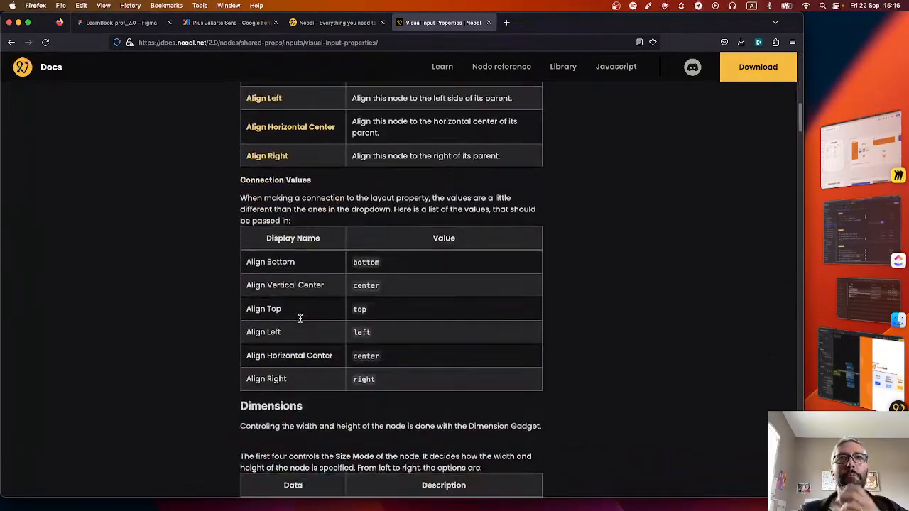
key("super+f")
type("font fam")
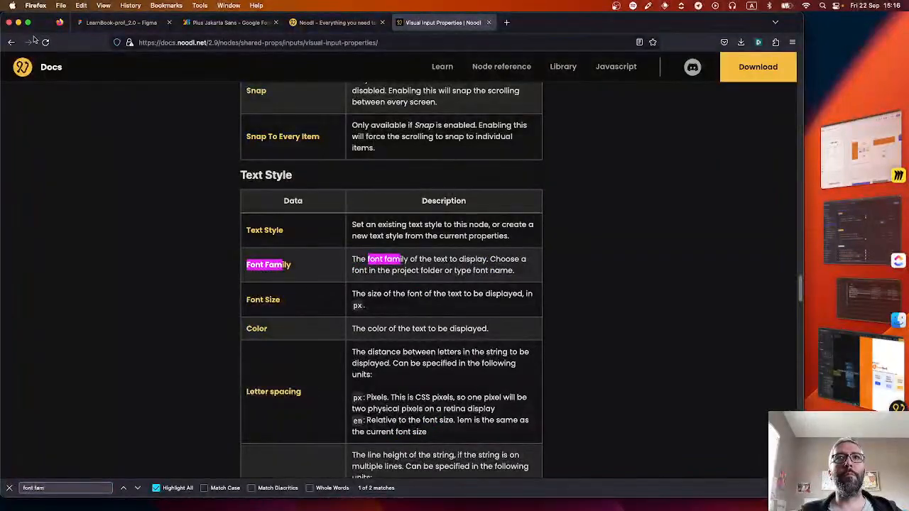
Return to the documentation search results, change the query to "custom font", and look through the results
left_click(11, 42)
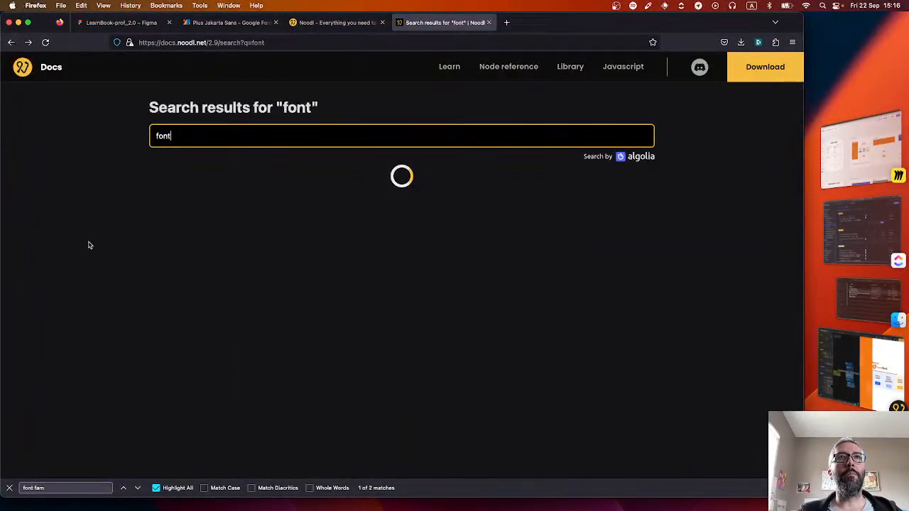
left_click(153, 135)
type("custom")
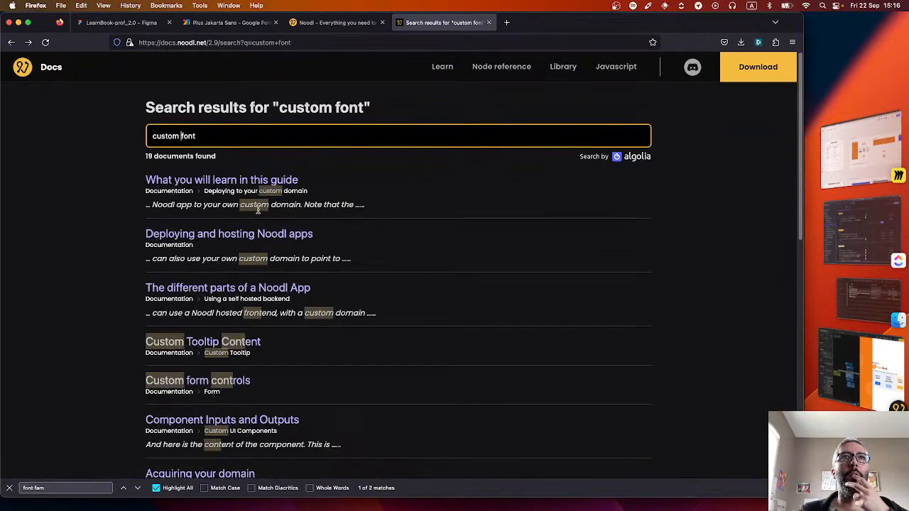
scroll(213, 263, "down", 2)
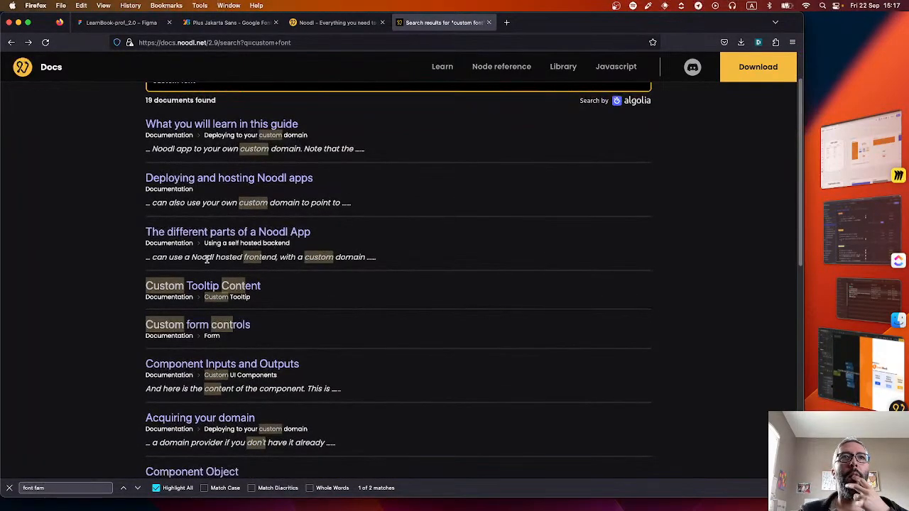
scroll(207, 259, "down", 6)
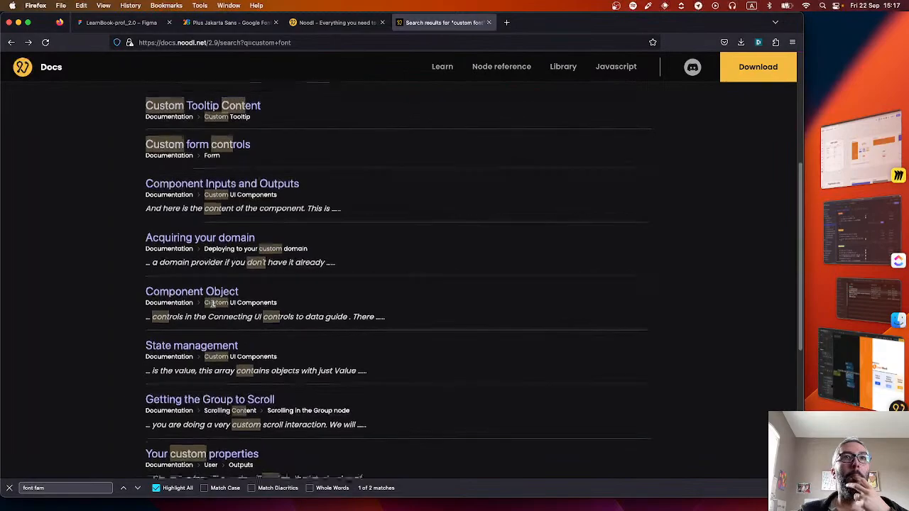
scroll(213, 304, "down", 2)
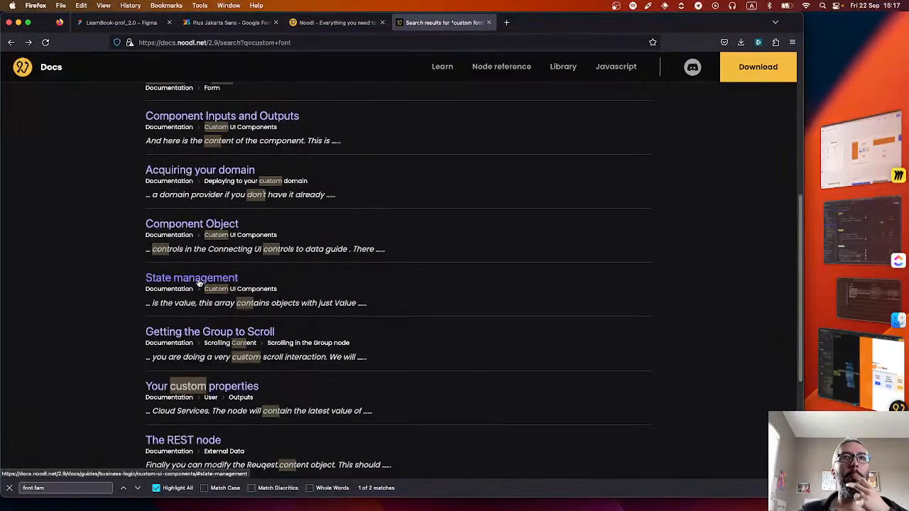
scroll(213, 299, "down", 2)
scroll(224, 315, "down", 4)
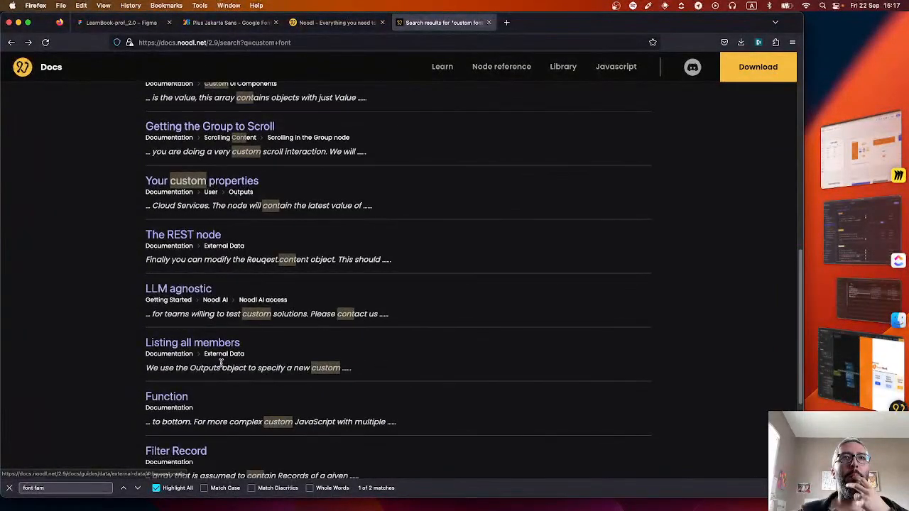
Change the documentation search query to "google font" and review the results for guidance on importing fonts
scroll(169, 140, "up", 15)
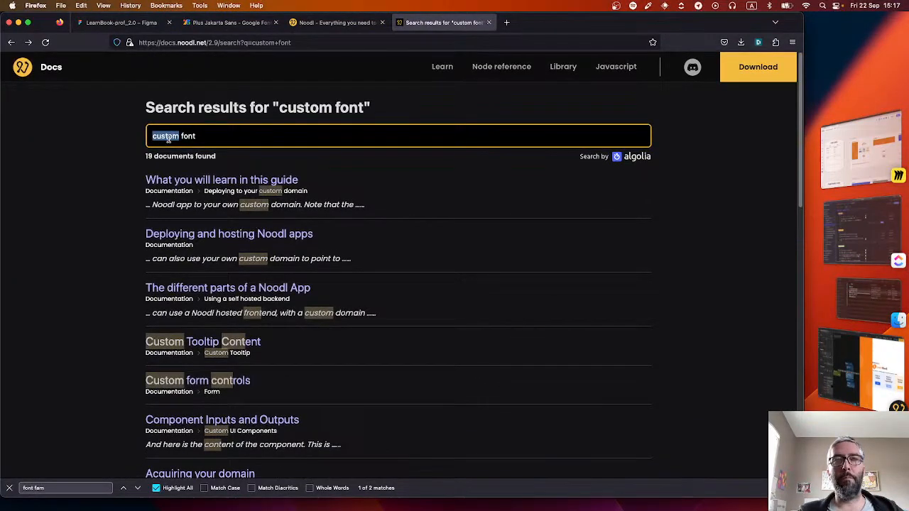
type("google")
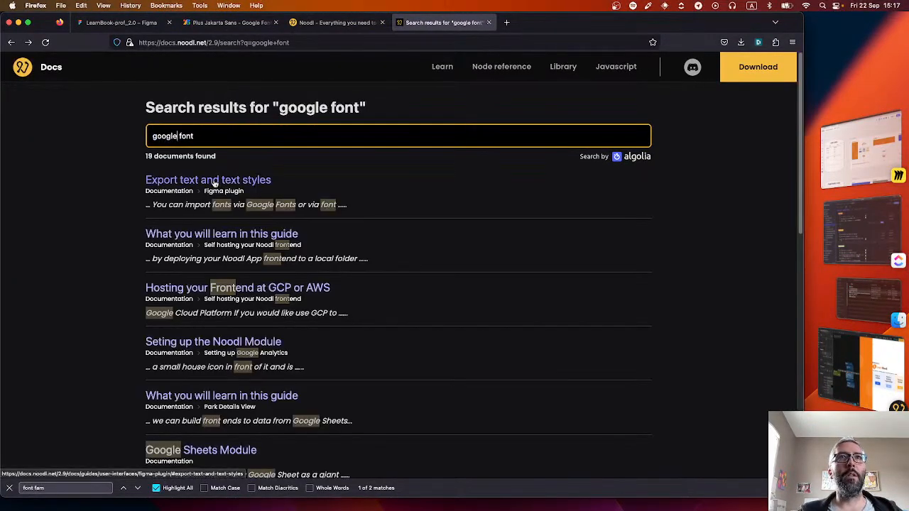
scroll(206, 291, "down", 3)
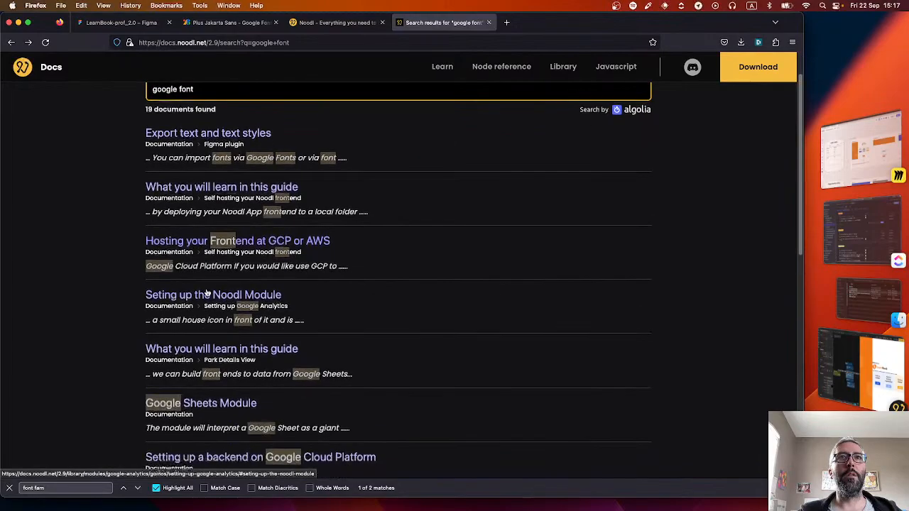
scroll(198, 297, "up", 1)
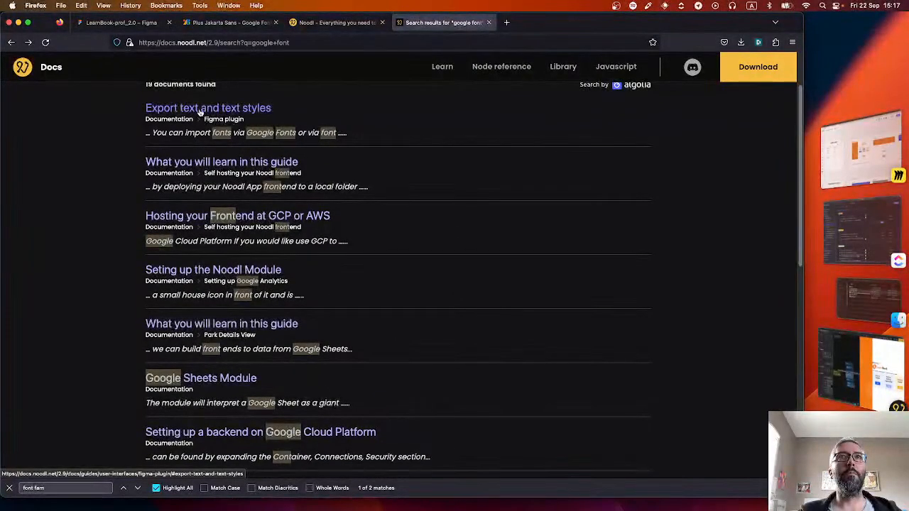
Read "Export text and text styles" in the Noodl documentation and search the docs for "font" and "import font"
left_click(200, 112)
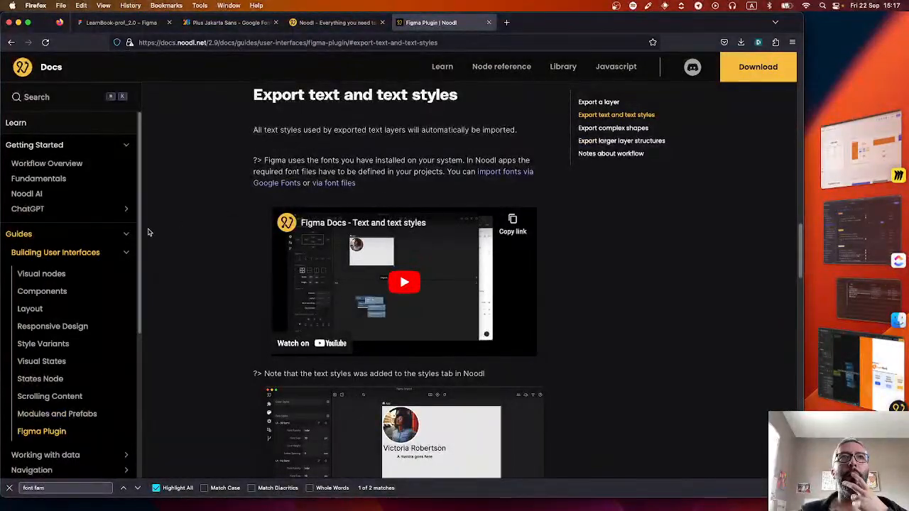
left_click(53, 97)
type("font")
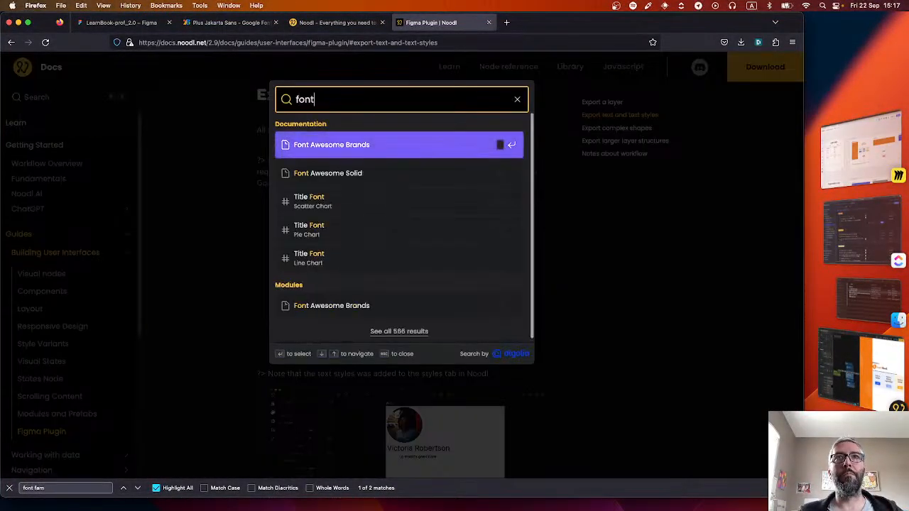
key("super+a")
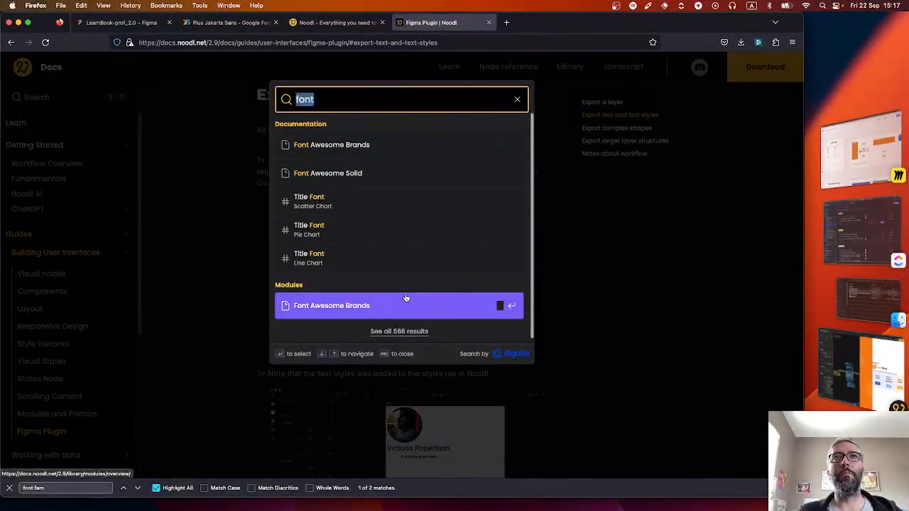
type("import font")
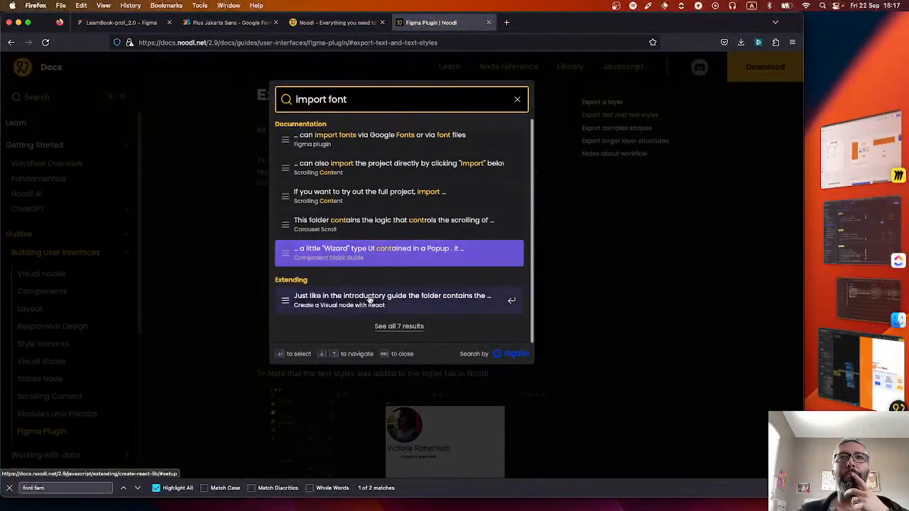
left_click(400, 328)
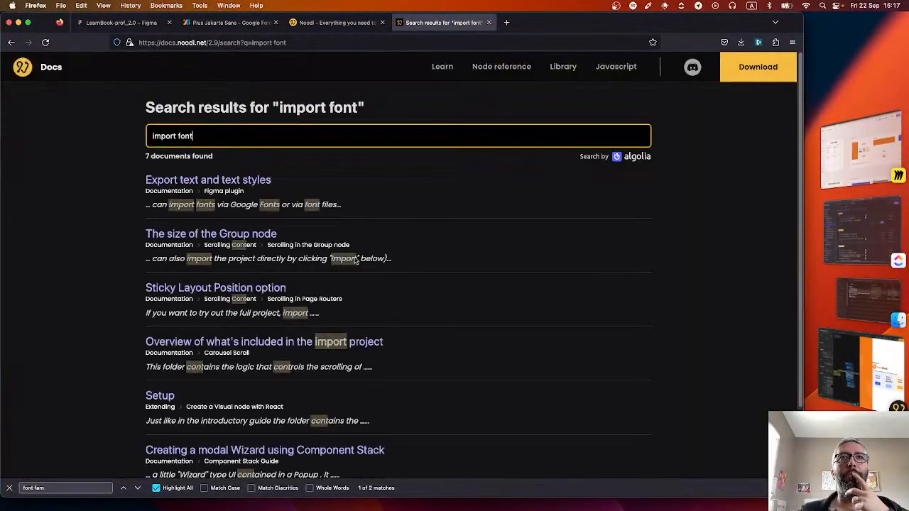
scroll(336, 309, "down", 2)
scroll(337, 309, "up", 2)
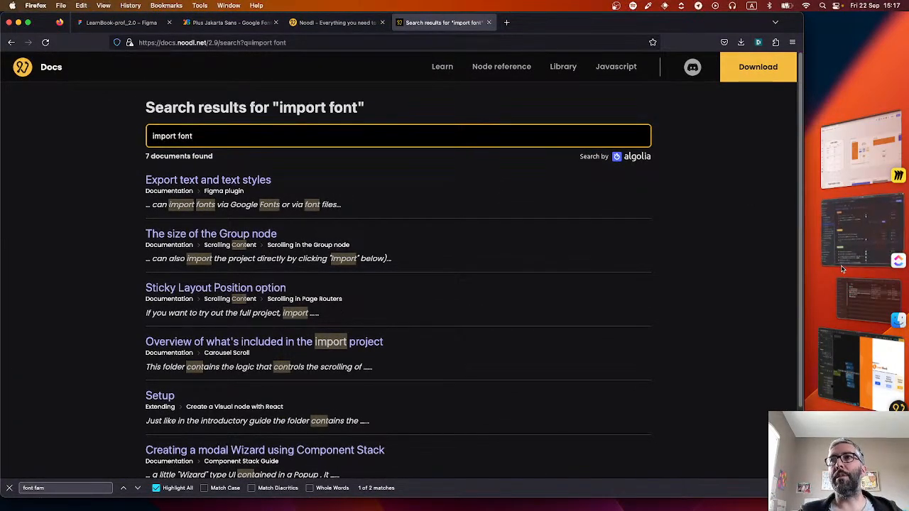
Switch to Finder and add the Plus_Jakarta_Sans folder to the project's fonts folder
left_click(863, 302)
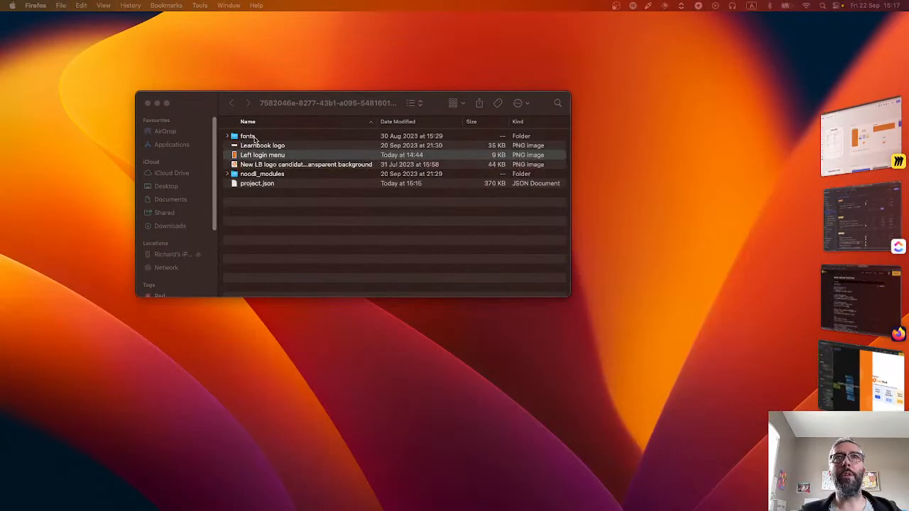
double_click(254, 140)
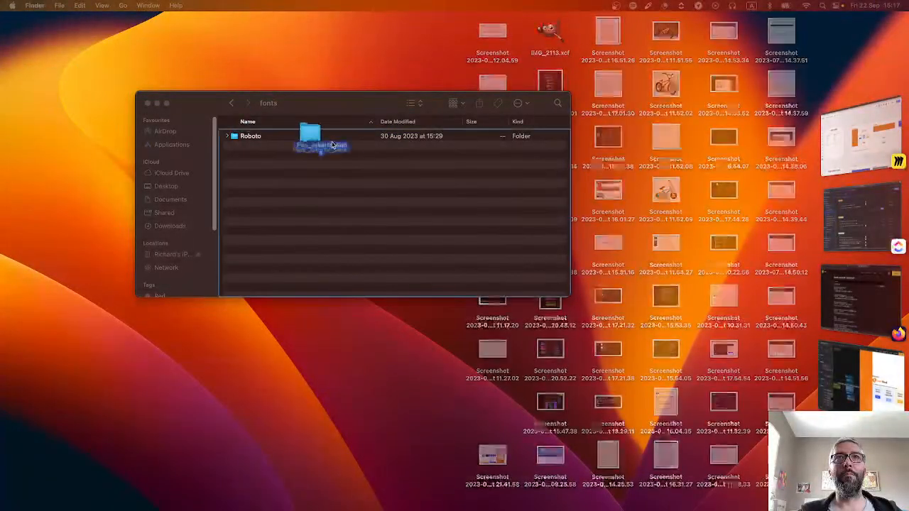
left_click_drag(314, 146, 347, 196)
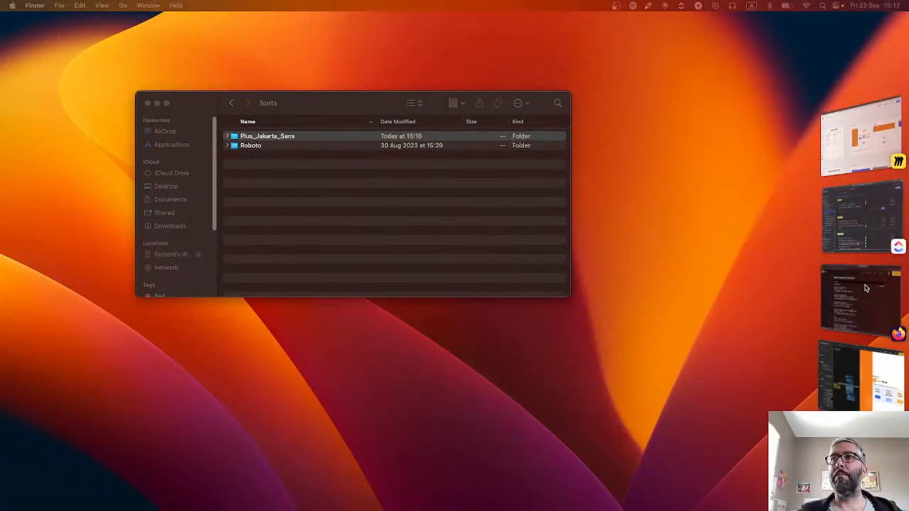
Switch to Noodl and review the fonts offered as font family for the "To get started" text
left_click(858, 380)
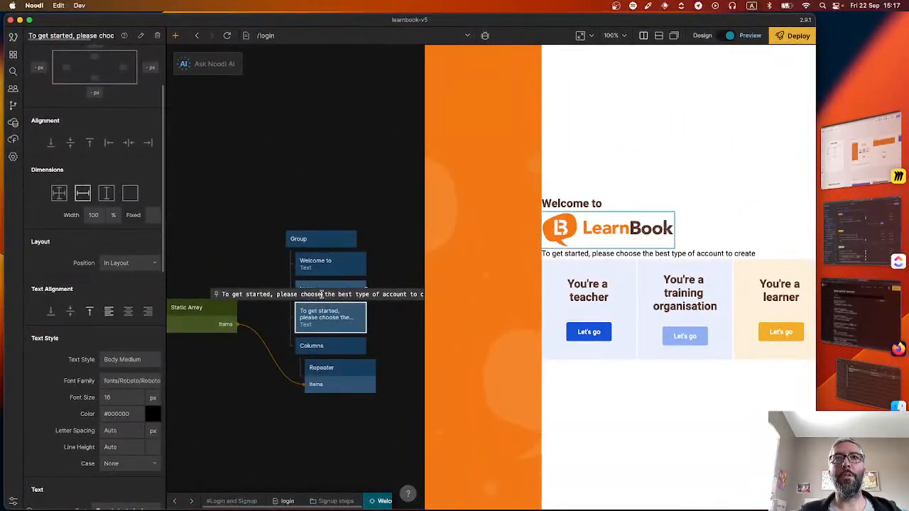
left_click(130, 382)
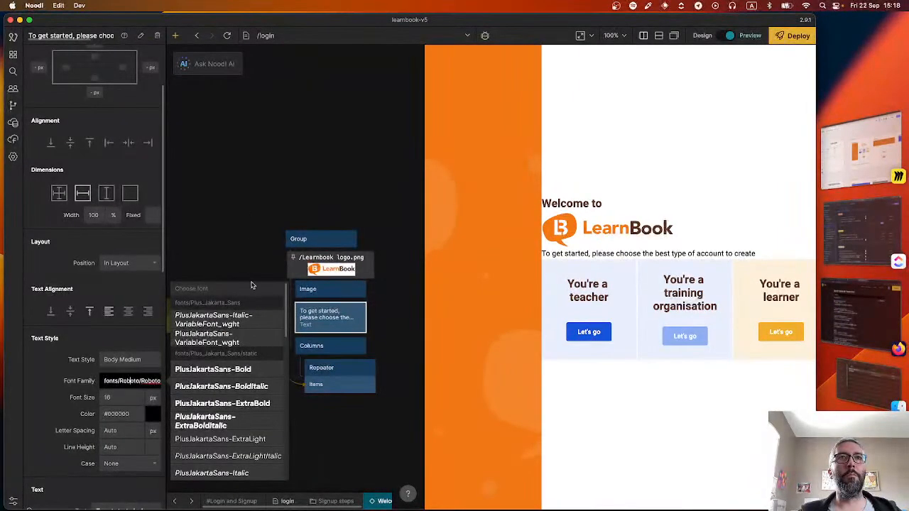
scroll(246, 426, "down", 2)
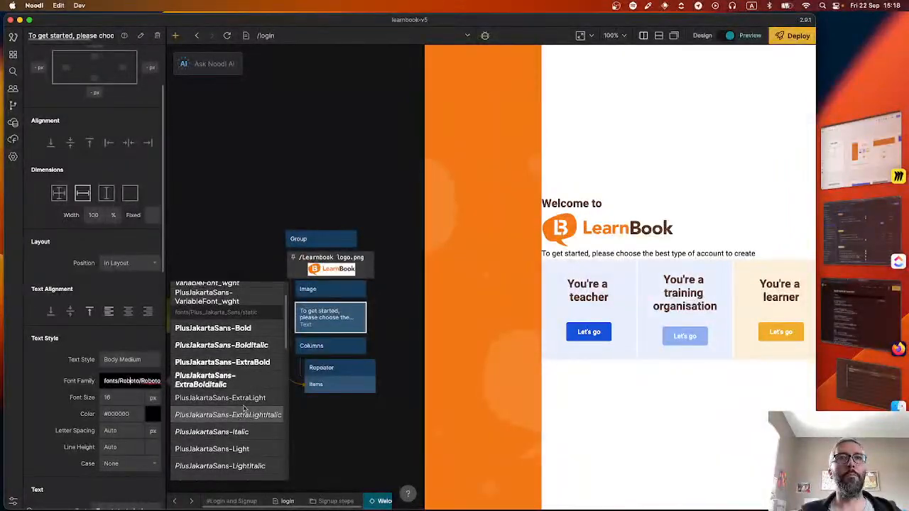
scroll(247, 426, "down", 3)
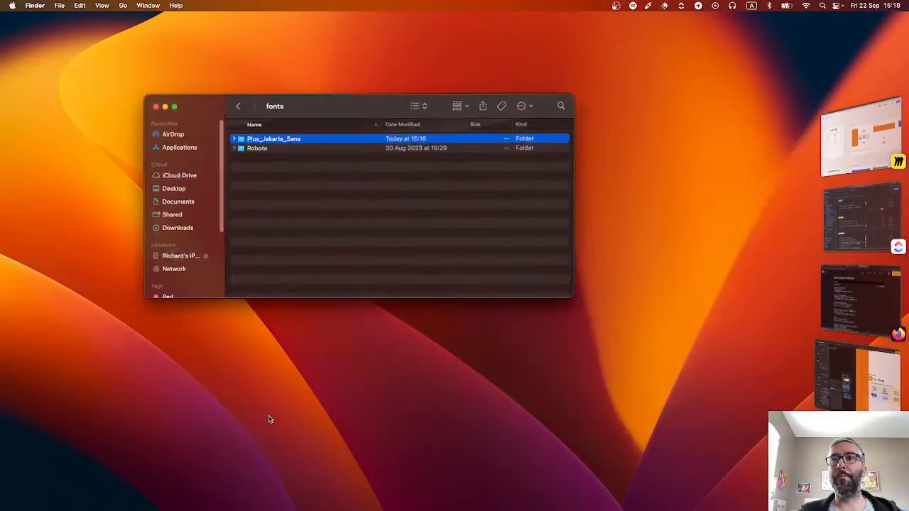
Switch to the LearnBook-prof_2.0 Figma file in Firefox and check the typography of the intro text
left_click(861, 216)
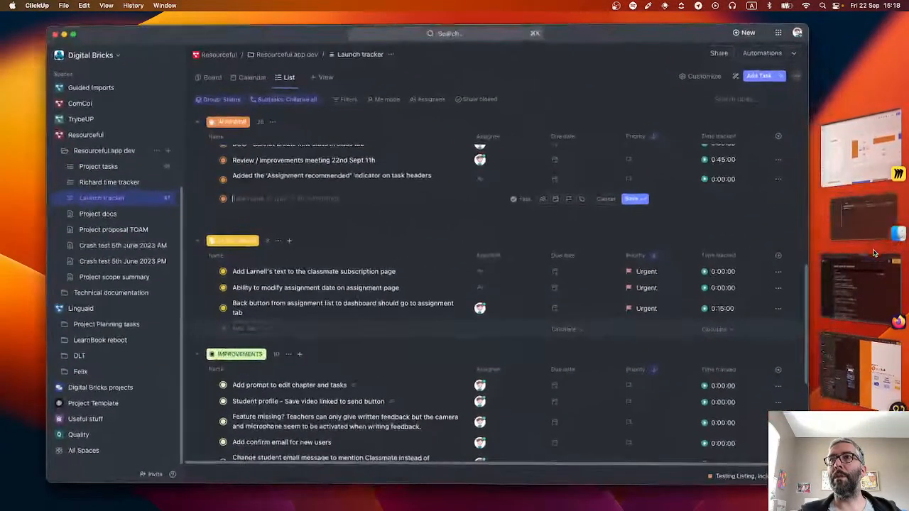
left_click(857, 176)
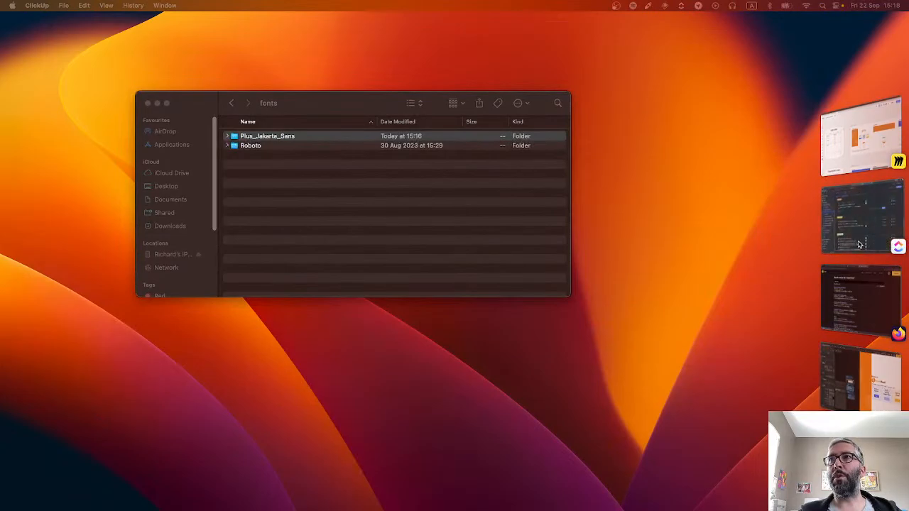
left_click(867, 148)
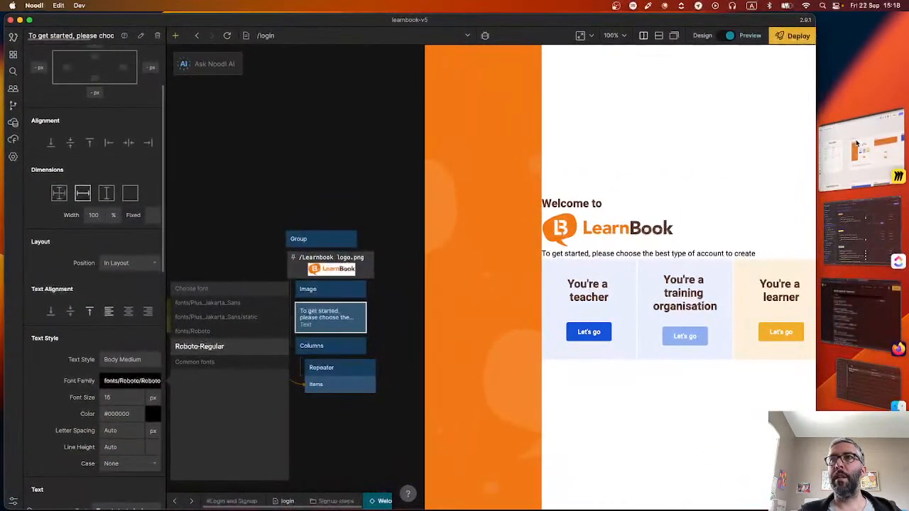
left_click(857, 144)
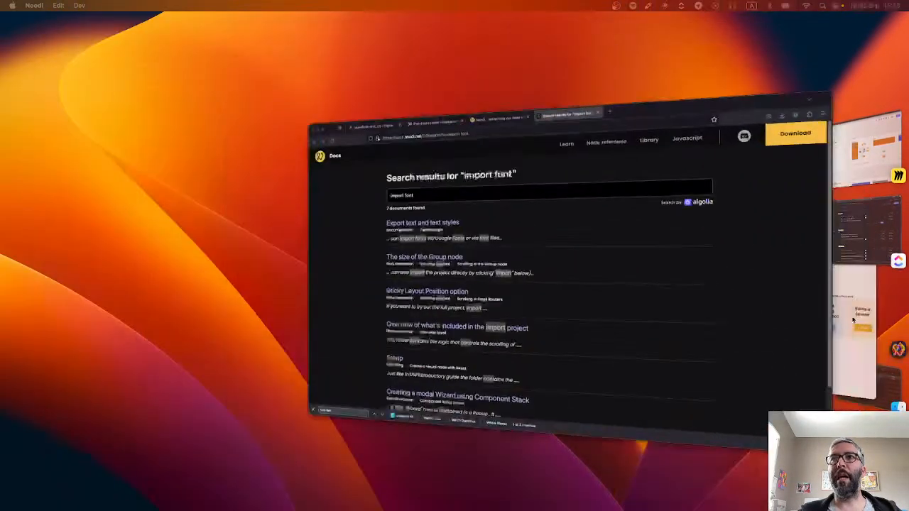
left_click(121, 22)
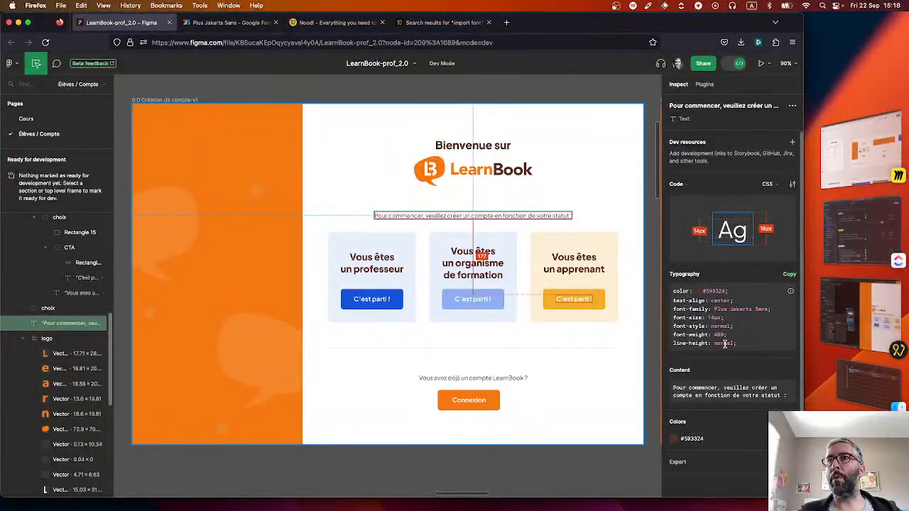
Back in Noodl, set the font family of the Body Medium text style to the static PlusJakartaSans-Regular
left_click(866, 325)
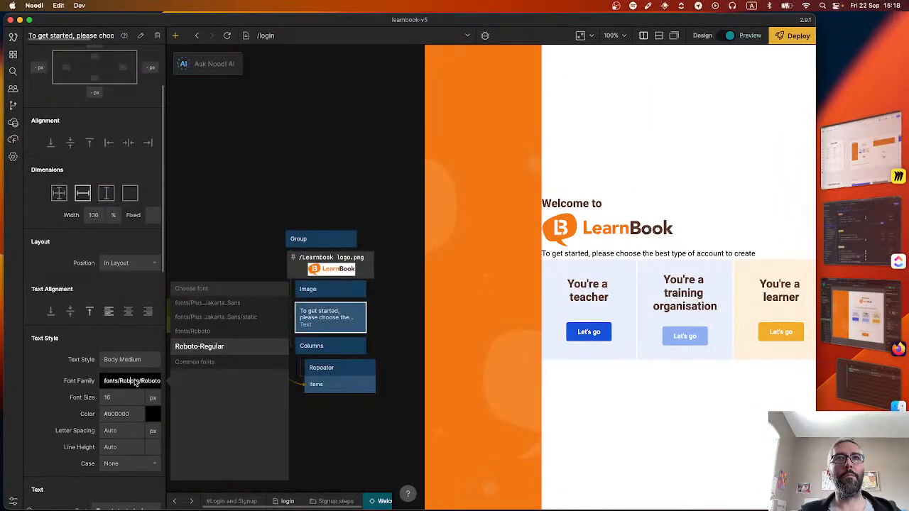
left_click(98, 372)
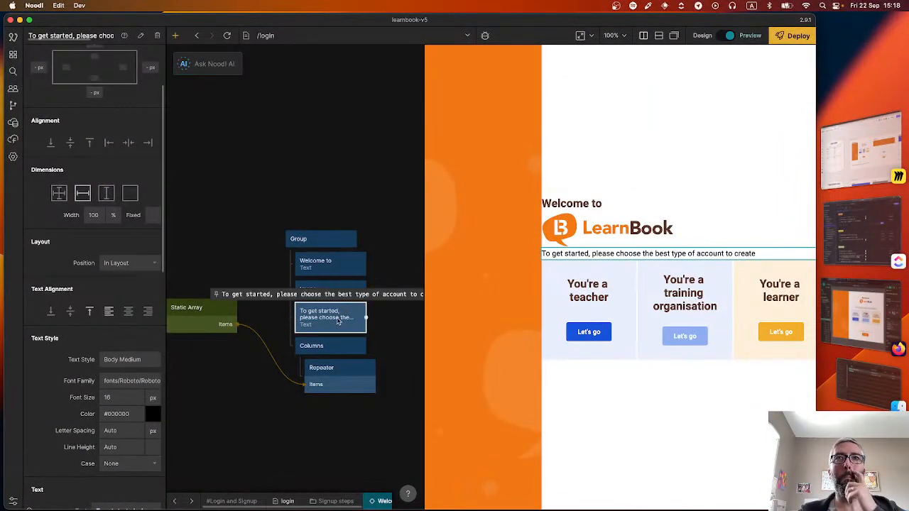
left_click(136, 359)
scroll(241, 384, "down", 1)
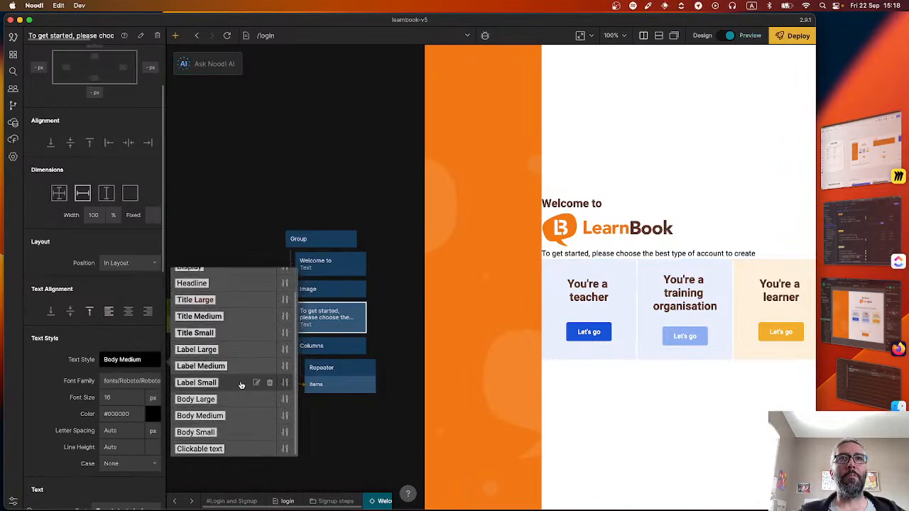
left_click(285, 416)
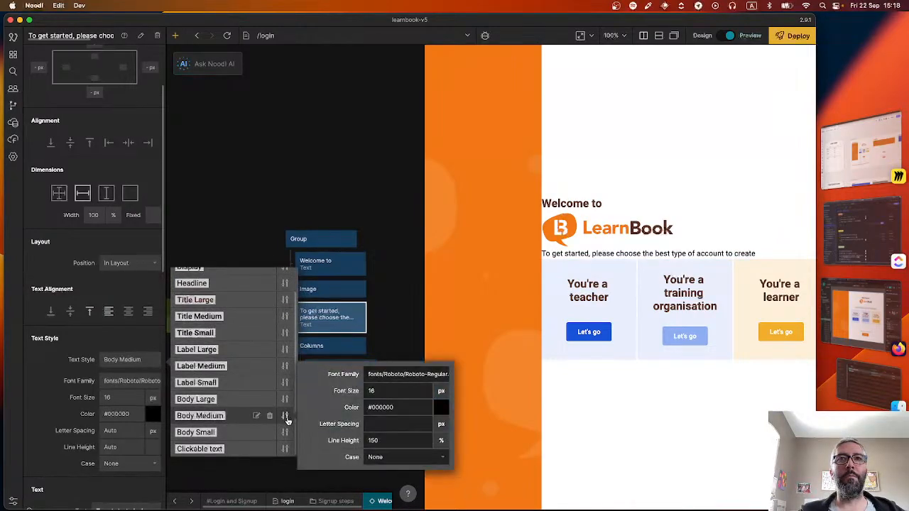
left_click(404, 374)
triple_click(403, 374)
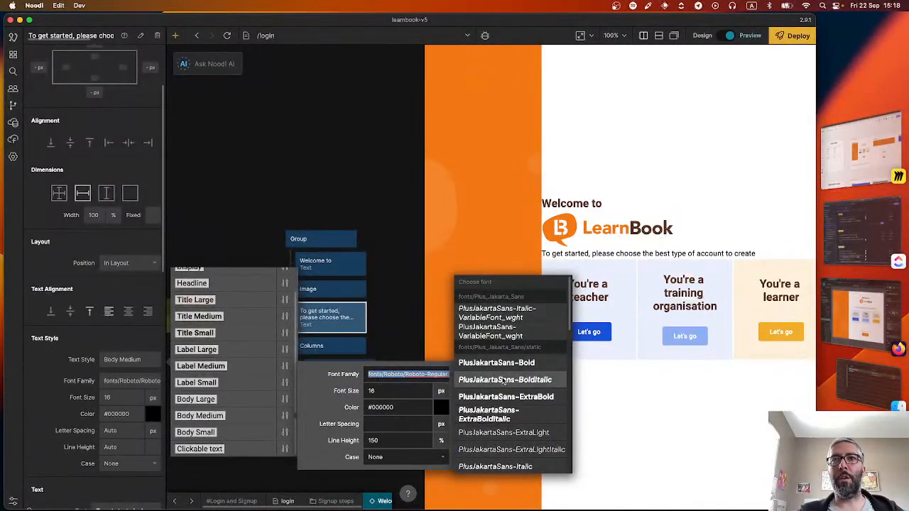
scroll(519, 395, "down", 5)
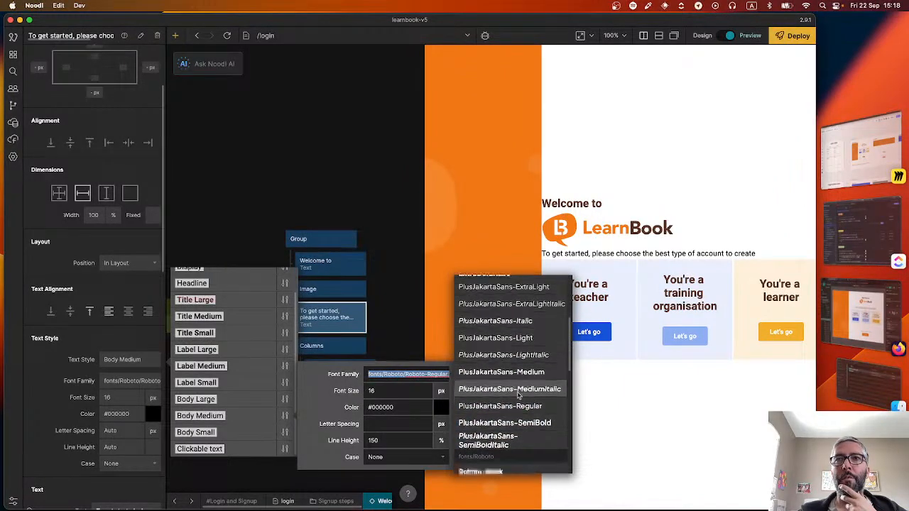
left_click(515, 395)
left_click(382, 390)
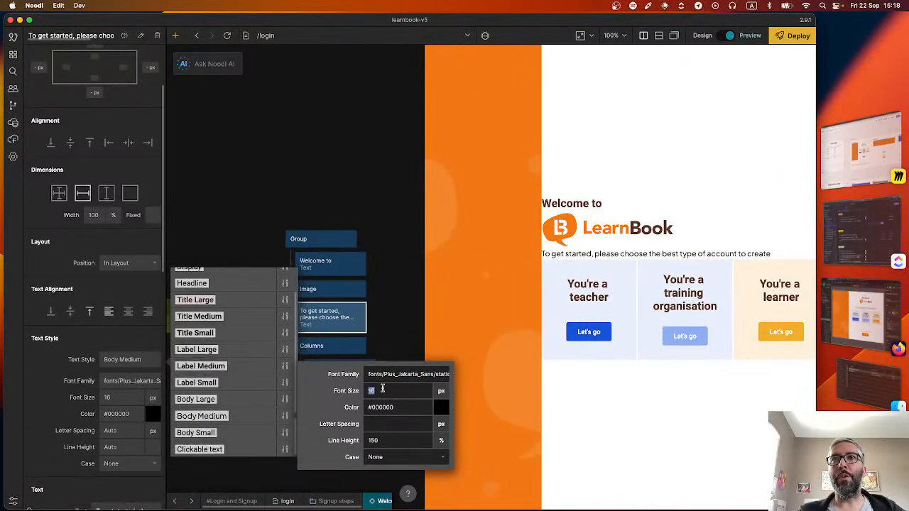
key("Up")
key("Up")
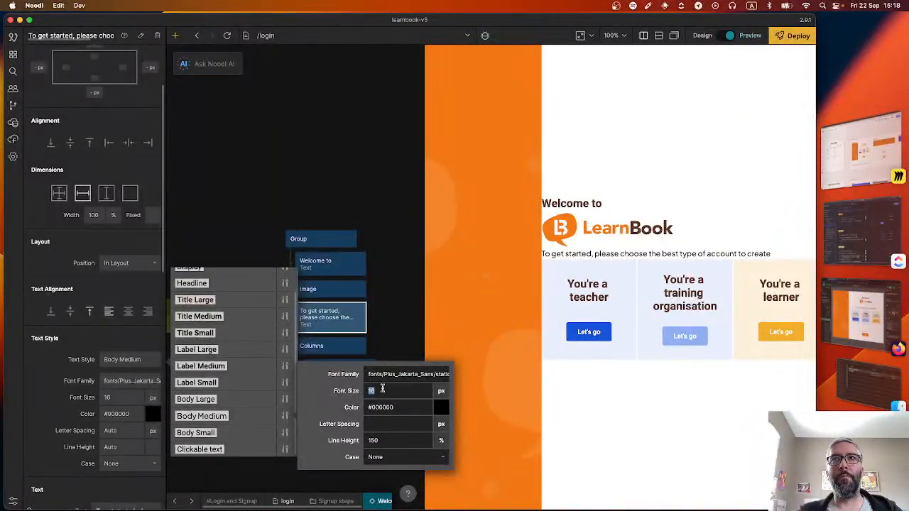
left_click(339, 396)
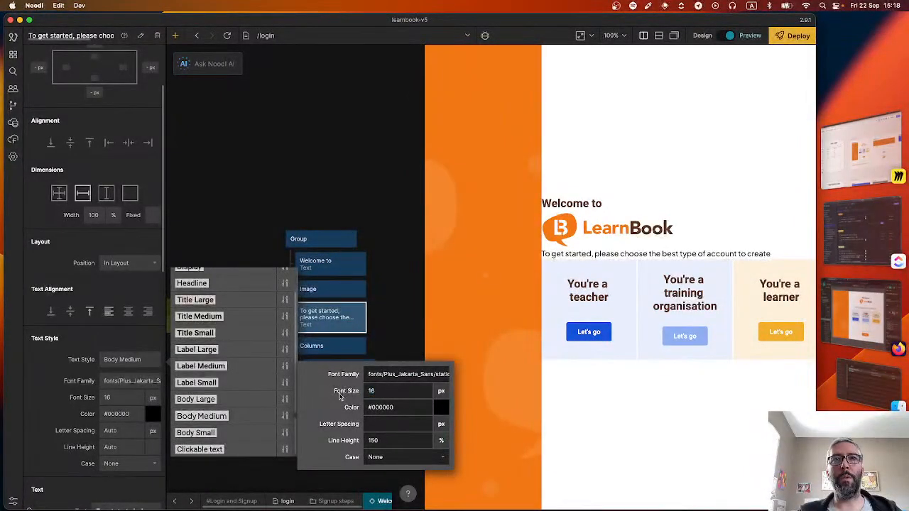
Set the font family of the Body Small text style to the static PlusJakartaSans-Regular
left_click(284, 417)
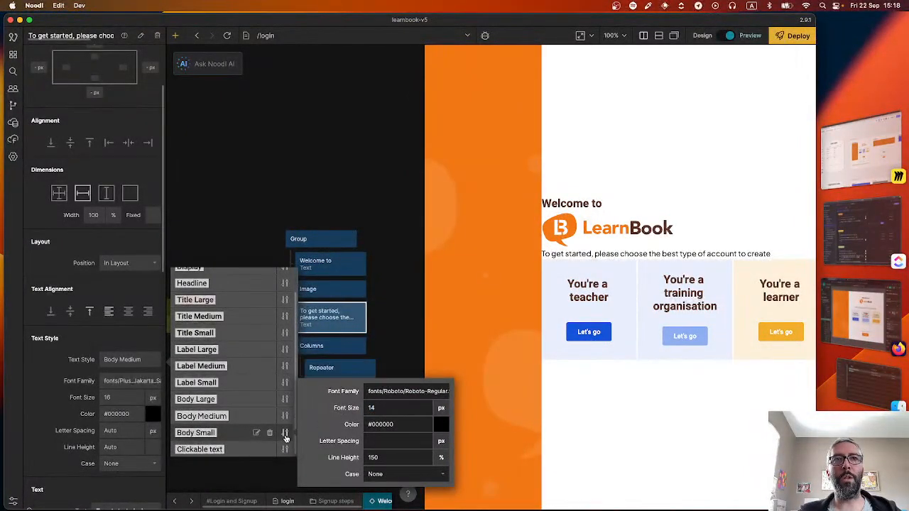
left_click(407, 392)
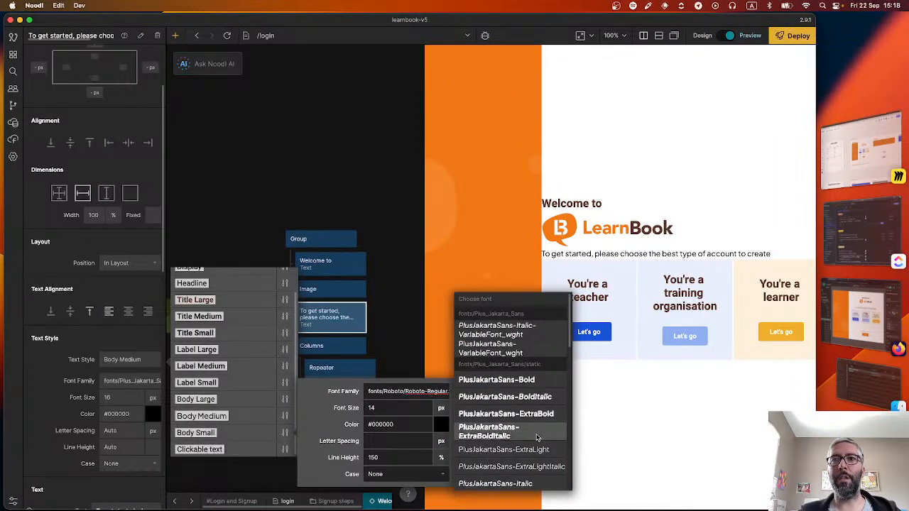
scroll(519, 412, "down", 5)
left_click(523, 413)
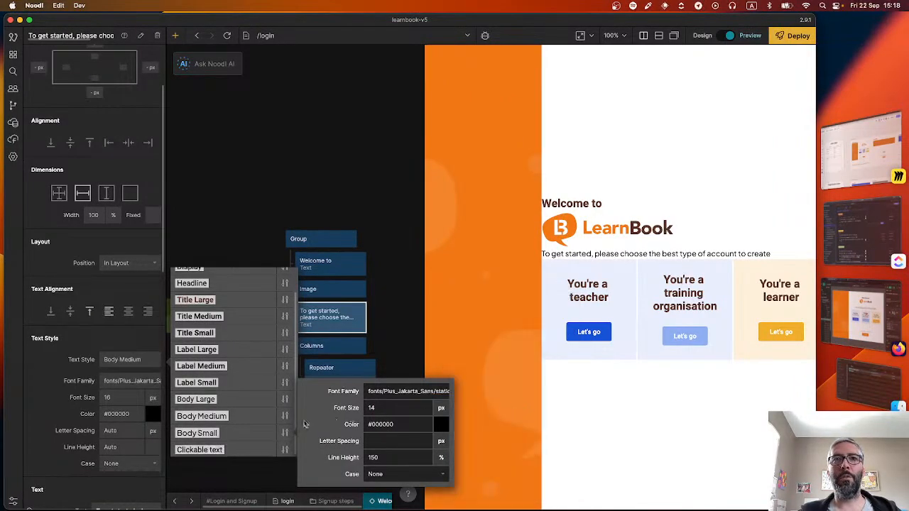
Set the font family of the Body Large text style to the static PlusJakartaSans-Regular
left_click(285, 399)
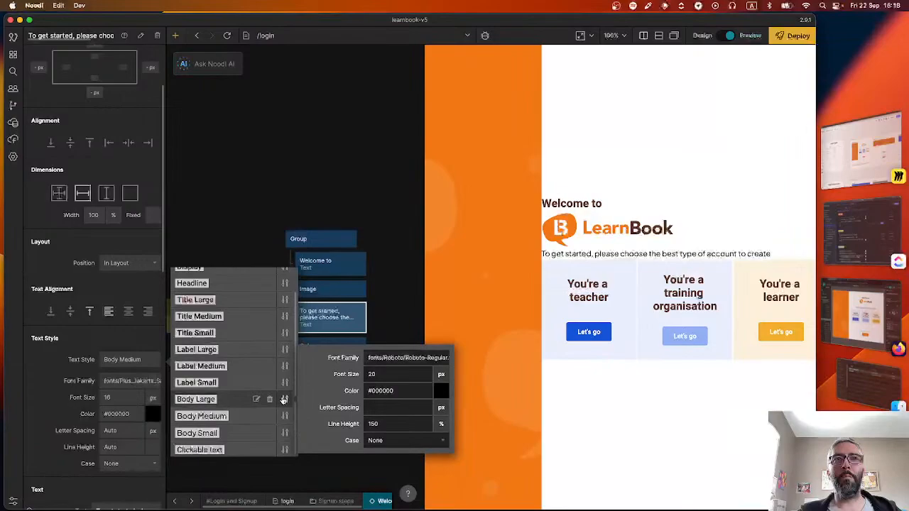
left_click(406, 359)
scroll(508, 396, "down", 5)
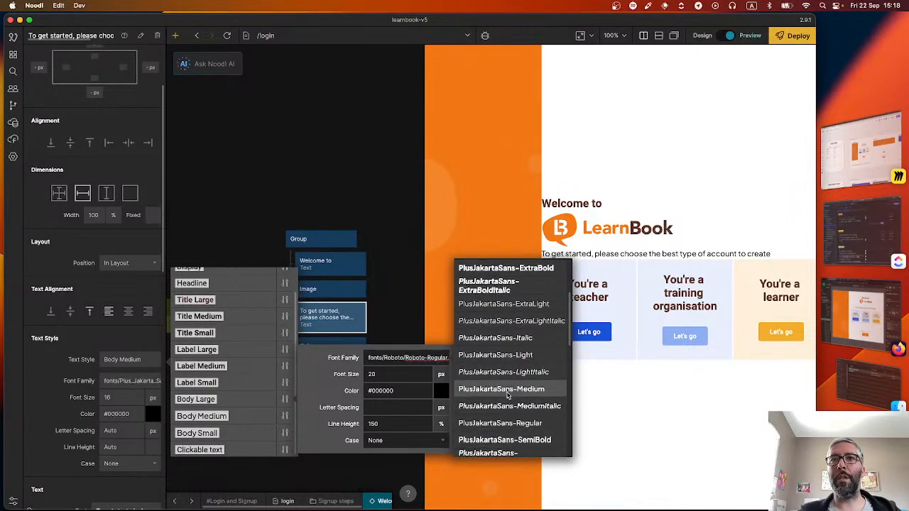
scroll(508, 396, "down", 1)
left_click(508, 398)
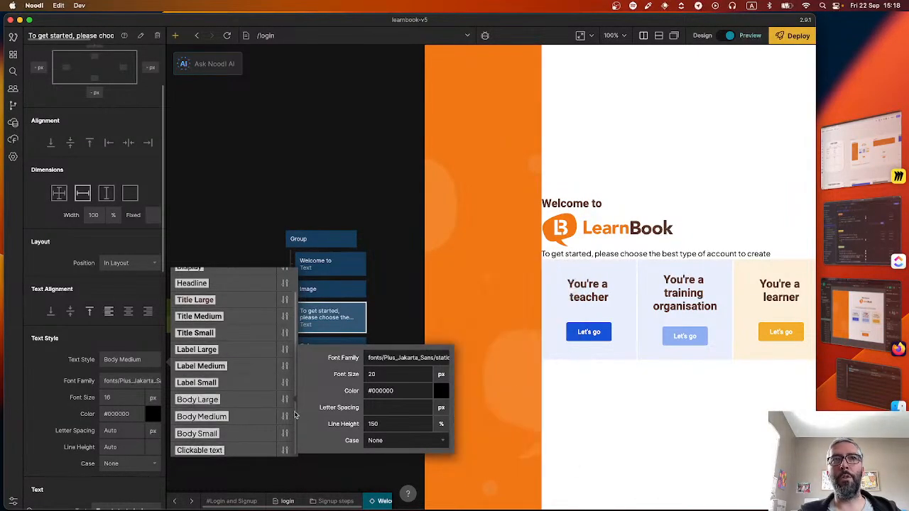
Set the font family of the Clickable text style to the static PlusJakartaSans-Regular
left_click(284, 450)
left_click(411, 406)
scroll(508, 405, "down", 4)
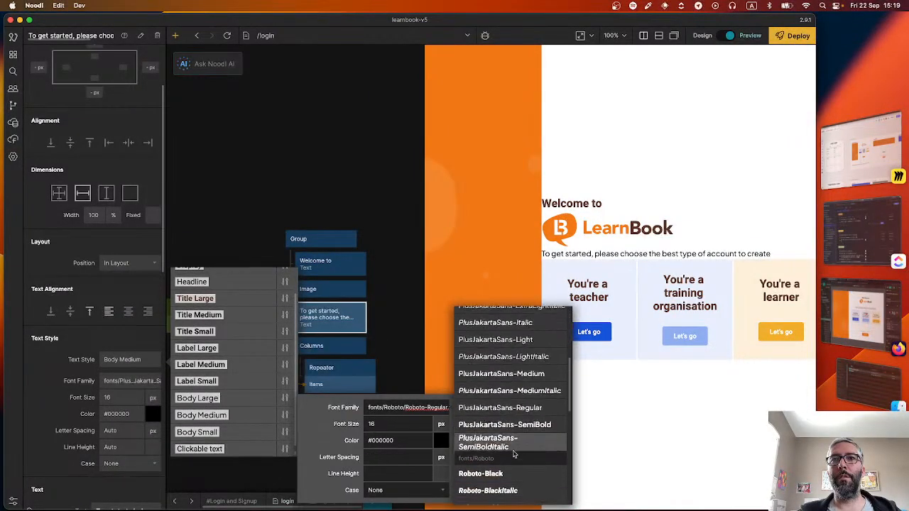
left_click(501, 403)
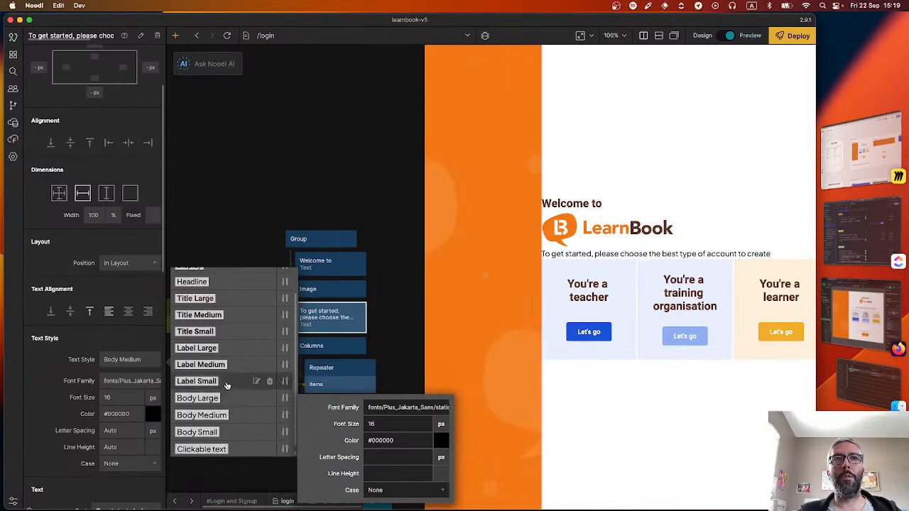
Check the card heading in the Figma design, then set the Label Small text style's font family to the static PlusJakartaSans-Medium in Noodl
left_click(285, 382)
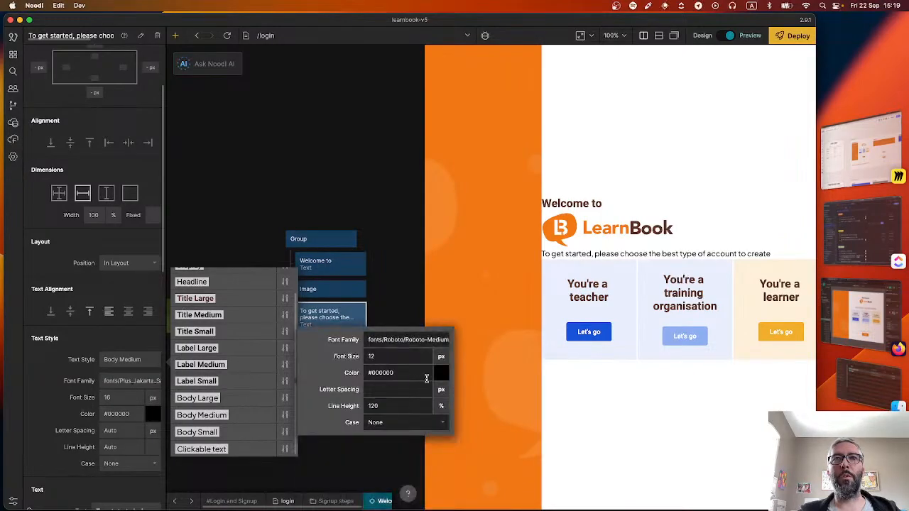
left_click(398, 341)
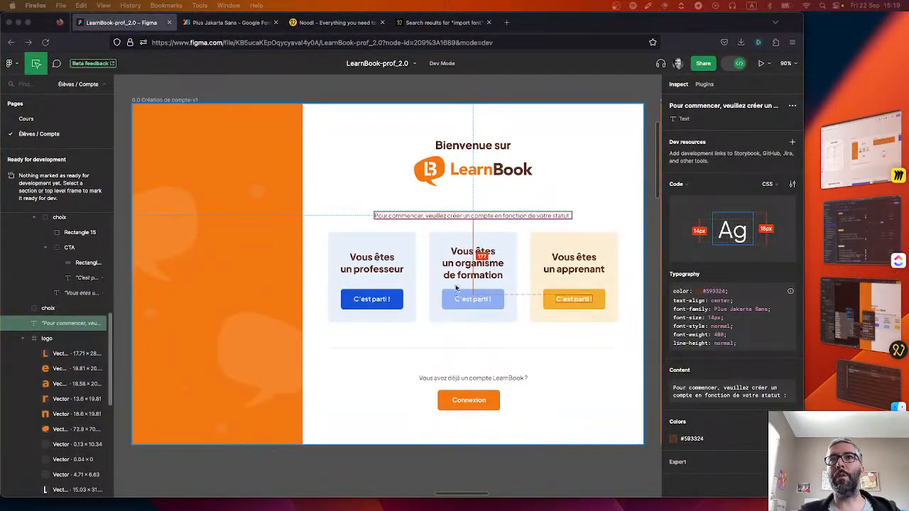
left_click(466, 257)
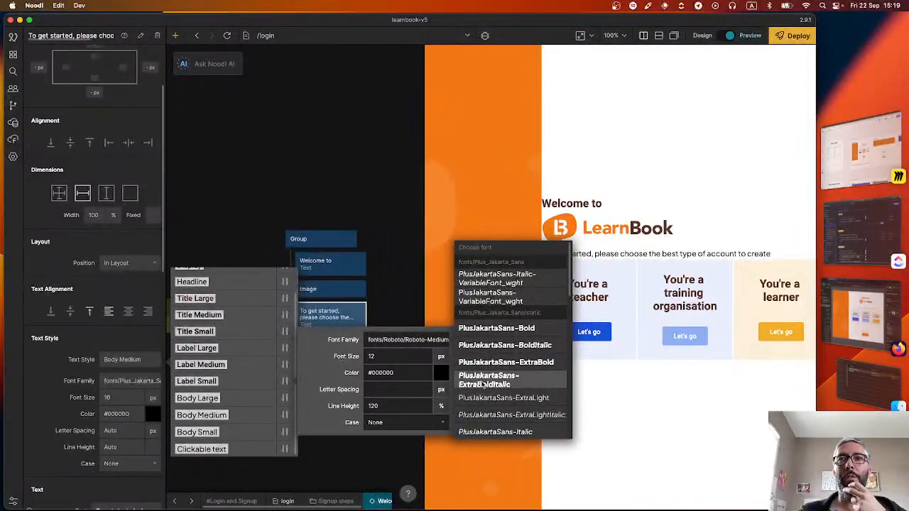
scroll(512, 391, "down", 3)
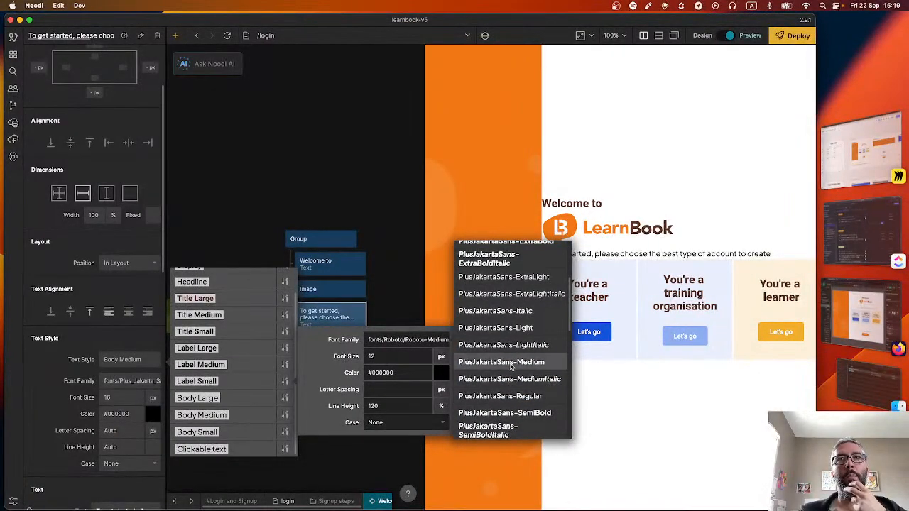
left_click(510, 362)
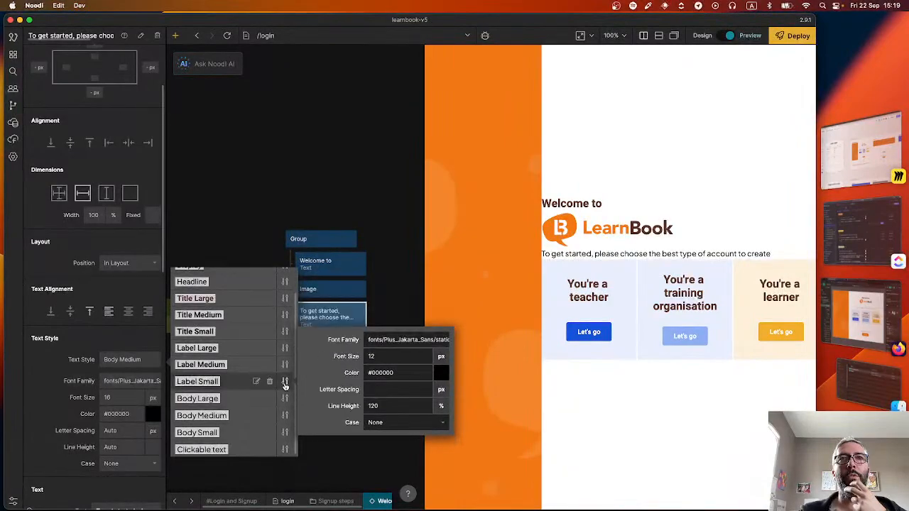
left_click(425, 338)
scroll(512, 383, "down", 10)
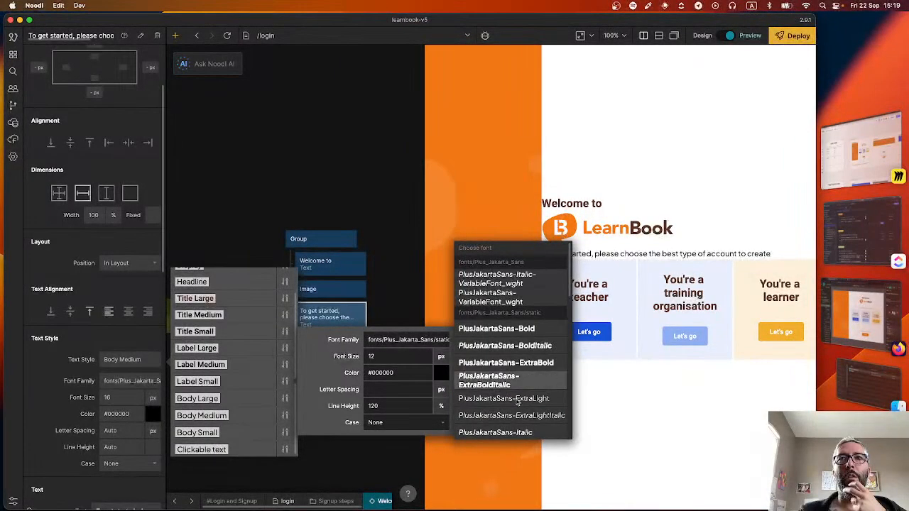
scroll(517, 402, "down", 2)
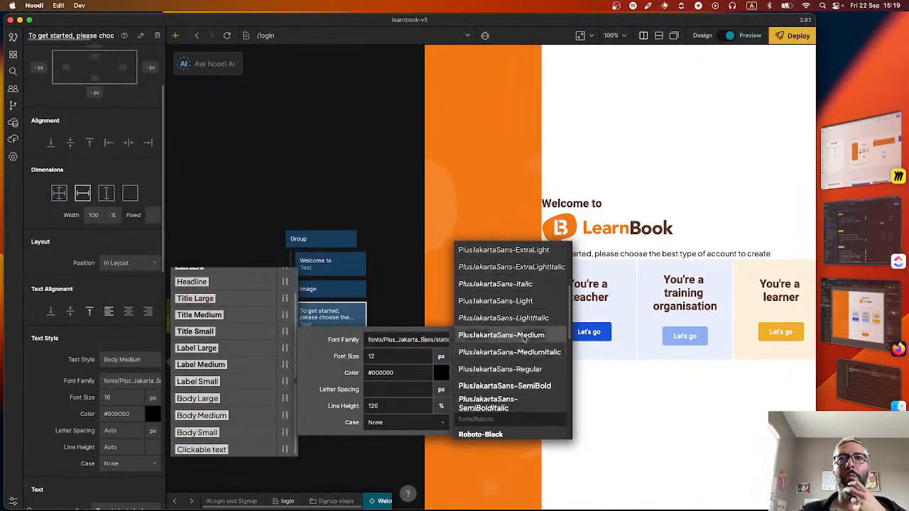
left_click(524, 337)
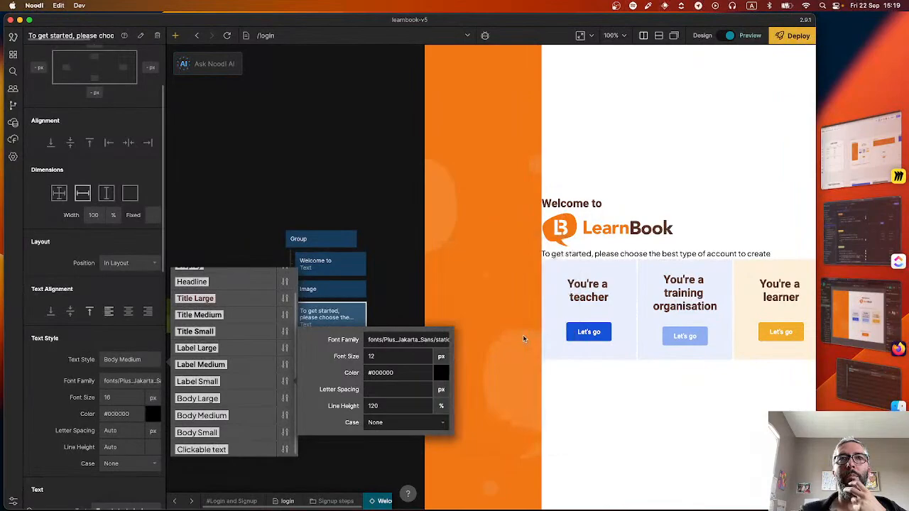
Set the font family of the Label Medium text style to the static PlusJakartaSans-Medium
left_click(286, 363)
left_click(420, 322)
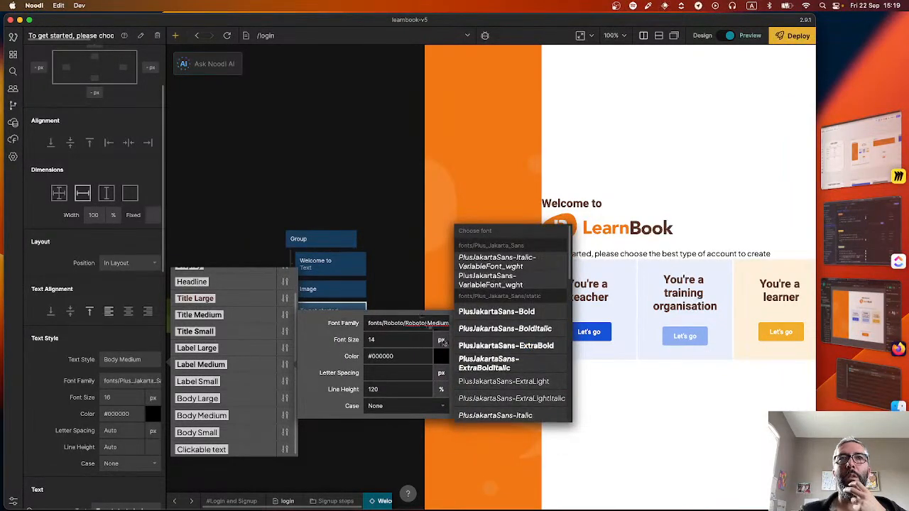
scroll(515, 336, "down", 5)
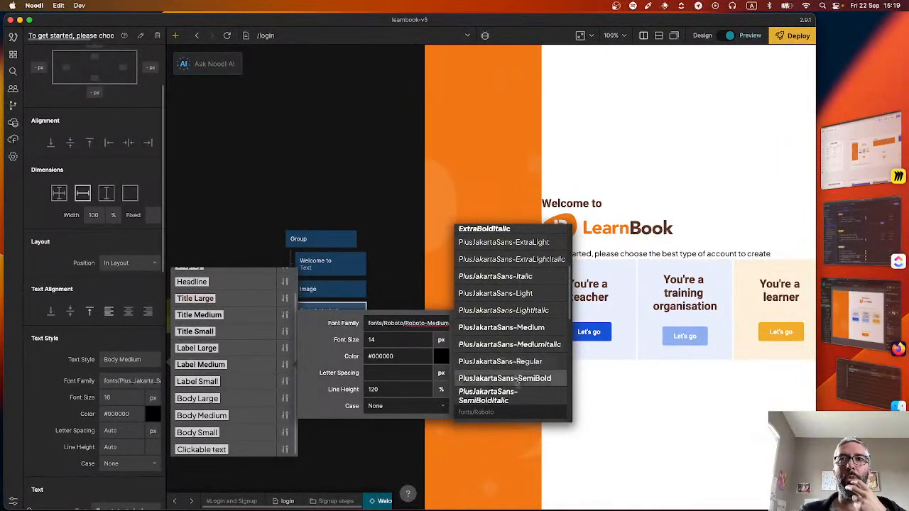
left_click(522, 328)
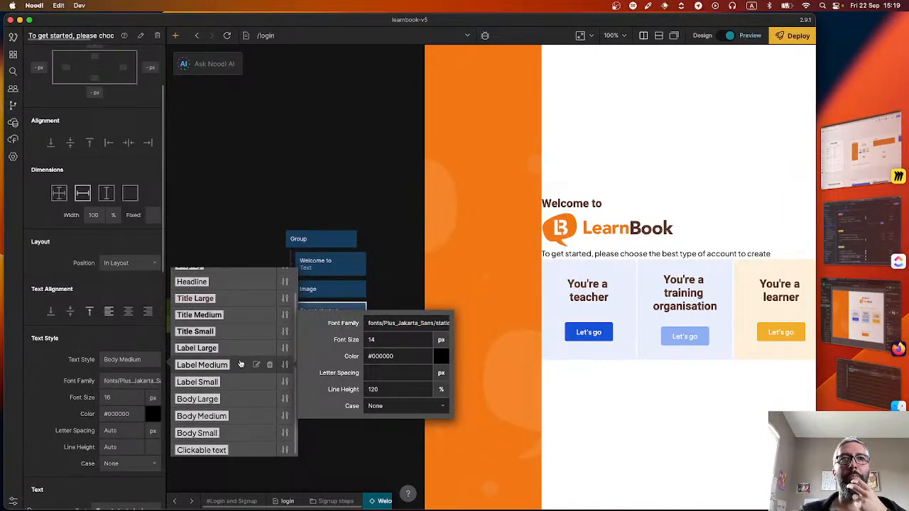
Set the font family of the Label Large text style to the static PlusJakartaSans-Medium
left_click(286, 348)
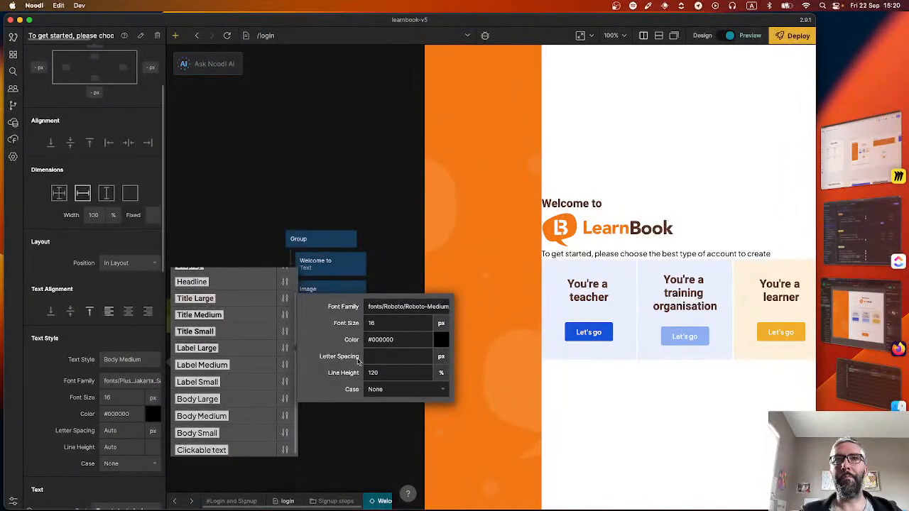
left_click(409, 310)
scroll(512, 377, "down", 3)
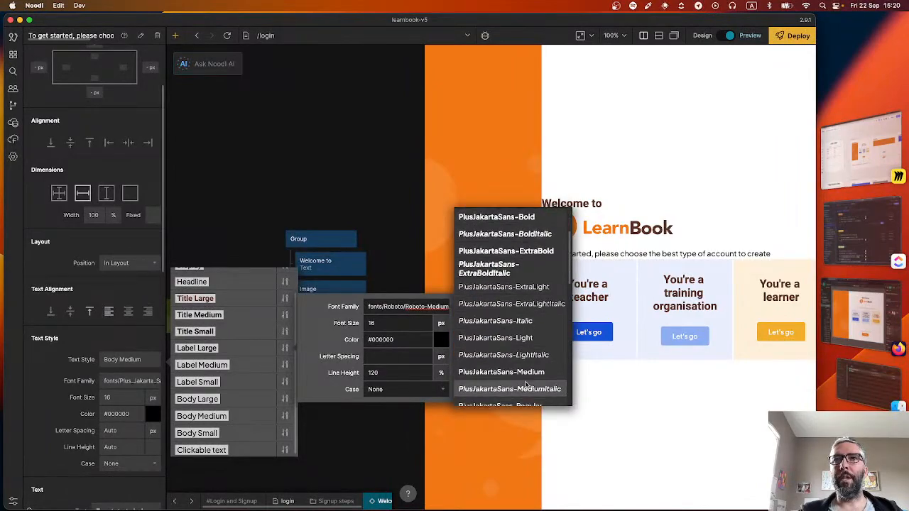
scroll(526, 383, "down", 1)
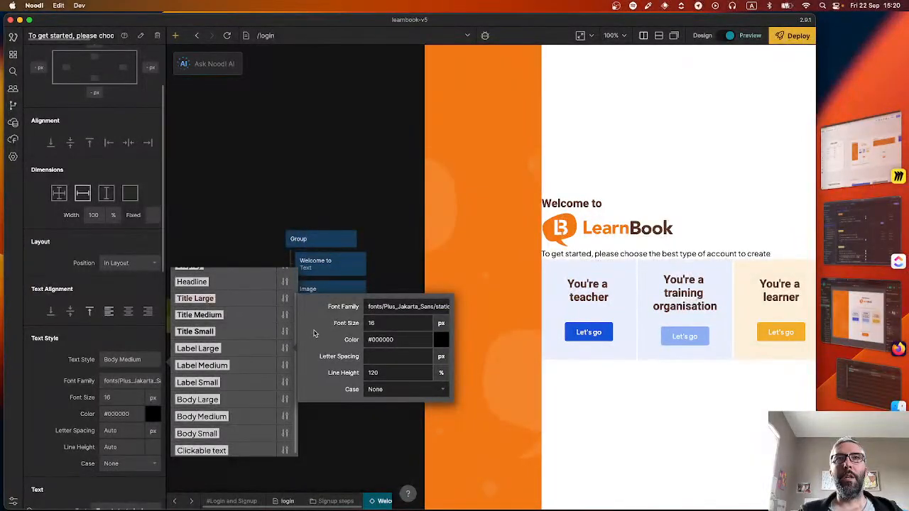
Set the font family of the Title Small text style to the static PlusJakartaSans-Bold
left_click(285, 331)
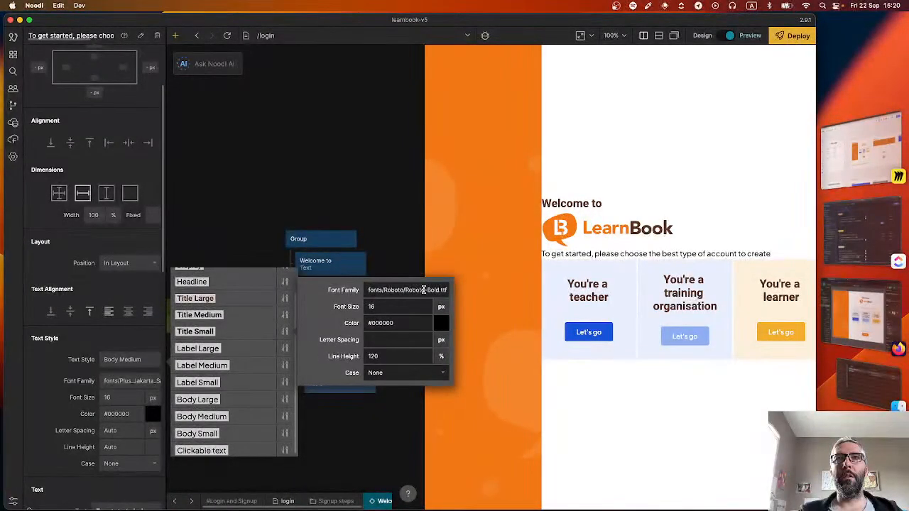
left_click(424, 289)
scroll(525, 334, "down", 5)
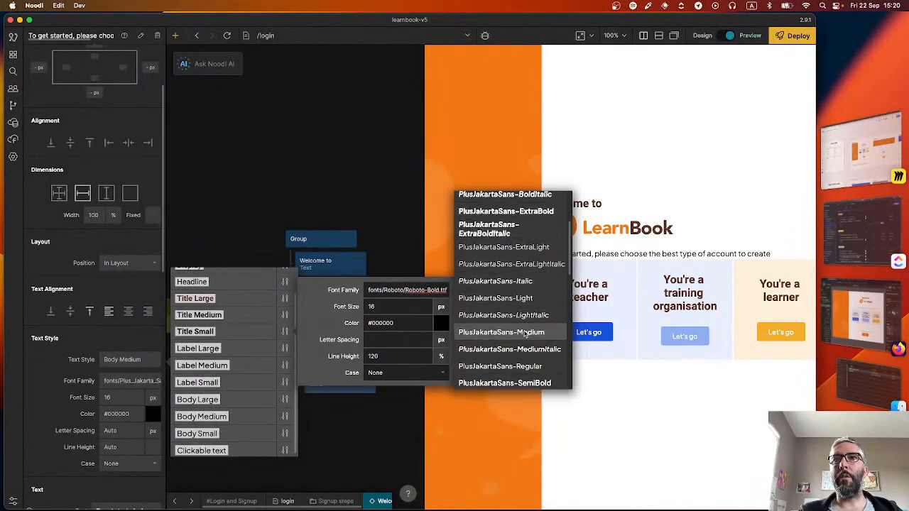
scroll(524, 333, "up", 5)
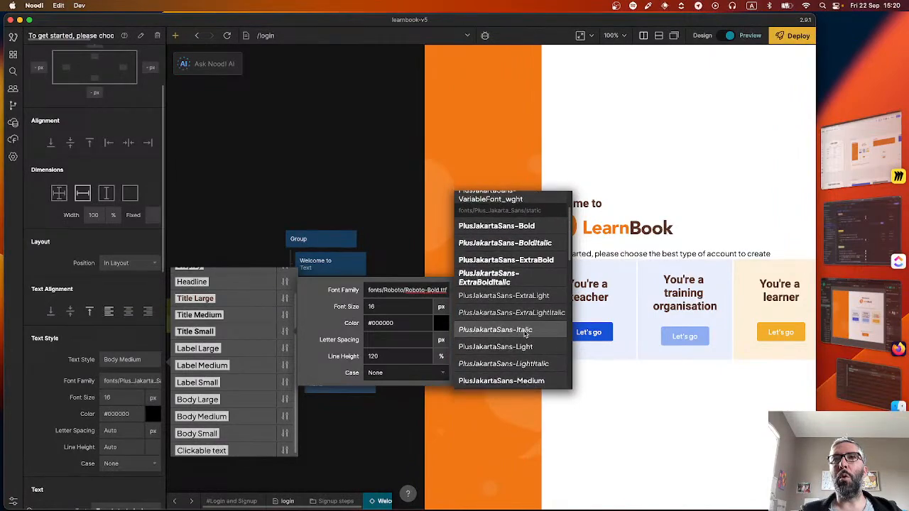
scroll(524, 334, "down", 5)
scroll(526, 332, "up", 5)
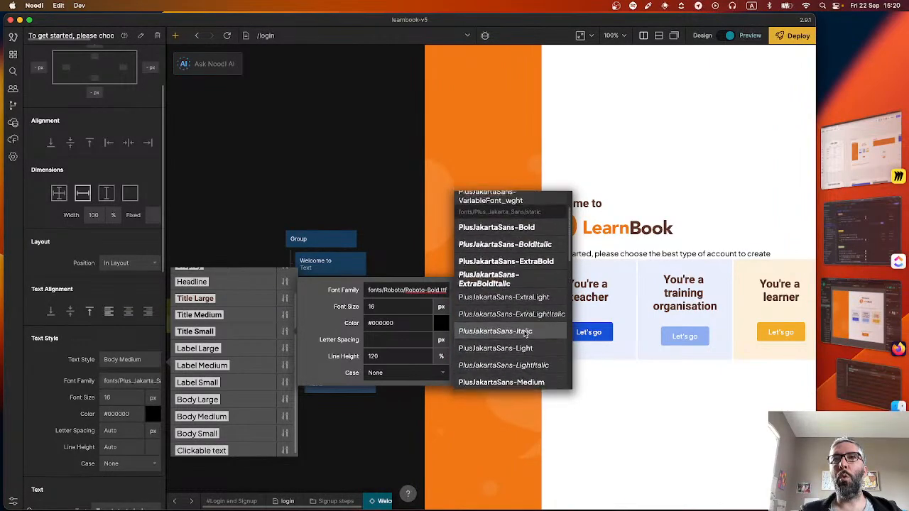
left_click(497, 229)
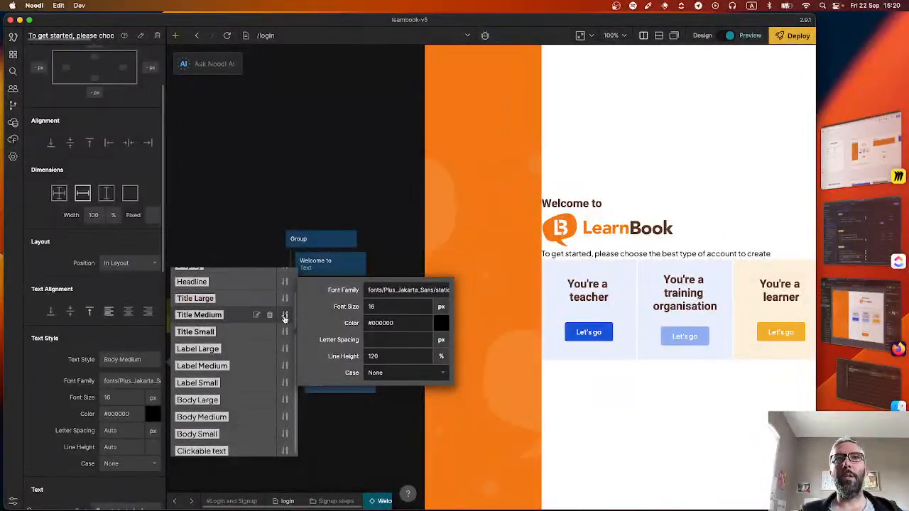
Set the font family of the Title Medium text style to the static PlusJakartaSans-Bold
left_click(285, 317)
left_click(409, 273)
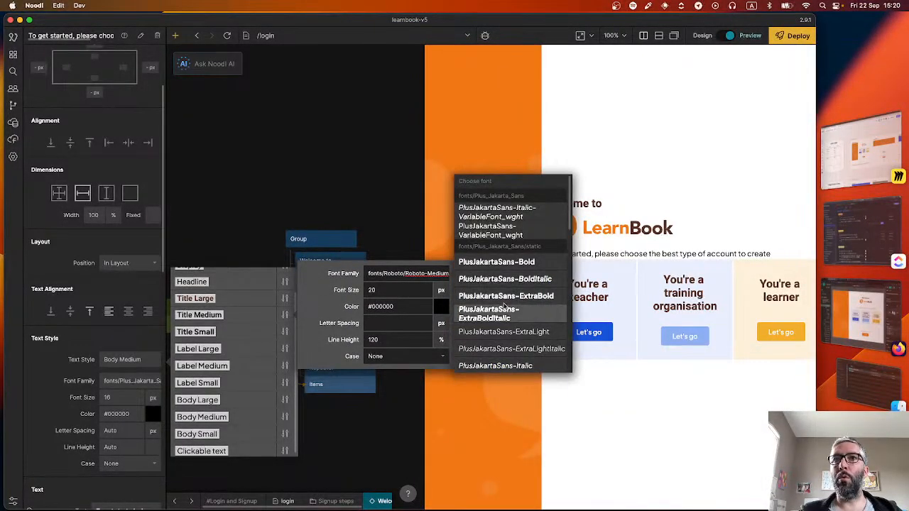
left_click(497, 262)
Set the font family of the Title Large text style to the static PlusJakartaSans-Bold
left_click(285, 299)
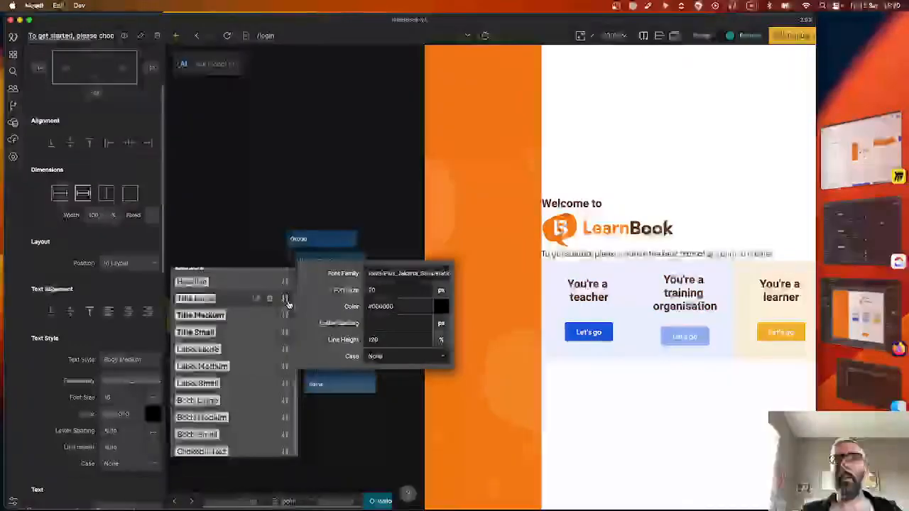
left_click(408, 263)
left_click(518, 245)
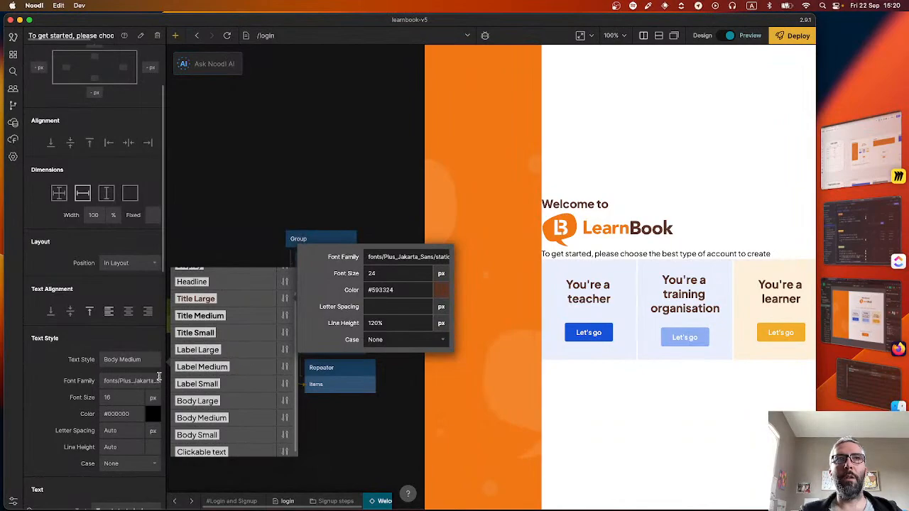
Set the font family of the Headline text style to the static PlusJakartaSans-Regular
scroll(244, 318, "up", 2)
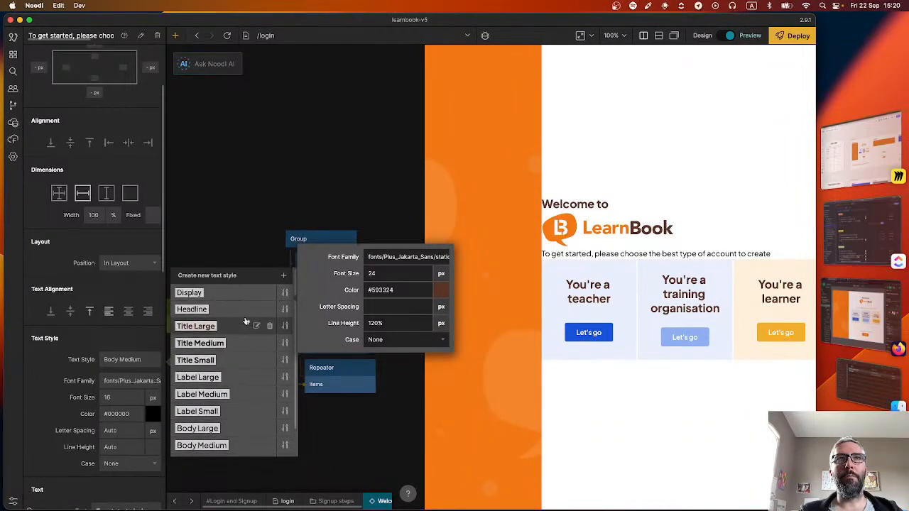
left_click(287, 310)
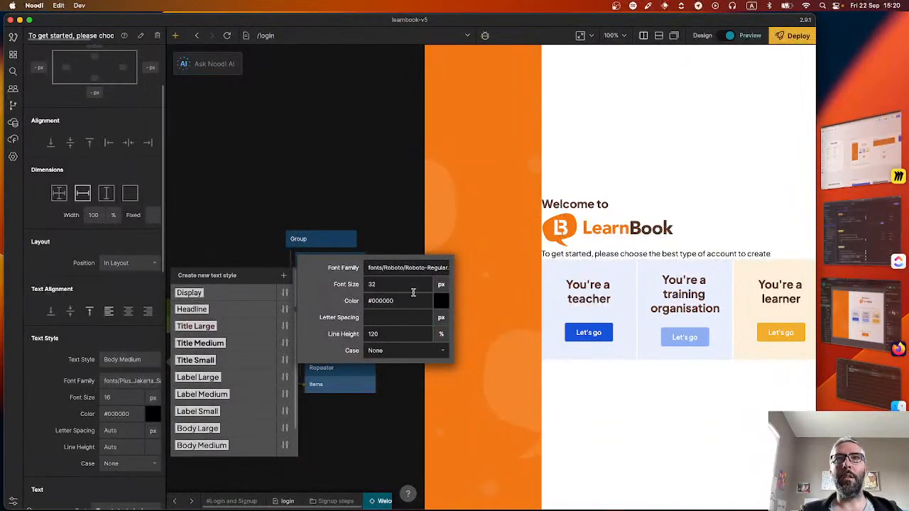
left_click(418, 269)
scroll(522, 320, "down", 5)
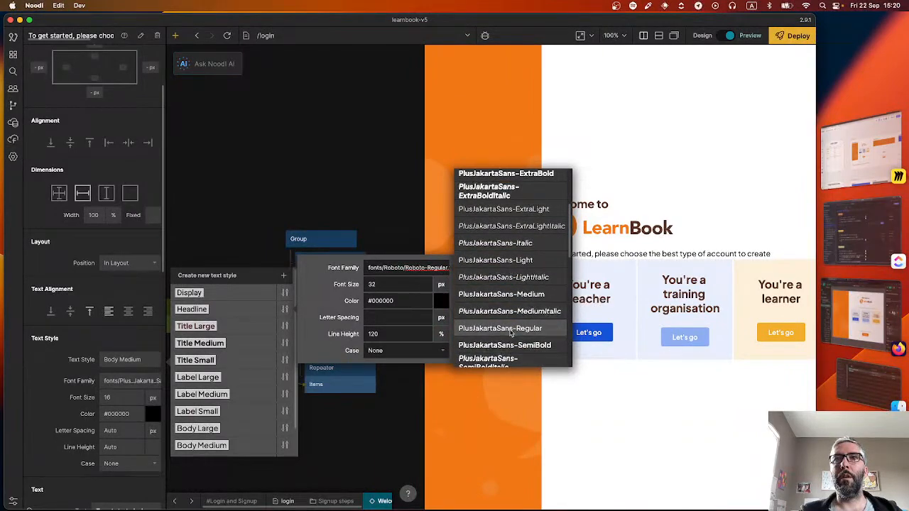
left_click(522, 324)
Set the font family of the Display text style to the static PlusJakartaSans-Regular and close the text style list
left_click(284, 293)
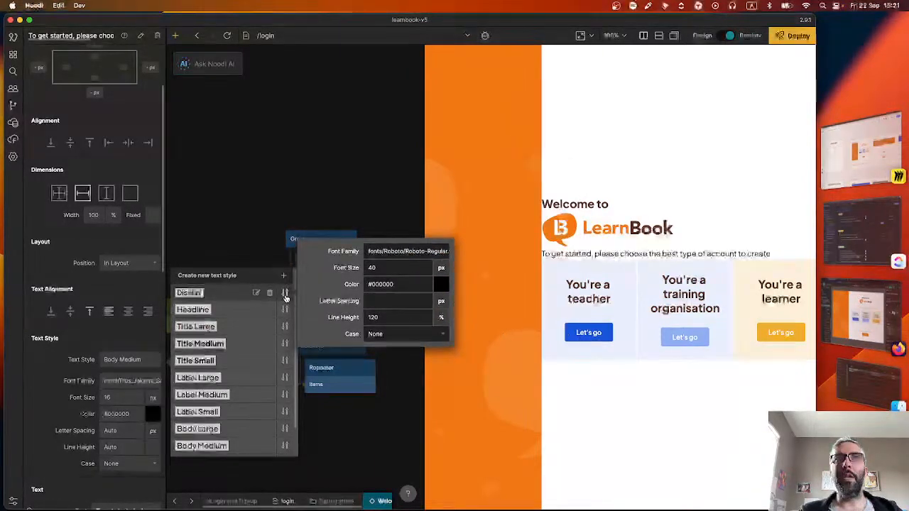
left_click(419, 252)
scroll(526, 312, "down", 3)
scroll(540, 334, "down", 3)
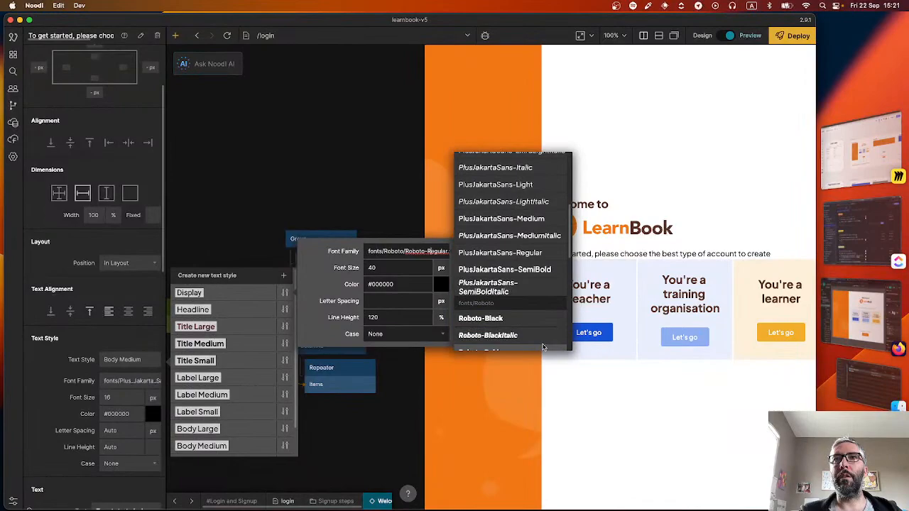
left_click(508, 252)
left_click(240, 229)
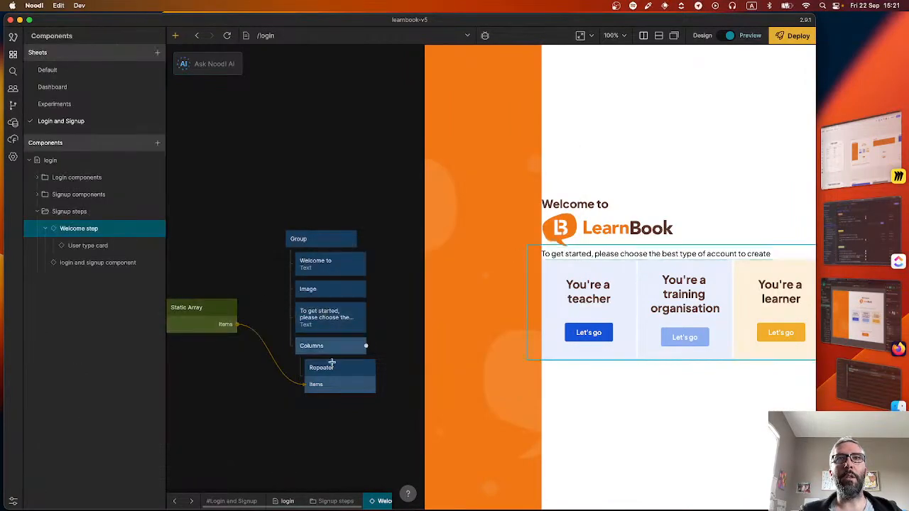
Apply the Body Small text style to the "To get started, please choose the..." text node
left_click(328, 310)
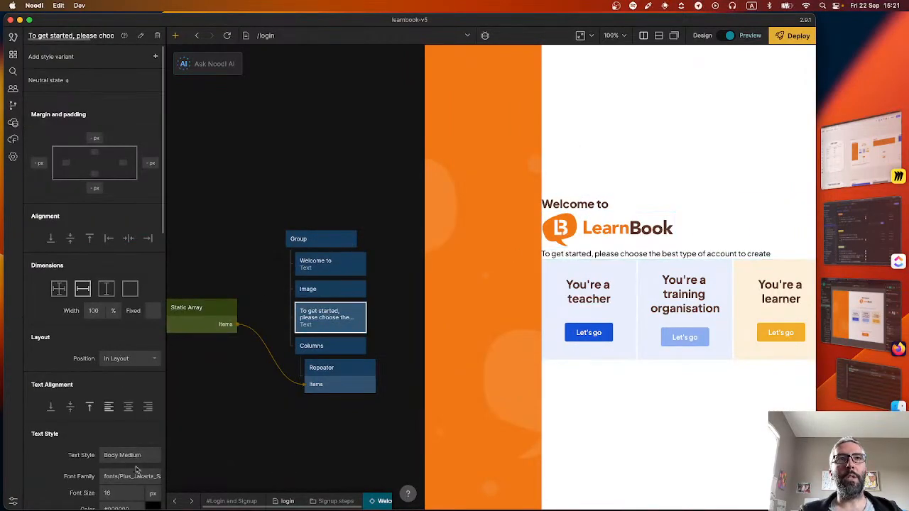
left_click(133, 455)
scroll(220, 427, "down", 2)
left_click(218, 484)
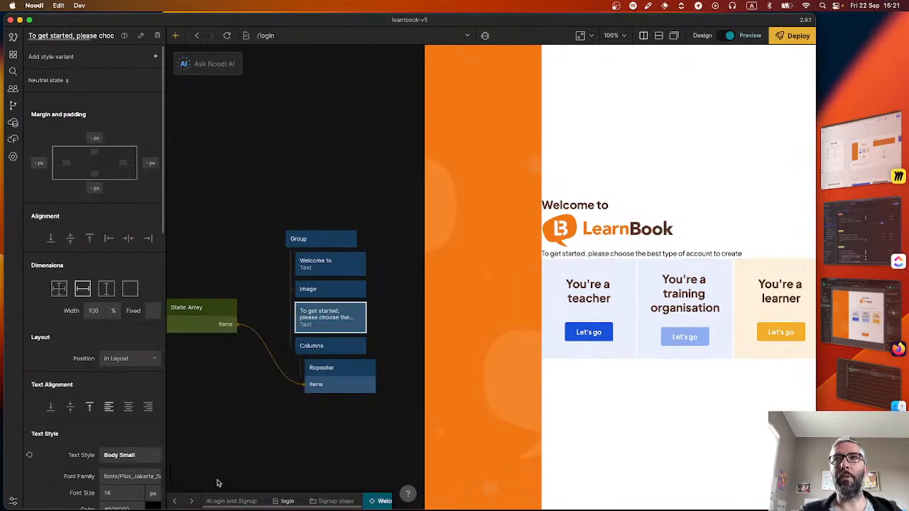
Switch to the Figma design and inspect the logo's spacing to the introductory text and the typography of the "Bienvenue sur" heading
left_click(833, 313)
left_click(834, 318)
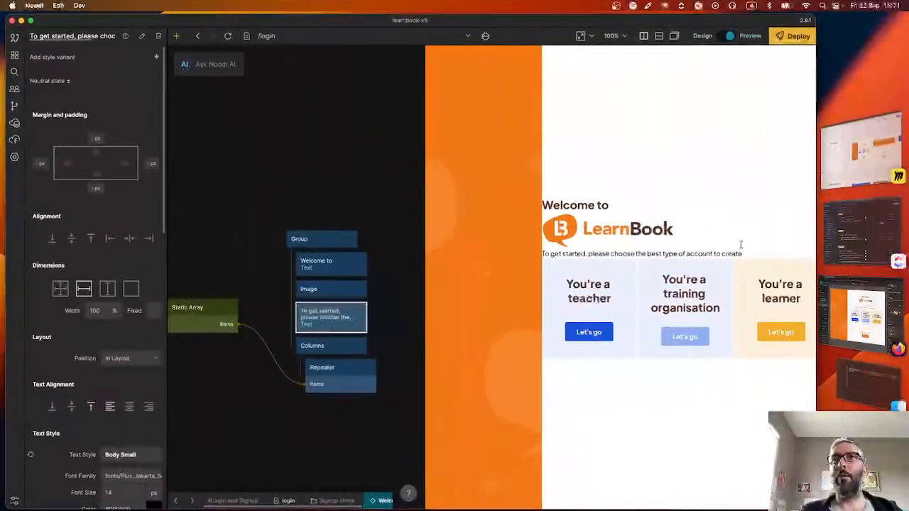
left_click(847, 306)
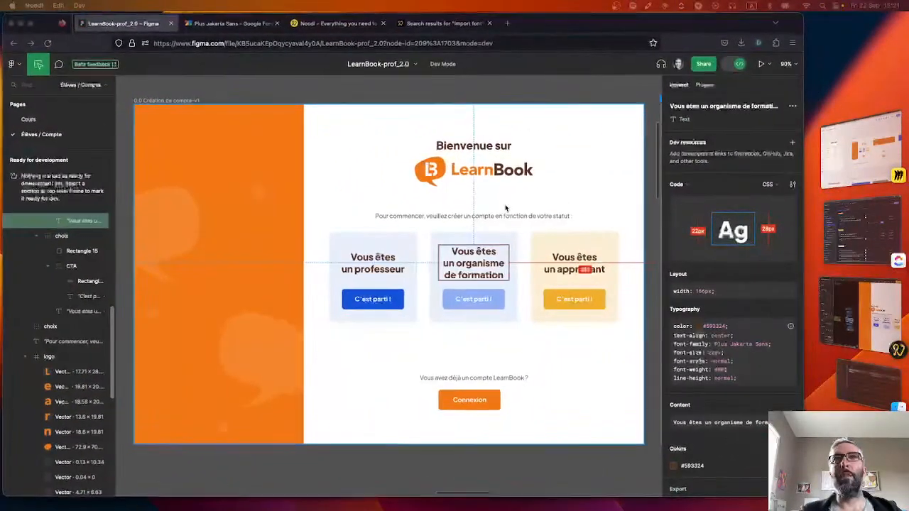
left_click(458, 178)
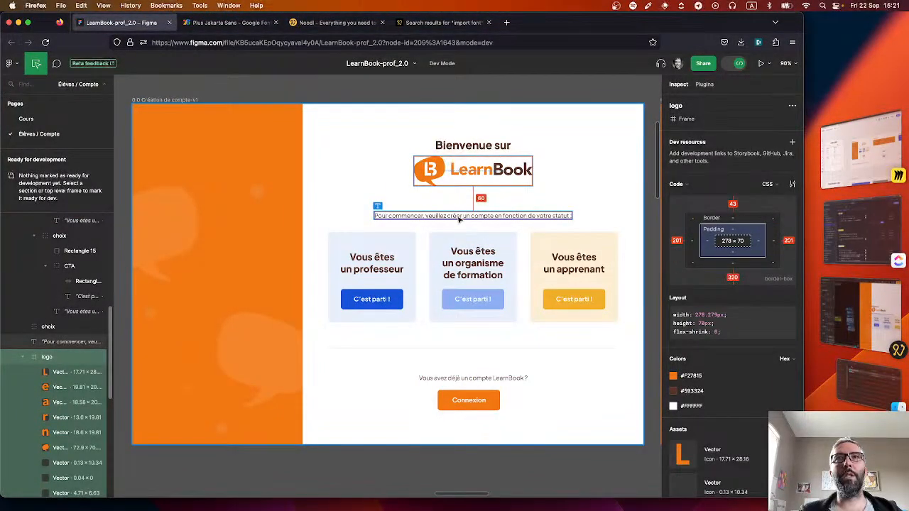
left_click(459, 216)
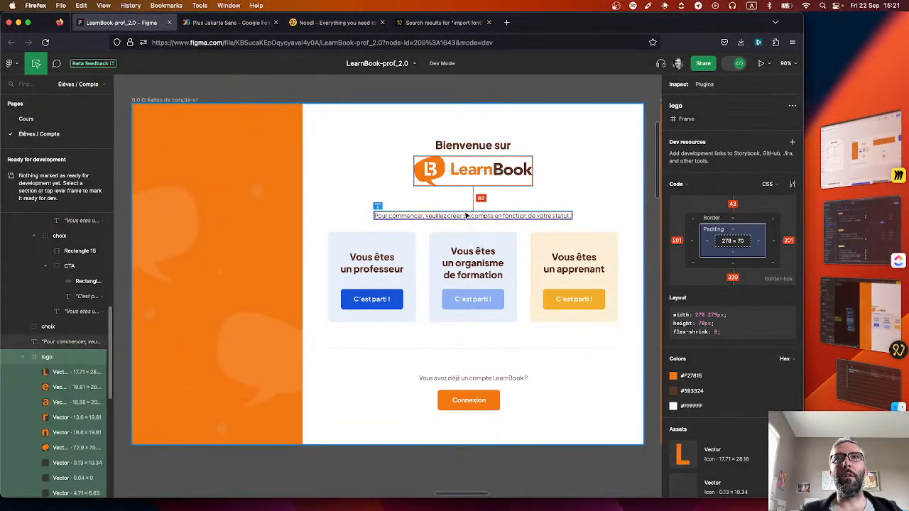
left_click(482, 150)
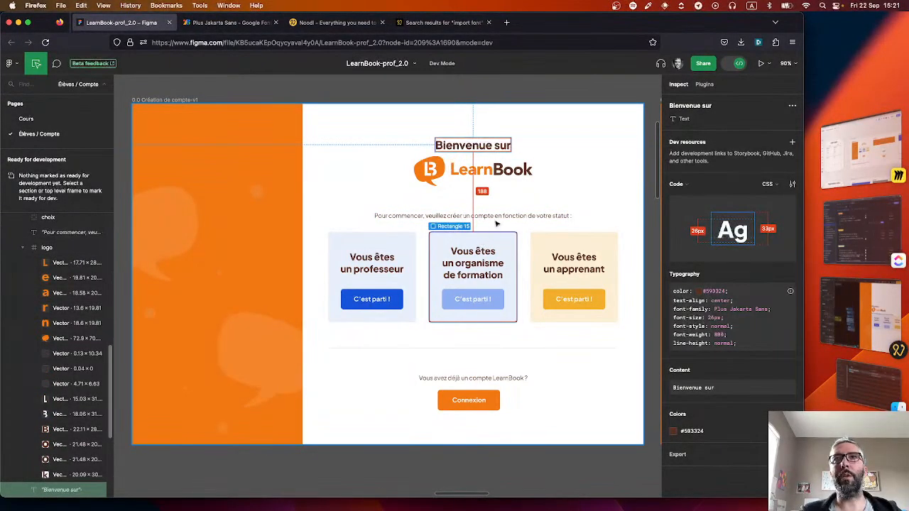
Inspect the sizes and spacing of the middle card, the divider line, the logo and the "Bienvenue sur" heading in the design
left_click(475, 320)
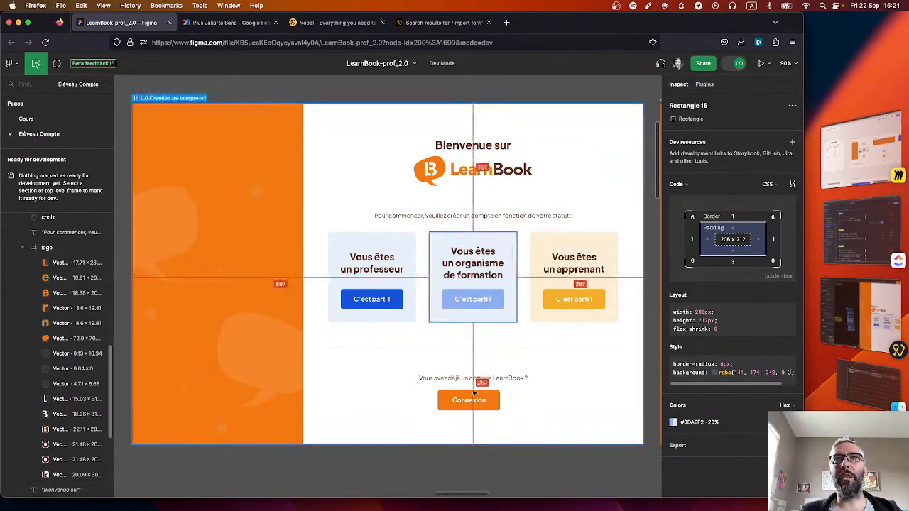
left_click(448, 348)
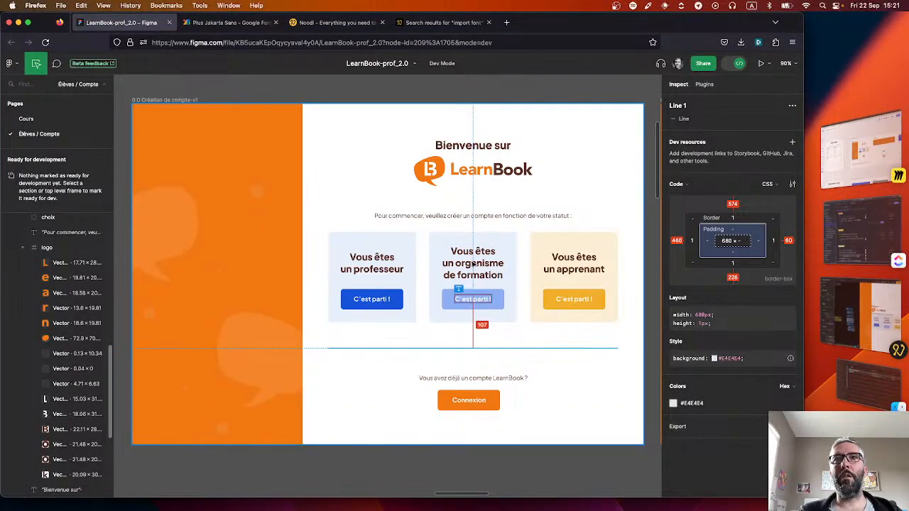
left_click(469, 360)
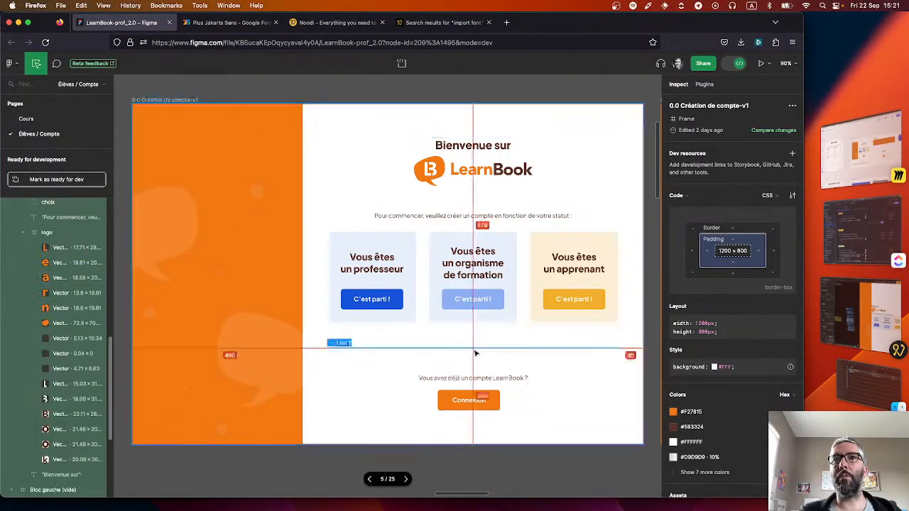
left_click(476, 352)
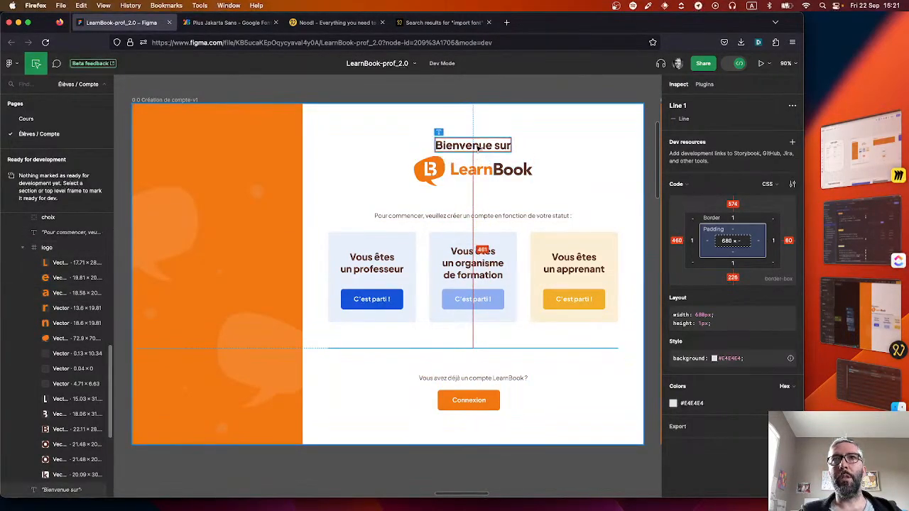
left_click(471, 179)
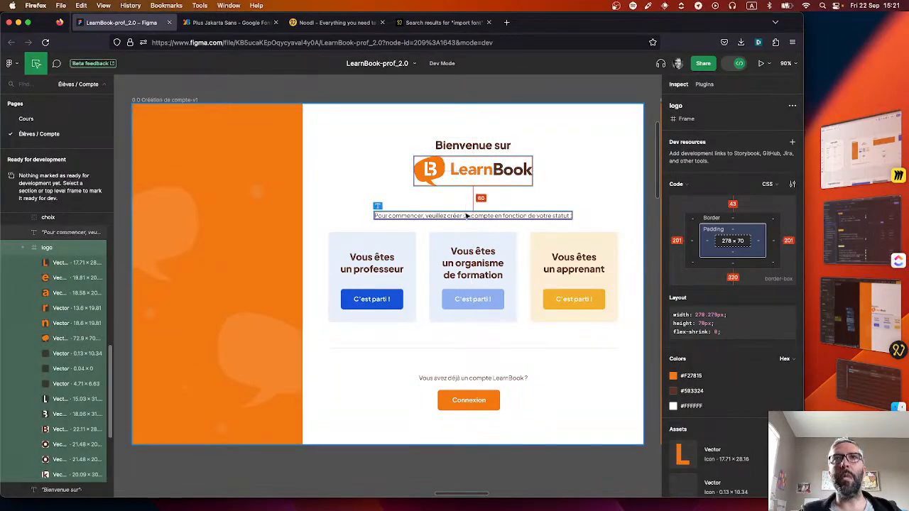
left_click(472, 142)
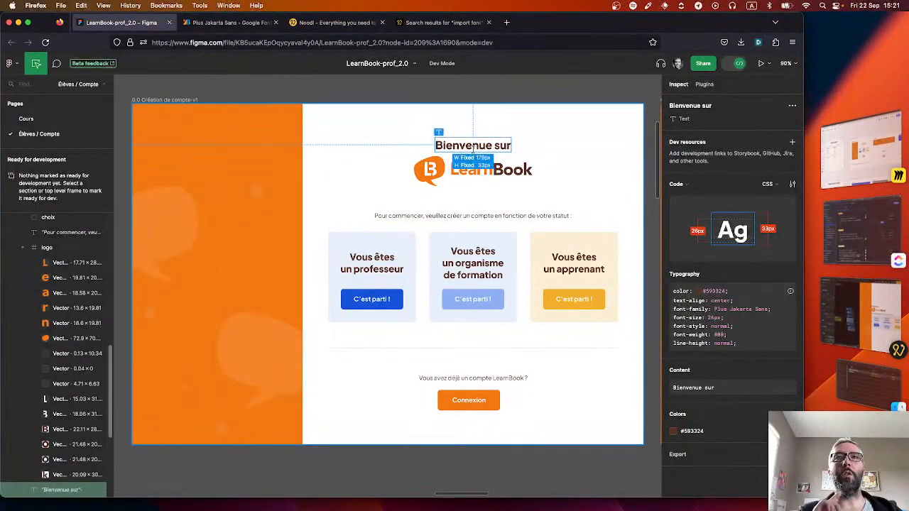
Switch to Noodl and align the welcome step's root Group content to the horizontal centre
key("super+Tab")
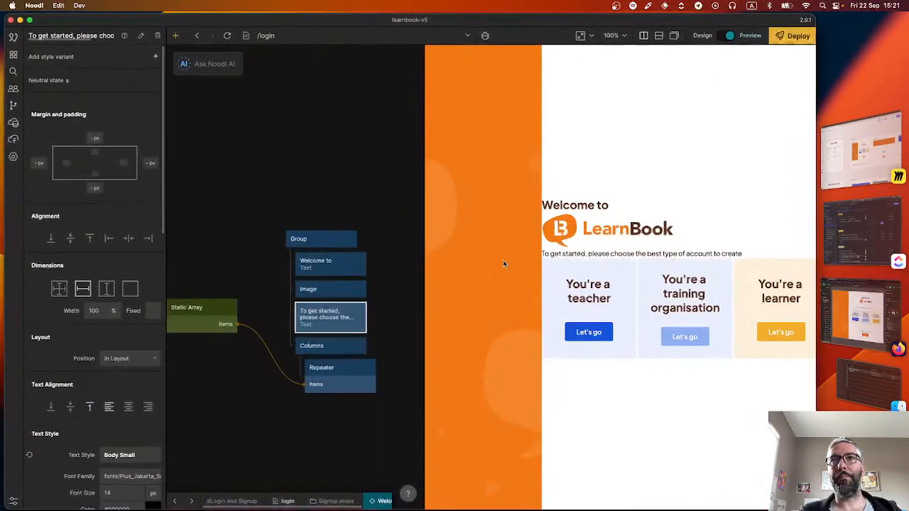
left_click(318, 239)
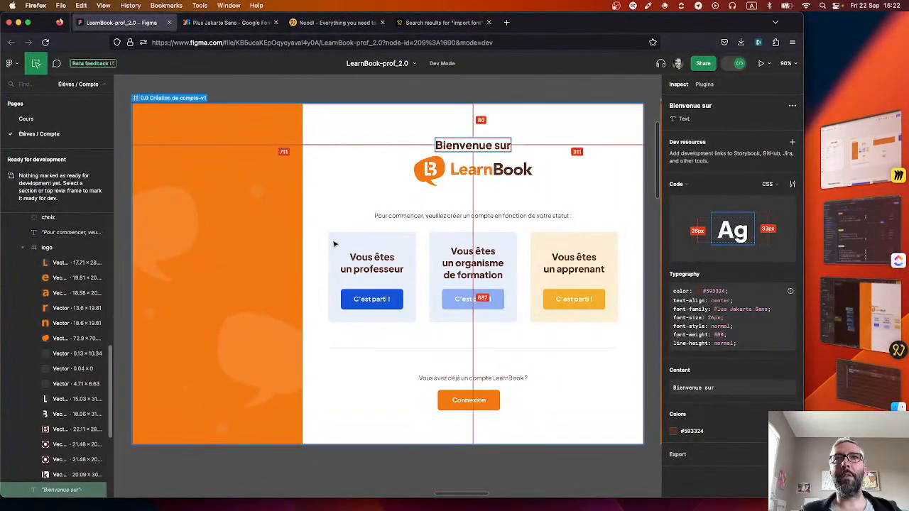
left_click(349, 337)
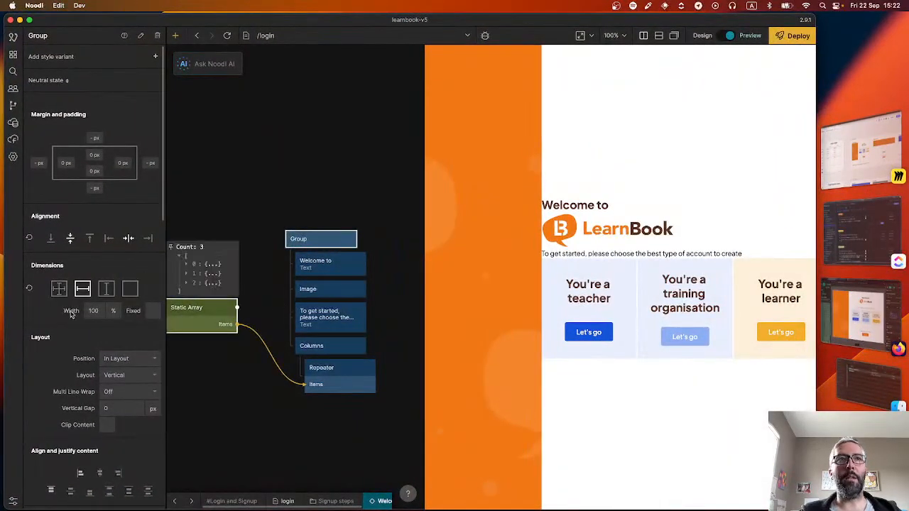
scroll(71, 314, "down", 5)
scroll(70, 315, "up", 5)
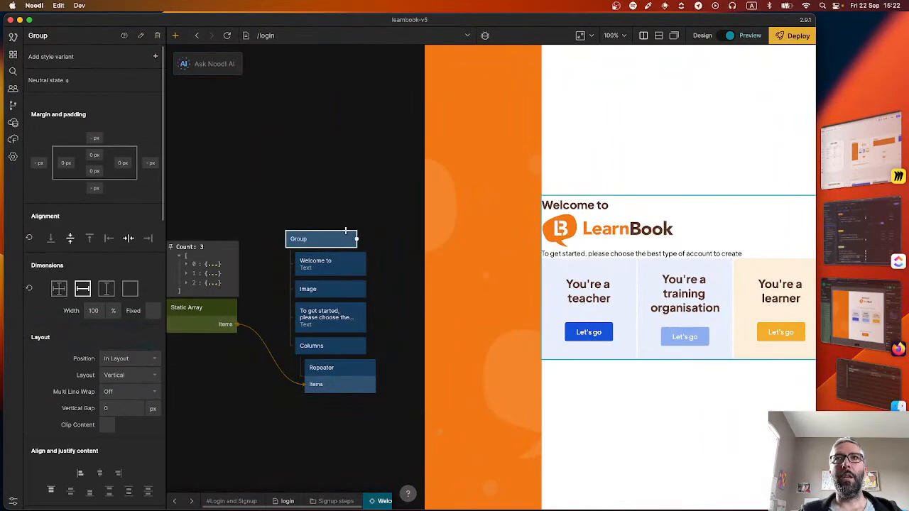
scroll(88, 311, "down", 4)
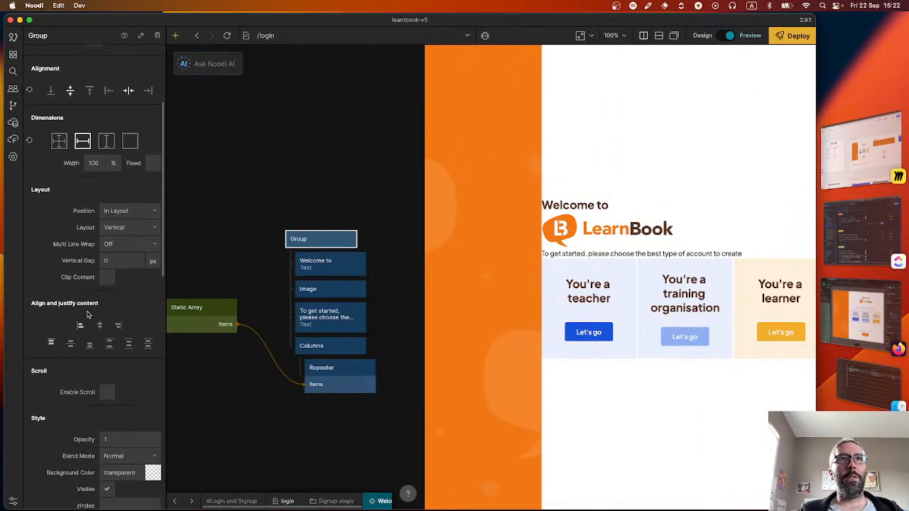
left_click(100, 324)
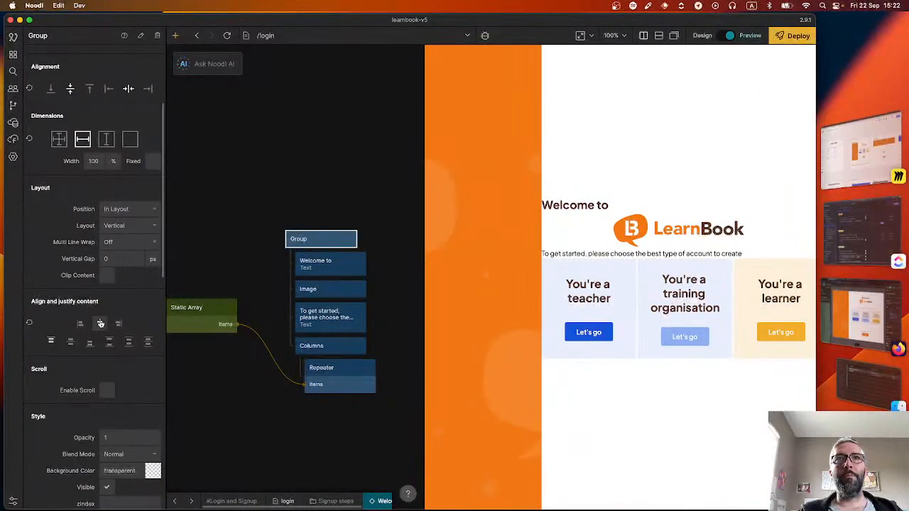
Size the "Welcome to" and "To get started, please choose the..." text nodes to their content in both dimensions
left_click(359, 263)
left_click(133, 289)
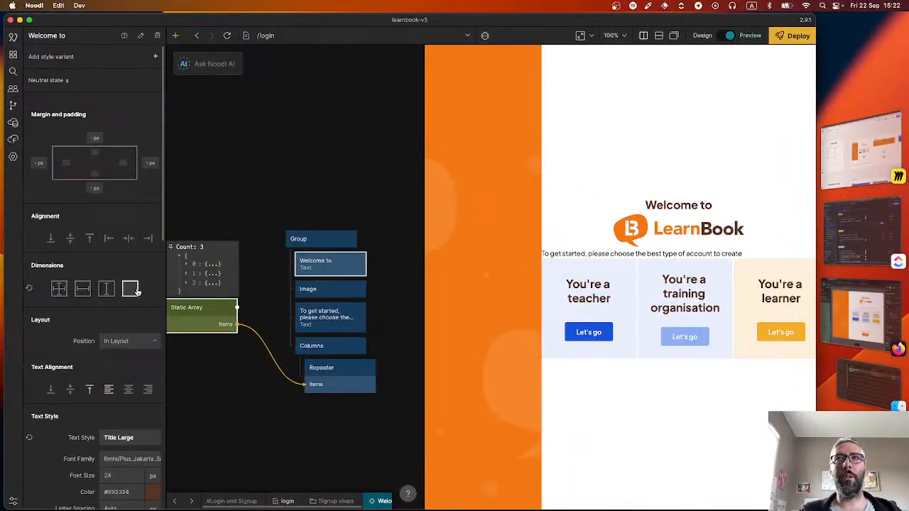
left_click(330, 316)
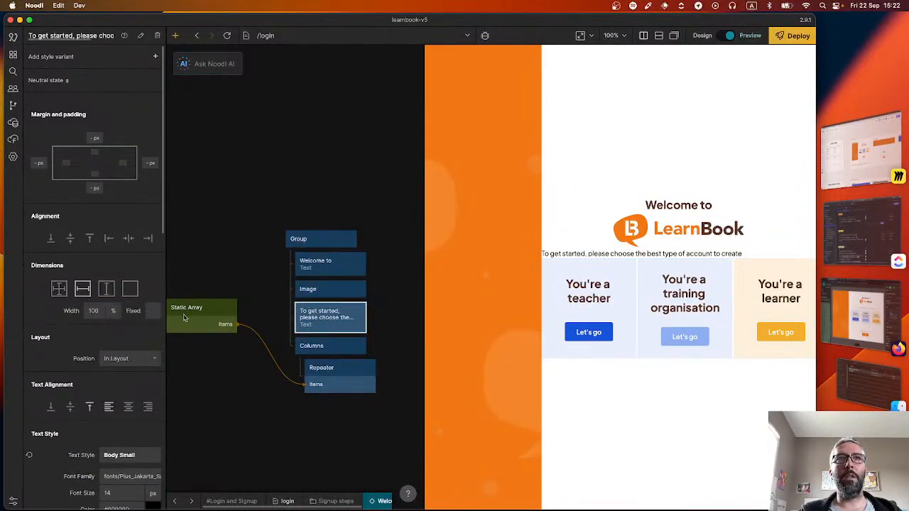
left_click(131, 291)
mouse_move(284, 315)
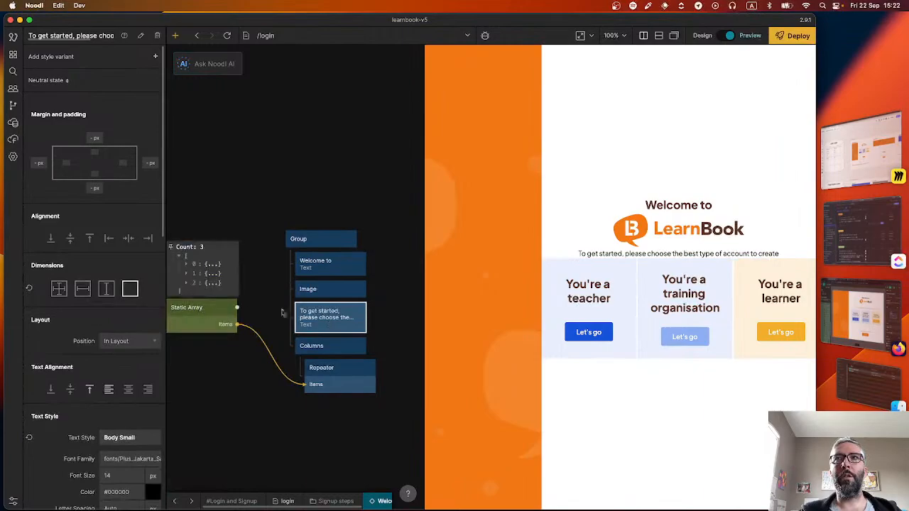
After a glance at the Figma design, add a Group below the Columns in the root Group and name it "Already have an account"
key("super+Tab")
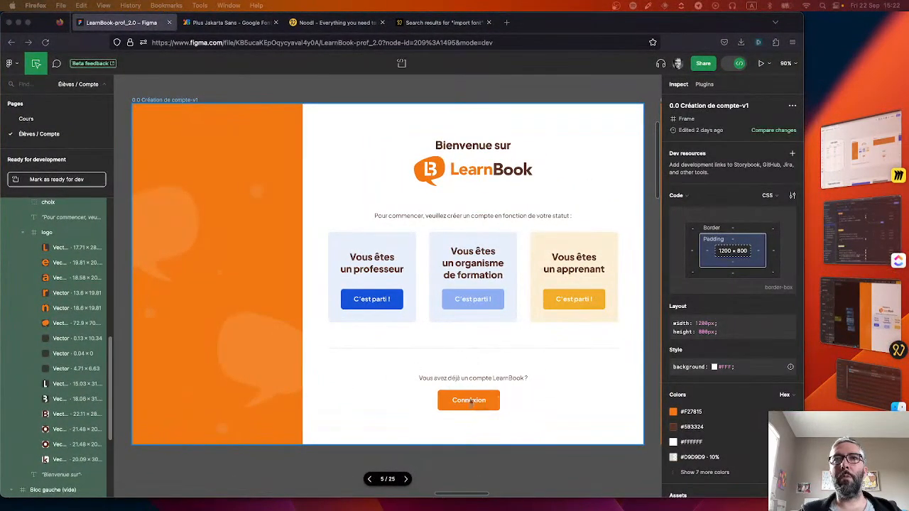
key("super+Tab")
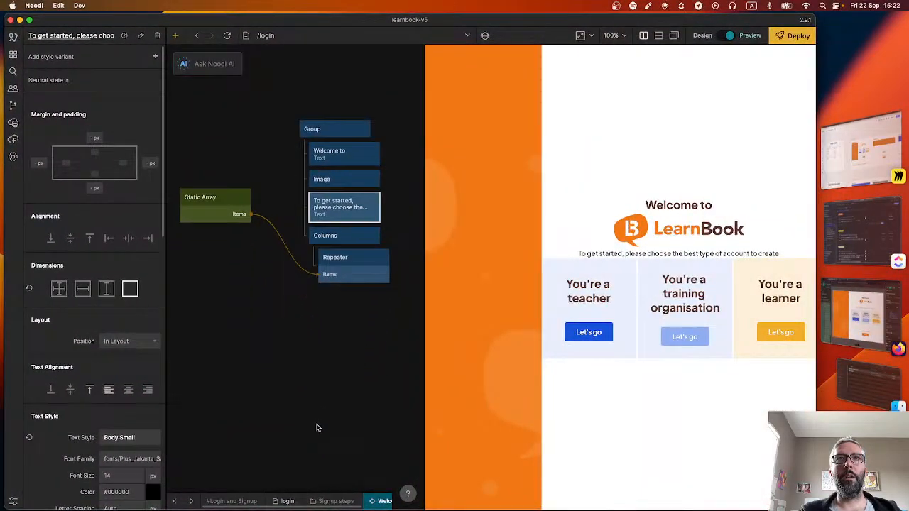
right_click(345, 333)
type("gr")
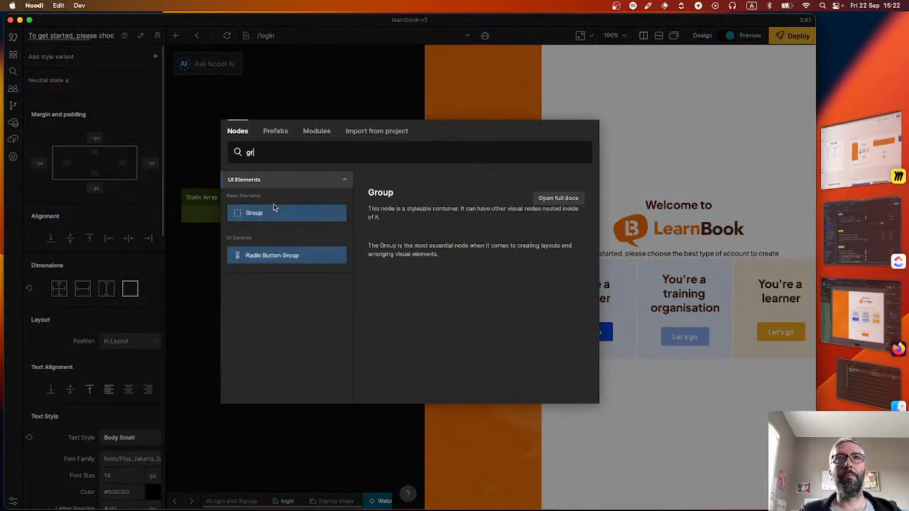
left_click(272, 205)
left_click_drag(374, 344, 341, 292)
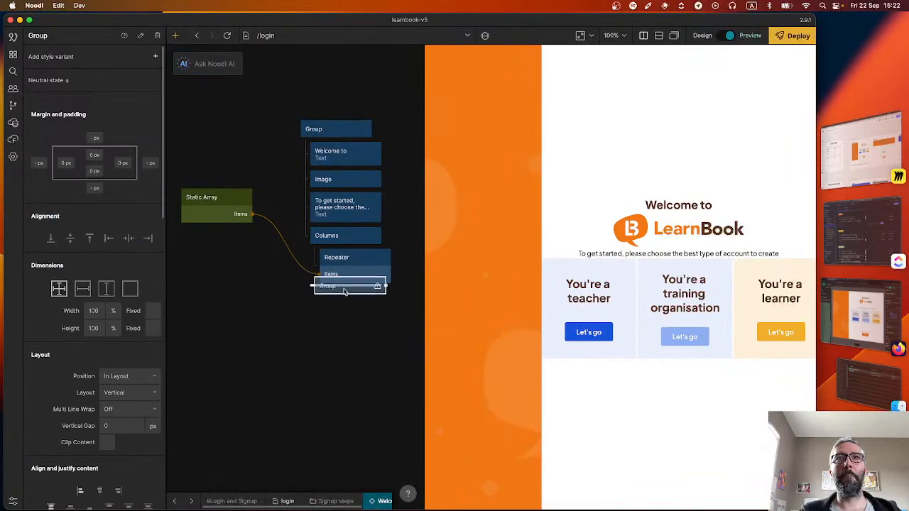
double_click(50, 35)
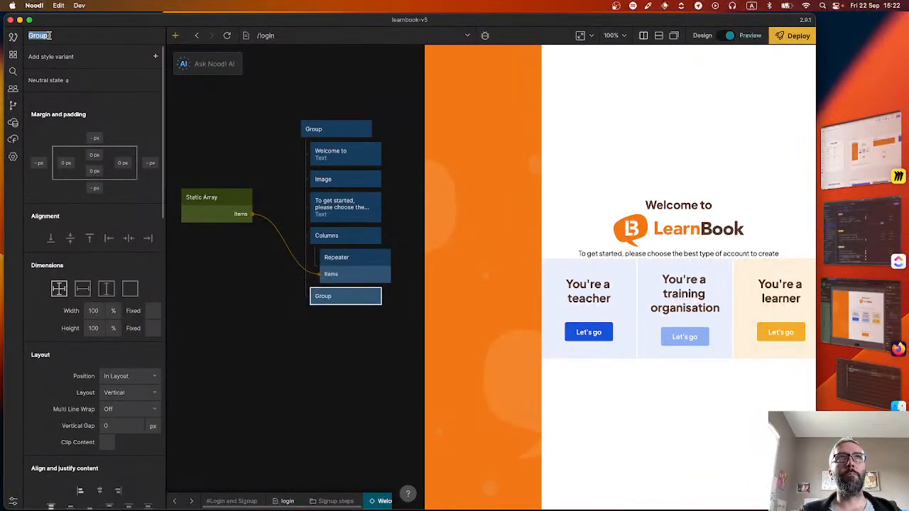
type("Already have an account")
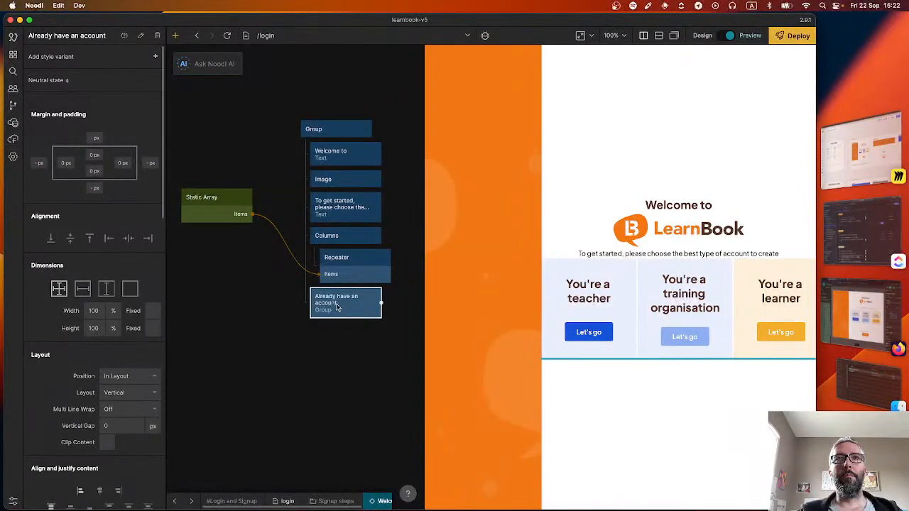
Add a Button node inside the "Already have an account" group and show its properties
right_click(346, 337)
type("butt")
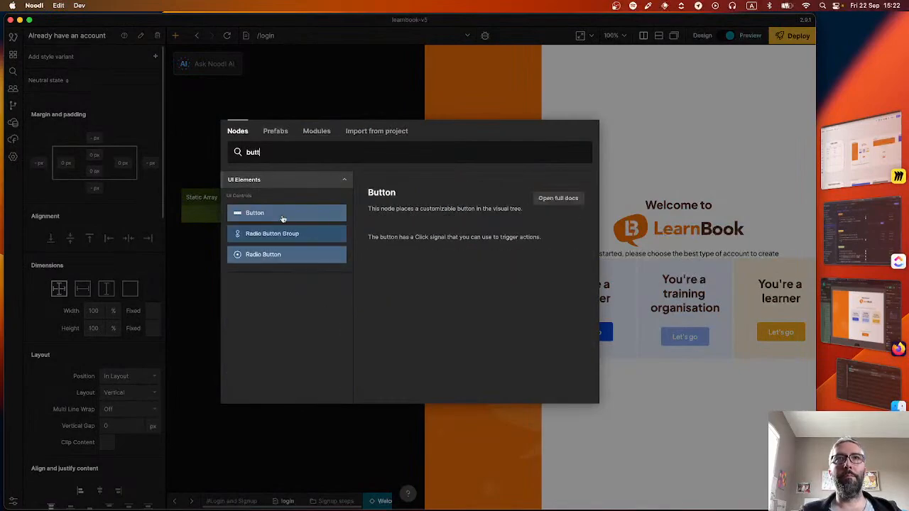
left_click(282, 216)
left_click_drag(367, 348, 355, 331)
left_click(397, 377)
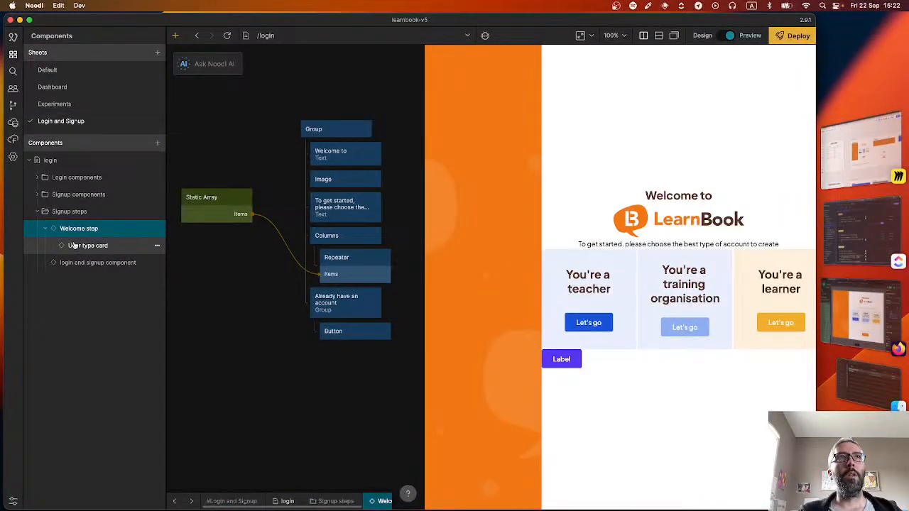
left_click(349, 331)
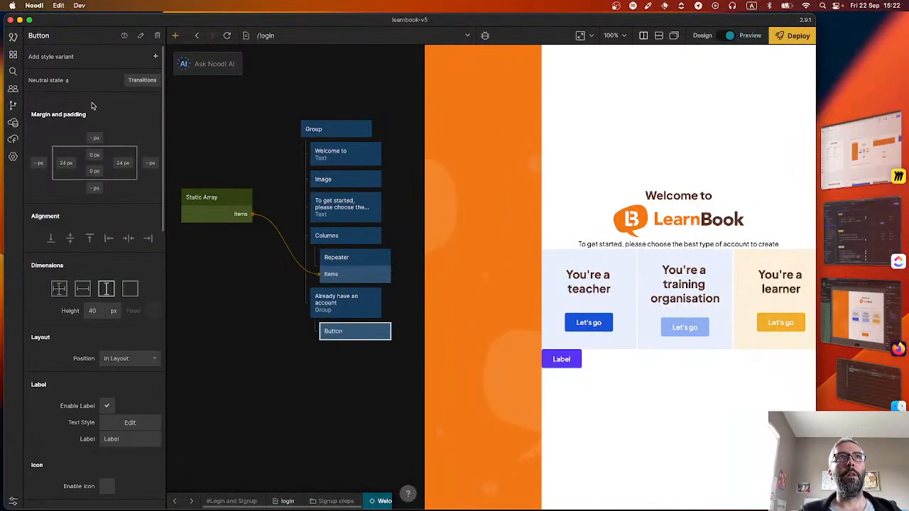
Start a style variant for the Button, then switch to Figma and inspect the "Connexion" button's dimensions, colour and layer
left_click(155, 56)
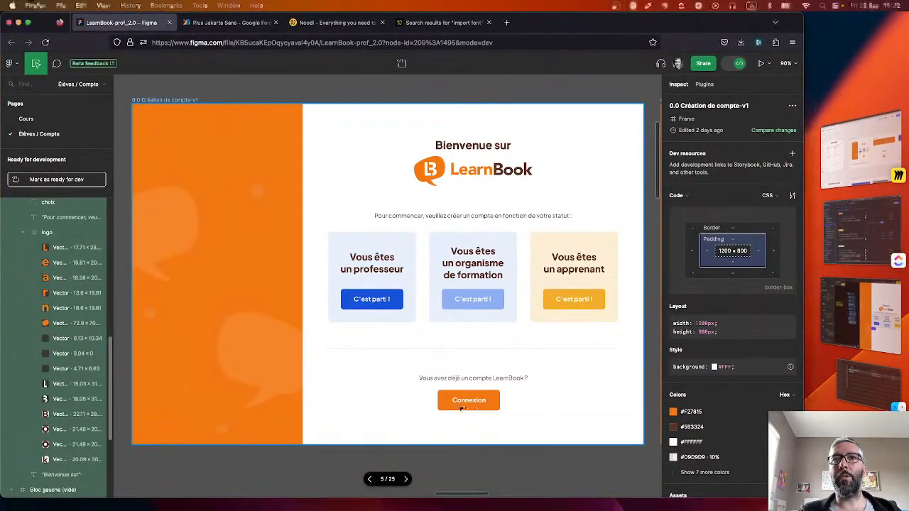
left_click(460, 405)
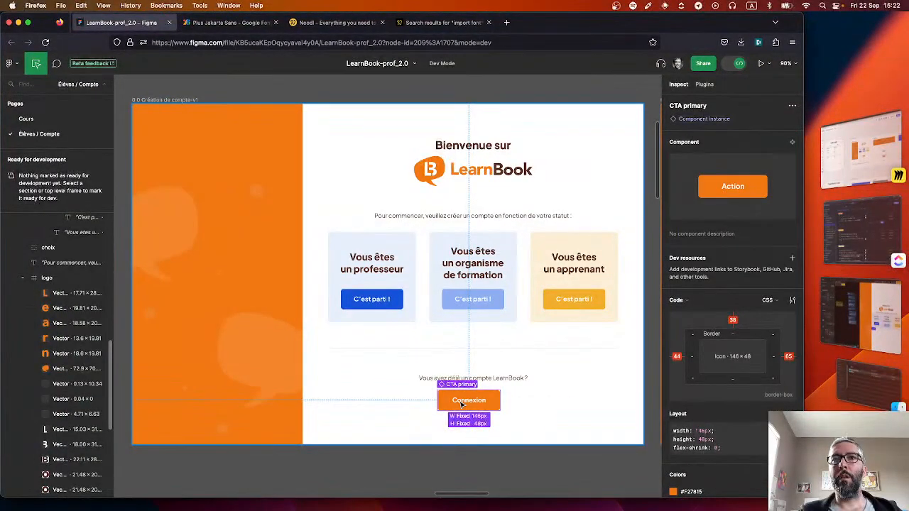
left_click(536, 404)
left_click(480, 403)
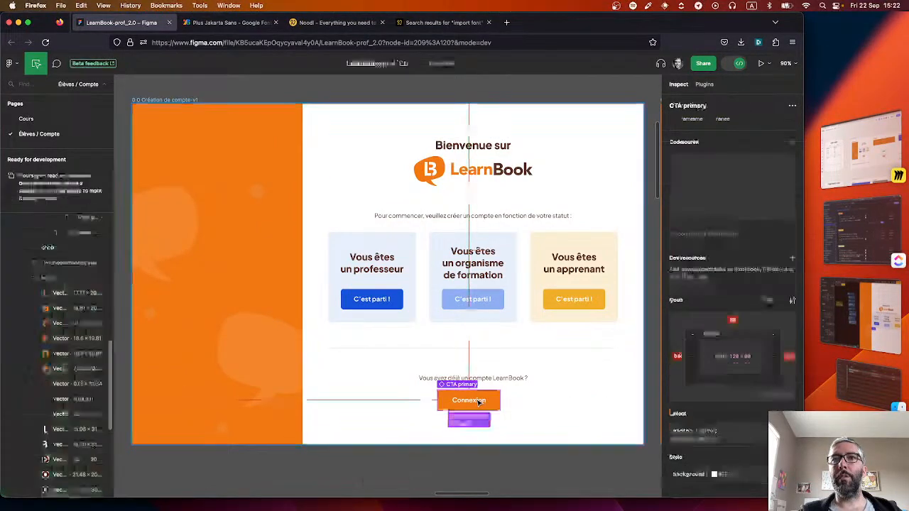
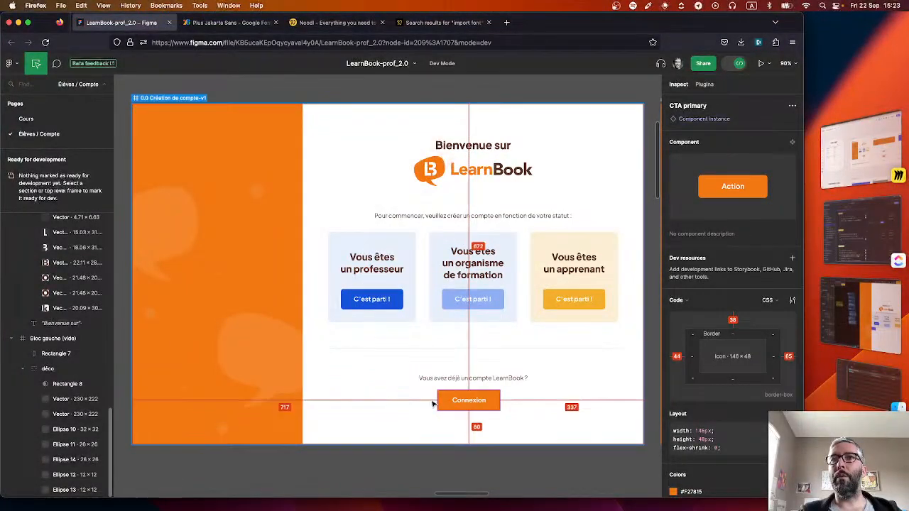
right_click(470, 403)
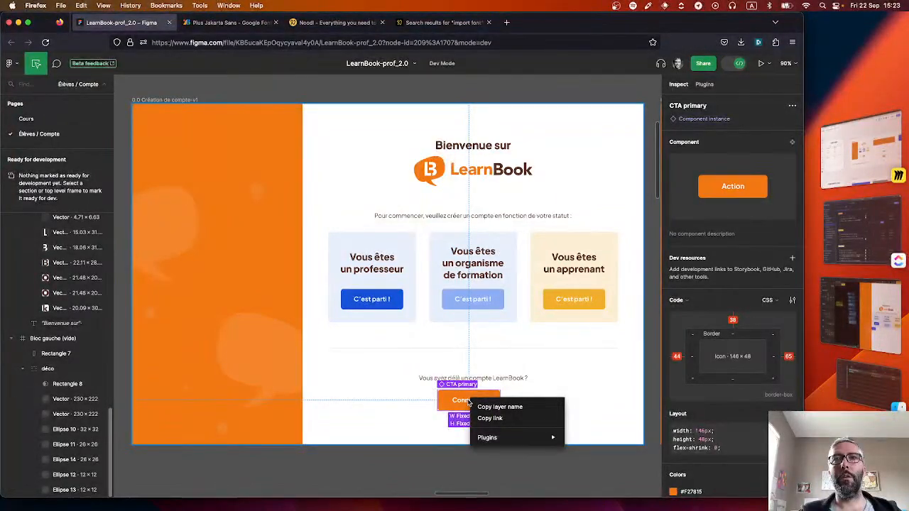
left_click(457, 400)
scroll(55, 349, "up", 10)
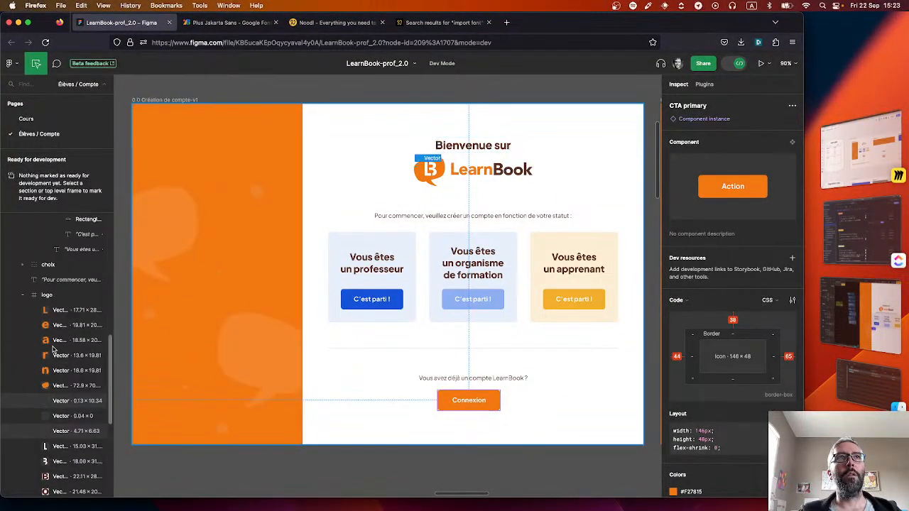
scroll(51, 345, "up", 1)
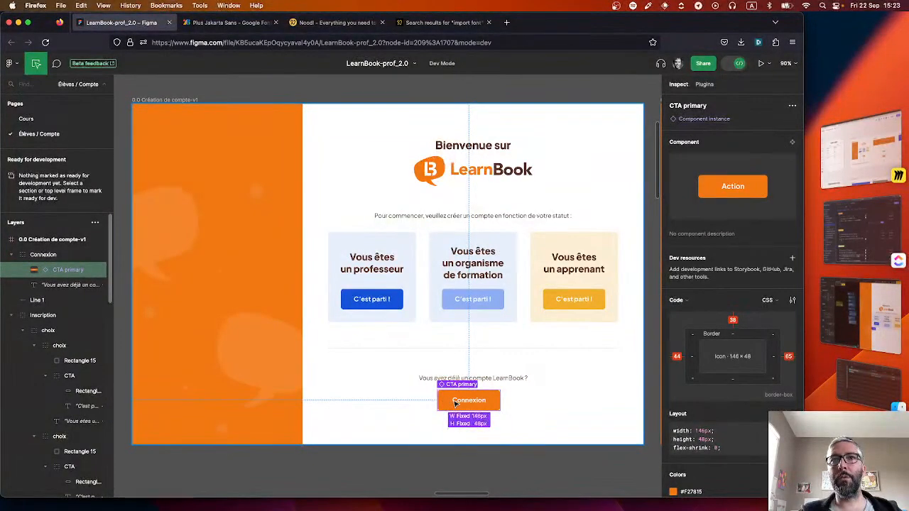
Return to Noodl, dismiss the new variant prompt and set the Button's left and right padding to 30 px
key("super+Tab")
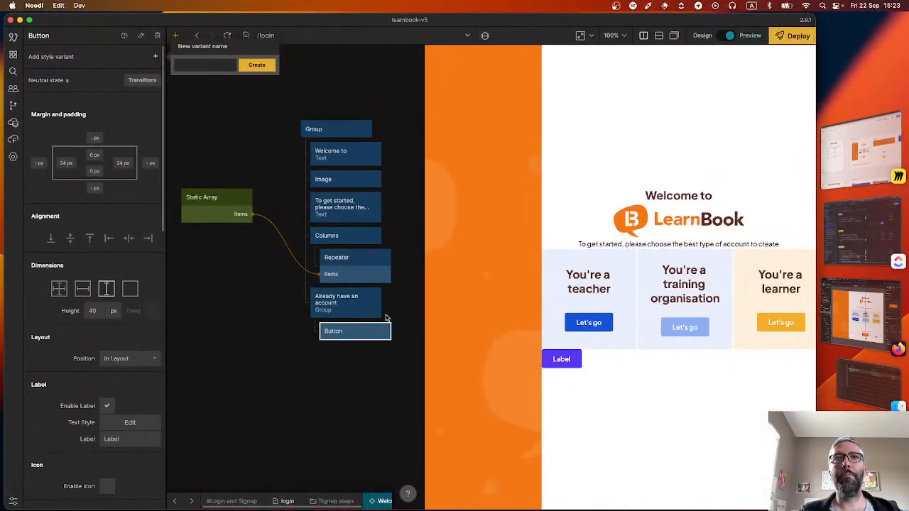
left_click(63, 164)
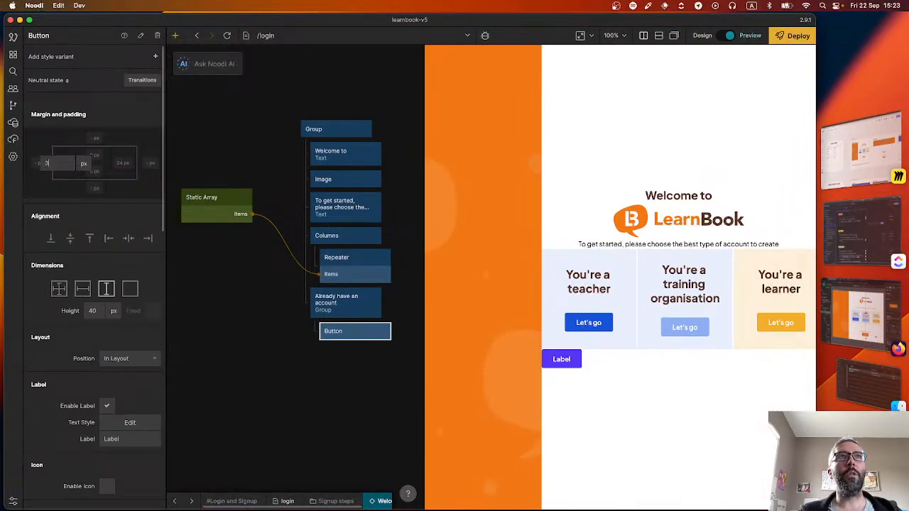
type("30")
left_click(117, 164)
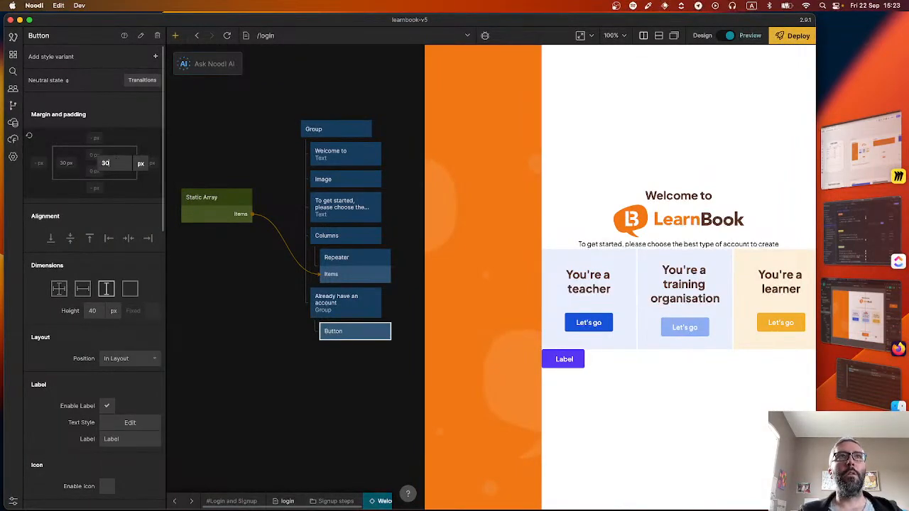
type("30")
key("Return")
scroll(127, 284, "down", 3)
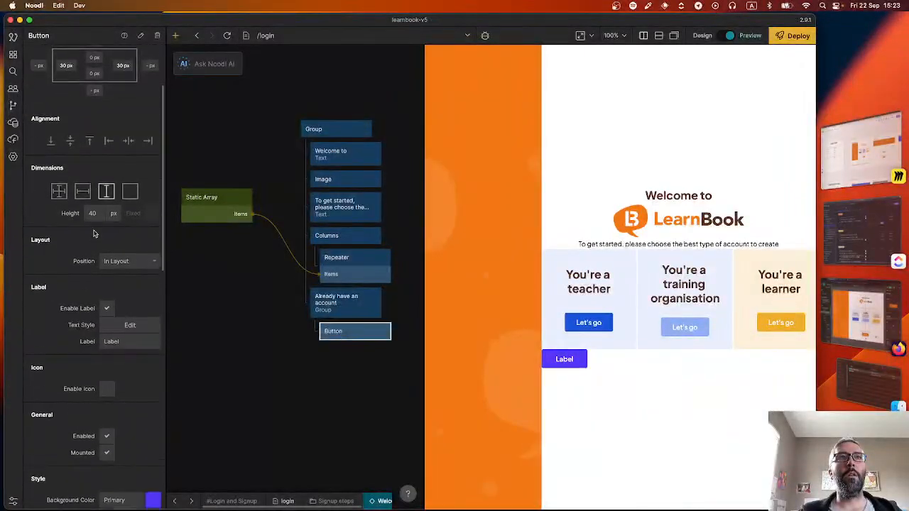
Set the Button's background colour to the LearnBook Orange style
scroll(114, 351, "down", 2)
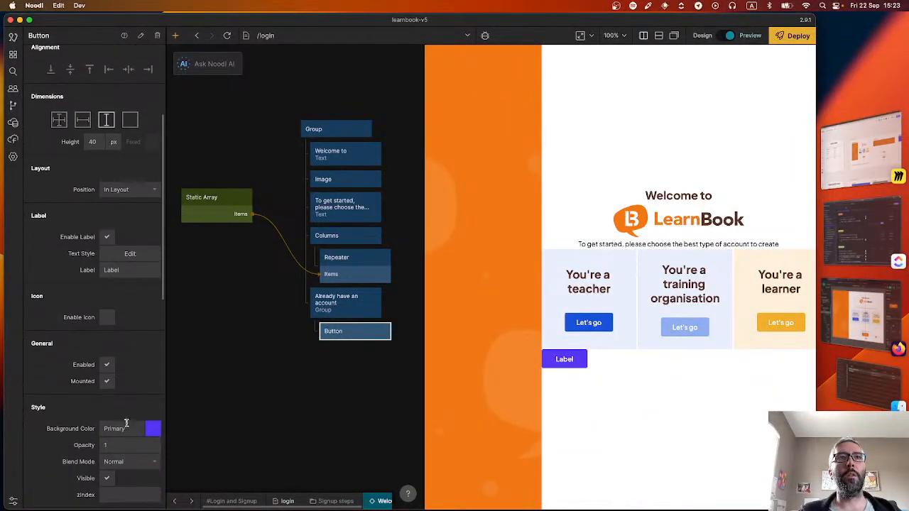
left_click(126, 427)
scroll(217, 405, "down", 5)
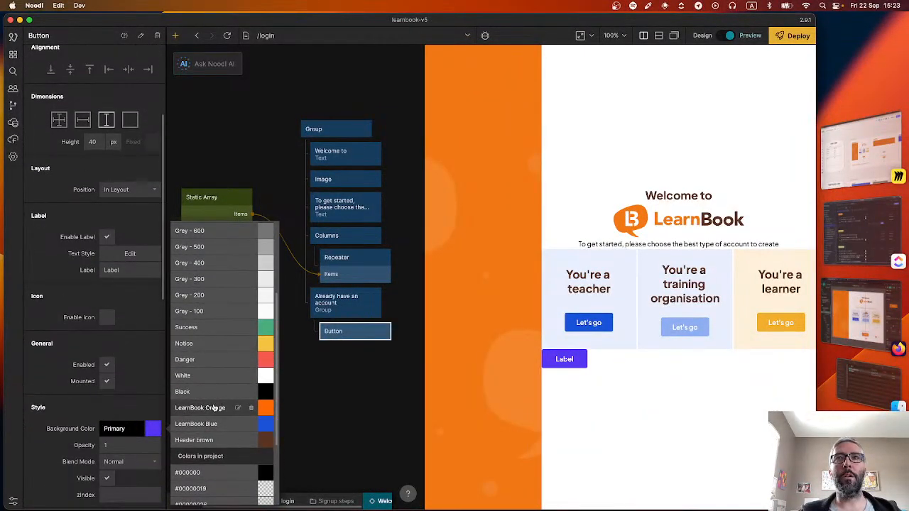
left_click(206, 407)
Copy the Connexion button's orange from Figma and change the LearnBook Orange colour style in Noodl to #F27815
key("super+Tab")
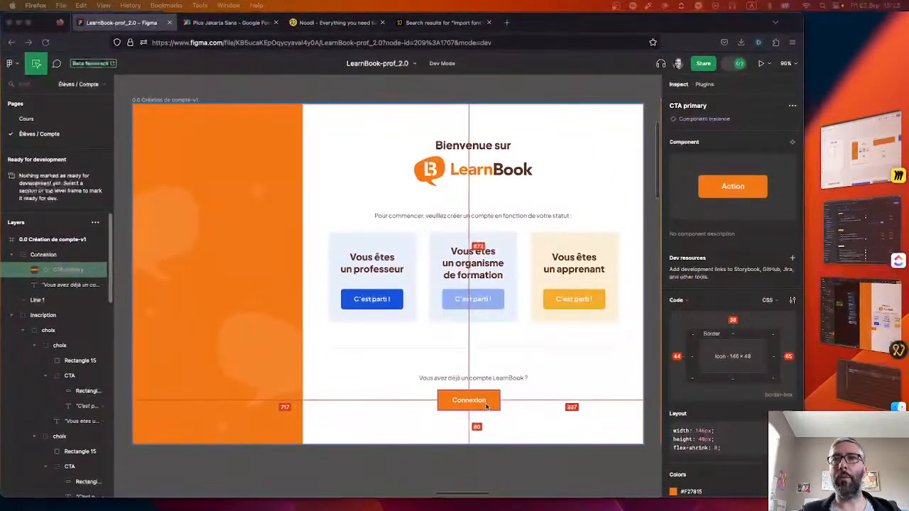
scroll(736, 470, "down", 2)
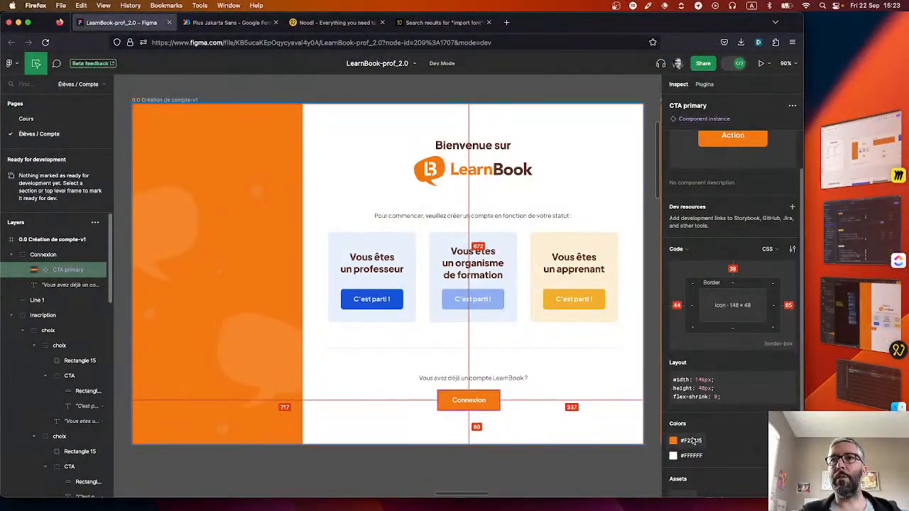
key("super+Tab")
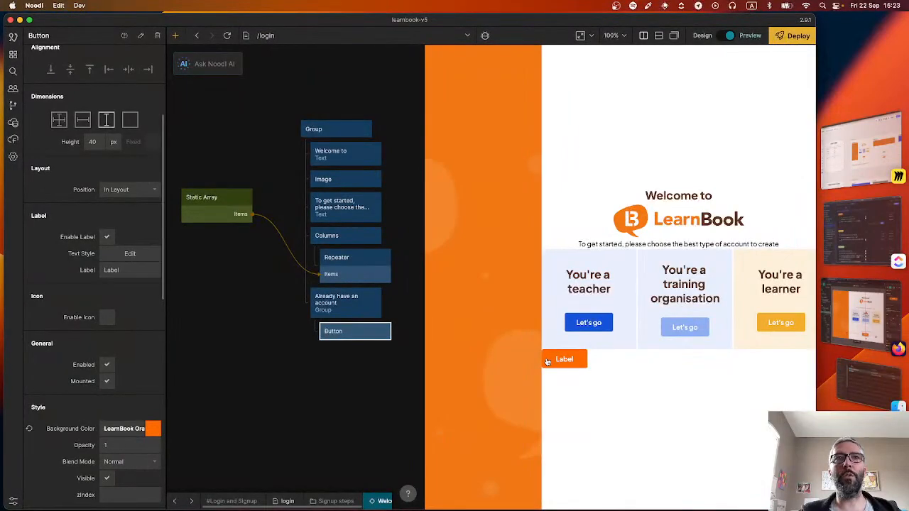
left_click(152, 430)
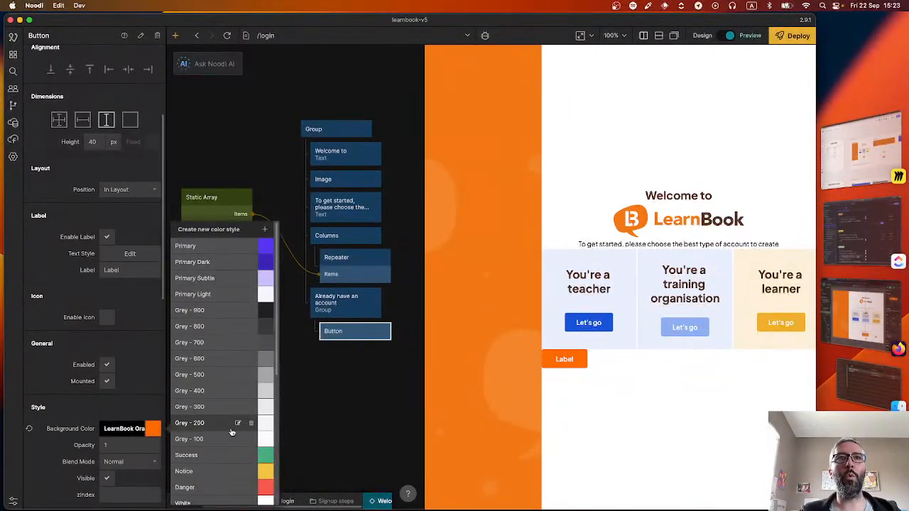
scroll(234, 428, "down", 4)
left_click(269, 384)
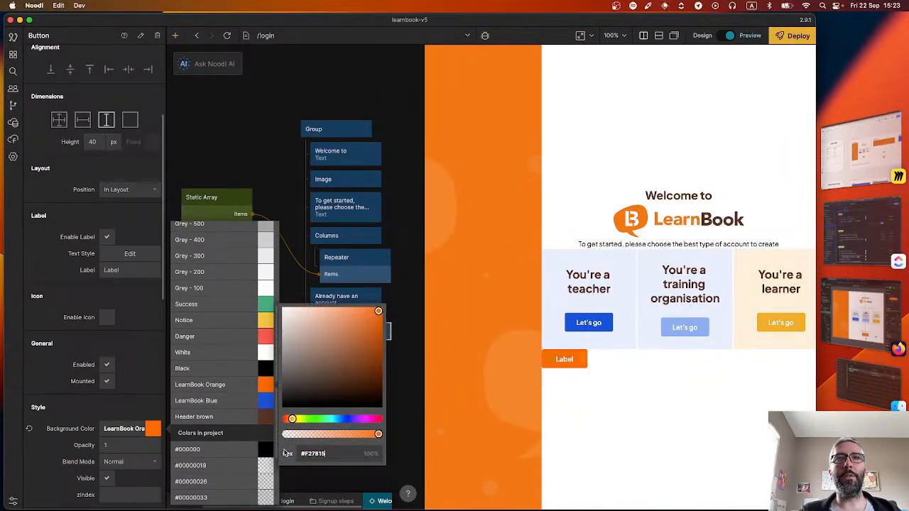
left_click(111, 398)
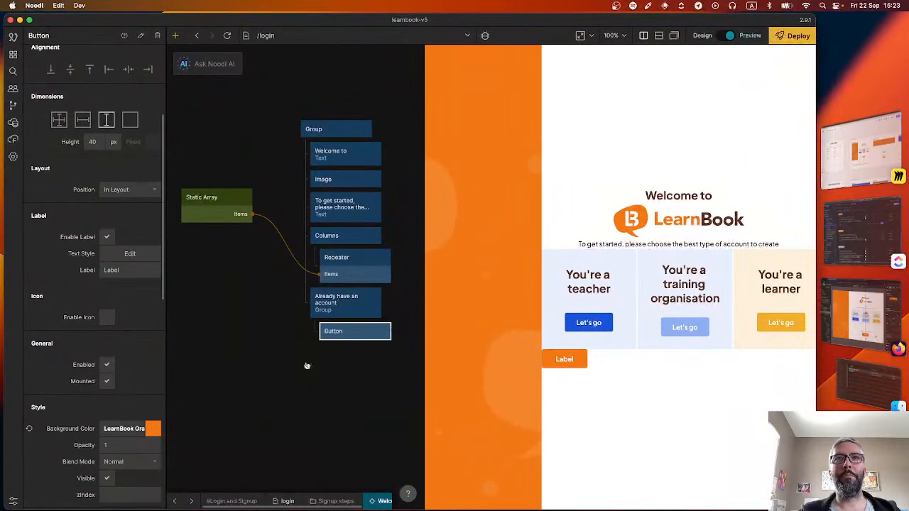
Add a Text node inside the "Already have an account" group, above the Button
right_click(307, 366)
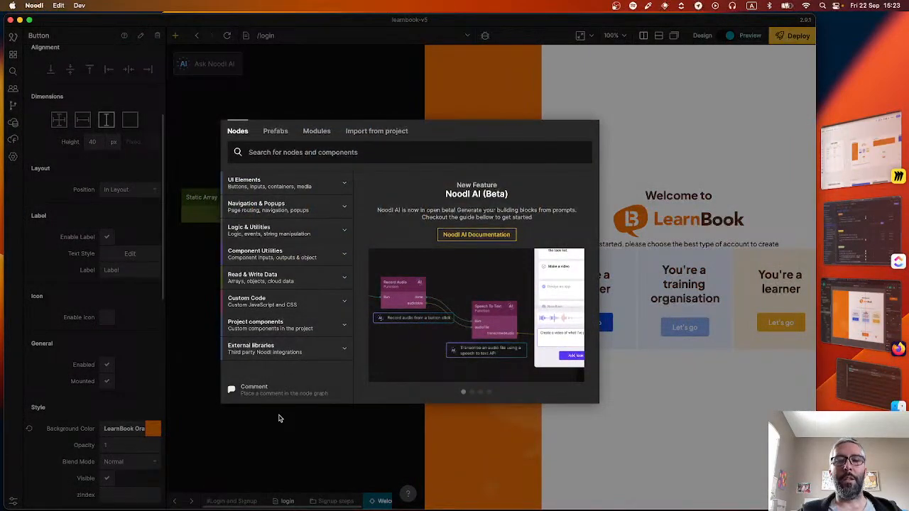
type("text")
left_click(270, 213)
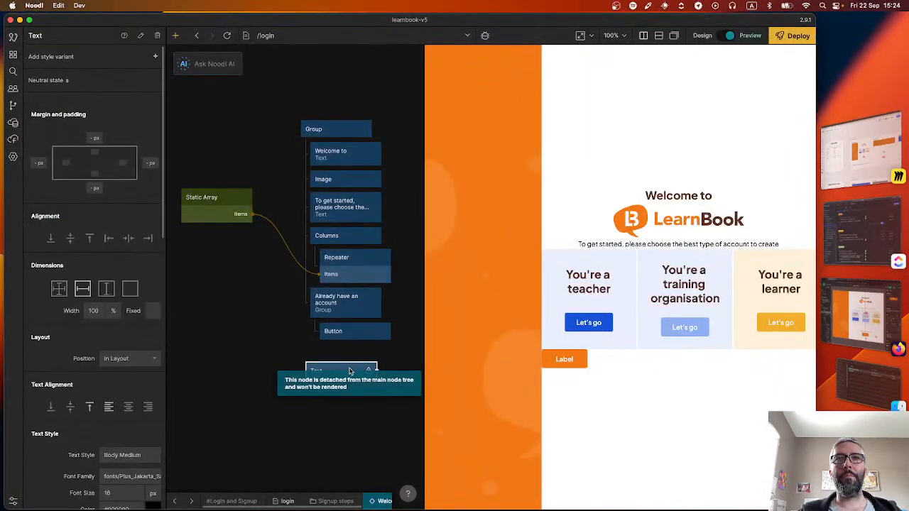
left_click_drag(350, 372, 356, 333)
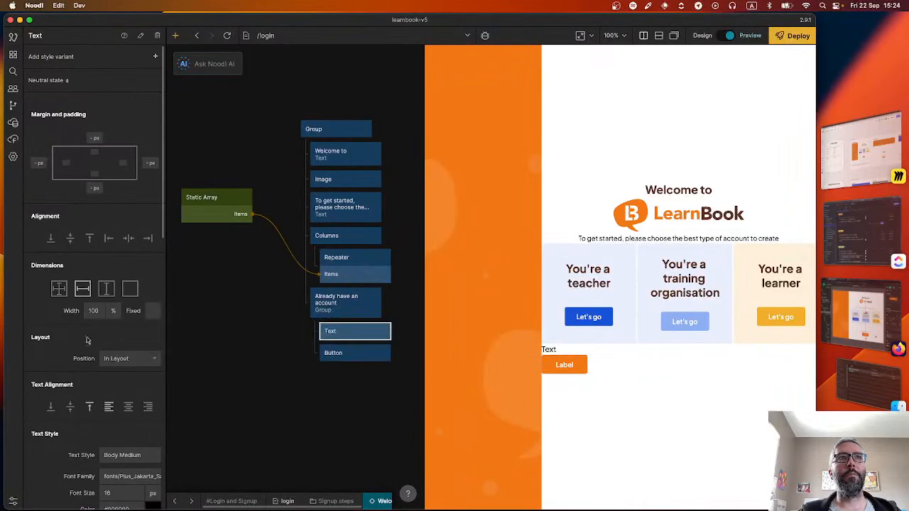
Set the new Text node's content to "Already have an account?"
scroll(107, 319, "down", 3)
scroll(105, 364, "down", 5)
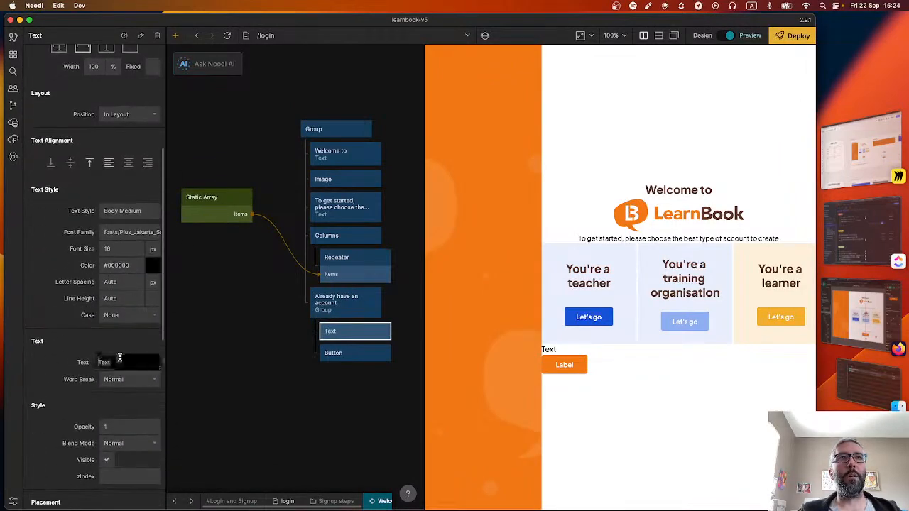
type("an account?")
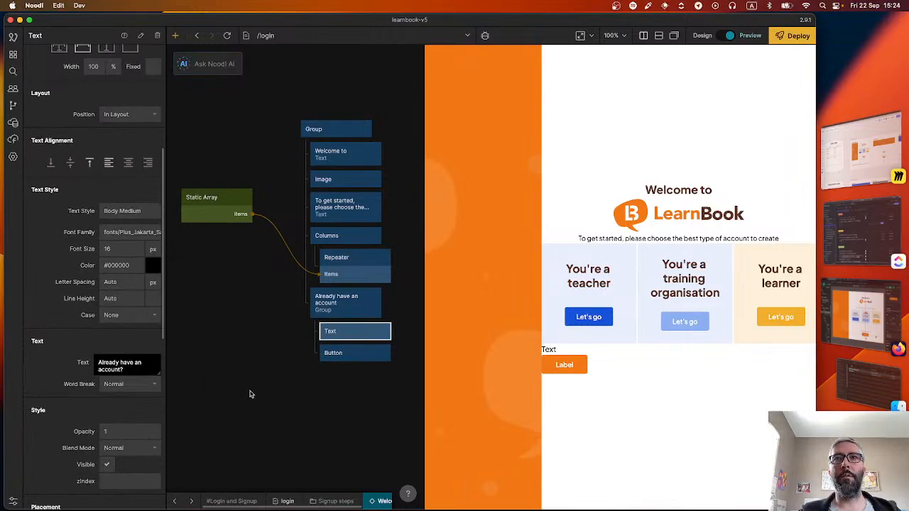
left_click(250, 394)
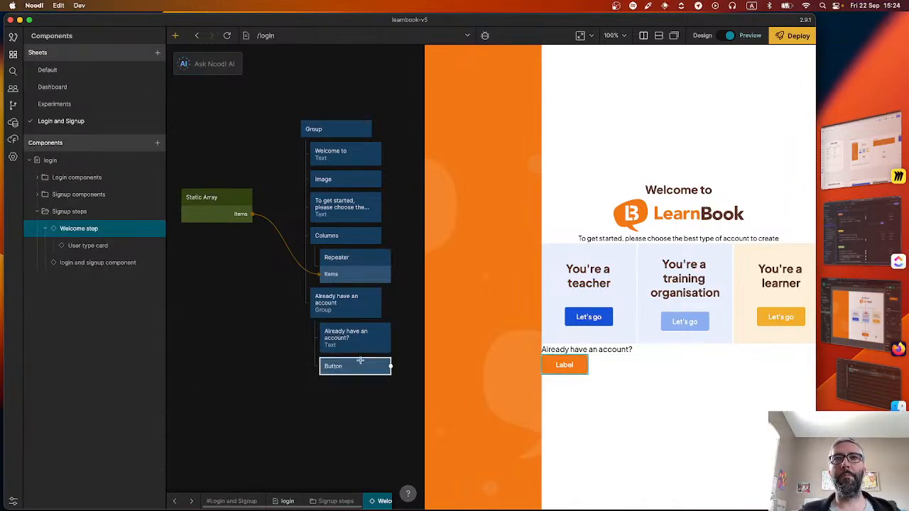
Set the label of the Button below the account text to "Log in"
left_click(350, 367)
scroll(130, 219, "down", 8)
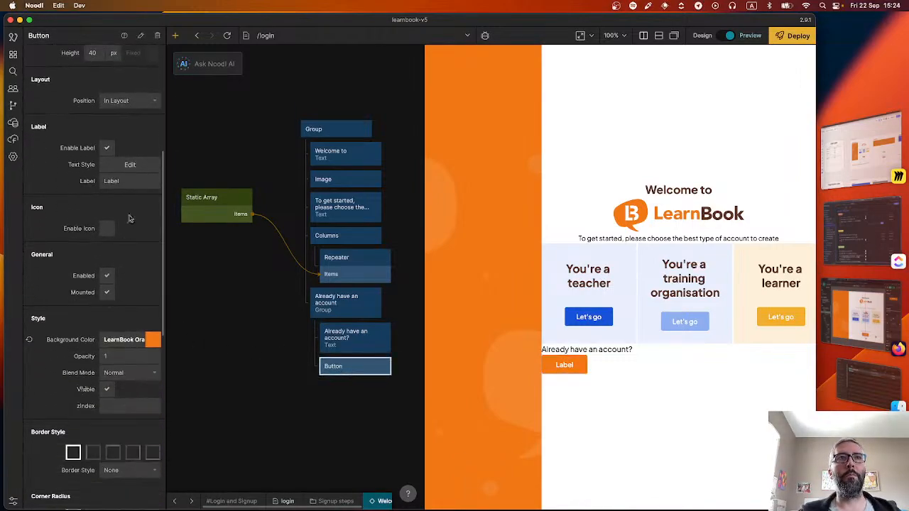
type("Log in")
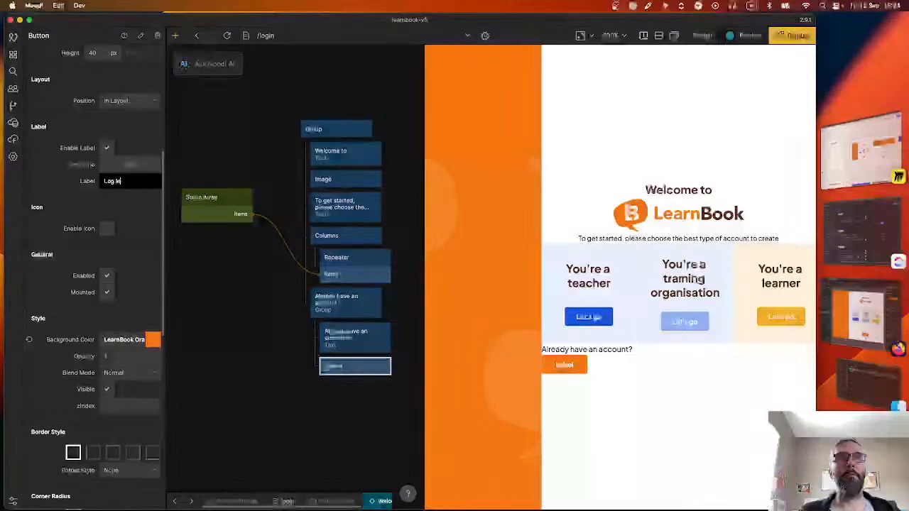
left_click(264, 361)
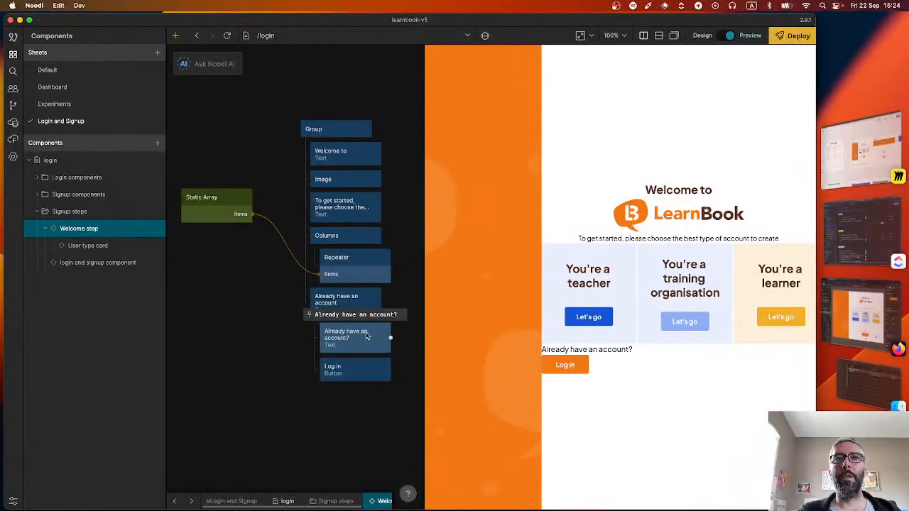
Centre the "Already have an account" group's content horizontally and size its text node to the text width and height
left_click(343, 304)
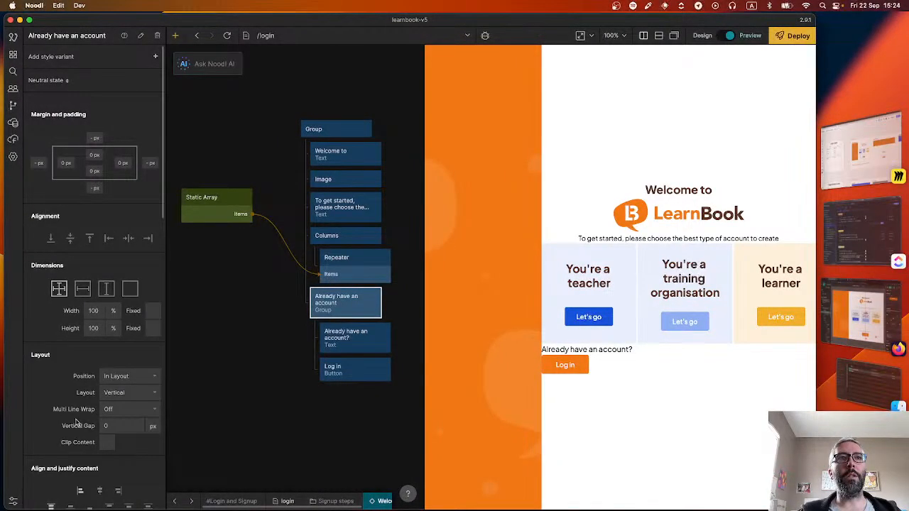
scroll(82, 423, "down", 3)
left_click(100, 411)
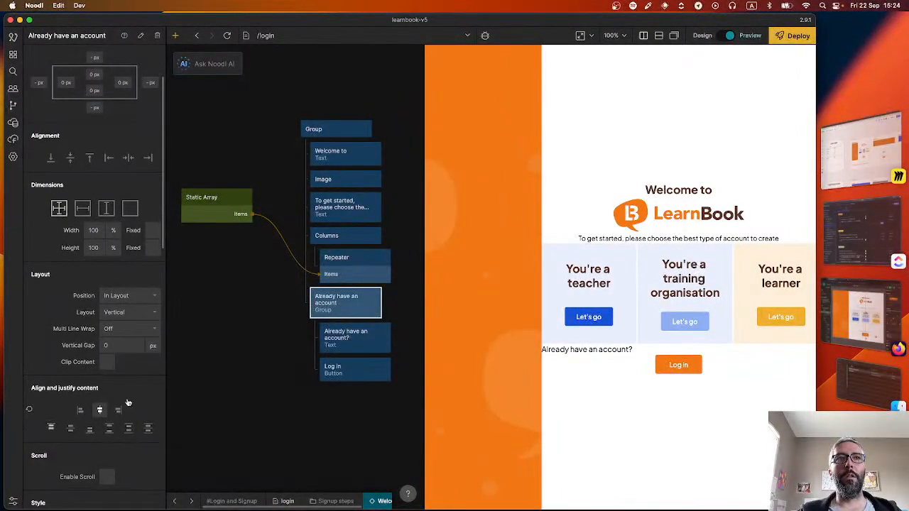
left_click(352, 336)
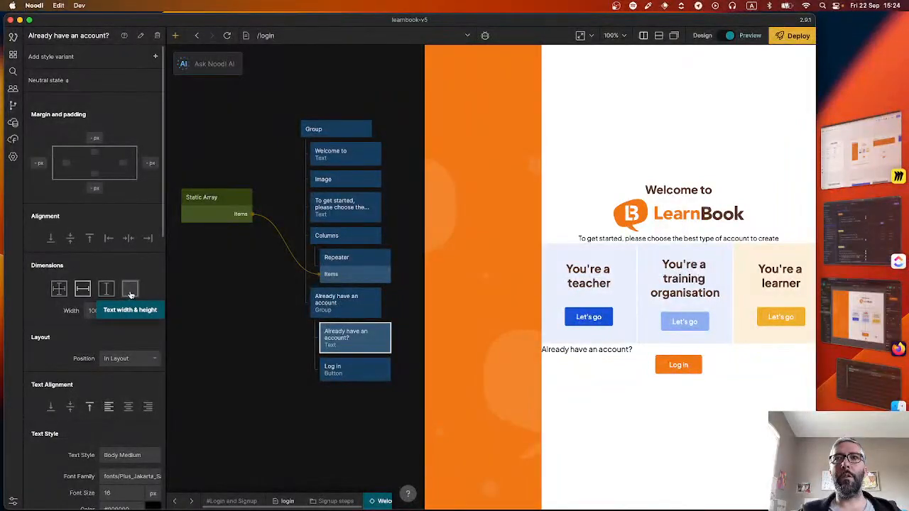
left_click(130, 292)
Switch to Figma, inspect the typography and spacing of the text above the Connexion button, and return to Noodl
key("super+Tab")
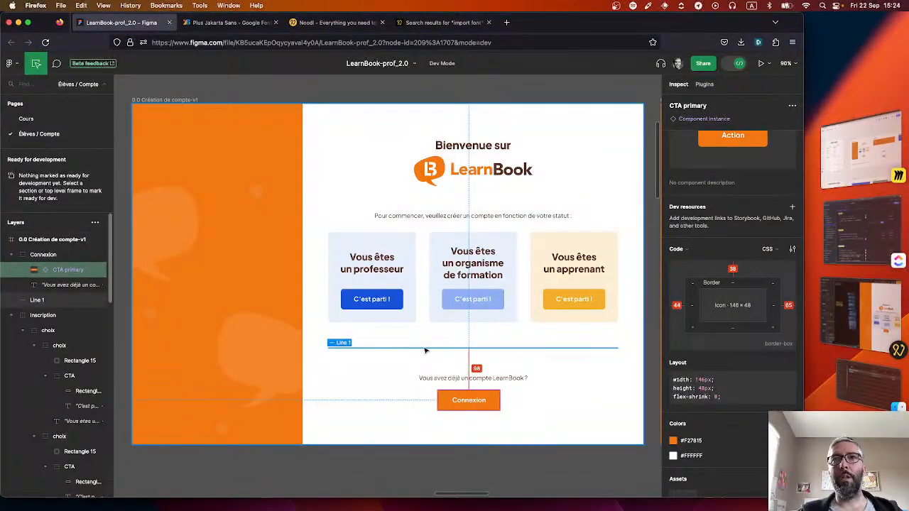
left_click(456, 376)
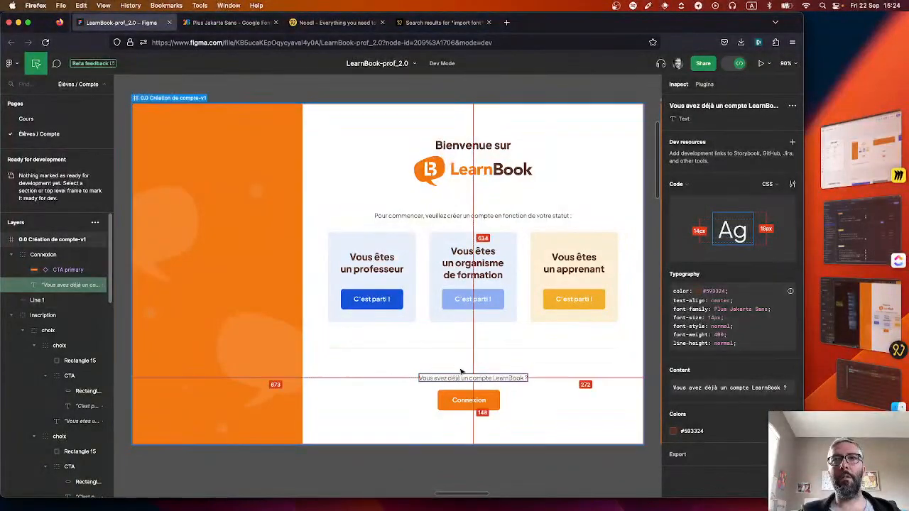
key("super+Tab")
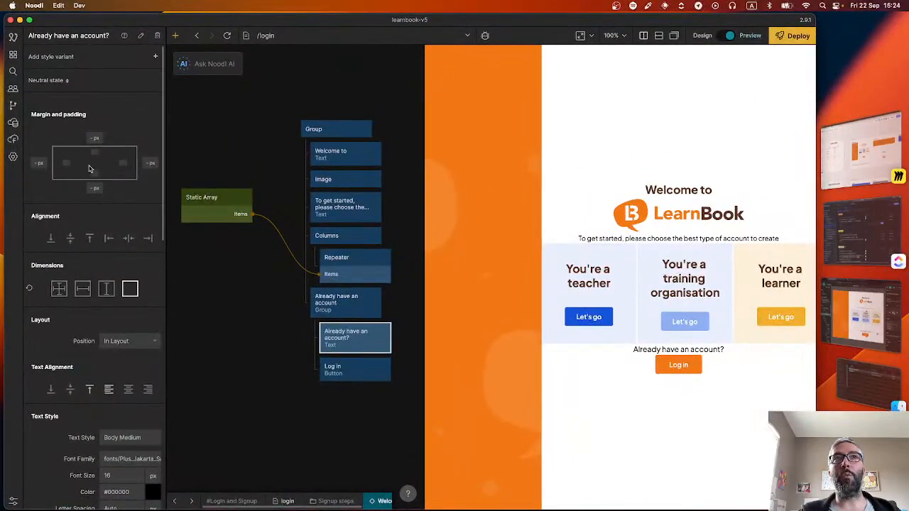
Set the "Already have an account" group's top padding to 60 px
left_click(349, 304)
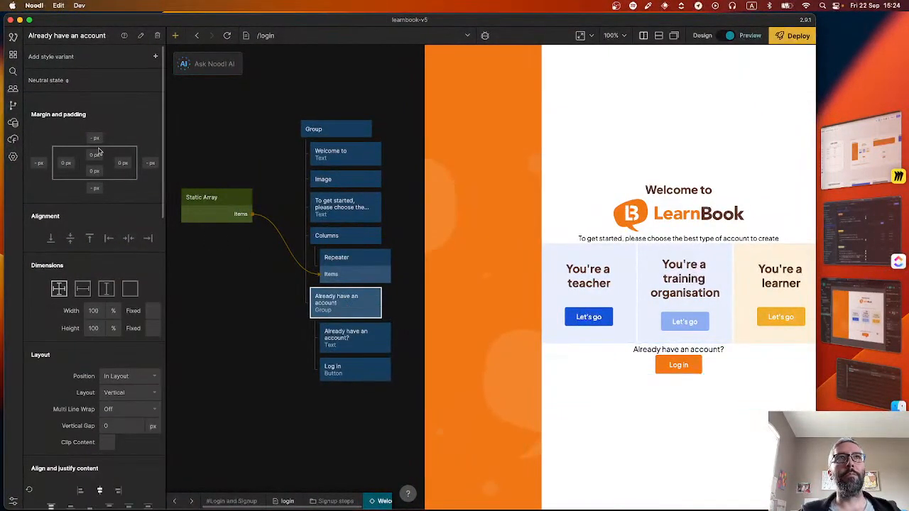
left_click(91, 154)
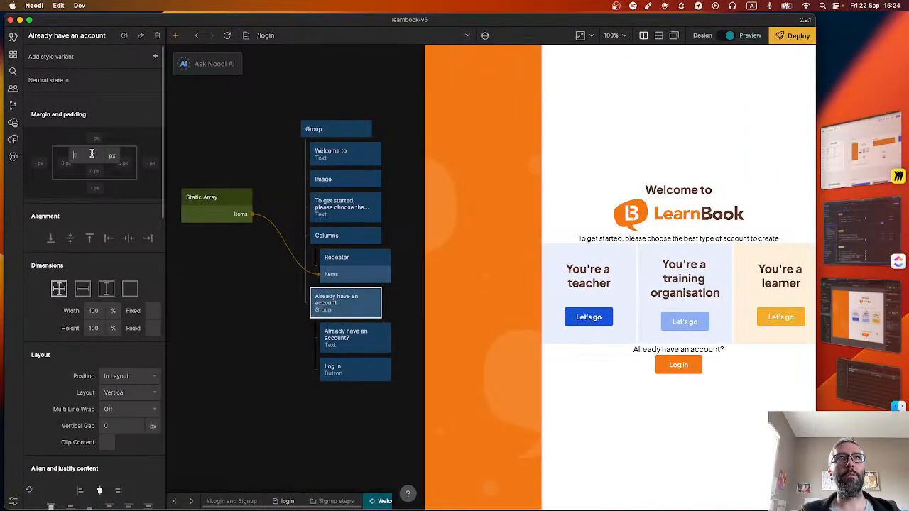
type("60")
key("Return")
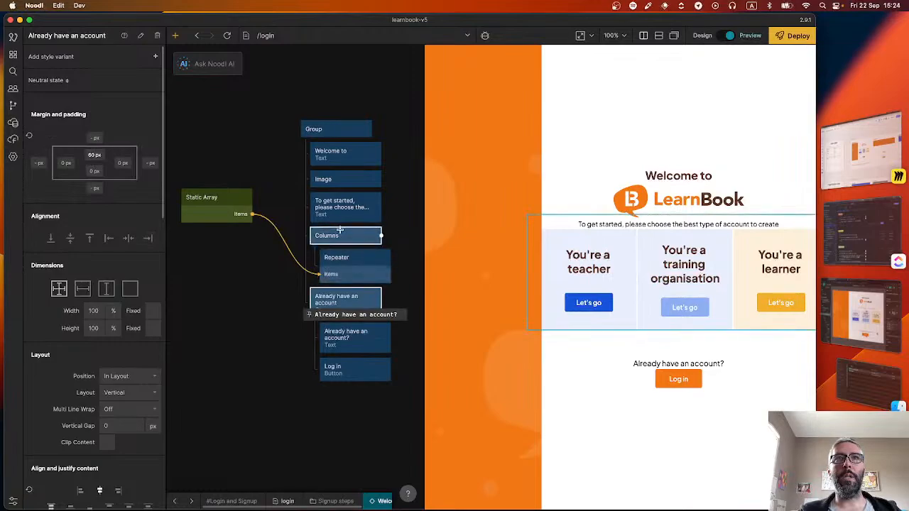
Give the "Already have an account" group a top margin of 50 px, and then raise it to 60 px
left_click(95, 137)
type("50")
key("Return")
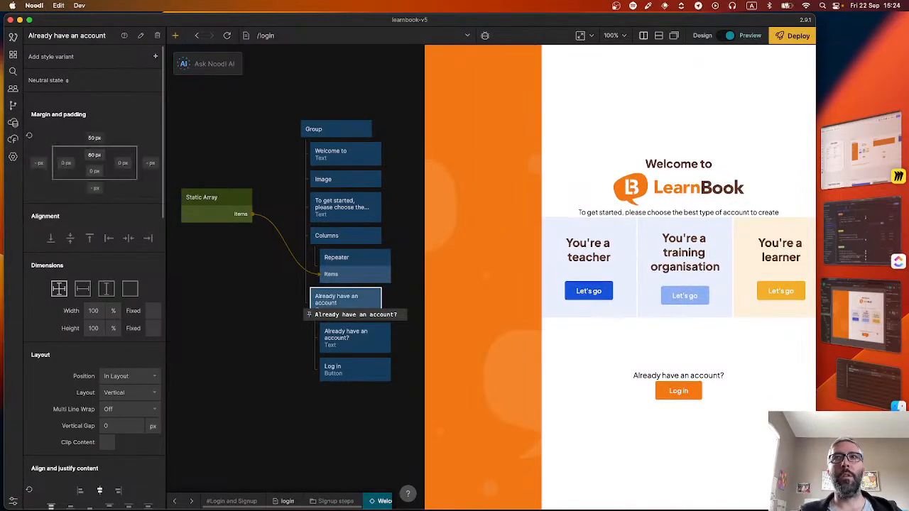
left_click(91, 139)
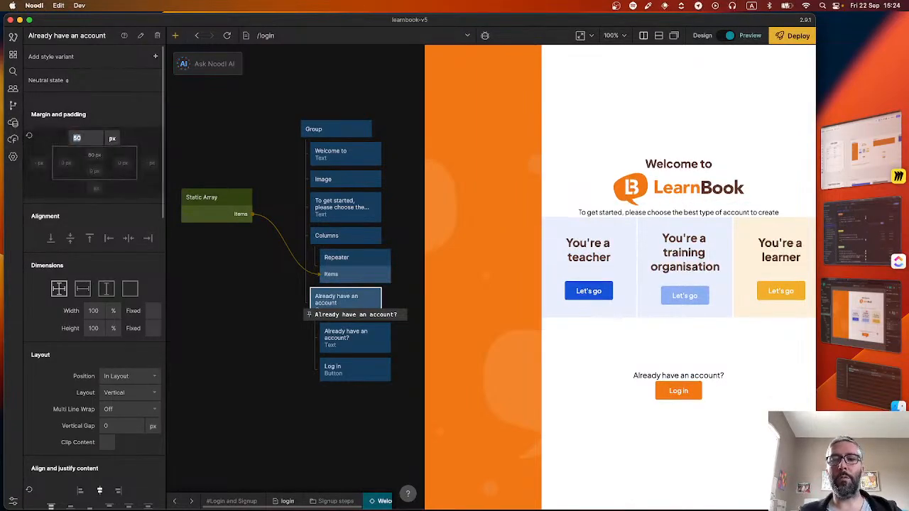
type("60")
key("Return")
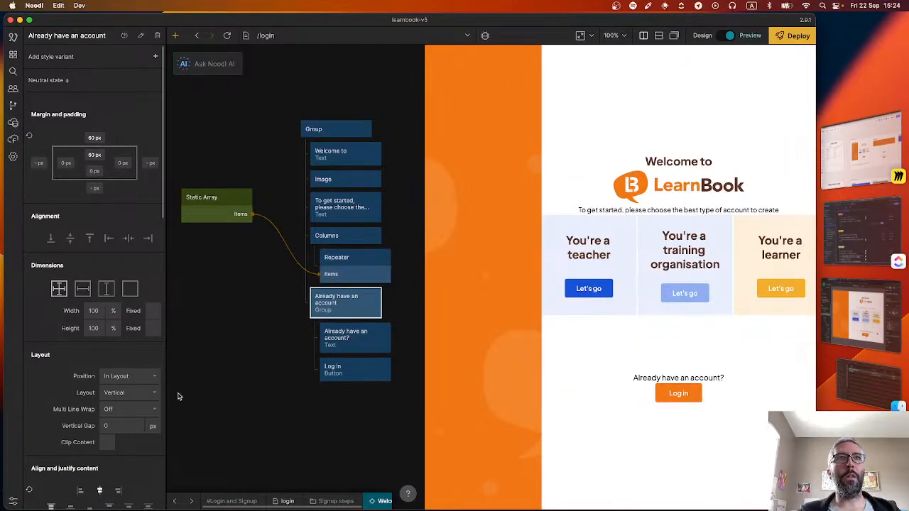
Switch to Figma, copy the divider line's colour #E4E4E4, and return to Noodl
scroll(47, 393, "down", 5)
key("super+Tab")
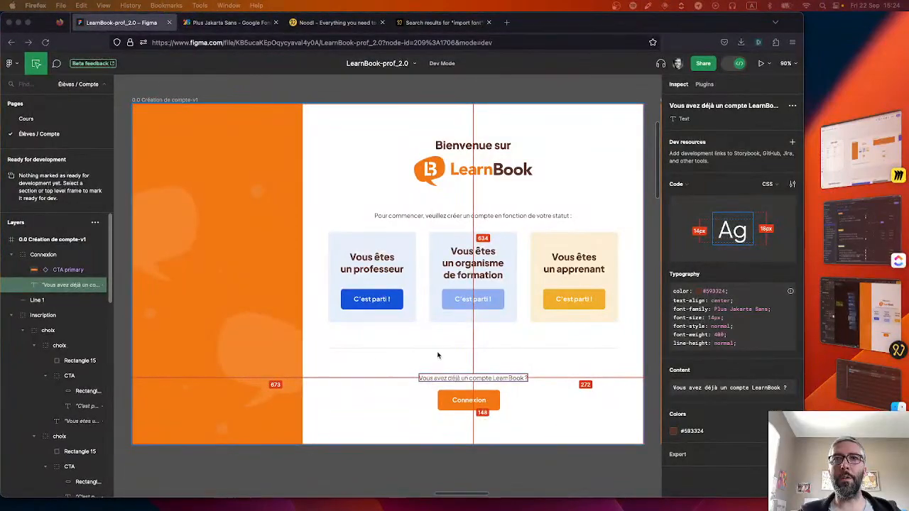
left_click(445, 348)
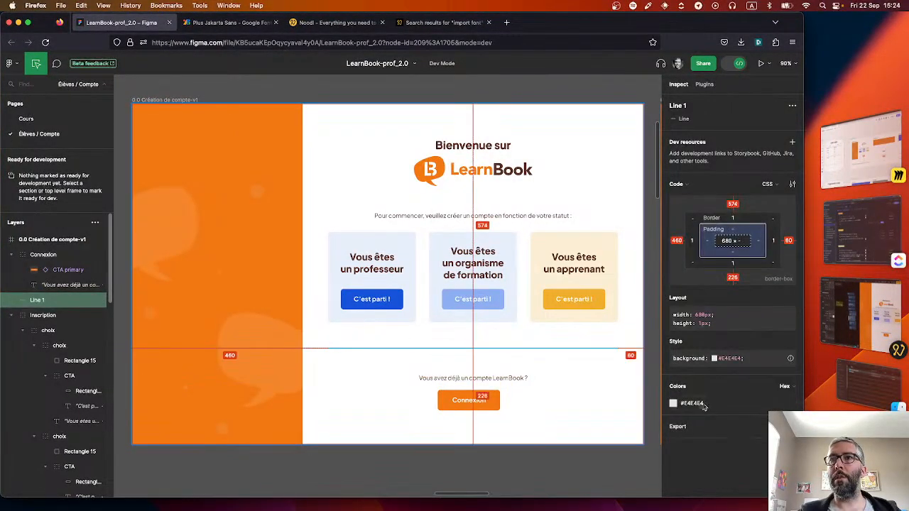
left_click(702, 405)
key("super+Tab")
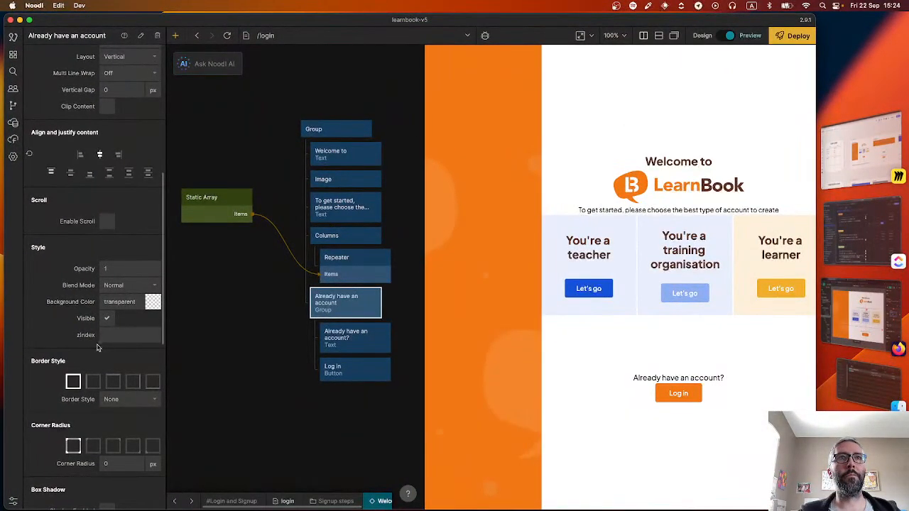
Give the "Already have an account" group a solid top border 1 px wide
scroll(98, 347, "down", 3)
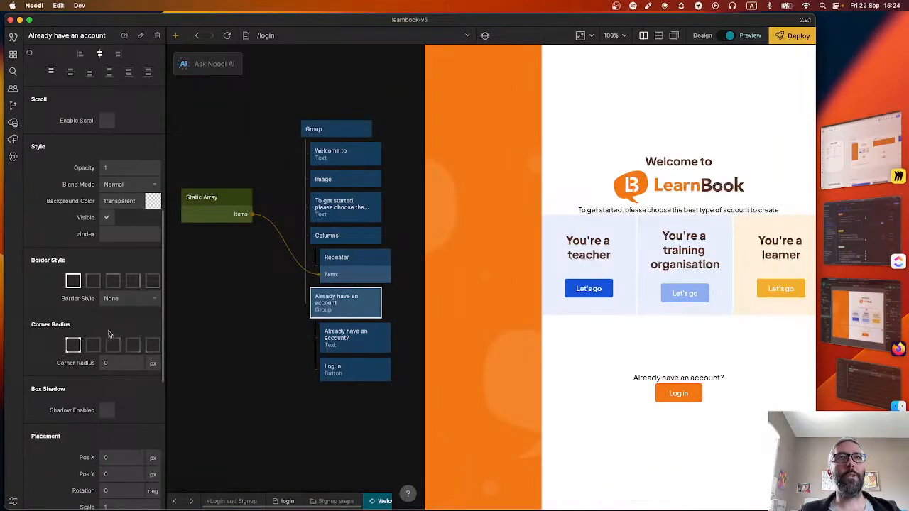
left_click(117, 298)
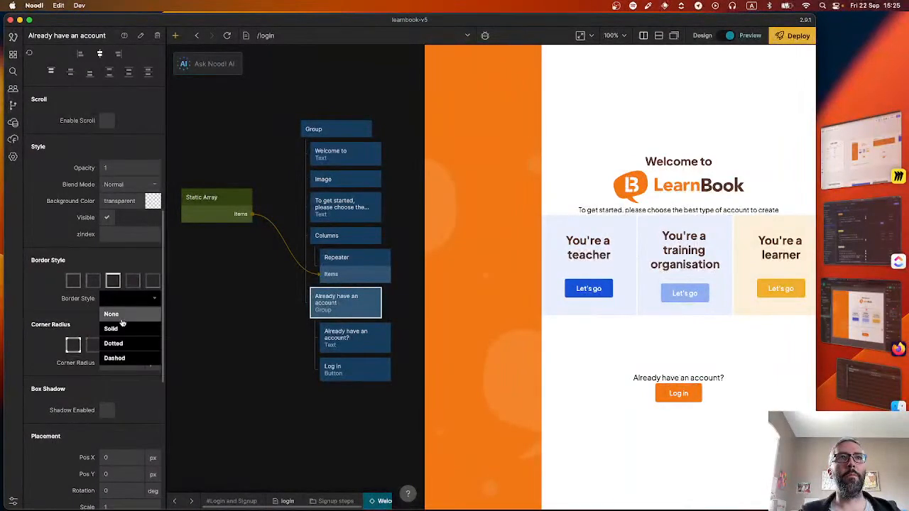
left_click(116, 327)
left_click(114, 314)
type("1")
Create a new color style named "Divider colour" for the group's top border color
left_click(117, 333)
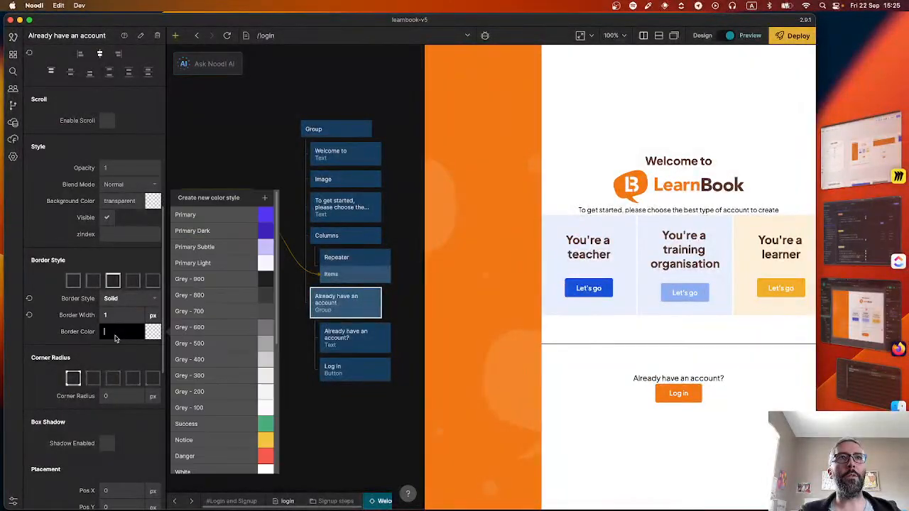
scroll(213, 370, "down", 5)
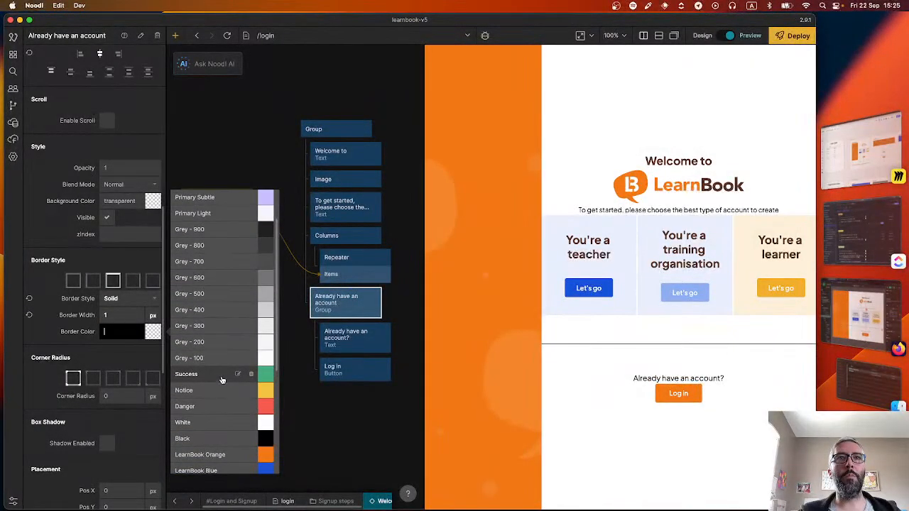
scroll(221, 369, "up", 10)
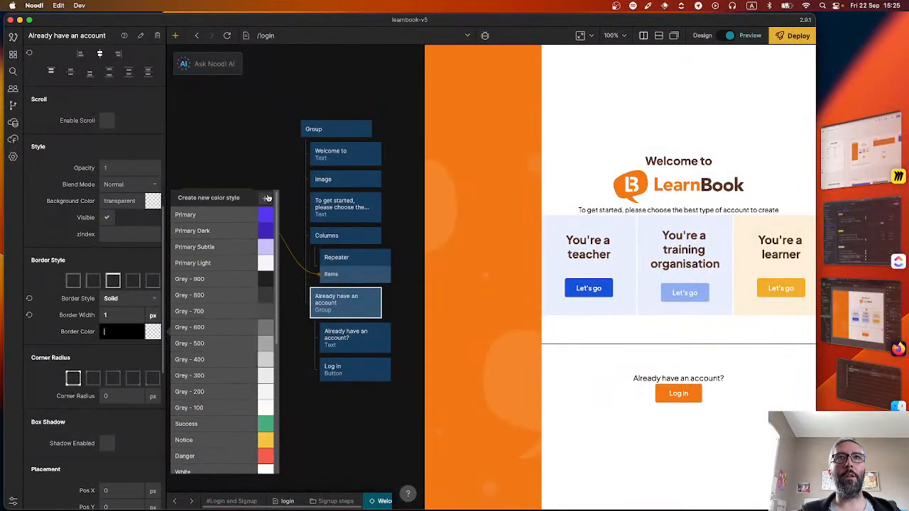
left_click(268, 198)
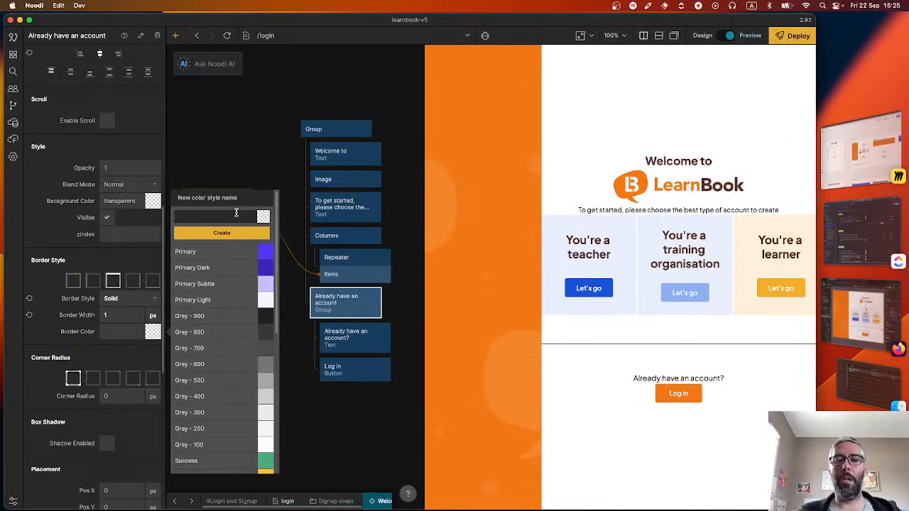
type("Line colour")
key("super+a")
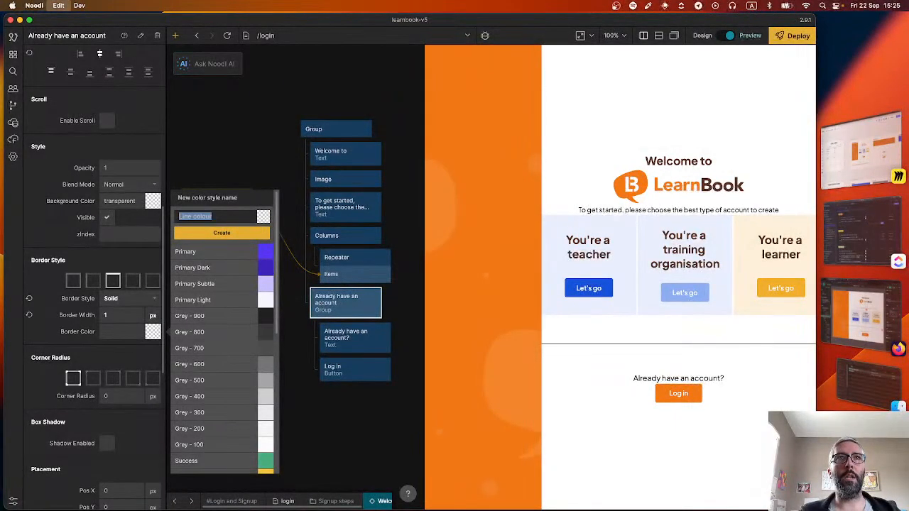
type("Divider colour")
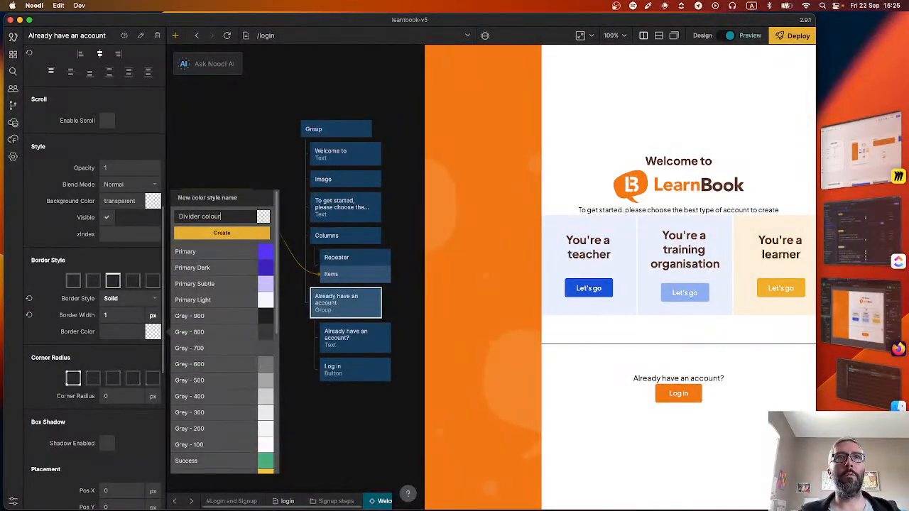
left_click(248, 236)
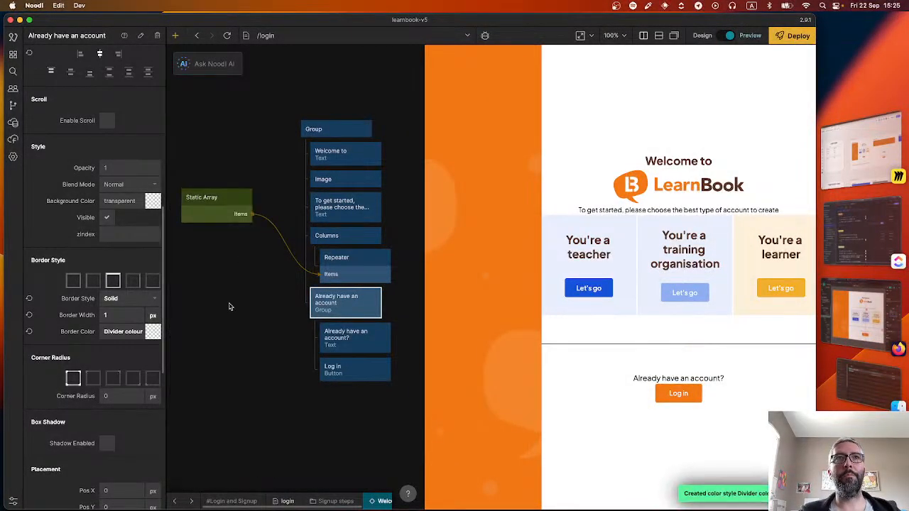
Try to edit the swatch of the "Divider colour" style among the border color choices
left_click(123, 331)
scroll(231, 369, "down", 5)
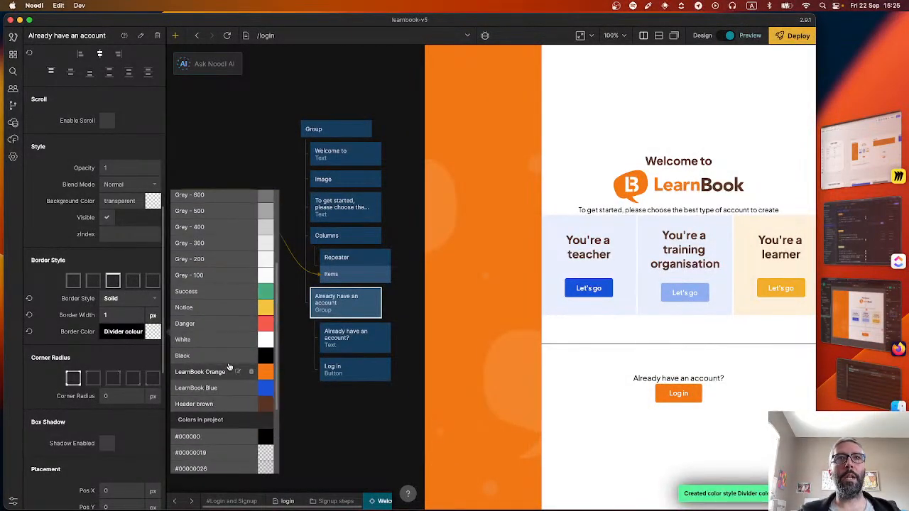
scroll(229, 367, "up", 5)
scroll(235, 337, "down", 8)
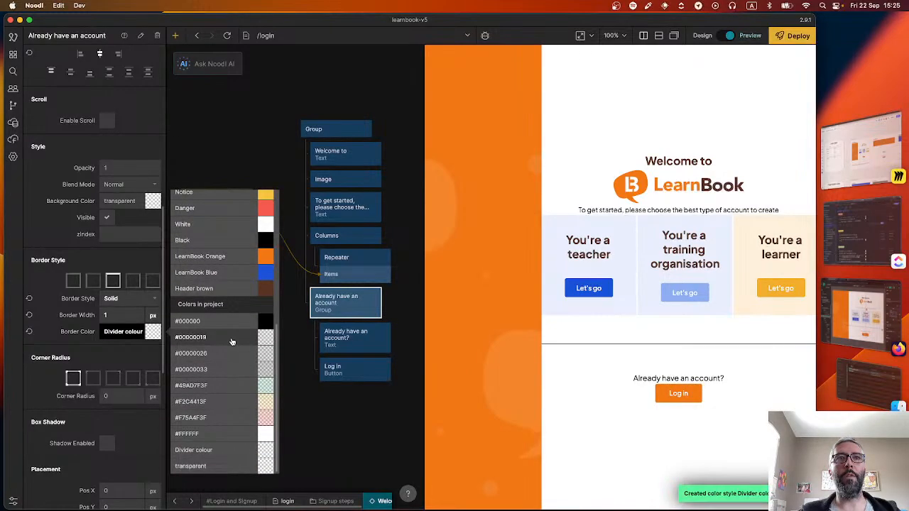
left_click(267, 450)
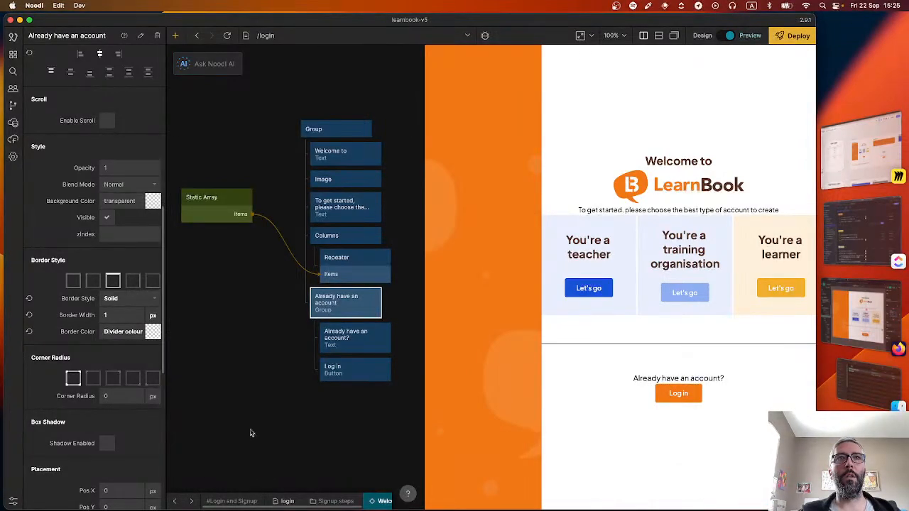
left_click(130, 339)
scroll(242, 424, "down", 6)
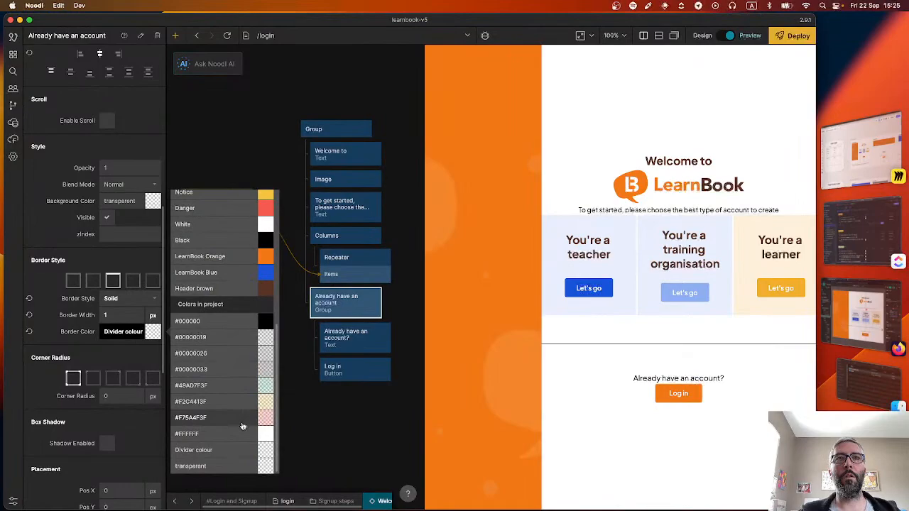
left_click(265, 451)
left_click(146, 333)
scroll(245, 426, "down", 6)
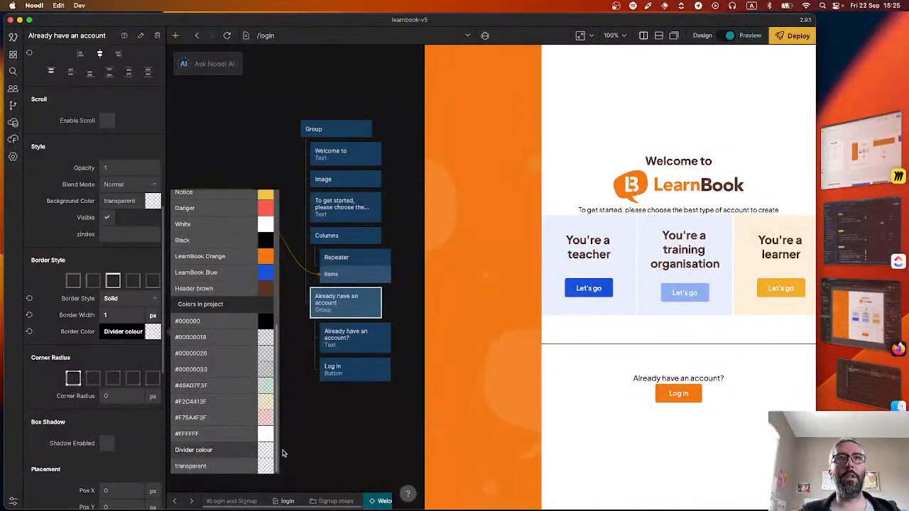
scroll(242, 454, "up", 5)
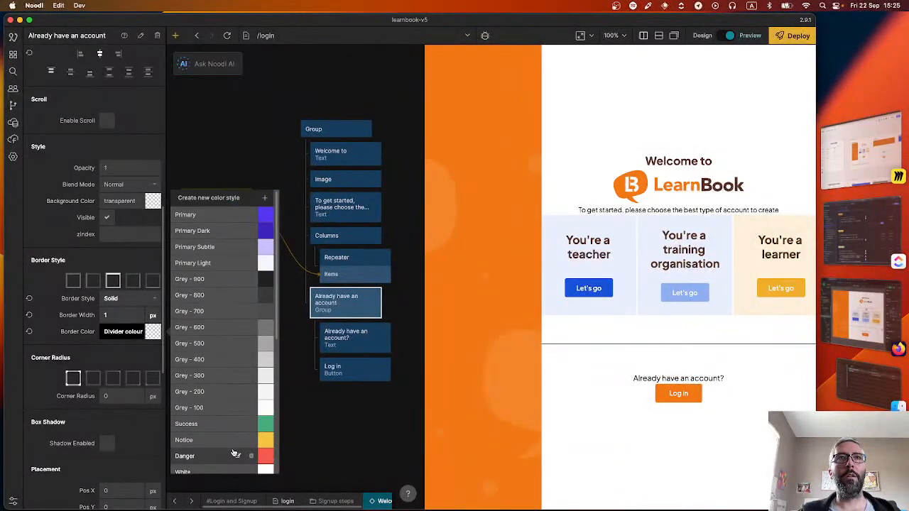
left_click(264, 200)
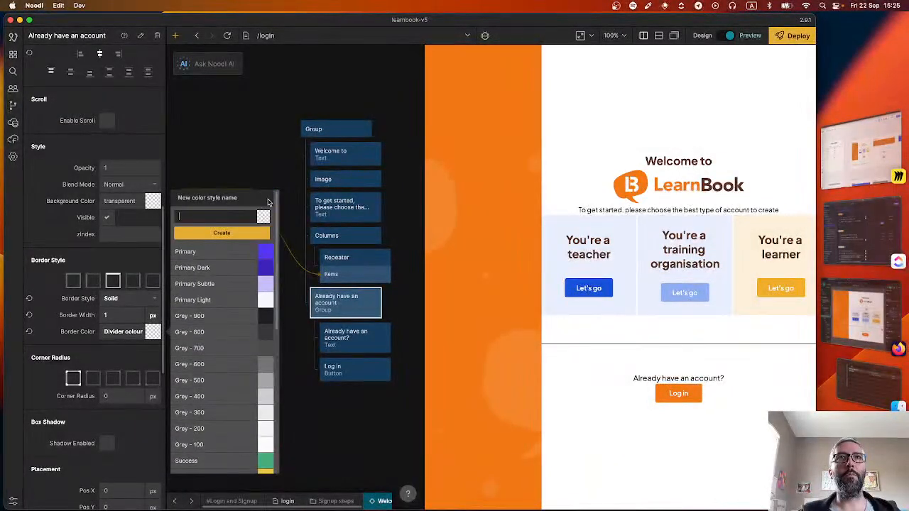
left_click(245, 216)
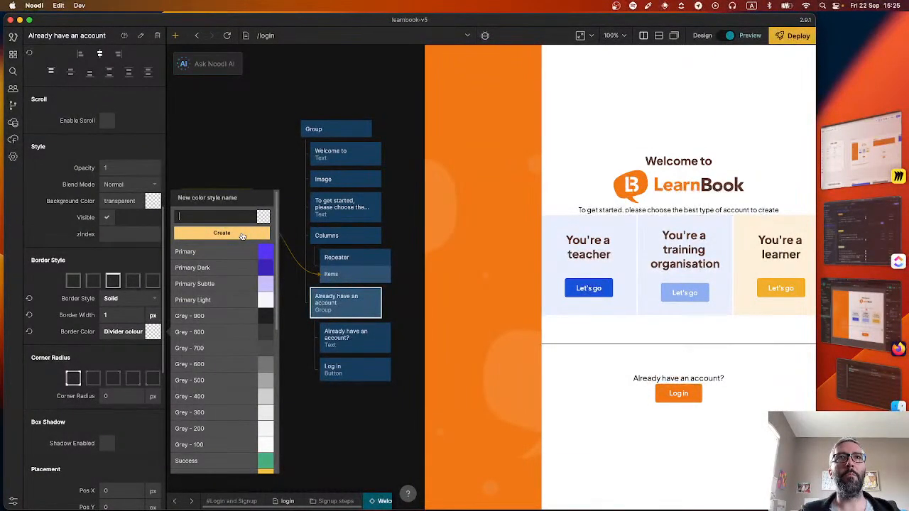
scroll(216, 320, "down", 4)
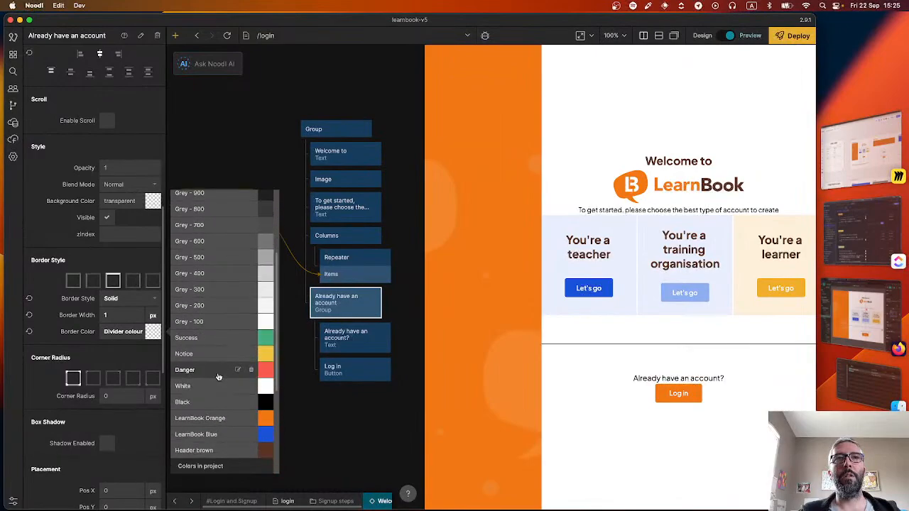
scroll(236, 454, "down", 5)
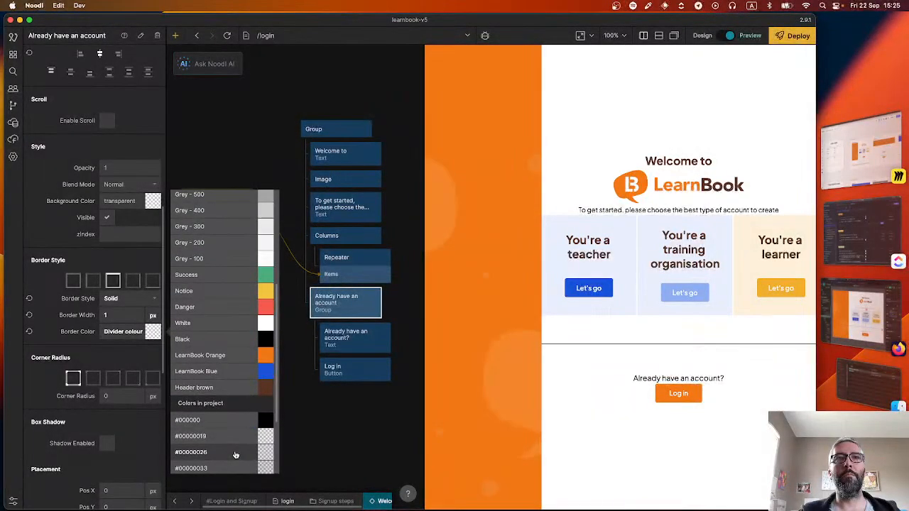
left_click(317, 440)
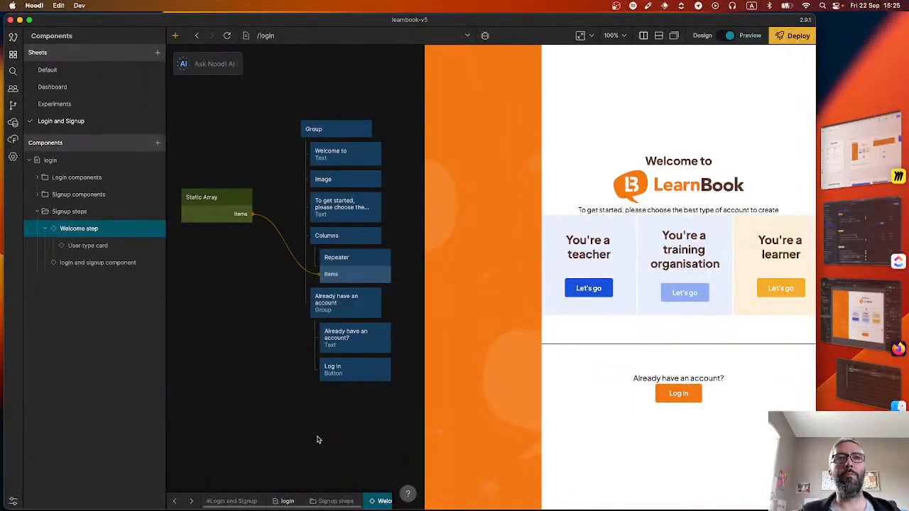
Leave the project for the Noodl project list and reopen learnbook-v5
left_click(13, 39)
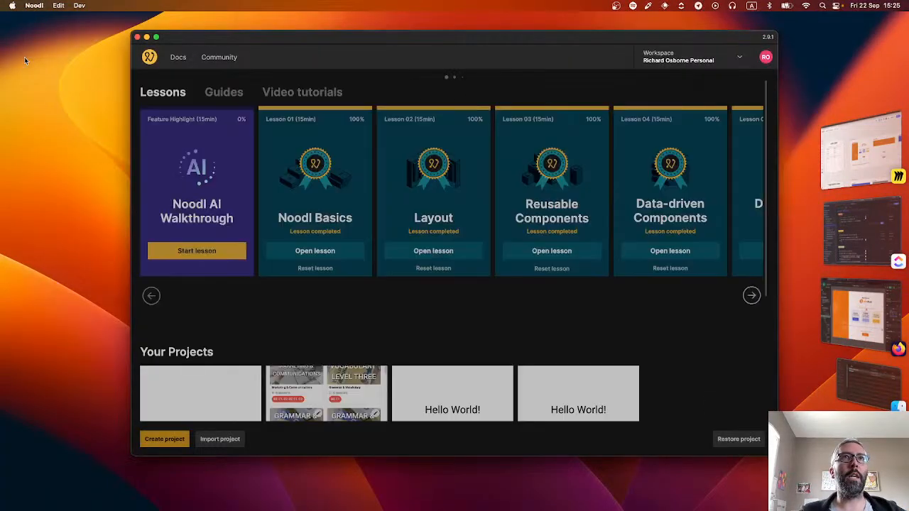
scroll(215, 284, "down", 4)
left_click(213, 246)
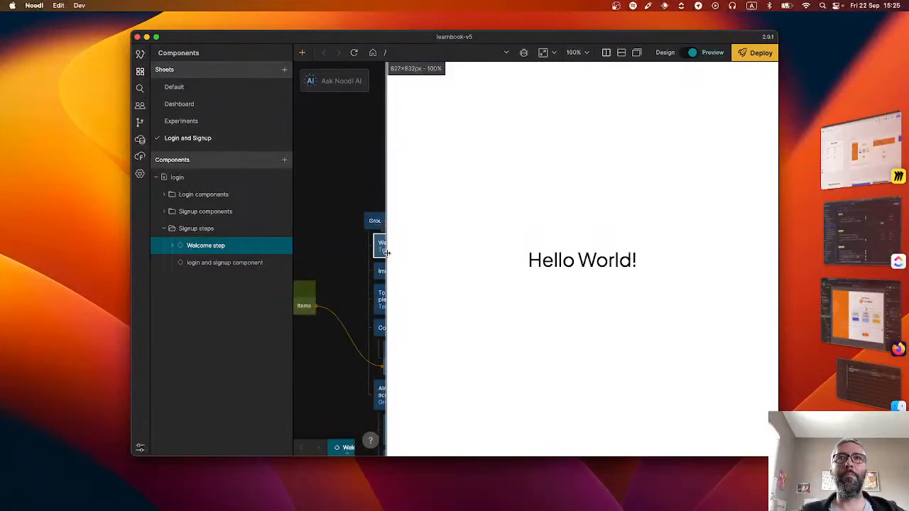
Preview the /login route, resize the preview to about 608 px wide, and review the welcome step and login form
left_click_drag(386, 246, 606, 275)
left_click(411, 53)
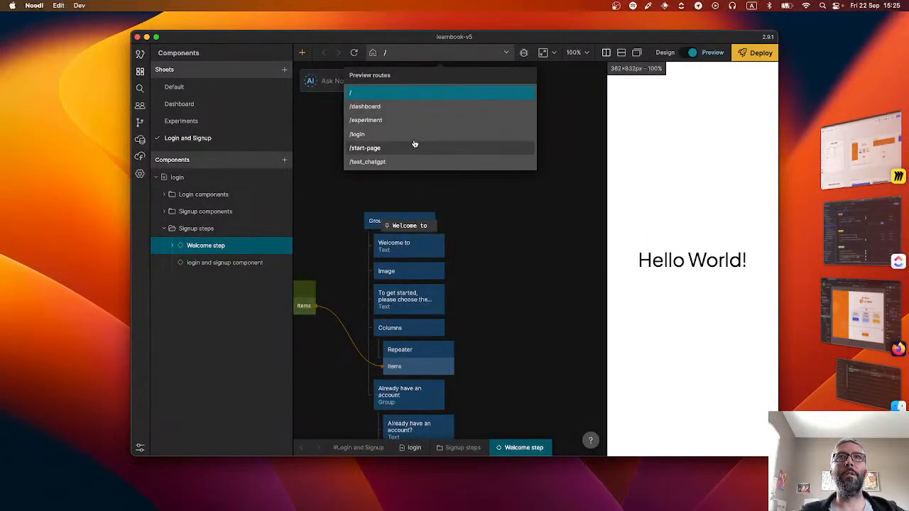
left_click(387, 136)
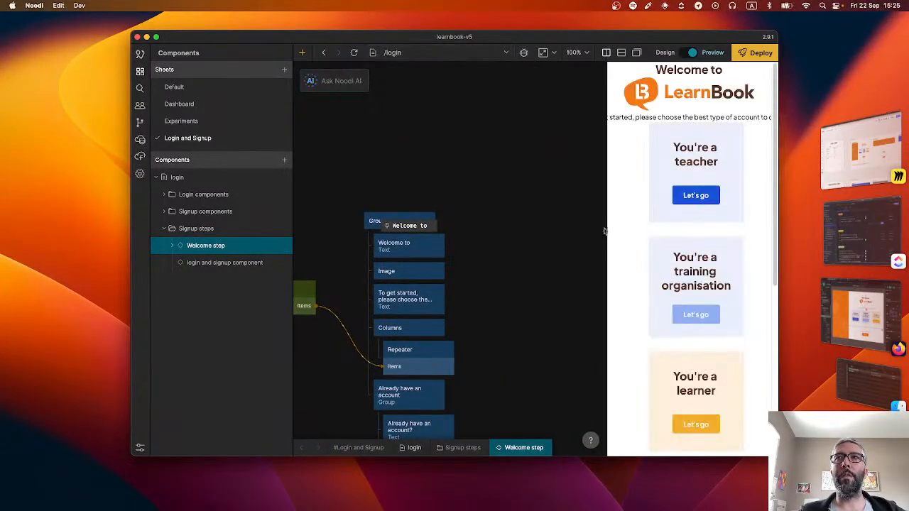
left_click_drag(605, 231, 490, 238)
scroll(580, 260, "down", 2)
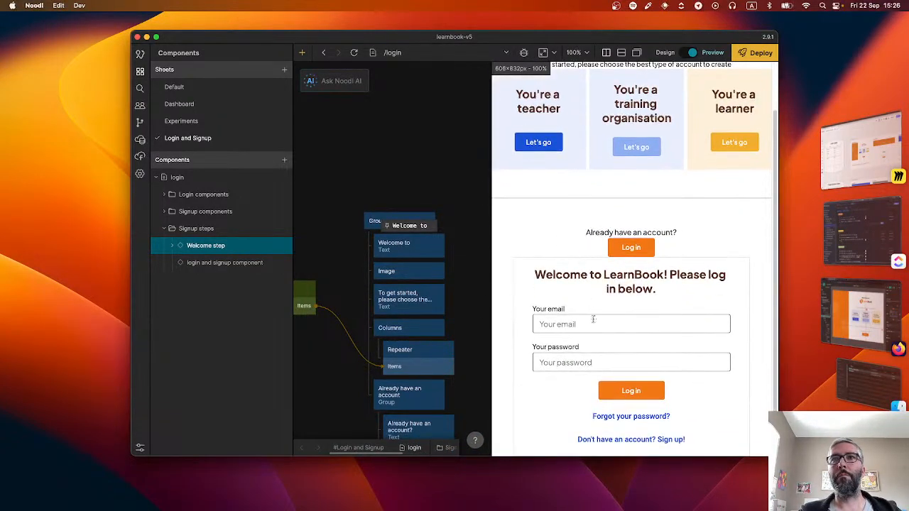
scroll(368, 162, "down", 4)
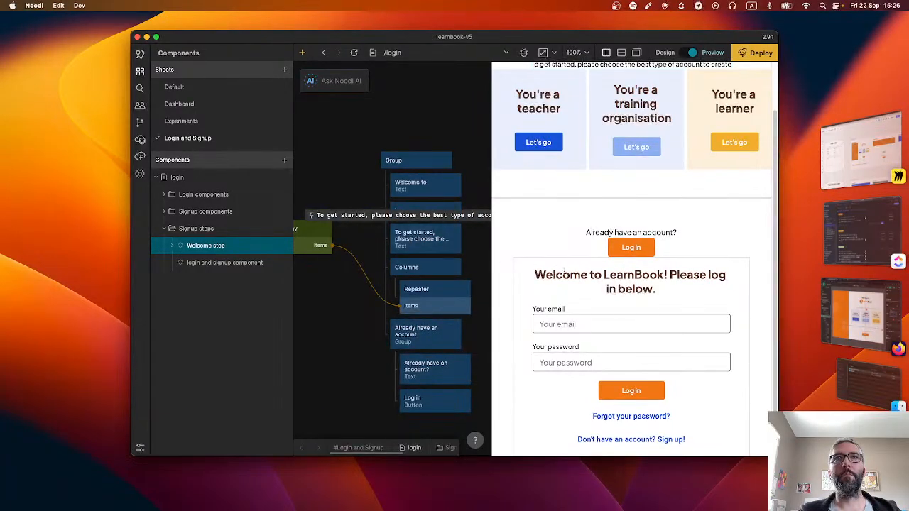
scroll(565, 272, "up", 2)
left_click(408, 52)
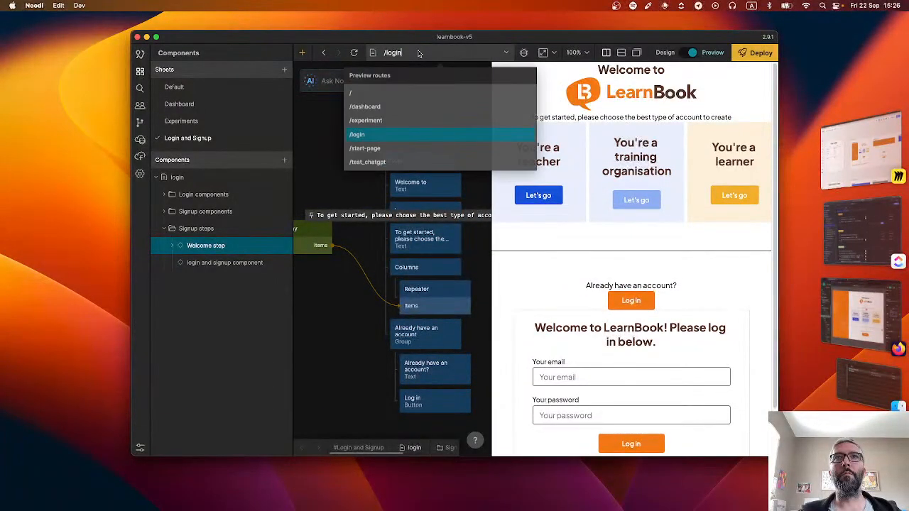
left_click(312, 125)
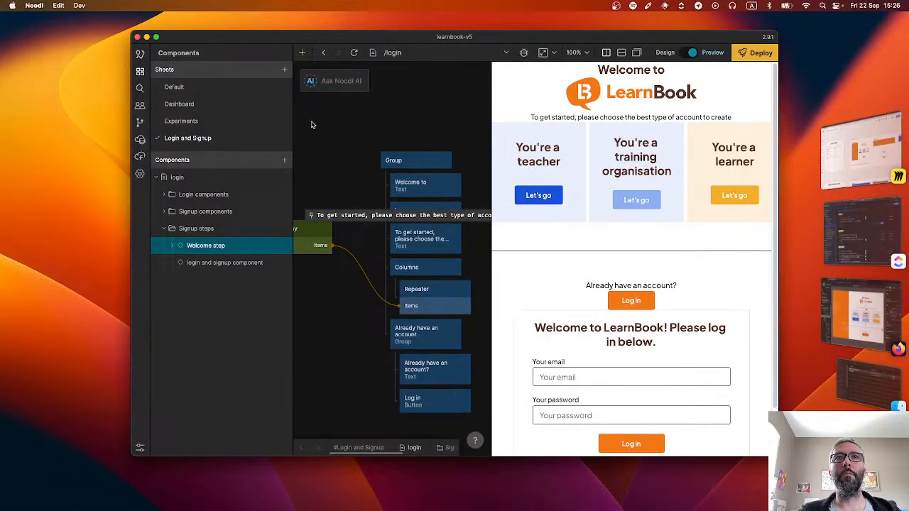
Open the login page component and set its Component Stack's start page to Welcome page
left_click(189, 177)
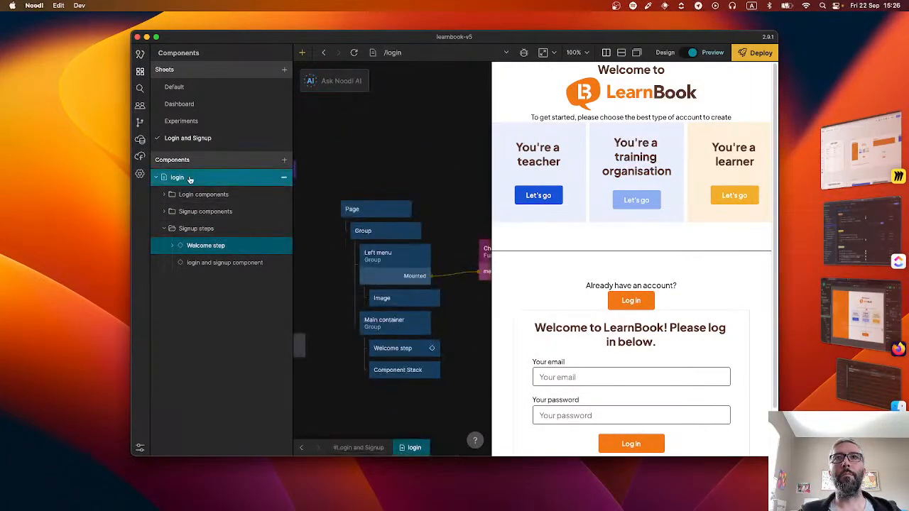
scroll(474, 350, "down", 1)
scroll(474, 350, "left", 1)
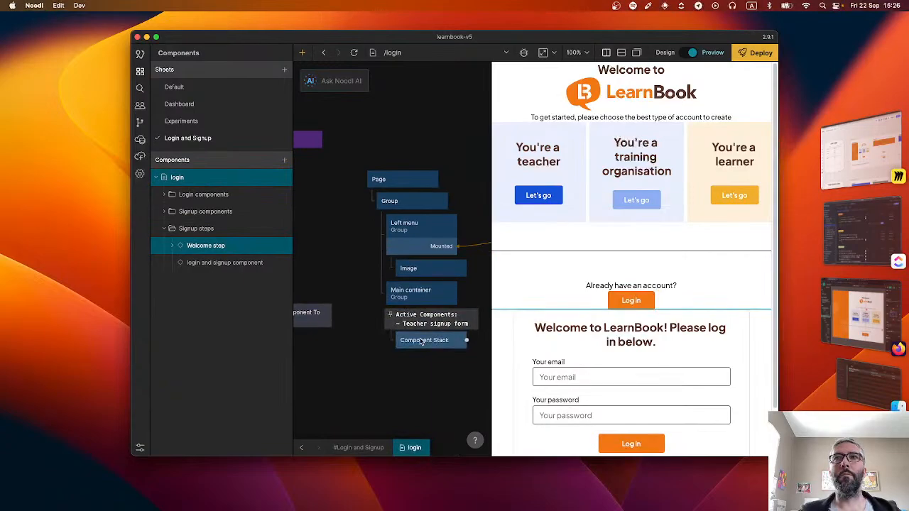
left_click(421, 340)
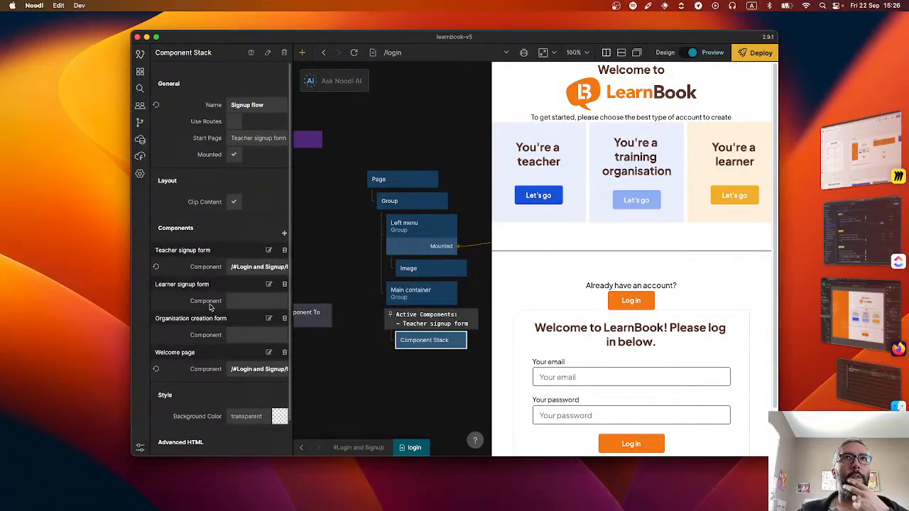
left_click(257, 135)
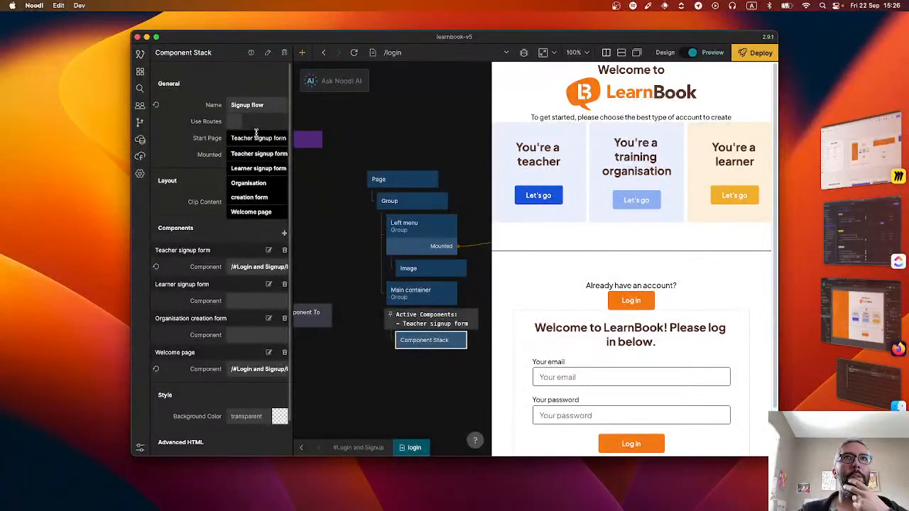
left_click(254, 211)
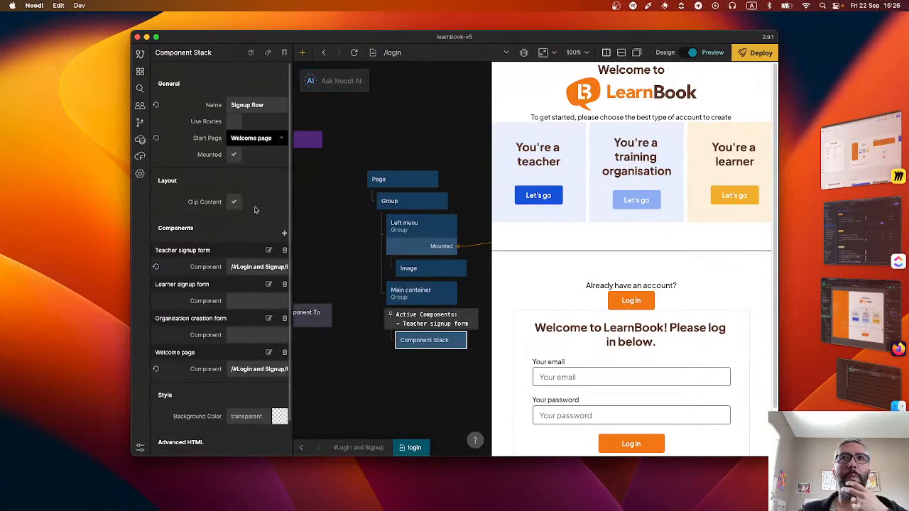
Delete the Welcome step node from the Main container group
scroll(343, 304, "down", 1)
left_click(352, 288)
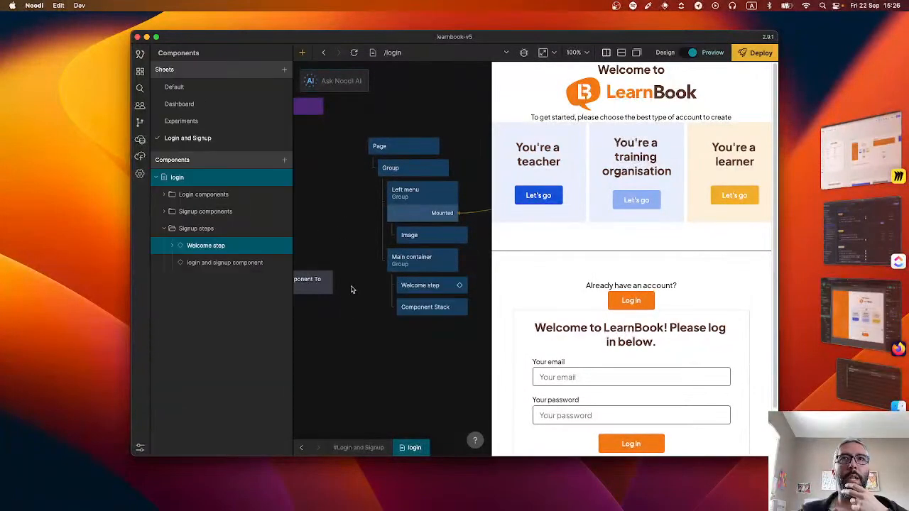
left_click(422, 284)
key("BackSpace")
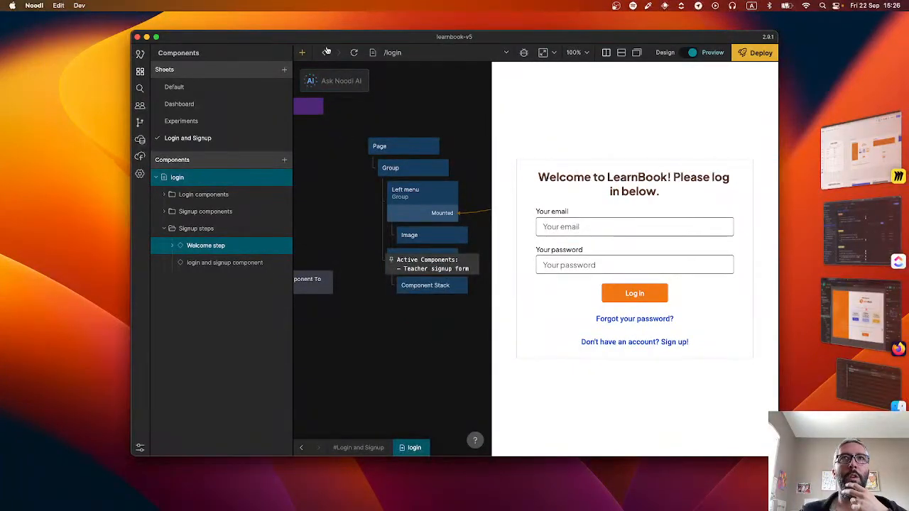
Refresh the /login preview with the Component Stack's start page, and review the node graph of the login and signup component
left_click(426, 285)
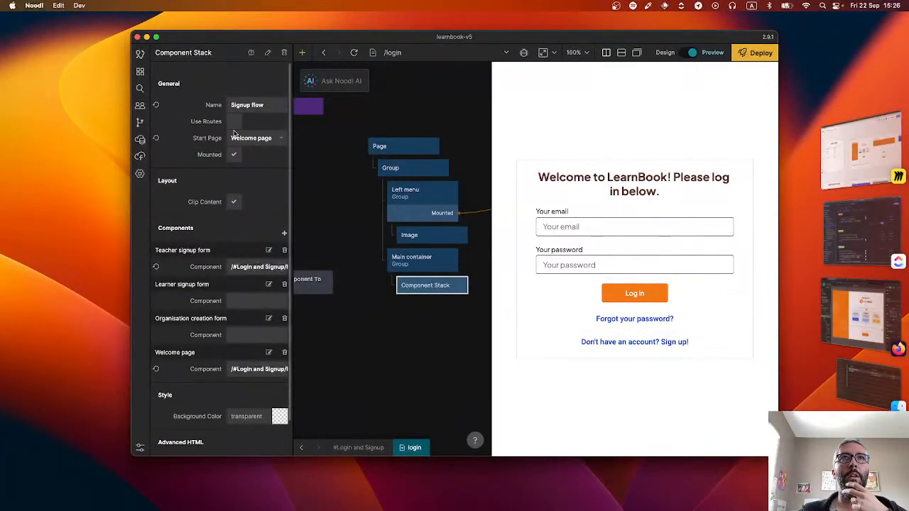
left_click(353, 52)
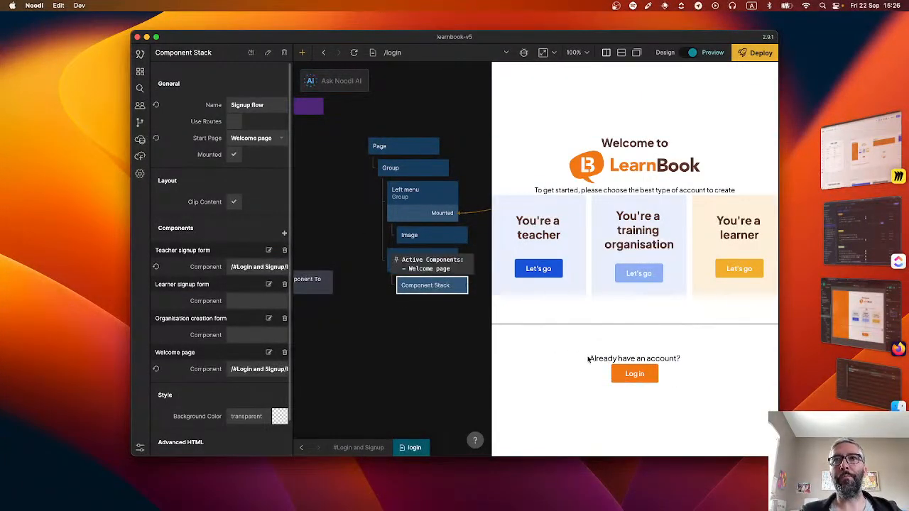
double_click(416, 288)
scroll(383, 355, "down", 5)
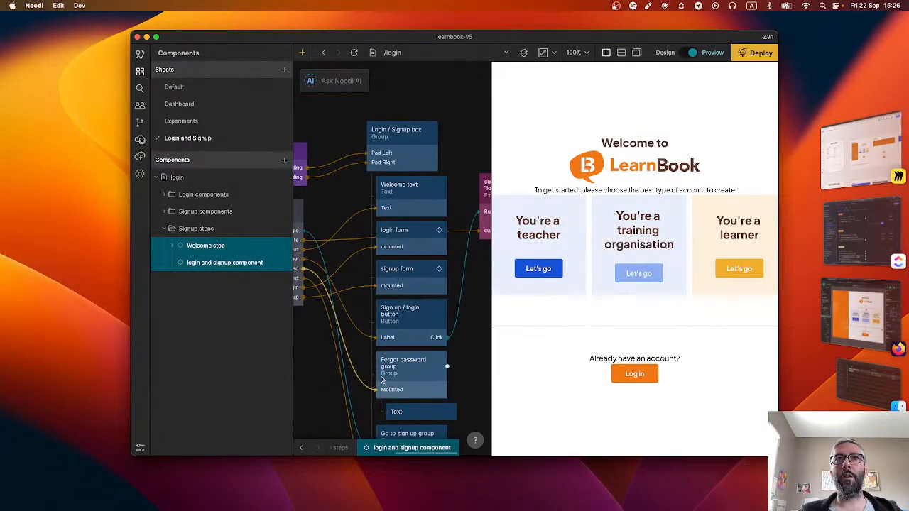
scroll(381, 380, "down", 5)
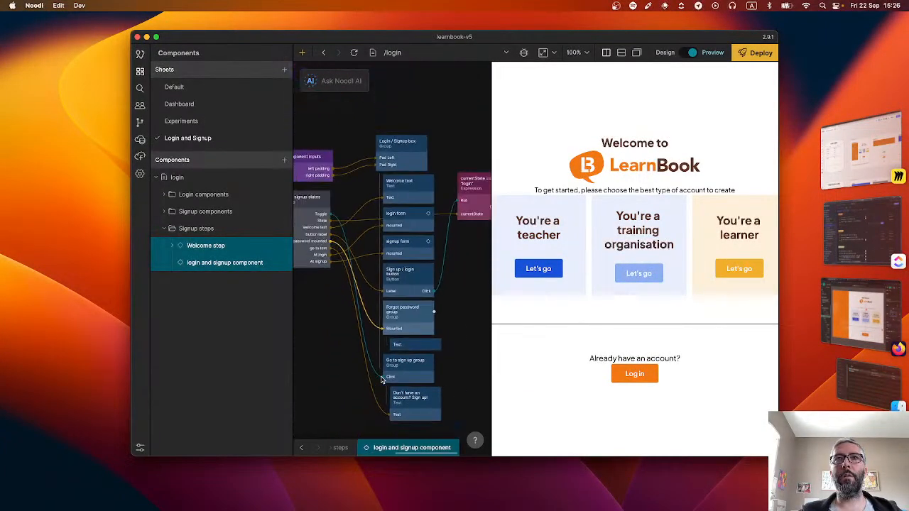
left_click(300, 449)
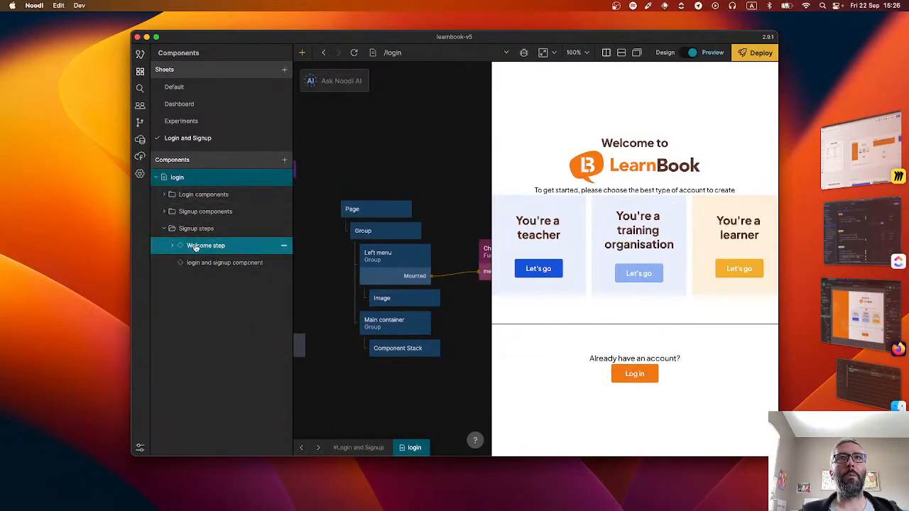
In the Welcome step component, create a color style named Divider colour from the Already have an account group's background color
left_click(240, 250)
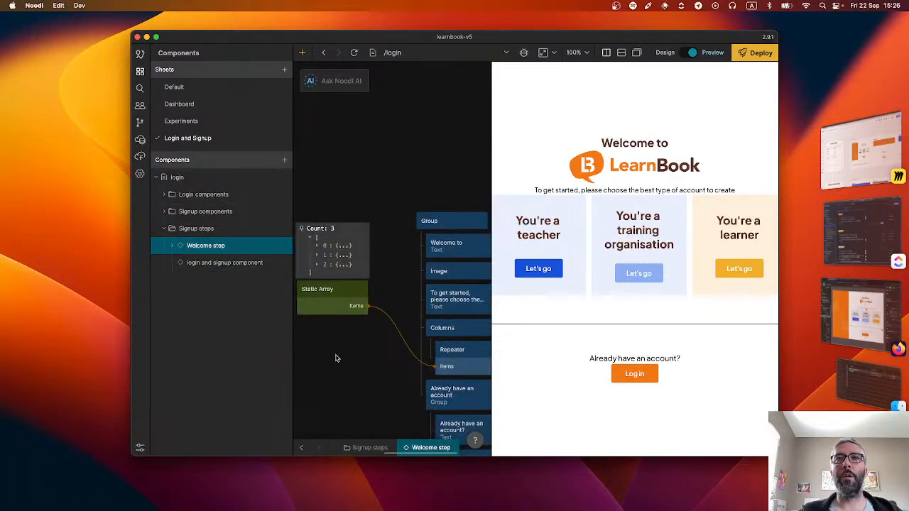
scroll(337, 358, "down", 2)
left_click(414, 326)
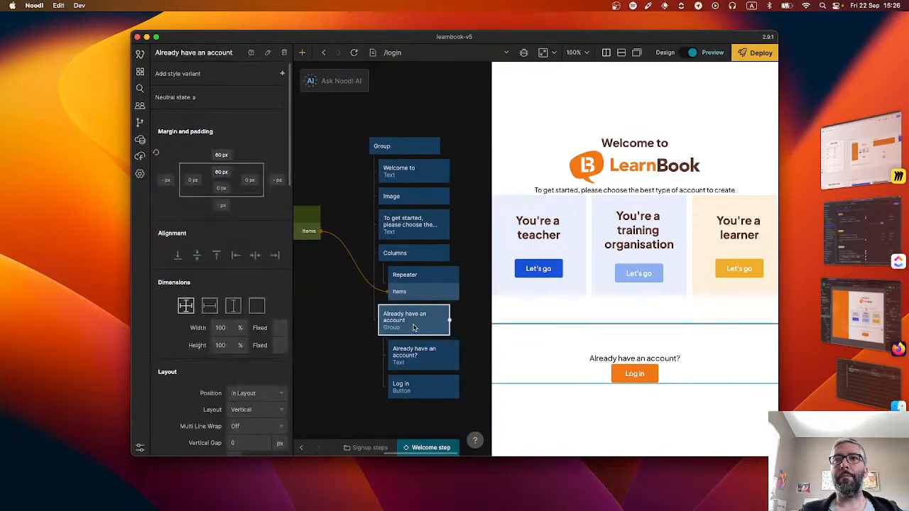
scroll(241, 286, "down", 10)
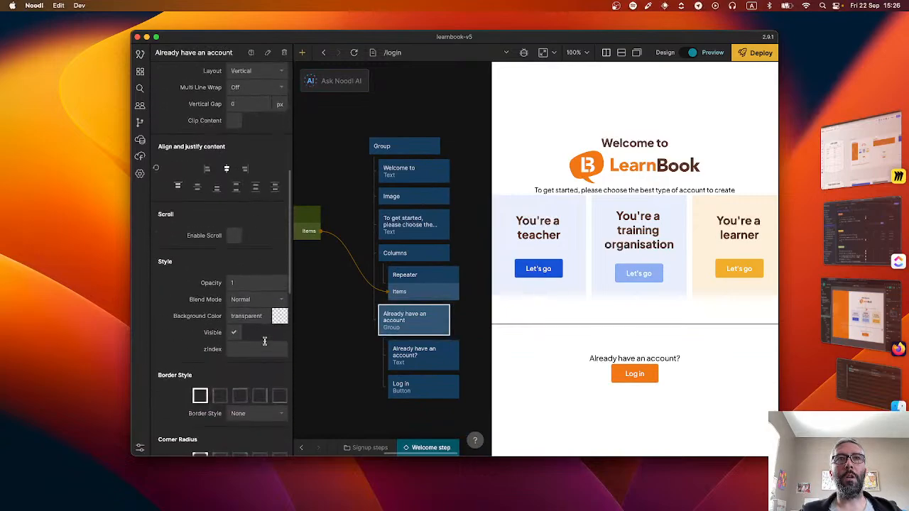
left_click(249, 285)
scroll(344, 343, "down", 10)
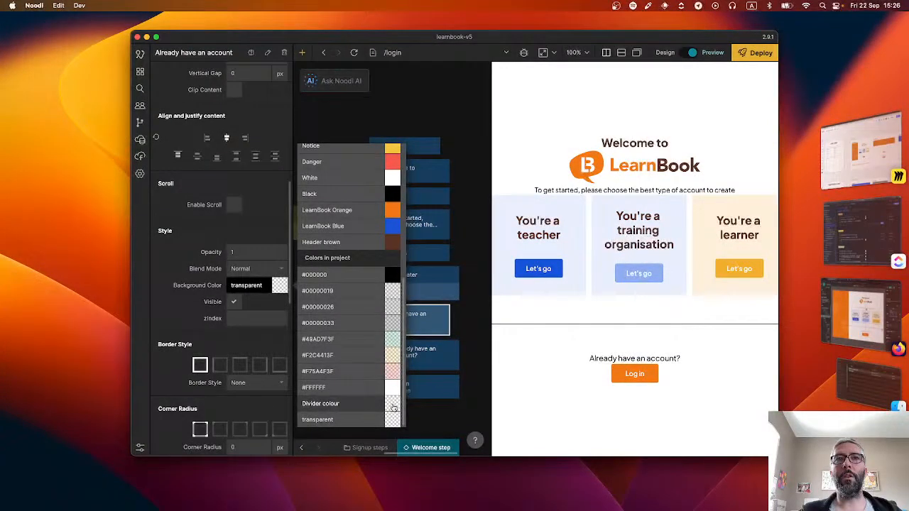
scroll(341, 408, "up", 10)
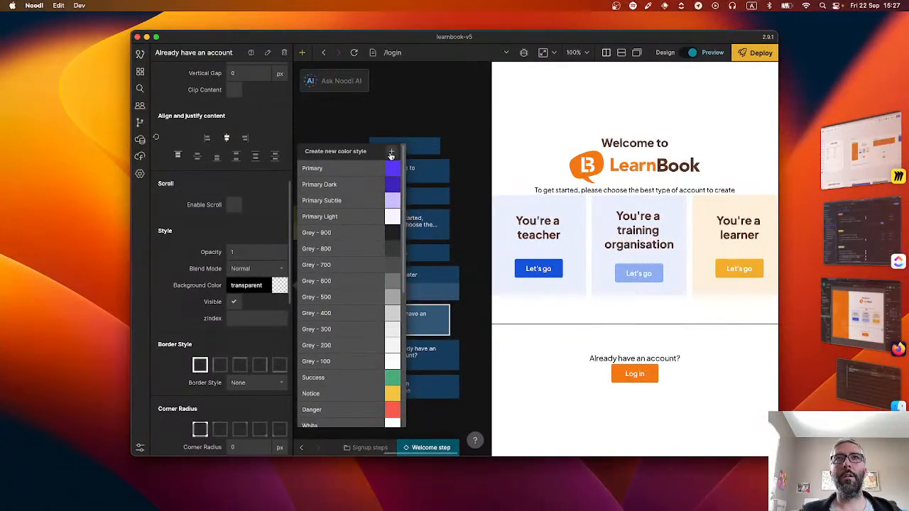
left_click(374, 151)
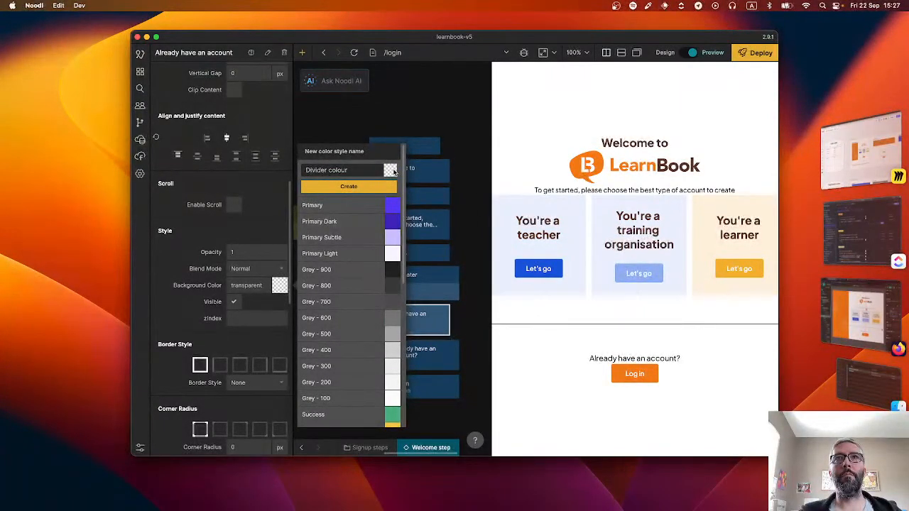
left_click(352, 186)
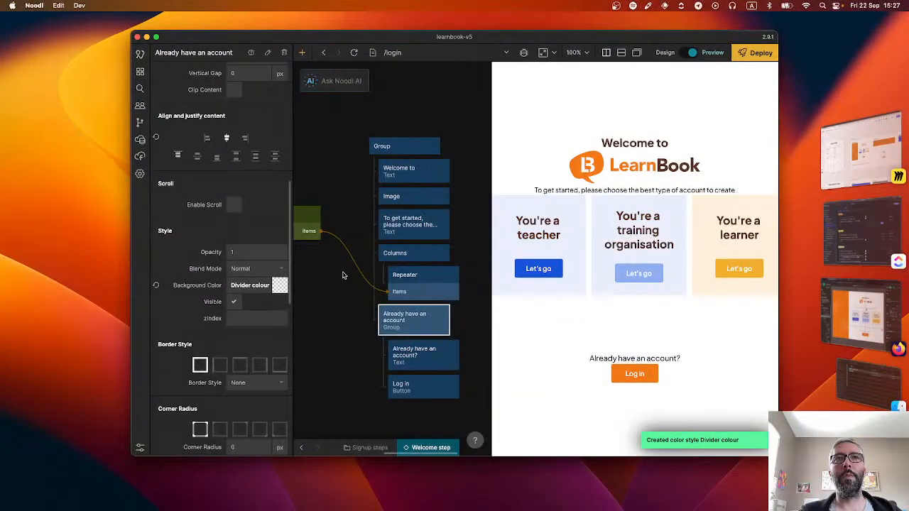
Set the Divider colour style to #E4E4E4 and apply it to the Already have an account group's background
left_click(280, 287)
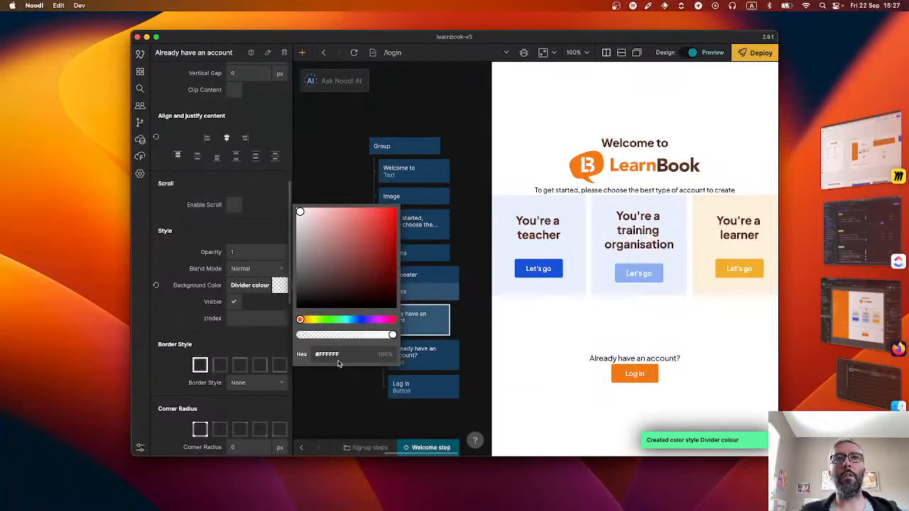
type("#E4E4E4")
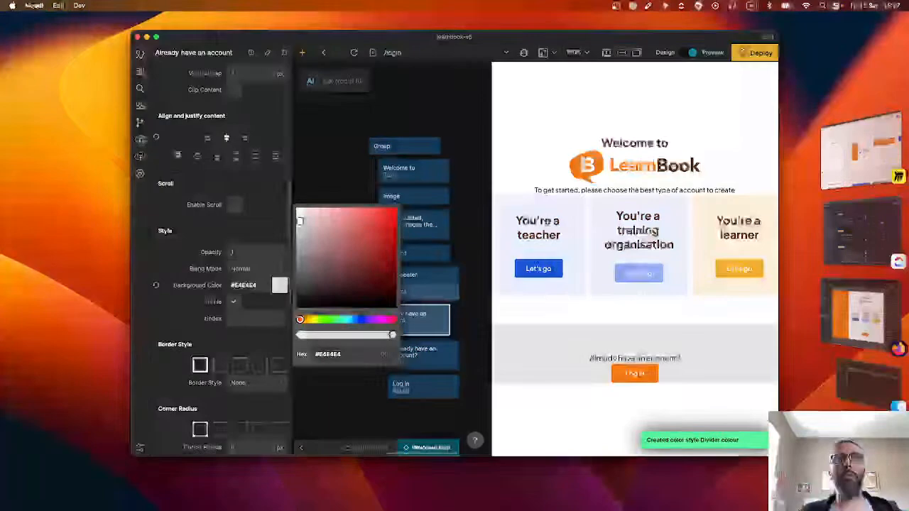
left_click(245, 284)
scroll(333, 312, "down", 3)
scroll(333, 320, "down", 1)
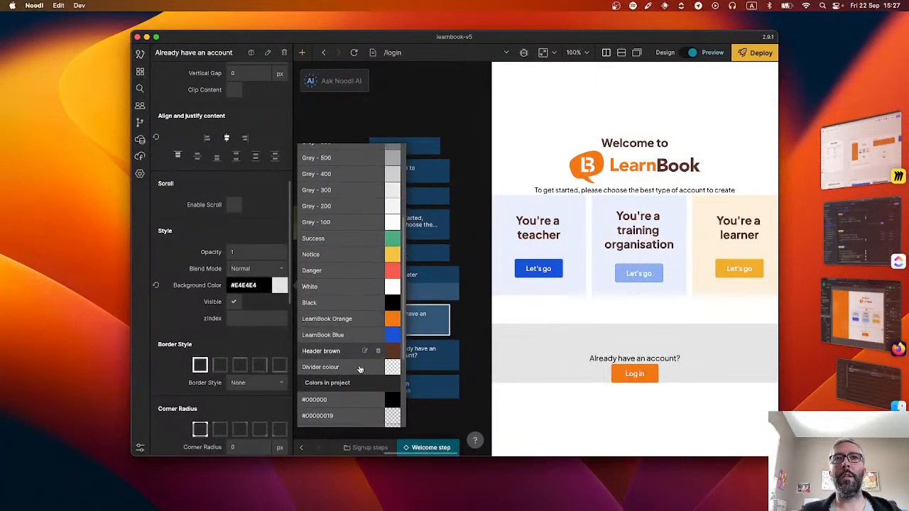
left_click(393, 367)
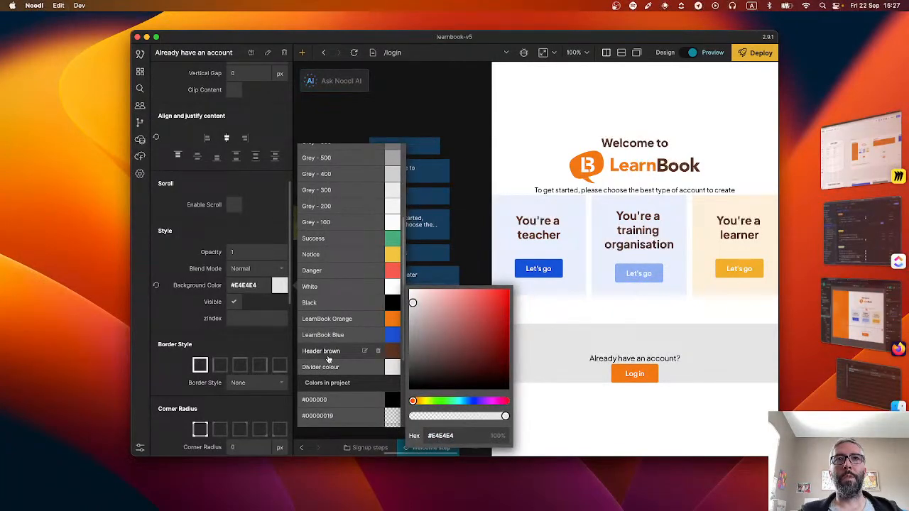
left_click(325, 365)
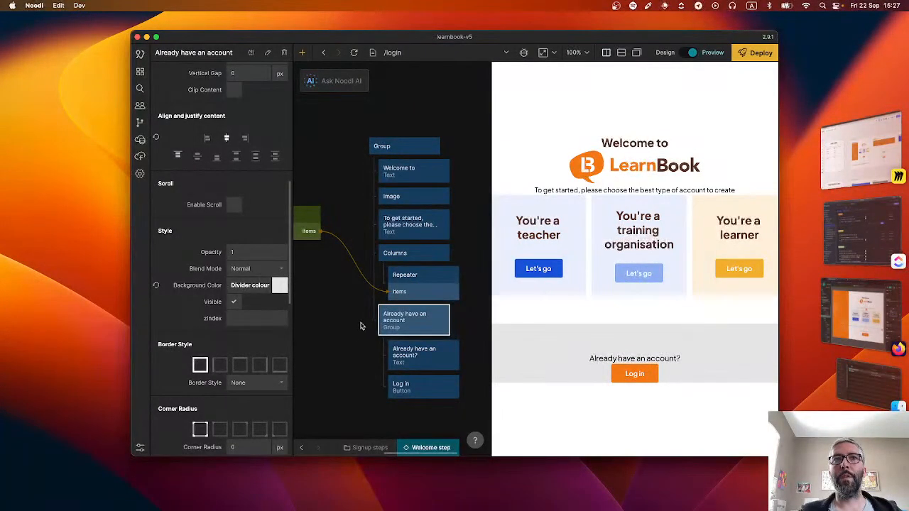
Set the Already have an account group's background to transparent and check the Divider colour of its 1 px solid top border
left_click(251, 287)
scroll(333, 395, "down", 10)
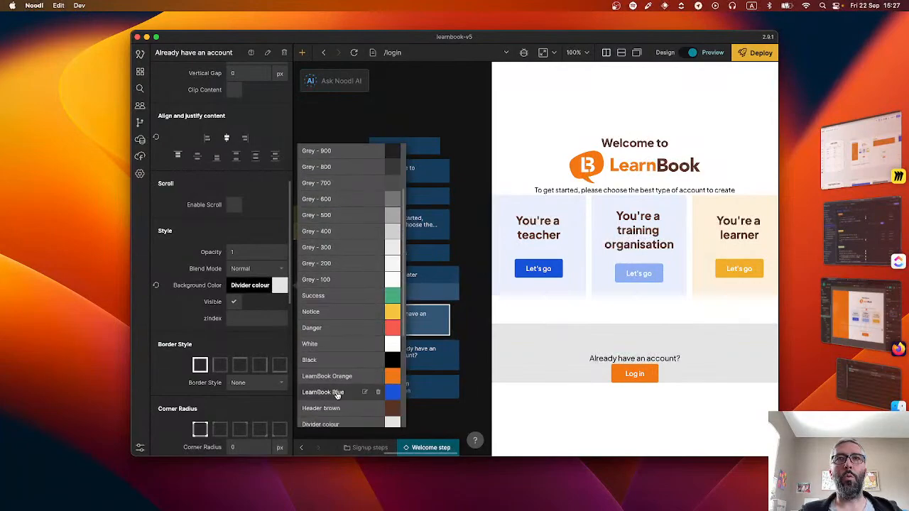
left_click(329, 419)
scroll(254, 296, "down", 3)
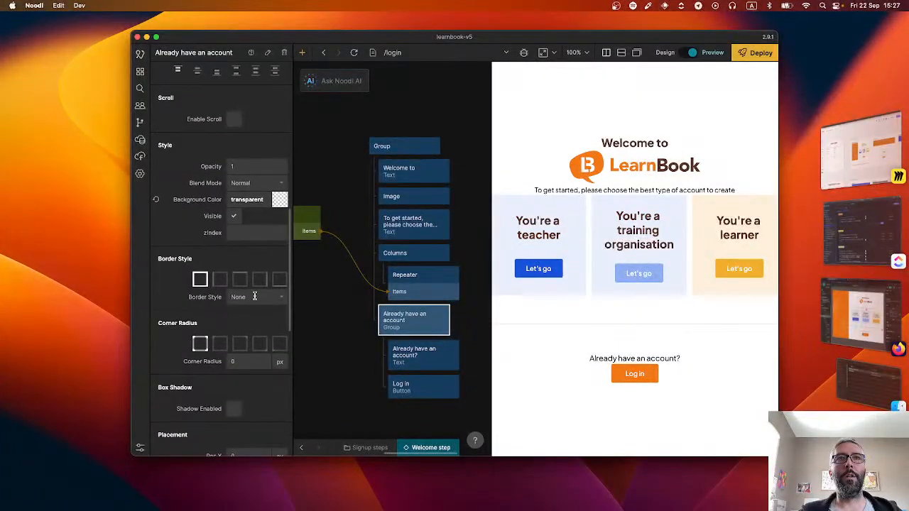
left_click(239, 280)
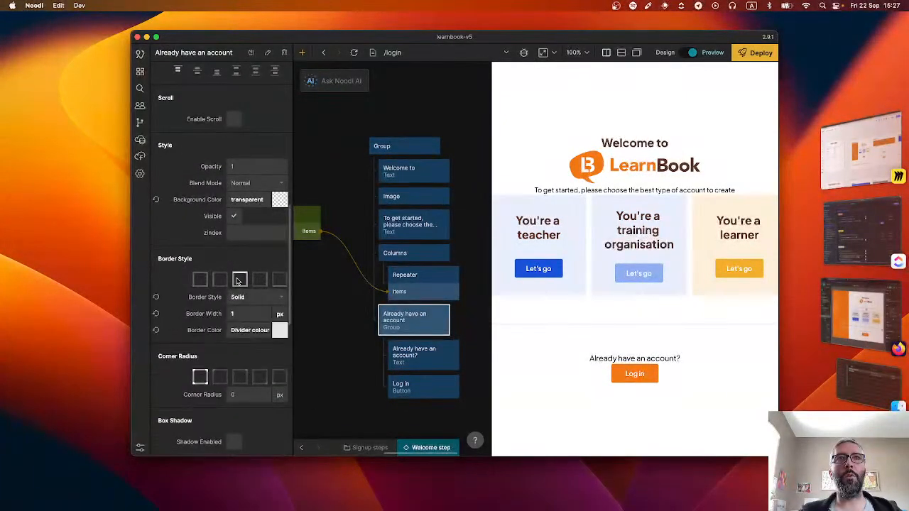
left_click(253, 334)
left_click(252, 356)
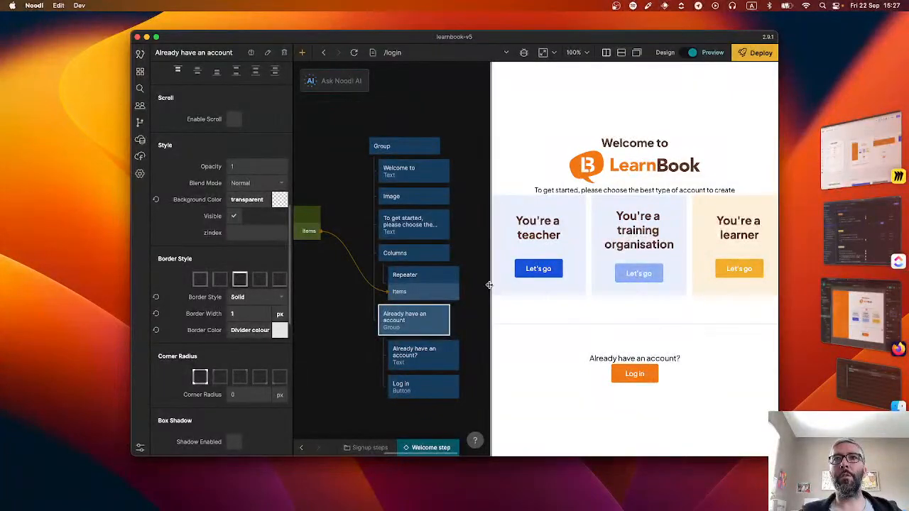
Enlarge the editor window and resize the preview to about 859 px wide
left_click_drag(490, 286, 341, 285)
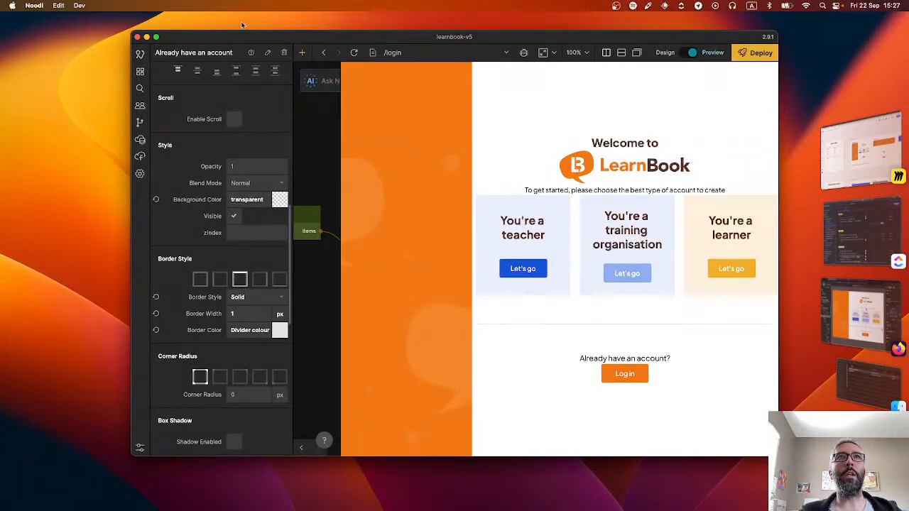
left_click_drag(238, 41, 108, 26)
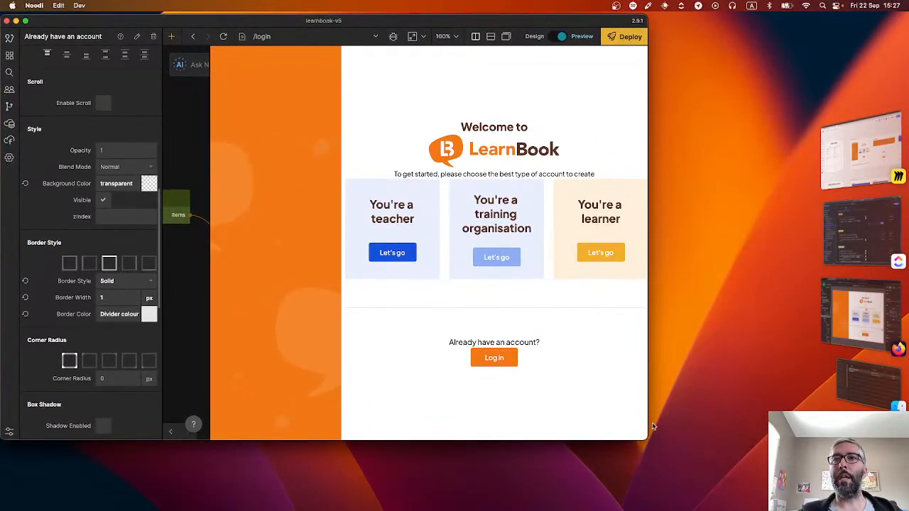
left_click_drag(642, 437, 804, 493)
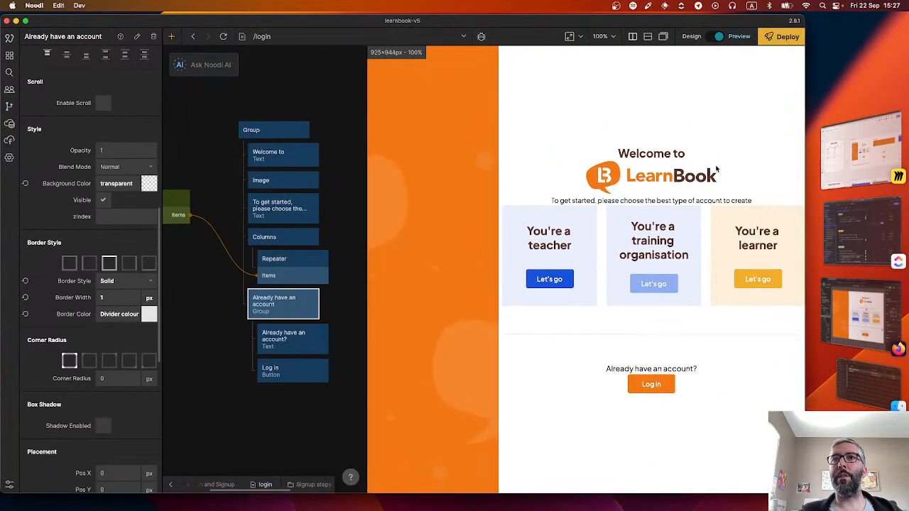
left_click_drag(366, 142, 397, 158)
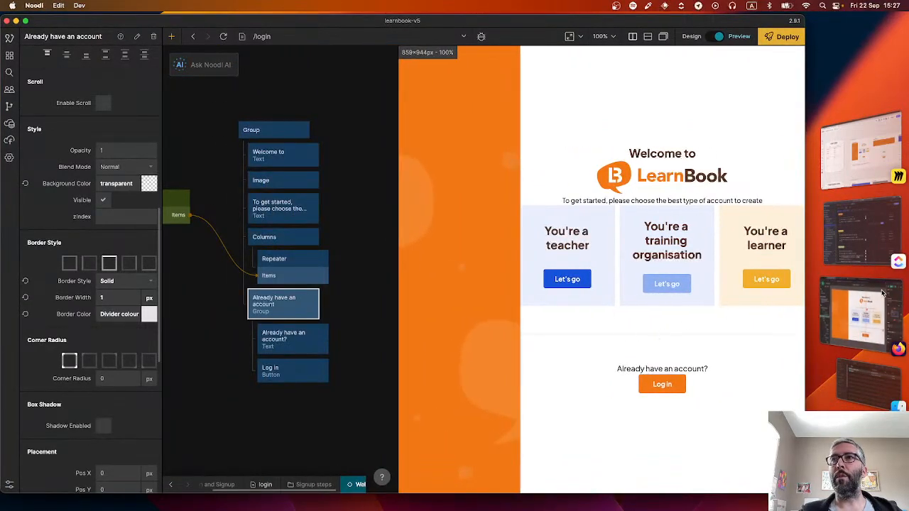
Switch to the Figma design and measure the spacing between the introductory sentence and the account cards
left_click(862, 315)
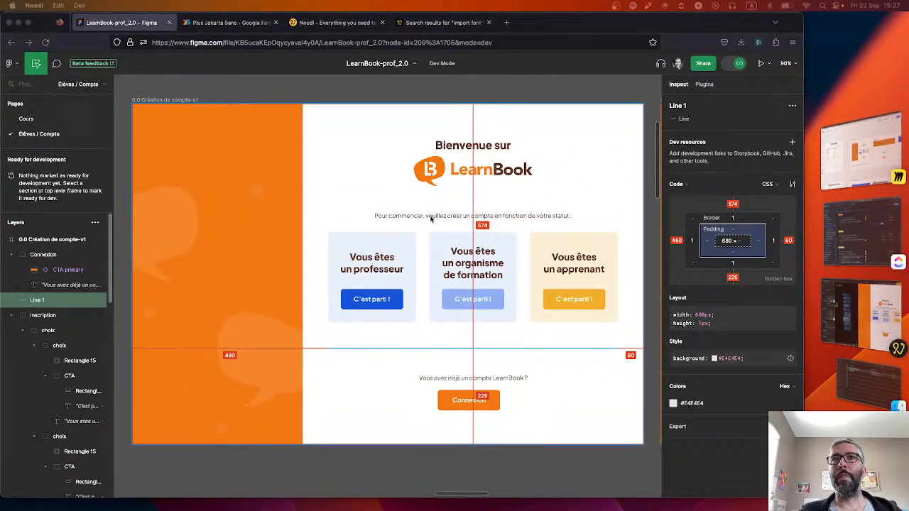
left_click(449, 216)
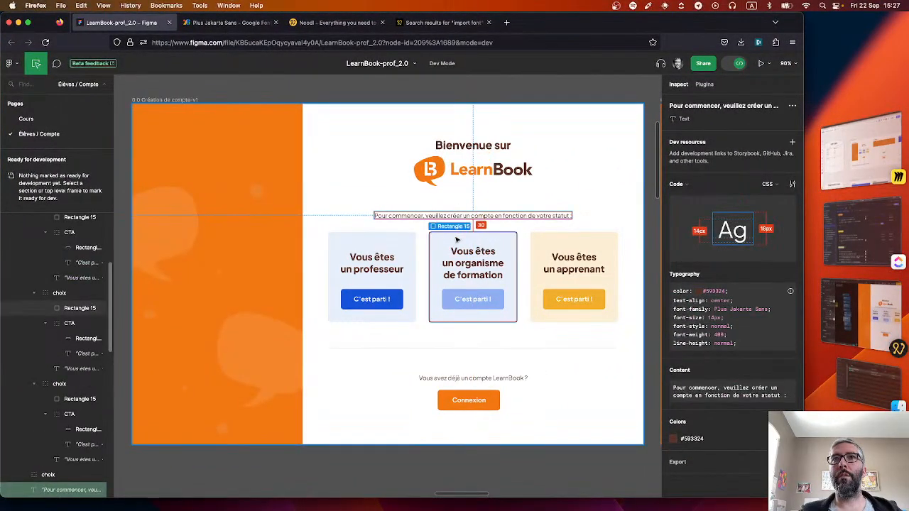
key("super+Tab")
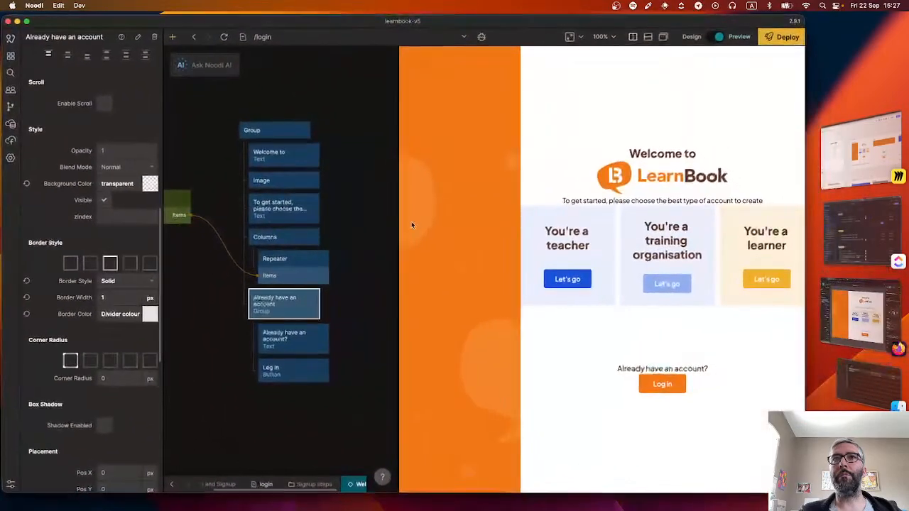
In Noodl, set the bottom margin of the "To get started" text to 30 px
left_click(304, 242)
left_click(282, 217)
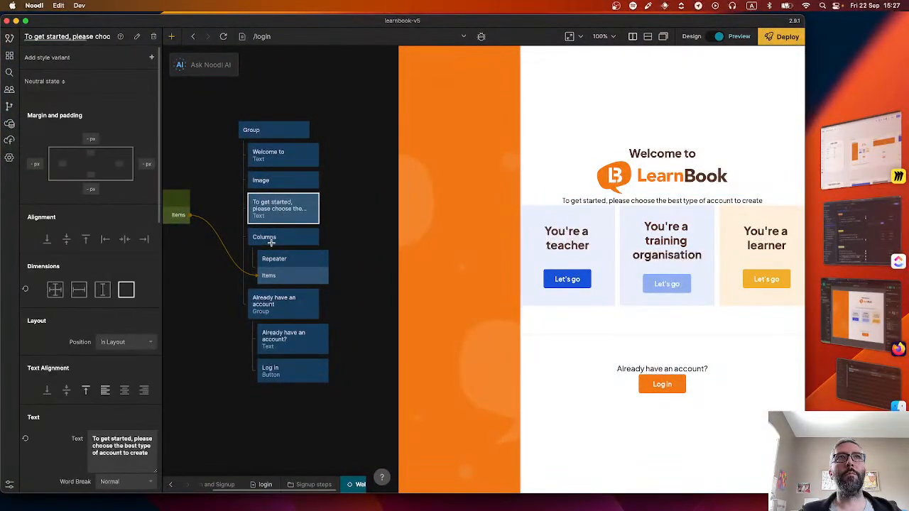
left_click(278, 240)
left_click(279, 213)
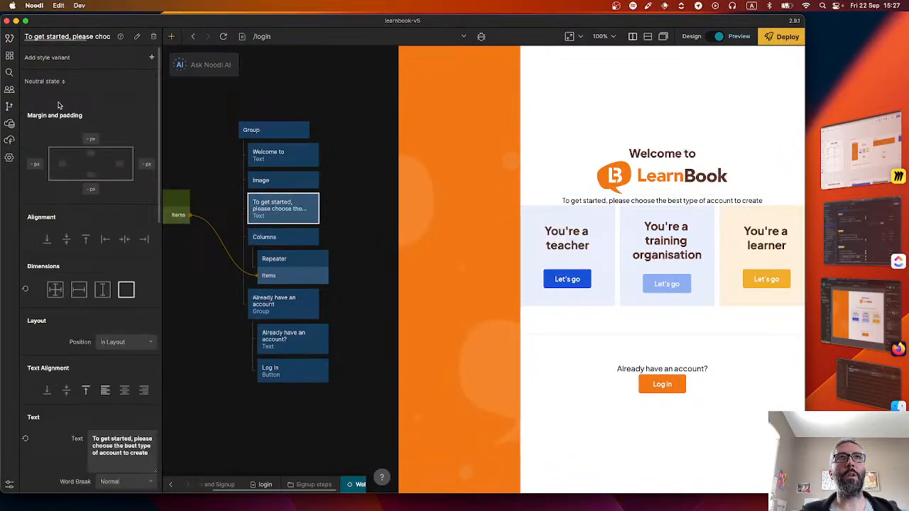
left_click(88, 189)
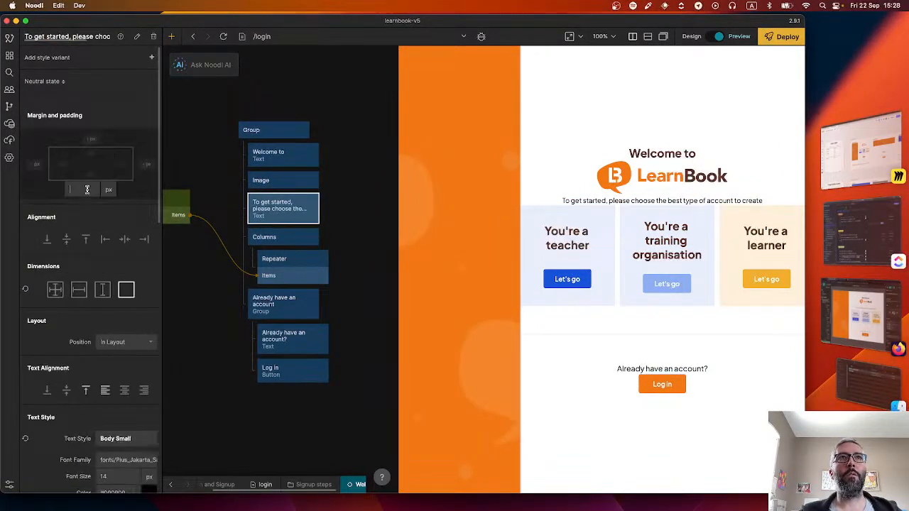
type("30")
key("Return")
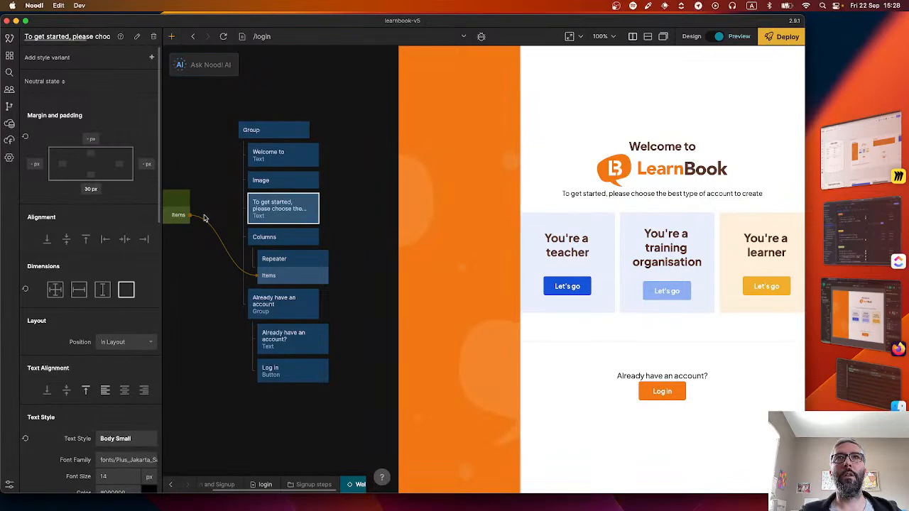
Set the bottom margin of the LearnBook logo image to 60 px
left_click(285, 182)
left_click(85, 189)
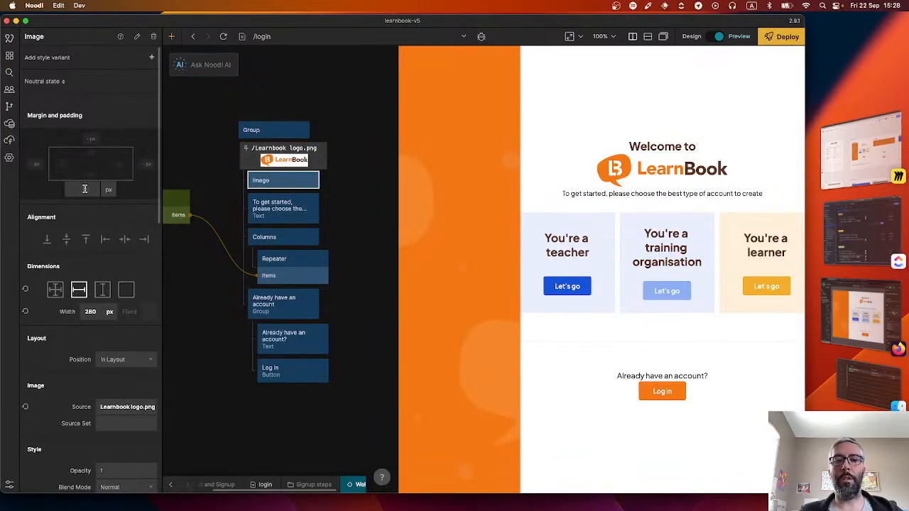
type("60")
key("Return")
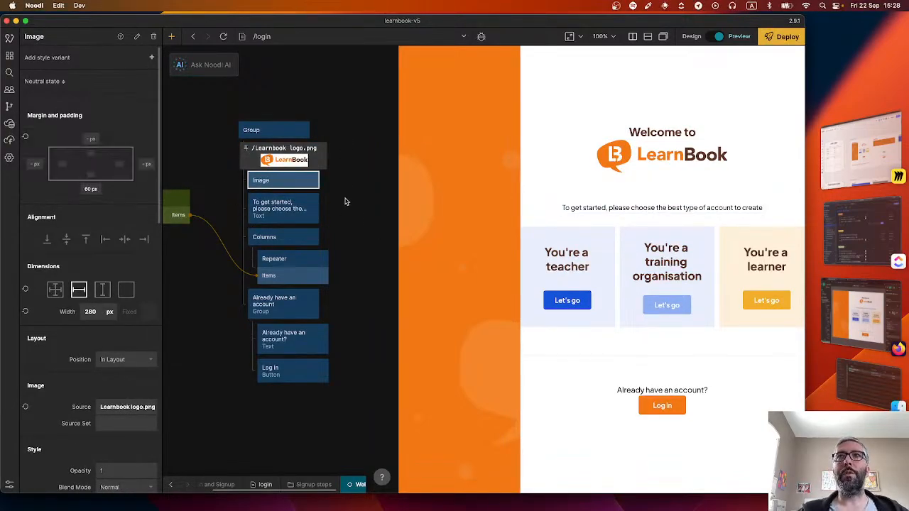
Set the bottom margin of the "Welcome to" text to 10 px
left_click(306, 152)
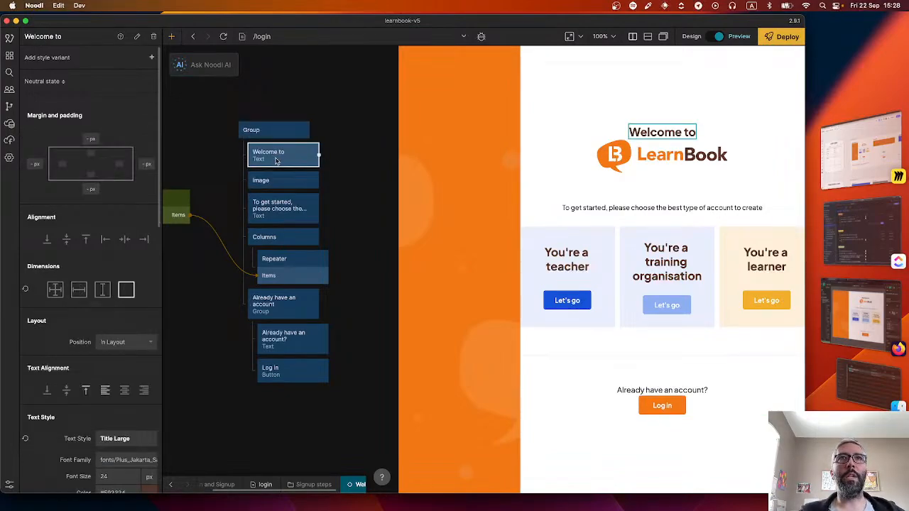
left_click(91, 191)
type("10")
key("Return")
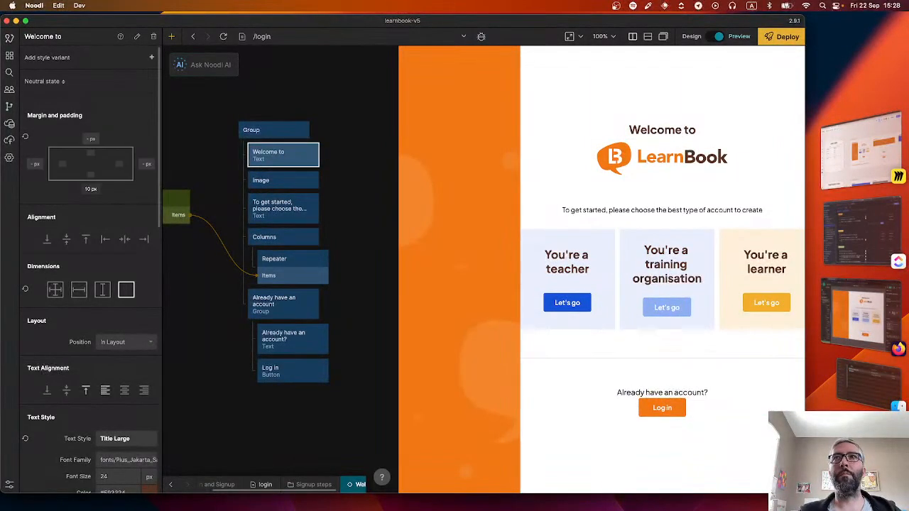
left_click(351, 224)
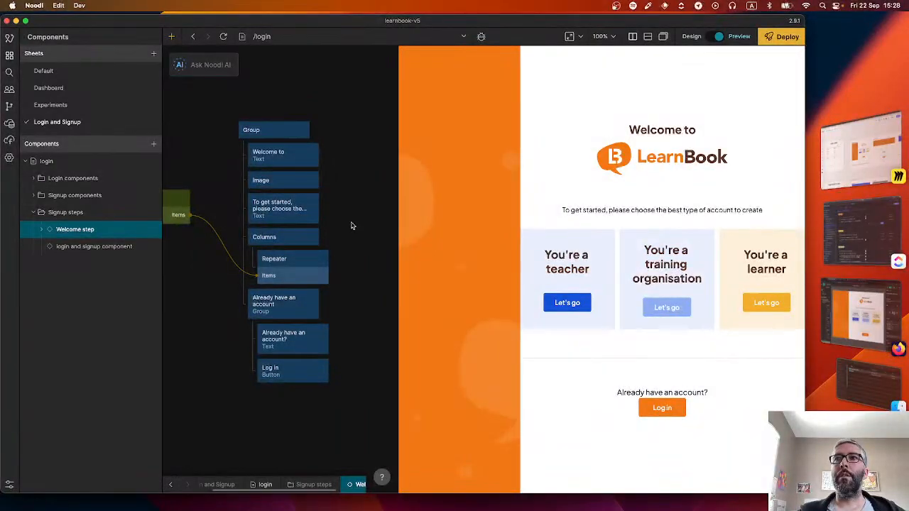
Switch to the Figma design and measure the spacing between the Connexion button and the existing-account question above it, then return to Noodl
left_click(852, 326)
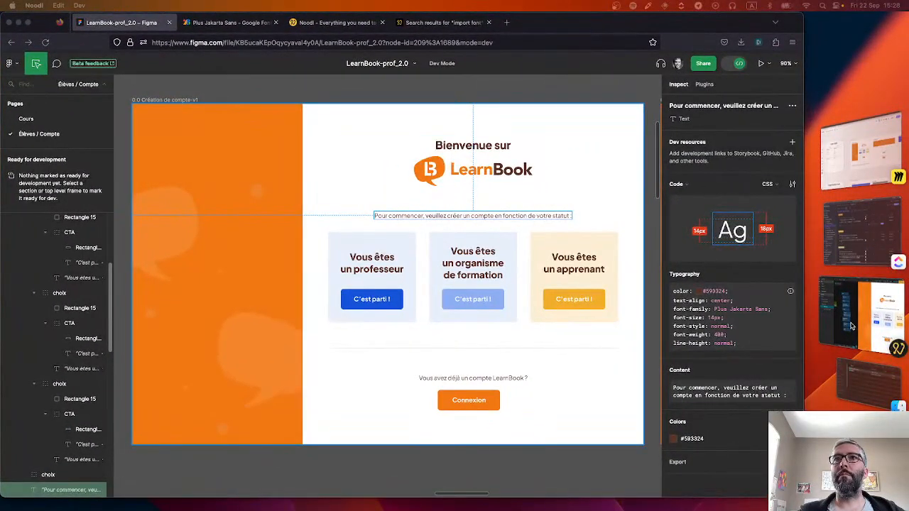
left_click(851, 326)
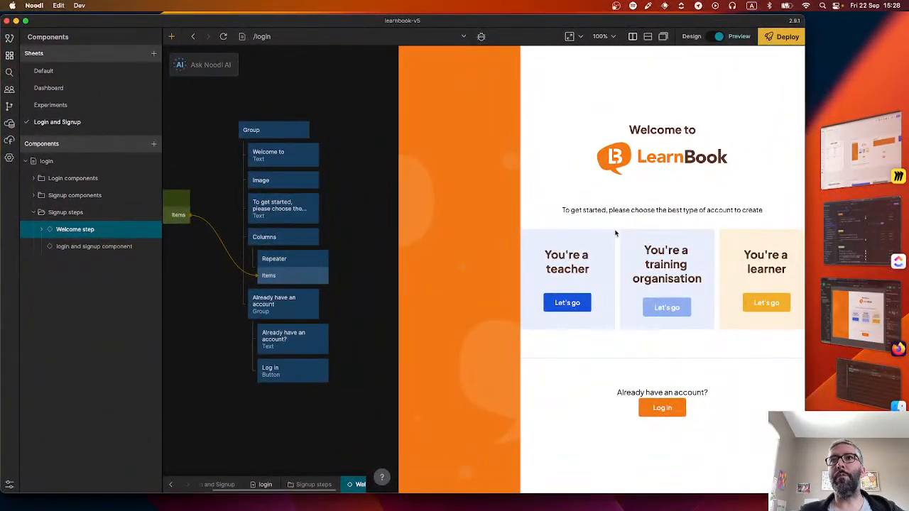
left_click(856, 316)
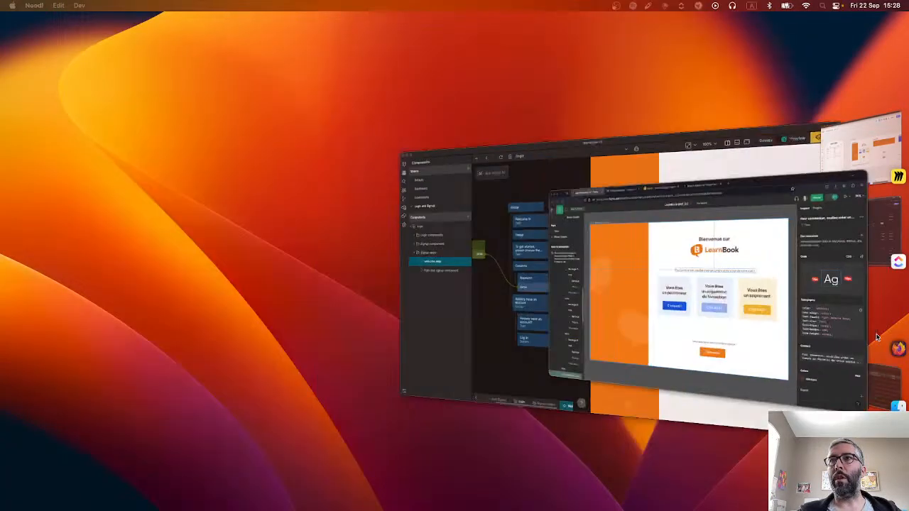
left_click(467, 395)
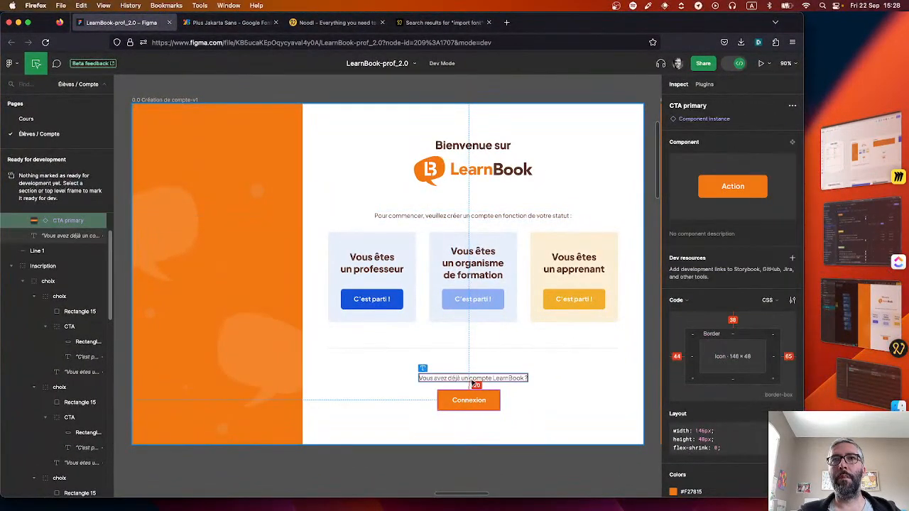
key("super+Tab")
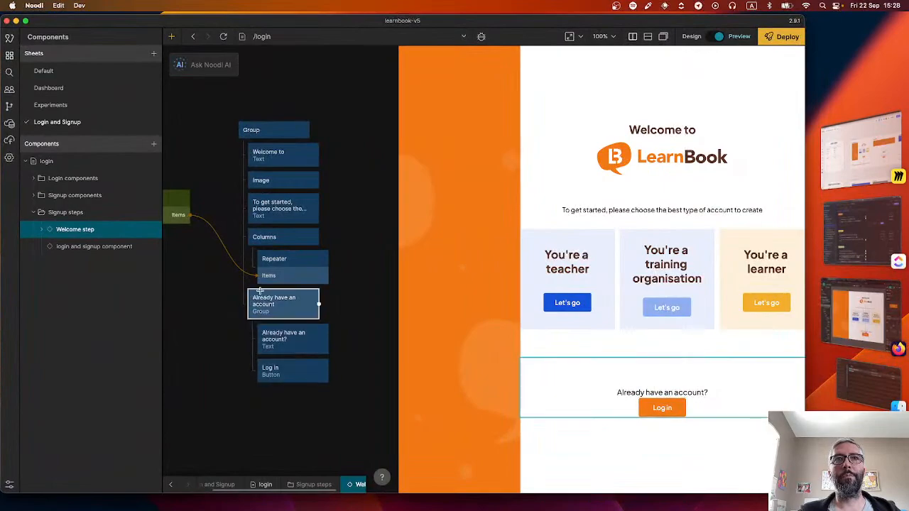
Set the bottom margin of the "Already have an account?" text to 20 px
left_click(284, 303)
left_click(289, 348)
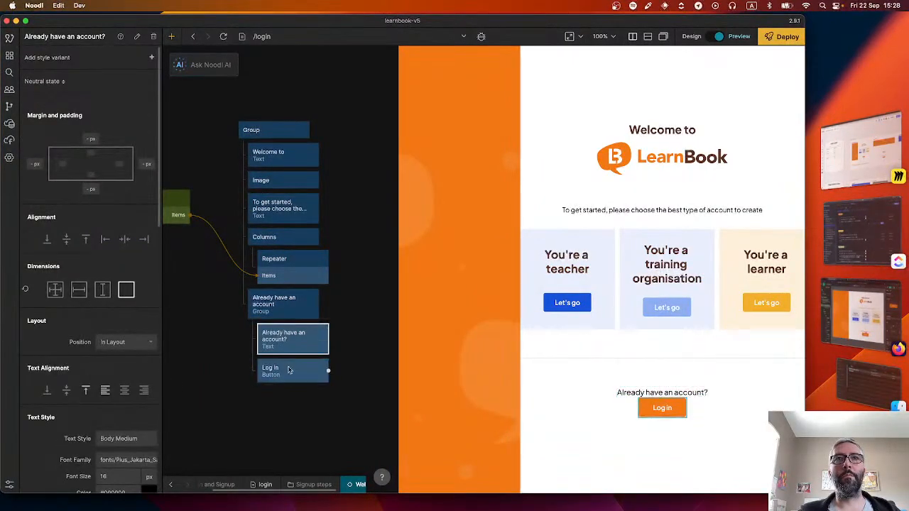
left_click(291, 371)
left_click(290, 345)
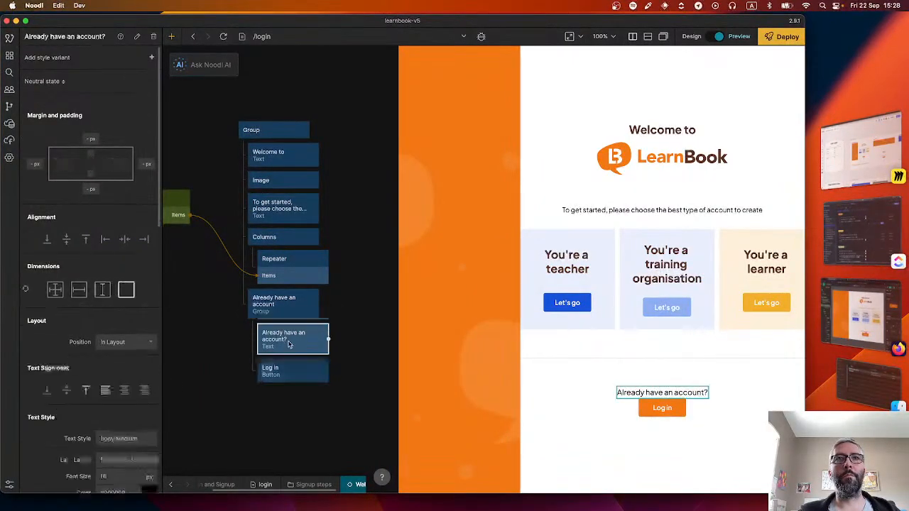
left_click(93, 188)
type("20")
key("Return")
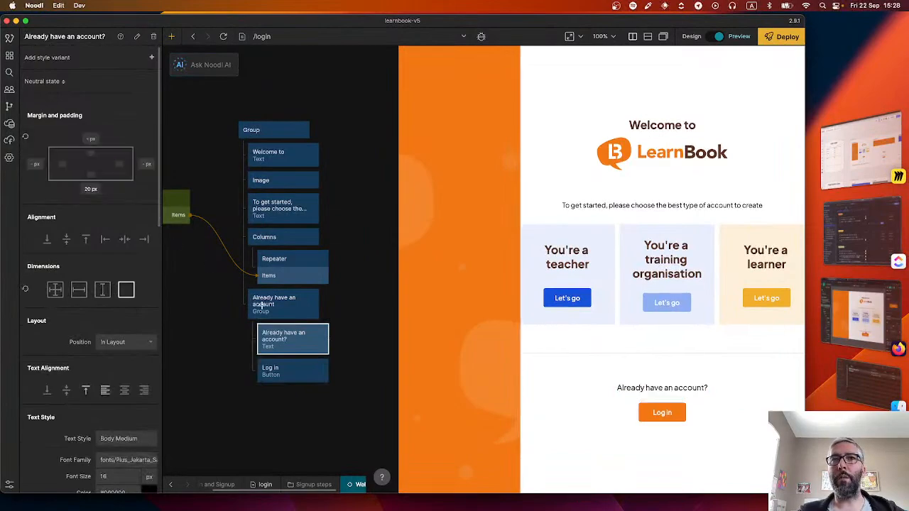
left_click(344, 347)
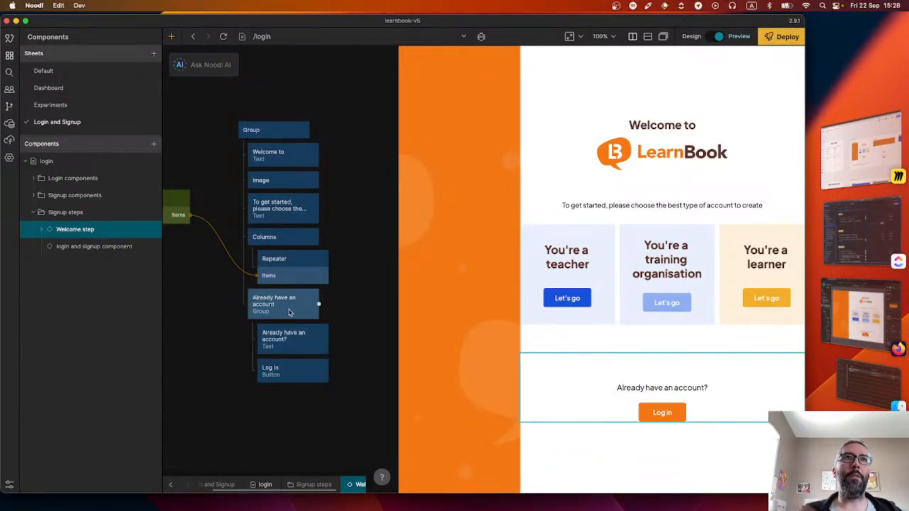
Add a Component Outputs node beside the "Already have an account" group in the Welcome step
left_click(289, 312)
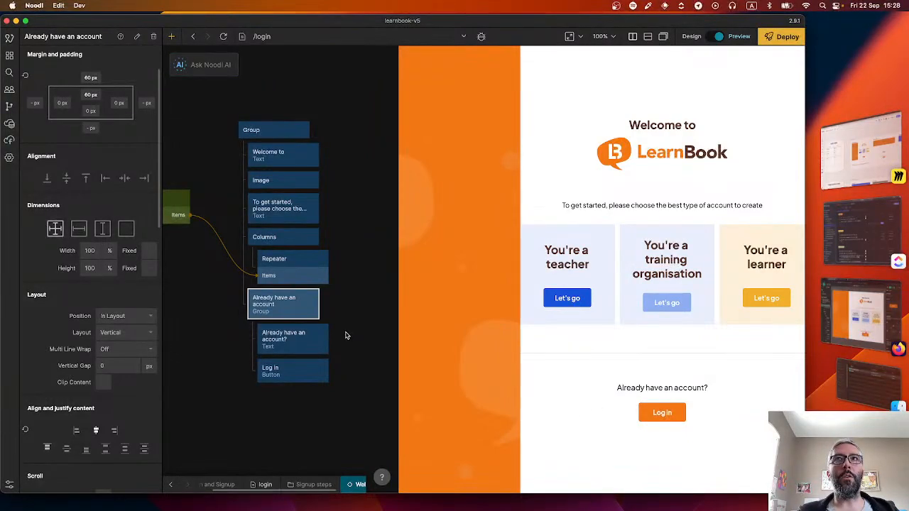
scroll(362, 349, "right", 1)
scroll(362, 349, "down", 2)
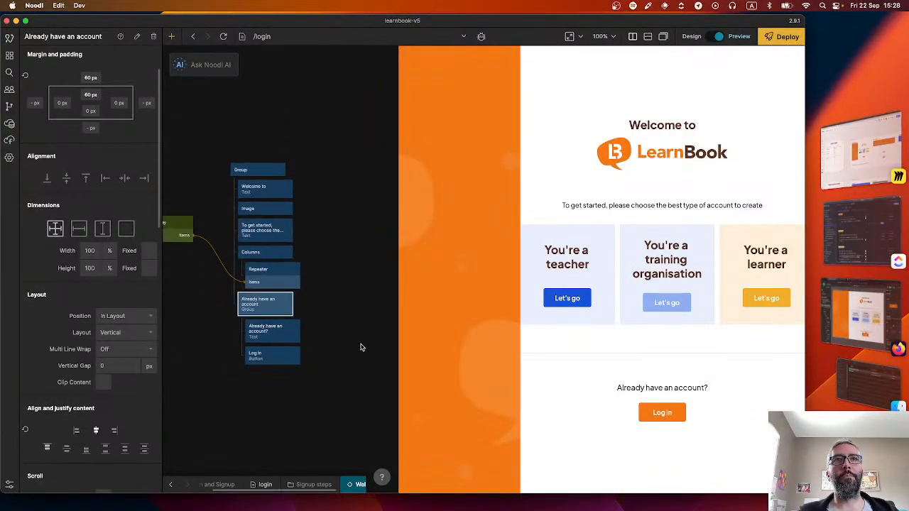
scroll(361, 349, "left", 1)
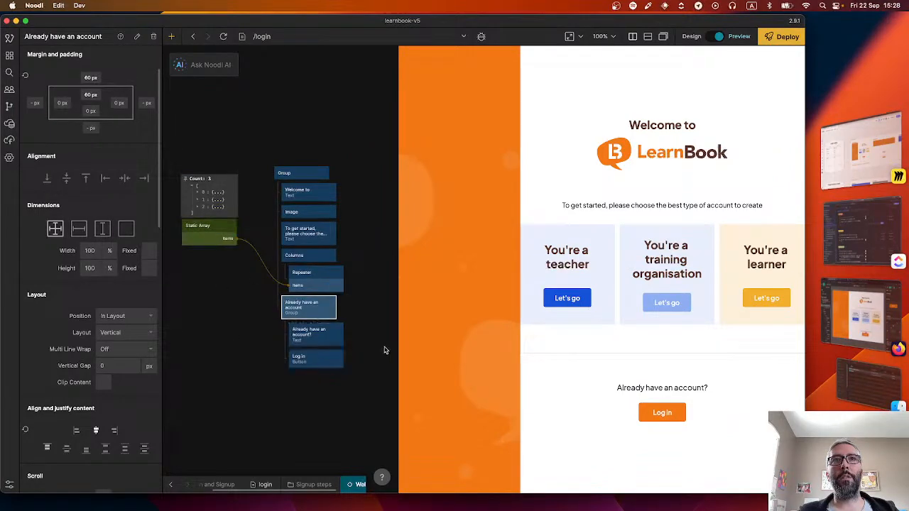
scroll(383, 347, "right", 2)
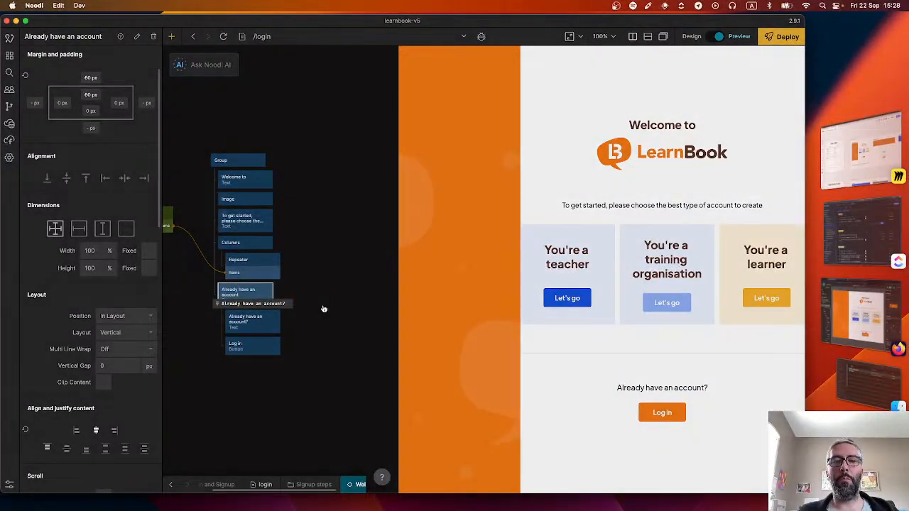
right_click(323, 308)
type("output")
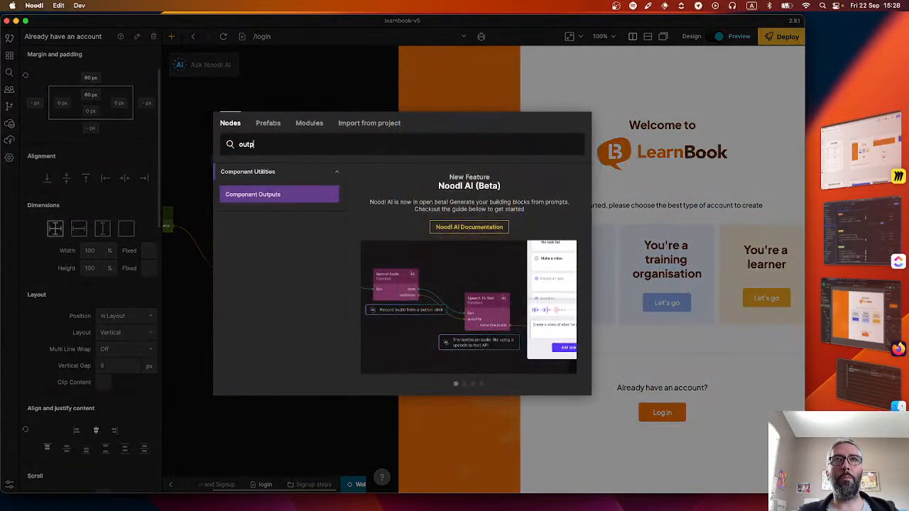
left_click(273, 198)
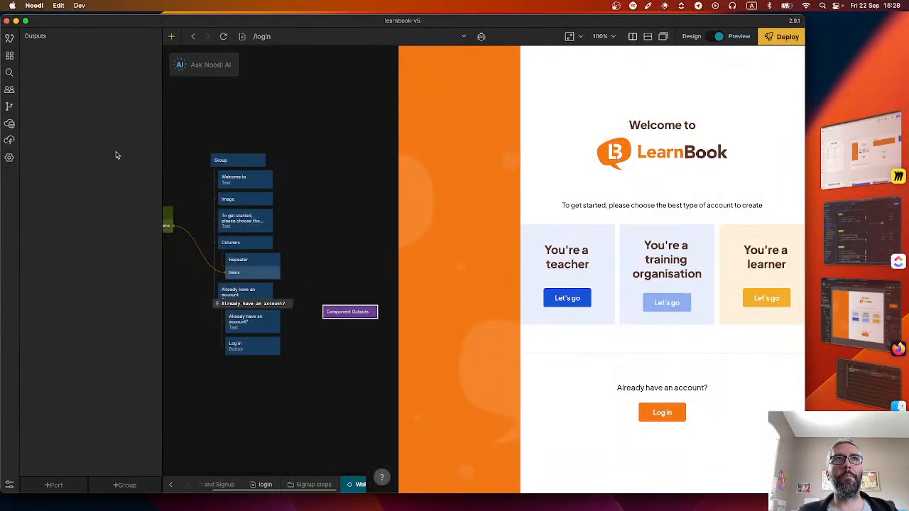
Add a port named "switch to login clicked" to the Component Outputs node
left_click(54, 486)
type("swi")
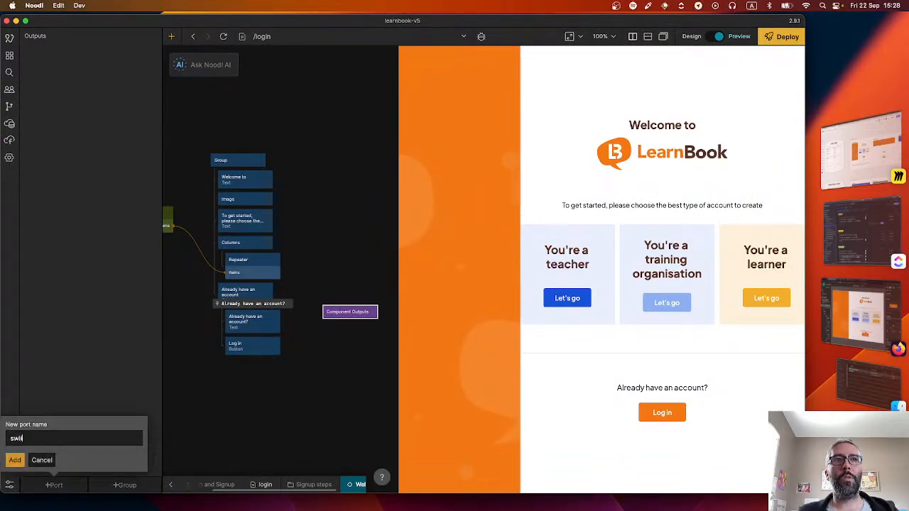
type("tch to login clicked")
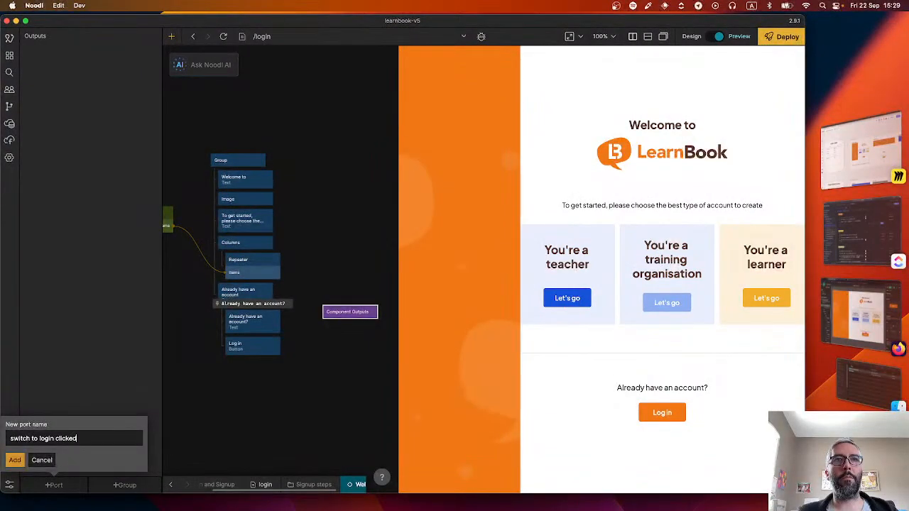
key("Return")
left_click(323, 377)
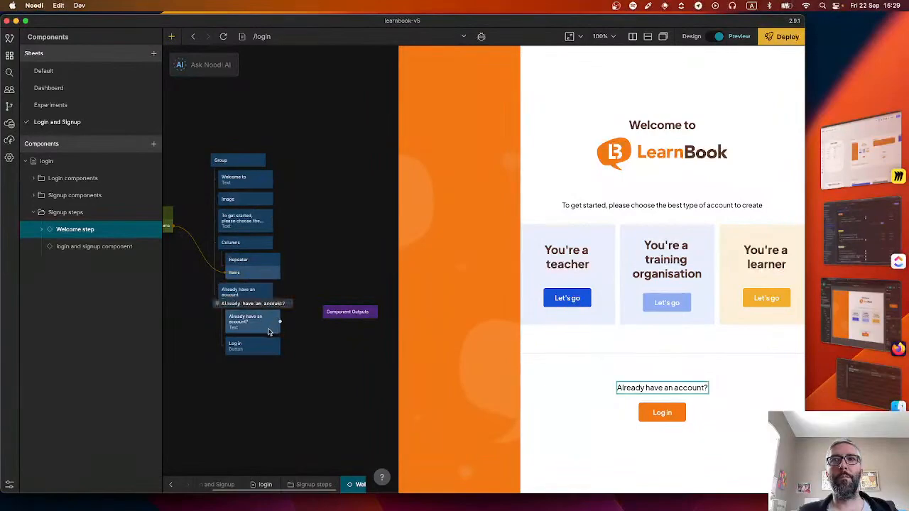
Connect the Log in button's Click event to the "switch to login clicked" output and return to the login page component
left_click_drag(280, 345, 348, 313)
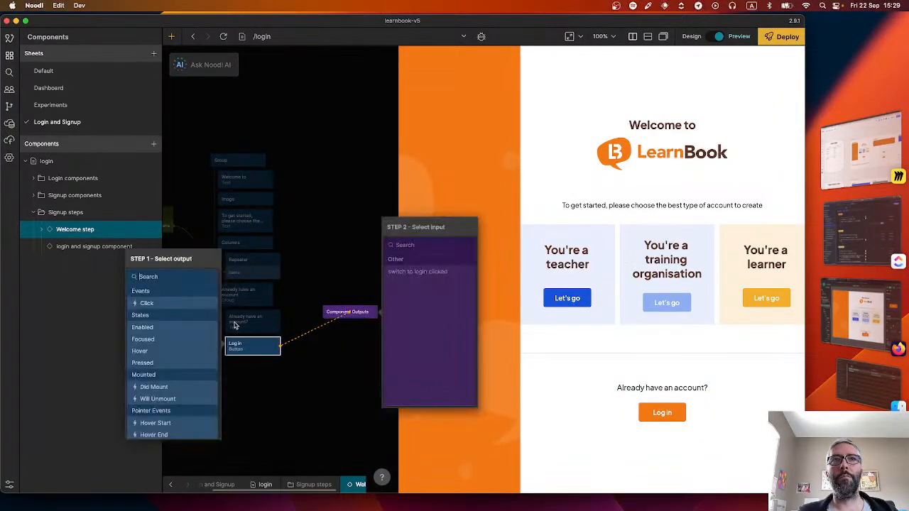
left_click(155, 306)
left_click(417, 271)
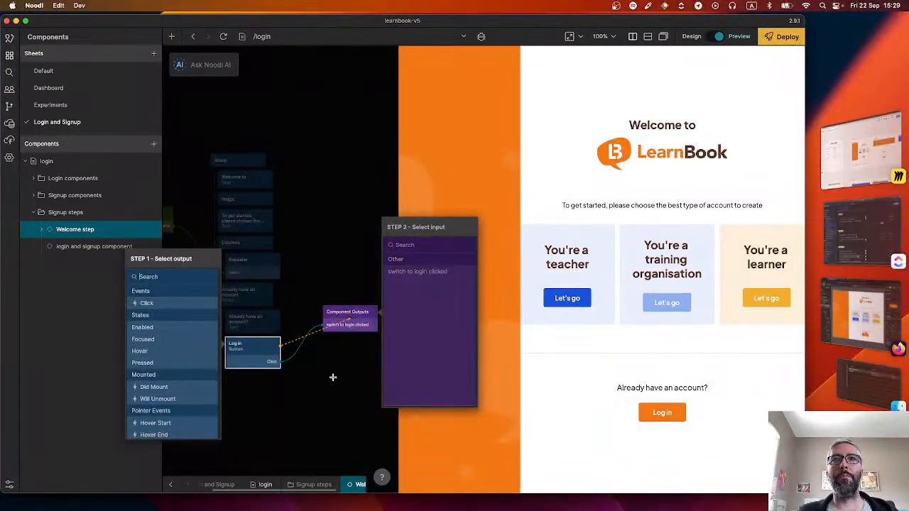
left_click(172, 483)
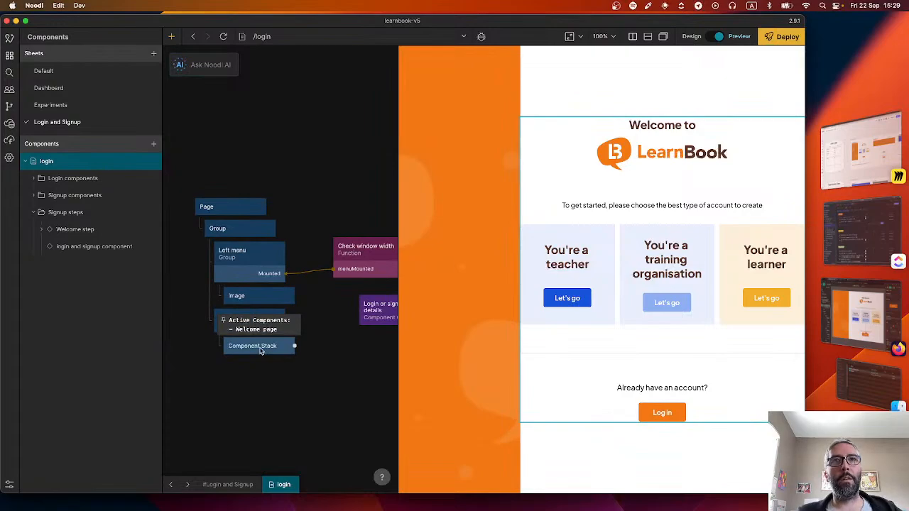
left_click(260, 349)
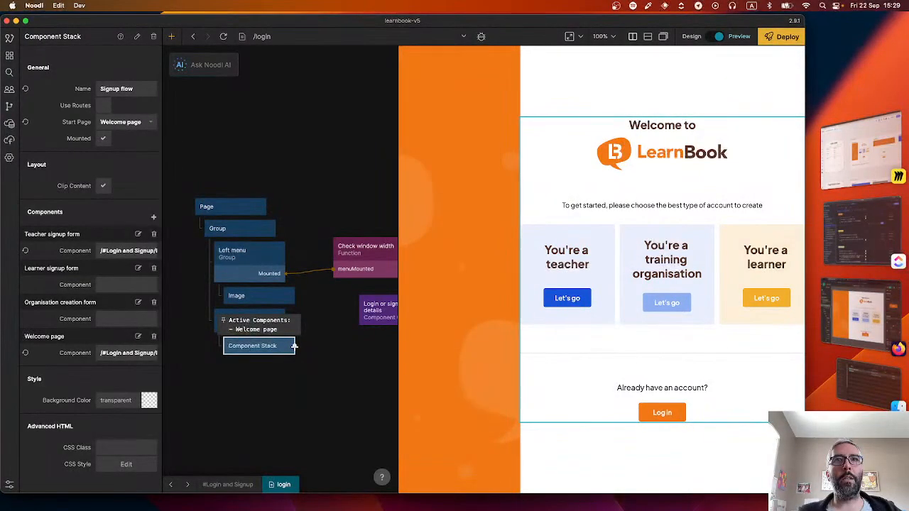
left_click_drag(294, 345, 377, 314)
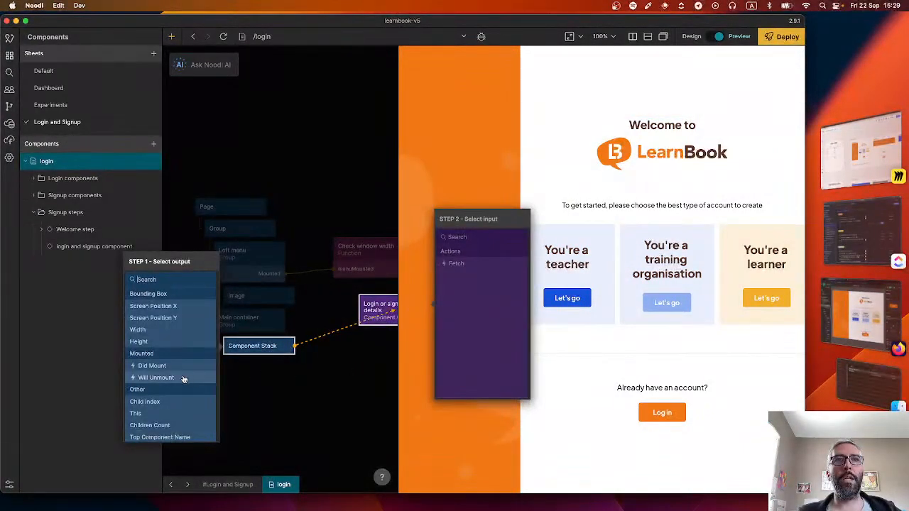
left_click(350, 395)
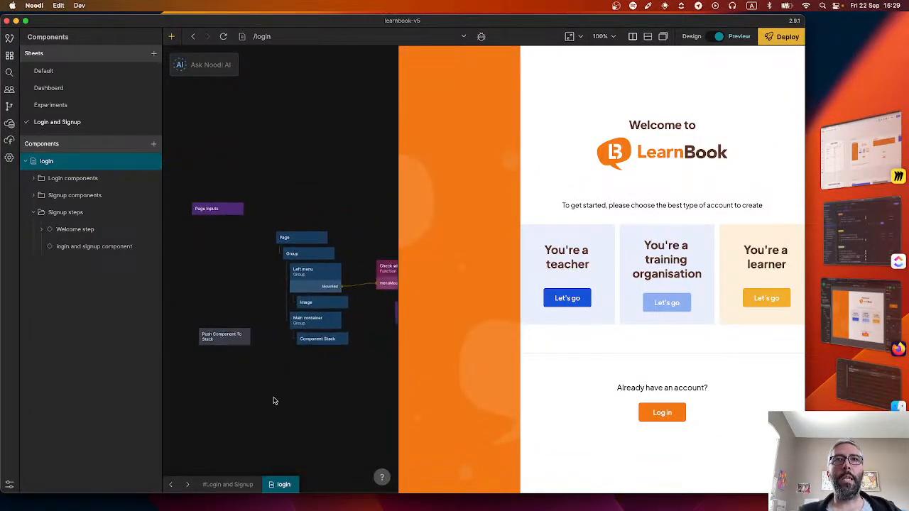
Set the Push Component To Stack node's target page to Welcome page and place the node below the Login or signup details object
left_click(220, 334)
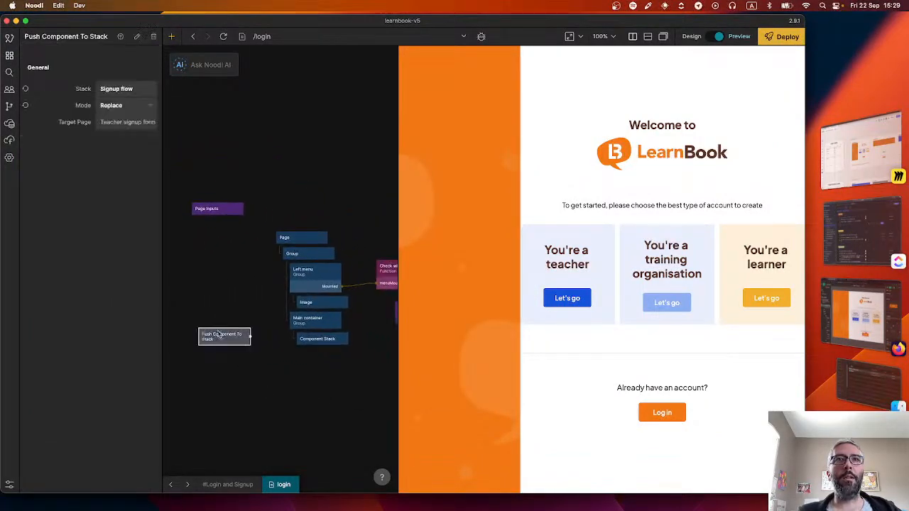
left_click(128, 122)
left_click(128, 196)
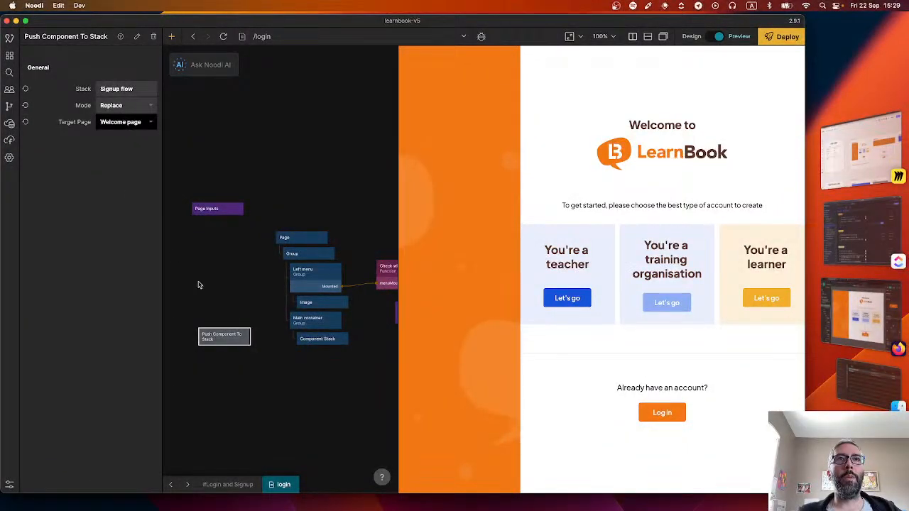
scroll(278, 353, "right", 3)
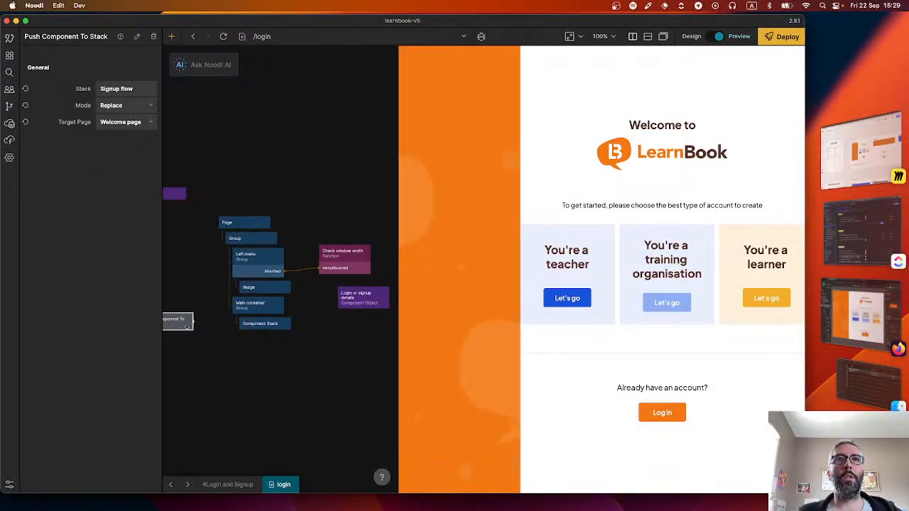
left_click_drag(187, 325, 359, 337)
scroll(360, 369, "right", 3)
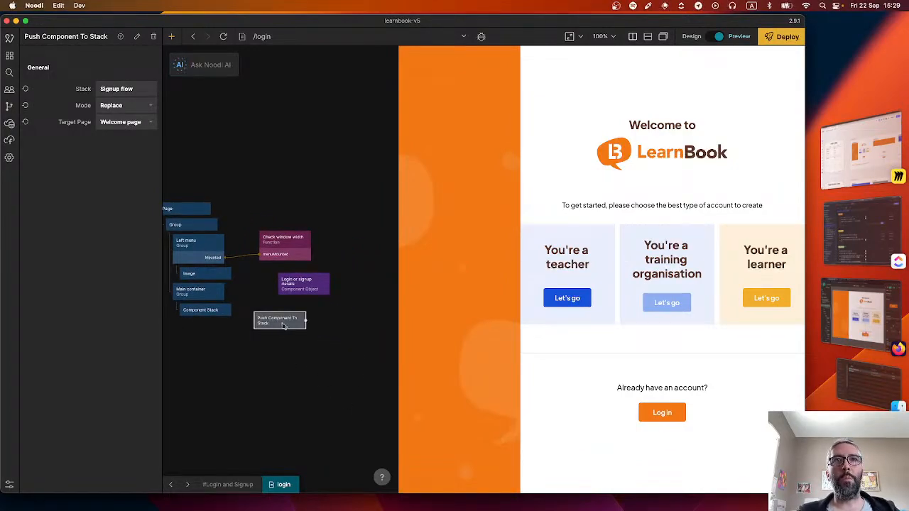
Add a second Push Component To Stack node with mode Replace and stack "Signup flow"
right_click(343, 324)
type("push")
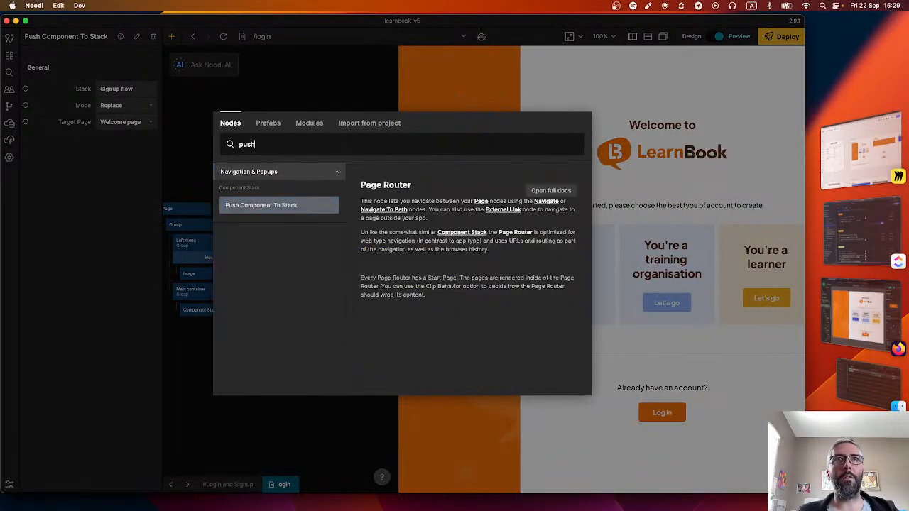
left_click(280, 206)
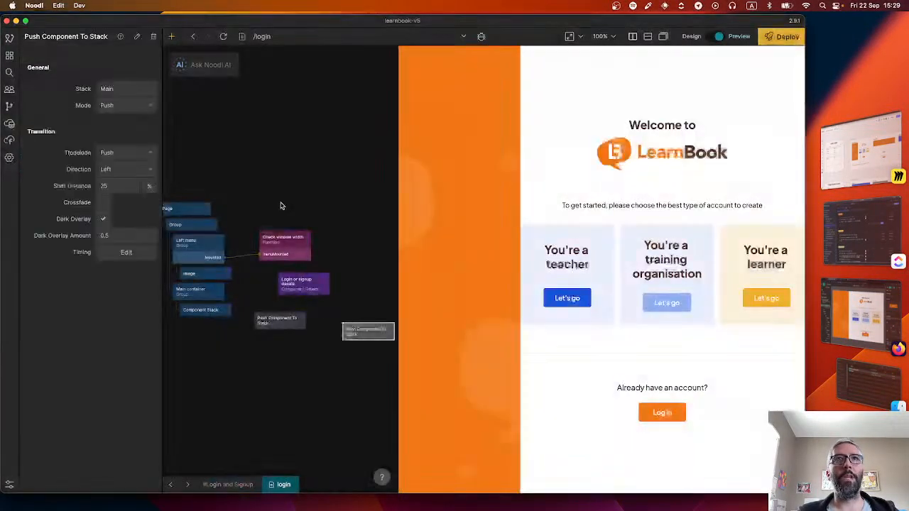
left_click(126, 106)
left_click(126, 106)
left_click(127, 106)
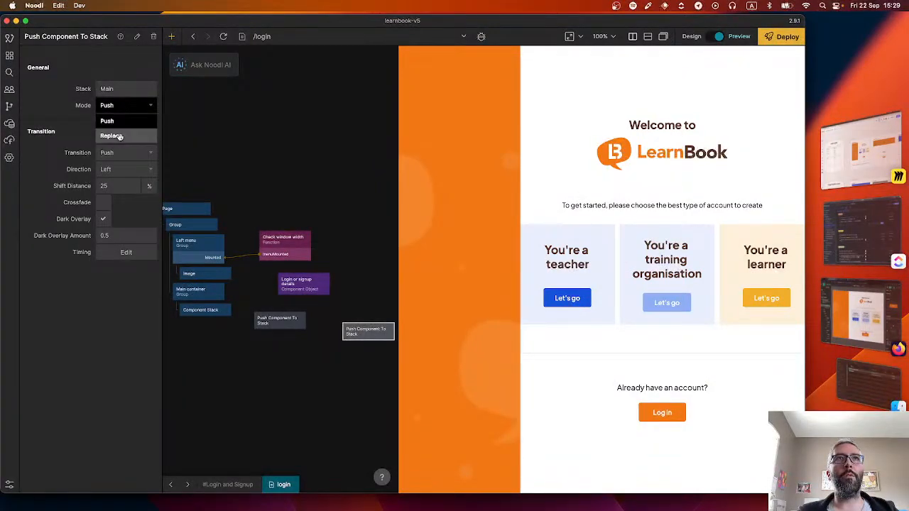
left_click(114, 135)
left_click(115, 88)
left_click(202, 53)
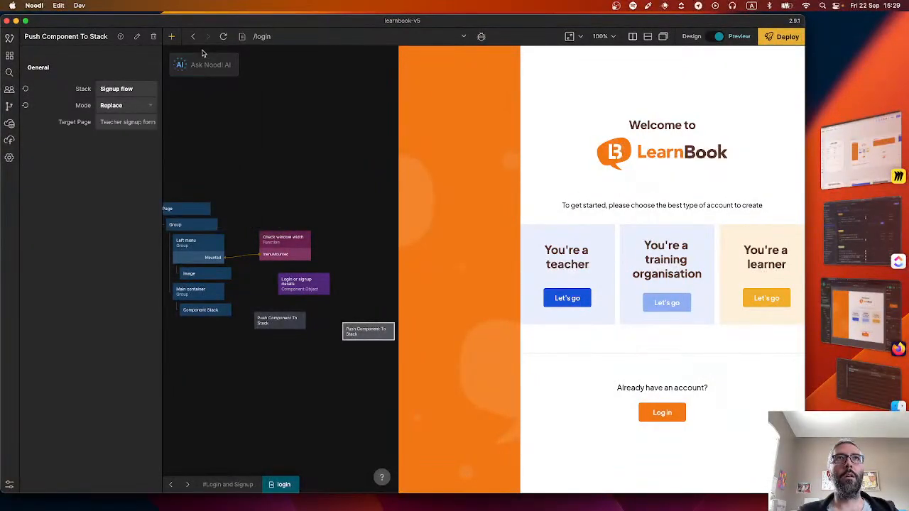
Set the second Push Component To Stack node's target page to Teacher signup form
left_click(130, 125)
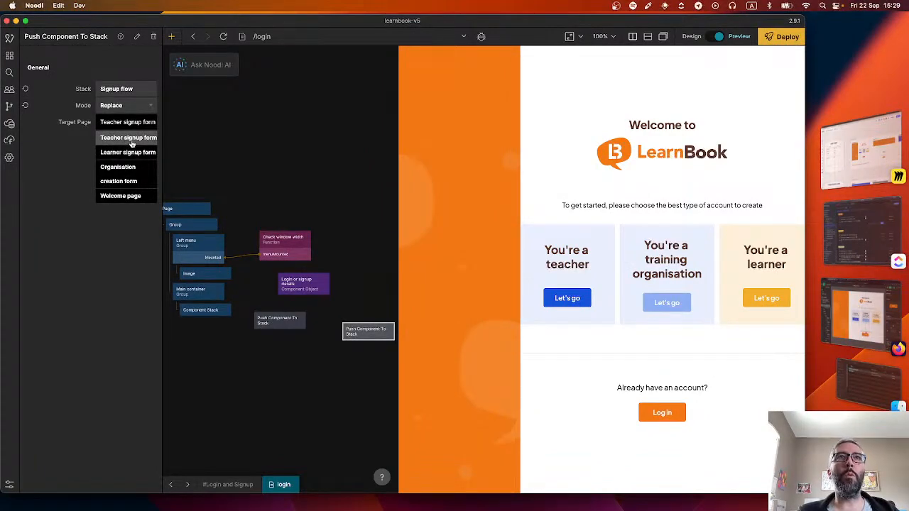
left_click(131, 144)
left_click(353, 417)
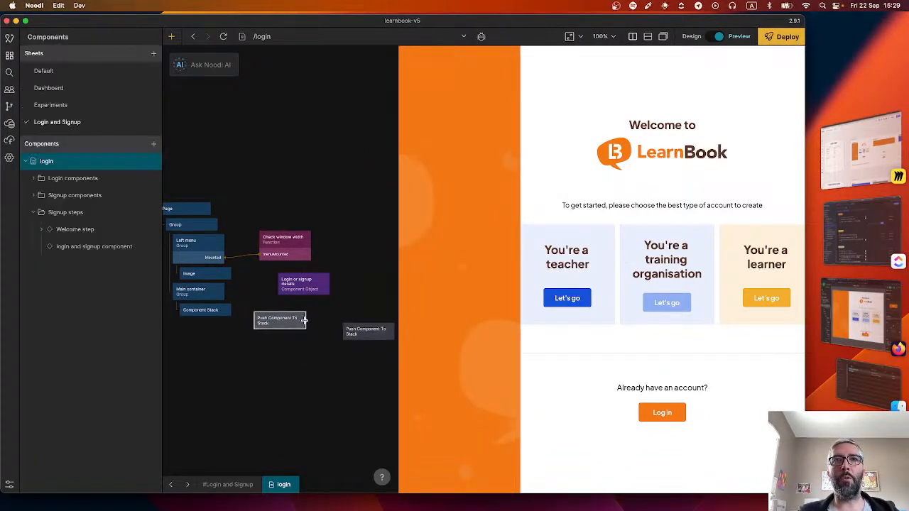
Check which outputs the Component Stack and the first Push Component To Stack node offer for connecting to the second push node
left_click_drag(304, 320, 366, 332)
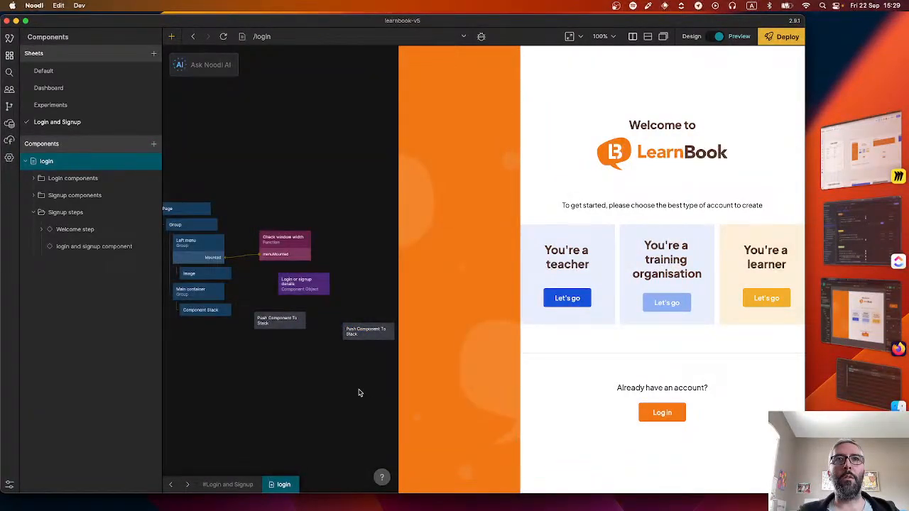
left_click(288, 326)
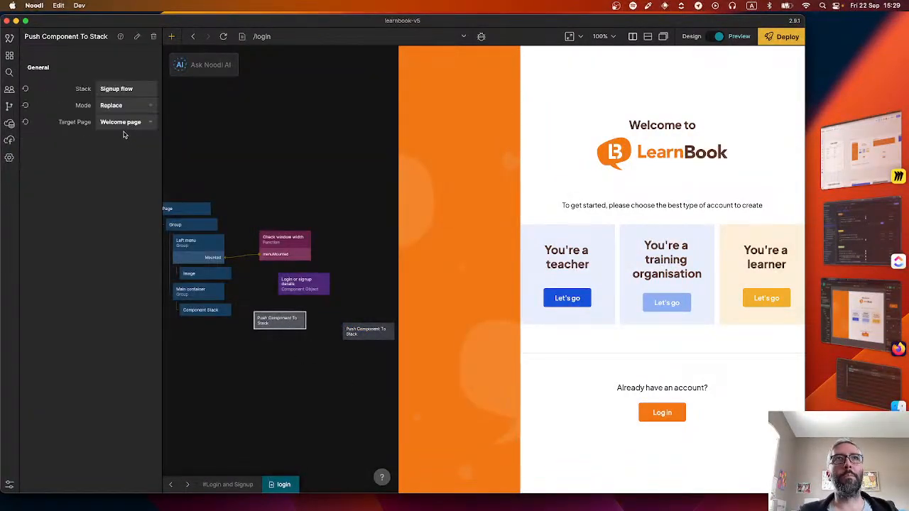
mouse_move(220, 314)
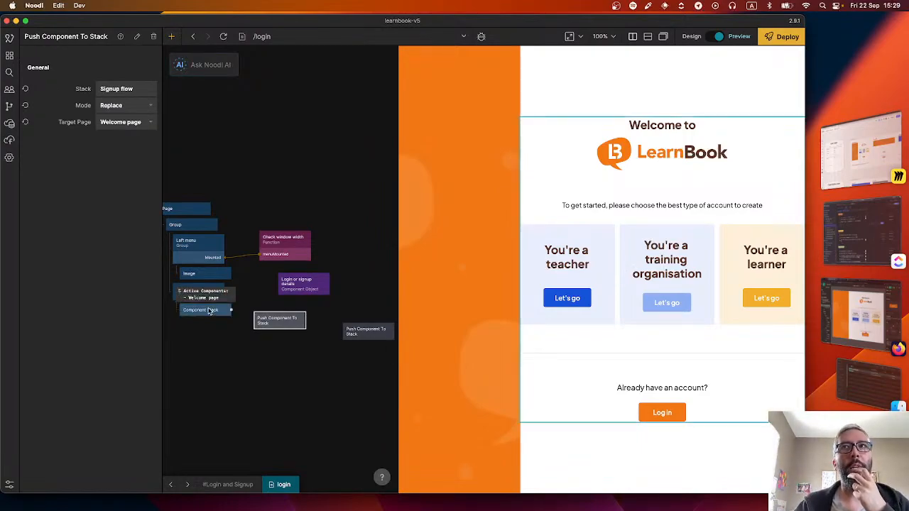
left_click(209, 312)
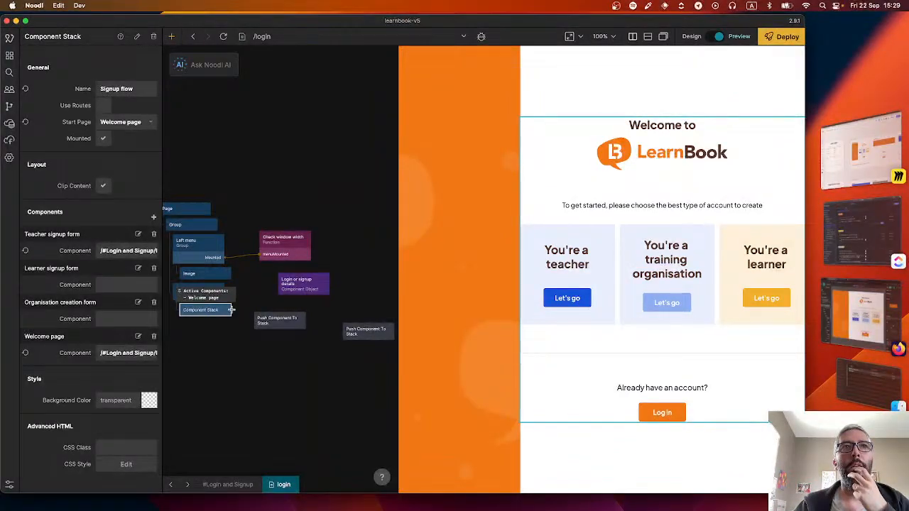
left_click_drag(231, 309, 365, 329)
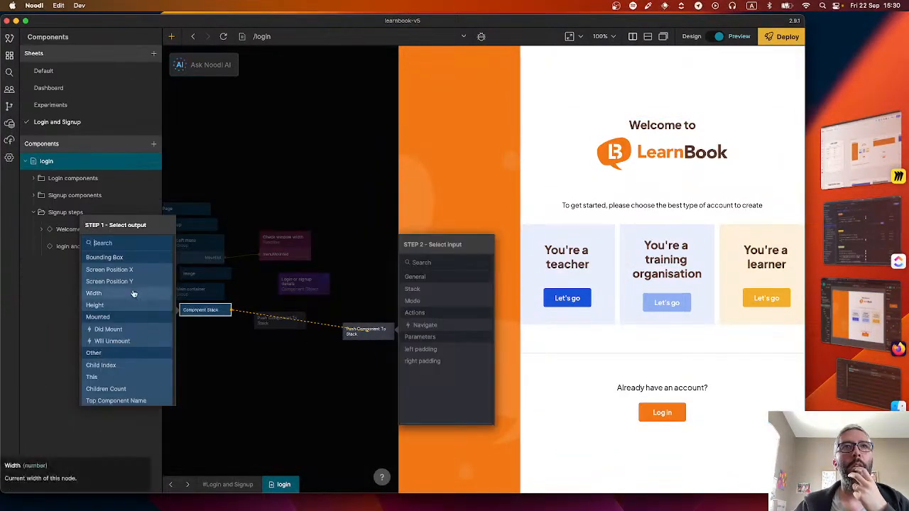
scroll(117, 329, "down", 1)
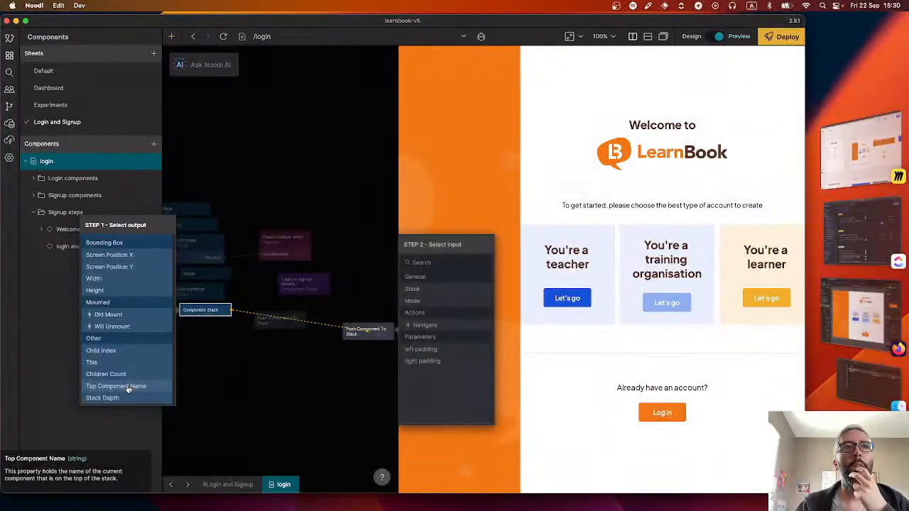
left_click(238, 345)
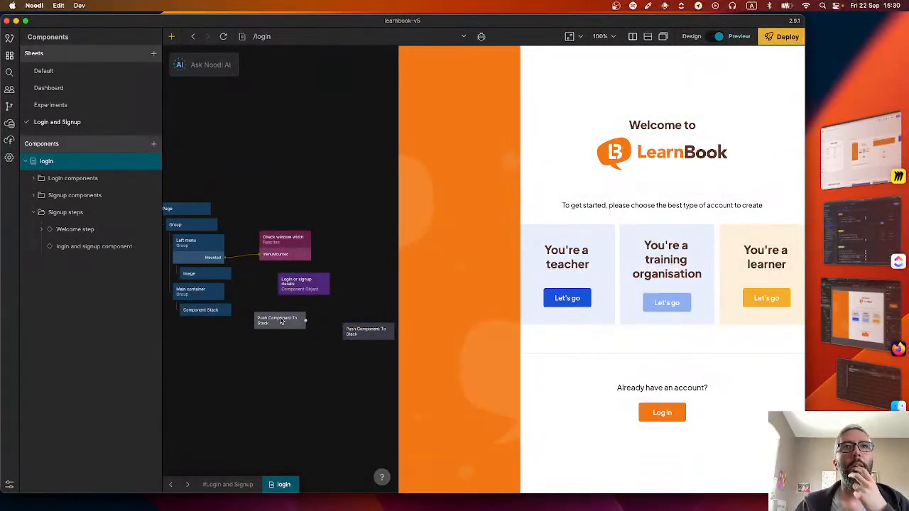
left_click(280, 322)
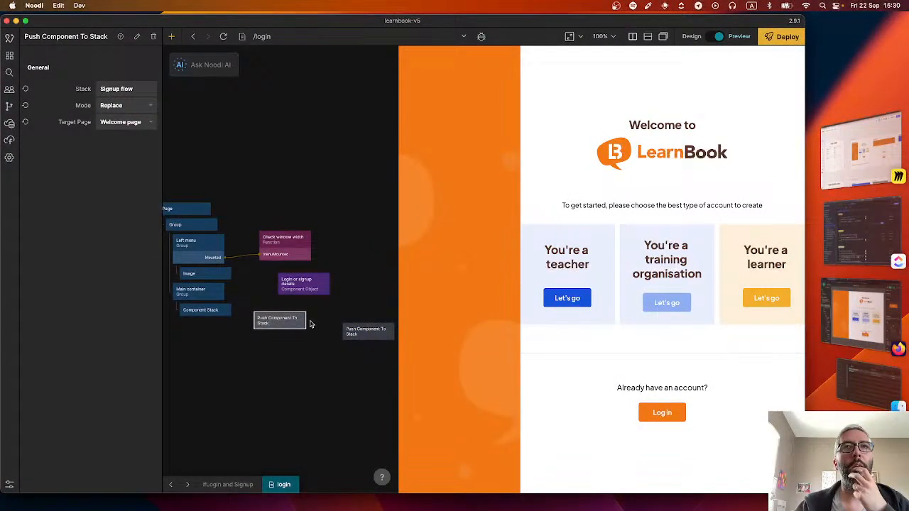
left_click_drag(305, 321, 361, 329)
left_click(332, 353)
left_click(339, 367)
left_click(281, 316)
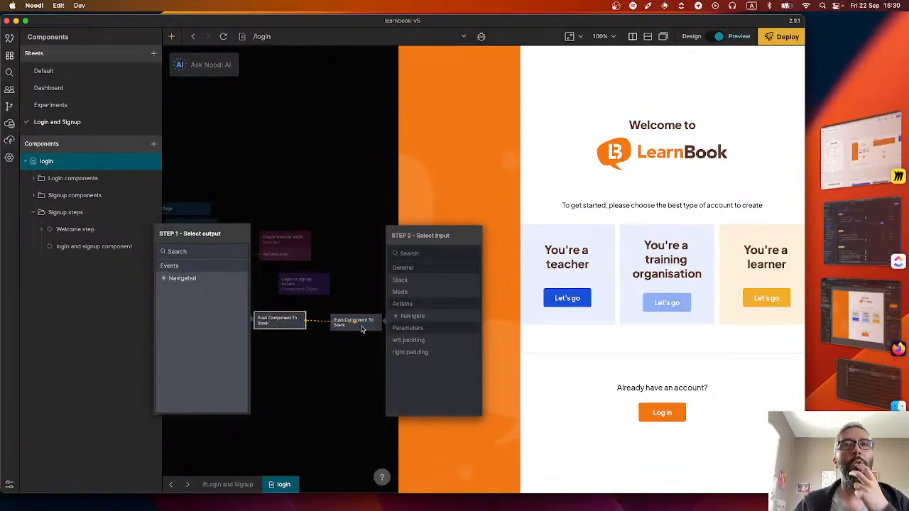
left_click(342, 362)
Reselect Signup flow as the stack and Welcome page as the target page of the first Push Component To Stack node
left_click(291, 328)
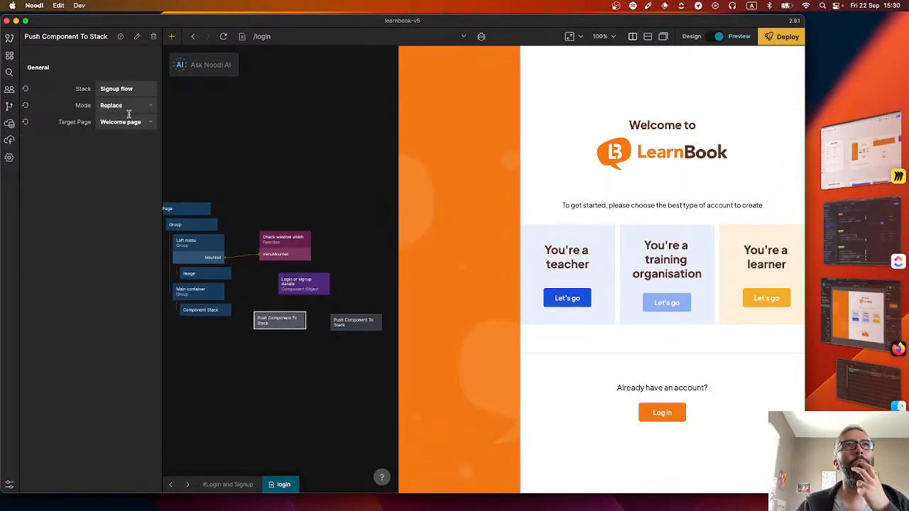
left_click(134, 89)
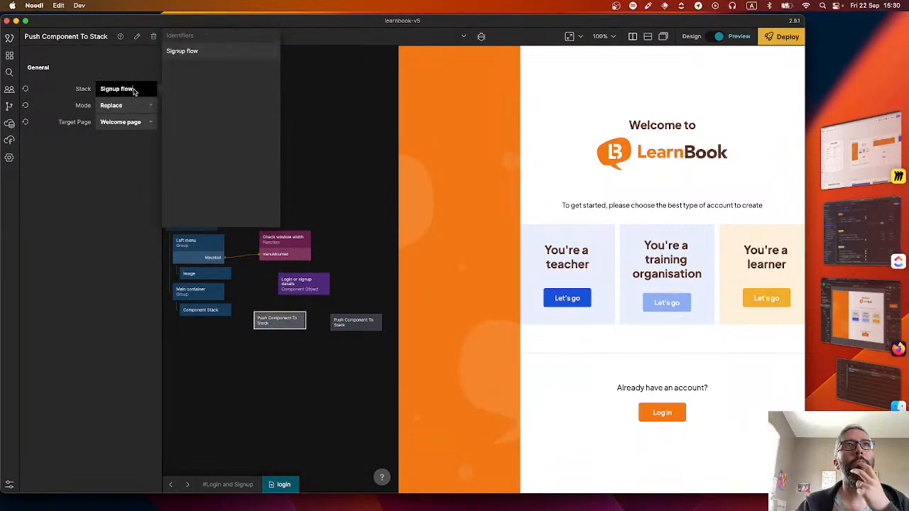
left_click(193, 51)
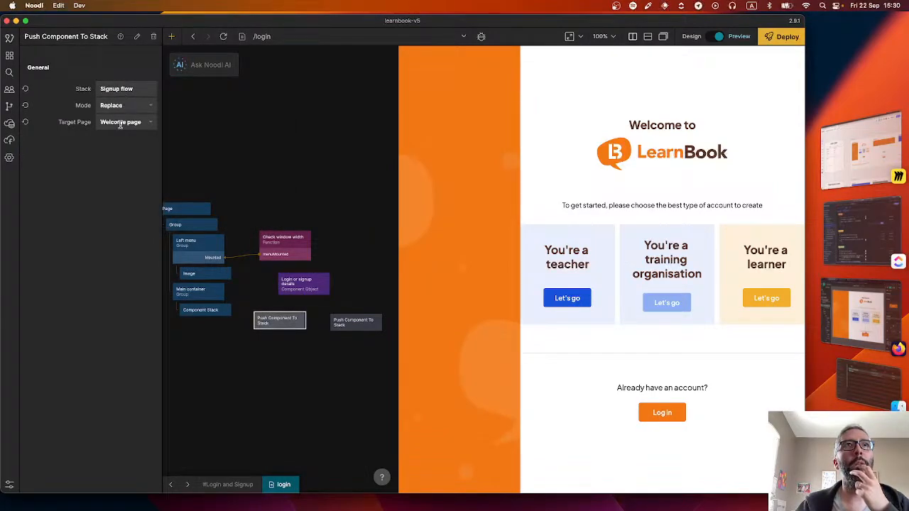
left_click(120, 122)
left_click(126, 195)
left_click(226, 383)
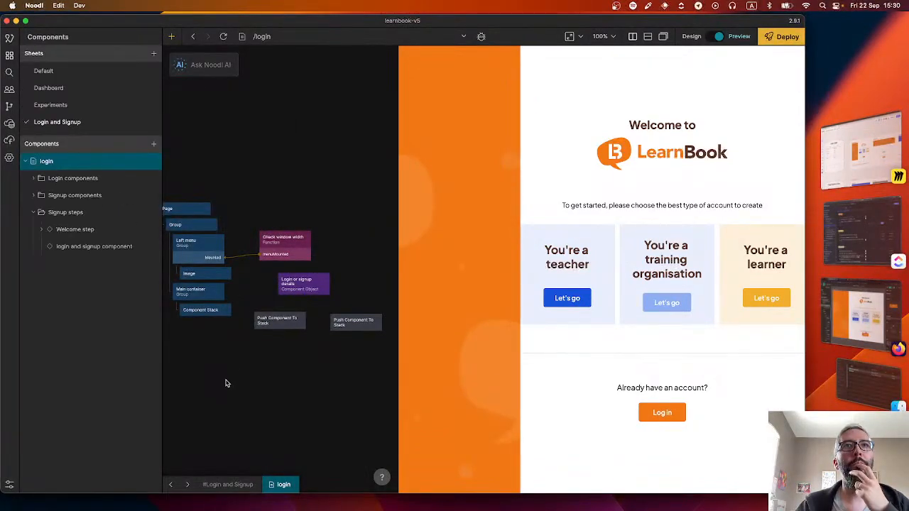
Place the second Push Component To Stack node directly below the first one in the login page graph
scroll(261, 347, "left", 3)
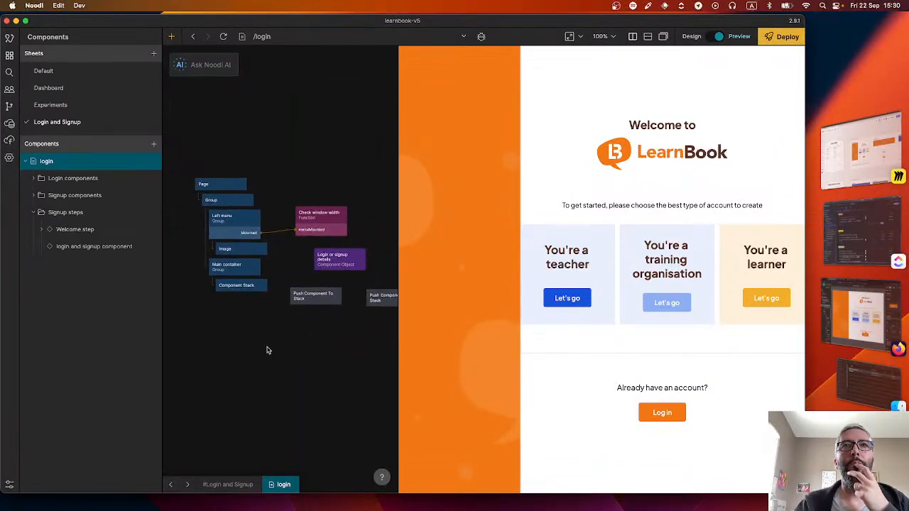
mouse_move(257, 287)
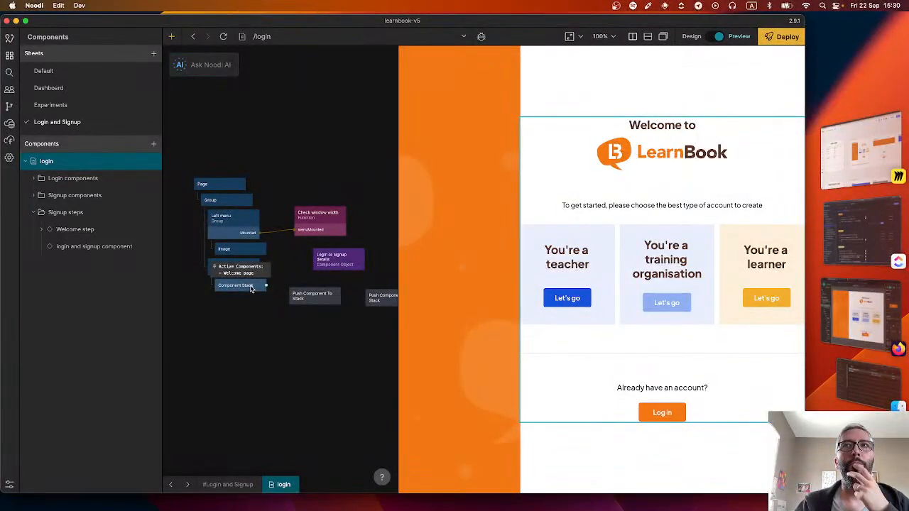
scroll(290, 306, "right", 3)
left_click_drag(341, 288, 263, 314)
Rename the upper Push Component To Stack node, which targets the Welcome page, as "Push welcome page"
left_click(268, 292)
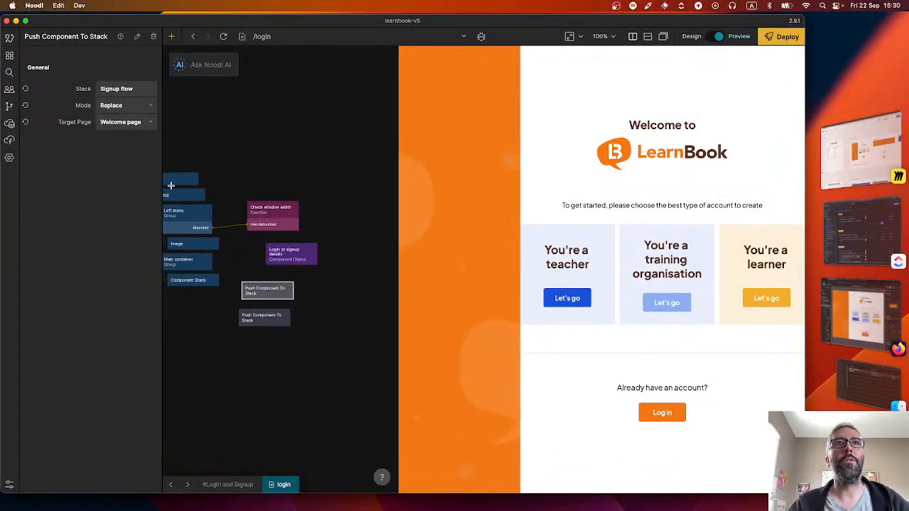
left_click(83, 36)
type("Push welc")
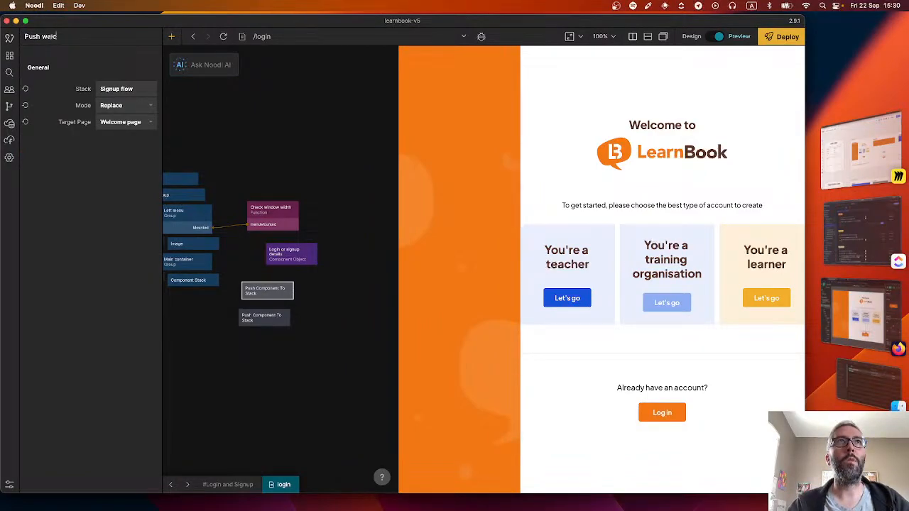
type("ome page")
key("Return")
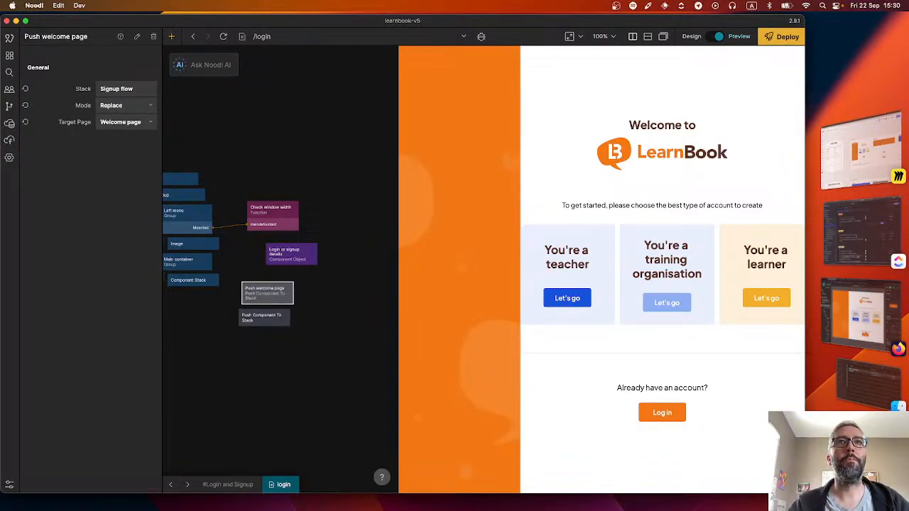
Rename the lower Push Component To Stack node as "Push login page" and line it up under the Push welcome page node
left_click(245, 317)
left_click(58, 37)
type("Pus")
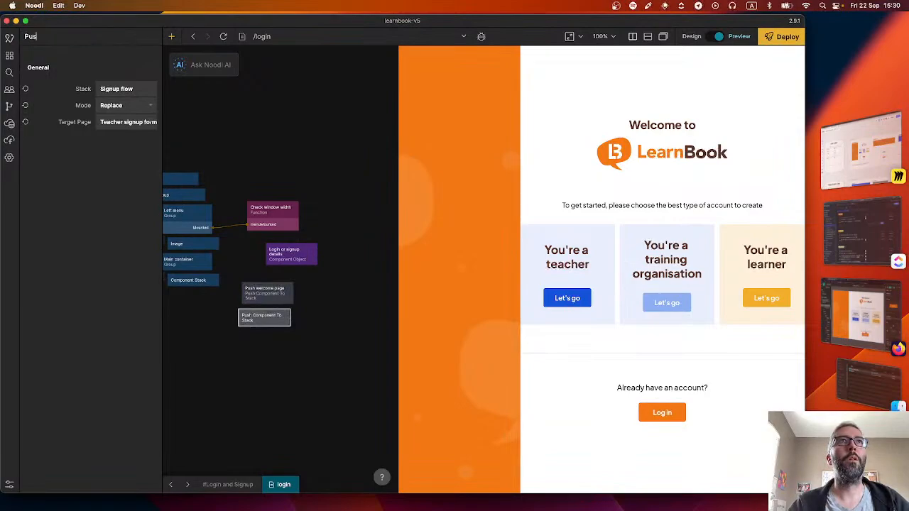
type("h login page")
key("Return")
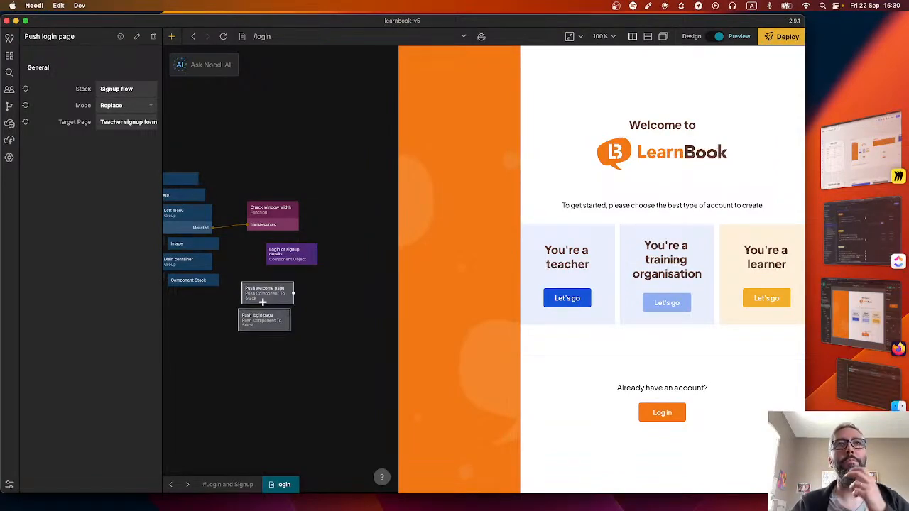
left_click_drag(259, 321, 267, 329)
scroll(179, 317, "left", 3)
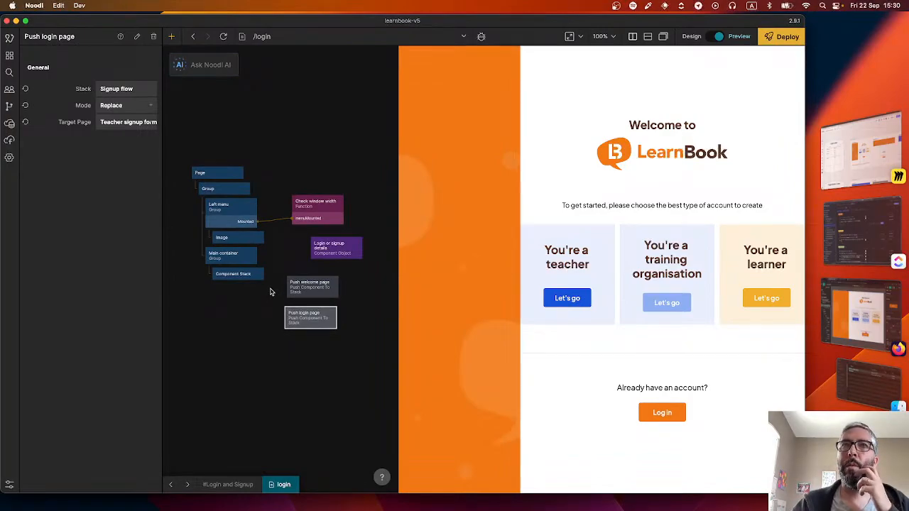
Add a property named "goToLoginPage" to the Login or signup details component object
left_click(327, 253)
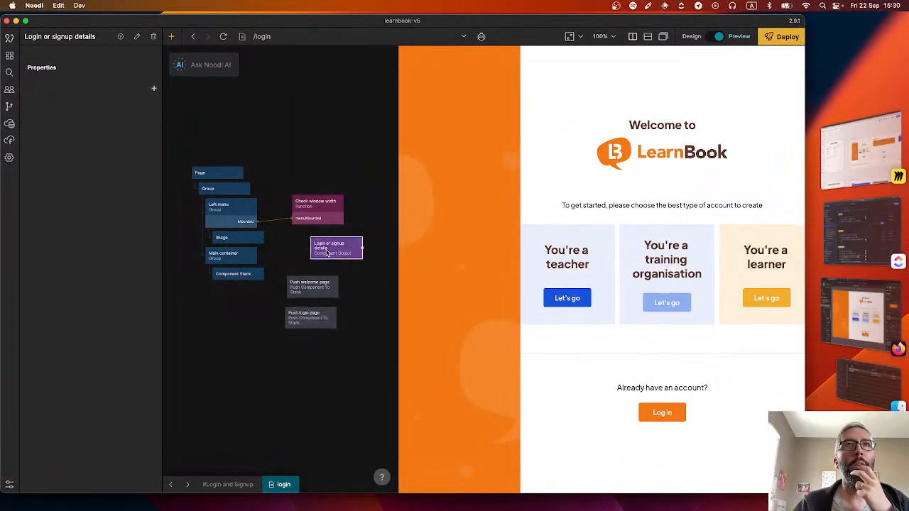
left_click(154, 91)
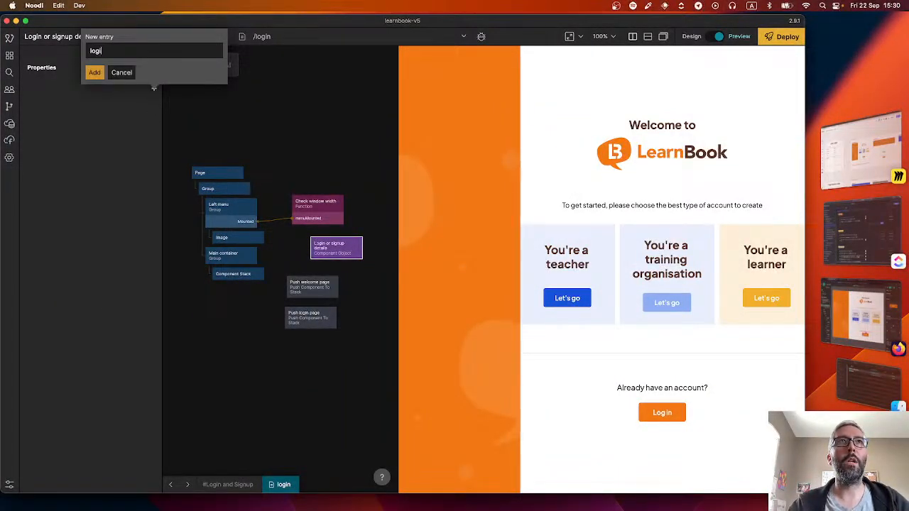
type("loginPageClicked")
key("super+a")
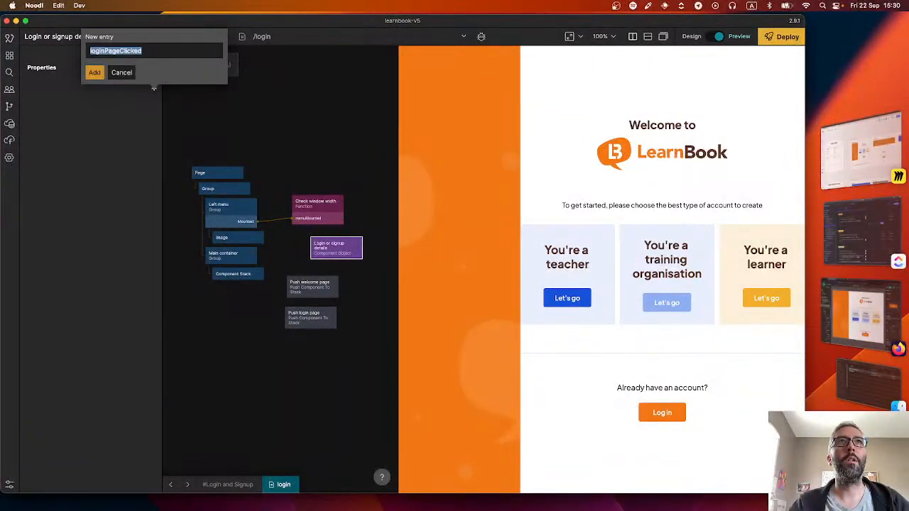
type("goTo")
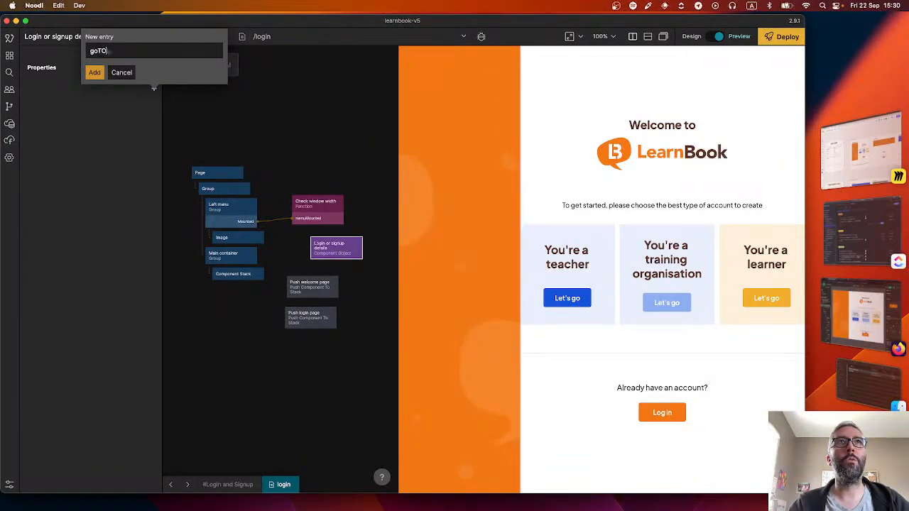
type("LoginPage")
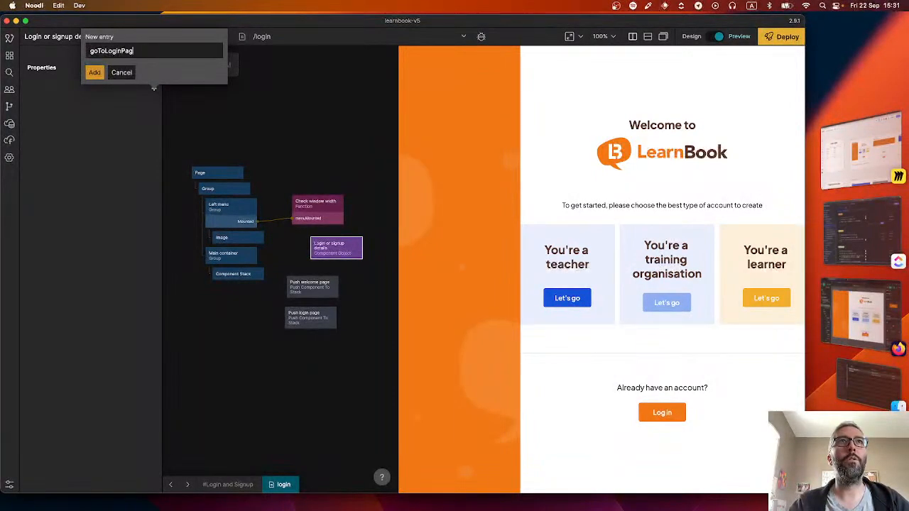
key("Return")
Open the Welcome step component and delete its Component Outputs node
double_click(228, 277)
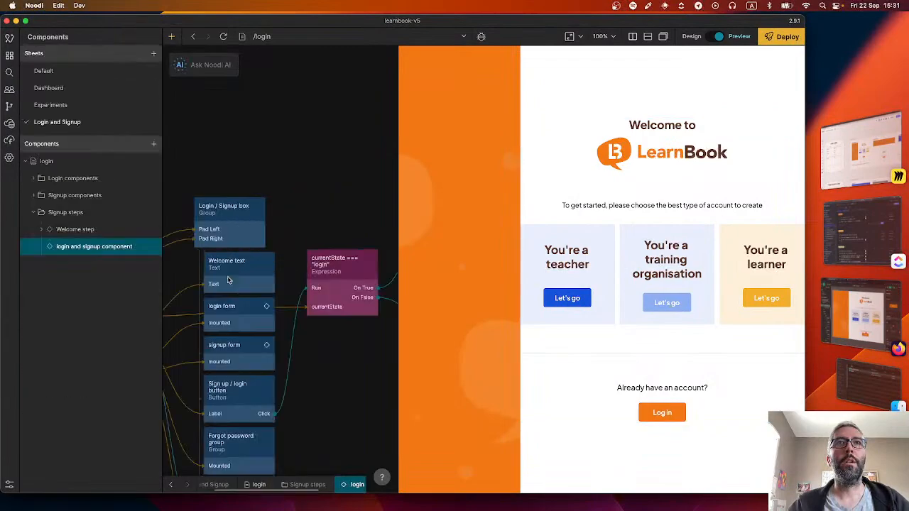
scroll(310, 390, "down", 2)
scroll(311, 390, "down", 2)
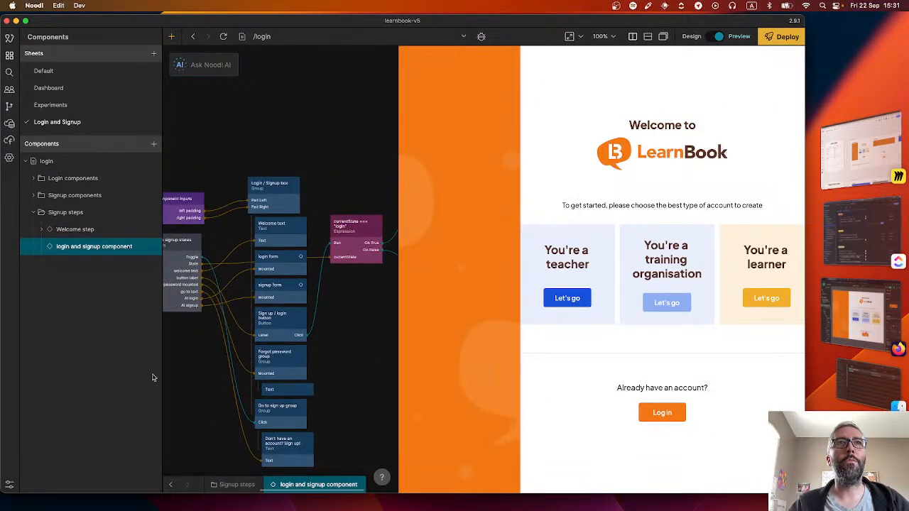
left_click(75, 230)
scroll(327, 413, "down", 3)
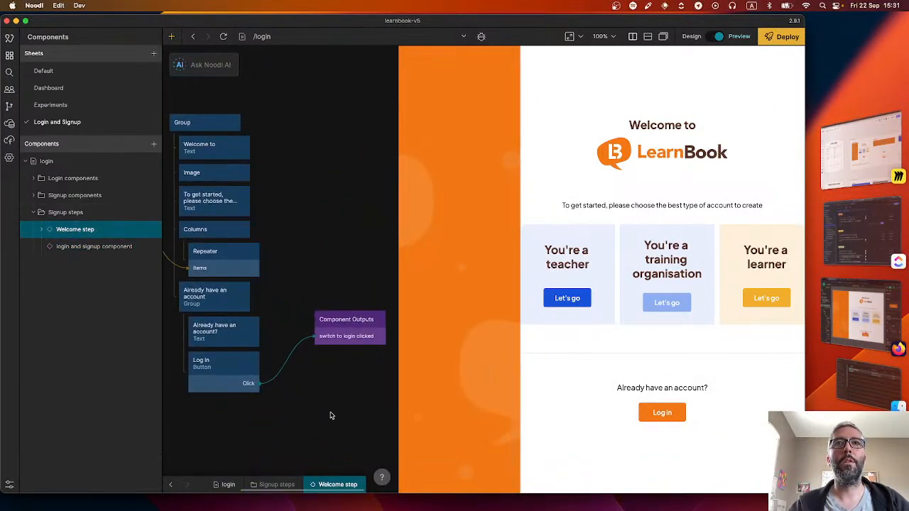
left_click(324, 321)
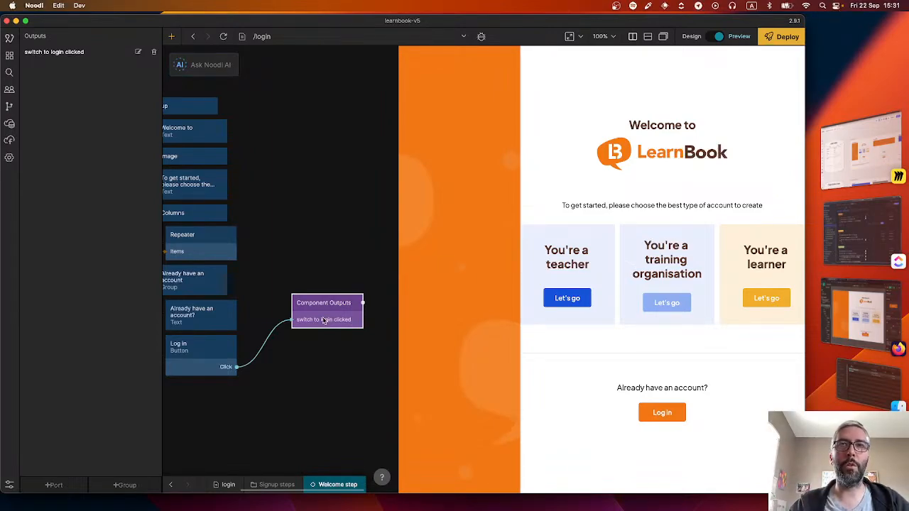
key("Delete")
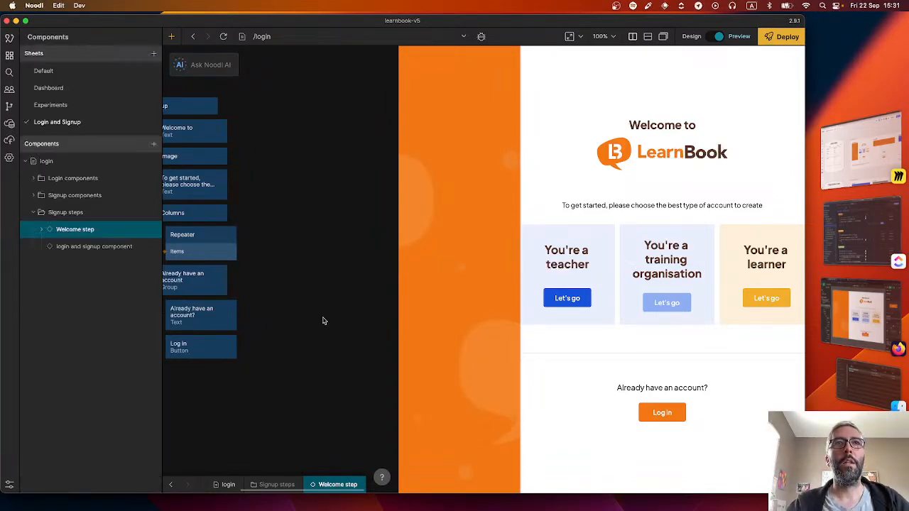
Add a Parent Component Object node to the Welcome step component and give it a property named "goToLoginPage"
right_click(307, 332)
type("paren")
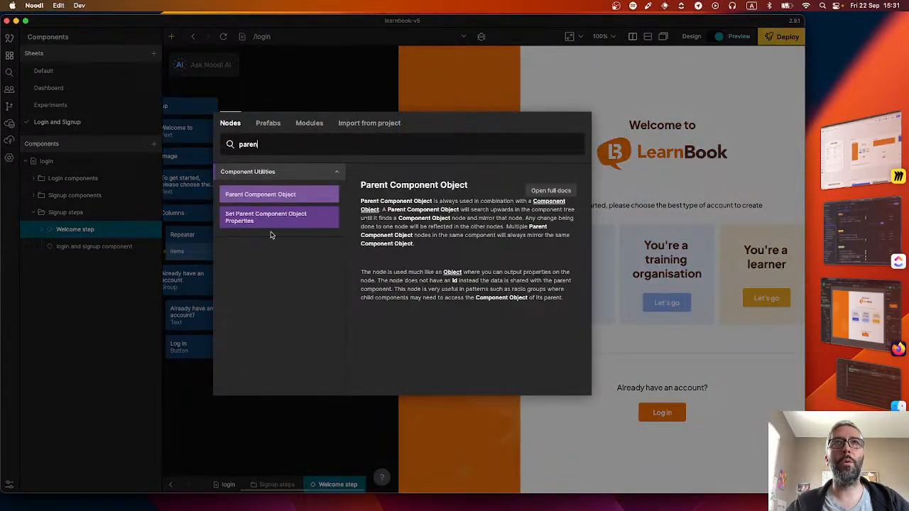
left_click(268, 196)
left_click(154, 88)
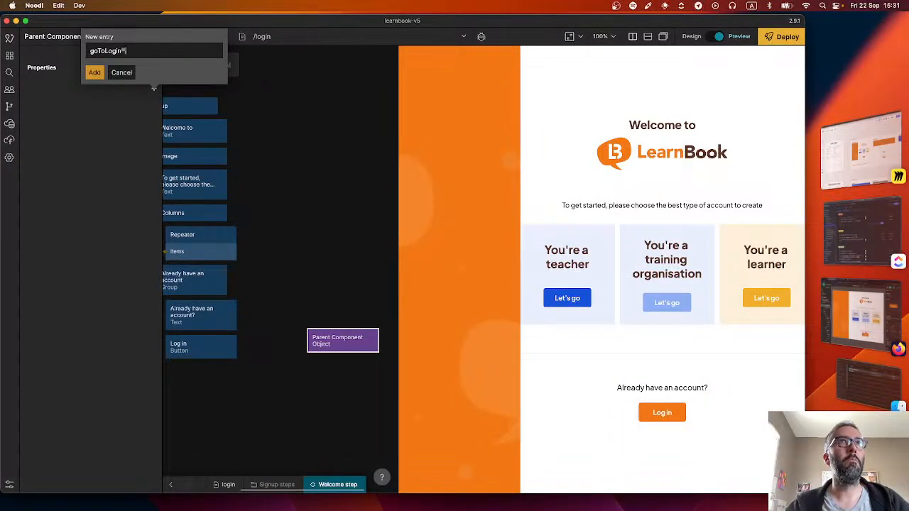
type("goToLoginPage")
key("Return")
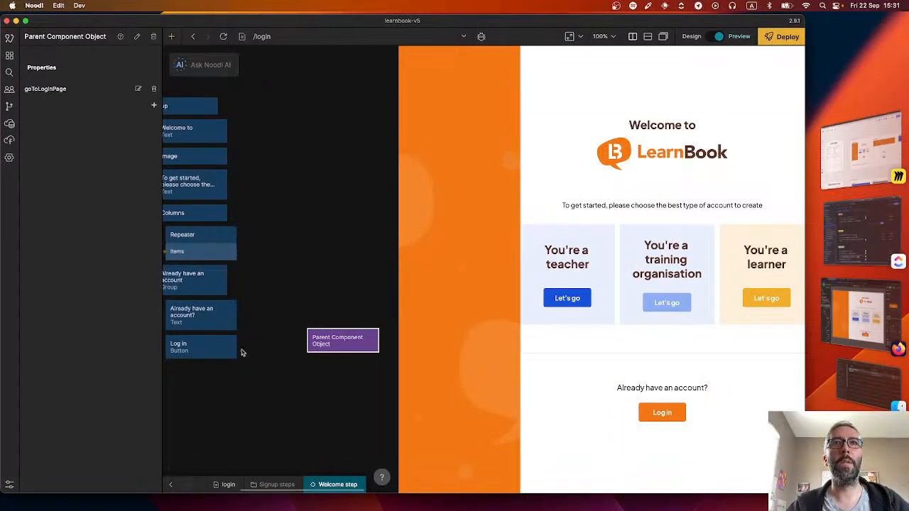
Connect the Log in button's Click output to the Parent Component Object's goToLoginPage property
left_click_drag(241, 352, 342, 340)
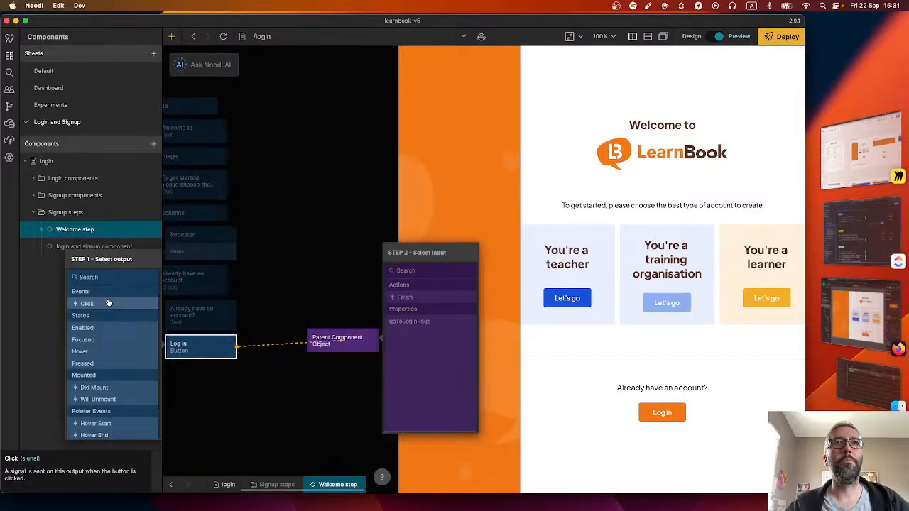
left_click(108, 303)
left_click(420, 322)
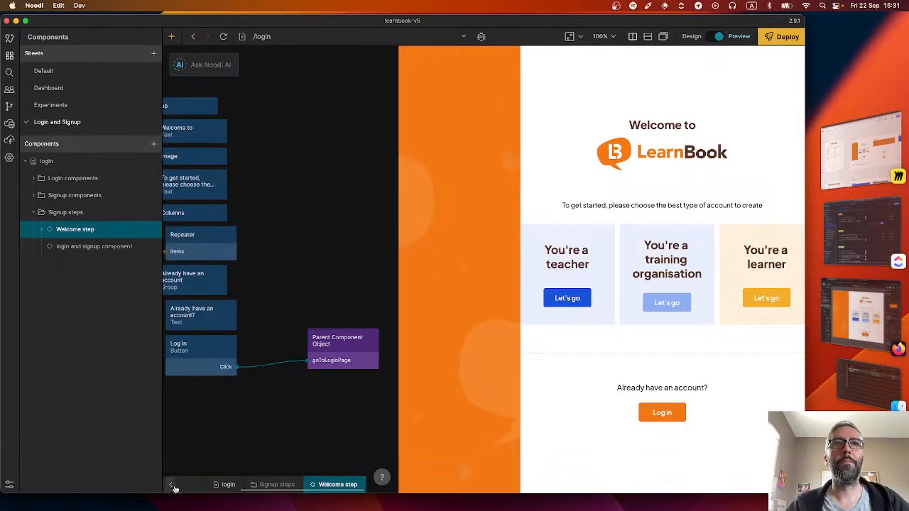
In the login page component, connect the Login or signup details object's goToLoginPage property to the Push login page node's Navigate action
left_click(172, 486)
scroll(294, 406, "down", 3)
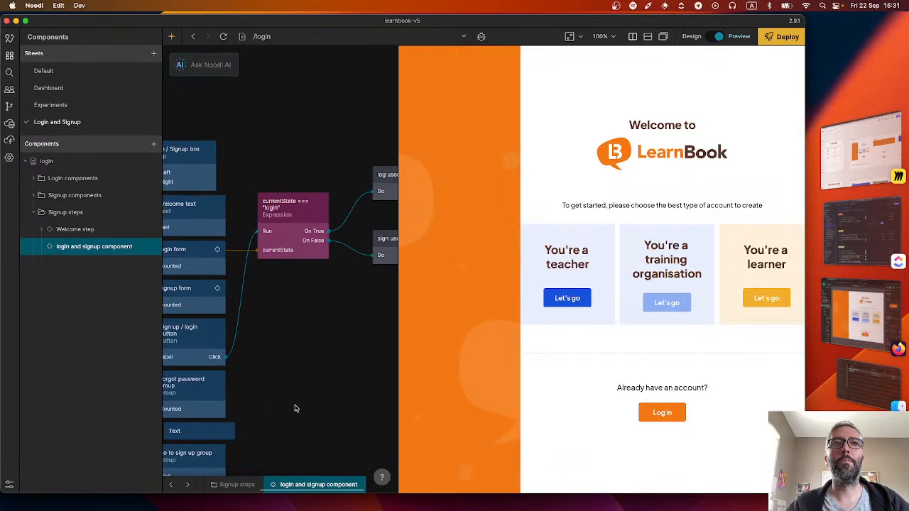
left_click(172, 486)
scroll(311, 388, "right", 3)
left_click(308, 275)
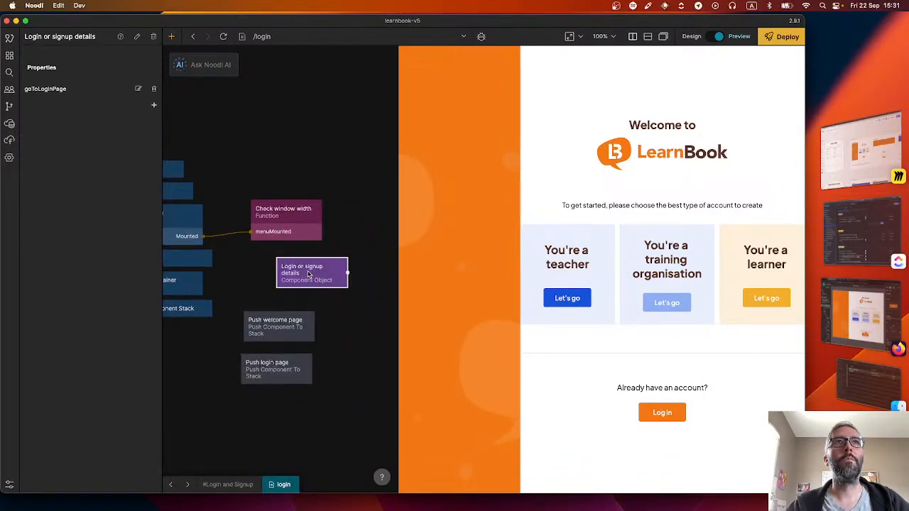
left_click_drag(348, 272, 293, 371)
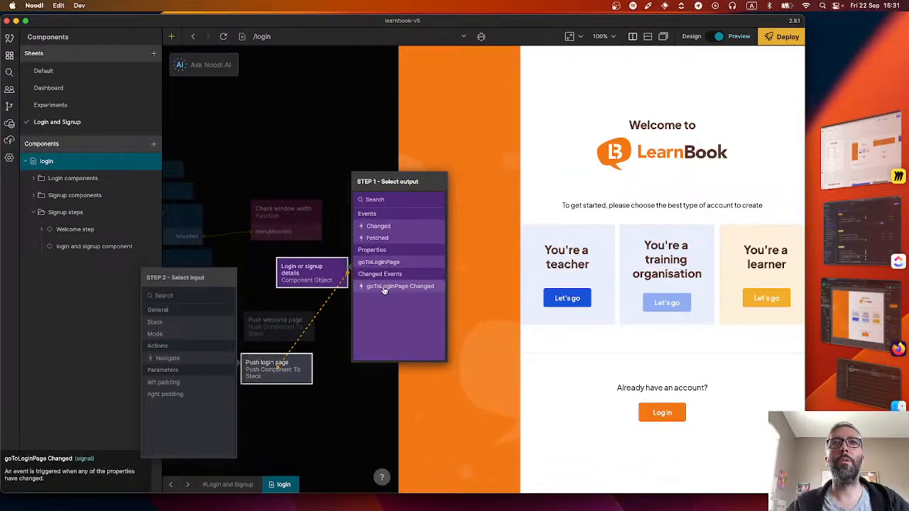
left_click(384, 263)
left_click(175, 357)
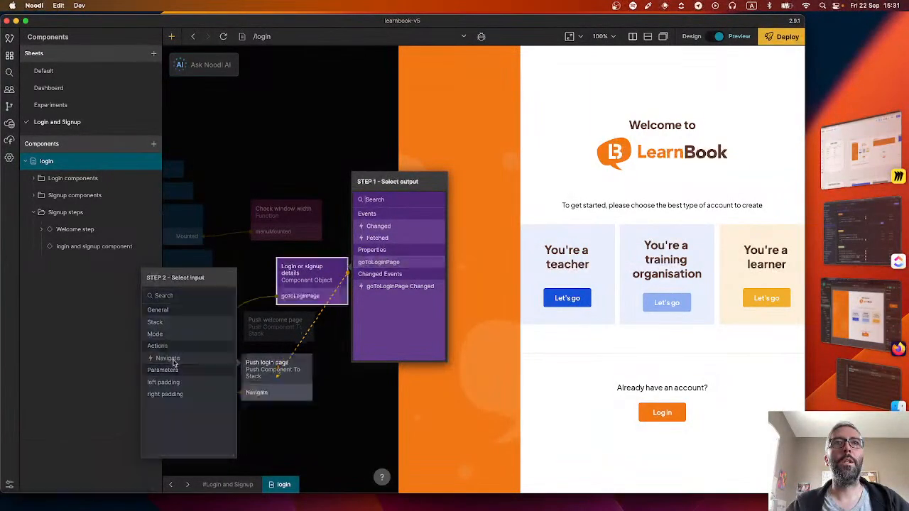
left_click(319, 402)
Line up the Login or signup details node under Check window width and test the welcome page's Log in button in the preview
left_click_drag(302, 274, 278, 269)
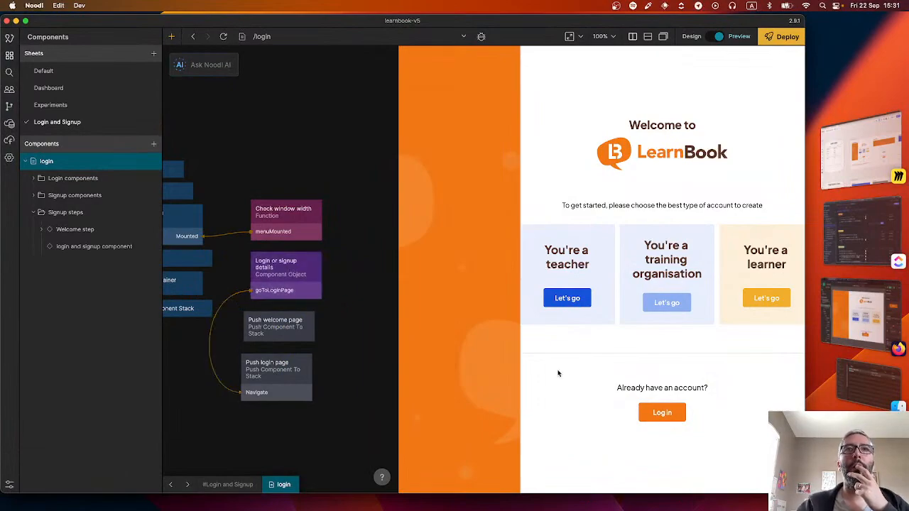
left_click(667, 412)
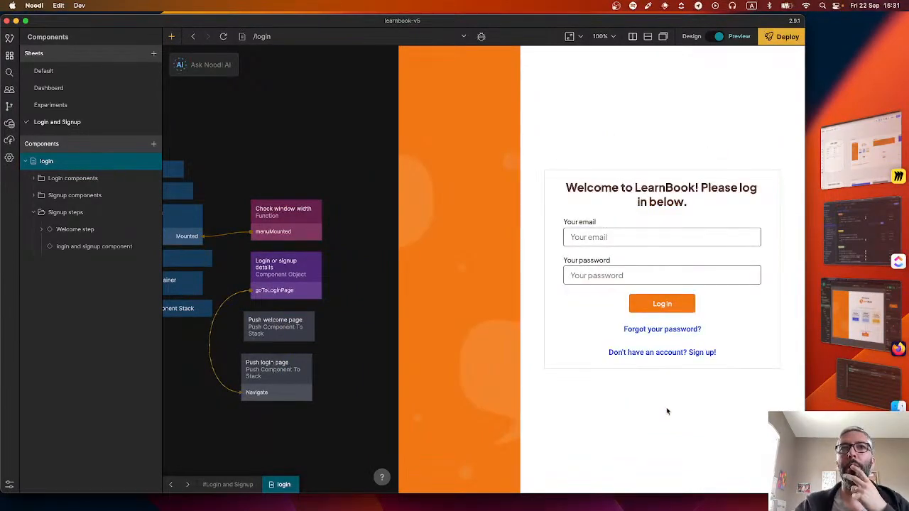
scroll(341, 341, "down", 2)
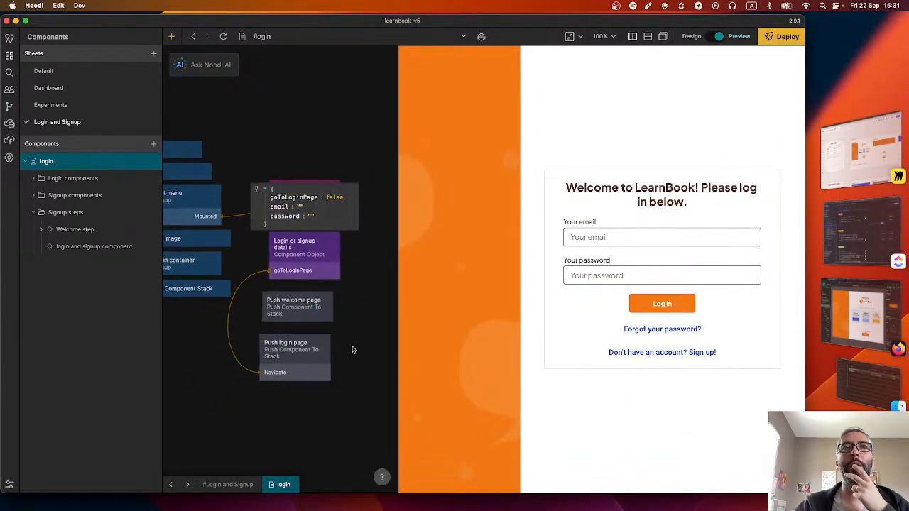
Open the login and signup component and delete the connection between the Go to sign up group's Click and the Login signup states' Toggle
double_click(226, 284)
scroll(334, 402, "down", 5)
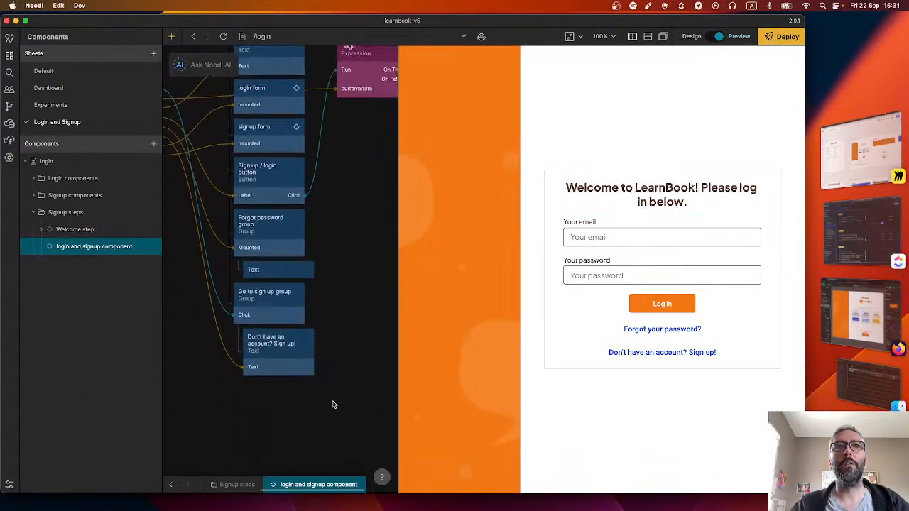
scroll(333, 402, "down", 3)
scroll(333, 405, "left", 1)
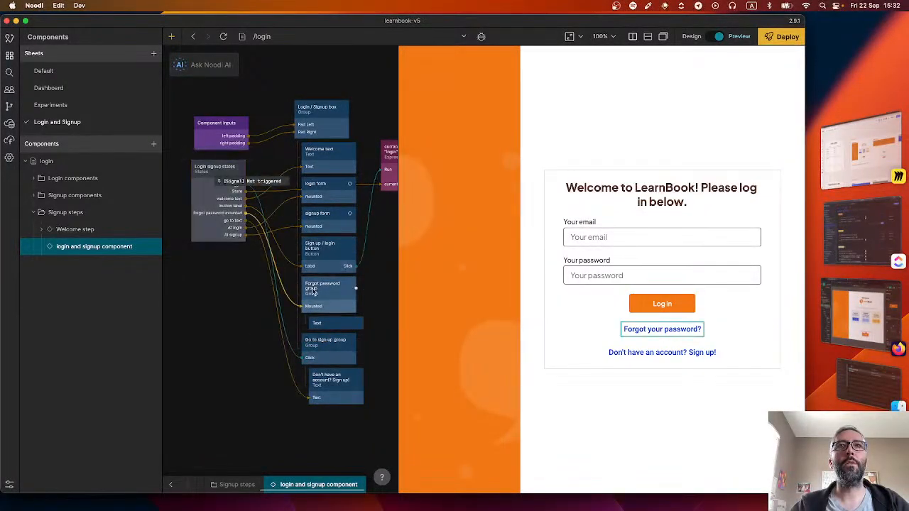
scroll(306, 291, "right", 2)
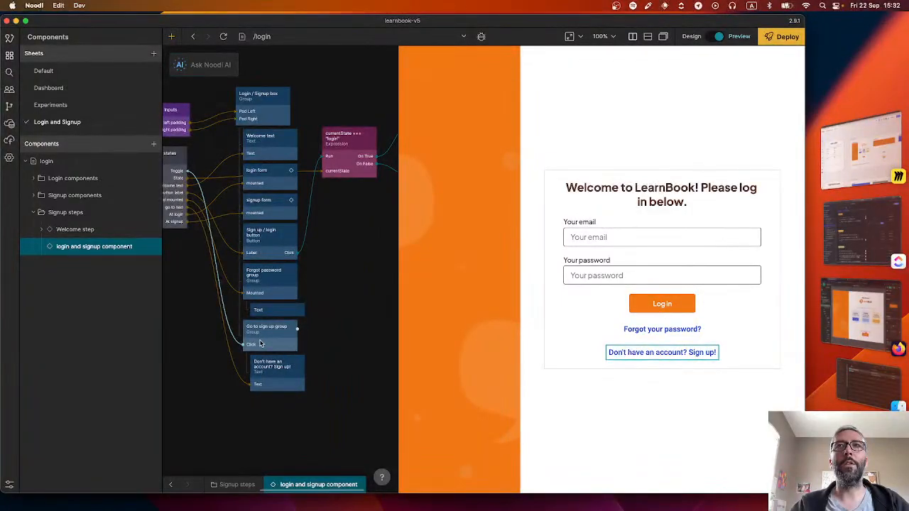
scroll(174, 313, "left", 2)
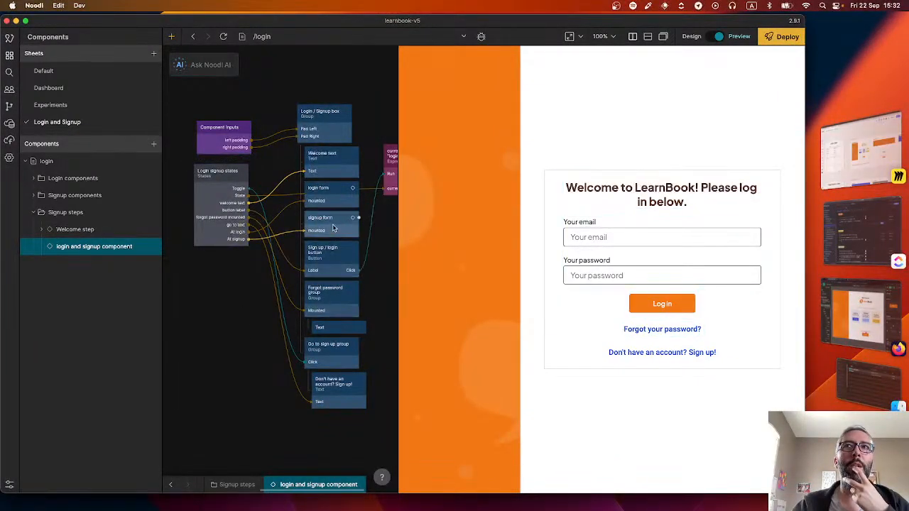
key("Delete")
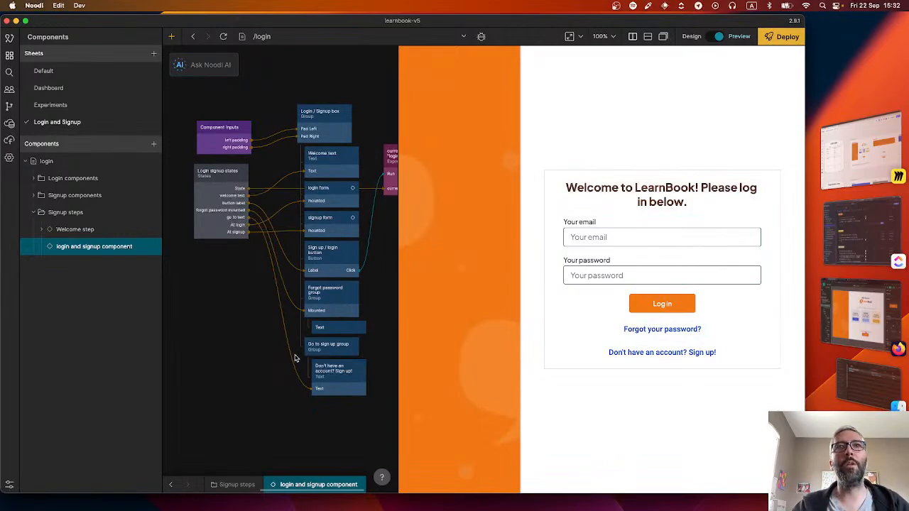
Add a Parent Component Object node below the Login signup states node and give it a property named "goToWelcomePage"
right_click(250, 356)
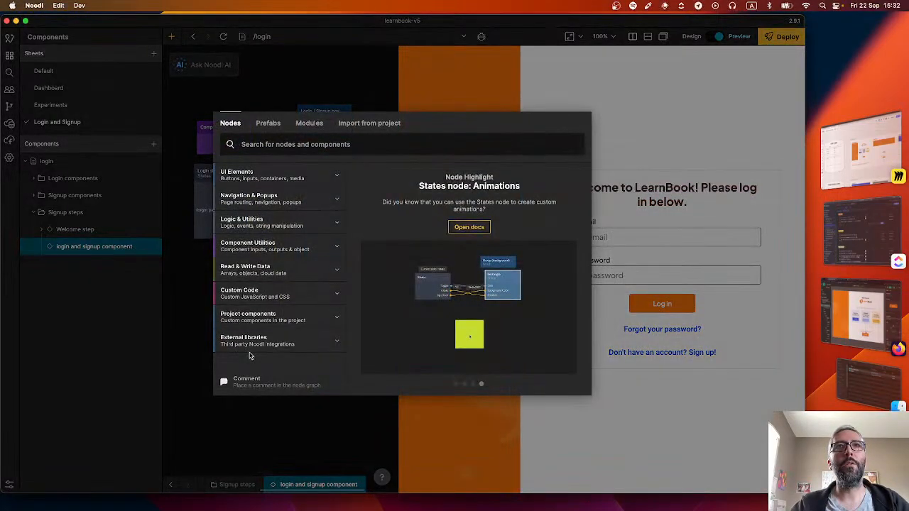
type("pco")
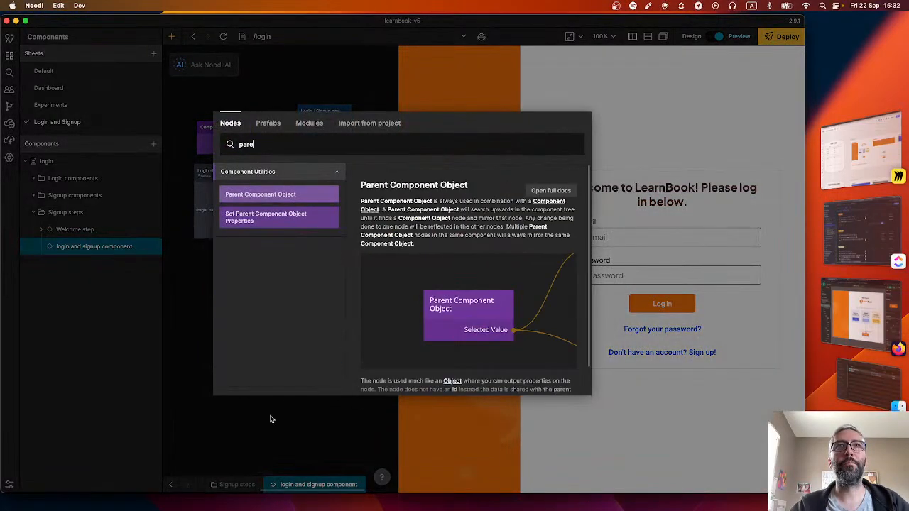
left_click(279, 197)
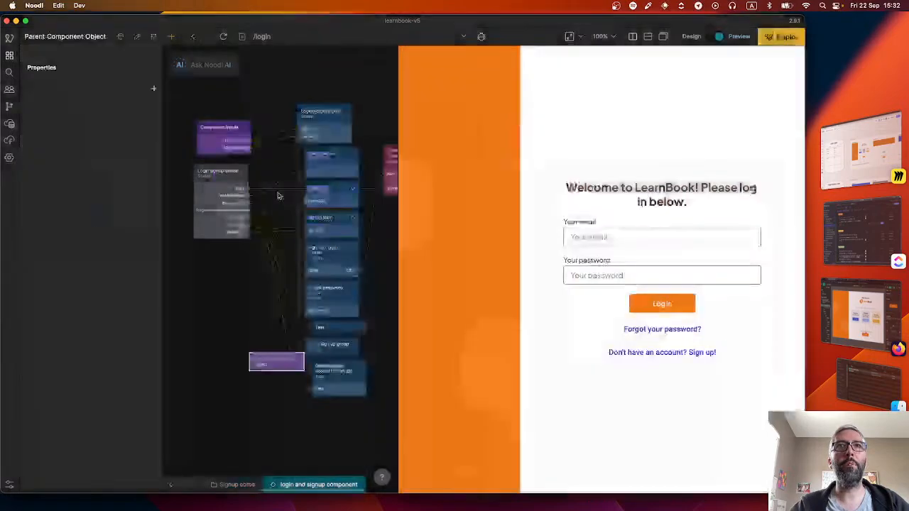
left_click_drag(269, 365, 222, 349)
left_click(154, 88)
type("g")
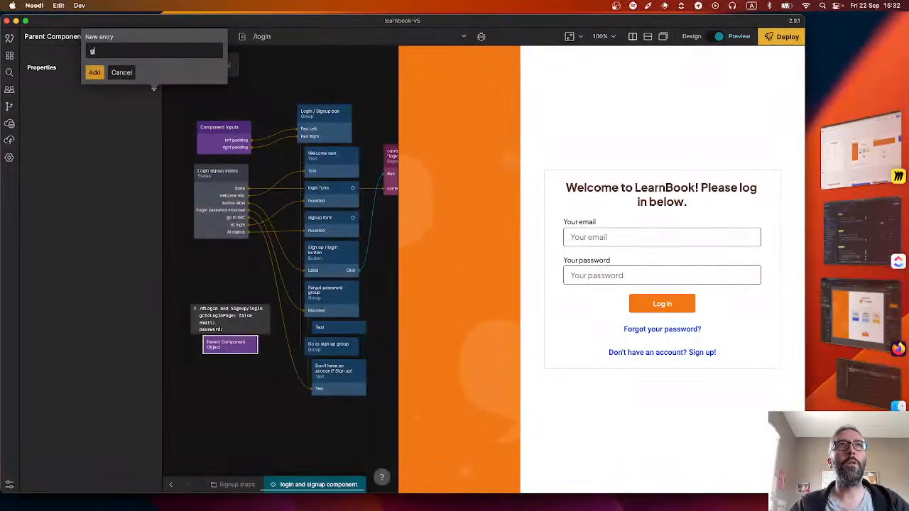
type("oToWelcomePage")
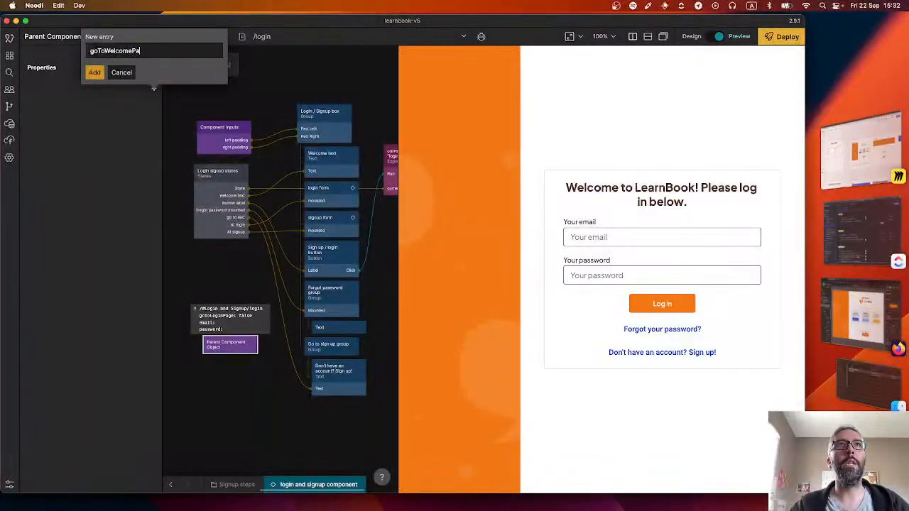
key("Return")
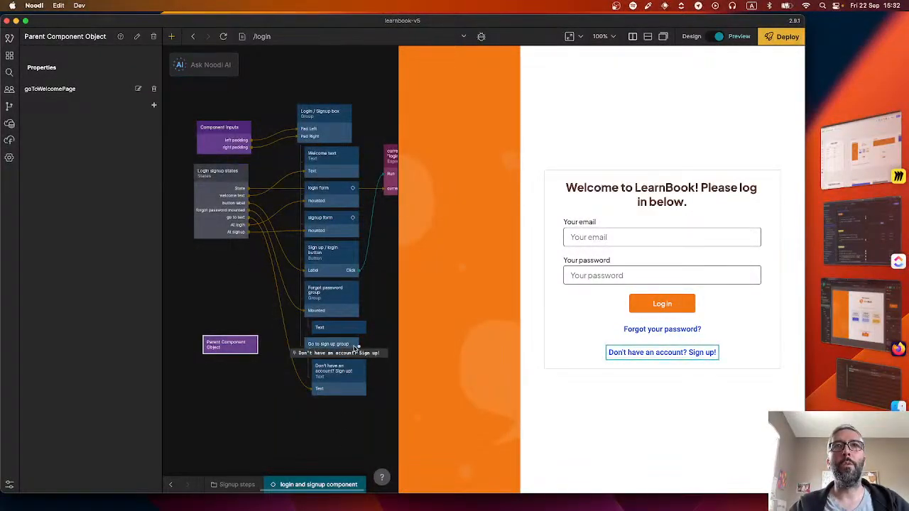
Try connecting the Go to sign up group's Click to the Parent Component Object's Fetch action, and undo that connection
left_click_drag(359, 346, 230, 346)
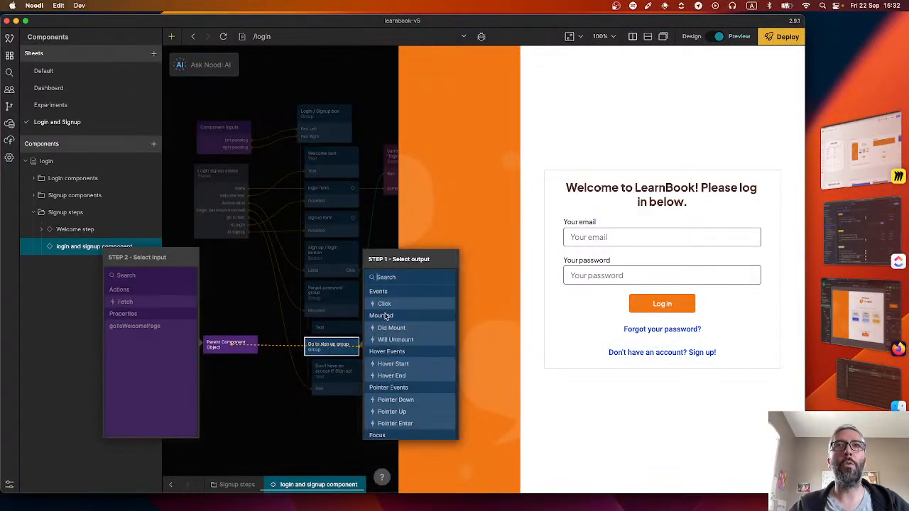
left_click(384, 304)
left_click(127, 302)
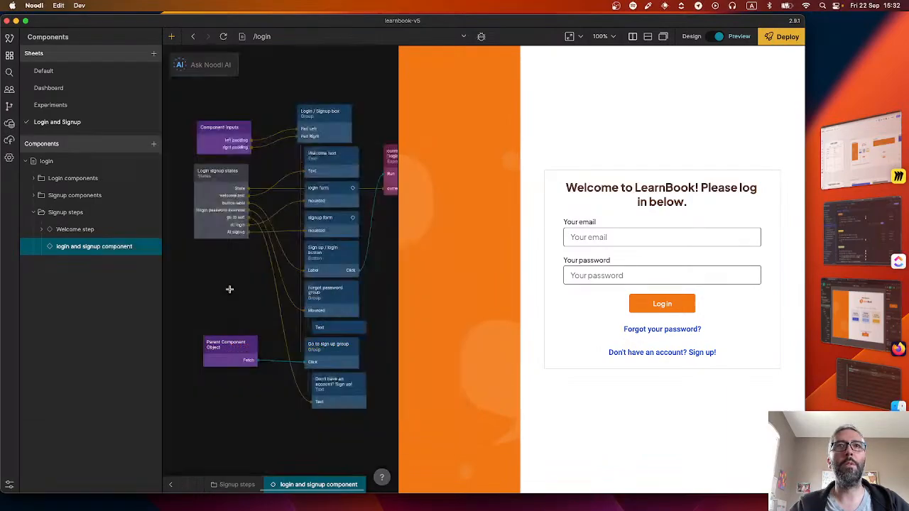
key("super+z")
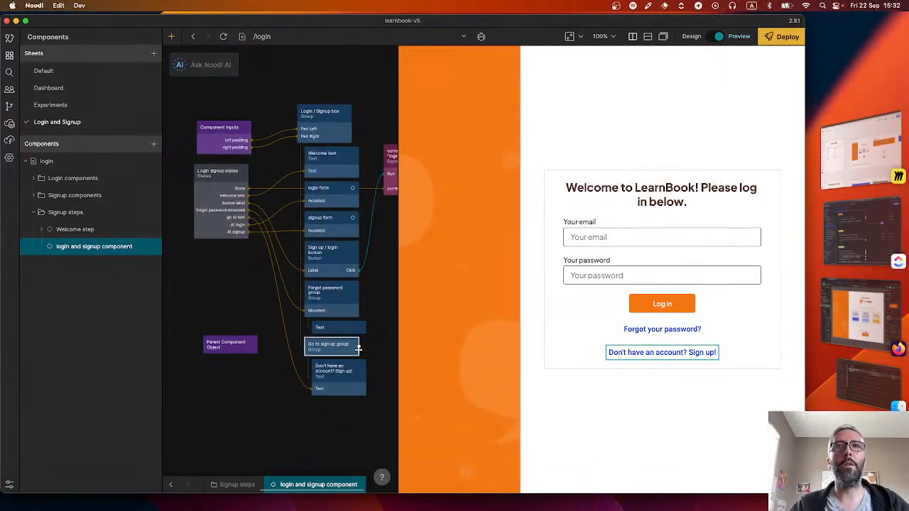
Connect the Go to sign up group's Click output to the Parent Component Object's goToWelcomePage property
left_click_drag(359, 347, 232, 346)
left_click(384, 303)
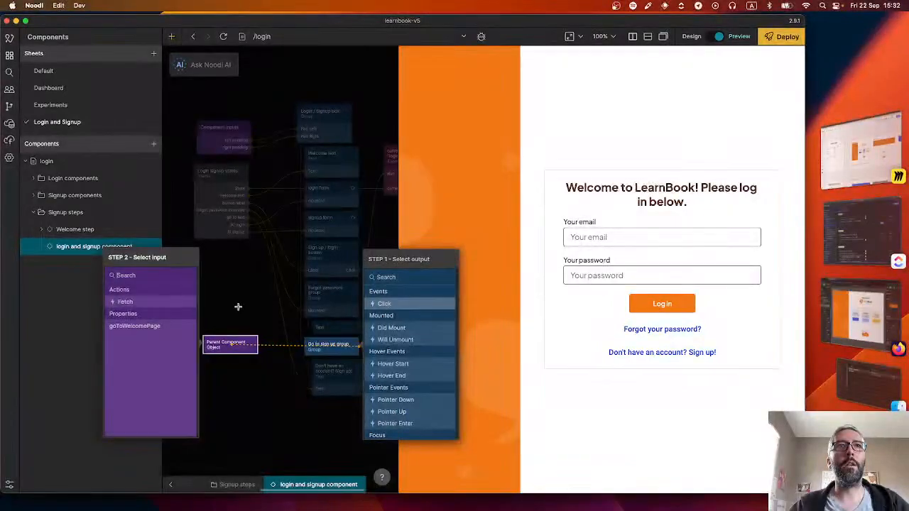
left_click(142, 326)
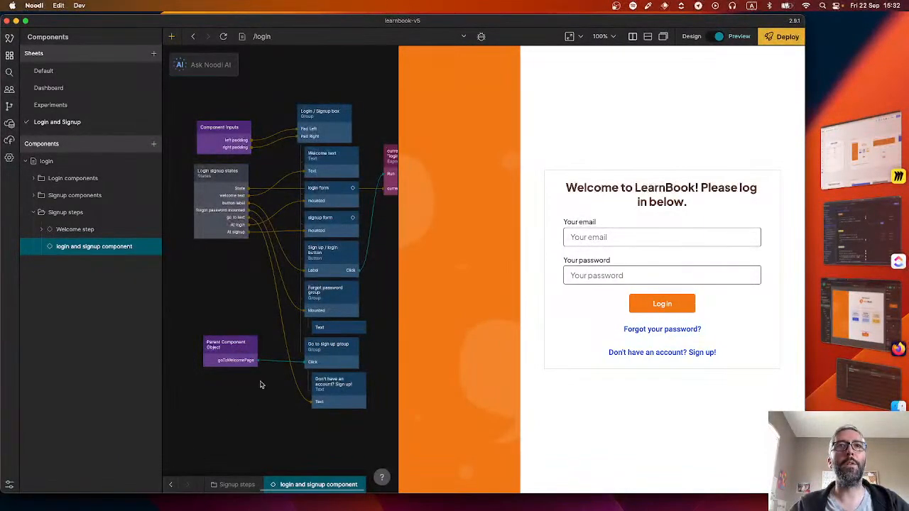
Return to the login page component and add a property named "goToWelcomePage" to the Login or signup details object
left_click(171, 485)
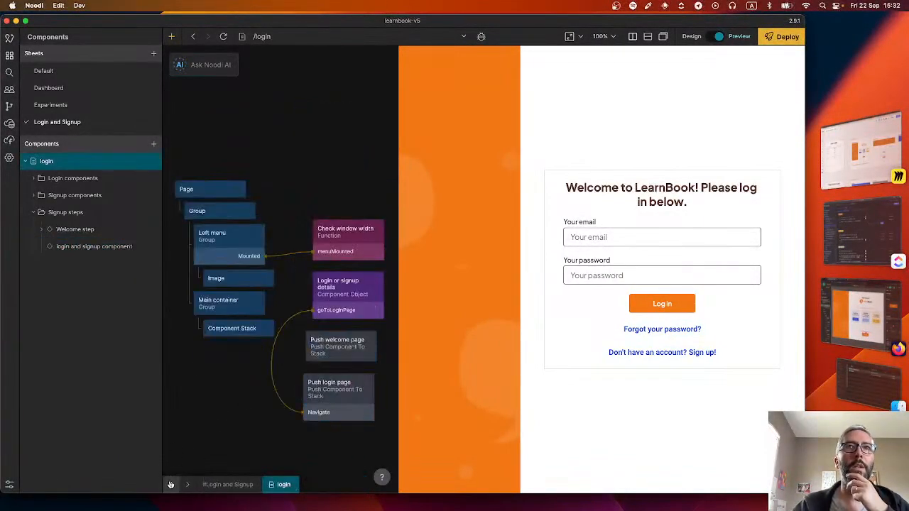
left_click_drag(380, 287, 348, 348)
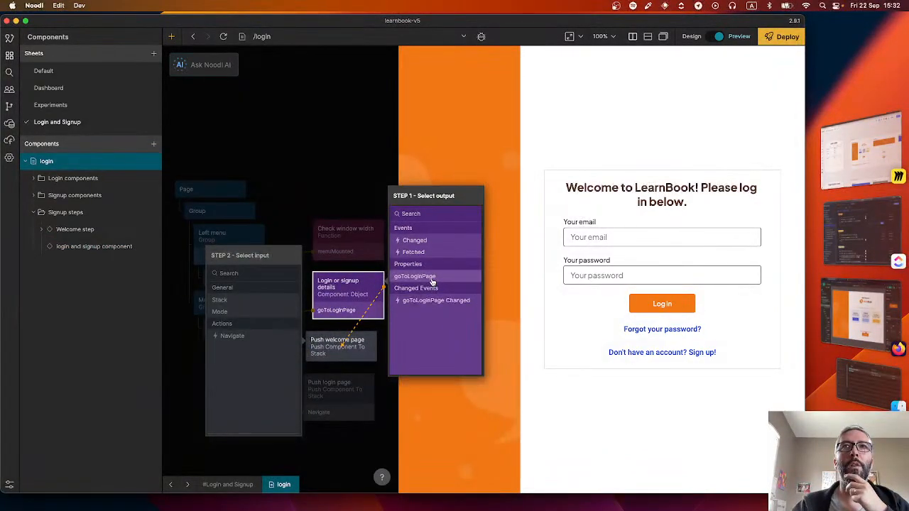
left_click(318, 313)
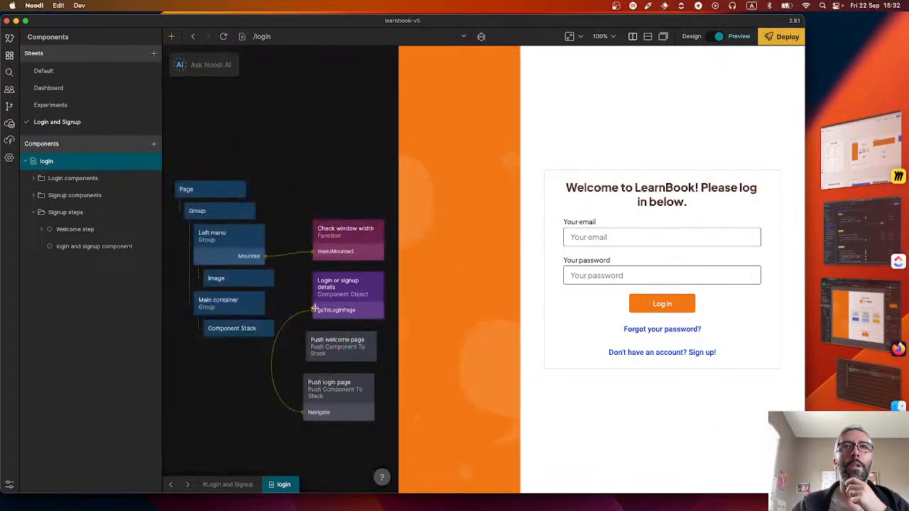
left_click(359, 309)
left_click(152, 107)
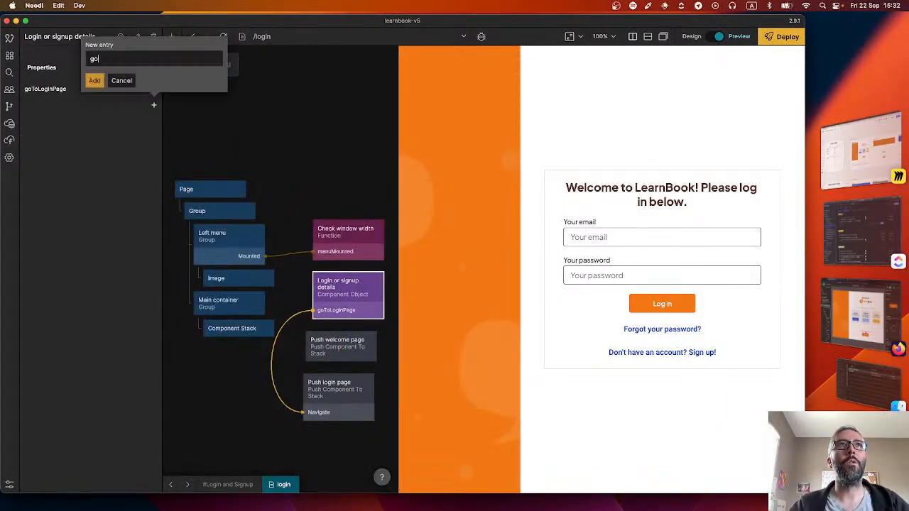
type("goToWek")
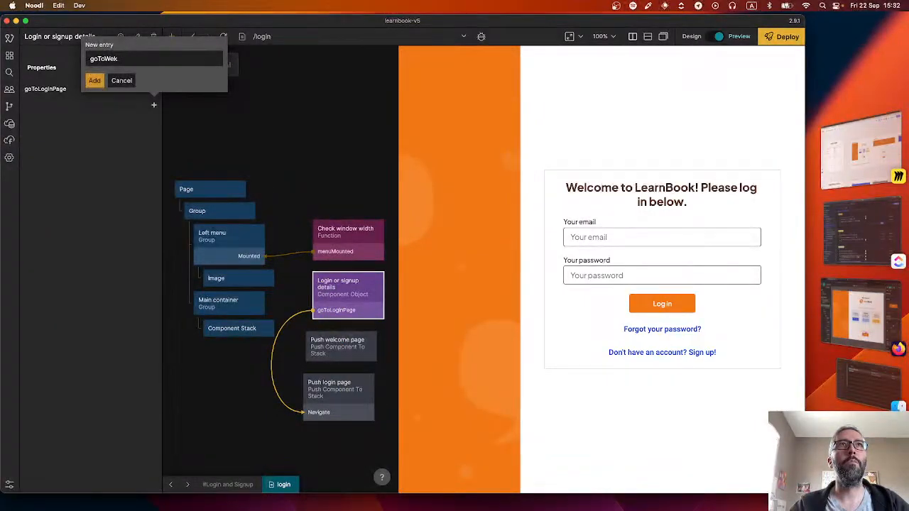
type("comePage")
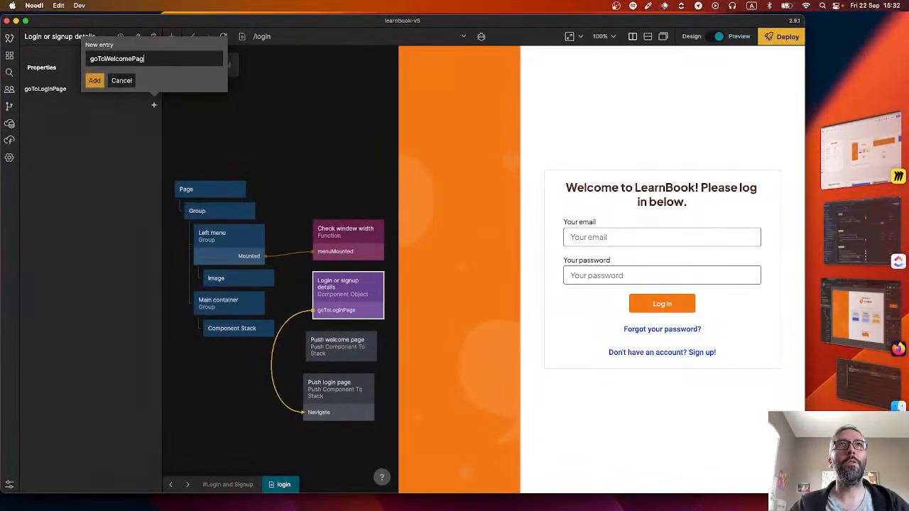
key("Return")
Connect the Login or signup details object's goToWelcomePage property to Push welcome page's Navigate action, and move the Push login page node lower
left_click_drag(383, 287, 357, 342)
left_click(420, 288)
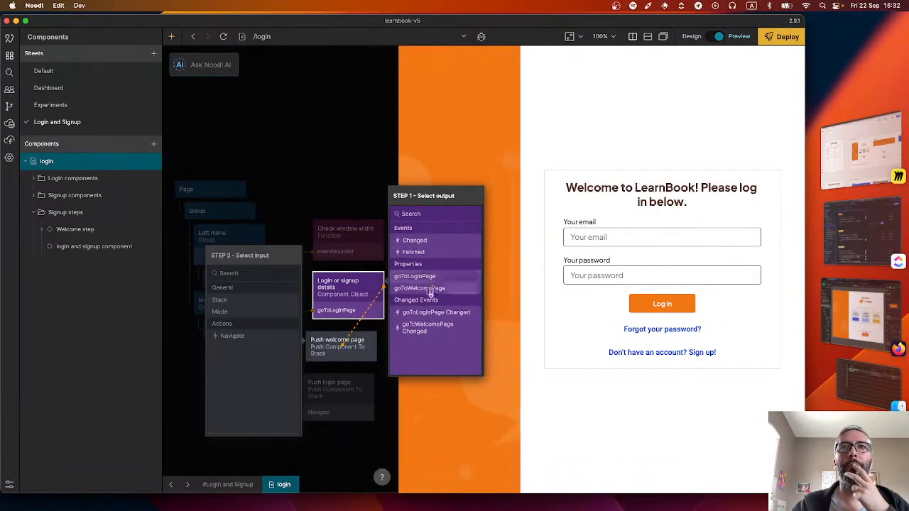
left_click(243, 336)
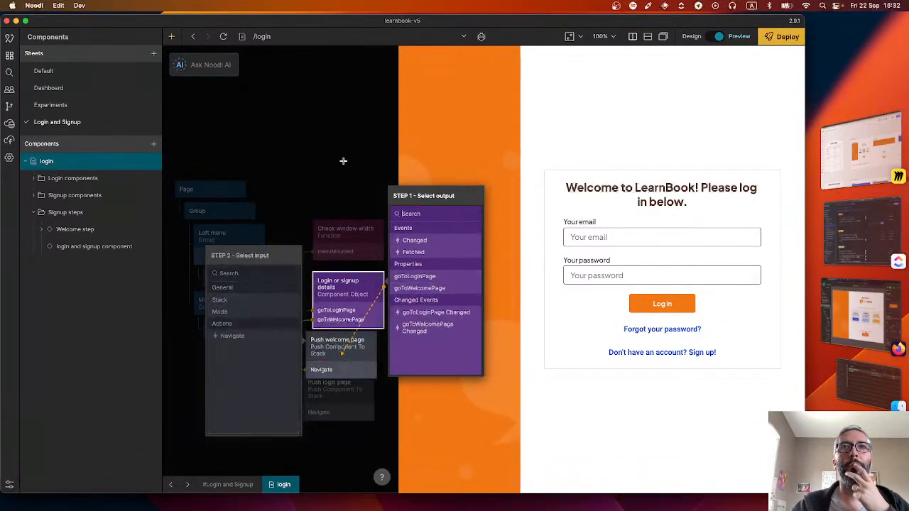
left_click(348, 388)
left_click_drag(341, 369, 348, 417)
scroll(305, 455, "down", 3)
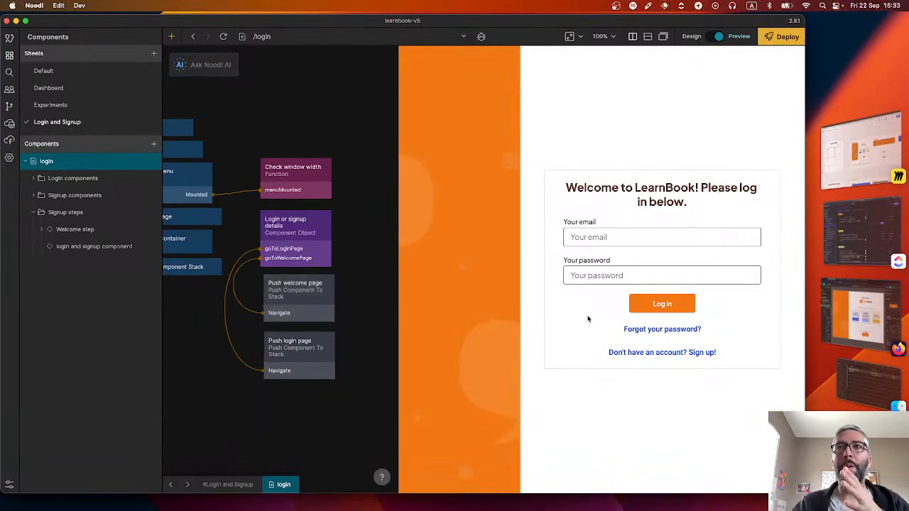
Test switching repeatedly between the login form and the welcome page in the preview using the sign-up link and Log in button
left_click(640, 355)
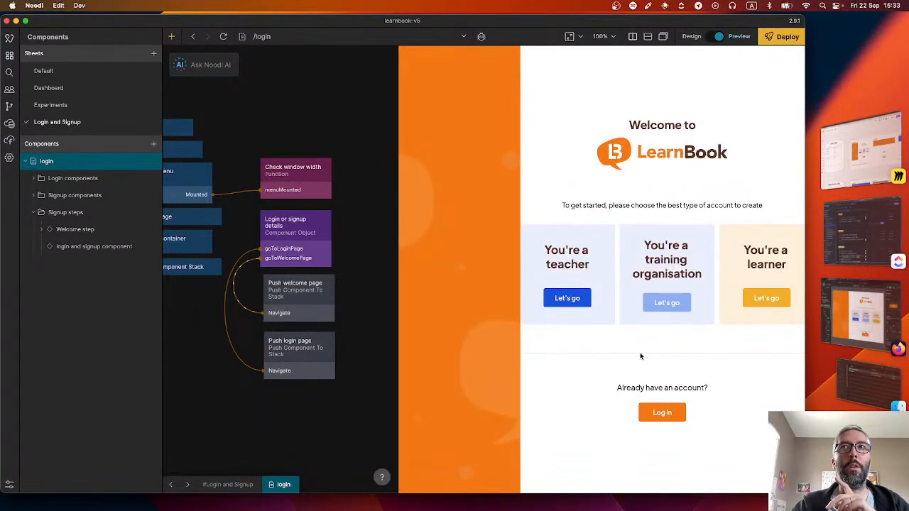
left_click(660, 412)
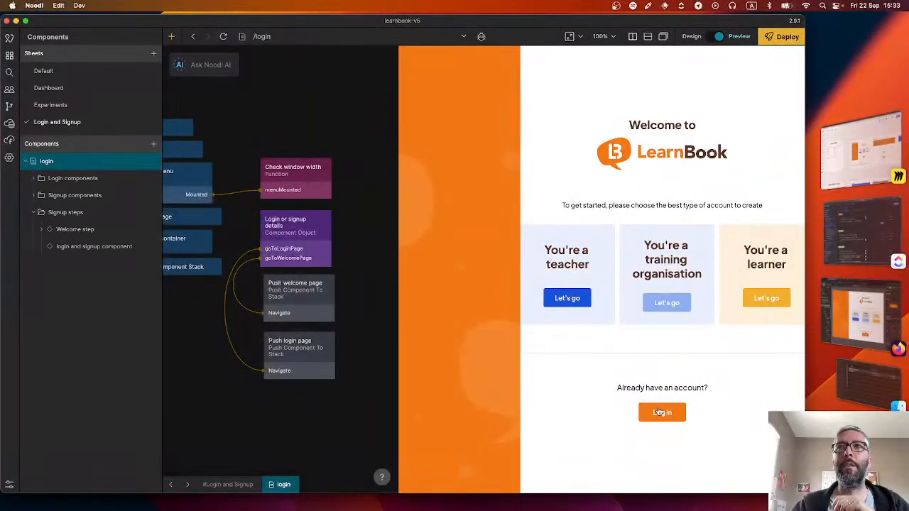
left_click(661, 355)
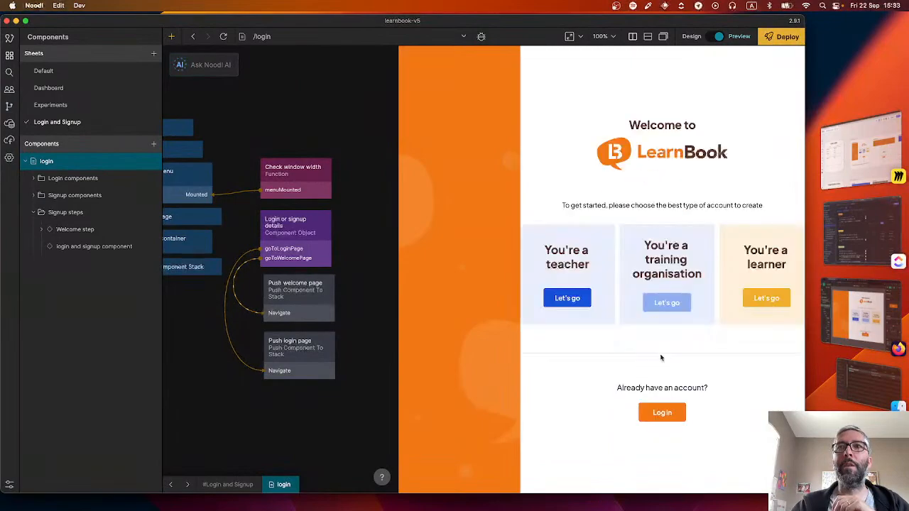
left_click(661, 412)
left_click(663, 353)
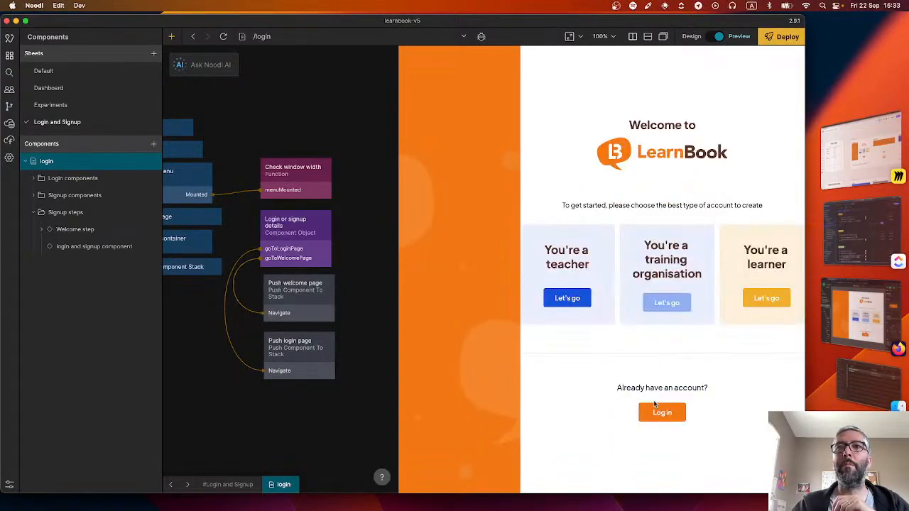
left_click(652, 418)
left_click(664, 353)
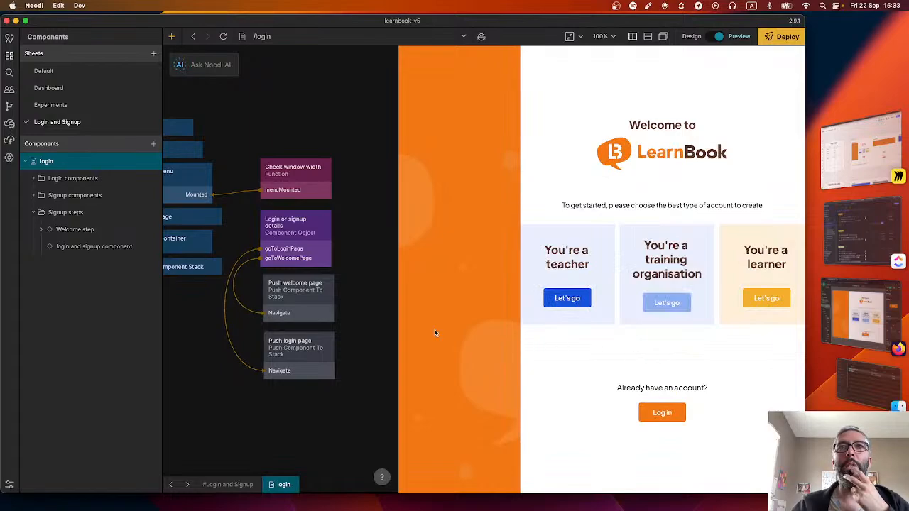
Examine the Component Stack's active component while switching preview pages, and inspect the Push login page node's navigation settings
scroll(225, 345, "left", 3)
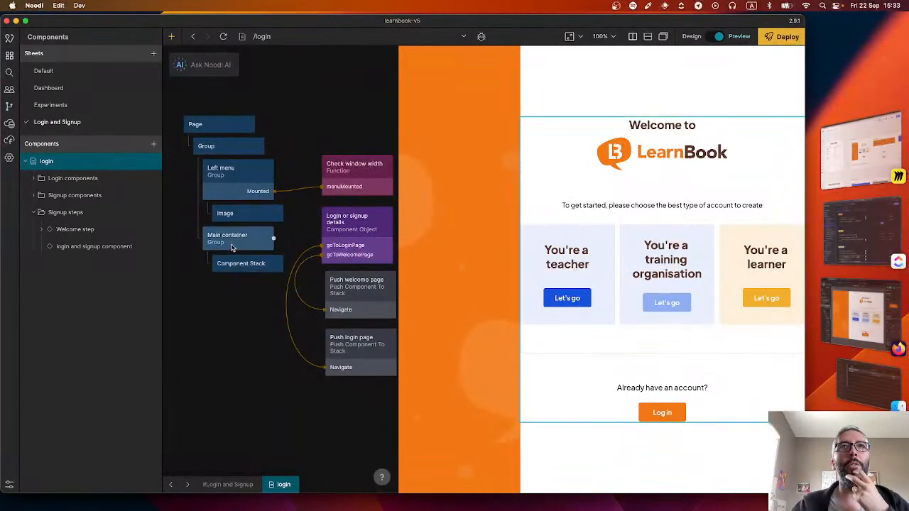
mouse_move(231, 270)
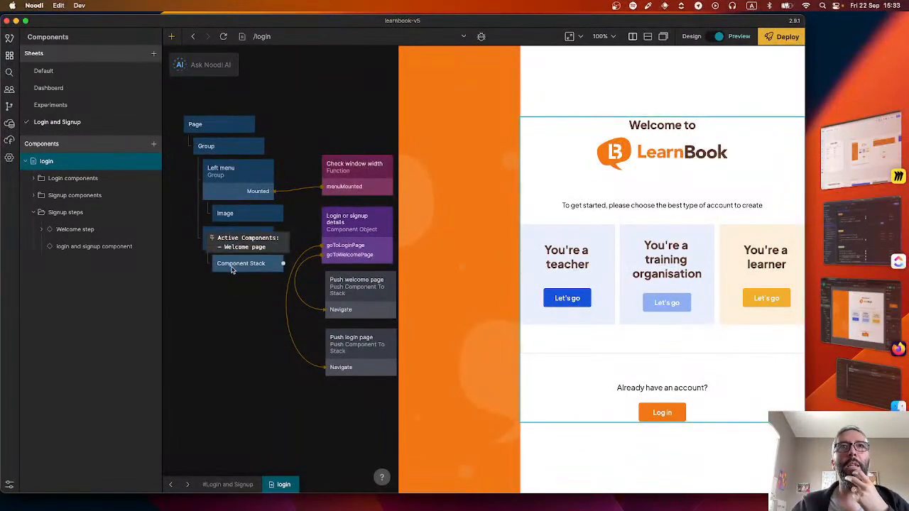
left_click(662, 413)
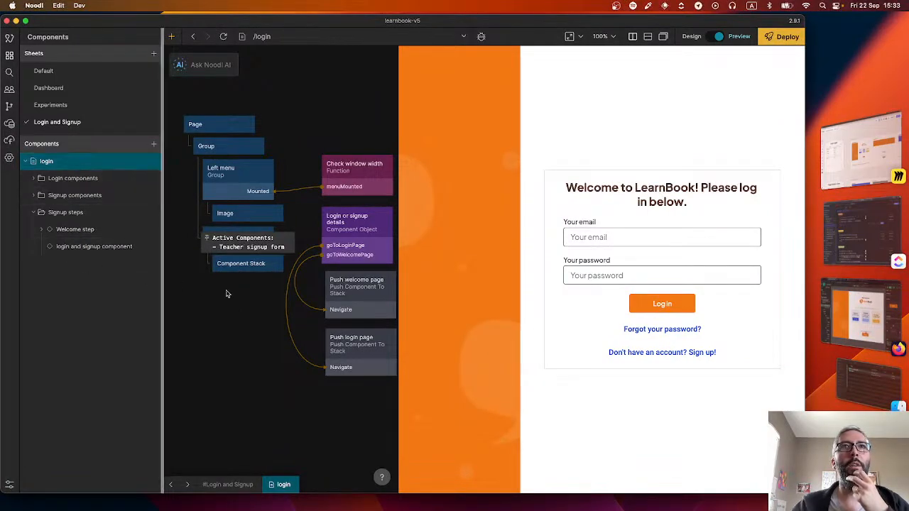
left_click(353, 293)
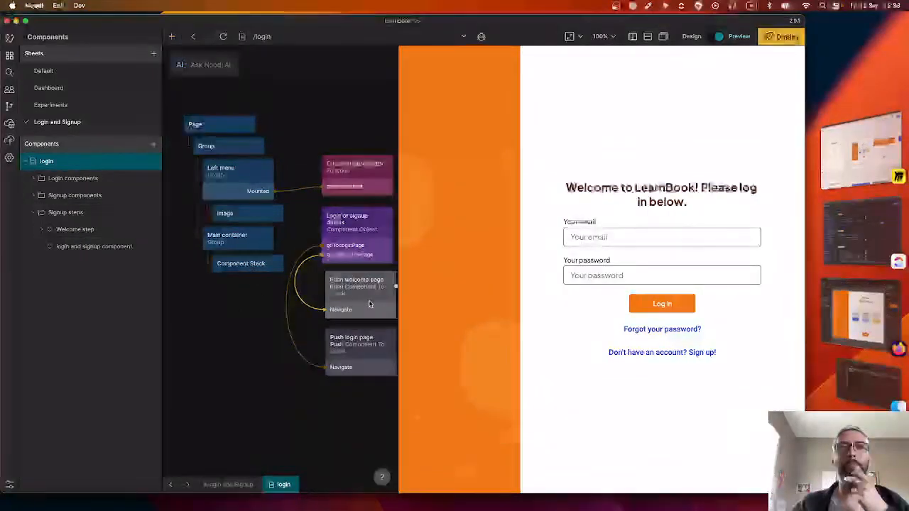
left_click(356, 367)
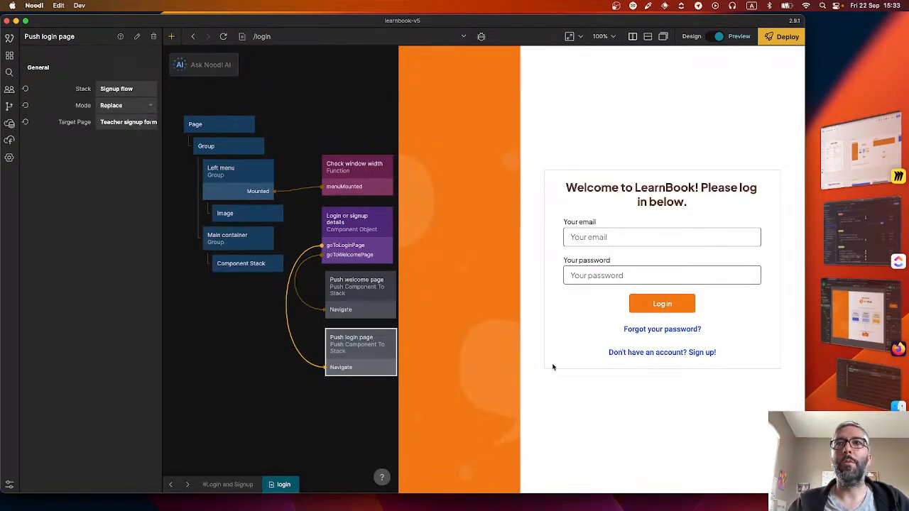
left_click(671, 355)
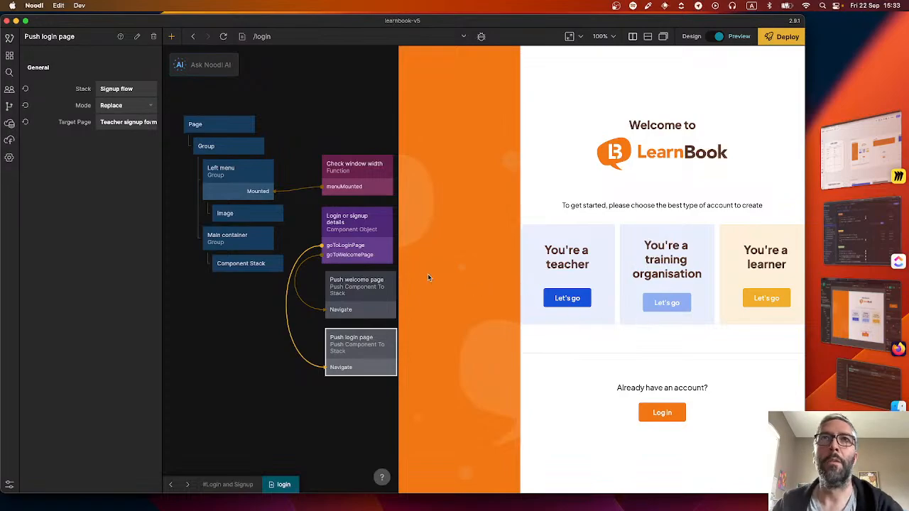
left_click_drag(399, 273, 417, 306)
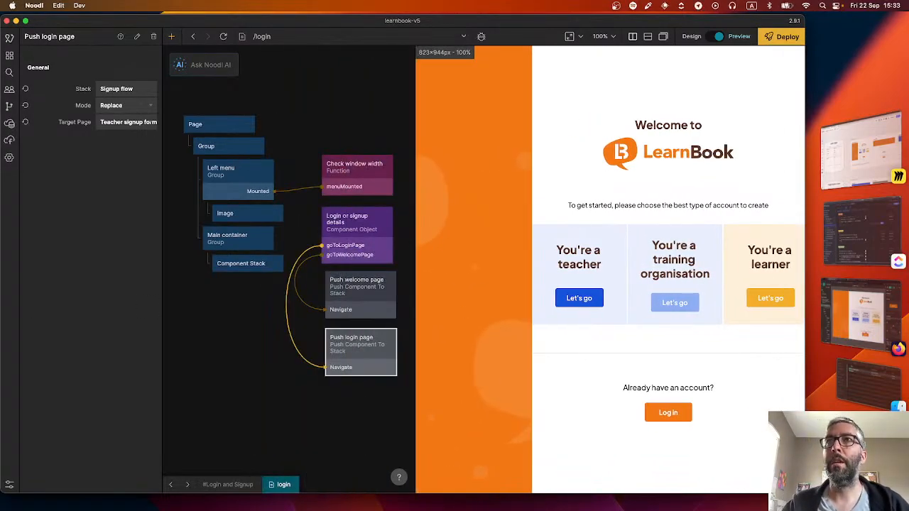